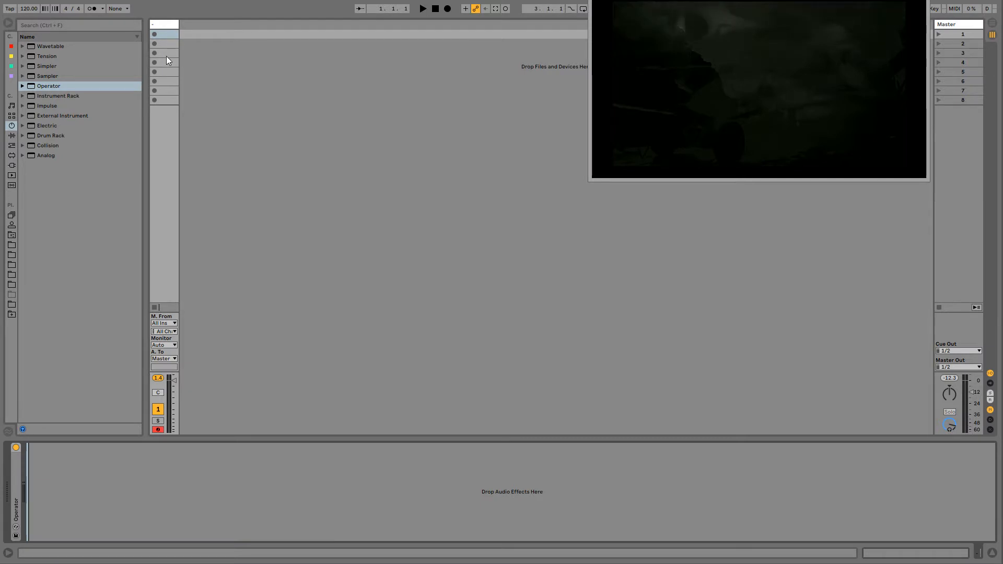
- Create a one-bar MIDI clip in the track's first slot with a C3 note from 1.1.1 to 1.4.4 and a C2 note from 1.2 to the bar's end
{"action": "double_click", "coordinate": [168, 35]}
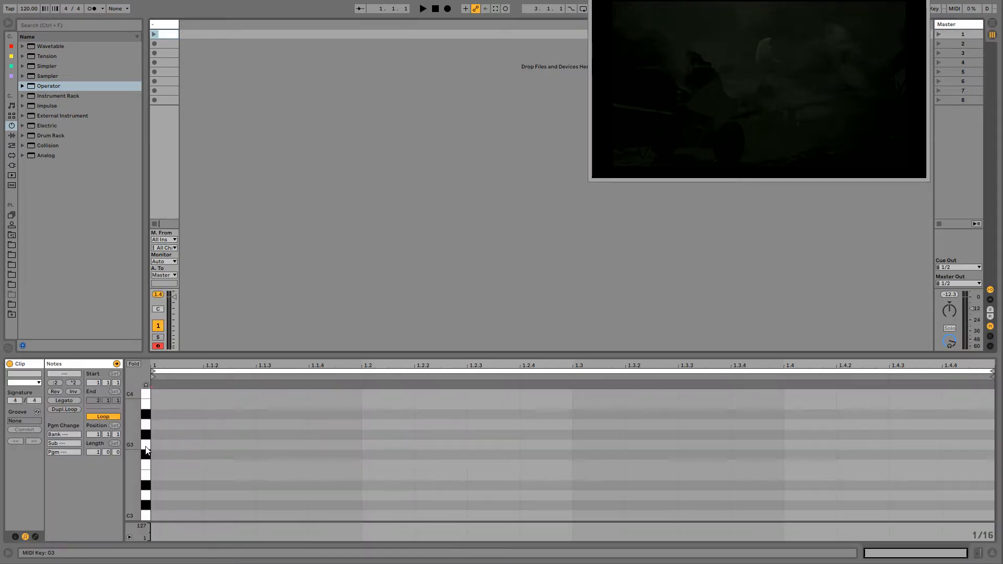
{"action": "double_click", "coordinate": [165, 473]}
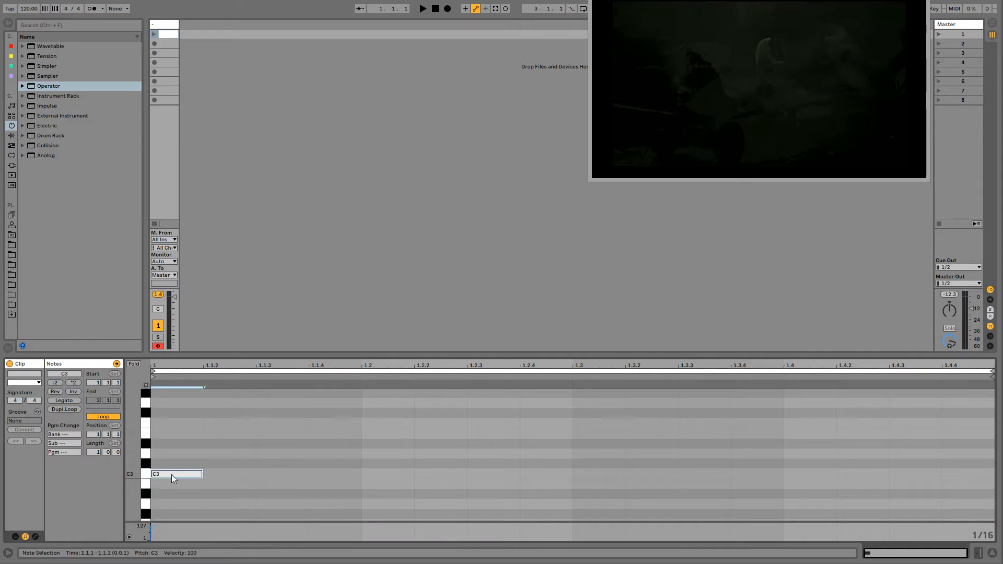
{"action": "left_click_drag", "start_coordinate": [204, 474], "coordinate": [941, 474]}
{"action": "scroll", "coordinate": [689, 500], "scroll_direction": "down", "scroll_amount": 5}
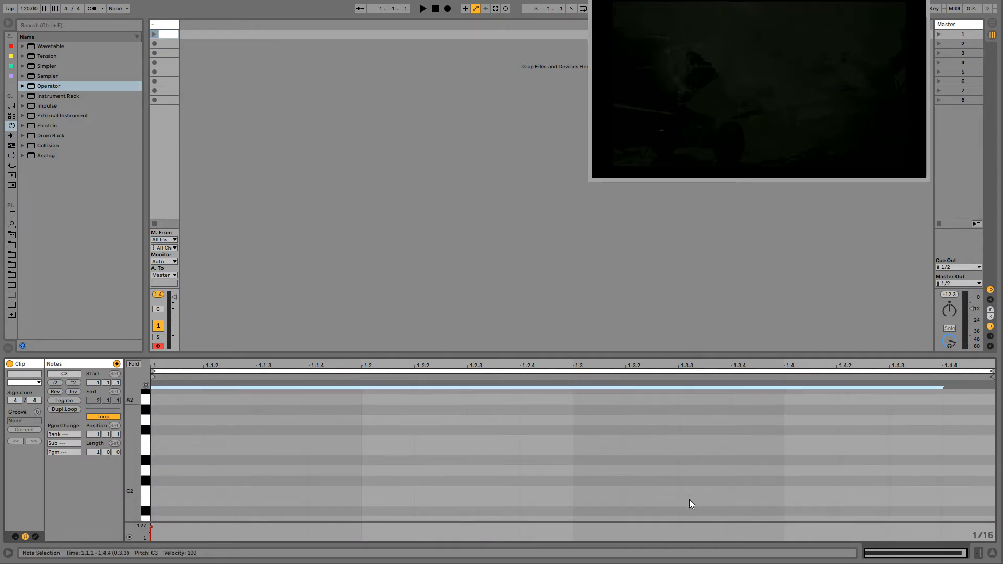
{"action": "double_click", "coordinate": [367, 493]}
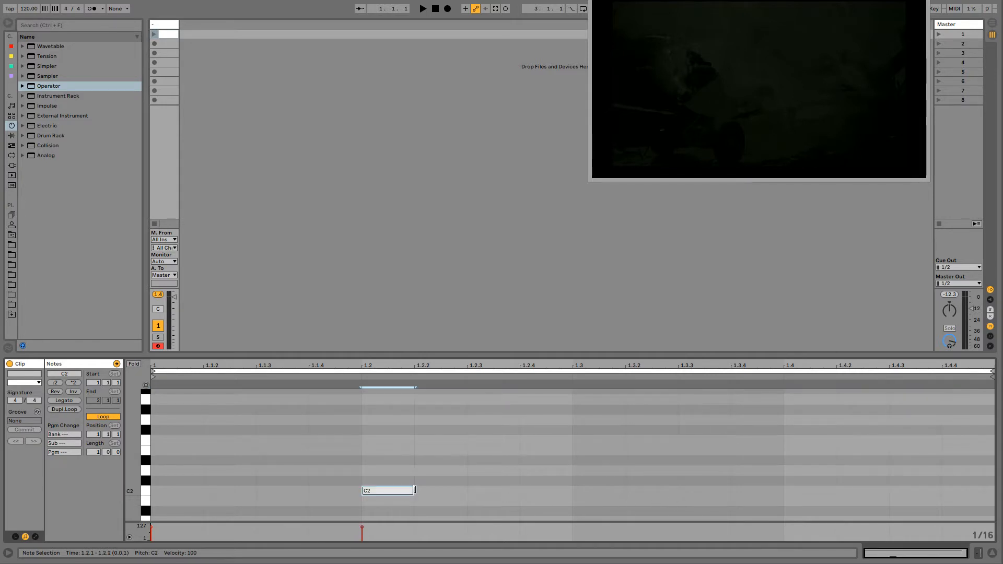
{"action": "left_click_drag", "start_coordinate": [414, 490], "coordinate": [994, 483]}
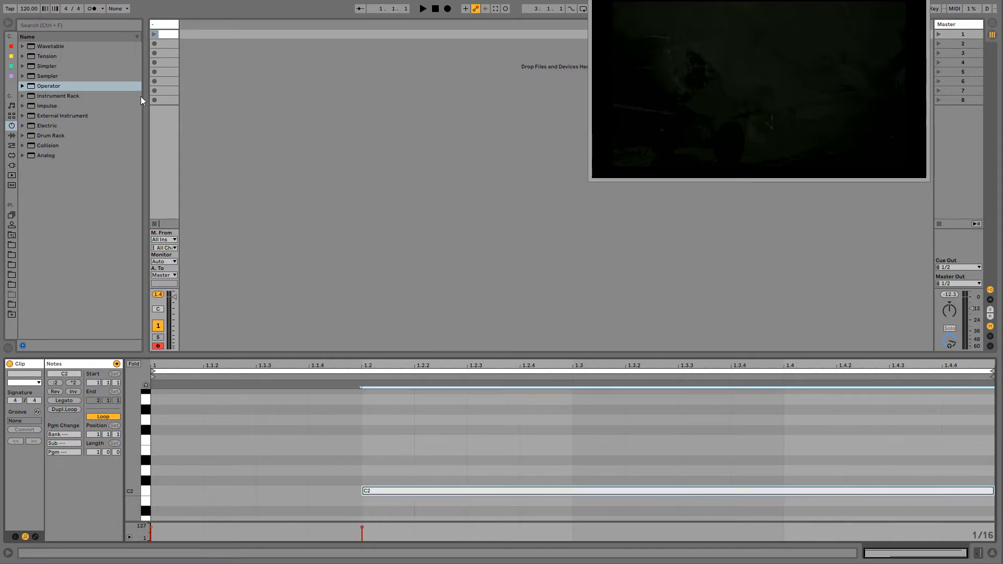
- Launch the clip and expand the Operator device, setting its envelope attack to 105 ms
{"action": "left_click", "coordinate": [155, 25]}
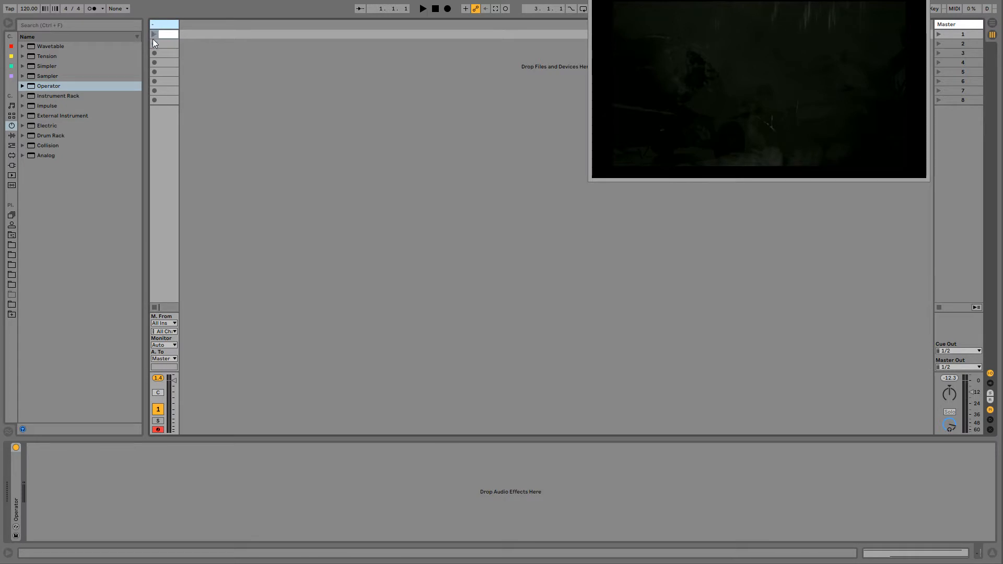
{"action": "left_click", "coordinate": [155, 34]}
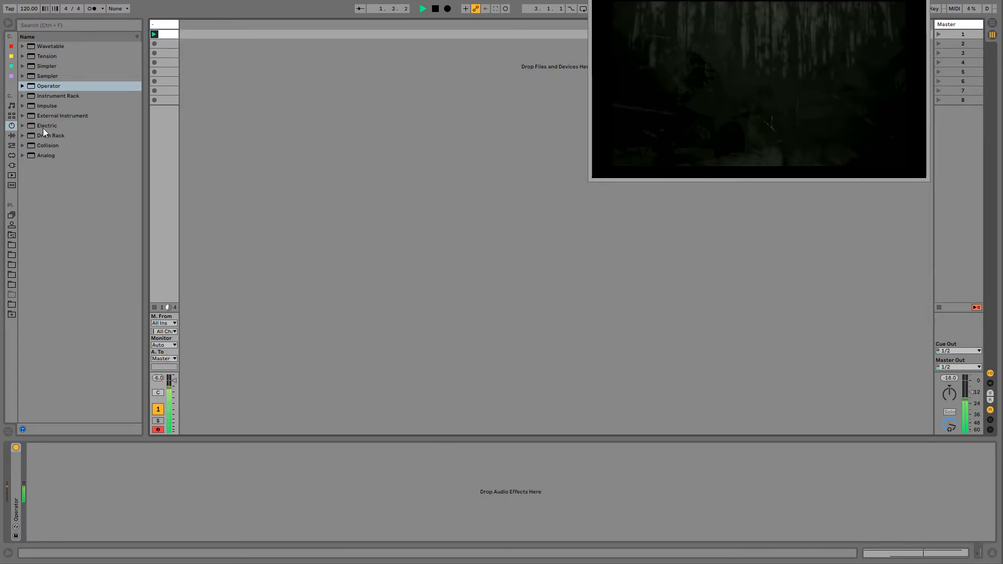
{"action": "double_click", "coordinate": [20, 458]}
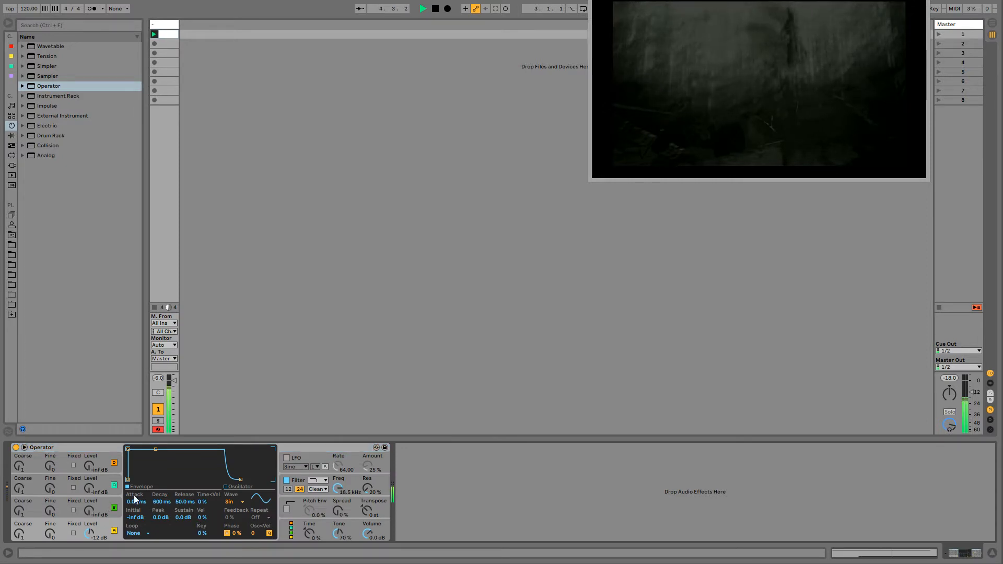
{"action": "left_click_drag", "start_coordinate": [134, 500], "coordinate": [133, 484]}
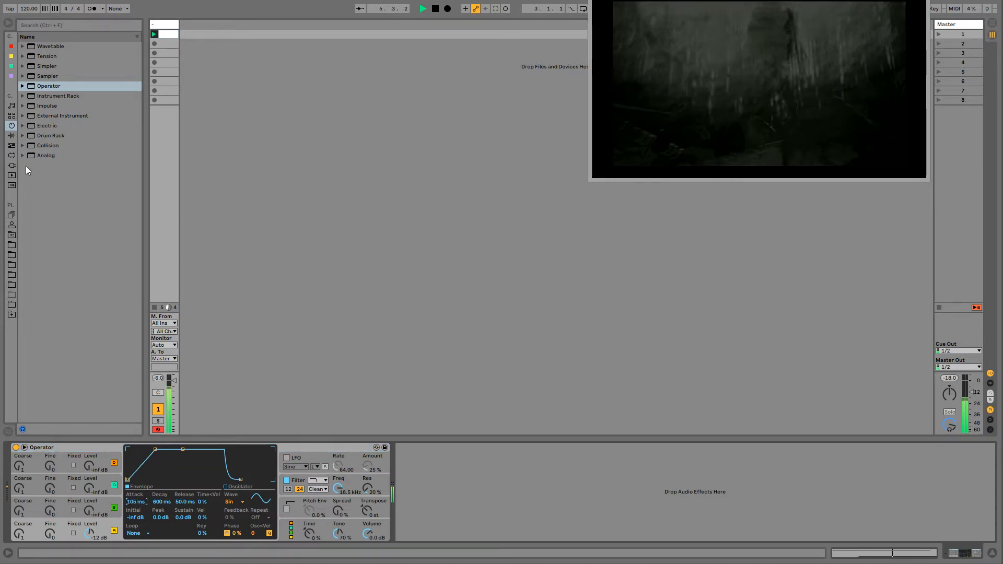
- Add a Utility audio effect after Operator and show the clip modulation envelope for its Gain
{"action": "left_click", "coordinate": [12, 135]}
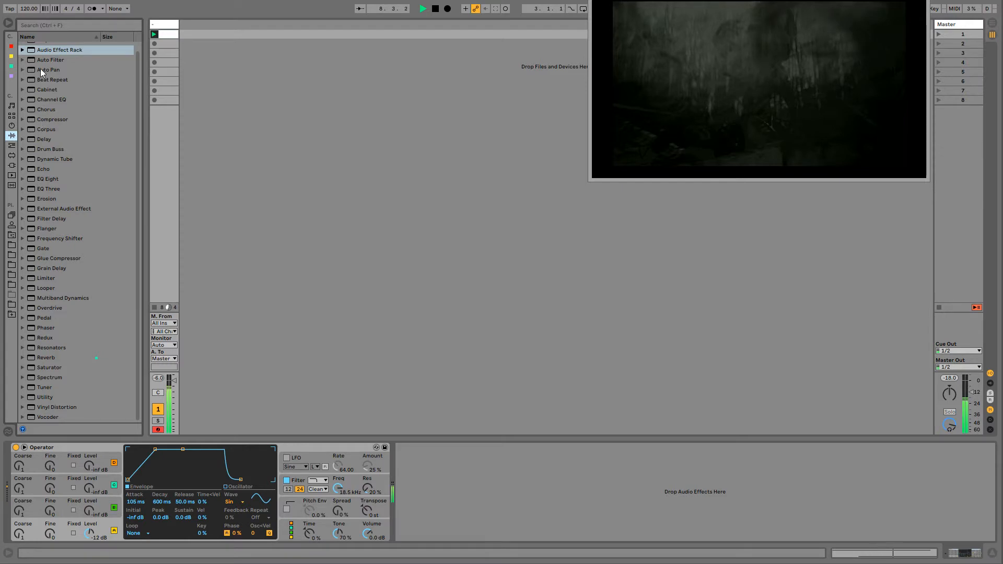
{"action": "scroll", "coordinate": [42, 395], "scroll_direction": "up", "scroll_amount": 1}
{"action": "left_click", "coordinate": [46, 393]}
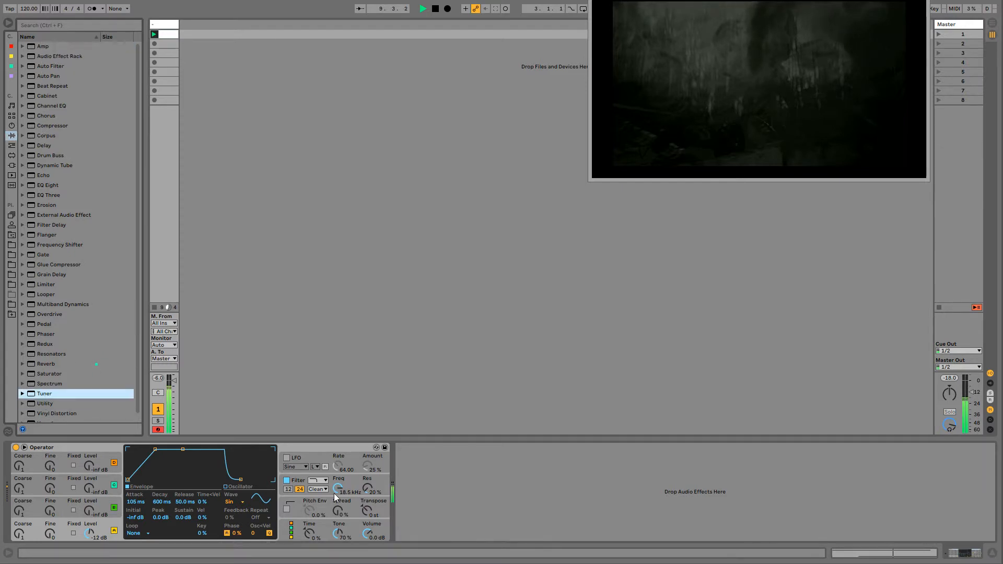
{"action": "double_click", "coordinate": [49, 403]}
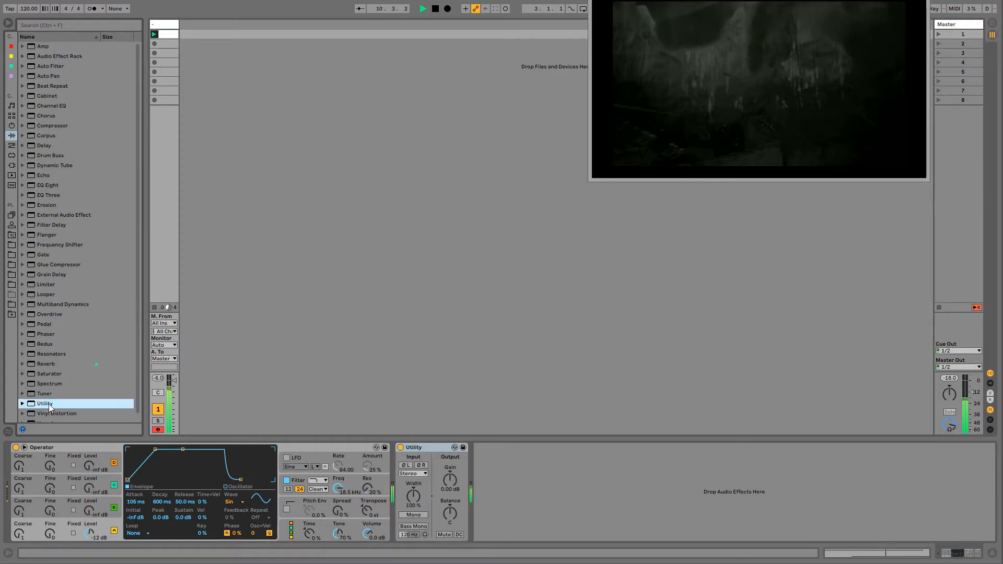
{"action": "right_click", "coordinate": [452, 479]}
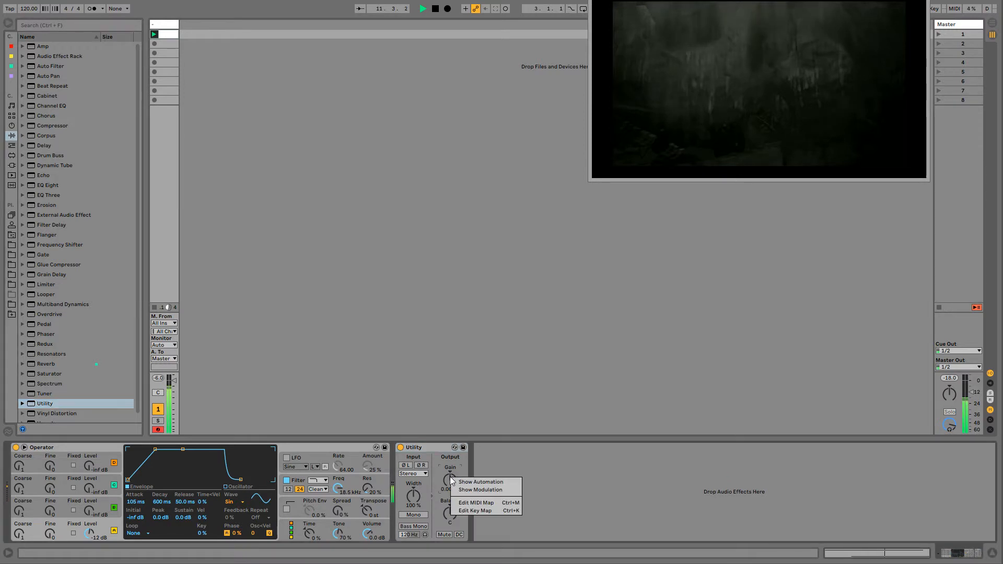
{"action": "left_click", "coordinate": [463, 491]}
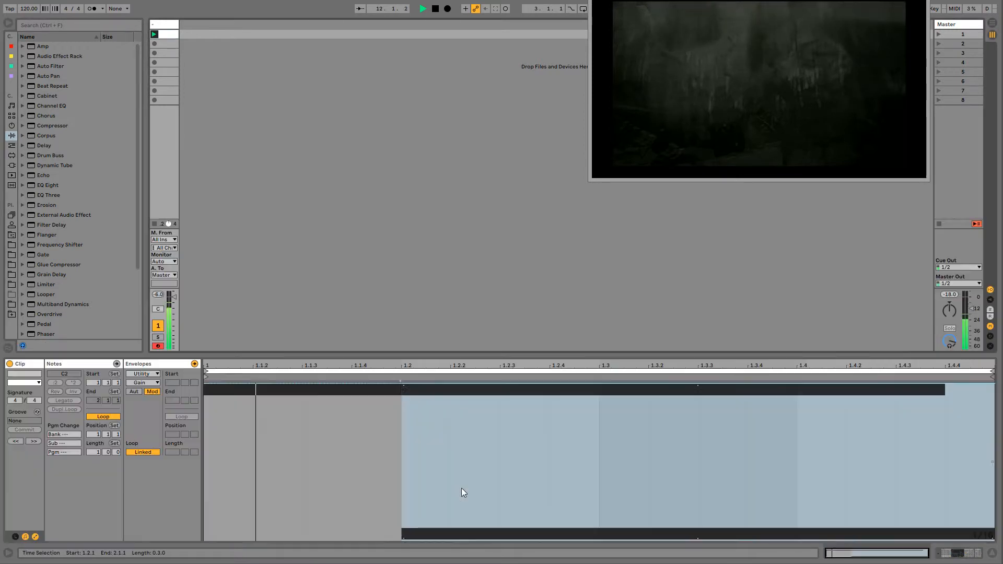
- Shape the Gain modulation with a ramp from zero up to 1.2, a drop to about 30%, a jump to about 77%, and a final rise to 100%
{"action": "left_click", "coordinate": [411, 385]}
{"action": "left_click_drag", "start_coordinate": [402, 385], "coordinate": [267, 538]}
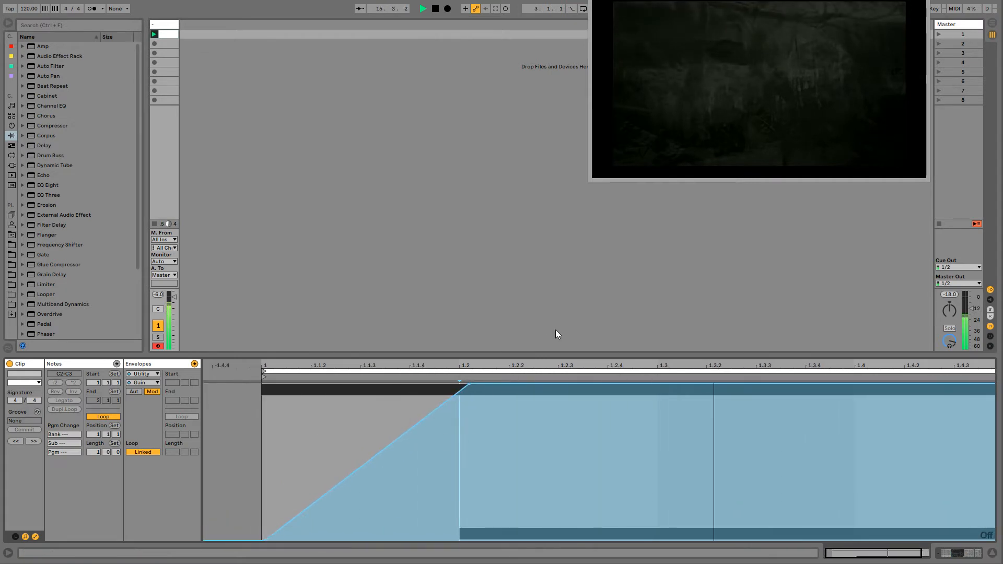
{"action": "left_click_drag", "start_coordinate": [543, 384], "coordinate": [542, 455]}
{"action": "left_click_drag", "start_coordinate": [470, 455], "coordinate": [525, 491]}
{"action": "left_click_drag", "start_coordinate": [704, 491], "coordinate": [704, 495]}
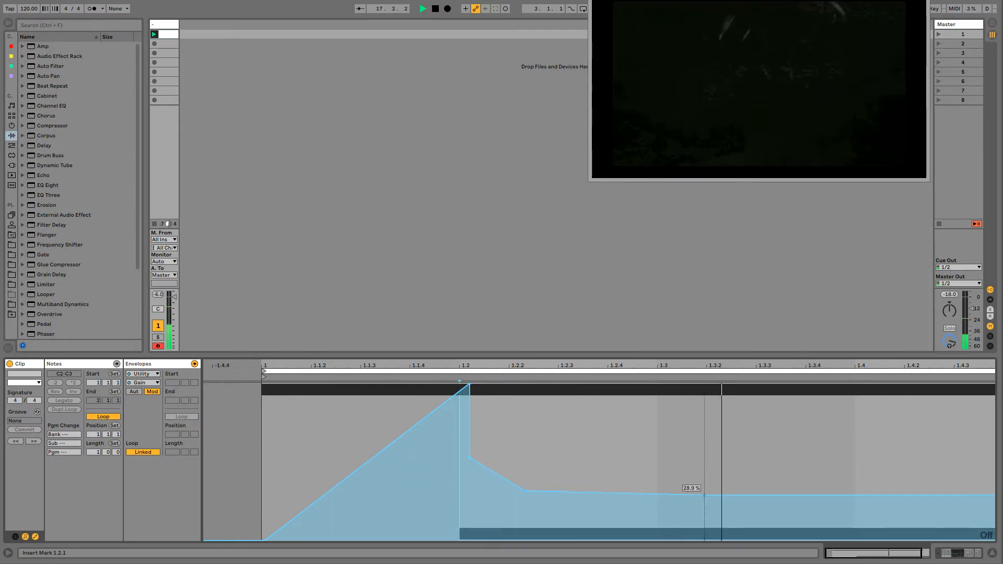
{"action": "left_click_drag", "start_coordinate": [729, 418], "coordinate": [891, 418]}
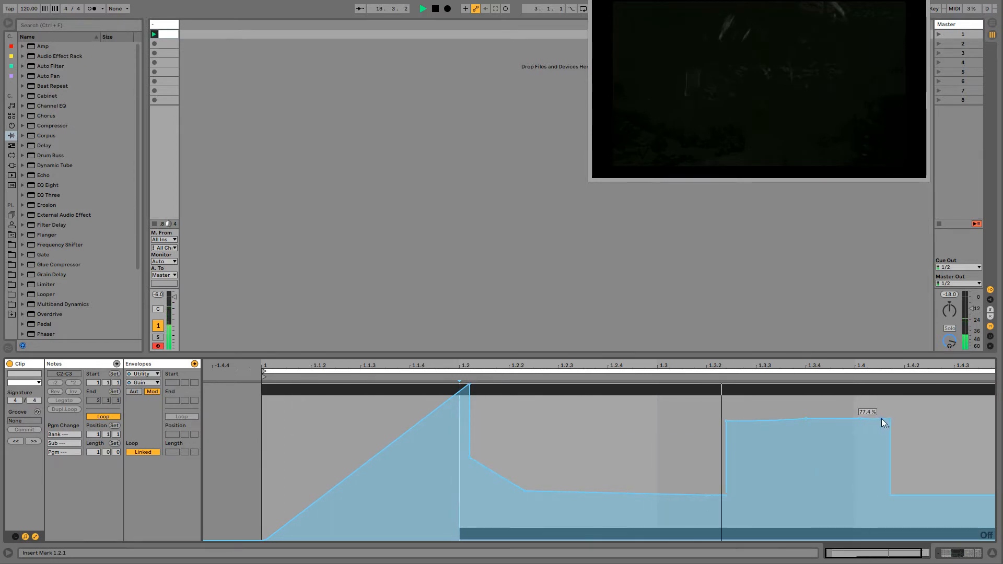
{"action": "left_click_drag", "start_coordinate": [891, 495], "coordinate": [950, 385]}
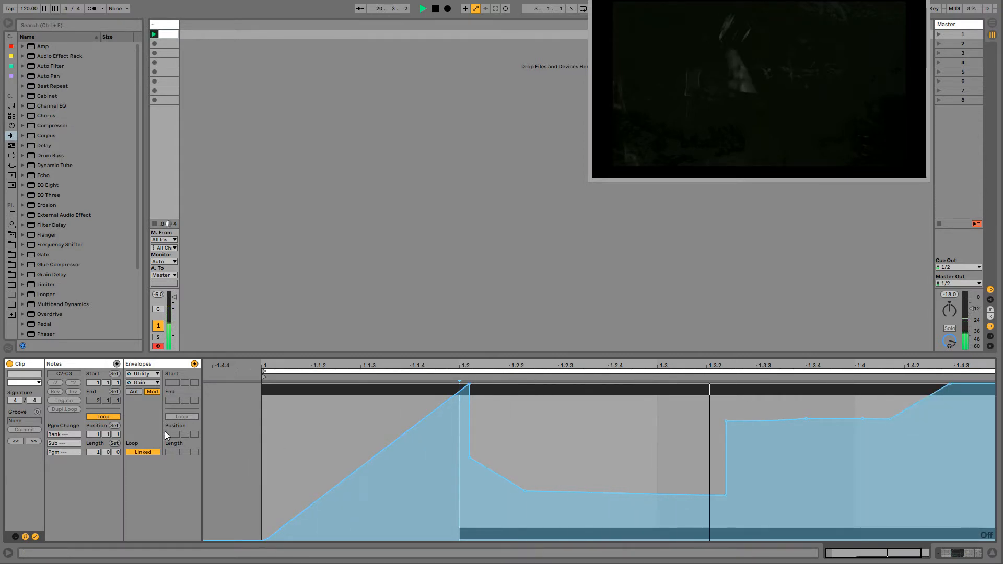
- Unlink the Gain envelope from the clip, extend its loop to about 2.2.4, and draw a second dip after bar 2 that ramps back to 100%
{"action": "left_click", "coordinate": [137, 452]}
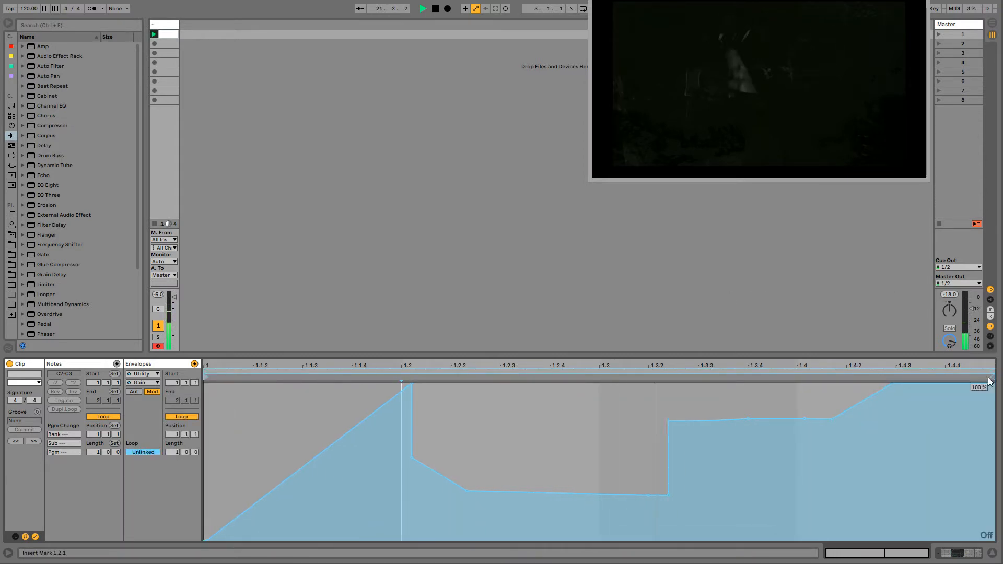
{"action": "mouse_move", "coordinate": [994, 372]}
{"action": "left_mouse_down"}
{"action": "mouse_move", "coordinate": [1002, 367]}
{"action": "mouse_move", "coordinate": [931, 369]}
{"action": "left_mouse_up"}
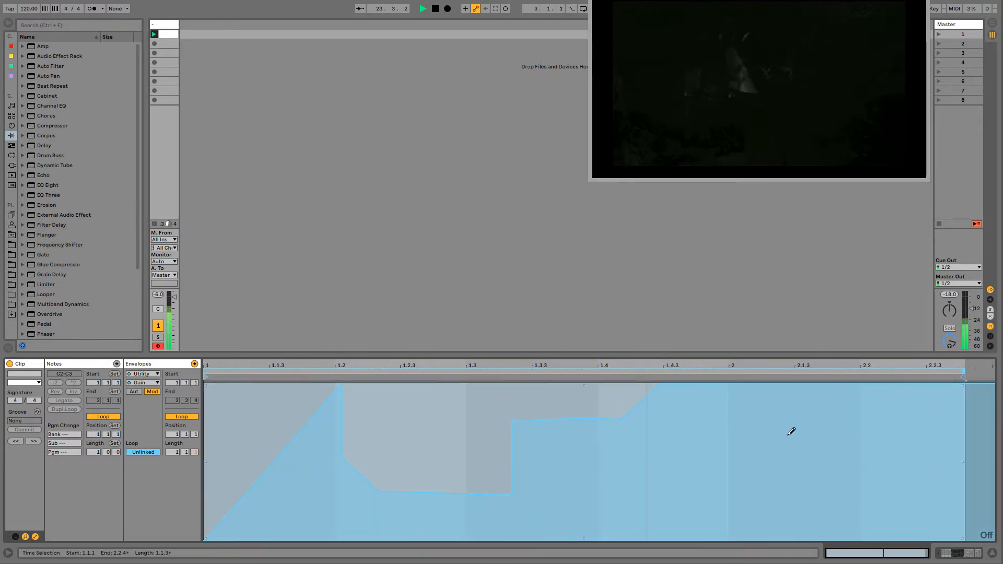
{"action": "left_click_drag", "start_coordinate": [767, 493], "coordinate": [926, 489]}
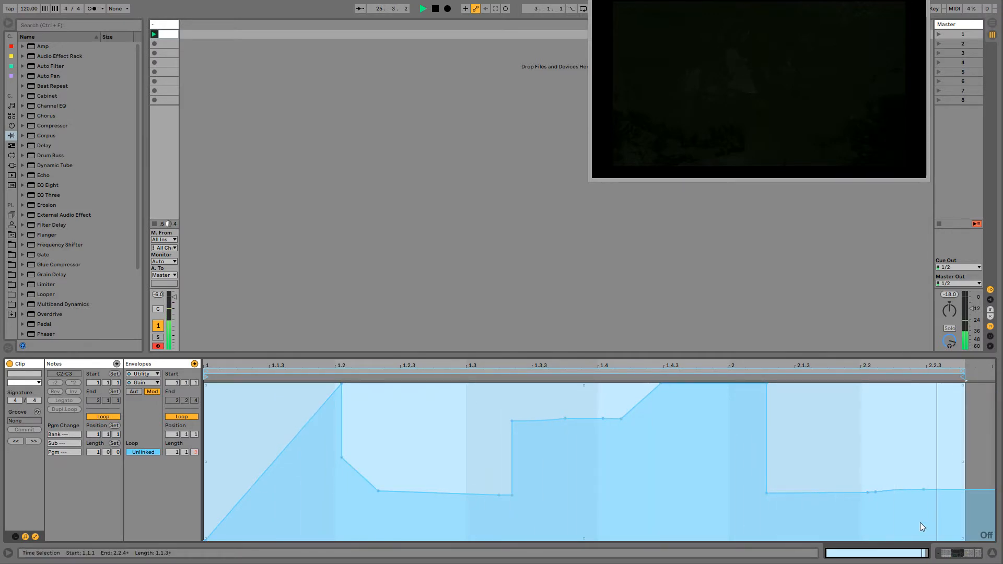
{"action": "left_click", "coordinate": [929, 431]}
{"action": "left_click_drag", "start_coordinate": [939, 489], "coordinate": [952, 385]}
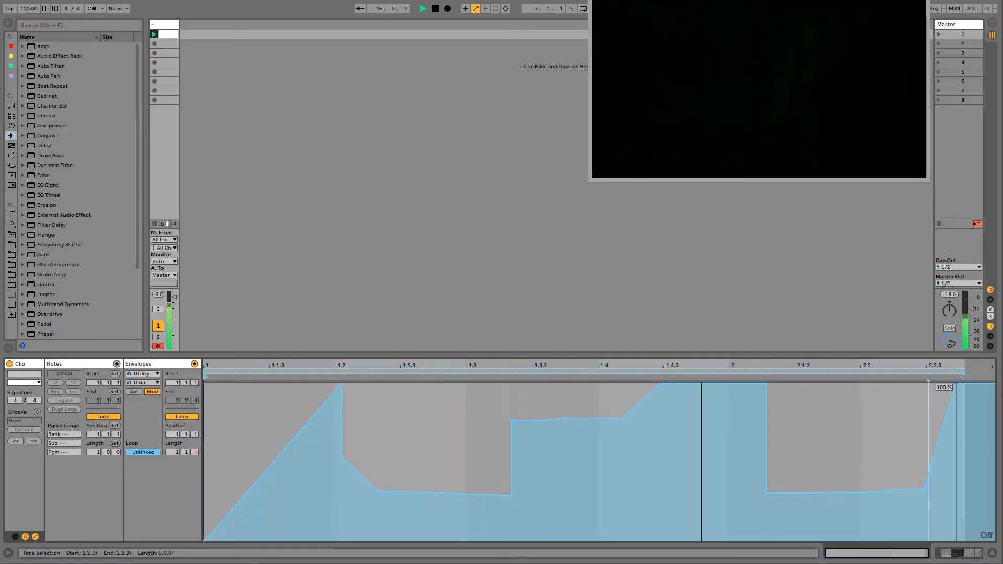
- Lengthen the envelope loop to about 17 bars and draw rising sawtooth ramps between bars 2 and 5, ending in a flat low section around bar 5
{"action": "left_click_drag", "start_coordinate": [172, 452], "coordinate": [172, 418]}
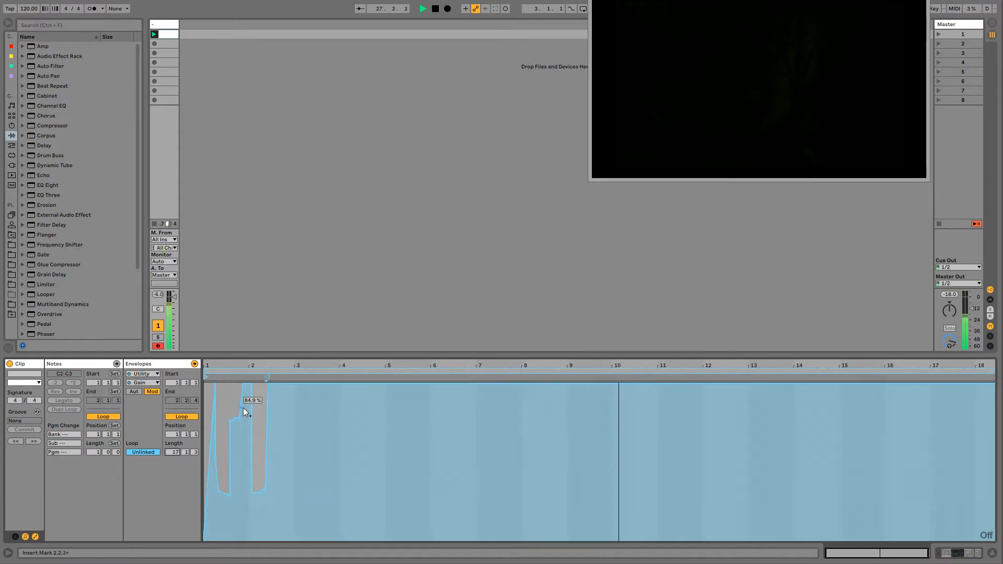
{"action": "left_click_drag", "start_coordinate": [275, 521], "coordinate": [336, 508]}
{"action": "left_click", "coordinate": [331, 511]}
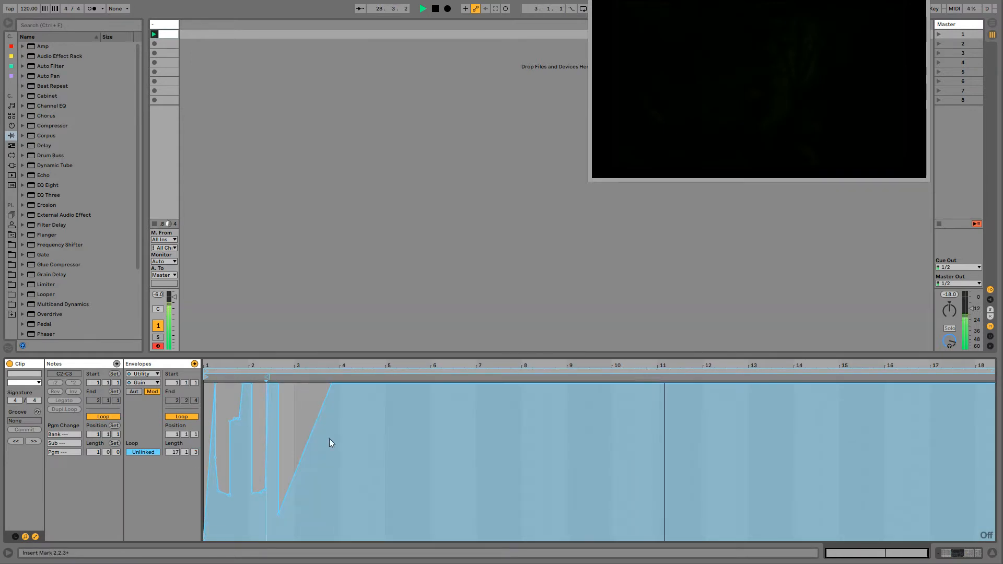
{"action": "mouse_move", "coordinate": [343, 388]}
{"action": "left_mouse_down"}
{"action": "mouse_move", "coordinate": [302, 495]}
{"action": "mouse_move", "coordinate": [313, 494]}
{"action": "mouse_move", "coordinate": [317, 385]}
{"action": "mouse_move", "coordinate": [311, 516]}
{"action": "mouse_move", "coordinate": [353, 472]}
{"action": "mouse_move", "coordinate": [348, 425]}
{"action": "mouse_move", "coordinate": [355, 467]}
{"action": "mouse_move", "coordinate": [375, 384]}
{"action": "left_mouse_up"}
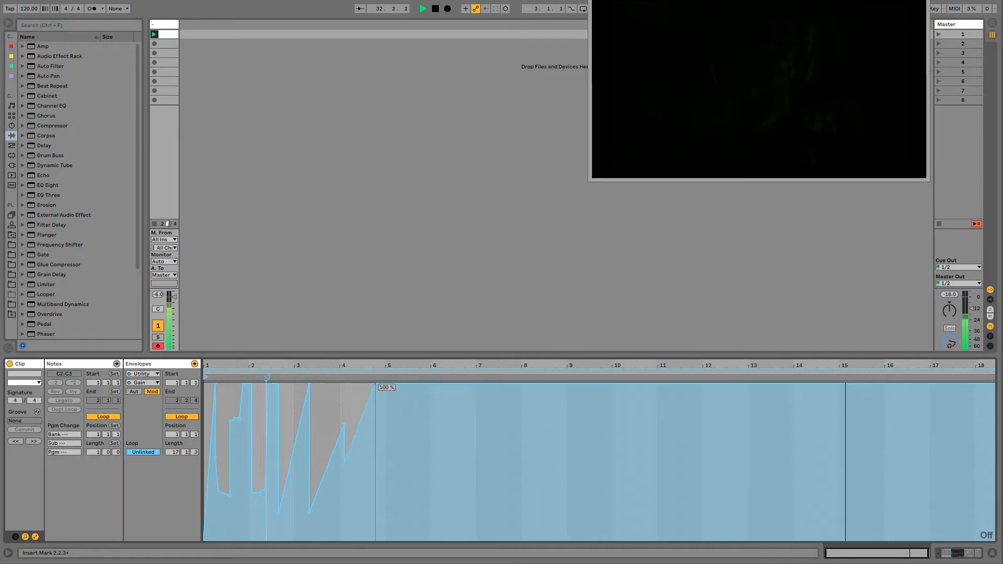
{"action": "key", "text": "b"}
{"action": "left_click_drag", "start_coordinate": [376, 512], "coordinate": [408, 512]}
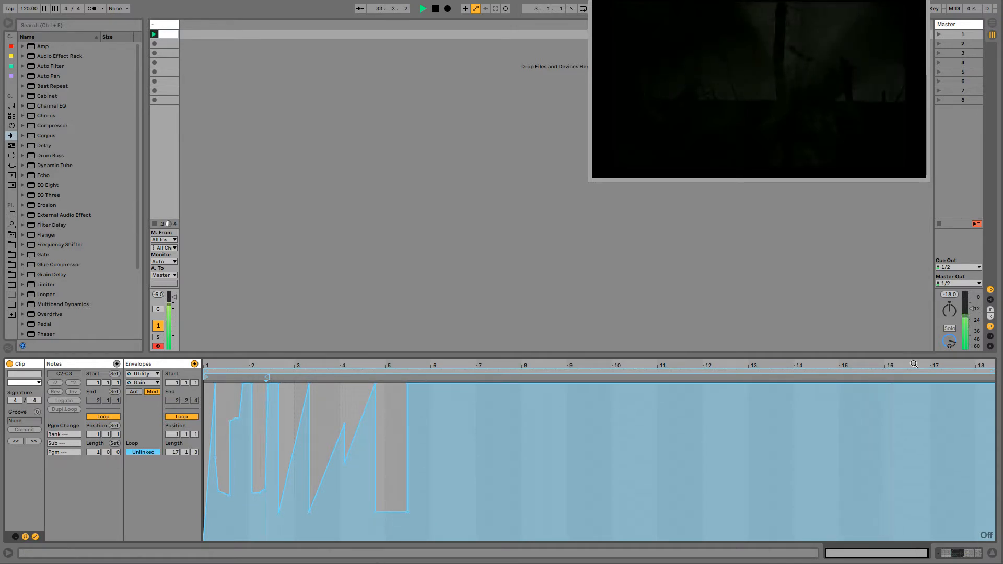
- Shorten the envelope loop to end at about 6.3 and draw a flat low dip around bar 6
{"action": "mouse_move", "coordinate": [989, 369]}
{"action": "left_mouse_down"}
{"action": "mouse_move", "coordinate": [434, 370]}
{"action": "mouse_move", "coordinate": [458, 370]}
{"action": "left_mouse_up"}
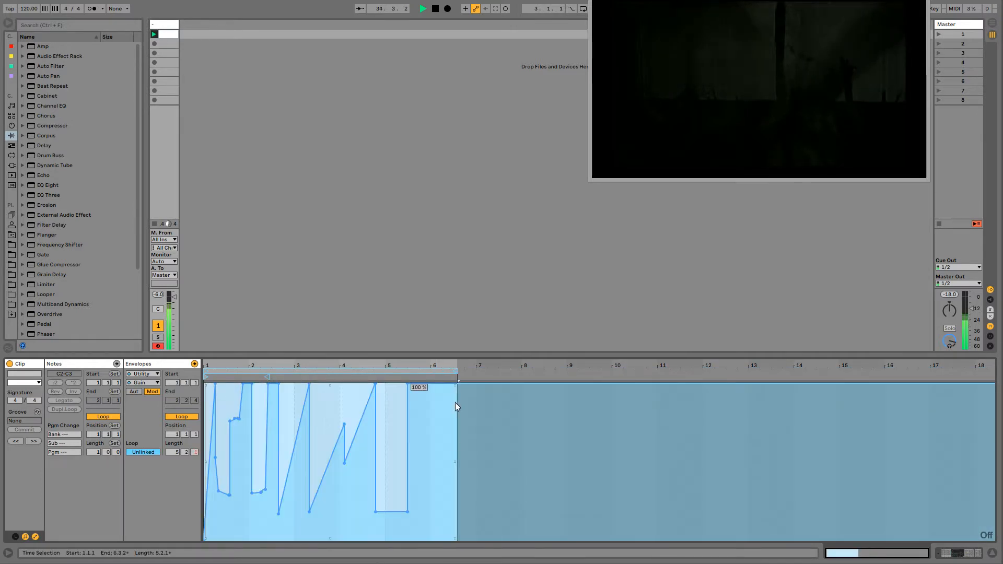
{"action": "left_click_drag", "start_coordinate": [429, 499], "coordinate": [452, 498]}
{"action": "key", "text": "b"}
{"action": "left_click", "coordinate": [527, 432]}
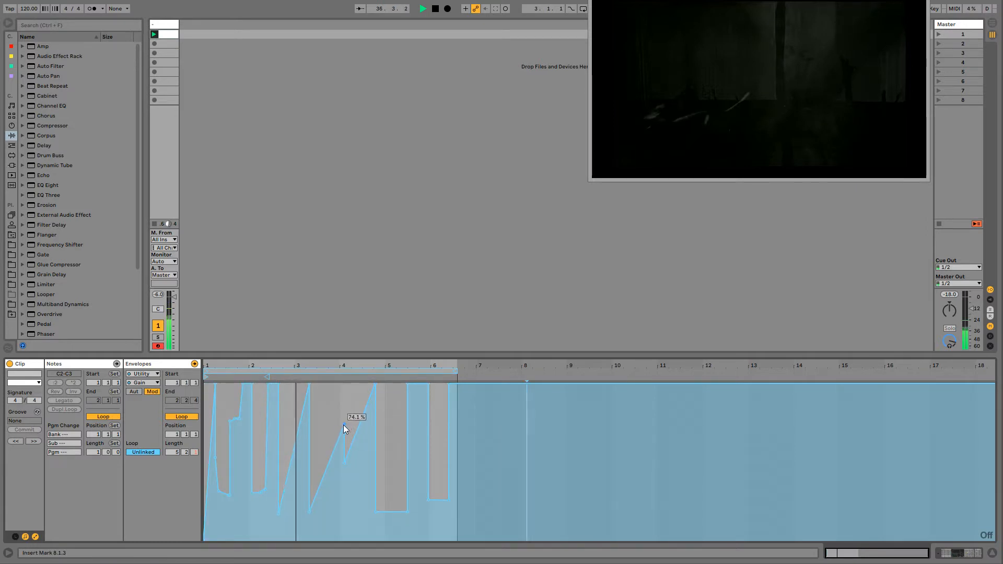
- Reshape the ramp around bar 4 into a slope falling to about 30%, and slant the sides of the dip around bar 6
{"action": "left_click_drag", "start_coordinate": [344, 424], "coordinate": [362, 490]}
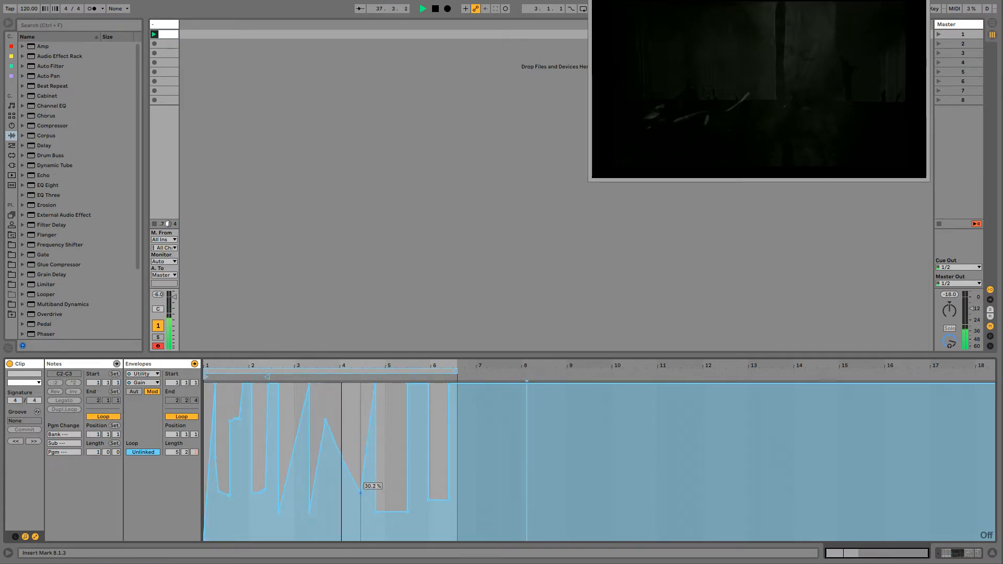
{"action": "key", "text": "b"}
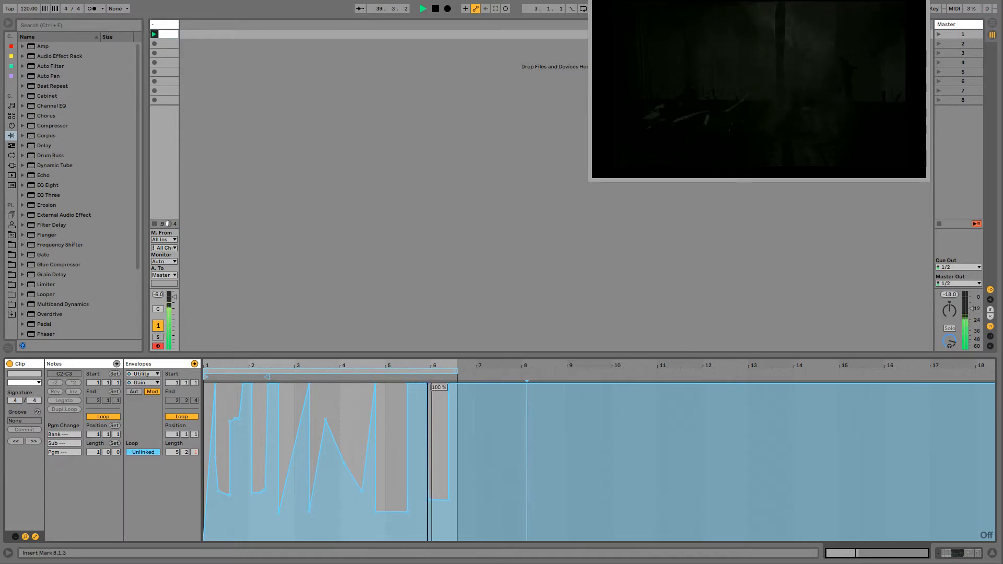
{"action": "left_click", "coordinate": [429, 385]}
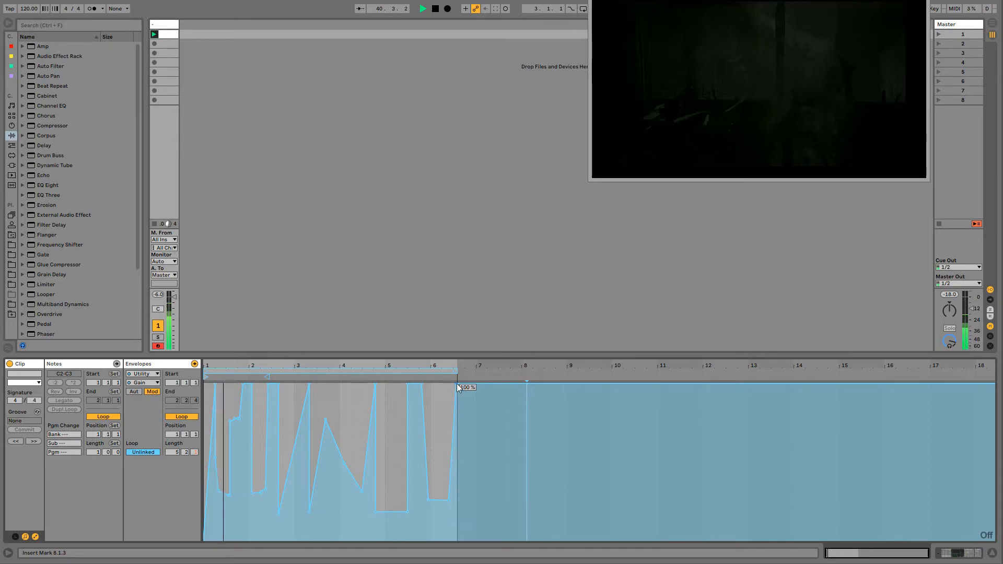
- Shorten the envelope loop to about four bars and move its start marker to bar 2, restarting playback to hear the modulation
{"action": "mouse_move", "coordinate": [457, 370]}
{"action": "left_mouse_down"}
{"action": "mouse_move", "coordinate": [642, 368]}
{"action": "mouse_move", "coordinate": [406, 369]}
{"action": "mouse_move", "coordinate": [301, 400]}
{"action": "mouse_move", "coordinate": [220, 400]}
{"action": "mouse_move", "coordinate": [969, 401]}
{"action": "mouse_move", "coordinate": [393, 401]}
{"action": "left_mouse_up"}
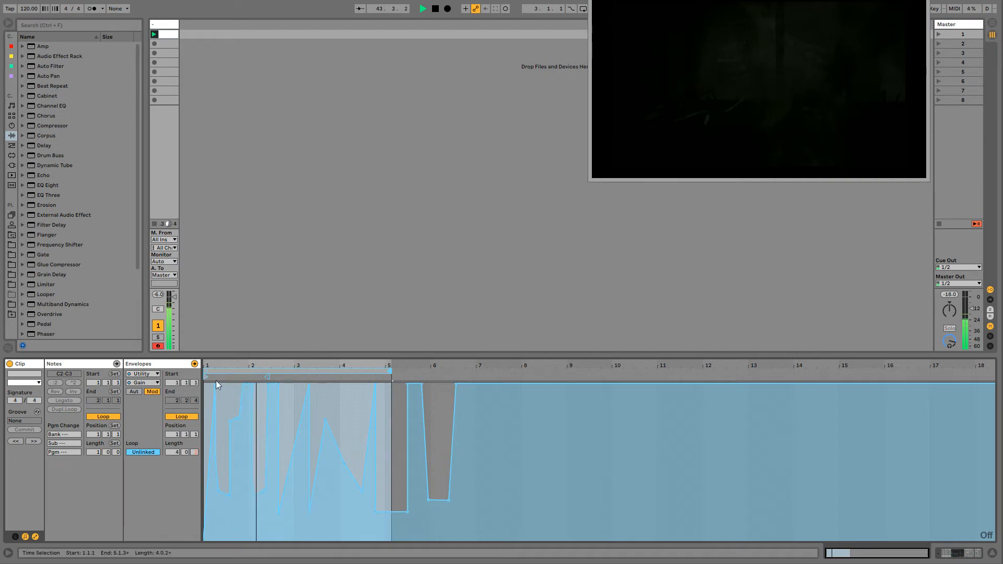
{"action": "mouse_move", "coordinate": [207, 378]}
{"action": "left_mouse_down"}
{"action": "mouse_move", "coordinate": [378, 381]}
{"action": "mouse_move", "coordinate": [219, 380]}
{"action": "left_mouse_up"}
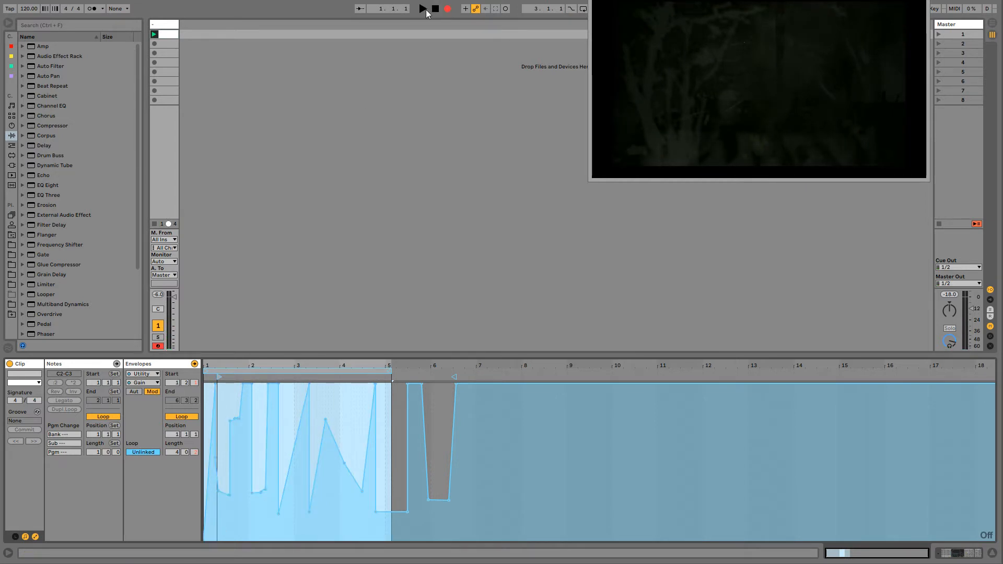
{"action": "left_click", "coordinate": [423, 8]}
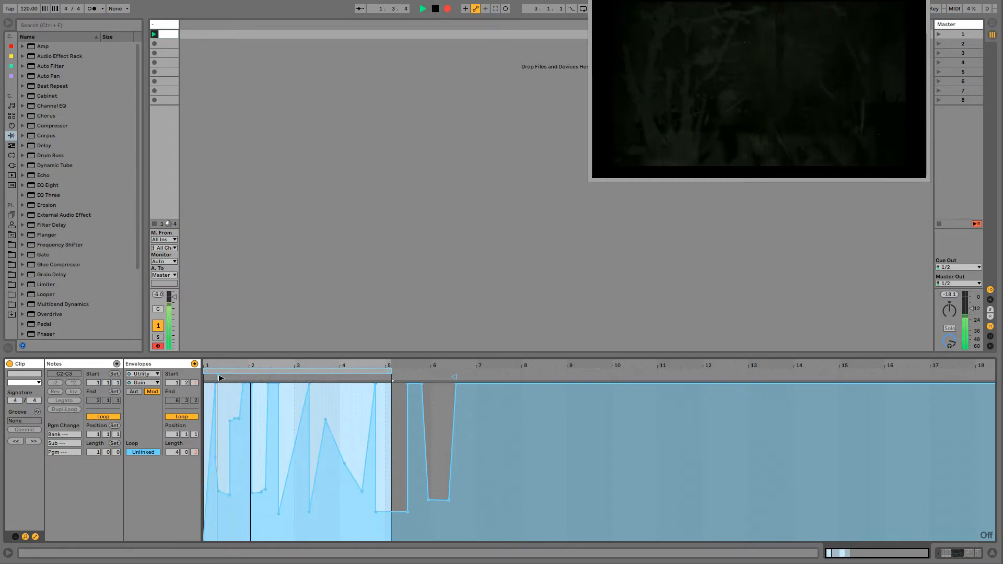
{"action": "mouse_move", "coordinate": [219, 377]}
{"action": "left_mouse_down"}
{"action": "mouse_move", "coordinate": [363, 373]}
{"action": "mouse_move", "coordinate": [338, 374]}
{"action": "mouse_move", "coordinate": [322, 354]}
{"action": "mouse_move", "coordinate": [726, 365]}
{"action": "mouse_move", "coordinate": [455, 378]}
{"action": "mouse_move", "coordinate": [573, 380]}
{"action": "mouse_move", "coordinate": [549, 377]}
{"action": "mouse_move", "coordinate": [715, 366]}
{"action": "mouse_move", "coordinate": [535, 376]}
{"action": "mouse_move", "coordinate": [694, 369]}
{"action": "mouse_move", "coordinate": [681, 376]}
{"action": "left_mouse_up"}
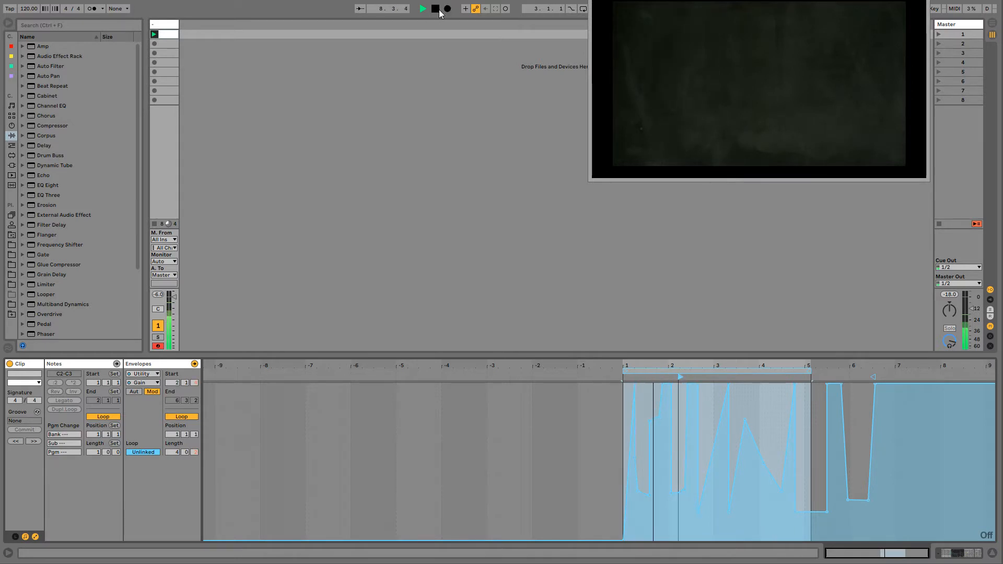
- Switch to the Arrangement, select the recorded clips across bars 1 to 8 and consolidate them into one clip
{"action": "key", "text": "Tab"}
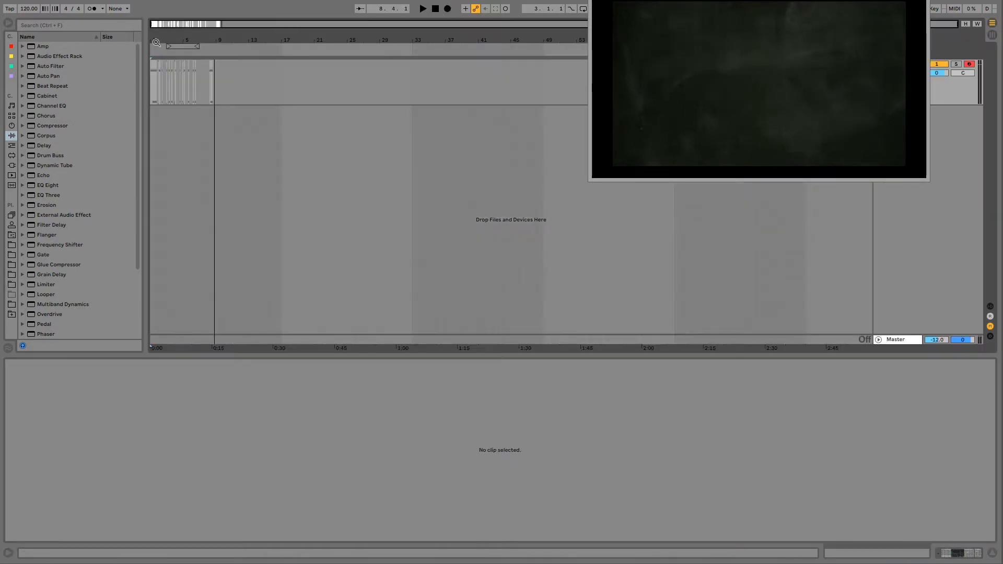
{"action": "left_click_drag", "start_coordinate": [195, 40], "coordinate": [331, 103]}
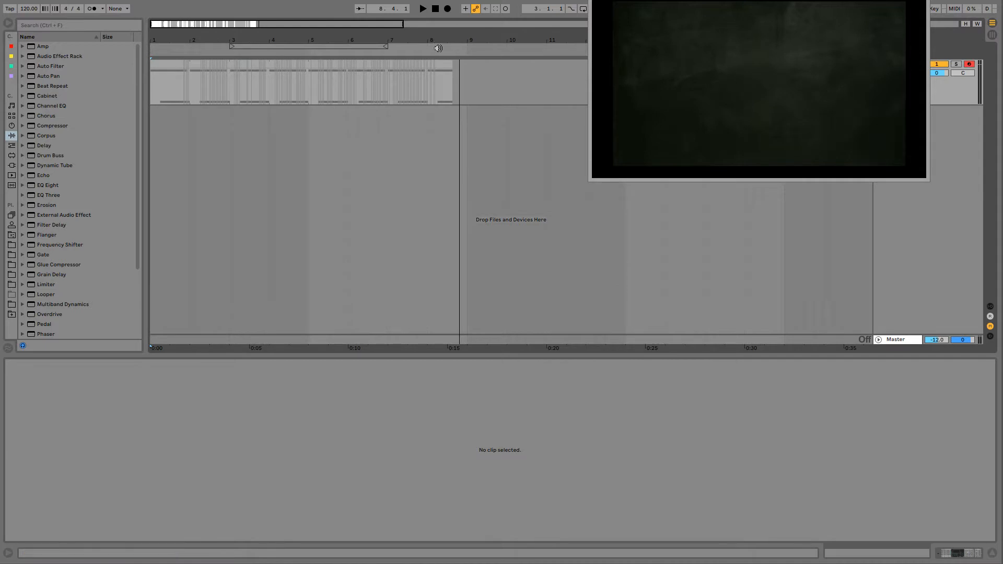
{"action": "left_click", "coordinate": [445, 62]}
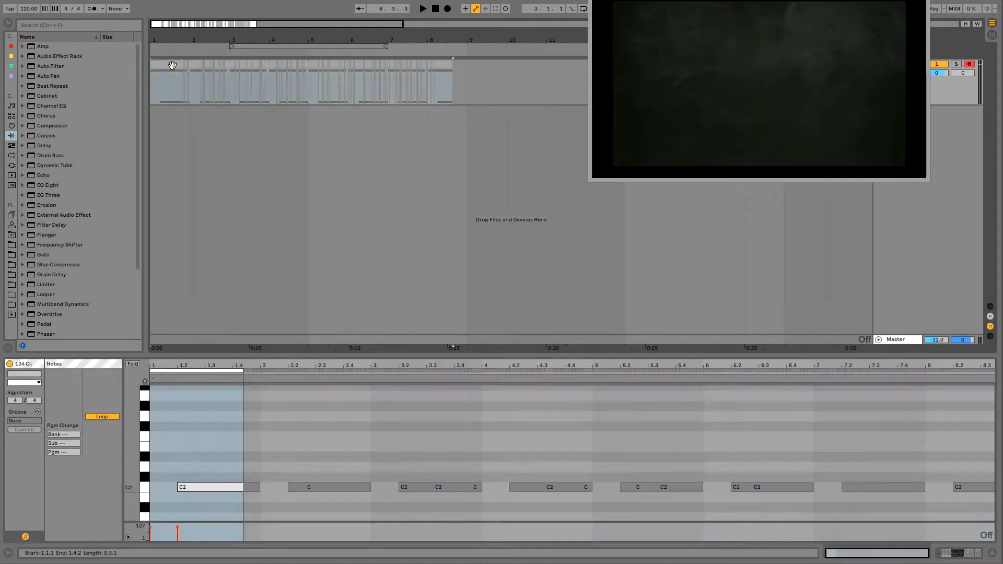
{"action": "key", "text": "ctrl+j"}
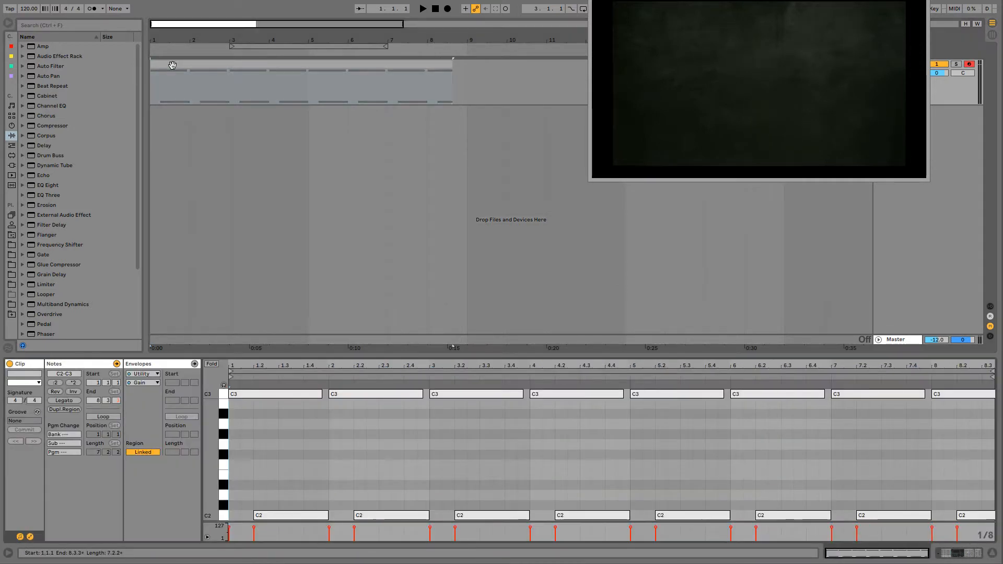
{"action": "left_click", "coordinate": [173, 65]}
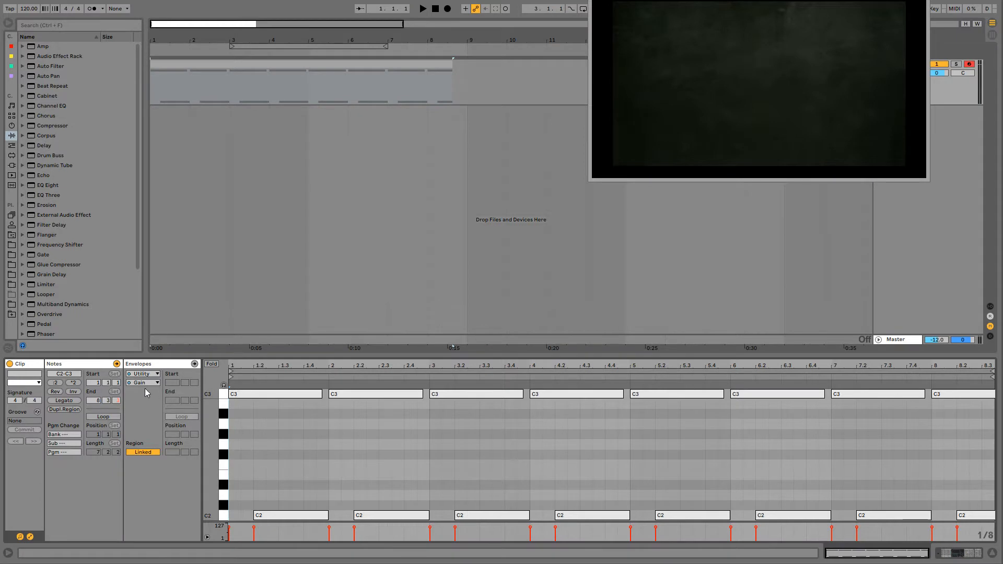
- Copy the consolidated clip's Utility Gain envelope from 1.1.3 to 8.2.3
{"action": "left_click", "coordinate": [146, 364]}
{"action": "left_click", "coordinate": [787, 412]}
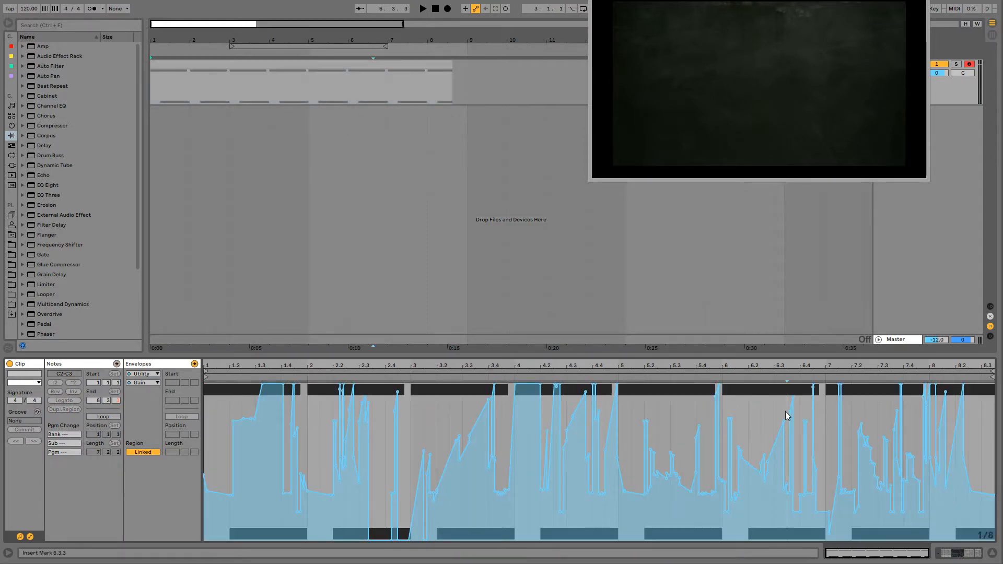
{"action": "left_click_drag", "start_coordinate": [974, 397], "coordinate": [218, 479]}
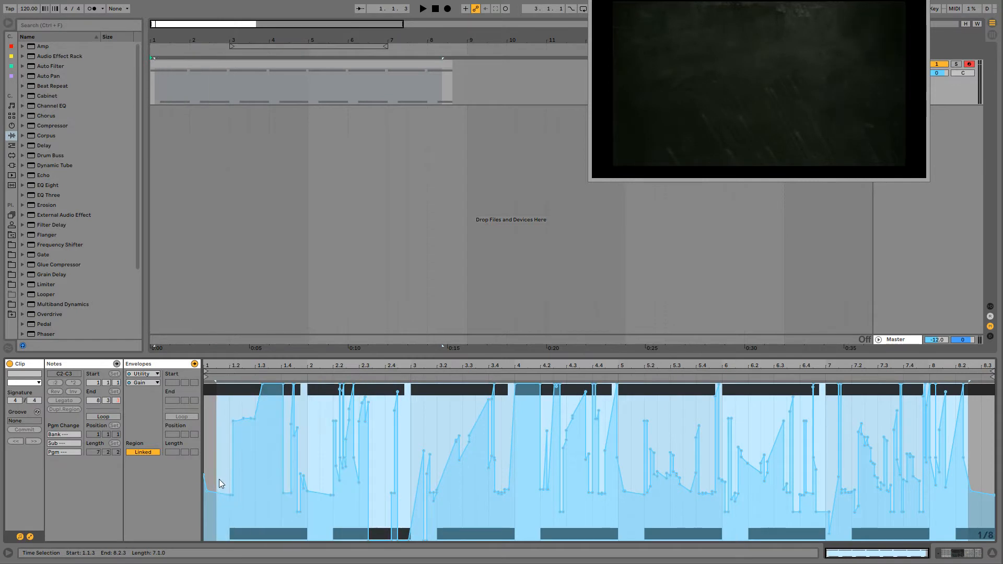
{"action": "right_click", "coordinate": [242, 465]}
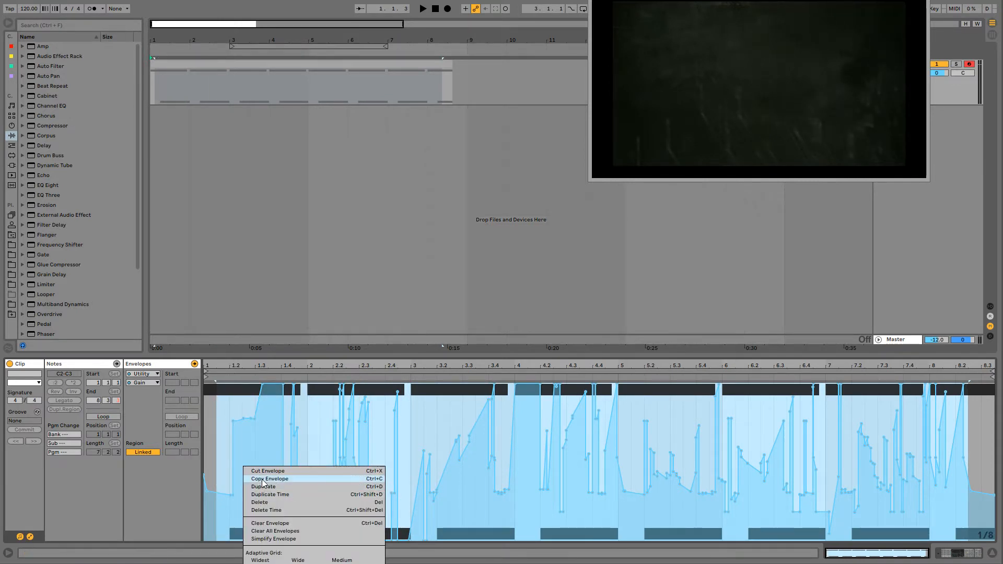
{"action": "left_click", "coordinate": [262, 479]}
- Delete the consolidated clip and paste the copied envelope at about bar 5 in the Session clip's Gain envelope
{"action": "left_click", "coordinate": [220, 65]}
{"action": "key", "text": "Delete"}
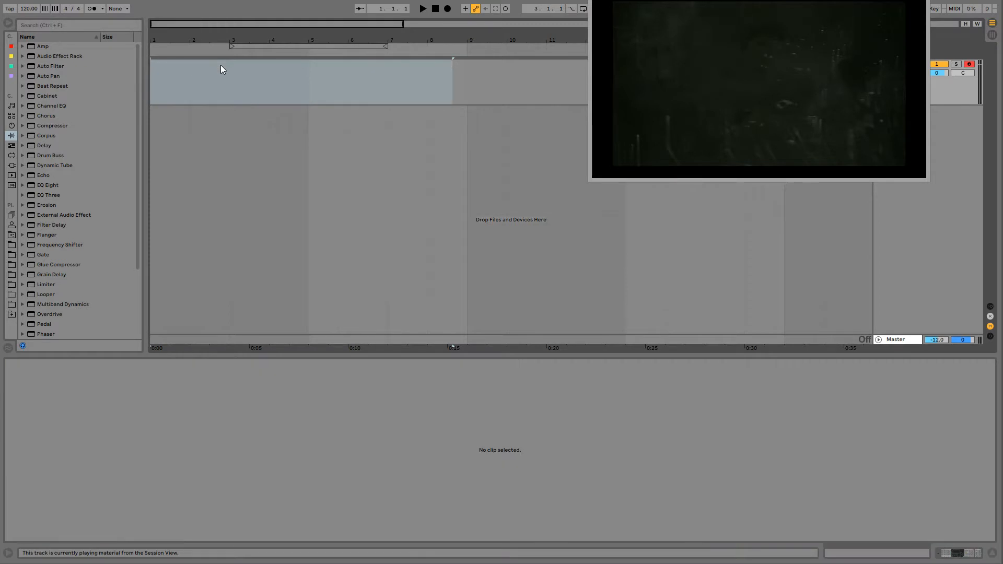
{"action": "key", "text": "Tab"}
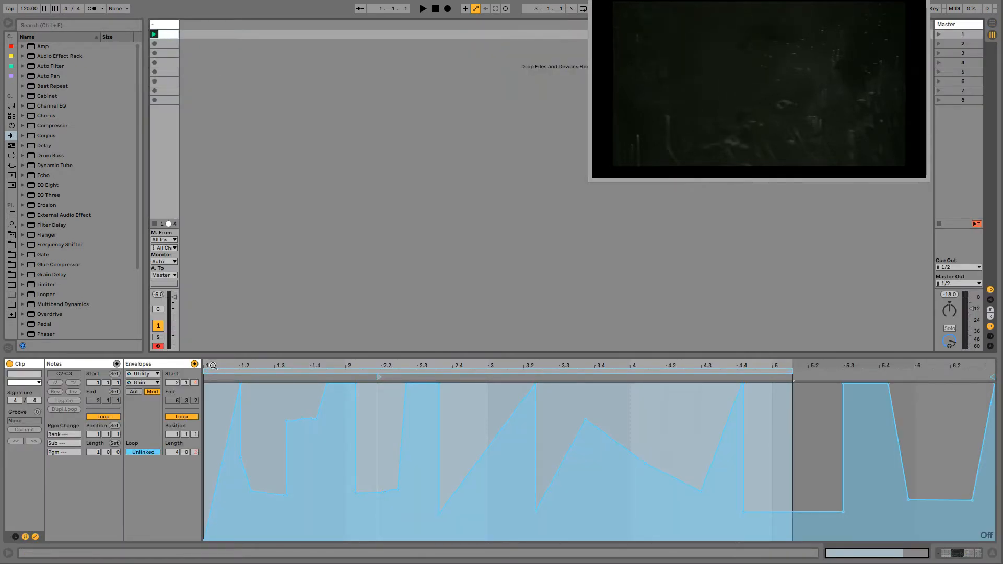
{"action": "left_click", "coordinate": [795, 408]}
{"action": "key", "text": "ctrl+v"}
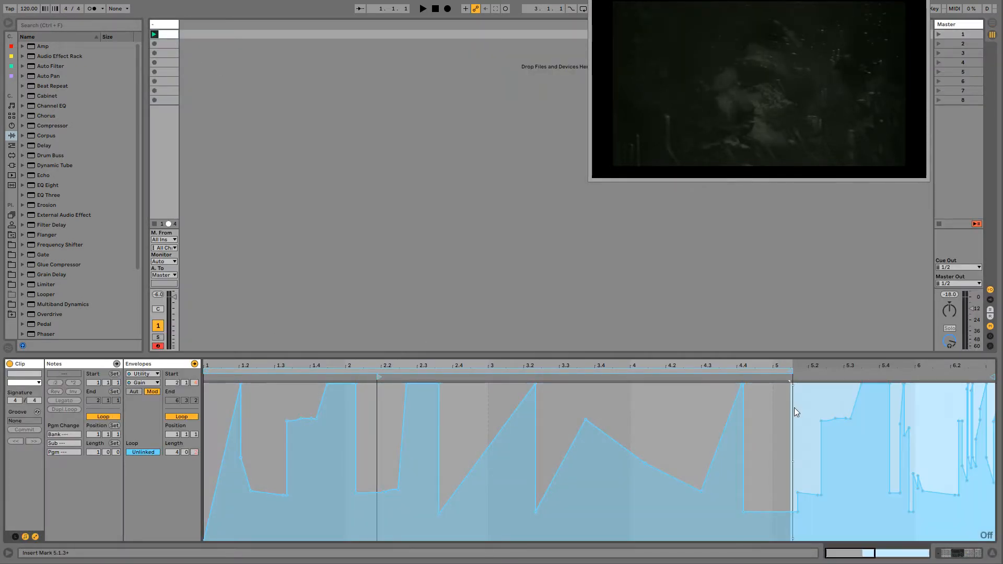
- Move the four-bar envelope loop and its start marker to about bar 5, playing the clip to hear the pasted modulation
{"action": "key", "text": "minus"}
{"action": "left_click_drag", "start_coordinate": [409, 374], "coordinate": [682, 372]}
{"action": "key", "text": "space"}
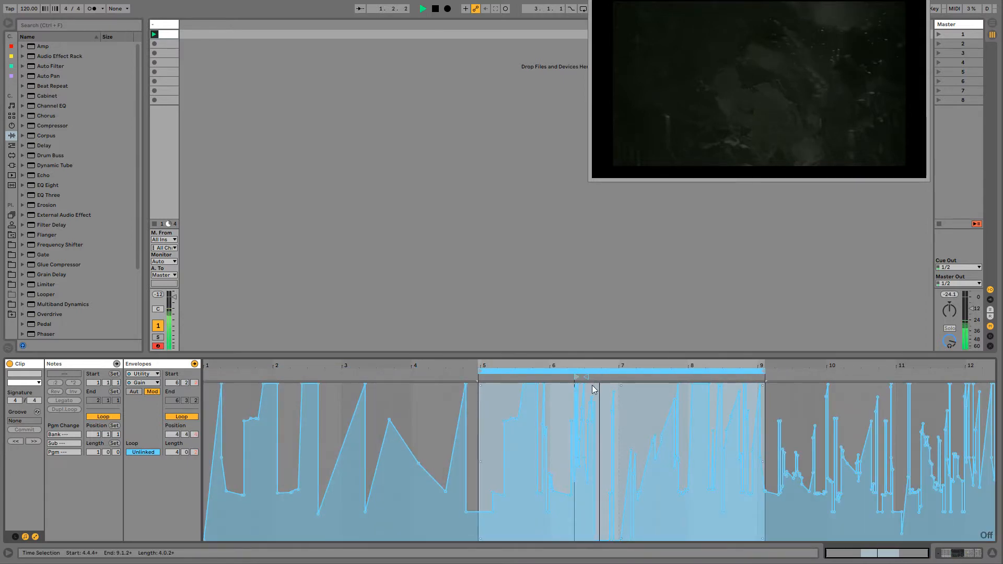
{"action": "mouse_move", "coordinate": [576, 376]}
{"action": "left_mouse_down"}
{"action": "mouse_move", "coordinate": [471, 375]}
{"action": "mouse_move", "coordinate": [480, 376]}
{"action": "left_mouse_up"}
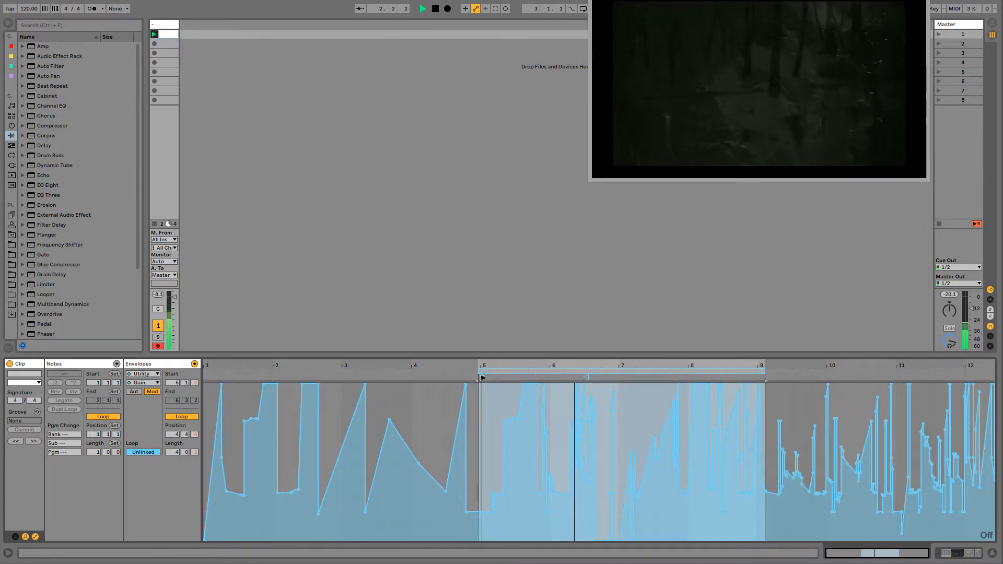
- Extend the envelope loop to about 7 bars 2 beats, then select the pasted envelope section and simplify it
{"action": "mouse_move", "coordinate": [764, 371]}
{"action": "left_mouse_down"}
{"action": "mouse_move", "coordinate": [982, 397]}
{"action": "mouse_move", "coordinate": [955, 447]}
{"action": "mouse_move", "coordinate": [441, 438]}
{"action": "left_mouse_up"}
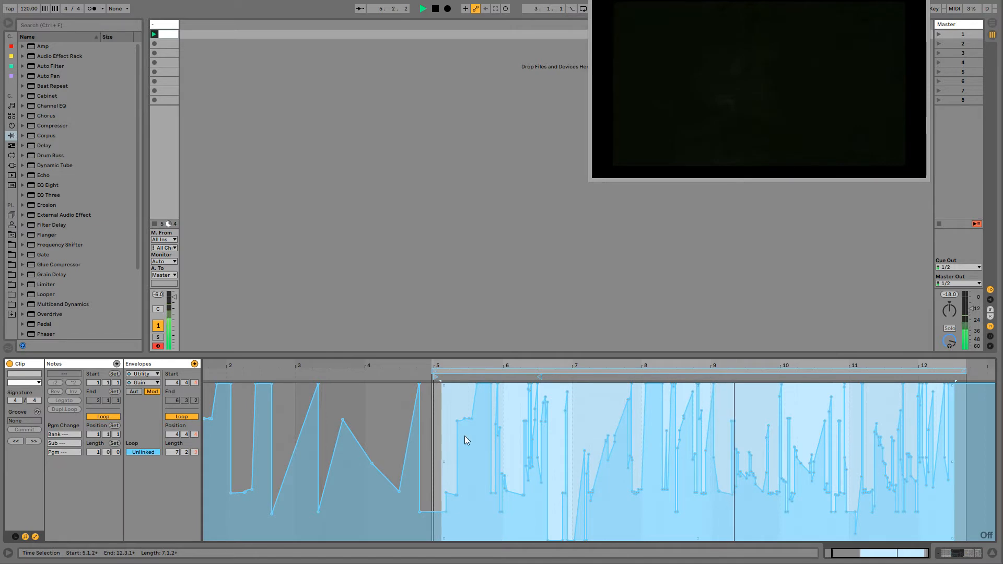
{"action": "right_click", "coordinate": [478, 436]}
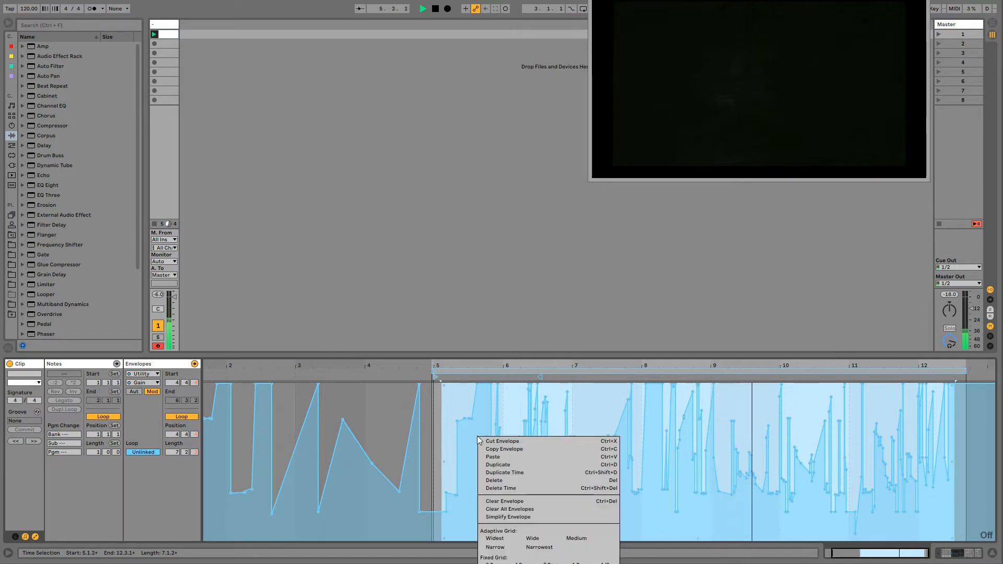
{"action": "left_click", "coordinate": [499, 516]}
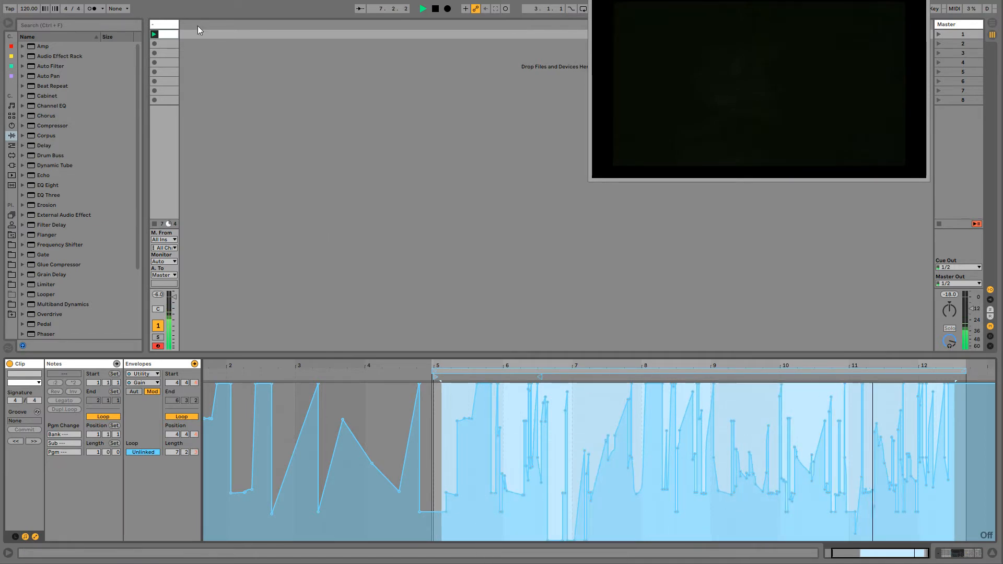
- Duplicate the clip into the second slot and show the duplicate's notes
{"action": "left_click", "coordinate": [167, 31]}
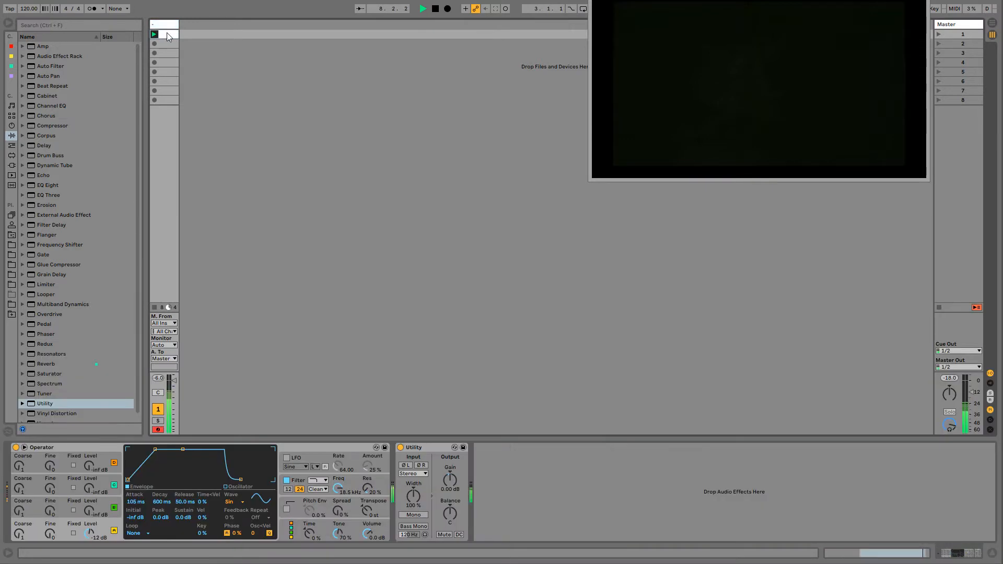
{"action": "left_click_drag", "start_coordinate": [167, 33], "coordinate": [166, 43], "text": "ctrl"}
{"action": "double_click", "coordinate": [167, 42]}
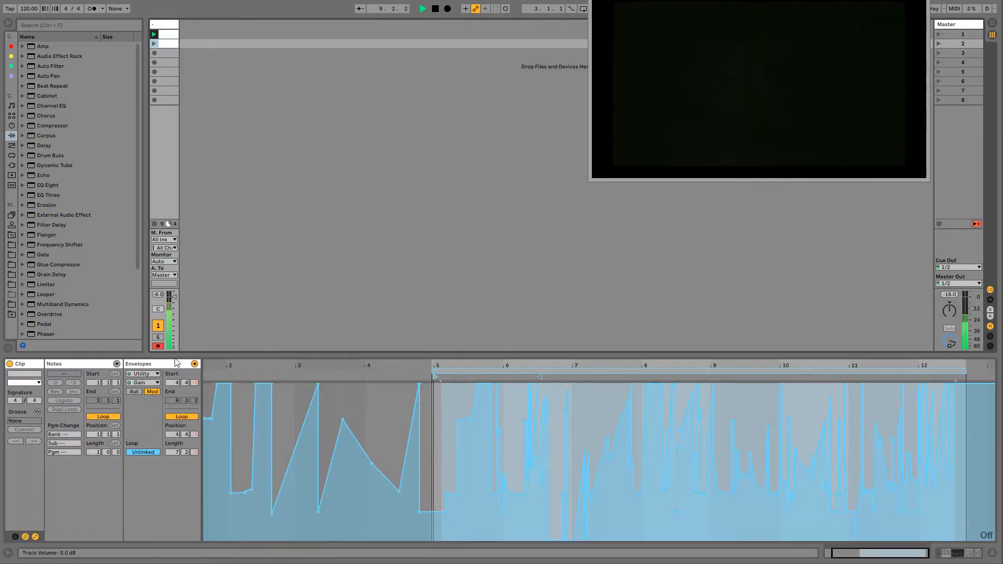
{"action": "left_click", "coordinate": [92, 371]}
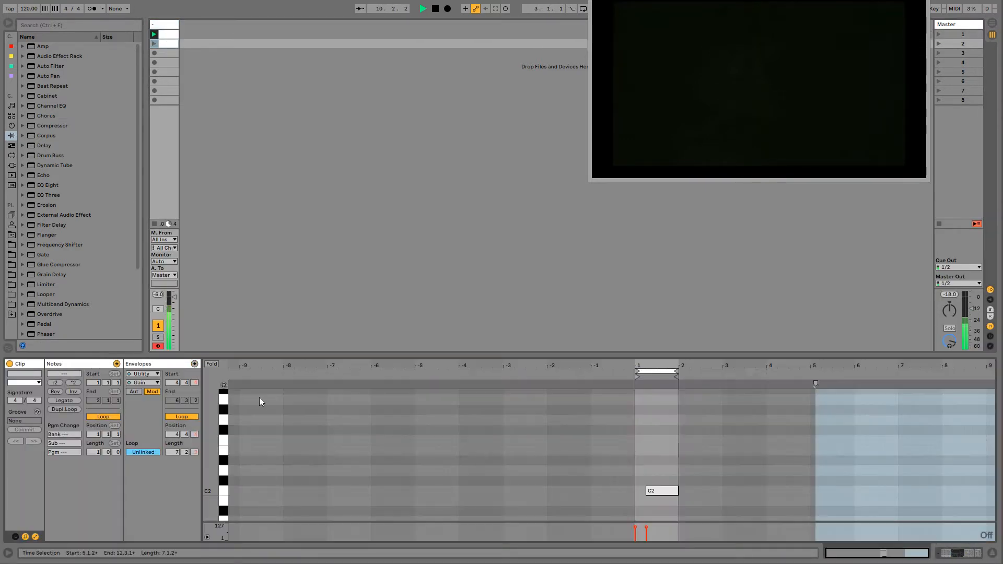
- Transpose the duplicate clip's lower note up to F2
{"action": "left_click", "coordinate": [660, 494]}
{"action": "key", "text": "Up"}
{"action": "key", "text": "Up"}
{"action": "key", "text": "Up"}
{"action": "key", "text": "Up"}
{"action": "key", "text": "Up"}
{"action": "key", "text": "Up"}
{"action": "key", "text": "Up"}
{"action": "key", "text": "Up"}
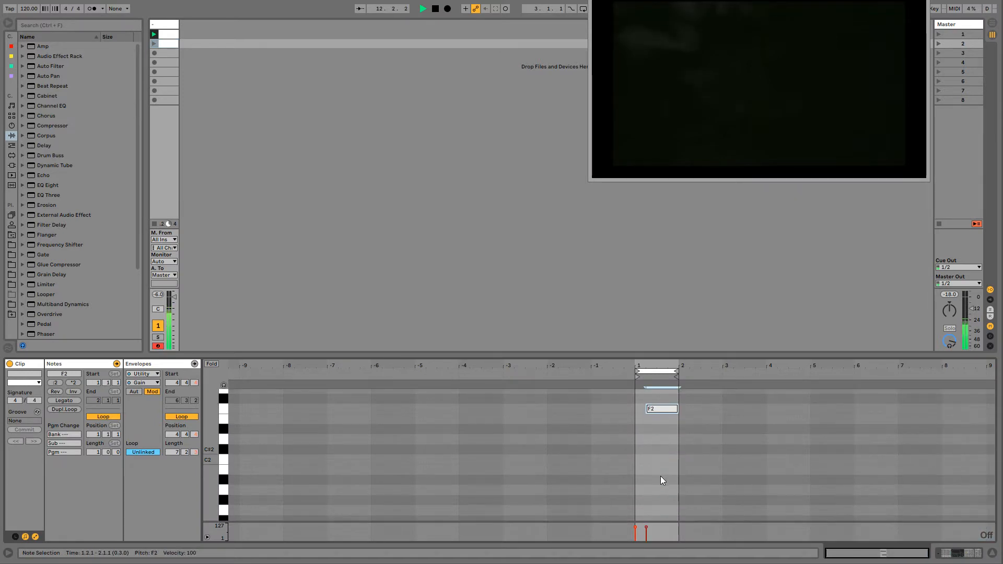
{"action": "key", "text": "Down"}
{"action": "key", "text": "Down"}
{"action": "key", "text": "Down"}
- Transpose the duplicate clip's upper note up to F3
{"action": "scroll", "coordinate": [658, 477], "scroll_direction": "up", "scroll_amount": 5}
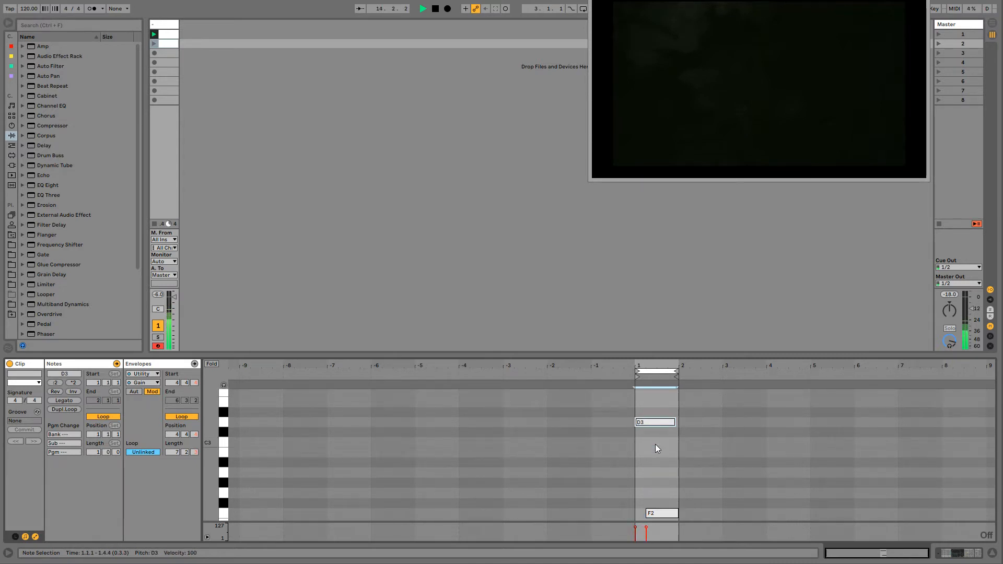
{"action": "key", "text": "Up"}
{"action": "key", "text": "Up"}
{"action": "key", "text": "Up"}
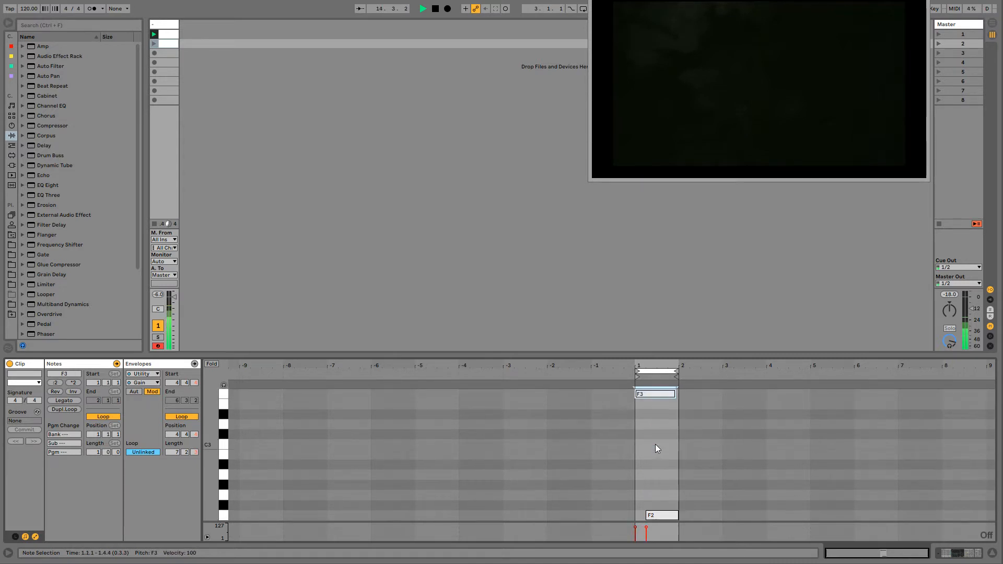
- Show the second clip's launch settings and set its first follow action to Other
{"action": "left_click", "coordinate": [15, 536]}
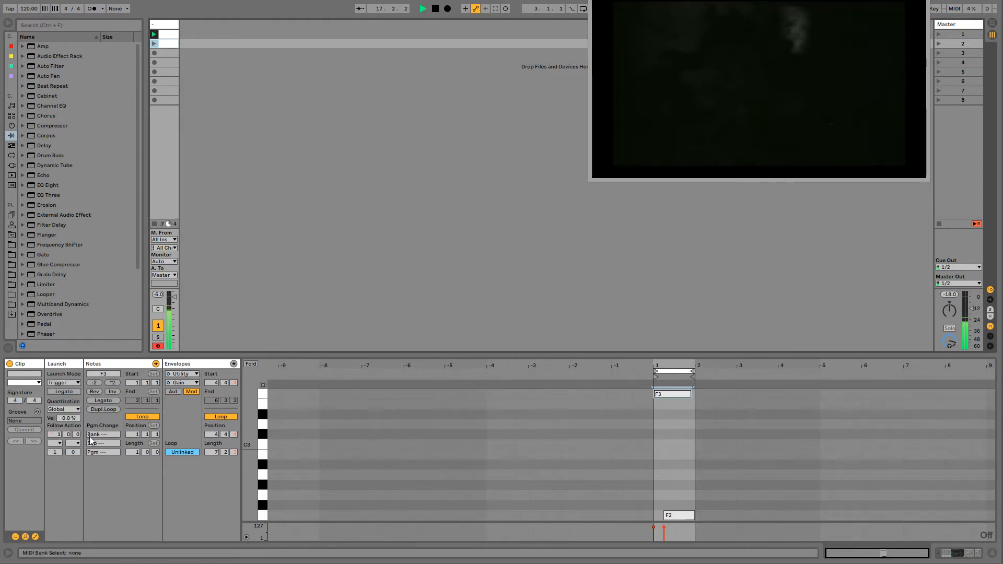
{"action": "left_click", "coordinate": [60, 444]}
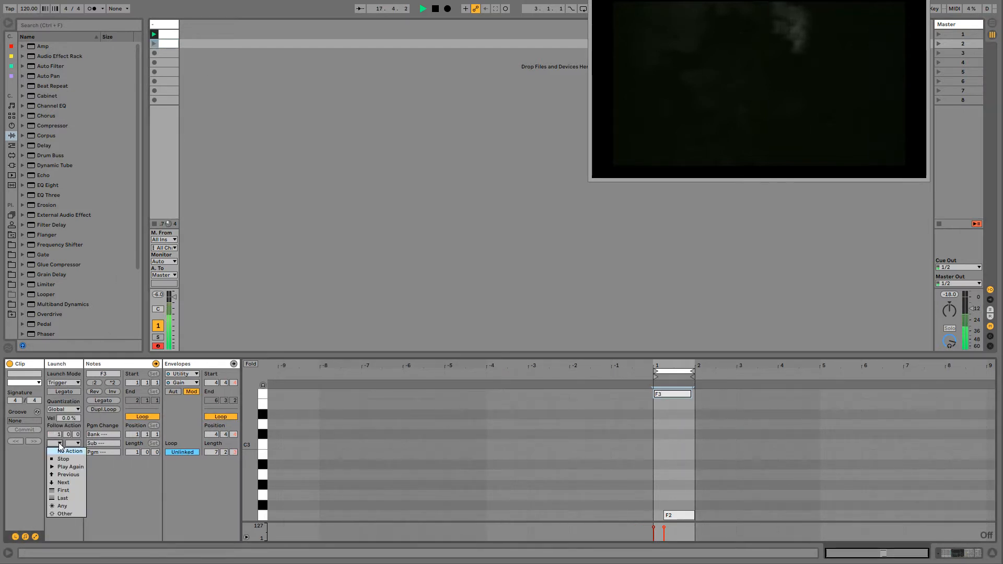
{"action": "left_click", "coordinate": [63, 515]}
- Set the first clip's first follow action to Other
{"action": "left_click", "coordinate": [162, 36]}
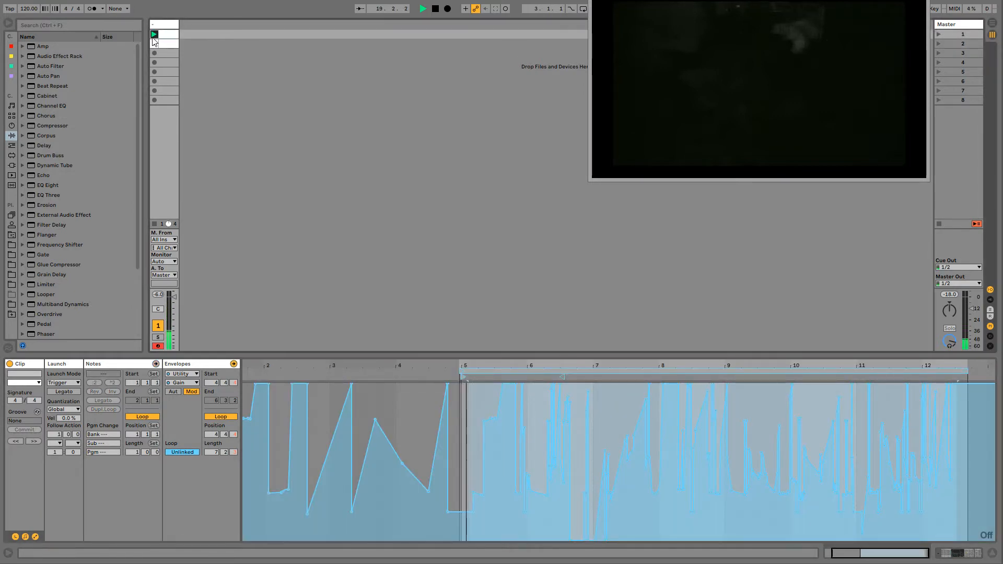
{"action": "left_click", "coordinate": [57, 444]}
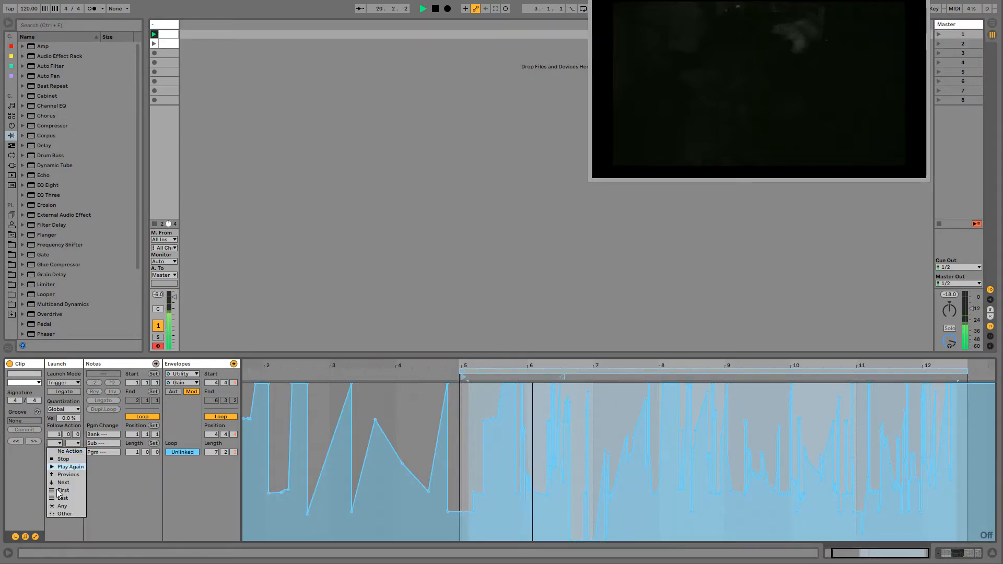
{"action": "left_click", "coordinate": [61, 510]}
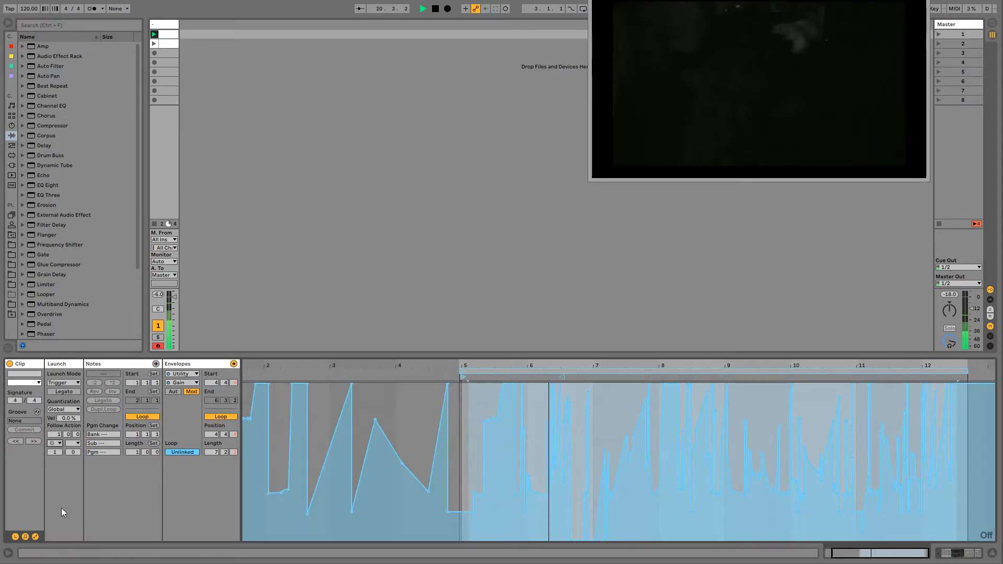
- Enable Legato launch for both clips and check the setting on each one
{"action": "left_click", "coordinate": [167, 43], "text": "shift"}
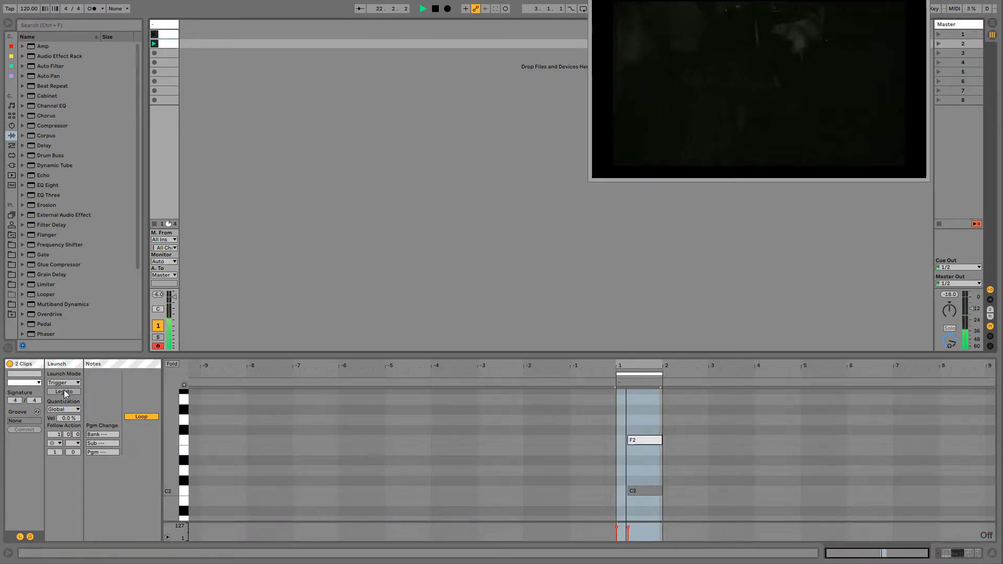
{"action": "left_click", "coordinate": [166, 35]}
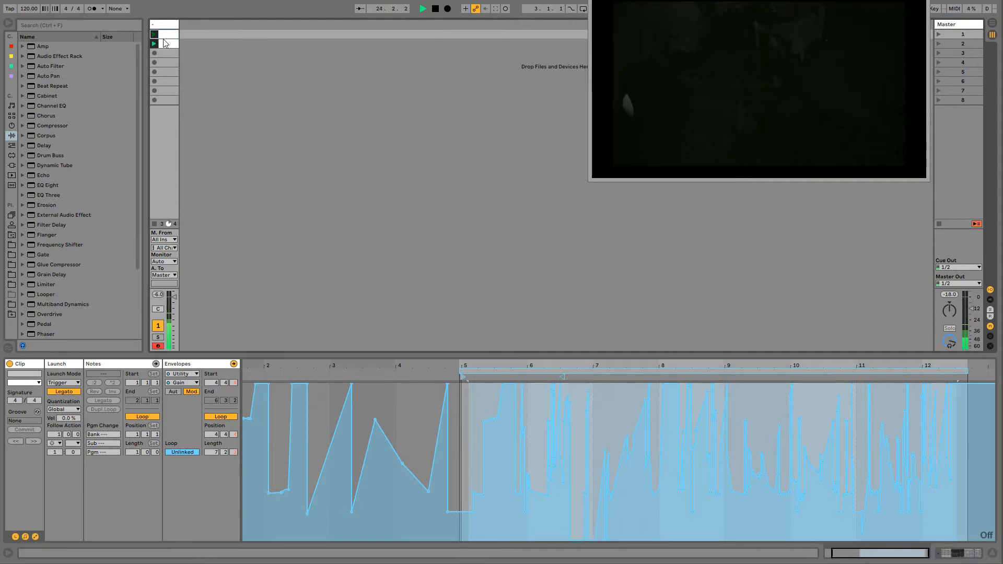
{"action": "left_click", "coordinate": [165, 44]}
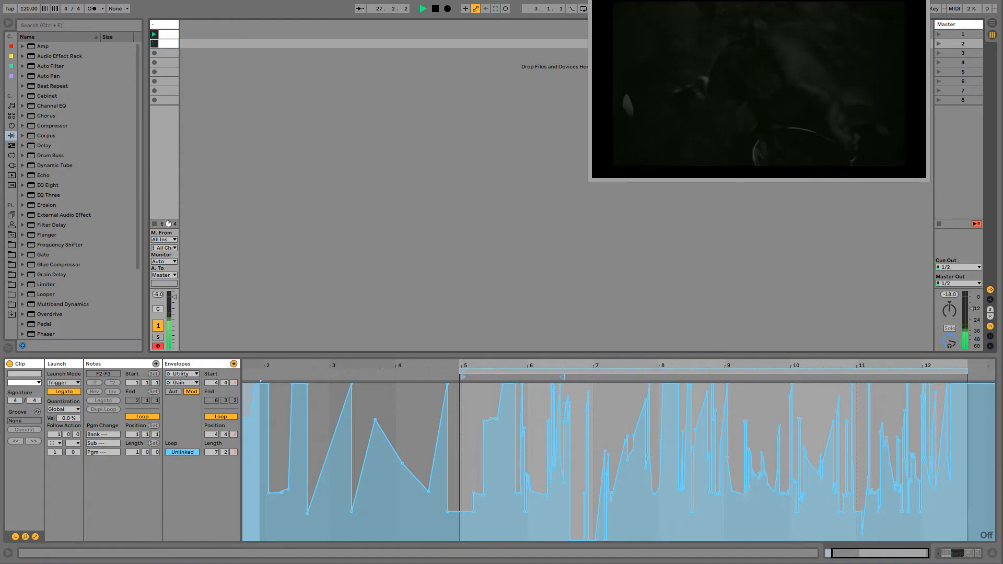
- Add an Echo effect after Utility in the track's device chain
{"action": "double_click", "coordinate": [164, 23]}
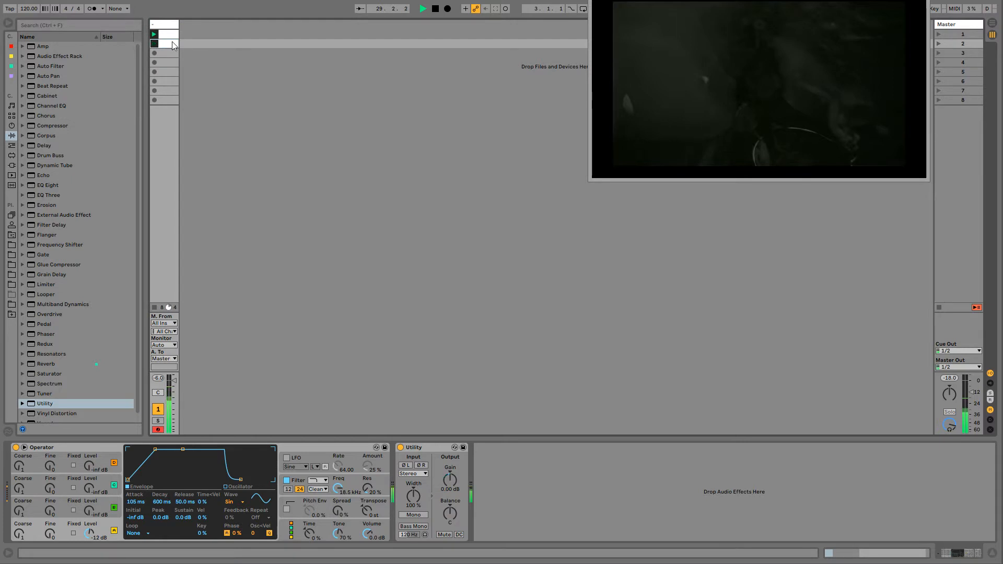
{"action": "left_click", "coordinate": [171, 42]}
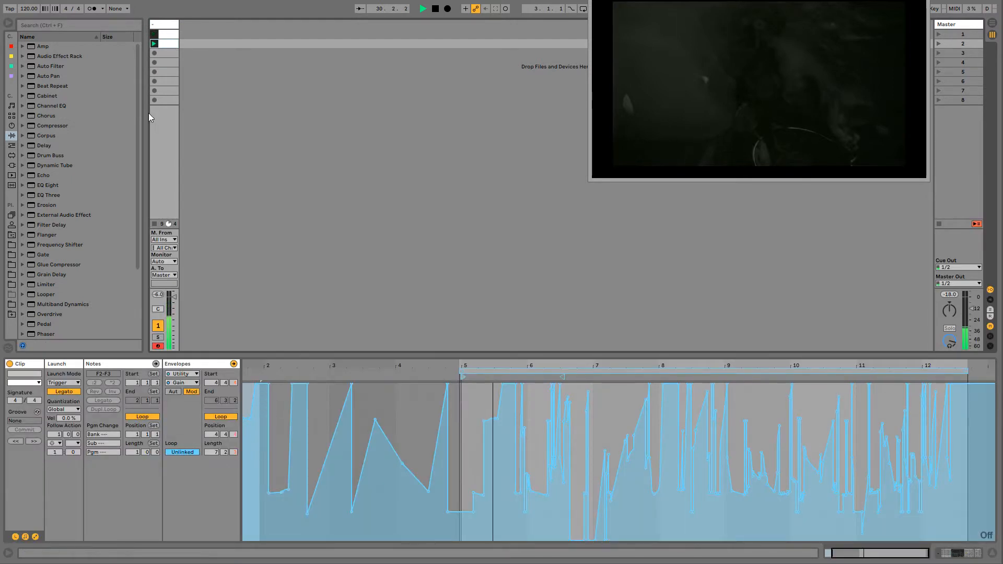
{"action": "left_click", "coordinate": [162, 25]}
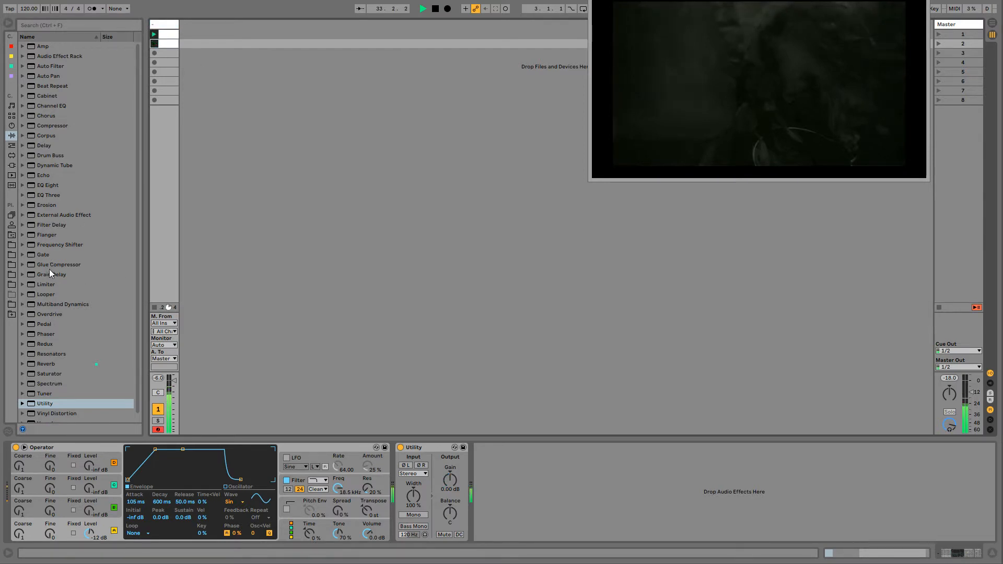
{"action": "left_click_drag", "start_coordinate": [39, 175], "coordinate": [486, 433]}
- Show the modulation envelope for Echo's left delay time in the second clip and draw low negative steps across its loop
{"action": "right_click", "coordinate": [488, 468]}
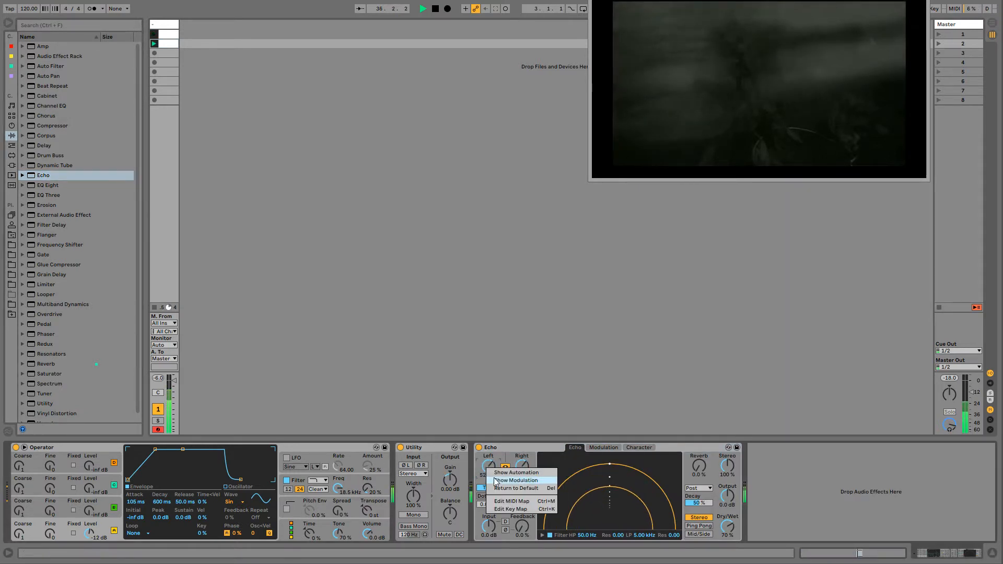
{"action": "left_click", "coordinate": [507, 481]}
{"action": "key", "text": "b"}
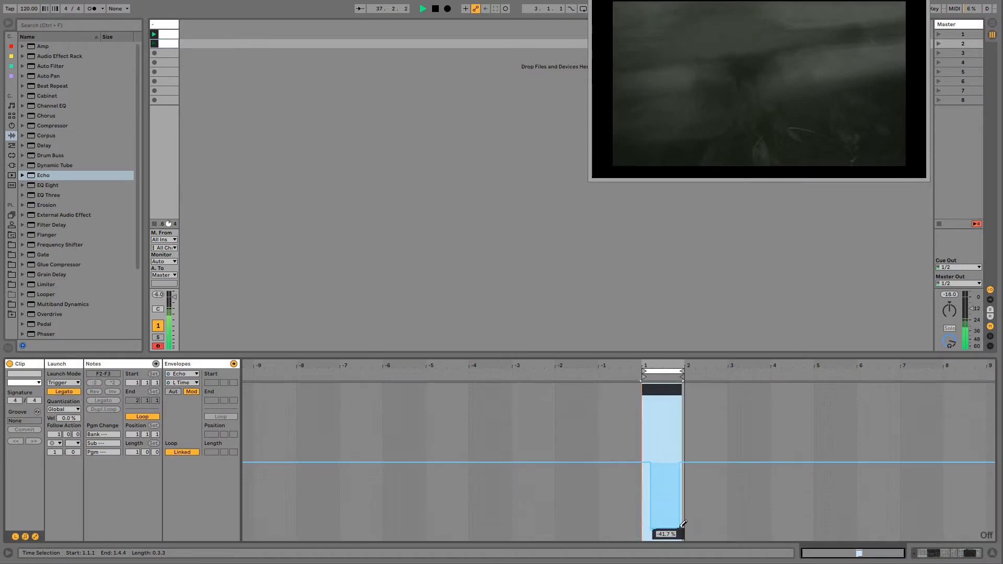
{"action": "left_click", "coordinate": [665, 529]}
{"action": "left_click_drag", "start_coordinate": [665, 497], "coordinate": [681, 496]}
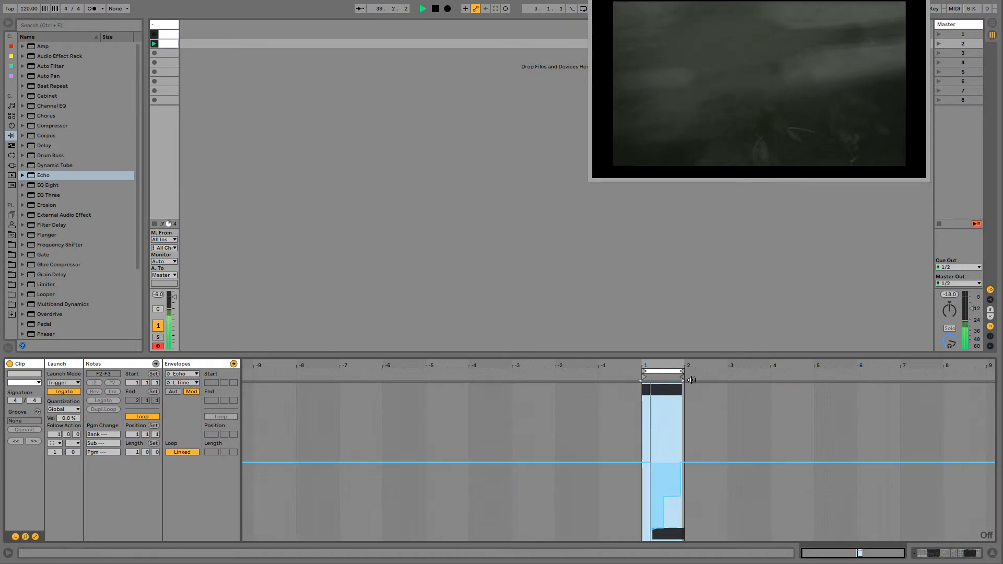
- Draw alternating high and low steps across bar 1 of the clip's Echo left delay time modulation envelope
{"action": "left_click_drag", "start_coordinate": [690, 367], "coordinate": [690, 410]}
{"action": "mouse_move", "coordinate": [499, 443]}
{"action": "left_mouse_down"}
{"action": "mouse_move", "coordinate": [539, 441]}
{"action": "mouse_move", "coordinate": [533, 501]}
{"action": "left_mouse_up"}
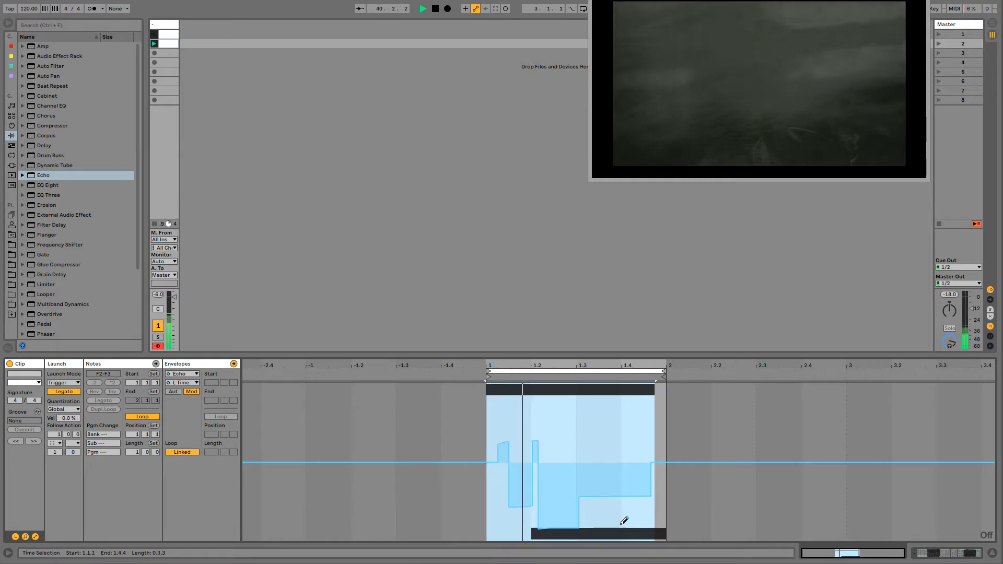
{"action": "left_click_drag", "start_coordinate": [622, 519], "coordinate": [636, 524]}
{"action": "left_click_drag", "start_coordinate": [501, 403], "coordinate": [491, 404]}
{"action": "left_click_drag", "start_coordinate": [498, 534], "coordinate": [501, 534]}
{"action": "left_click_drag", "start_coordinate": [578, 422], "coordinate": [663, 428]}
- Add narrow steps to the left delay time envelope: a dip near the loop end, a peak before beat 3 and one before beat 2
{"action": "key", "text": "b"}
{"action": "key", "text": "b"}
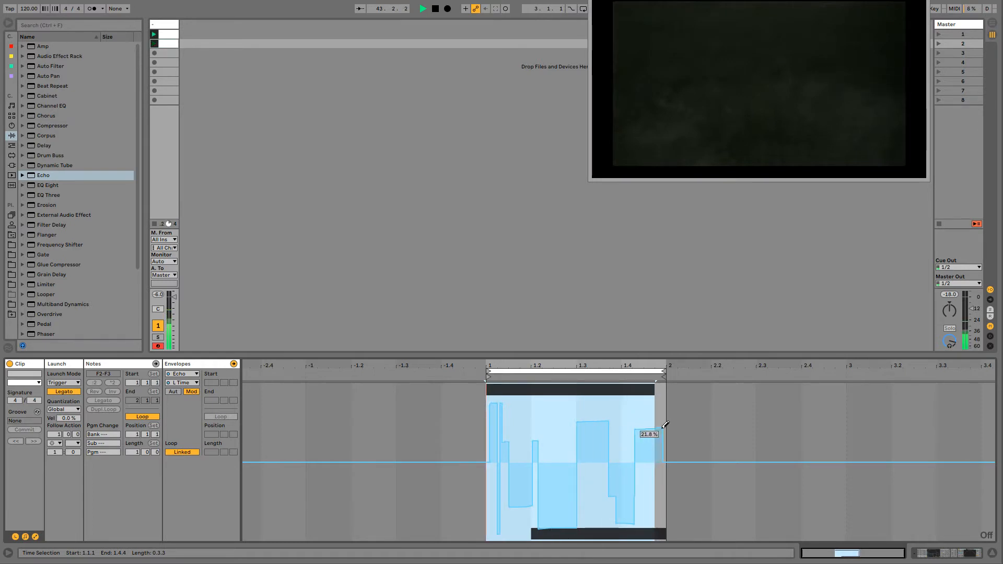
{"action": "left_click_drag", "start_coordinate": [649, 508], "coordinate": [653, 508]}
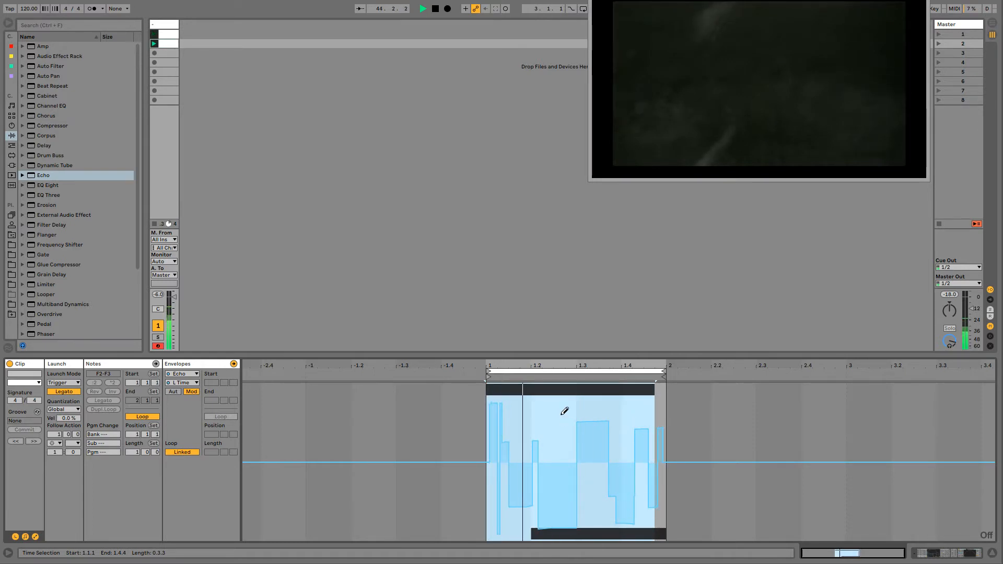
{"action": "left_click_drag", "start_coordinate": [556, 415], "coordinate": [561, 415]}
{"action": "key", "text": "b"}
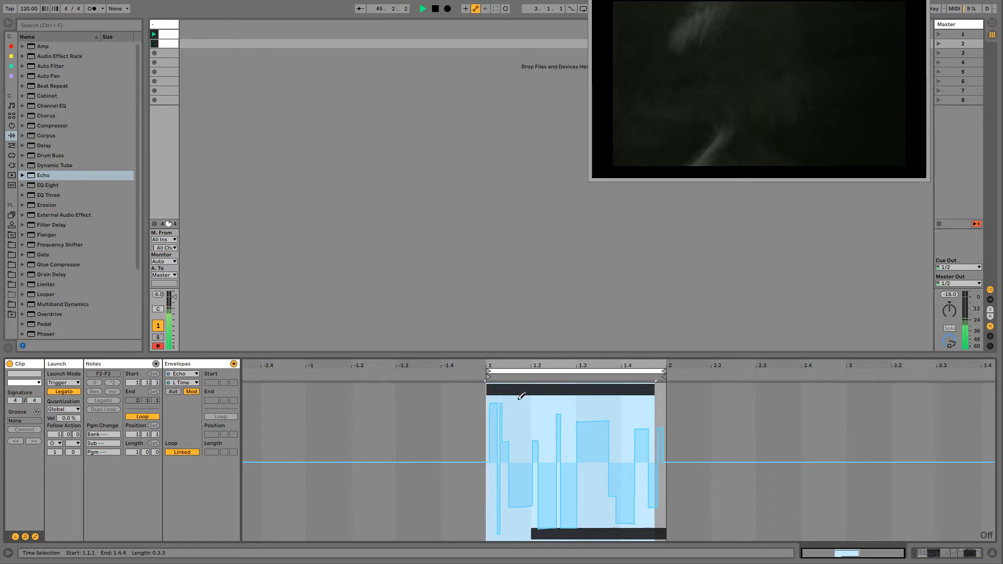
{"action": "key", "text": "b"}
{"action": "left_click_drag", "start_coordinate": [520, 450], "coordinate": [523, 451]}
{"action": "key", "text": "b"}
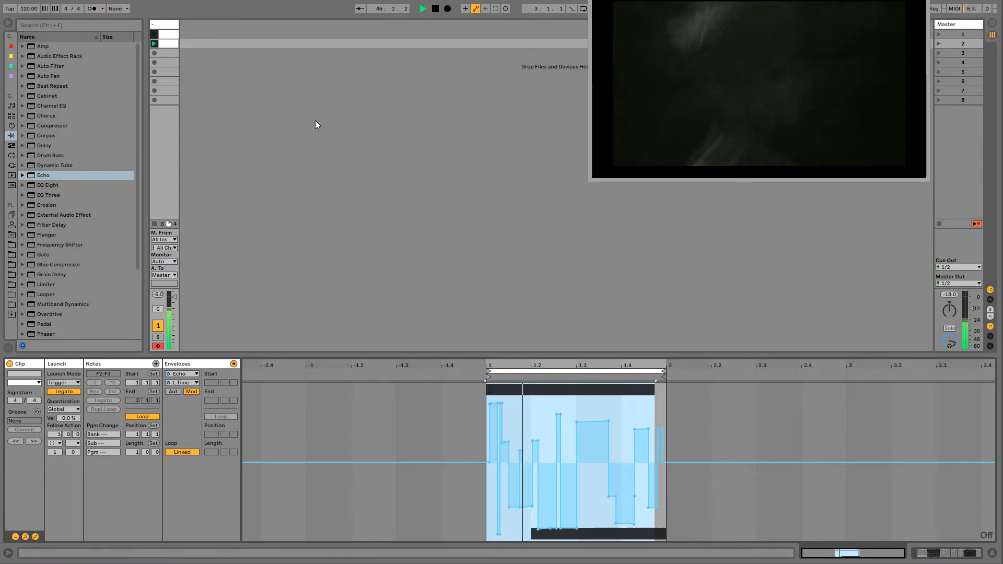
- Return to the track's device chain and raise Utility's gain to about 15.6 dB
{"action": "left_click", "coordinate": [158, 25]}
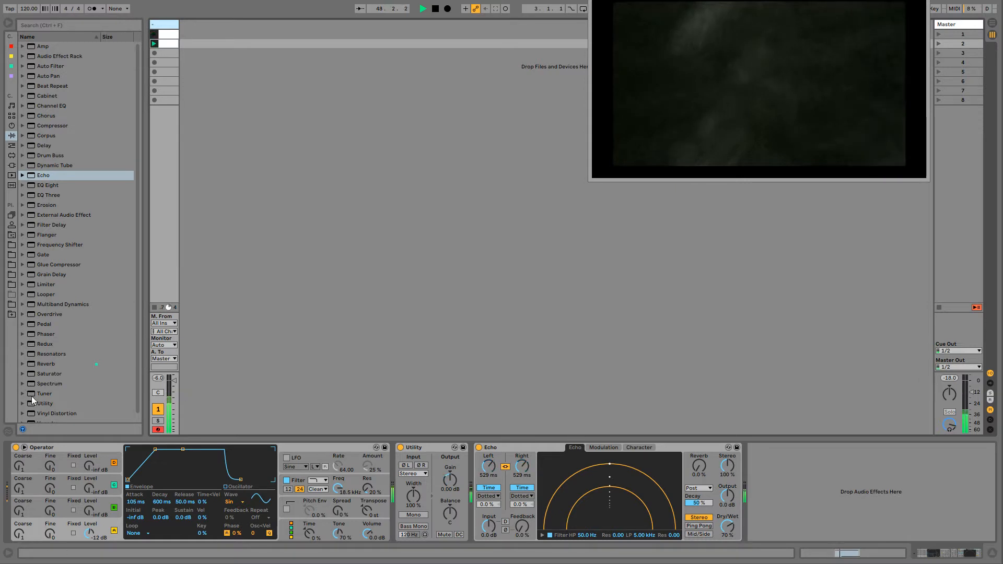
{"action": "left_click_drag", "start_coordinate": [448, 485], "coordinate": [448, 454]}
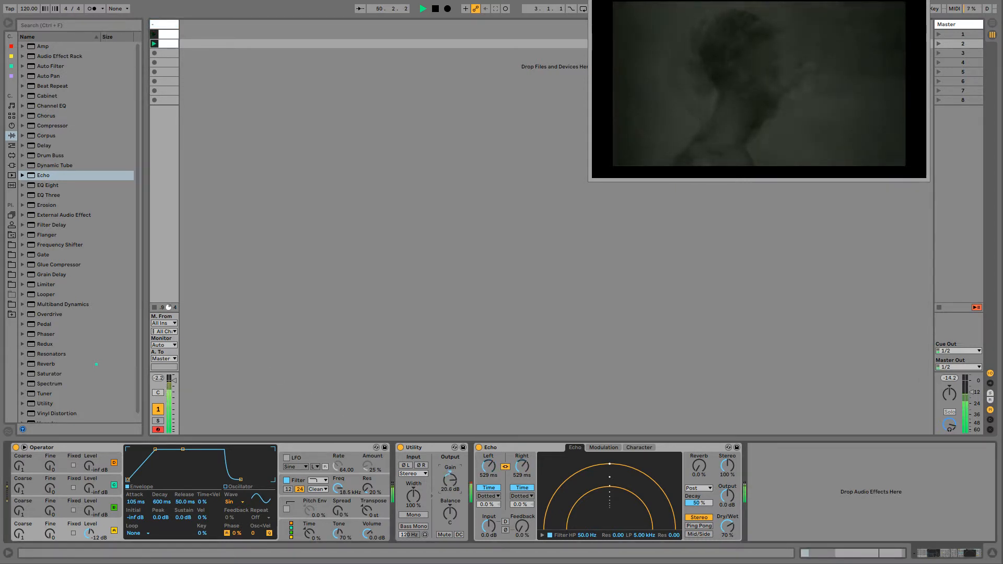
{"action": "left_click_drag", "start_coordinate": [450, 480], "coordinate": [450, 489]}
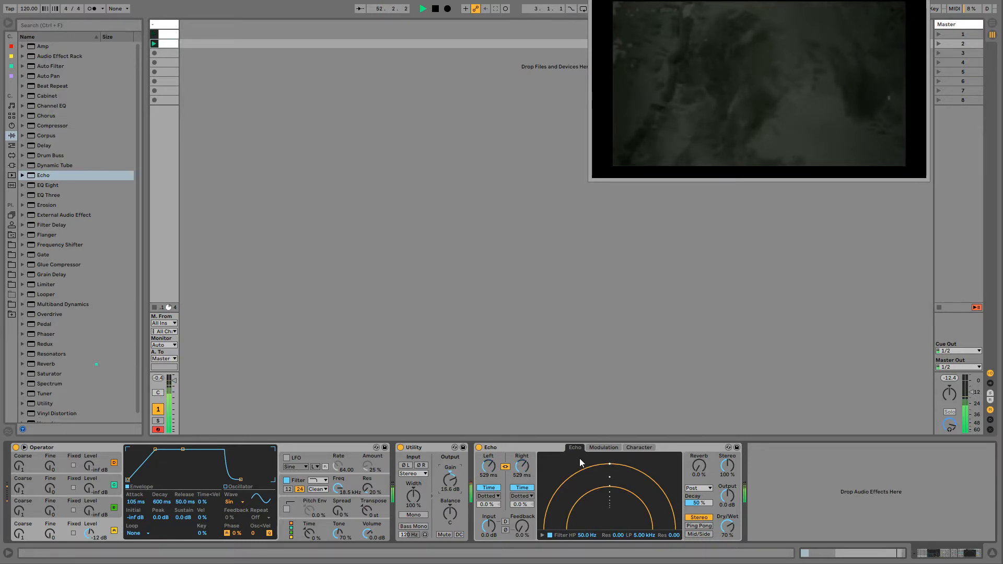
- Turn off Repitch in Echo's character settings
{"action": "left_click", "coordinate": [597, 447]}
{"action": "left_click", "coordinate": [638, 447]}
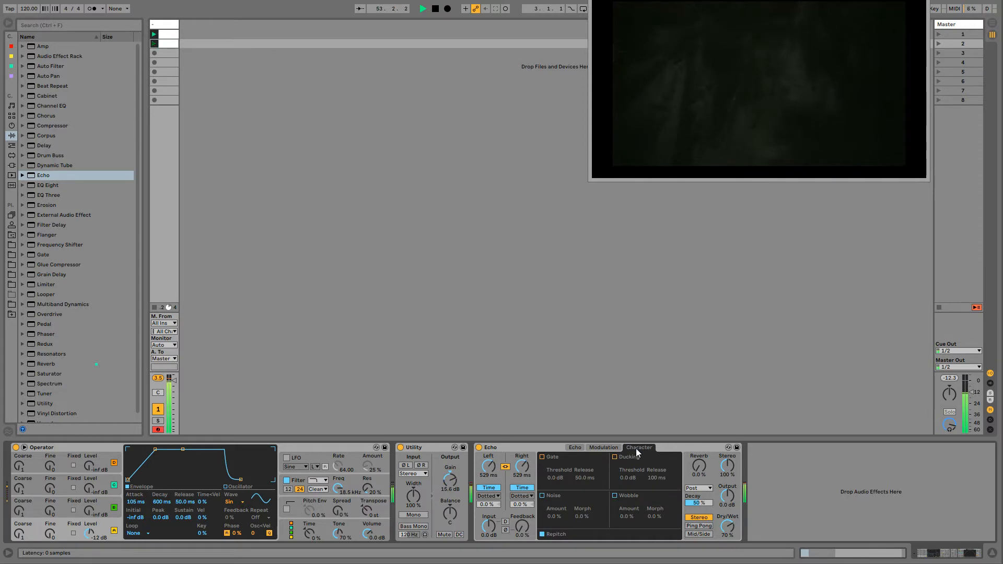
{"action": "left_click", "coordinate": [542, 534]}
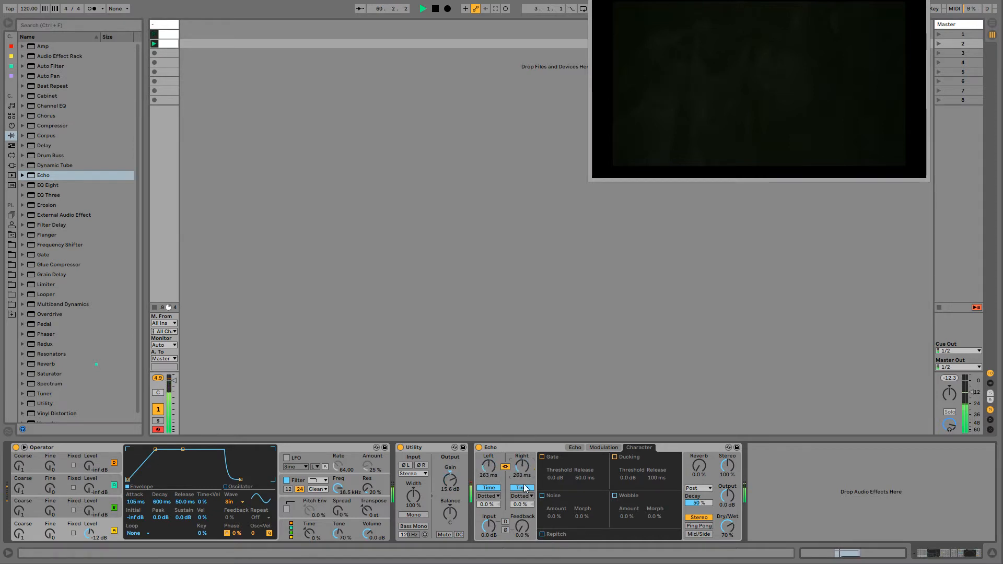
- Shorten Echo's delay time to 1.26 ms and raise its feedback to 110 %
{"action": "left_click_drag", "start_coordinate": [522, 526], "coordinate": [522, 489]}
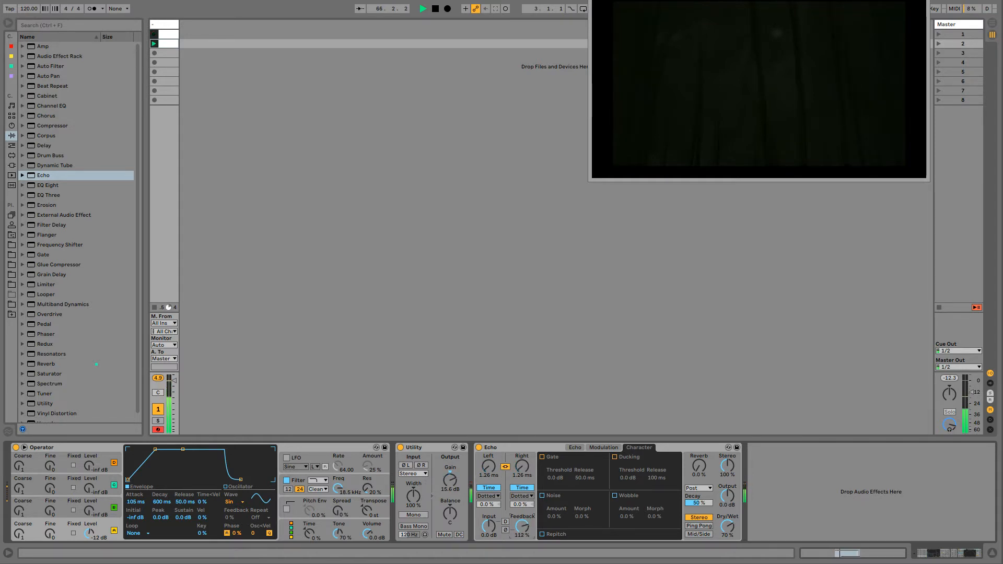
{"action": "left_click_drag", "start_coordinate": [522, 526], "coordinate": [522, 520]}
- Show the Echo feedback modulation envelope in the first clip and draw a dip, a peak and a falling ramp within bar 1
{"action": "right_click", "coordinate": [520, 529]}
{"action": "left_click", "coordinate": [529, 537]}
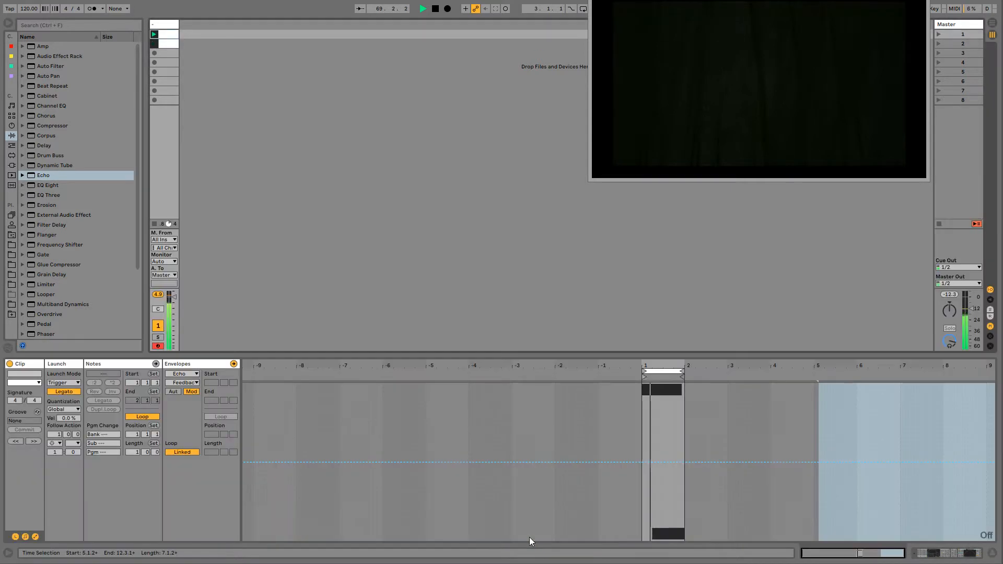
{"action": "left_click_drag", "start_coordinate": [656, 366], "coordinate": [435, 539]}
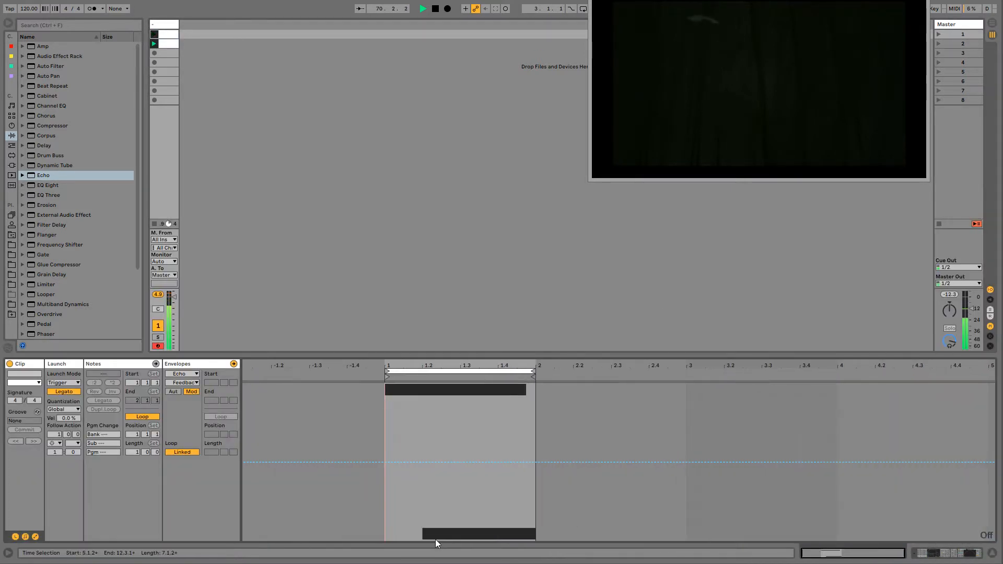
{"action": "key", "text": "b"}
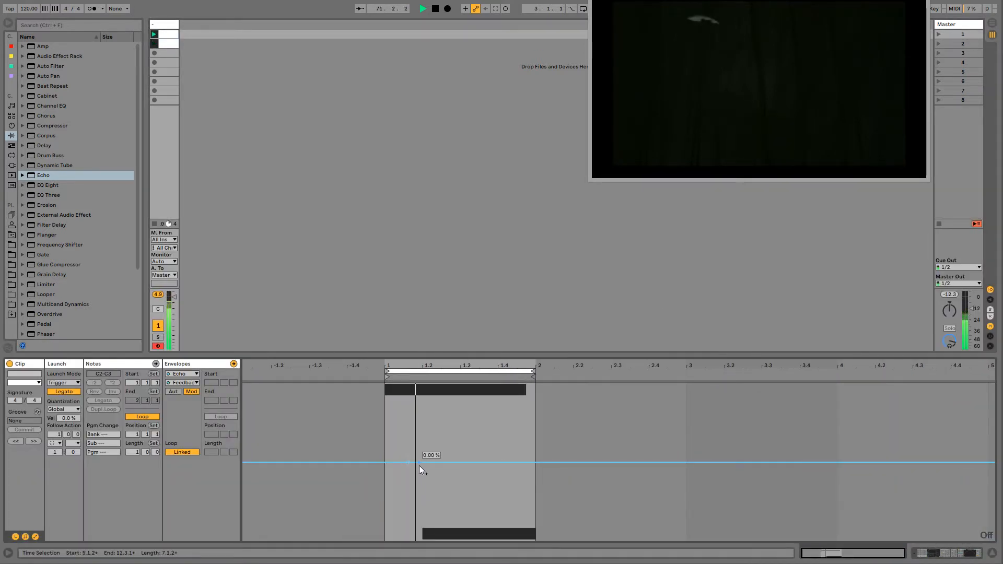
{"action": "mouse_move", "coordinate": [419, 465]}
{"action": "left_mouse_down"}
{"action": "mouse_move", "coordinate": [413, 511]}
{"action": "mouse_move", "coordinate": [473, 421]}
{"action": "mouse_move", "coordinate": [497, 425]}
{"action": "mouse_move", "coordinate": [527, 541]}
{"action": "left_mouse_up"}
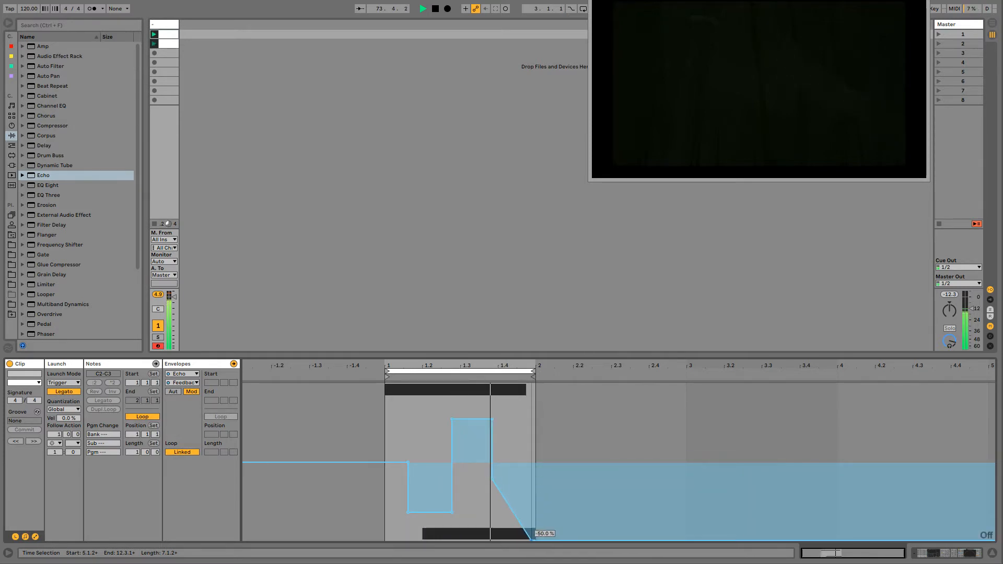
- Unlink the feedback envelope from the clip with a 7-bar loop length and draw further plateaus at varied levels across bars 2 to 7
{"action": "left_click", "coordinate": [177, 451]}
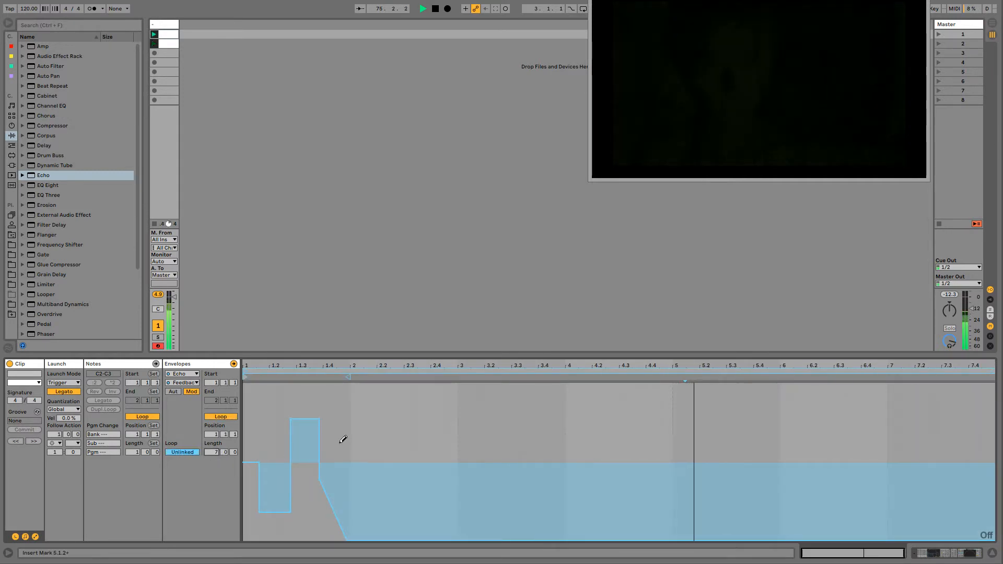
{"action": "left_click_drag", "start_coordinate": [384, 438], "coordinate": [590, 432]}
{"action": "left_click_drag", "start_coordinate": [729, 473], "coordinate": [919, 463]}
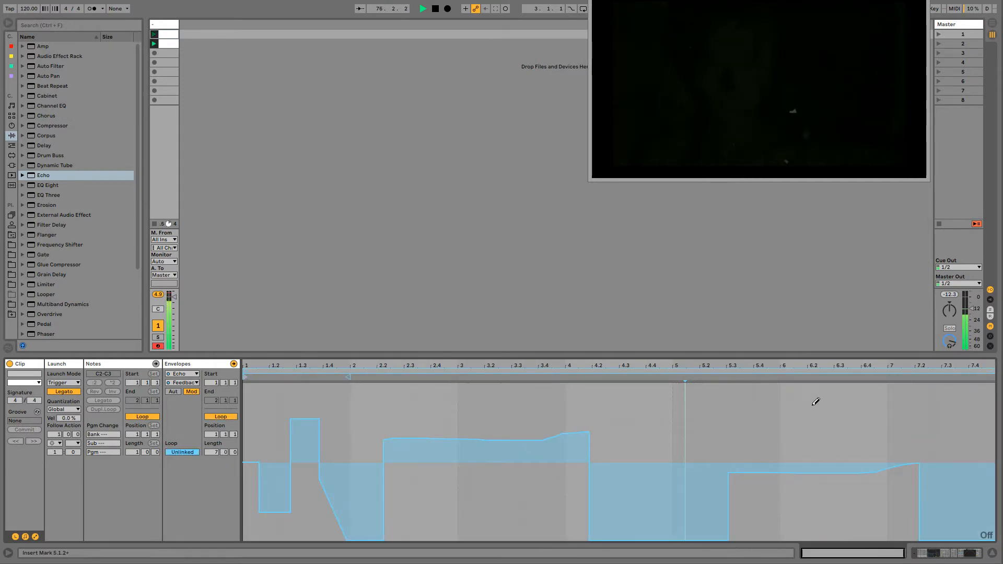
{"action": "left_click_drag", "start_coordinate": [780, 416], "coordinate": [804, 416]}
{"action": "left_click_drag", "start_coordinate": [660, 493], "coordinate": [598, 499]}
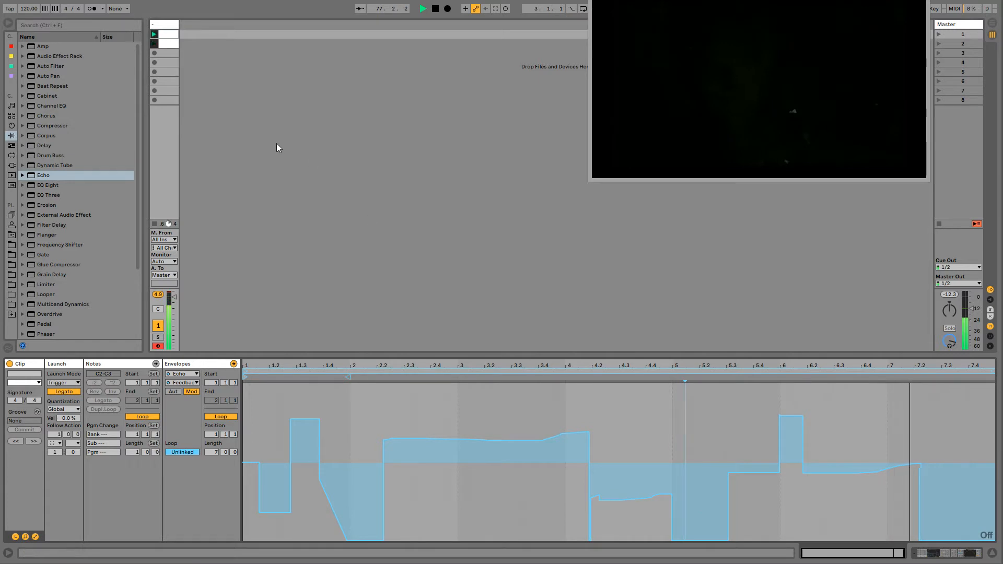
- Duplicate the second clip into the third slot and select the copy
{"action": "left_click", "coordinate": [164, 45]}
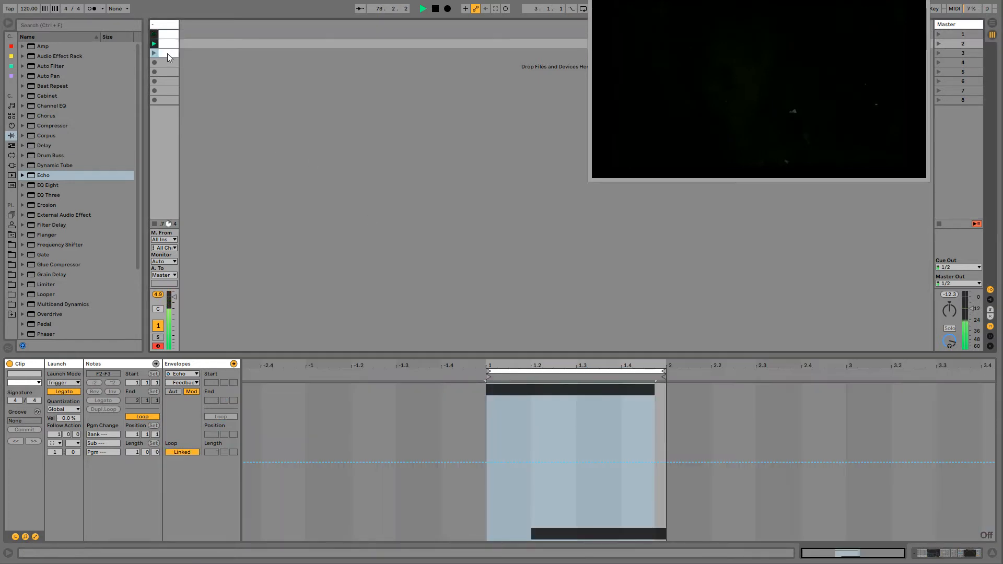
{"action": "left_click", "coordinate": [167, 53]}
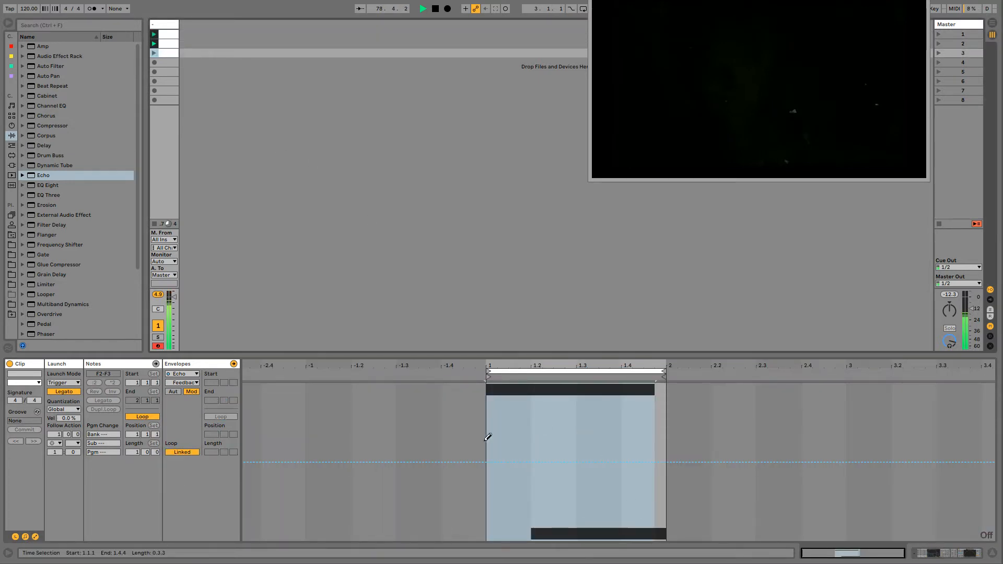
- Transpose both notes of the third clip up three semitones to G#2 and G#3
{"action": "left_click", "coordinate": [146, 363]}
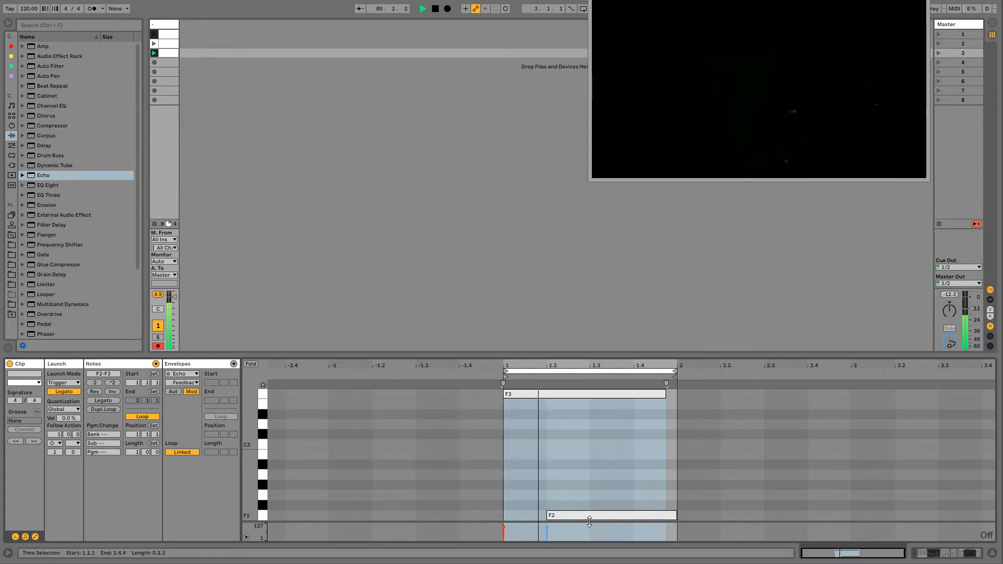
{"action": "left_click_drag", "start_coordinate": [503, 514], "coordinate": [589, 391]}
{"action": "key", "text": "Up"}
{"action": "key", "text": "Up"}
{"action": "key", "text": "Up"}
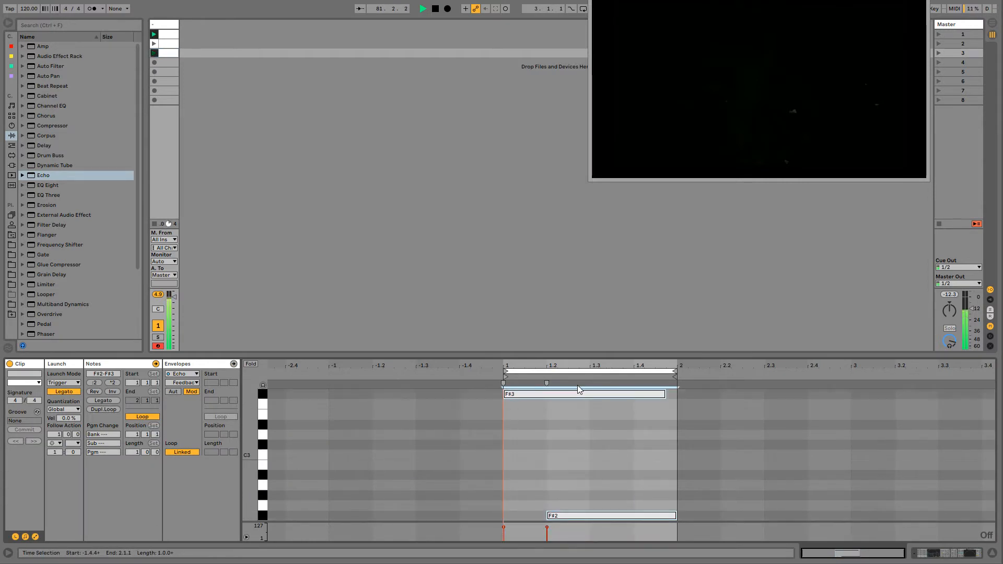
- Return to the track's device chain and raise Operator's oscillator B level to about -4.4 dB
{"action": "double_click", "coordinate": [159, 23]}
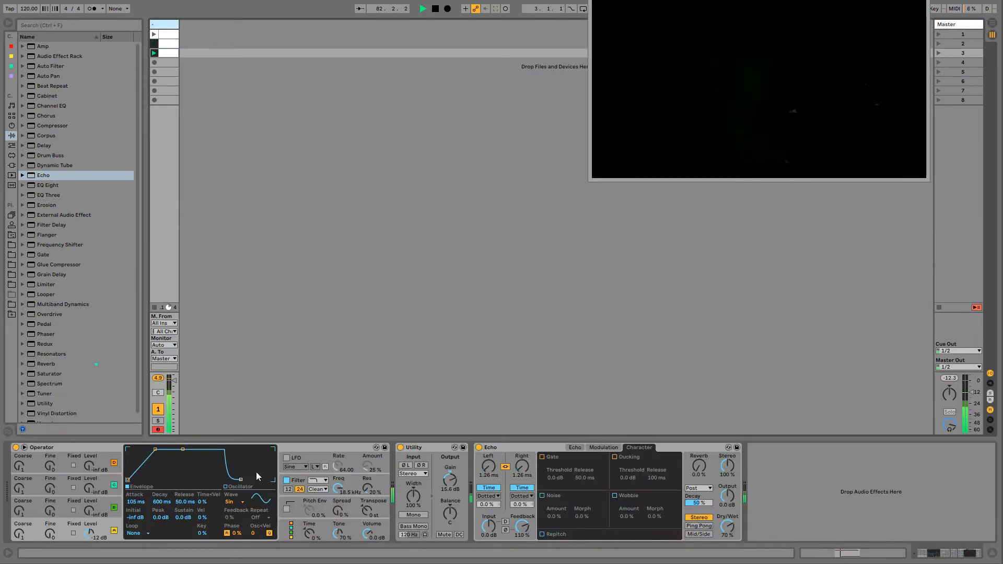
{"action": "left_click_drag", "start_coordinate": [99, 506], "coordinate": [99, 488]}
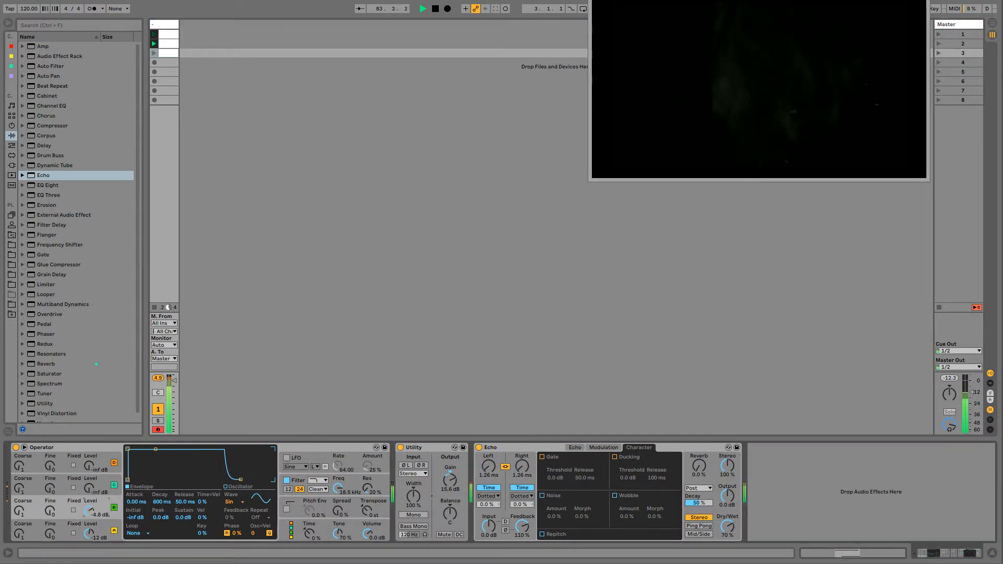
- Show the oscillator B level modulation envelope in the first clip and draw a low curve and a short mid-level dip in bar 1
{"action": "right_click", "coordinate": [91, 515]}
{"action": "left_click", "coordinate": [127, 530]}
{"action": "left_click_drag", "start_coordinate": [250, 522], "coordinate": [299, 508]}
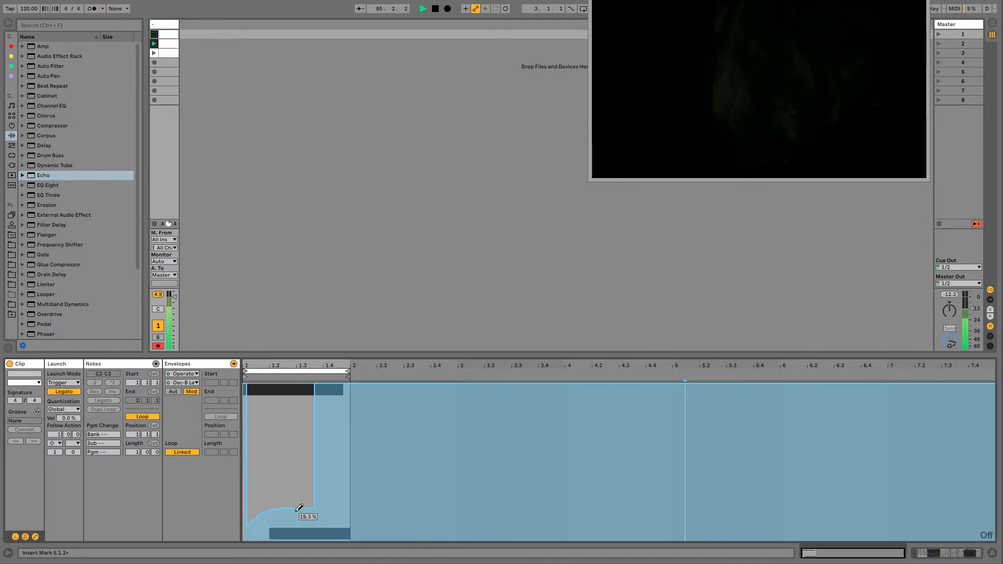
{"action": "left_click_drag", "start_coordinate": [339, 464], "coordinate": [349, 466]}
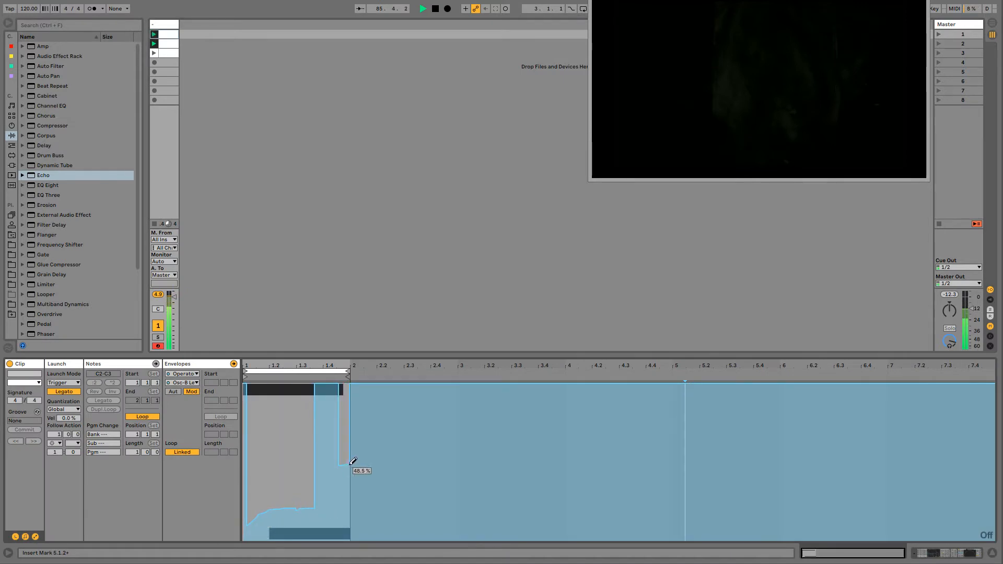
- Unlink the oscillator B level envelope with a 4-bar loop length and draw varied reduced levels across the remaining bars
{"action": "left_click", "coordinate": [182, 452]}
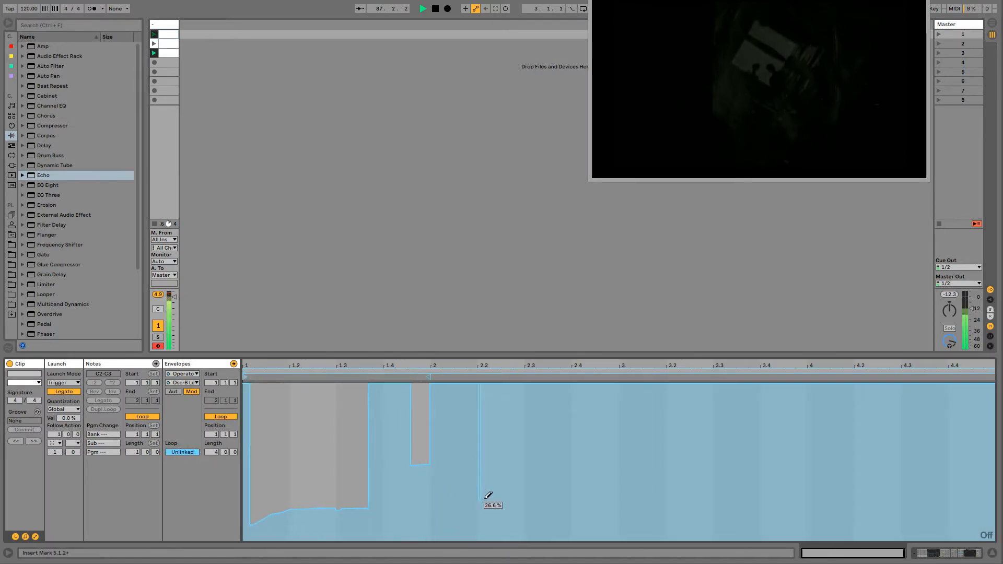
{"action": "left_click_drag", "start_coordinate": [489, 495], "coordinate": [561, 487]}
{"action": "mouse_move", "coordinate": [573, 432]}
{"action": "left_mouse_down"}
{"action": "mouse_move", "coordinate": [654, 425]}
{"action": "mouse_move", "coordinate": [725, 509]}
{"action": "mouse_move", "coordinate": [936, 486]}
{"action": "left_mouse_up"}
{"action": "mouse_move", "coordinate": [797, 452]}
{"action": "left_mouse_down"}
{"action": "mouse_move", "coordinate": [858, 454]}
{"action": "mouse_move", "coordinate": [889, 518]}
{"action": "mouse_move", "coordinate": [934, 505]}
{"action": "left_mouse_up"}
- Check the oscillator B level envelope across the three clips
{"action": "left_click", "coordinate": [163, 44]}
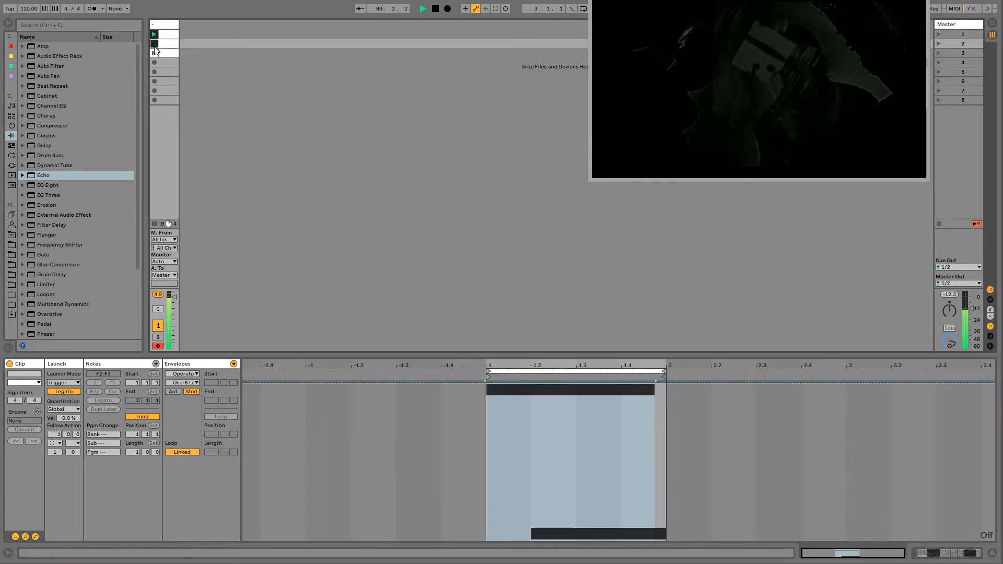
{"action": "left_click", "coordinate": [169, 54]}
{"action": "left_click", "coordinate": [170, 36]}
{"action": "left_click", "coordinate": [168, 45]}
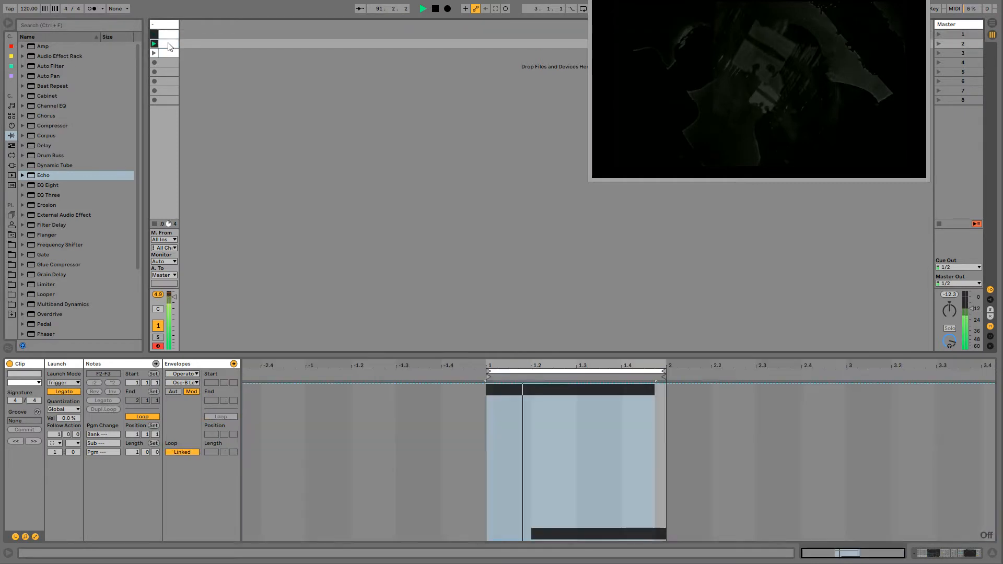
{"action": "left_click", "coordinate": [166, 54]}
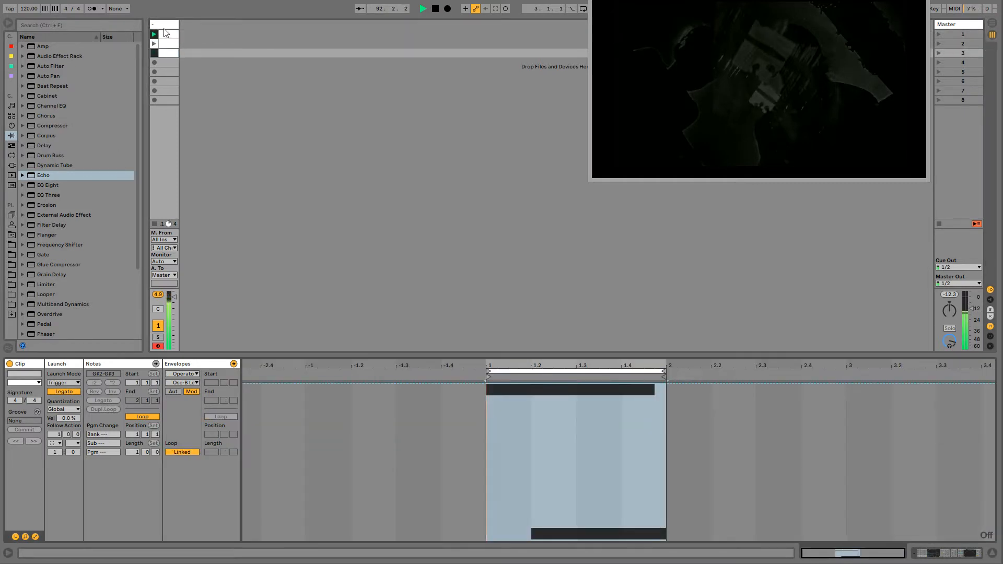
- Return to the device chain and set Operator's oscillator B level to about -2.5 dB
{"action": "key", "text": "shift+Tab"}
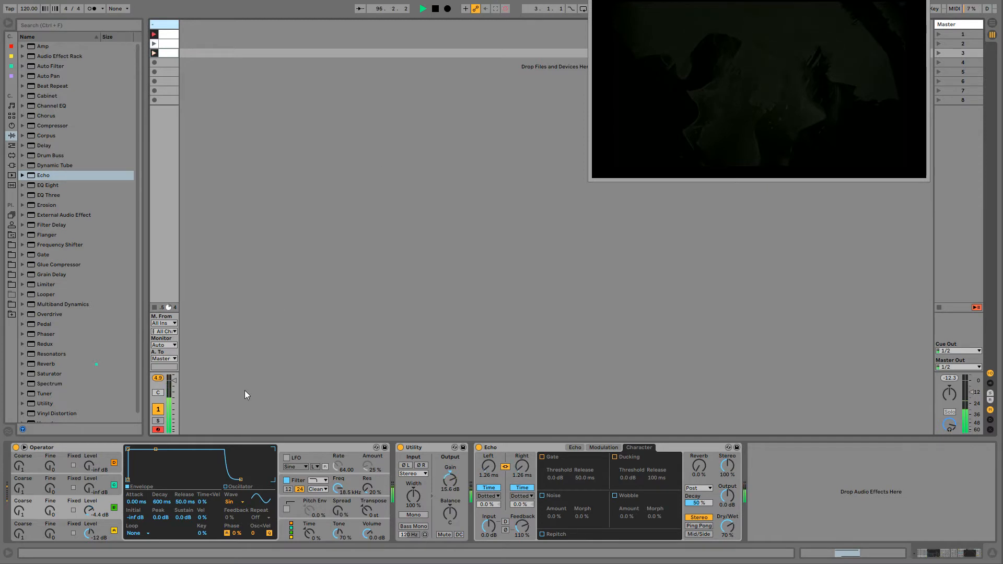
{"action": "left_click_drag", "start_coordinate": [90, 511], "coordinate": [90, 523]}
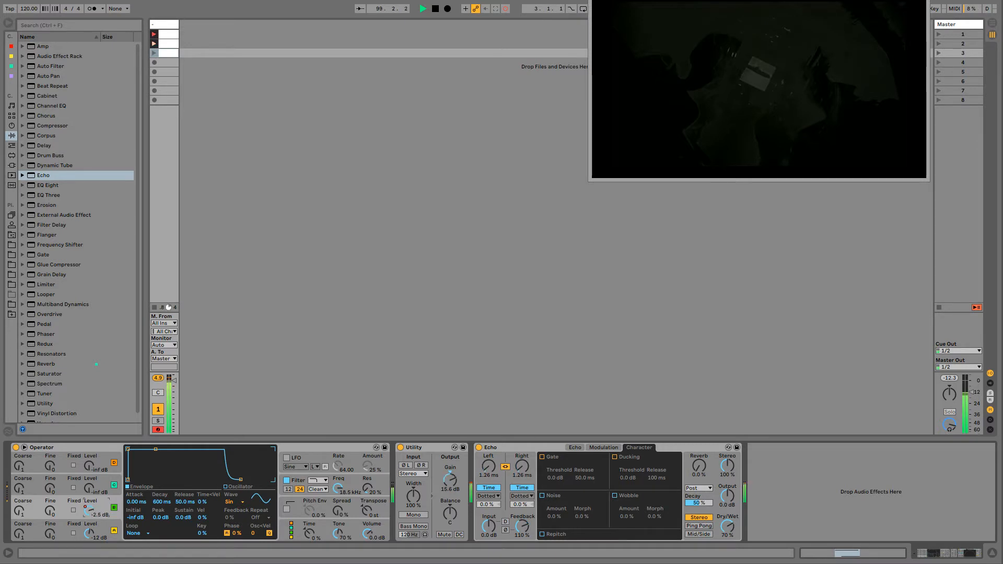
- Record varied changes of Operator's oscillator B level into the playing clips and end the session recording
{"action": "left_click_drag", "start_coordinate": [90, 511], "coordinate": [90, 516]}
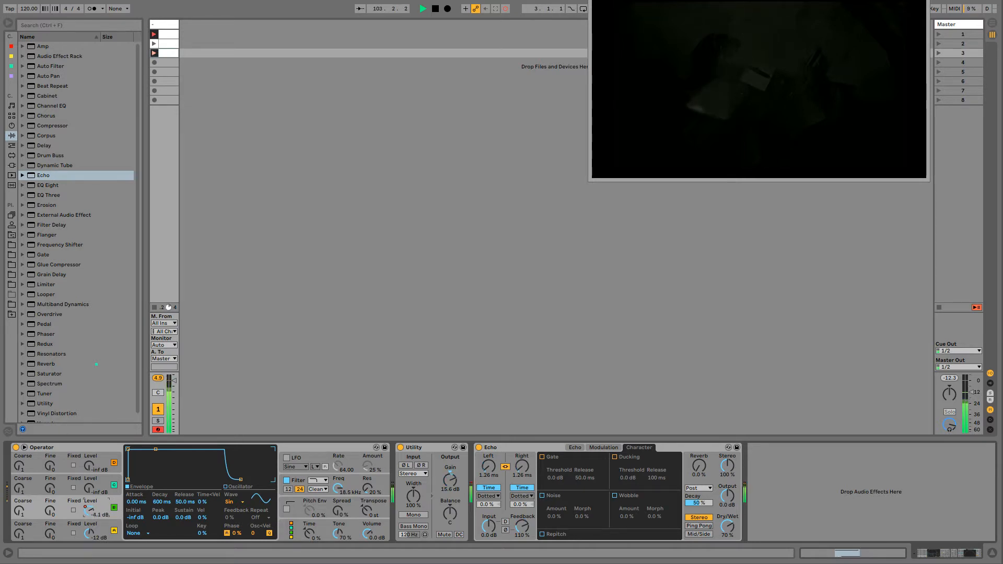
{"action": "left_click_drag", "start_coordinate": [90, 511], "coordinate": [90, 514]}
{"action": "left_click_drag", "start_coordinate": [90, 511], "coordinate": [90, 511]}
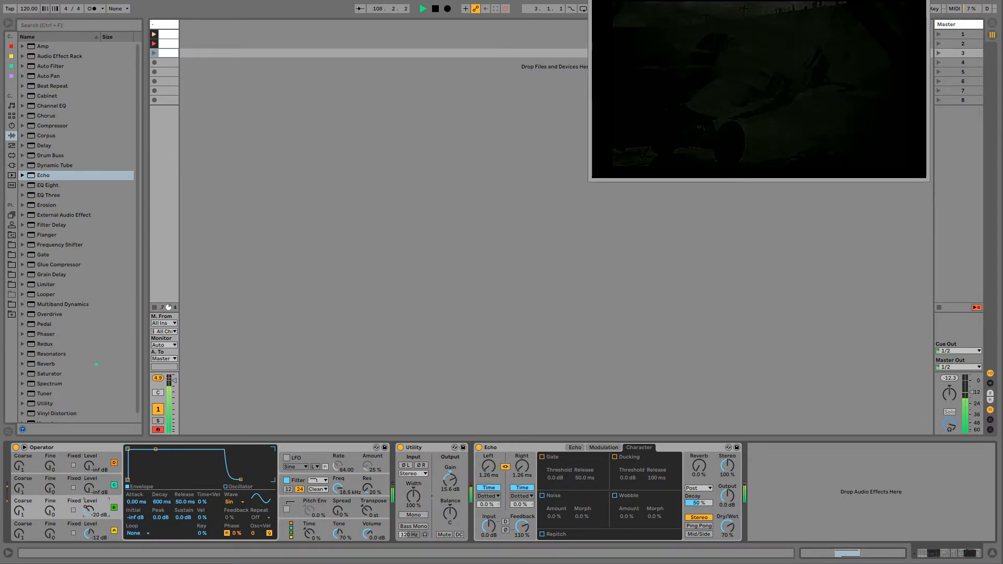
{"action": "left_click", "coordinate": [509, 10]}
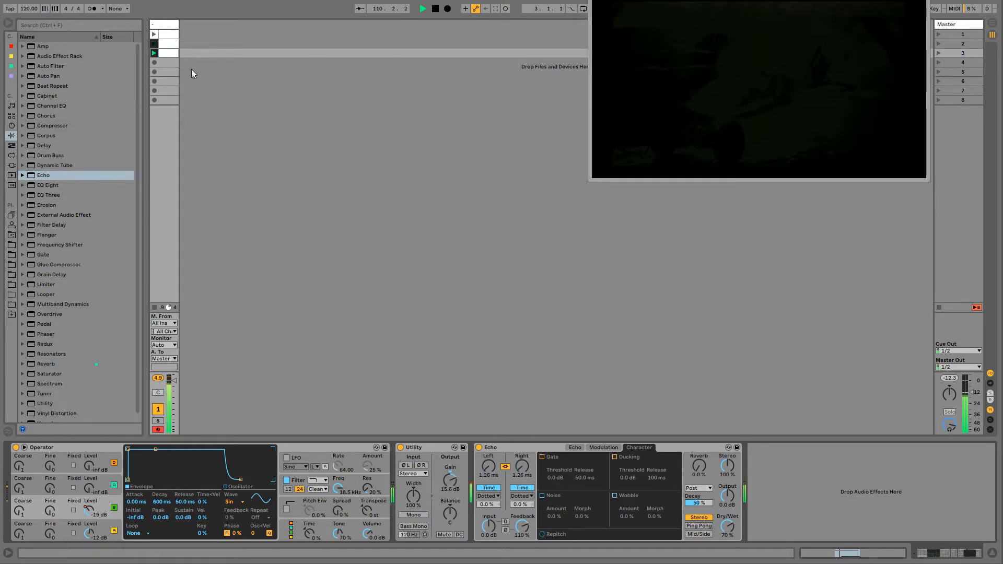
- Check the oscillator B level modulation envelope in the clips and return to the device chain
{"action": "left_click", "coordinate": [168, 57]}
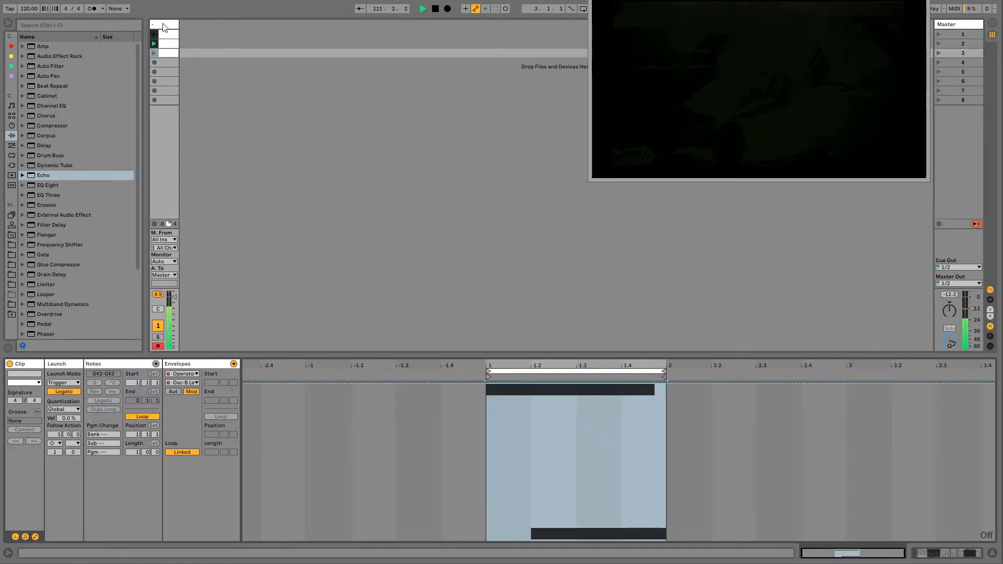
{"action": "left_click", "coordinate": [164, 23]}
{"action": "right_click", "coordinate": [89, 511]}
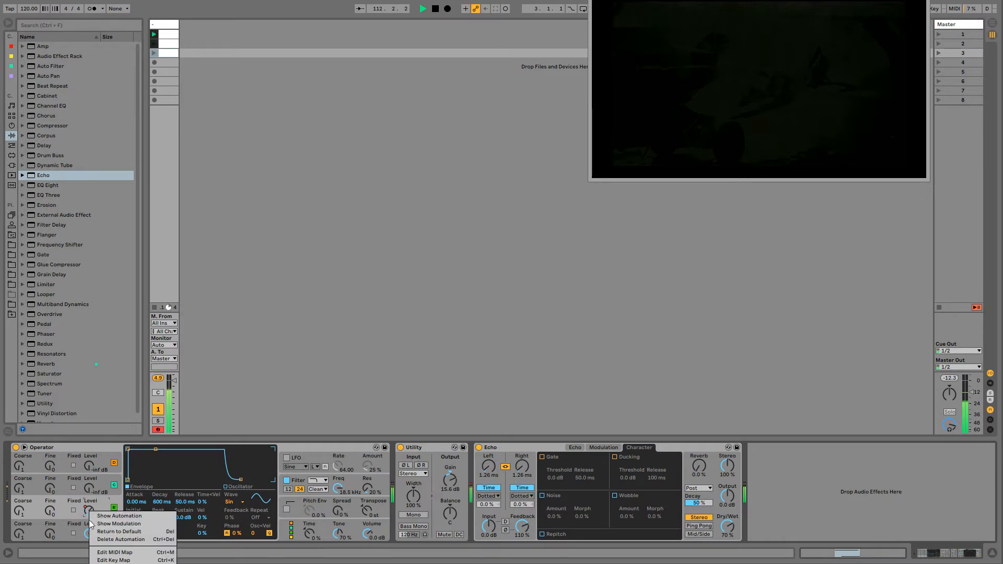
{"action": "left_click", "coordinate": [95, 525]}
{"action": "left_click_drag", "start_coordinate": [294, 408], "coordinate": [841, 442]}
{"action": "left_click", "coordinate": [158, 24]}
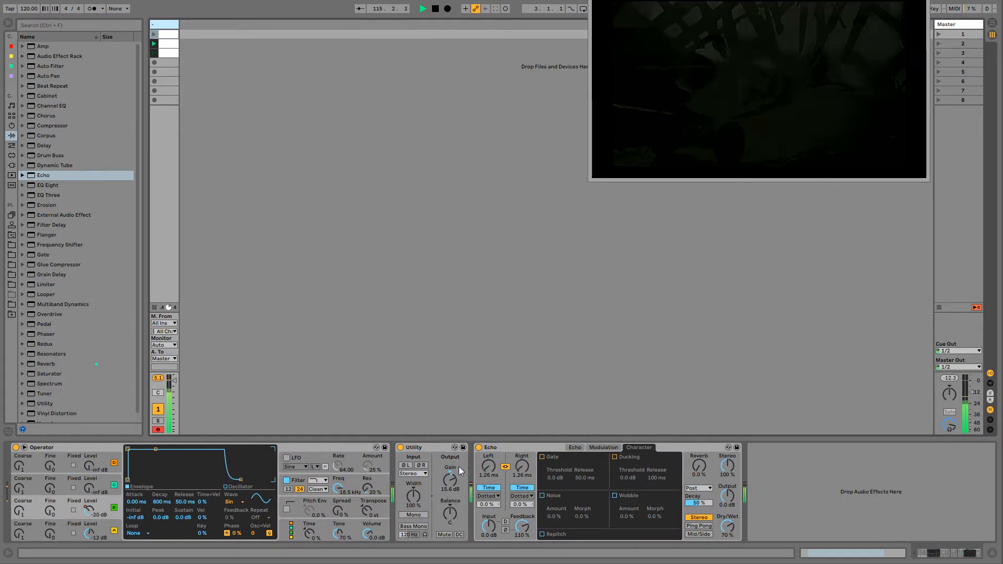
- Show the Utility gain modulation envelope in the second clip and copy its looped section from bar 5 to past bar 12
{"action": "right_click", "coordinate": [453, 486]}
{"action": "left_click", "coordinate": [459, 493]}
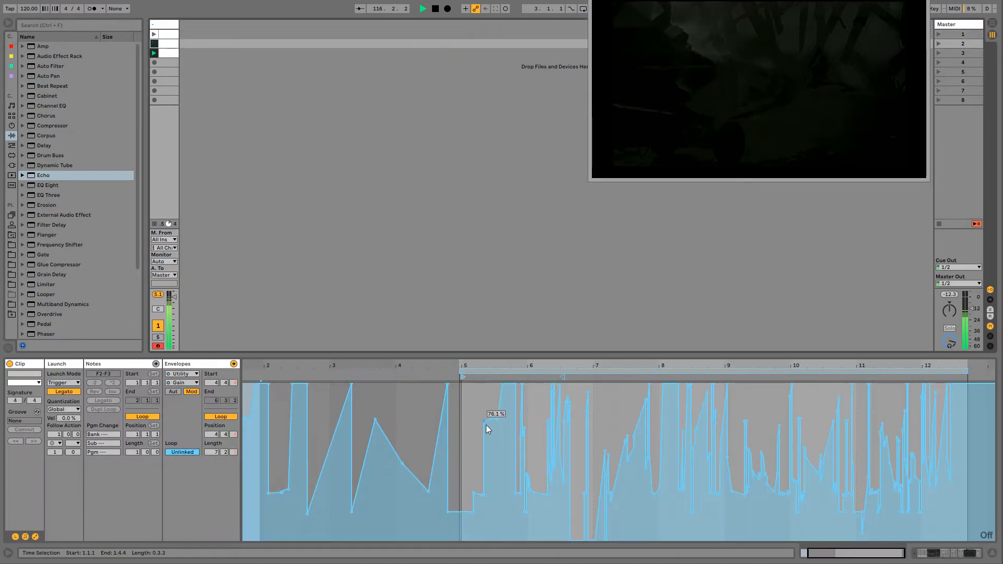
{"action": "left_click_drag", "start_coordinate": [462, 407], "coordinate": [969, 456]}
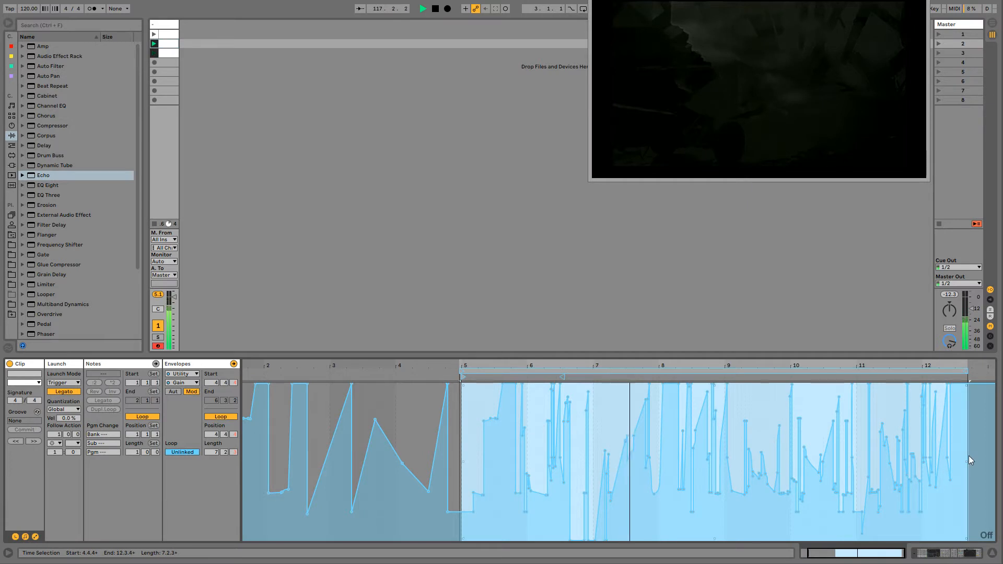
{"action": "double_click", "coordinate": [165, 24]}
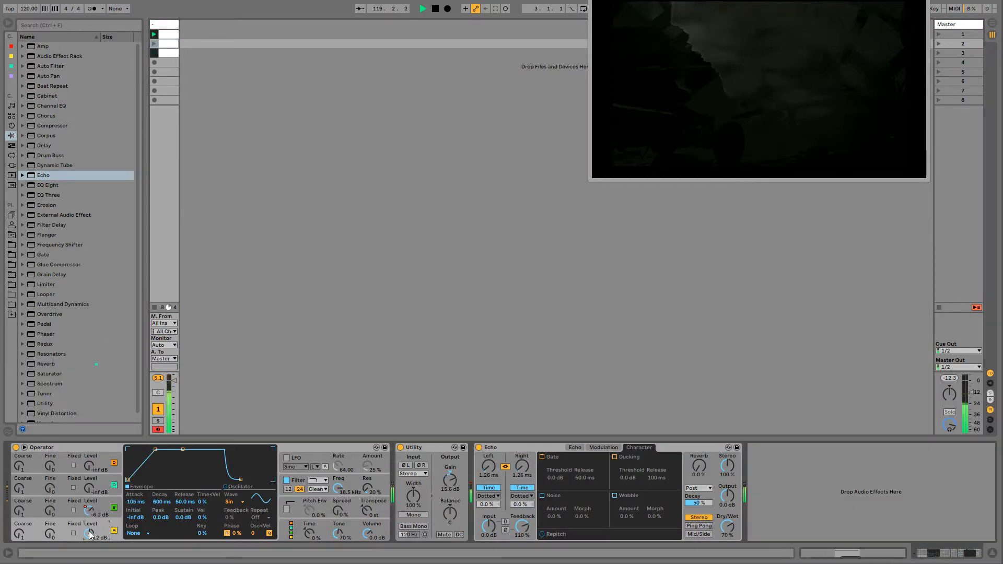
- Paste the copied gain envelope into the second clip's oscillator B level modulation envelope
{"action": "right_click", "coordinate": [92, 519]}
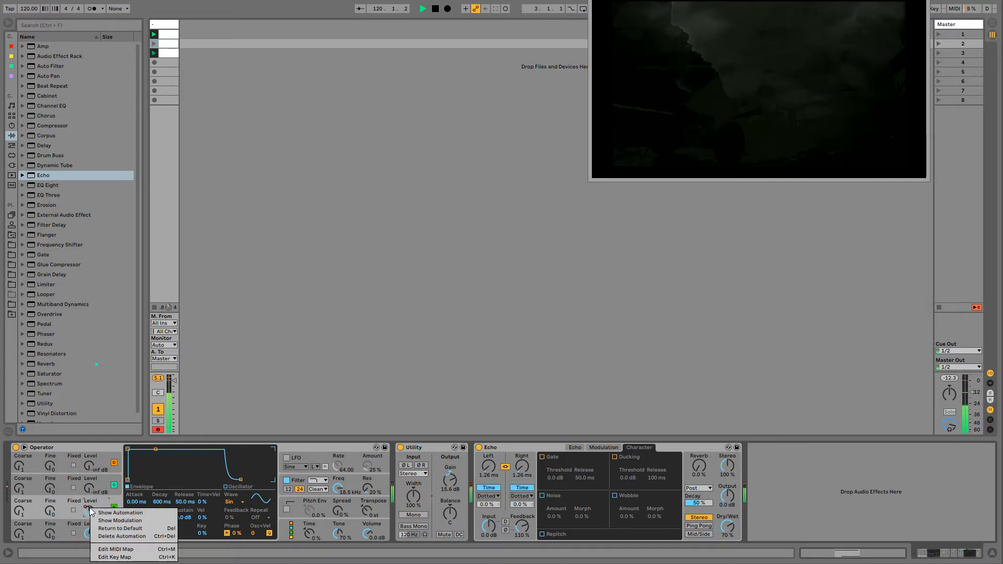
{"action": "left_click", "coordinate": [112, 525]}
{"action": "left_click", "coordinate": [171, 35]}
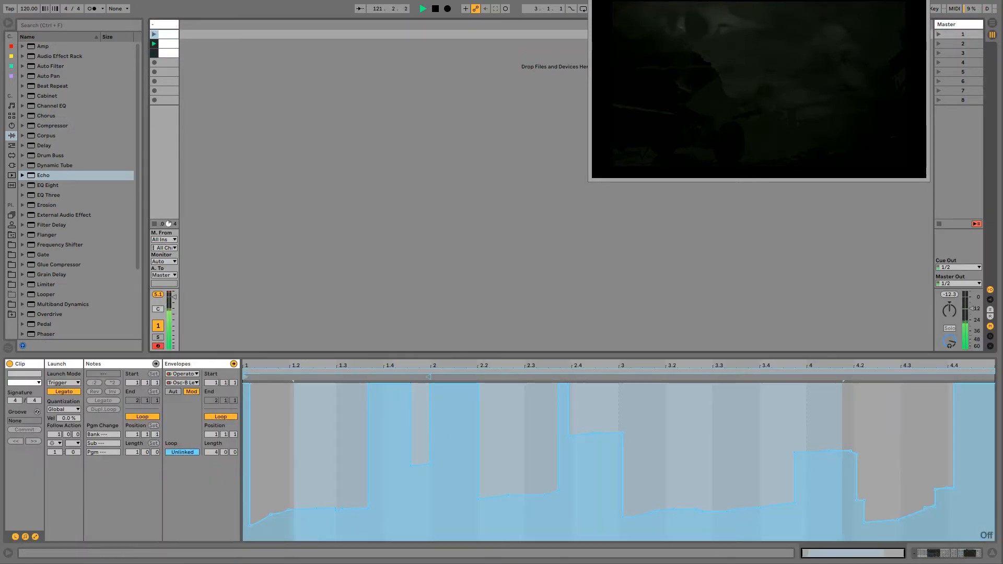
{"action": "left_click", "coordinate": [172, 43]}
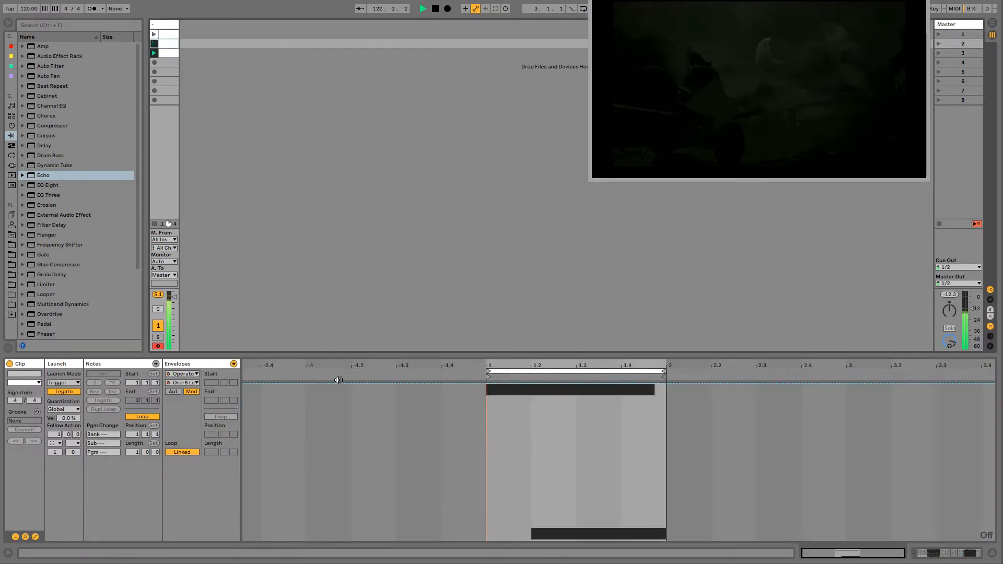
{"action": "left_click", "coordinate": [458, 444]}
{"action": "key", "text": "ctrl+v"}
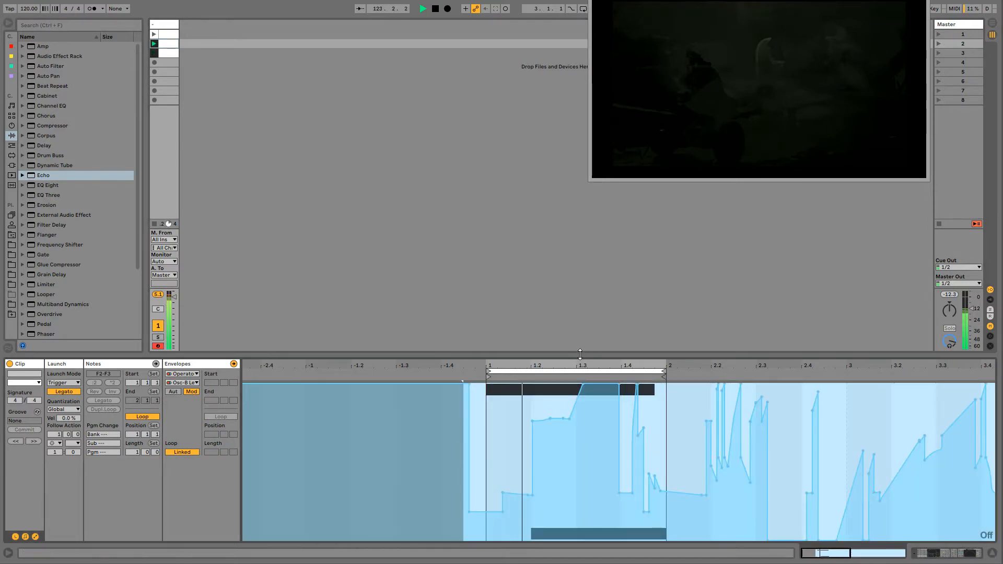
- Unlink the second clip's oscillator B level envelope and lengthen its loop across several bars of the pasted curve
{"action": "left_click_drag", "start_coordinate": [569, 364], "coordinate": [570, 337]}
{"action": "left_click", "coordinate": [182, 452]}
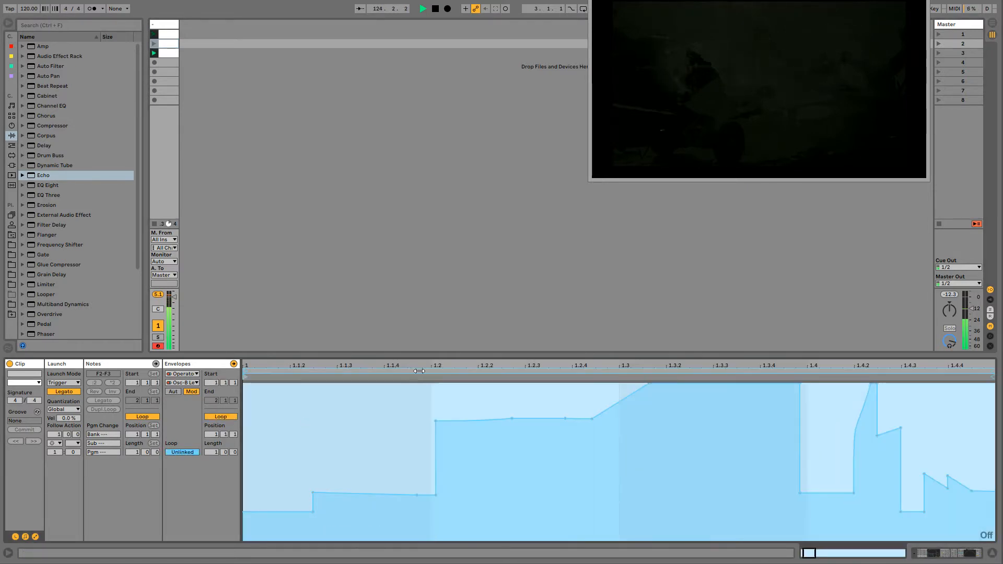
{"action": "left_click_drag", "start_coordinate": [469, 361], "coordinate": [469, 342]}
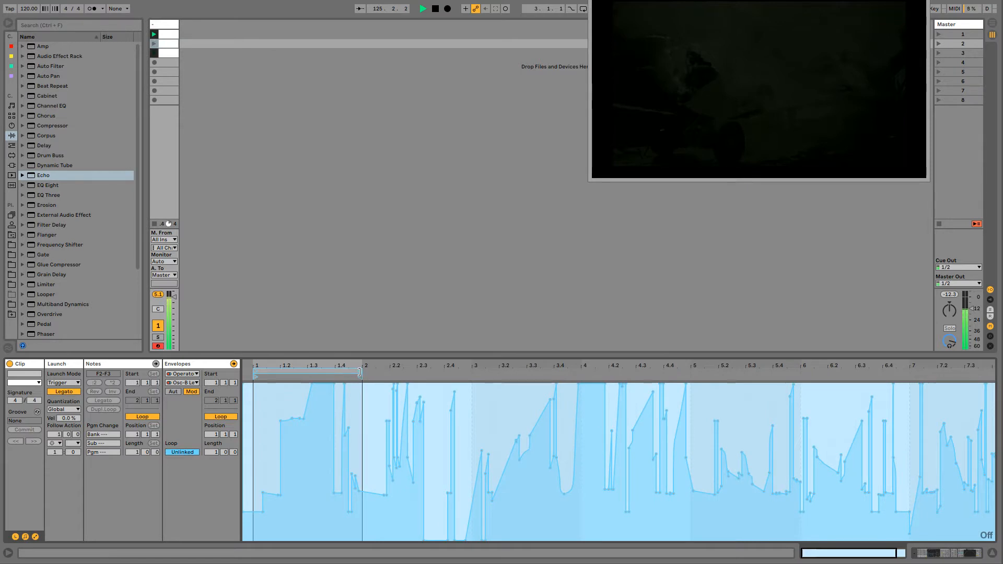
{"action": "left_click_drag", "start_coordinate": [361, 375], "coordinate": [869, 376]}
{"action": "left_click_drag", "start_coordinate": [644, 373], "coordinate": [749, 373]}
{"action": "left_click", "coordinate": [168, 26]}
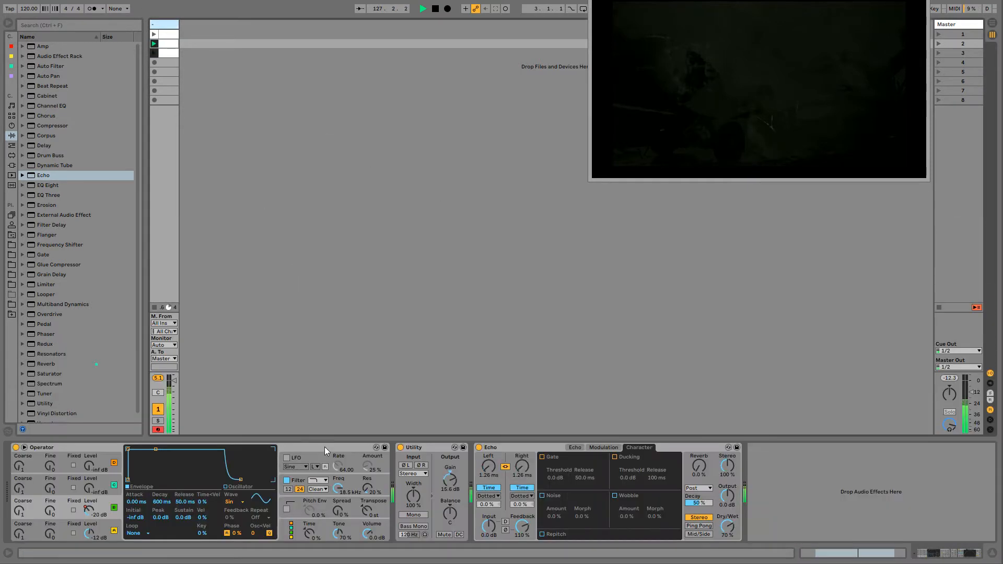
- Set Echo's dry/wet to about 75%, its reverb to about 59% and its feedback to about 105%
{"action": "left_click_drag", "start_coordinate": [722, 525], "coordinate": [721, 523]}
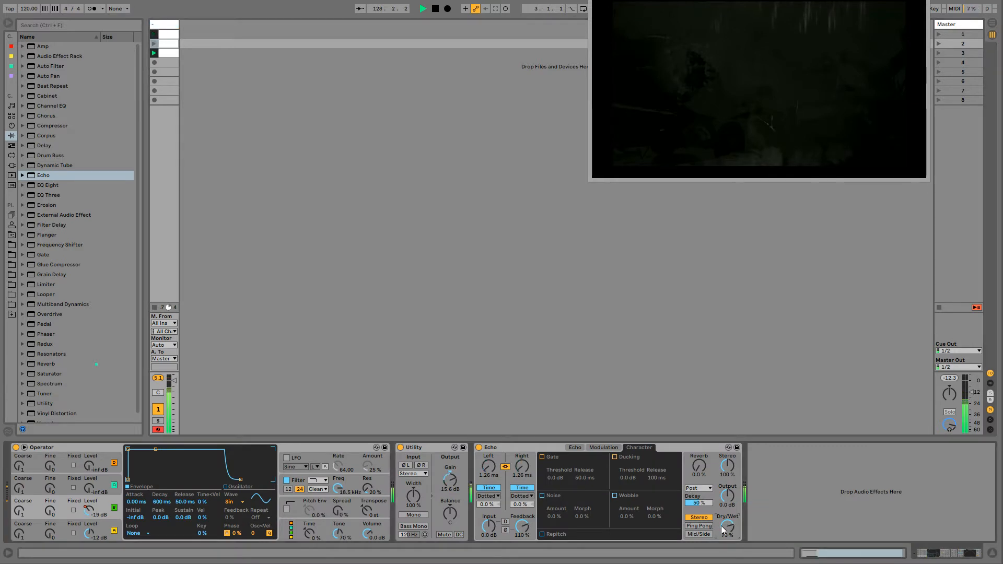
{"action": "left_click_drag", "start_coordinate": [703, 468], "coordinate": [704, 444]}
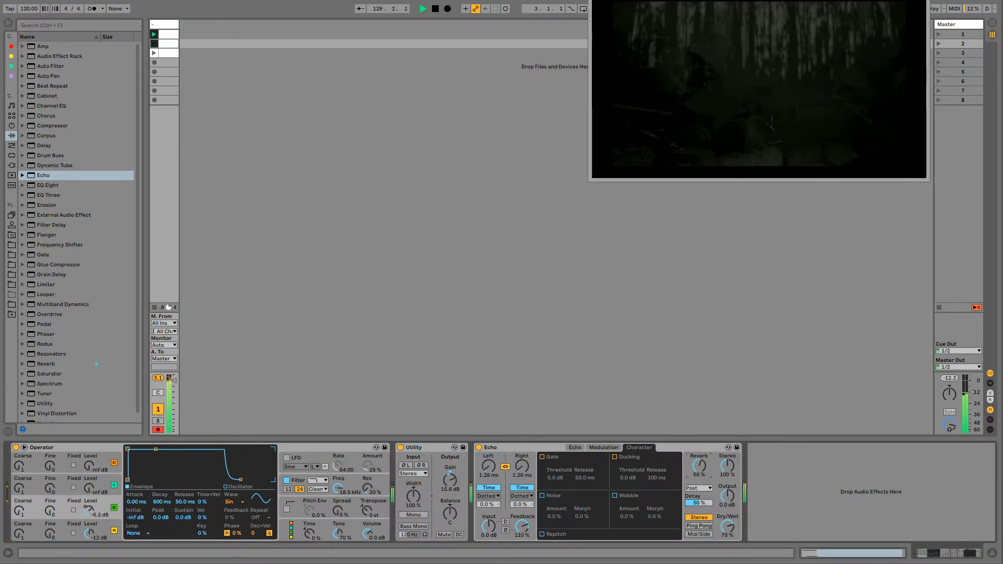
{"action": "left_click_drag", "start_coordinate": [515, 528], "coordinate": [514, 539]}
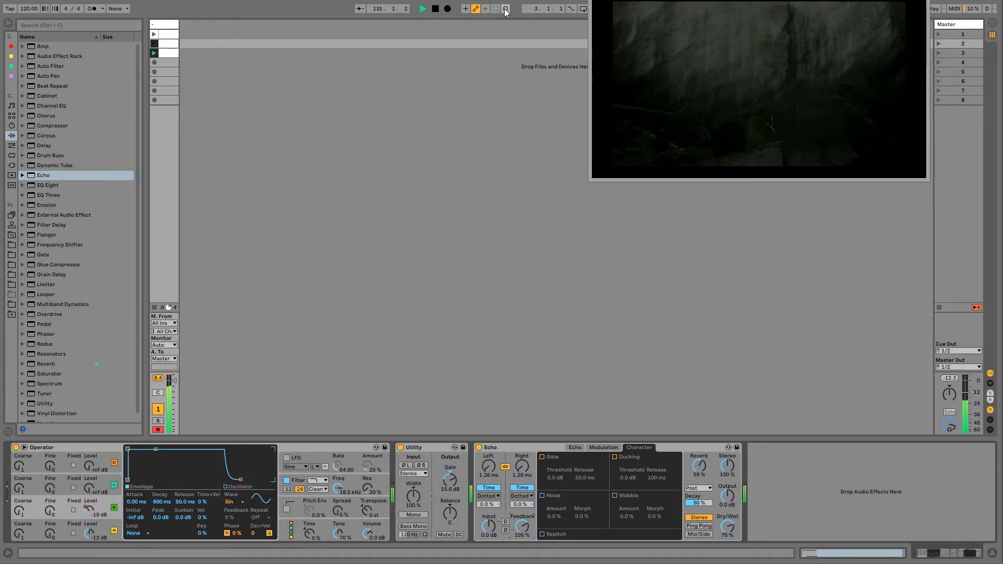
- Record Echo feedback changes into the playing clips
{"action": "left_click_drag", "start_coordinate": [521, 529], "coordinate": [521, 512]}
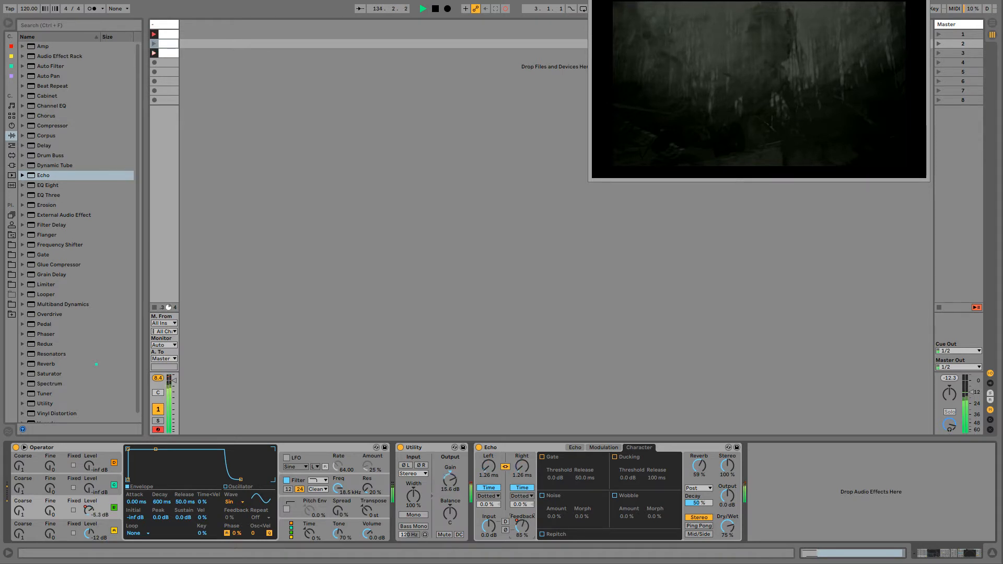
{"action": "mouse_move", "coordinate": [521, 528]}
{"action": "left_mouse_down"}
{"action": "mouse_move", "coordinate": [521, 506]}
{"action": "mouse_move", "coordinate": [521, 523]}
{"action": "left_mouse_up"}
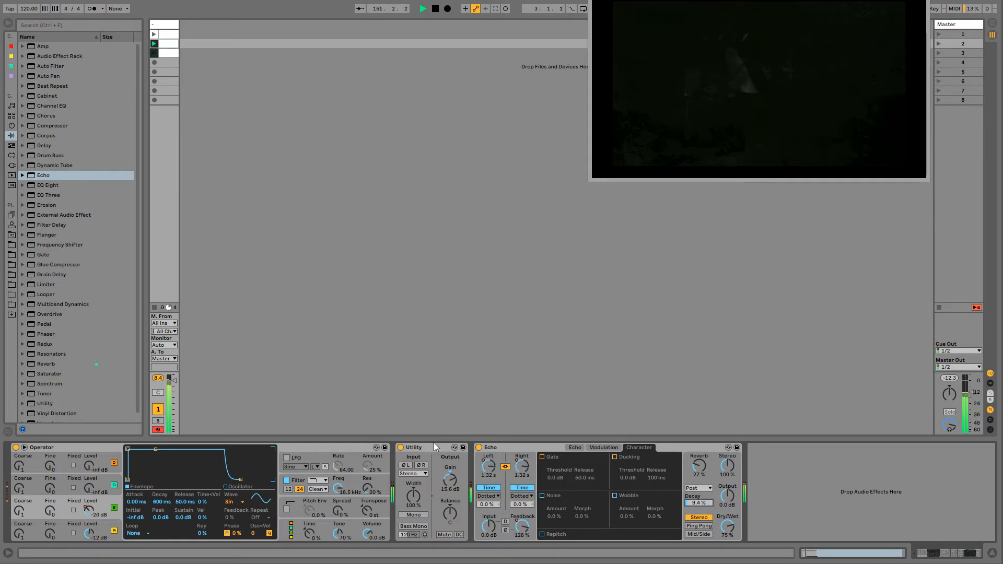
- Enable Echo's Wobble with an amount of 0.8% and record morph changes into the playing clips, ending the recording
{"action": "left_click", "coordinate": [524, 448]}
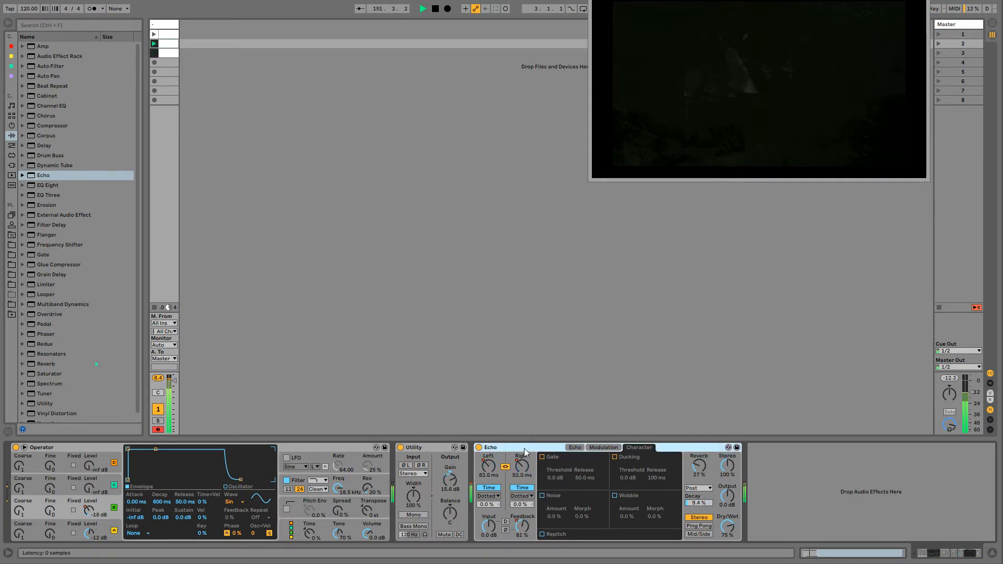
{"action": "left_click", "coordinate": [615, 495]}
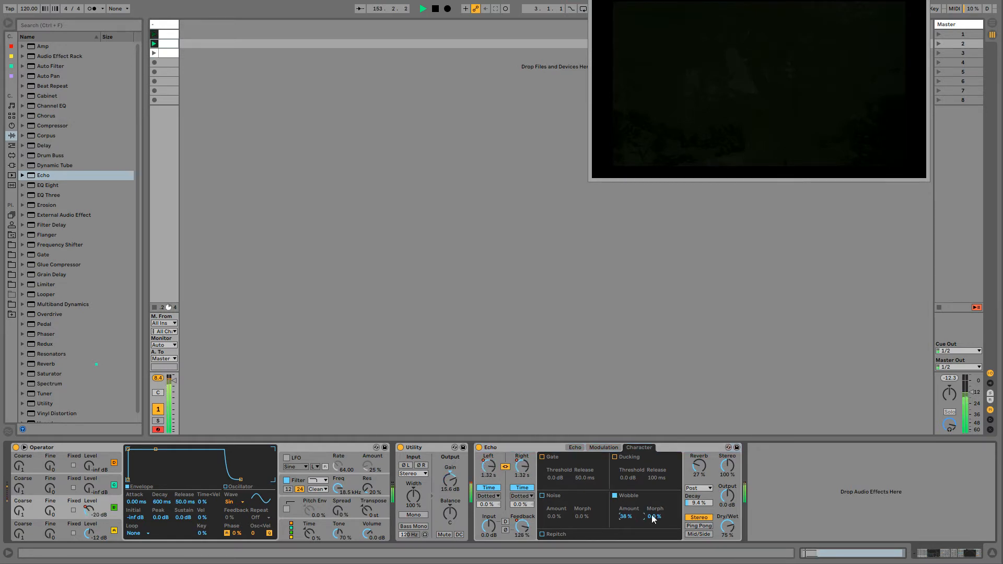
{"action": "left_click_drag", "start_coordinate": [652, 516], "coordinate": [632, 545]}
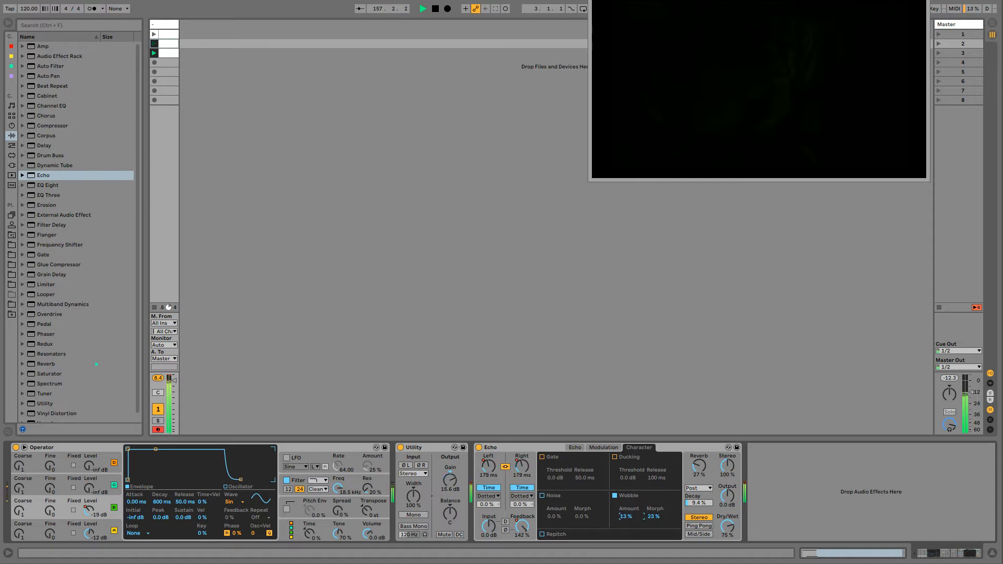
{"action": "left_click", "coordinate": [653, 515]}
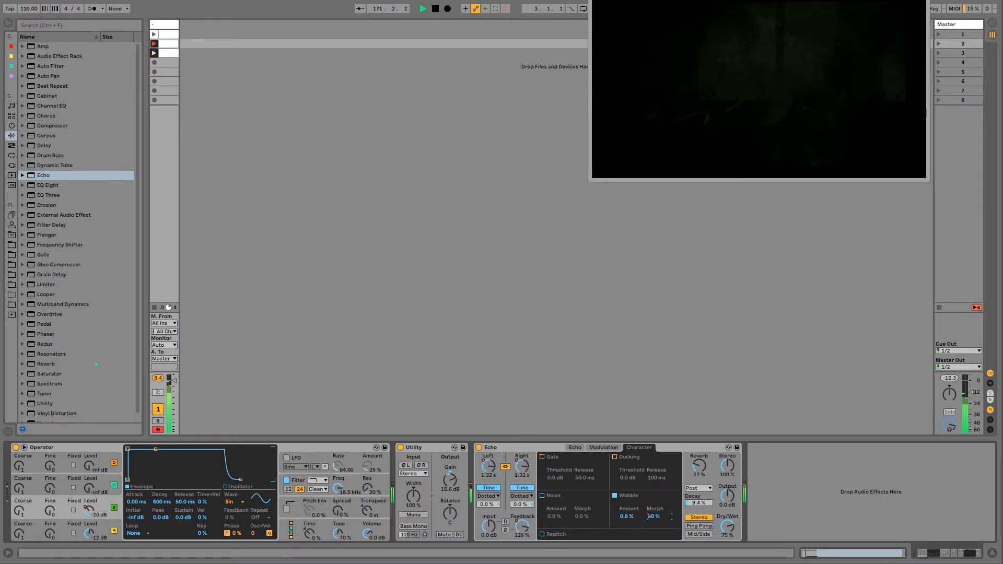
{"action": "left_click", "coordinate": [505, 9]}
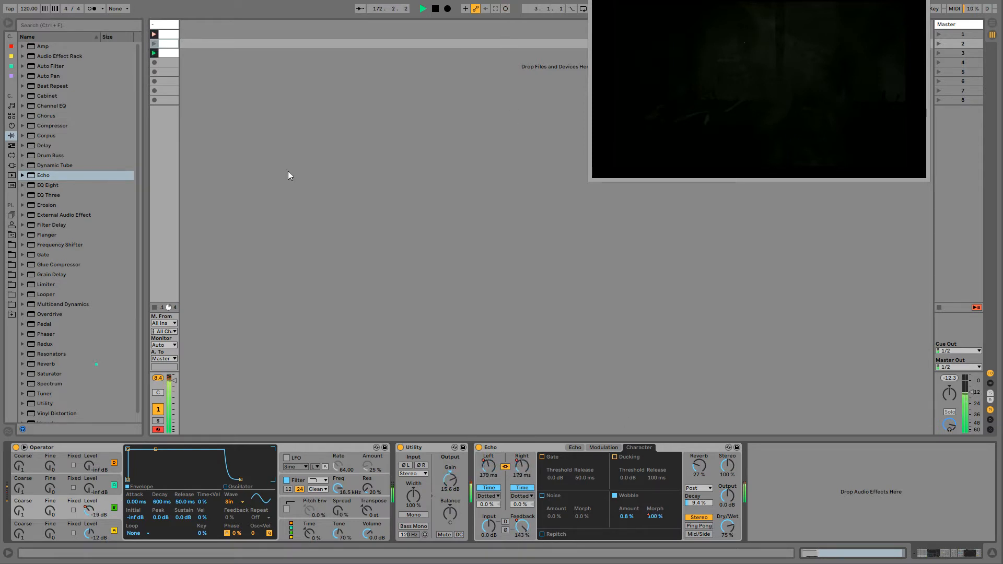
- Add Auto Pan and Reverb after Echo, with the reverb's decay time at 4.98 s and dry/wet at 33%
{"action": "double_click", "coordinate": [48, 76]}
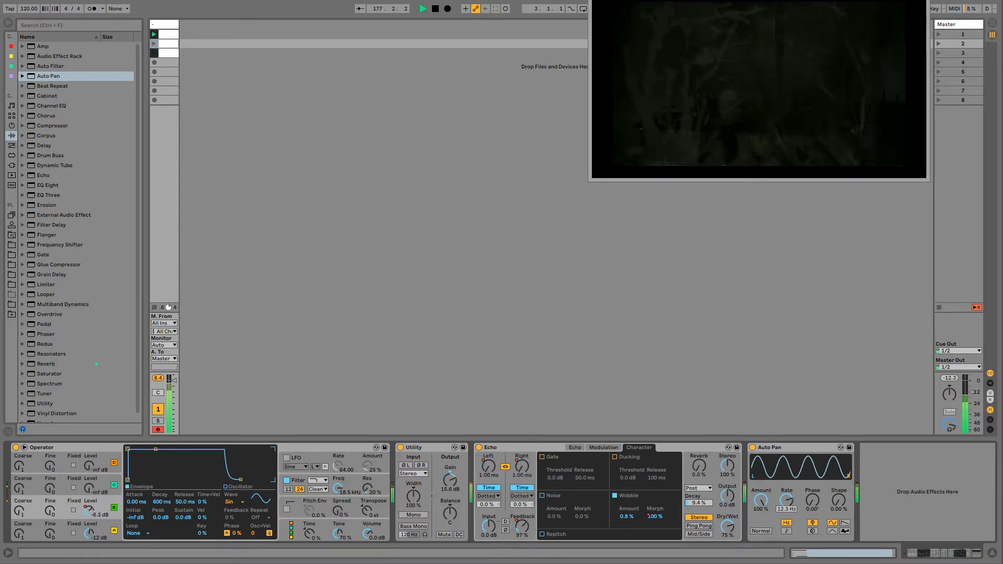
{"action": "double_click", "coordinate": [40, 364]}
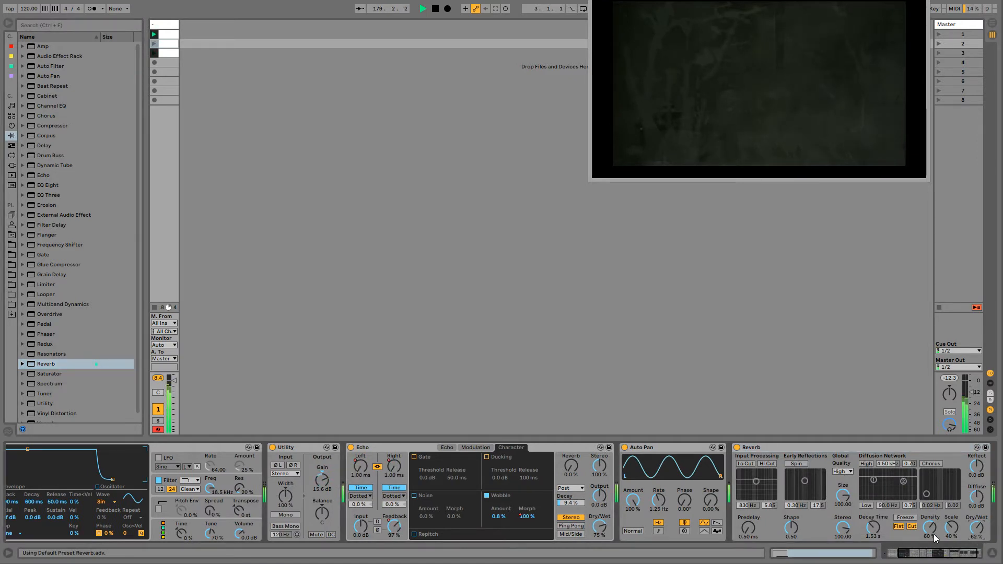
{"action": "left_click_drag", "start_coordinate": [873, 527], "coordinate": [873, 502]}
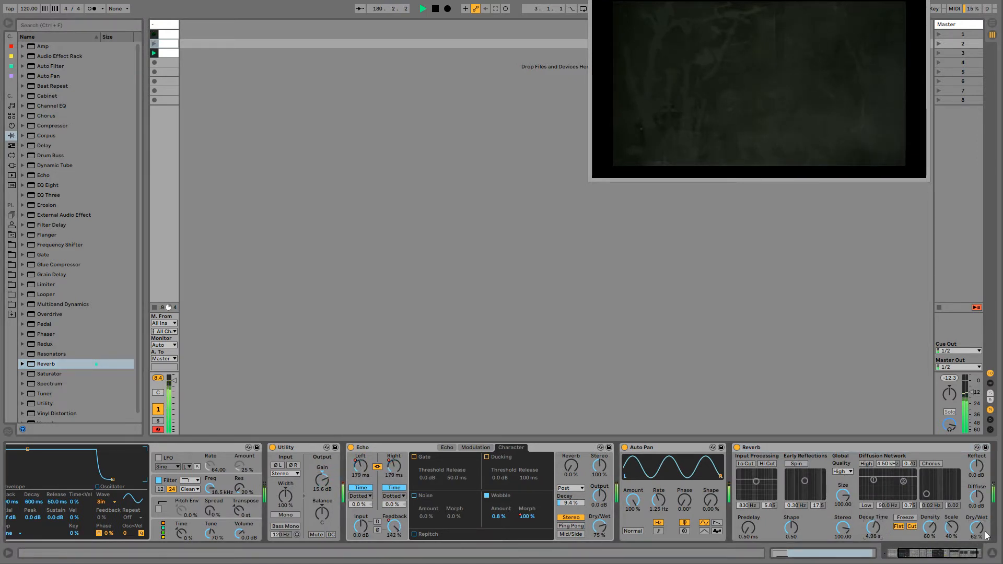
{"action": "left_click_drag", "start_coordinate": [977, 528], "coordinate": [977, 542]}
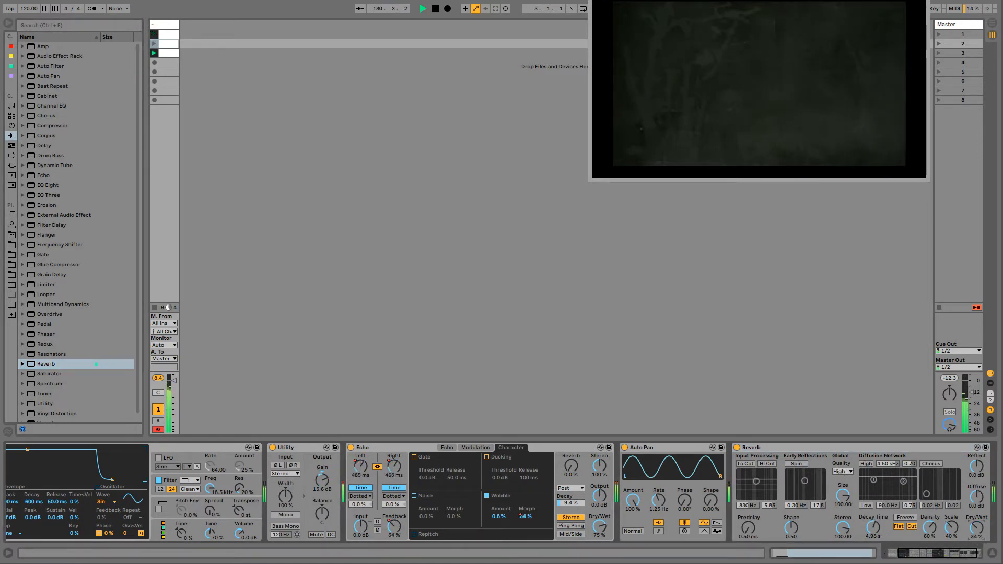
{"action": "left_click", "coordinate": [763, 449]}
- Vary Auto Pan's rate and amount while recording the changes into the playing clips, and end the session recording
{"action": "mouse_move", "coordinate": [656, 502]}
{"action": "left_mouse_down"}
{"action": "mouse_move", "coordinate": [656, 470]}
{"action": "mouse_move", "coordinate": [655, 500]}
{"action": "left_mouse_up"}
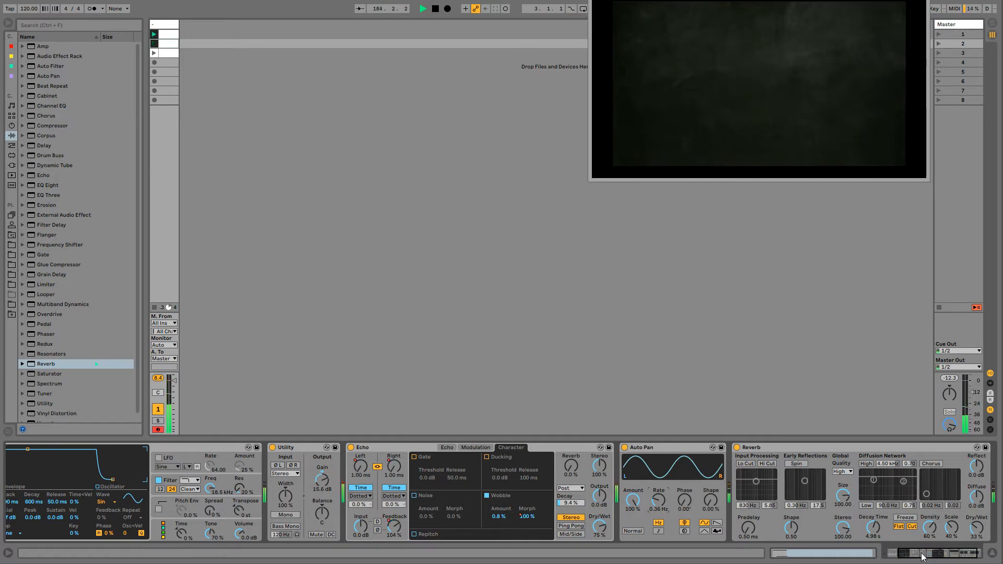
{"action": "left_click_drag", "start_coordinate": [923, 556], "coordinate": [927, 557]}
{"action": "left_click_drag", "start_coordinate": [606, 500], "coordinate": [606, 473]}
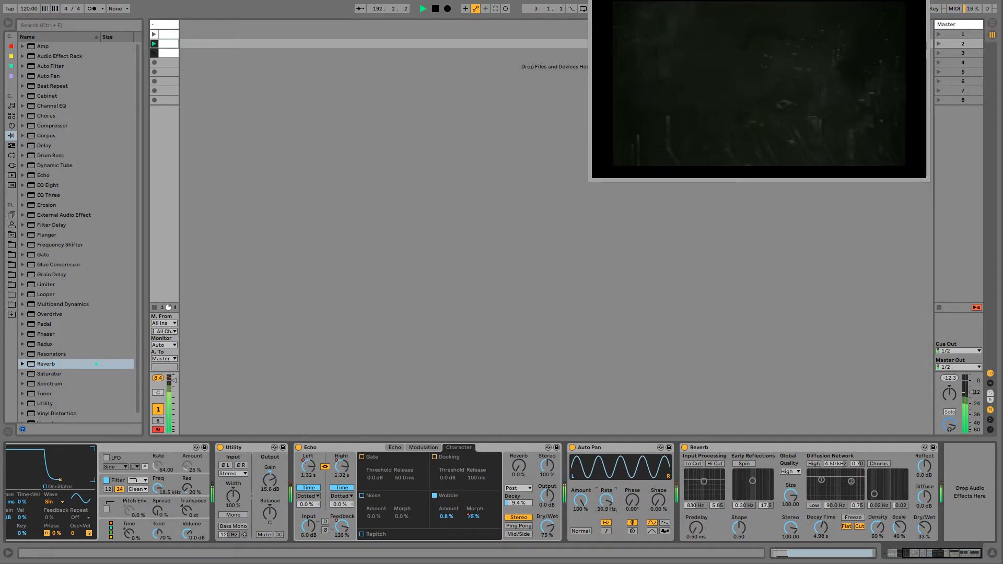
{"action": "mouse_move", "coordinate": [607, 500]}
{"action": "left_mouse_down"}
{"action": "mouse_move", "coordinate": [606, 522]}
{"action": "mouse_move", "coordinate": [584, 521]}
{"action": "mouse_move", "coordinate": [606, 496]}
{"action": "mouse_move", "coordinate": [606, 526]}
{"action": "mouse_move", "coordinate": [606, 494]}
{"action": "left_mouse_up"}
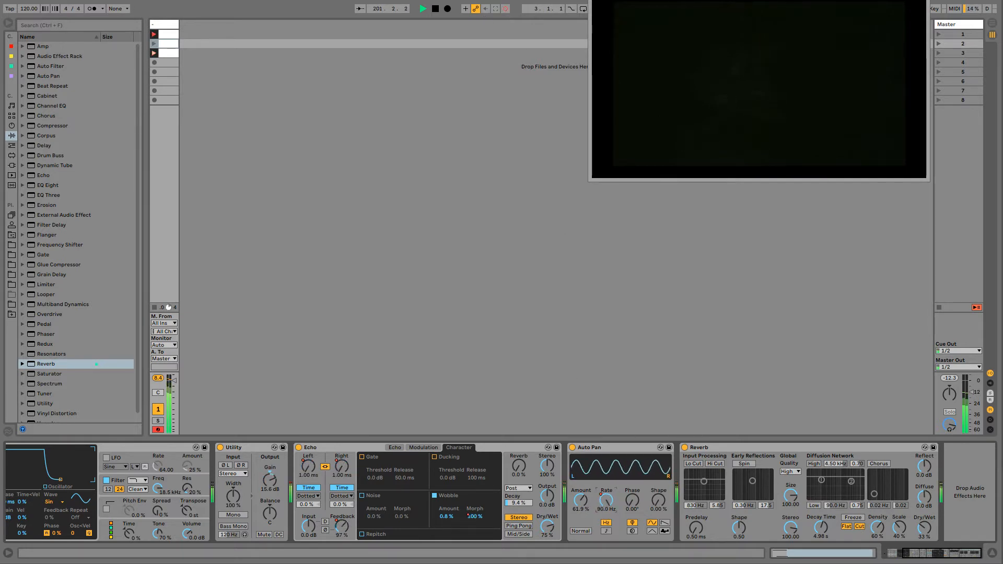
{"action": "left_click_drag", "start_coordinate": [606, 500], "coordinate": [606, 535]}
{"action": "left_click_drag", "start_coordinate": [580, 501], "coordinate": [581, 491]}
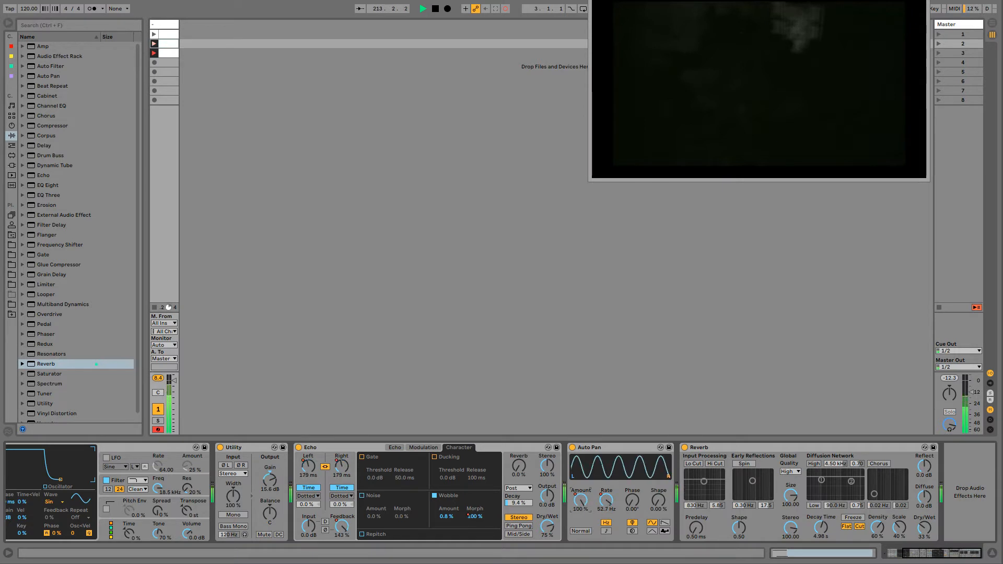
{"action": "left_click", "coordinate": [506, 9]}
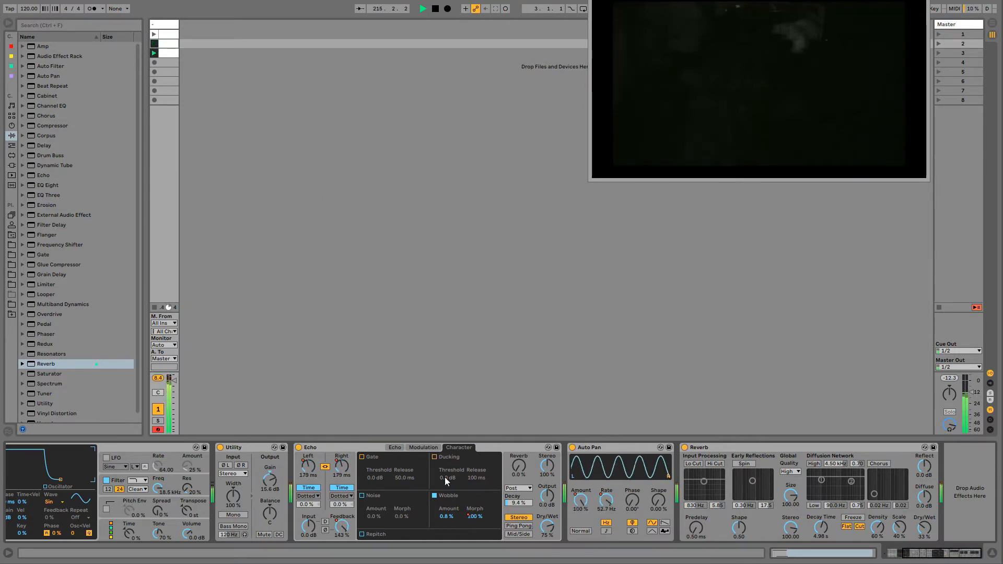
- Insert Grain Delay directly after Operator, enable it, set its pitch to -24 and raise its dry/wet to full
{"action": "left_click_drag", "start_coordinate": [936, 552], "coordinate": [921, 558]}
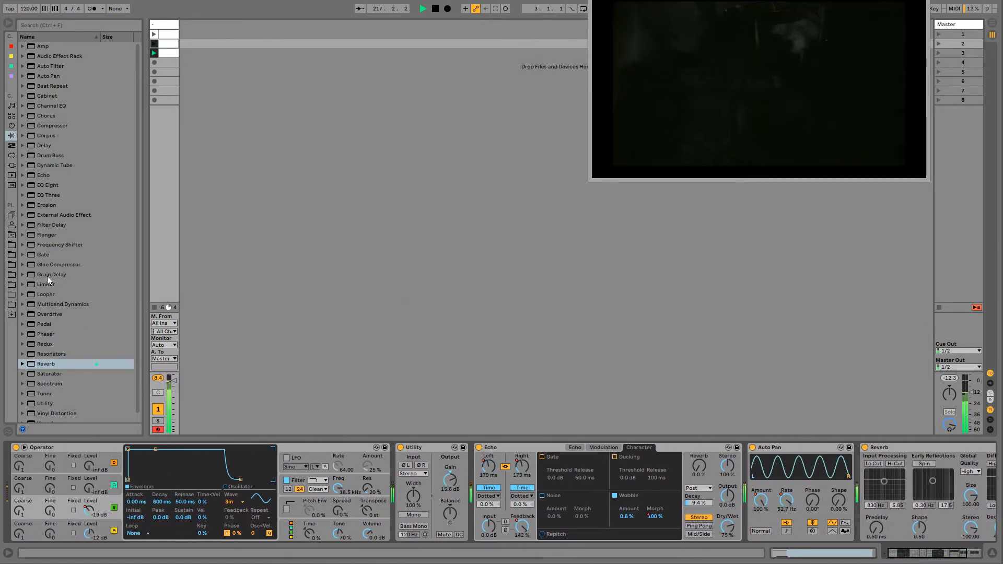
{"action": "left_click_drag", "start_coordinate": [47, 275], "coordinate": [390, 458]}
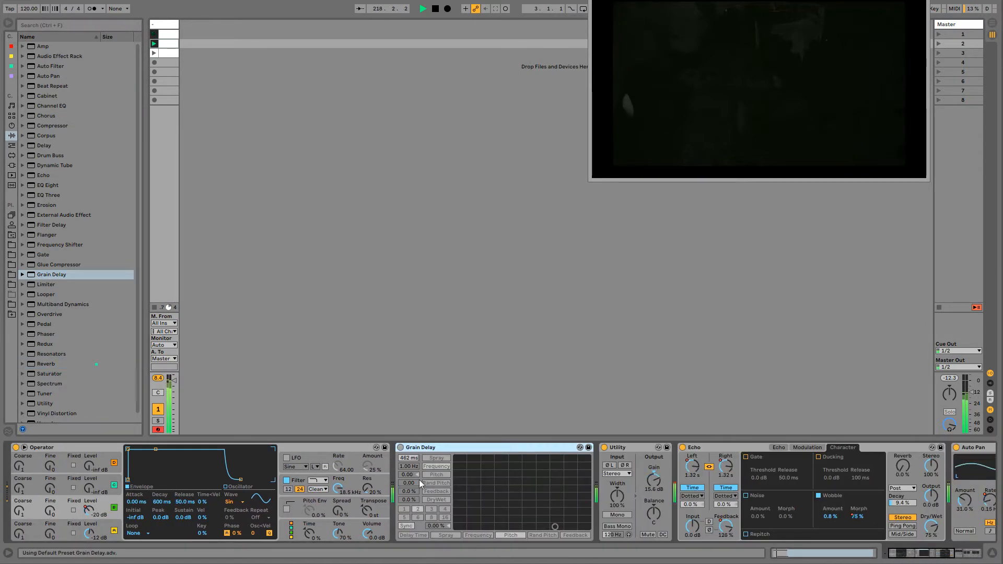
{"action": "left_click", "coordinate": [407, 475]}
{"action": "type", "text": "-24"}
{"action": "key", "text": "Return"}
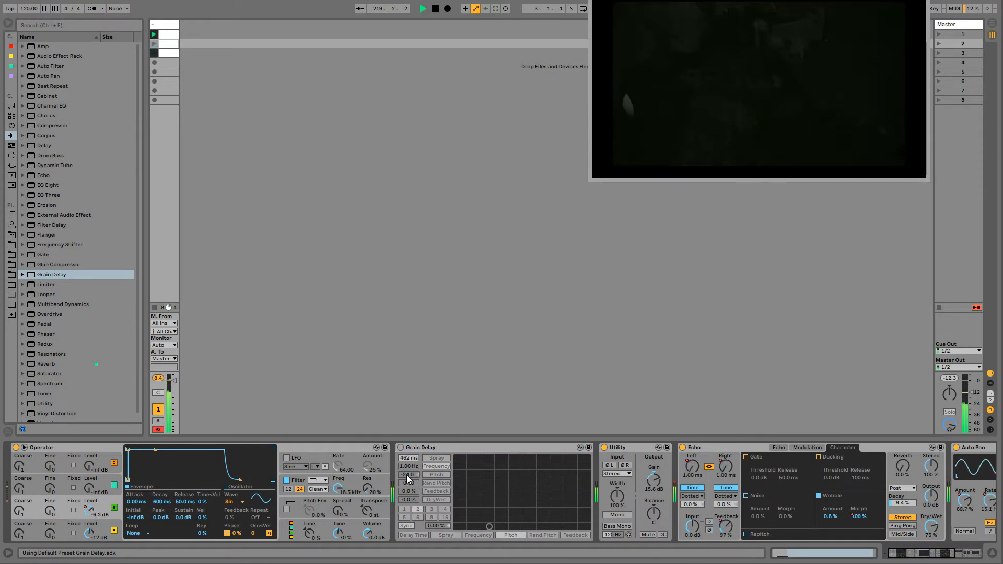
{"action": "left_click", "coordinate": [401, 448]}
{"action": "left_click_drag", "start_coordinate": [408, 502], "coordinate": [408, 451]}
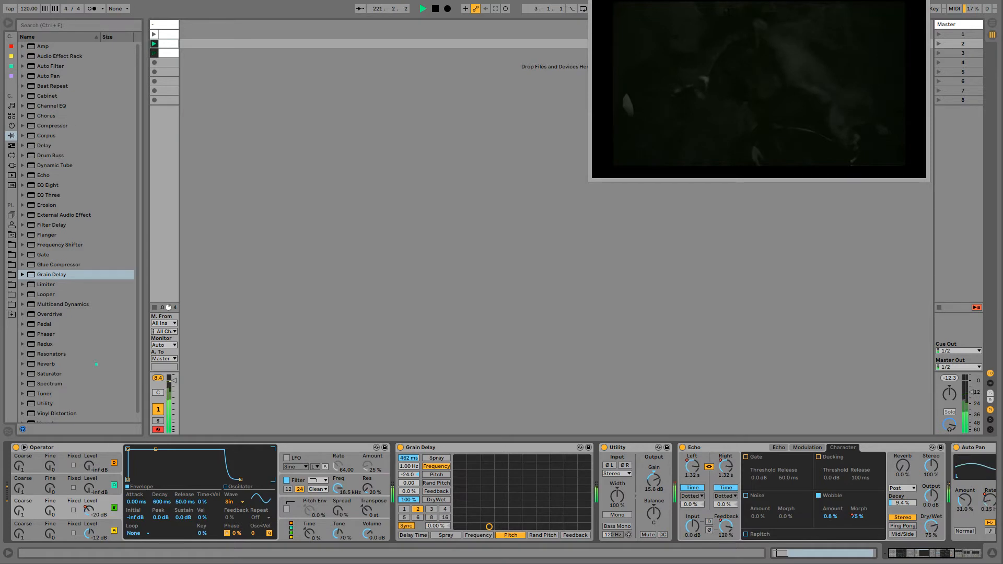
{"action": "left_click_drag", "start_coordinate": [408, 500], "coordinate": [408, 502]}
- Reposition Grain Delay after Utility and finally between Echo and Auto Pan, with its dry/wet at 100%
{"action": "left_click", "coordinate": [421, 448]}
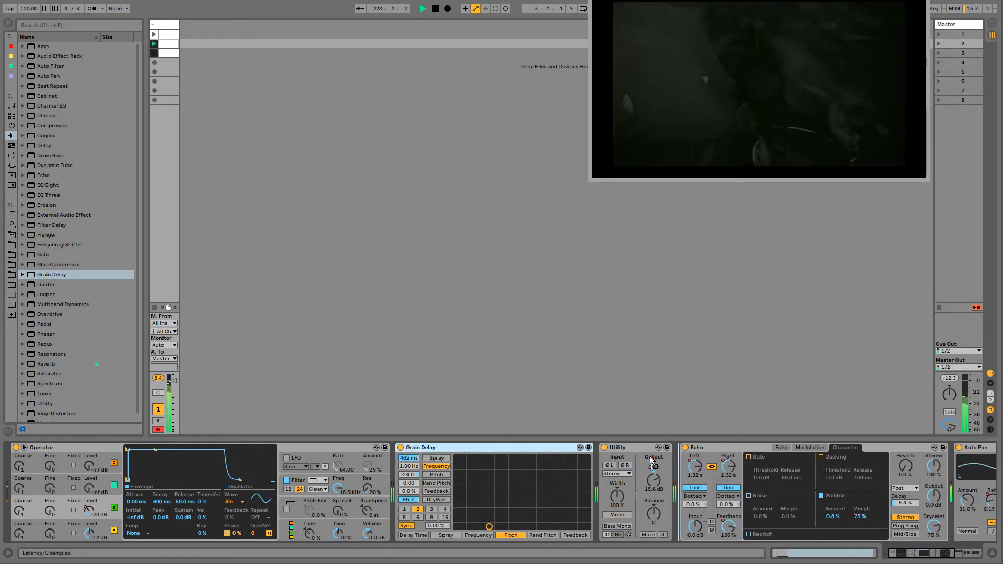
{"action": "left_click_drag", "start_coordinate": [421, 450], "coordinate": [547, 492]}
{"action": "left_click_drag", "start_coordinate": [486, 502], "coordinate": [486, 497]}
{"action": "scroll", "coordinate": [873, 539], "scroll_direction": "down", "scroll_amount": 3}
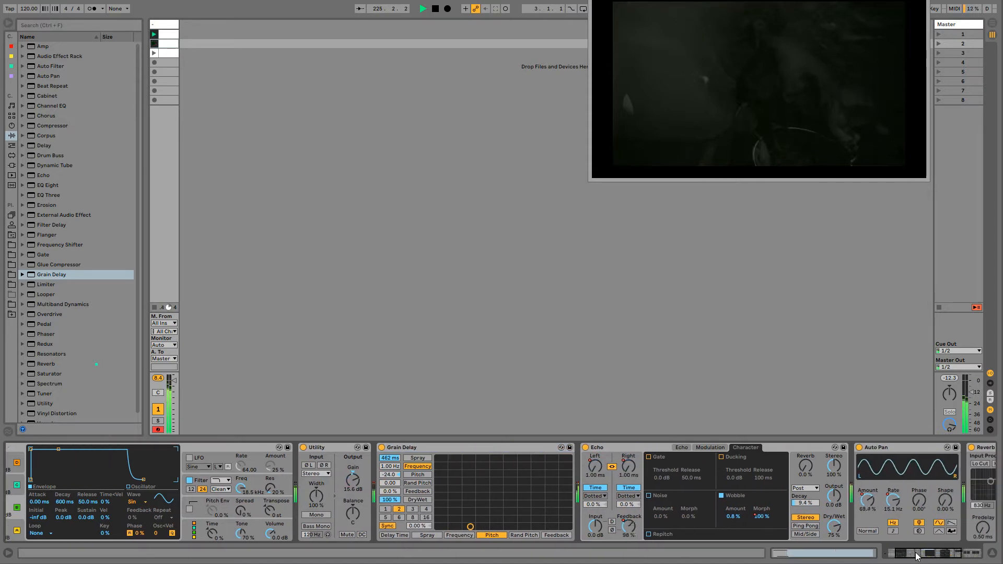
{"action": "left_click_drag", "start_coordinate": [364, 449], "coordinate": [807, 471]}
{"action": "scroll", "coordinate": [944, 556], "scroll_direction": "down", "scroll_amount": 3}
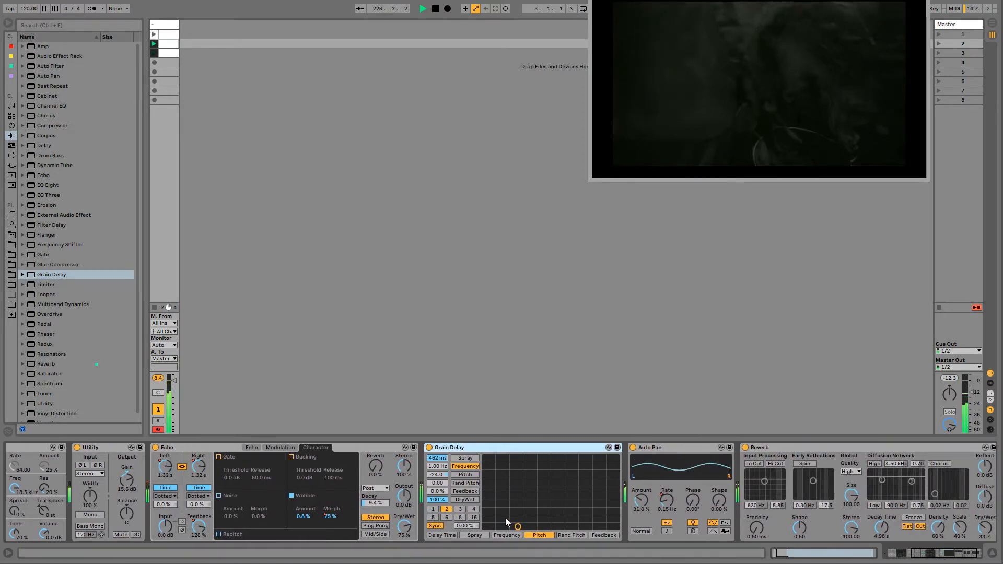
{"action": "mouse_move", "coordinate": [441, 500]}
{"action": "left_mouse_down"}
{"action": "mouse_move", "coordinate": [438, 543]}
{"action": "mouse_move", "coordinate": [438, 500]}
{"action": "left_mouse_up"}
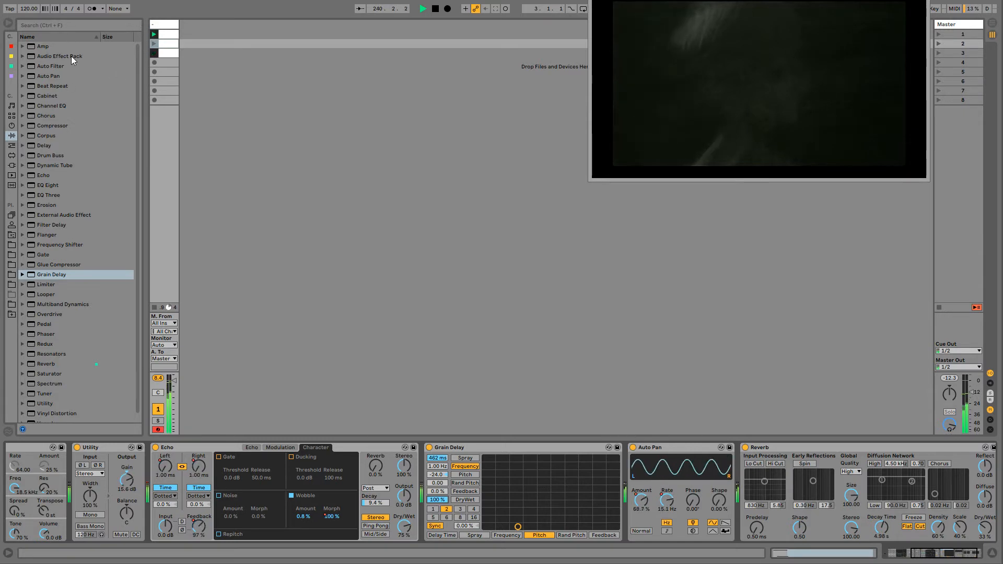
- Insert an Audio Effect Rack after Echo, replace its nested container with Grain Delay, and set the dry/wet macro to 127
{"action": "mouse_move", "coordinate": [71, 56]}
{"action": "left_mouse_down"}
{"action": "mouse_move", "coordinate": [554, 424]}
{"action": "mouse_move", "coordinate": [421, 449]}
{"action": "left_mouse_up"}
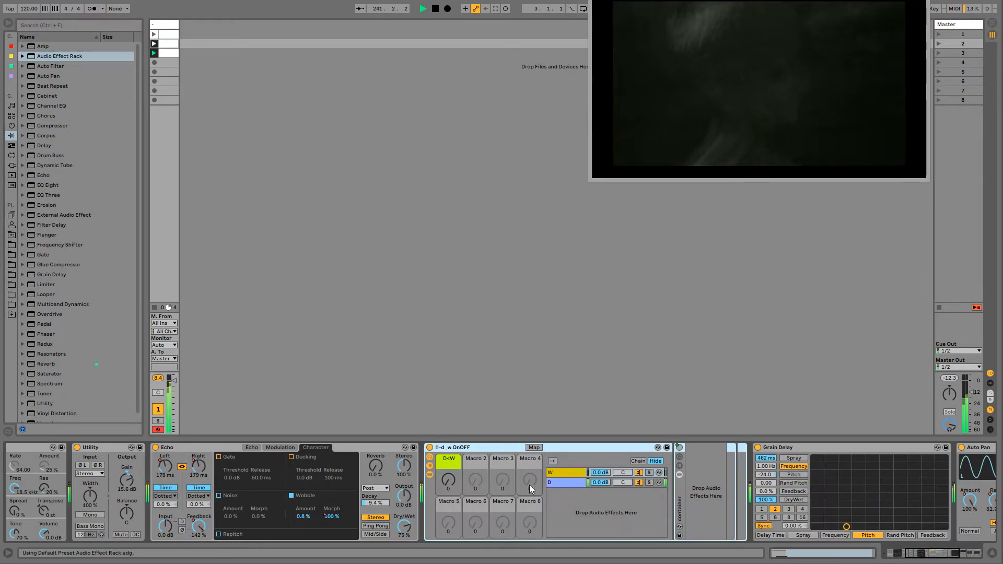
{"action": "left_click", "coordinate": [676, 488]}
{"action": "key", "text": "Delete"}
{"action": "left_click_drag", "start_coordinate": [783, 448], "coordinate": [686, 494]}
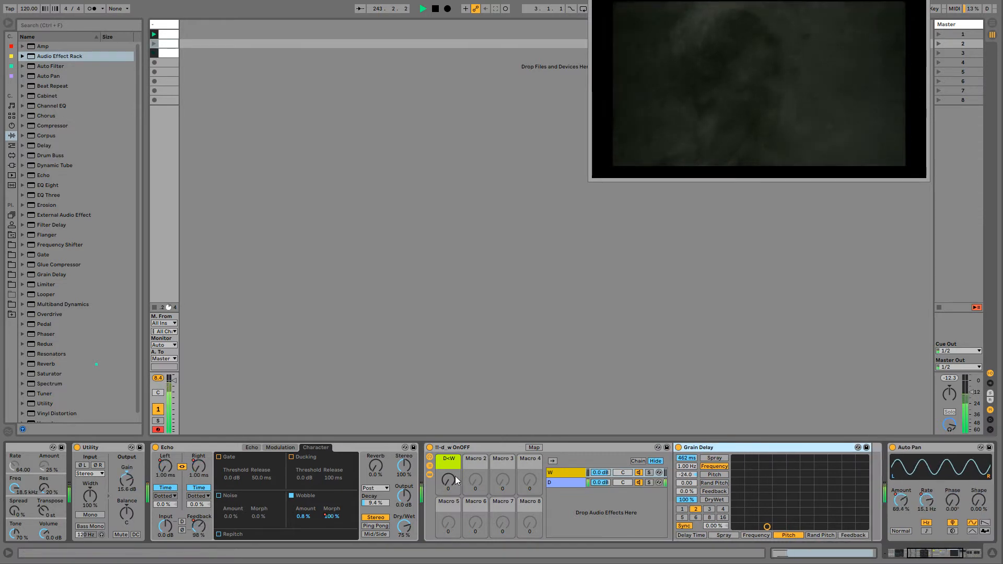
{"action": "left_click_drag", "start_coordinate": [451, 479], "coordinate": [450, 401]}
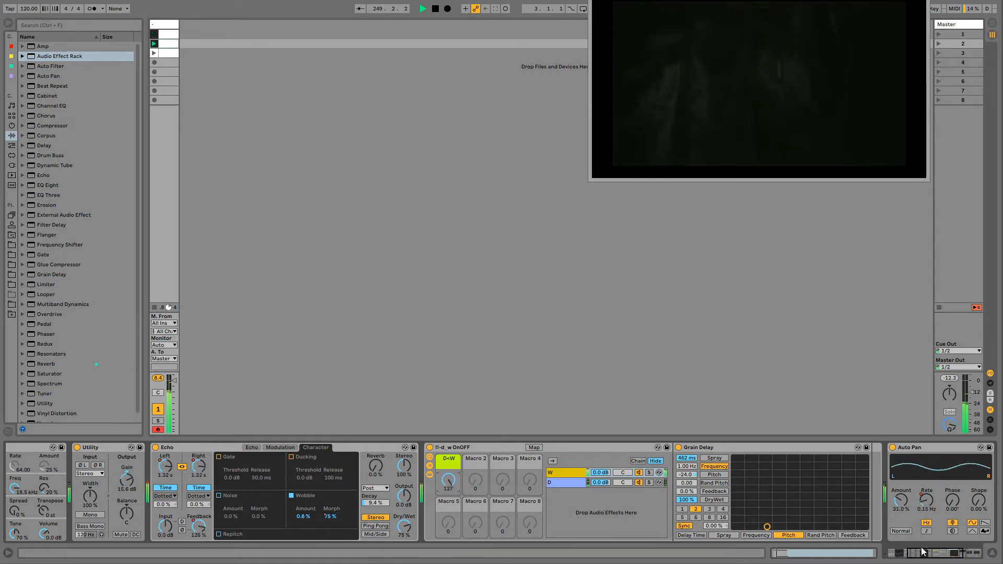
- Insert a second Audio Effect Rack after Operator, move Utility through Reverb into its container, and set the dry/wet macro to 127
{"action": "left_click", "coordinate": [896, 553]}
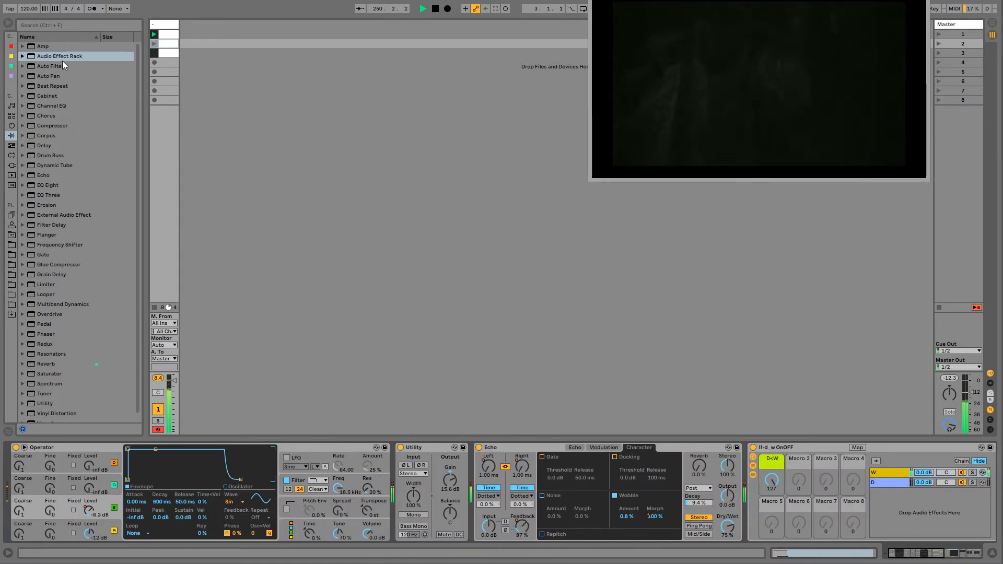
{"action": "left_click_drag", "start_coordinate": [62, 59], "coordinate": [391, 460]}
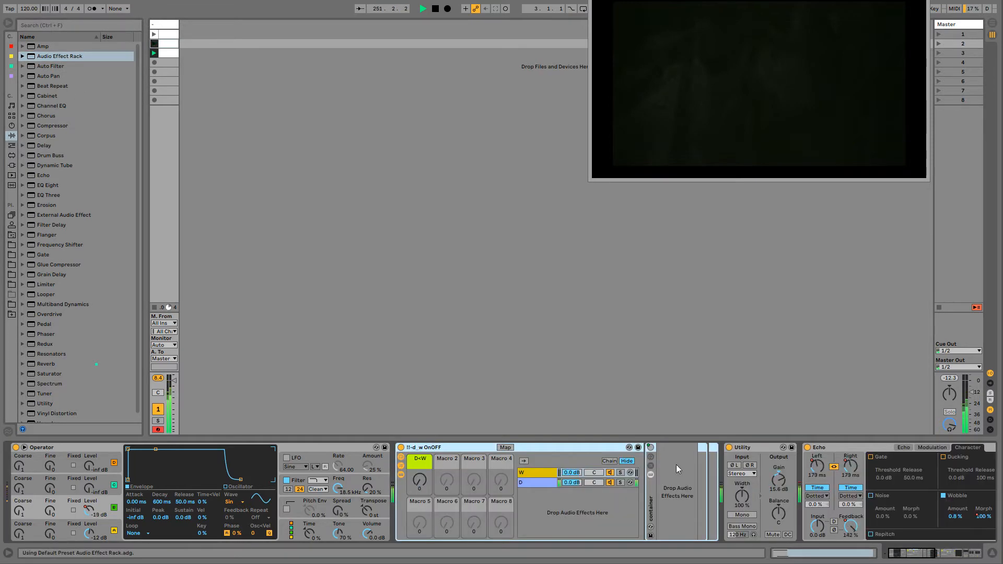
{"action": "left_click", "coordinate": [951, 553]}
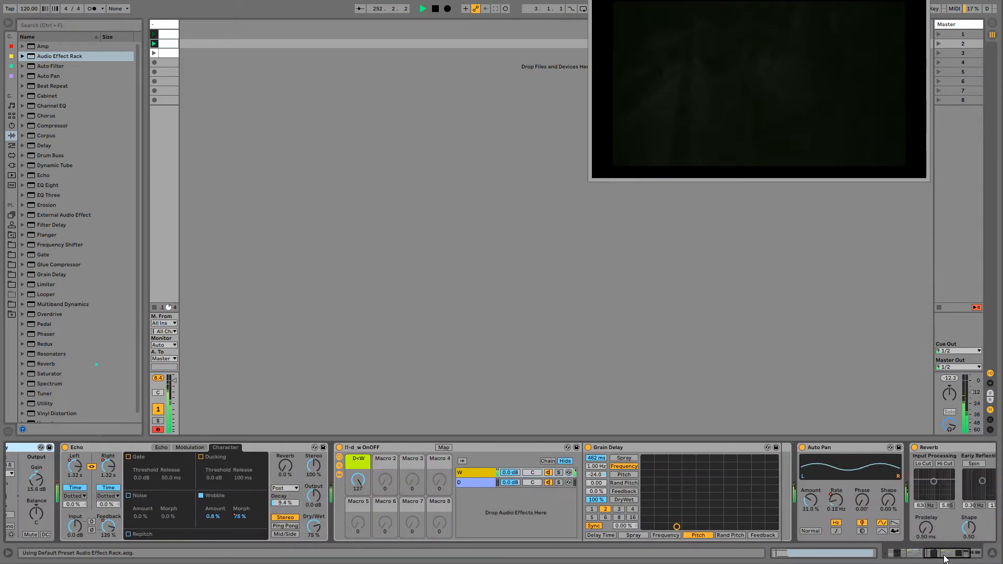
{"action": "left_click", "coordinate": [848, 448], "text": "shift"}
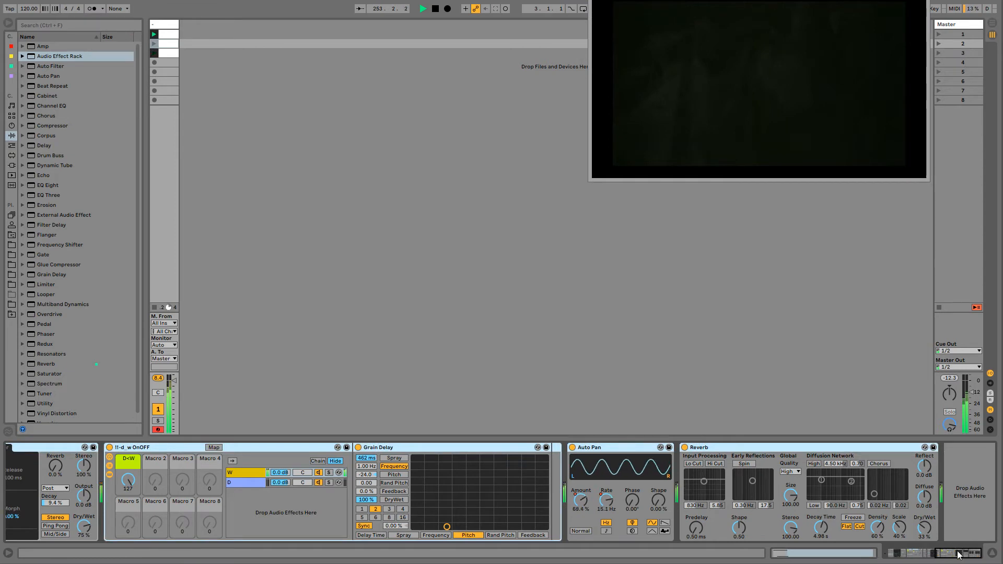
{"action": "left_click_drag", "start_coordinate": [957, 551], "coordinate": [856, 536]}
{"action": "left_click_drag", "start_coordinate": [765, 446], "coordinate": [679, 459]}
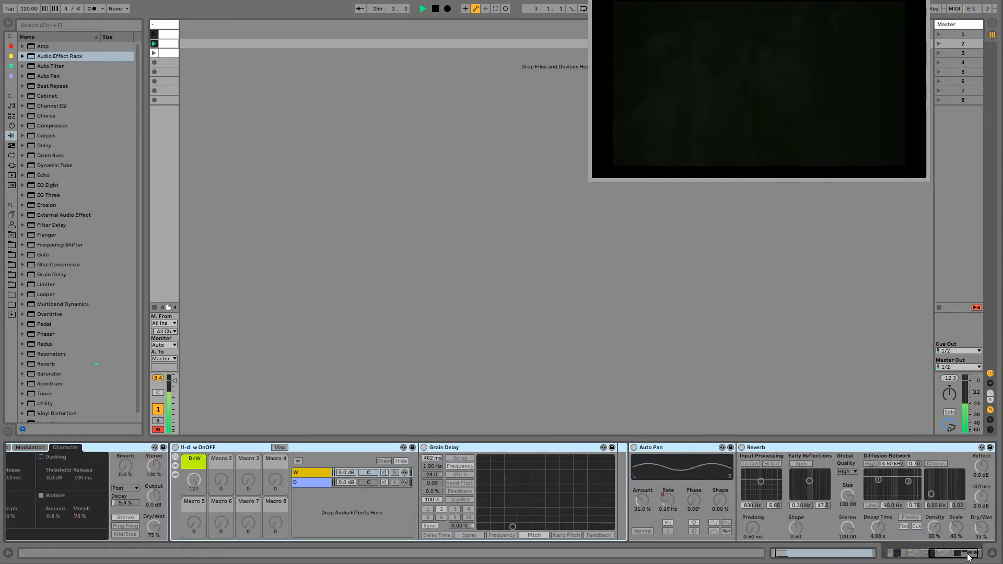
{"action": "left_click_drag", "start_coordinate": [966, 554], "coordinate": [675, 489]}
{"action": "left_click_drag", "start_coordinate": [420, 480], "coordinate": [420, 402]}
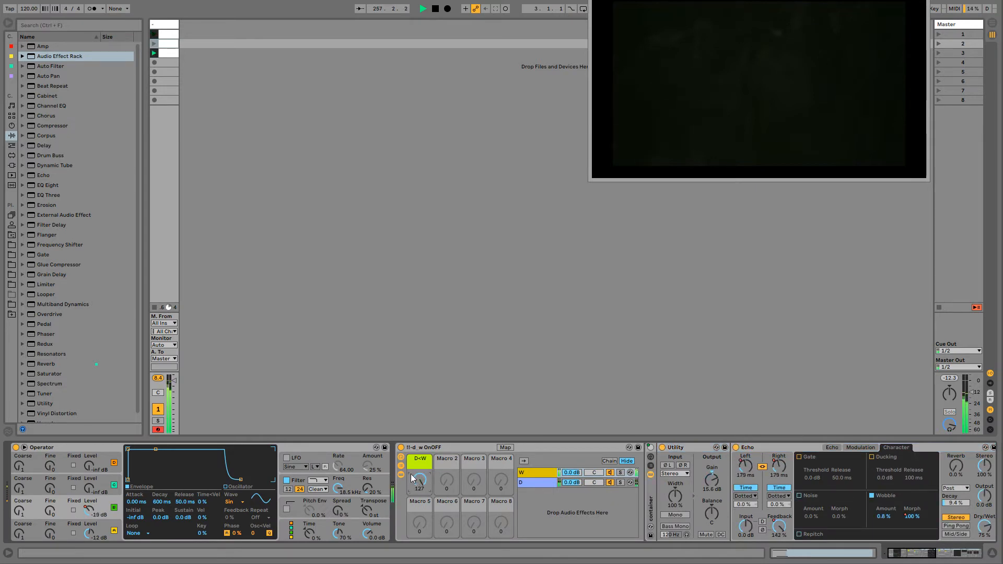
- Rename the outer effect rack to weirdofx
{"action": "left_click", "coordinate": [423, 447]}
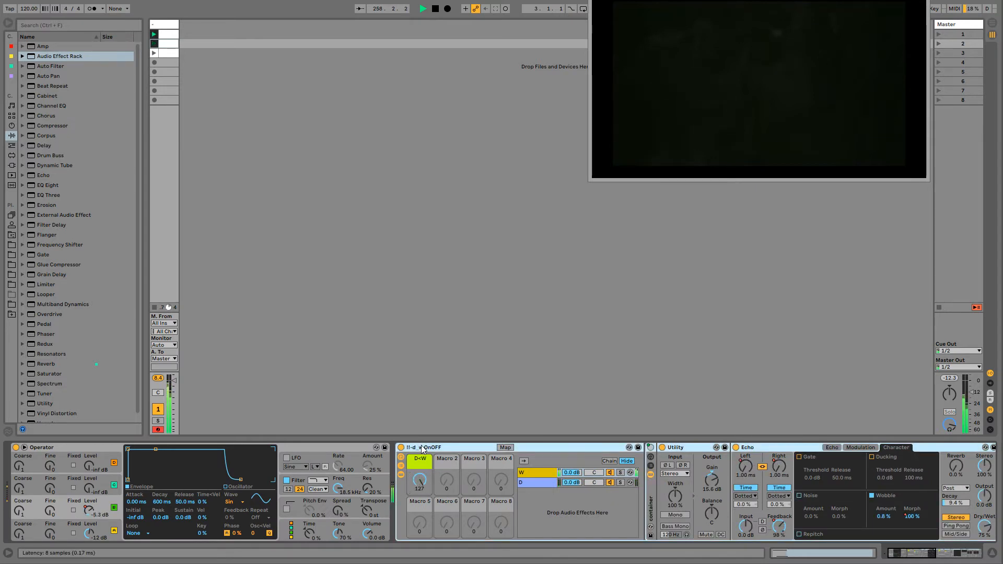
{"action": "key", "text": "ctrl+r"}
{"action": "type", "text": "we"}
{"action": "key", "text": "Return"}
{"action": "type", "text": "ird fx"}
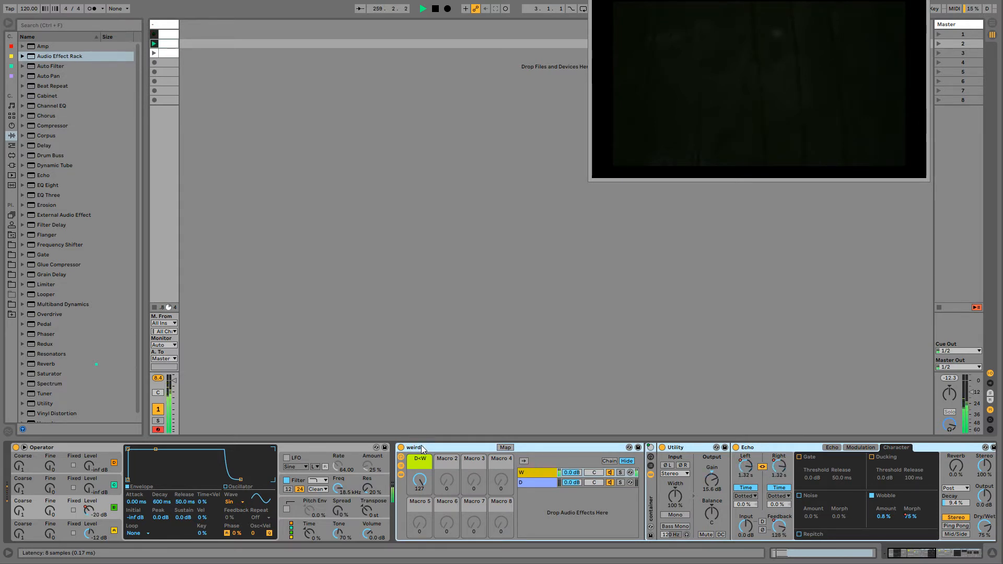
- Compare the dry and processed sound by varying the weirdofx rack's dry/wet macro, returning it to 127
{"action": "left_click", "coordinate": [416, 480]}
{"action": "mouse_move", "coordinate": [423, 477]}
{"action": "left_mouse_down"}
{"action": "mouse_move", "coordinate": [424, 526]}
{"action": "mouse_move", "coordinate": [424, 482]}
{"action": "left_mouse_up"}
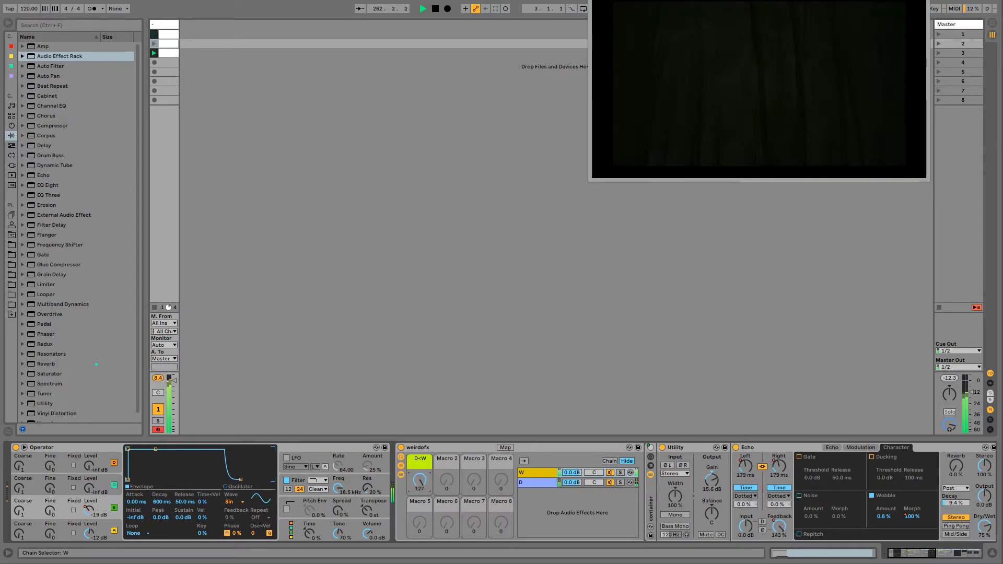
{"action": "mouse_move", "coordinate": [903, 556]}
{"action": "left_mouse_down"}
{"action": "mouse_move", "coordinate": [950, 554]}
{"action": "mouse_move", "coordinate": [900, 557]}
{"action": "left_mouse_up"}
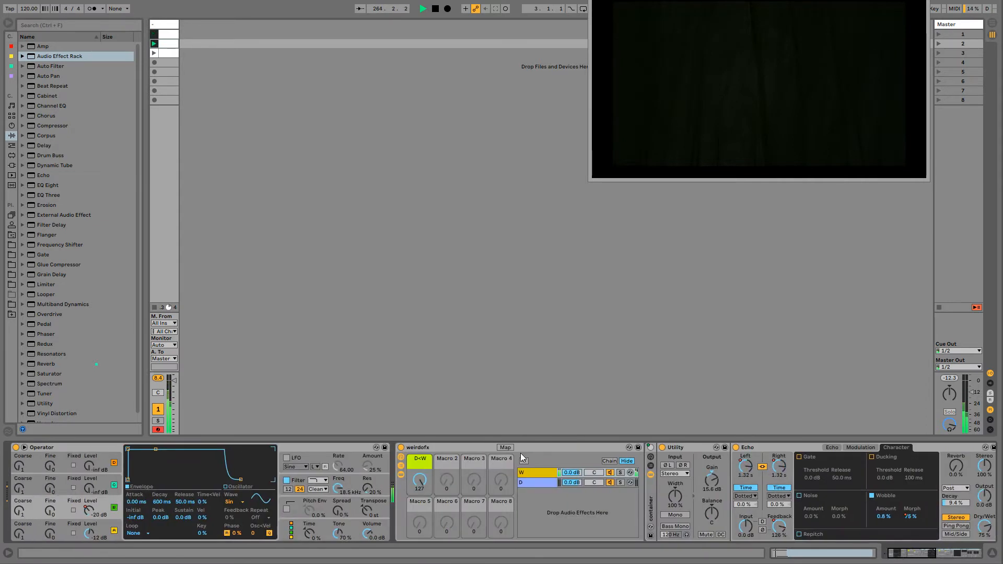
{"action": "mouse_move", "coordinate": [425, 477]}
{"action": "left_mouse_down"}
{"action": "mouse_move", "coordinate": [425, 529]}
{"action": "mouse_move", "coordinate": [425, 477]}
{"action": "left_mouse_up"}
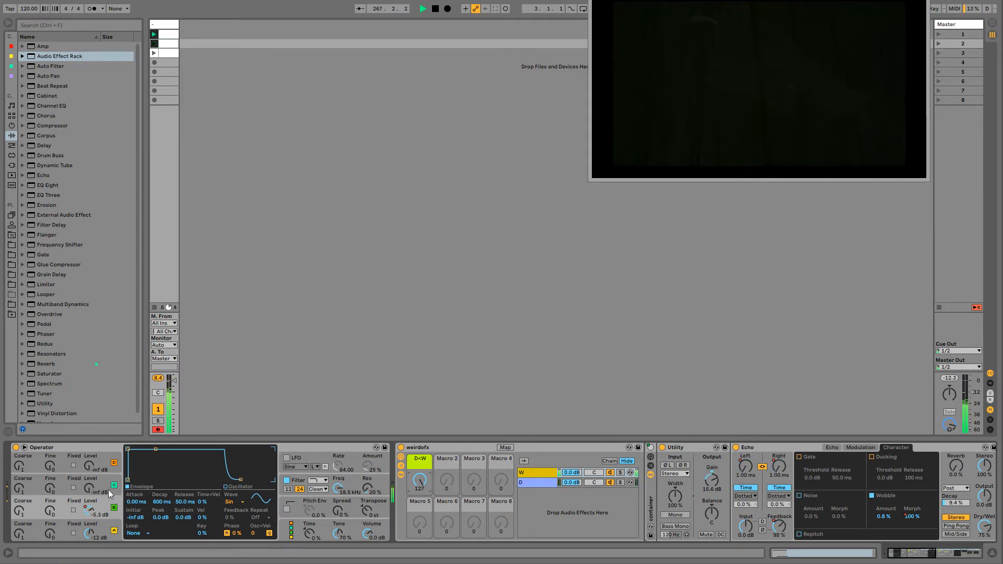
- Set Operator's oscillator C waveform to white noise and raise its level to about -7.6 dB
{"action": "left_click", "coordinate": [230, 502]}
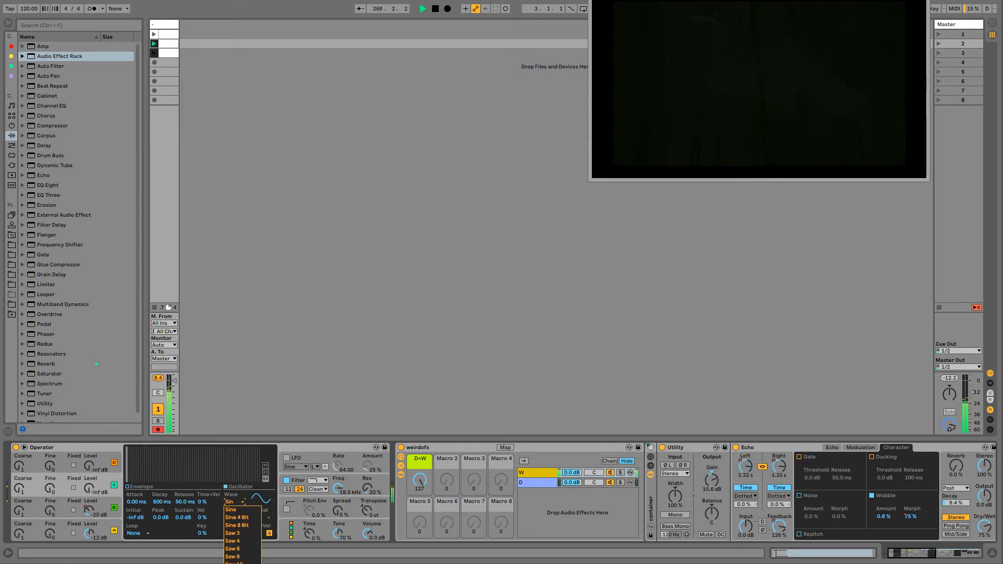
{"action": "left_click", "coordinate": [239, 563]}
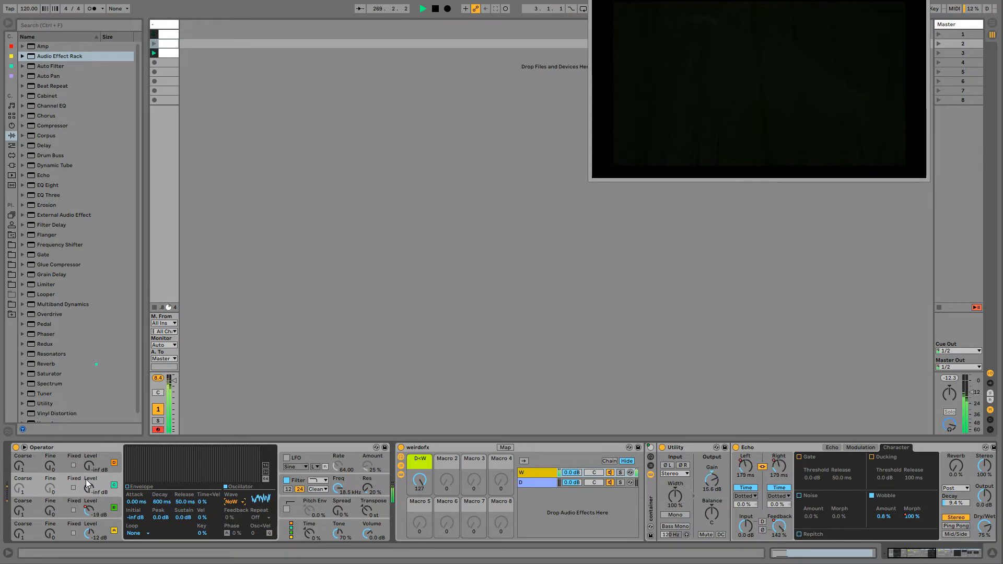
{"action": "left_click_drag", "start_coordinate": [89, 486], "coordinate": [89, 445]}
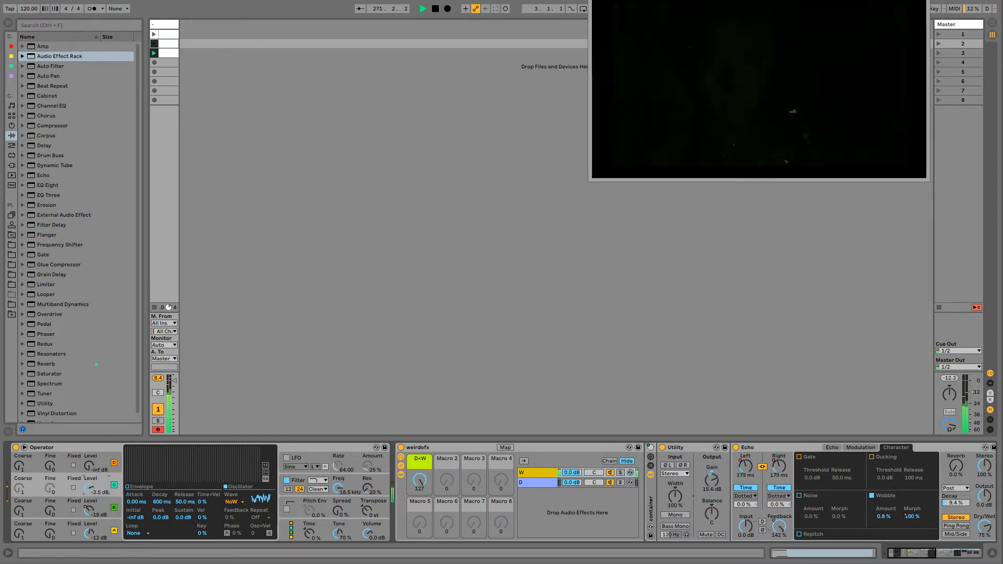
- Adjust Operator's filter to 7.39 kHz with 122% resonance and raise oscillator C's level to -0.6 dB
{"action": "mouse_move", "coordinate": [365, 482]}
{"action": "left_mouse_down"}
{"action": "mouse_move", "coordinate": [364, 450]}
{"action": "mouse_move", "coordinate": [367, 484]}
{"action": "left_mouse_up"}
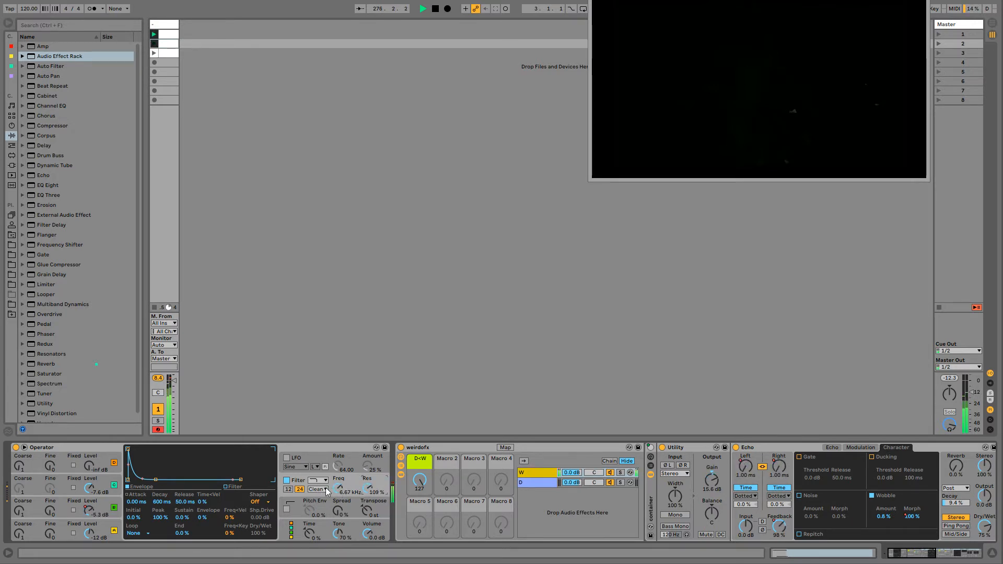
{"action": "left_click_drag", "start_coordinate": [364, 493], "coordinate": [365, 493]}
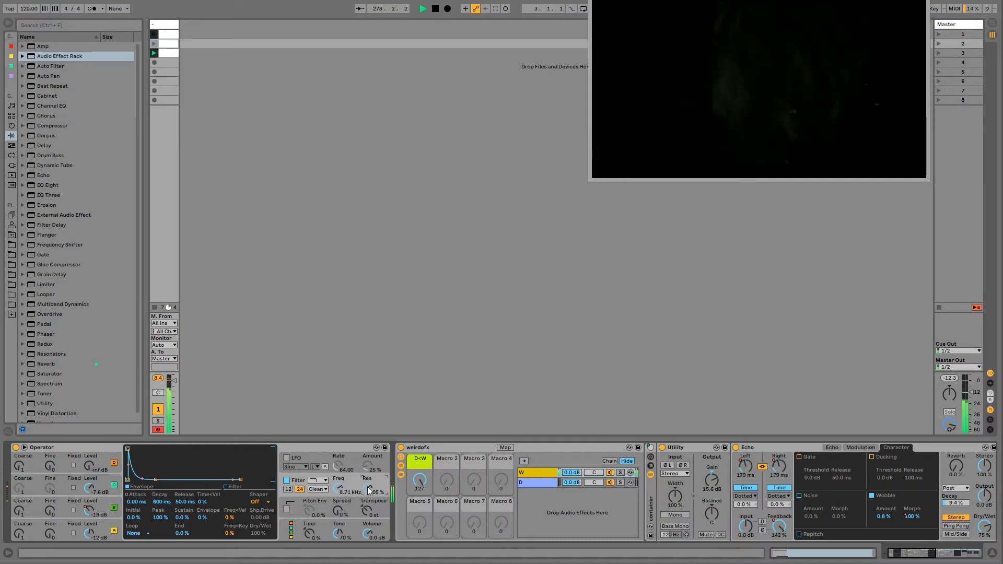
{"action": "left_click_drag", "start_coordinate": [376, 491], "coordinate": [343, 484]}
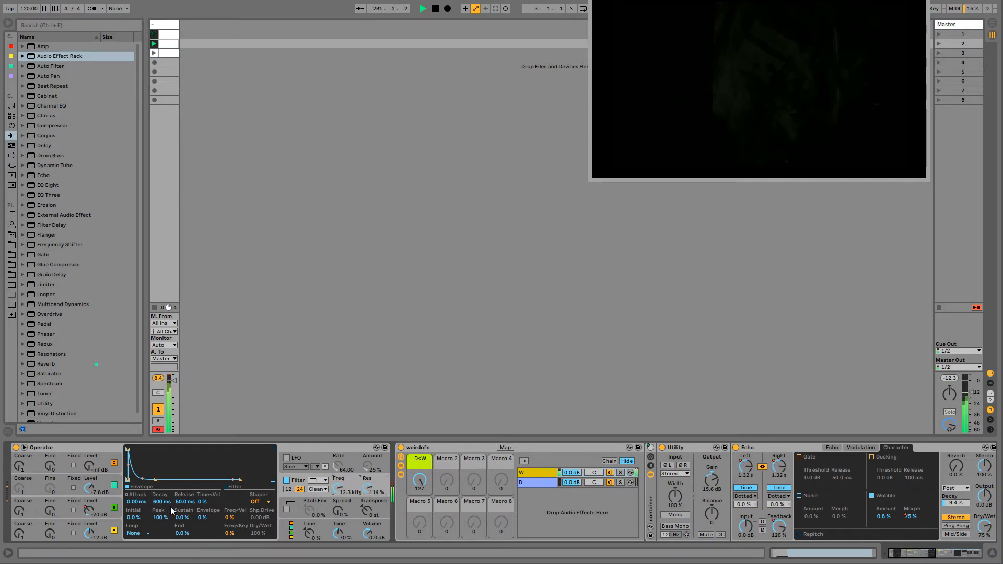
{"action": "mouse_move", "coordinate": [90, 489]}
{"action": "left_mouse_down"}
{"action": "mouse_move", "coordinate": [89, 468]}
{"action": "mouse_move", "coordinate": [85, 495]}
{"action": "left_mouse_up"}
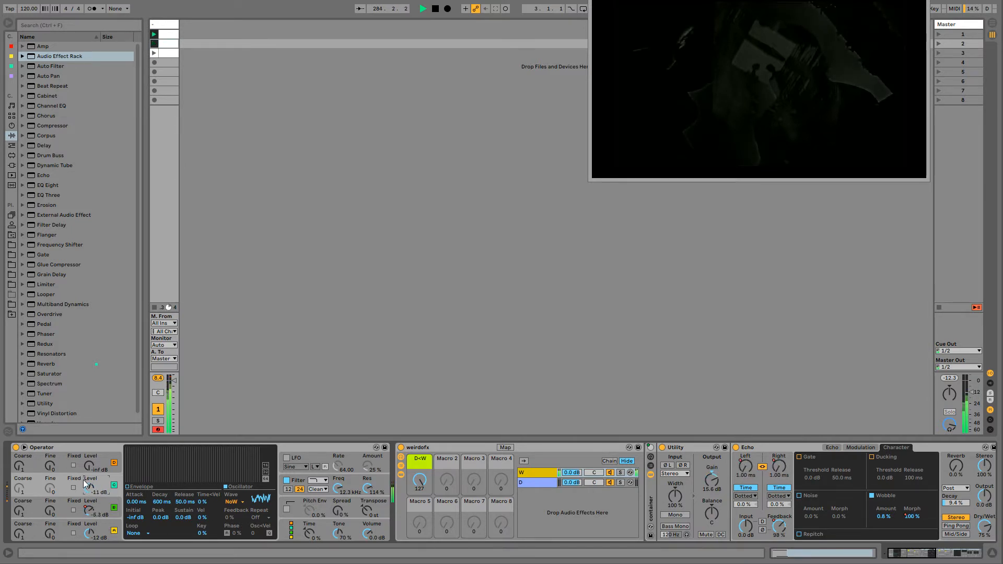
{"action": "left_click", "coordinate": [354, 492]}
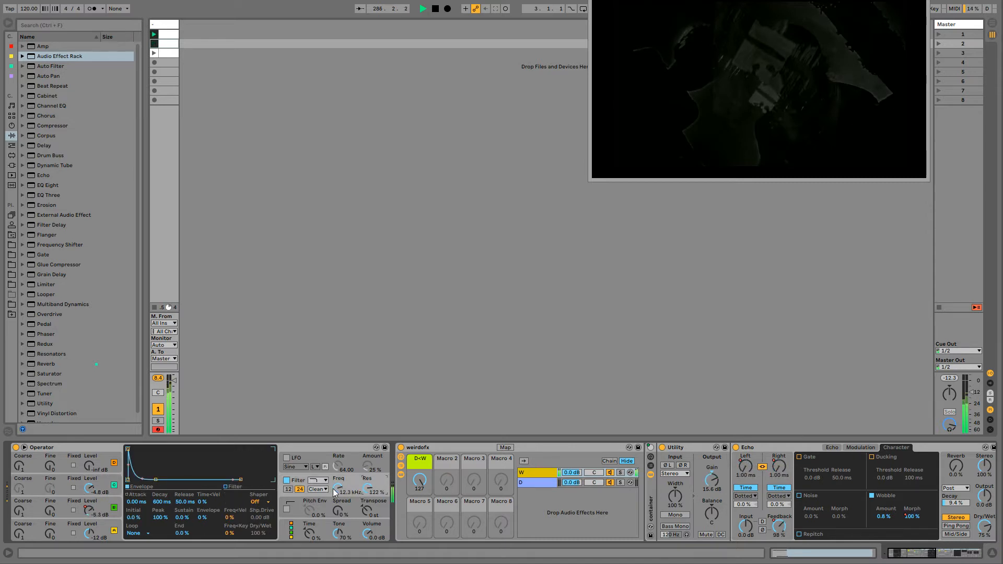
{"action": "left_click", "coordinate": [85, 491]}
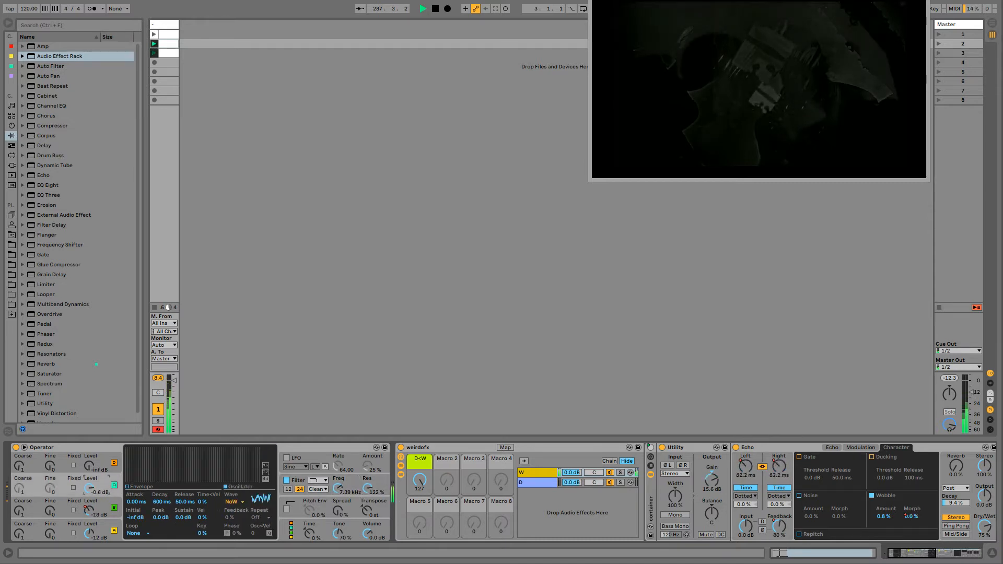
- Sweep Operator's filter frequency down to 3.11 kHz and back to 7.39 kHz, and set the resonance to 50%
{"action": "left_click", "coordinate": [340, 481]}
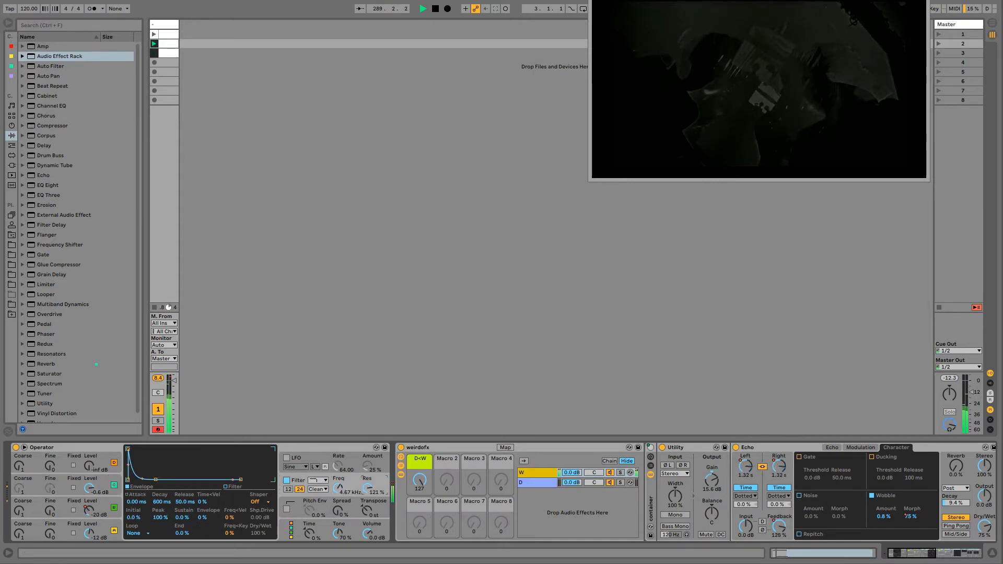
{"action": "left_click_drag", "start_coordinate": [340, 489], "coordinate": [339, 500]}
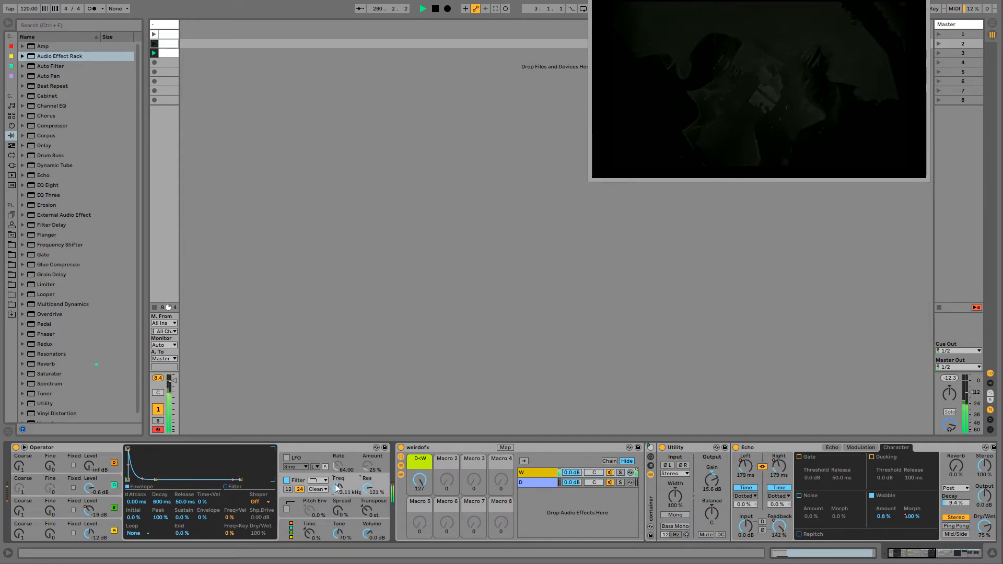
{"action": "left_click", "coordinate": [445, 450]}
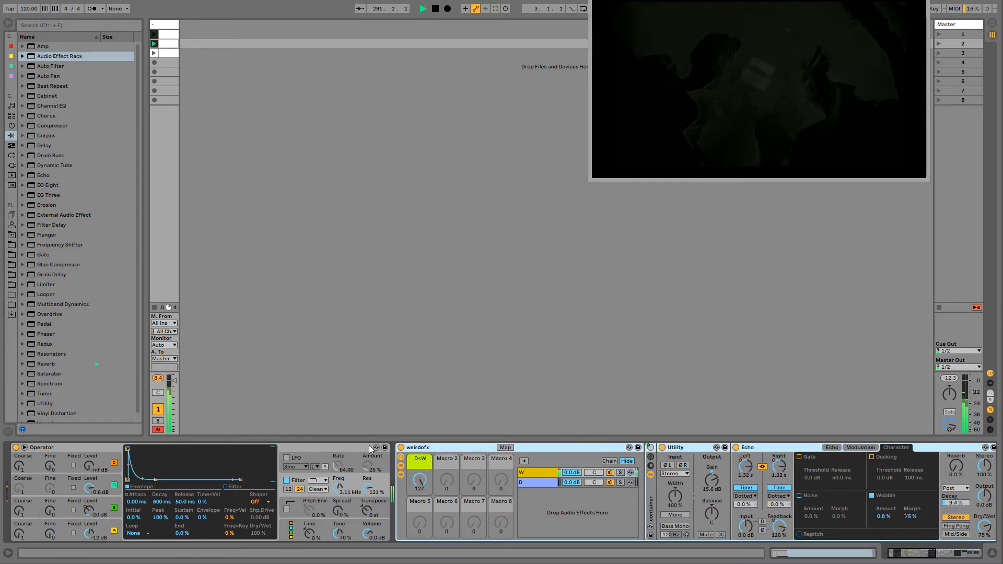
{"action": "left_click", "coordinate": [339, 489]}
{"action": "mouse_move", "coordinate": [368, 491]}
{"action": "left_mouse_down"}
{"action": "mouse_move", "coordinate": [368, 464]}
{"action": "mouse_move", "coordinate": [354, 468]}
{"action": "mouse_move", "coordinate": [357, 488]}
{"action": "left_mouse_up"}
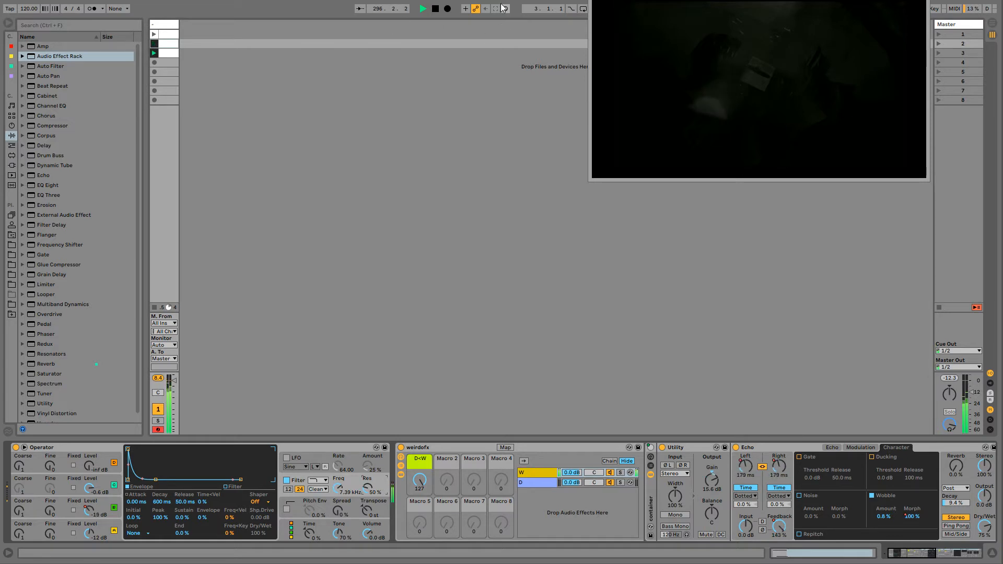
- Map the grave accent key to Session Record, including entering and leaving key mapping mode
{"action": "key", "text": "ctrl+k"}
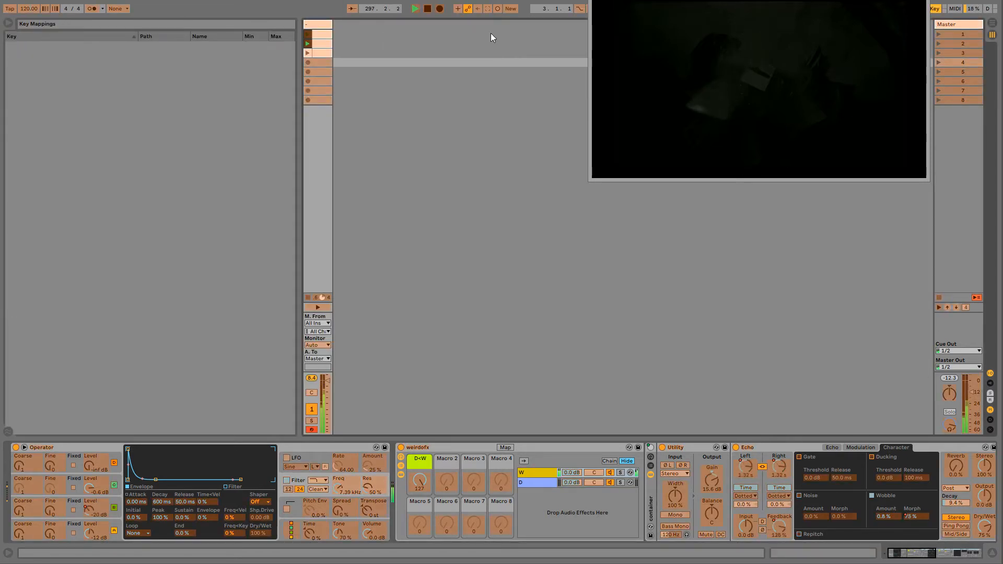
{"action": "left_click", "coordinate": [497, 11]}
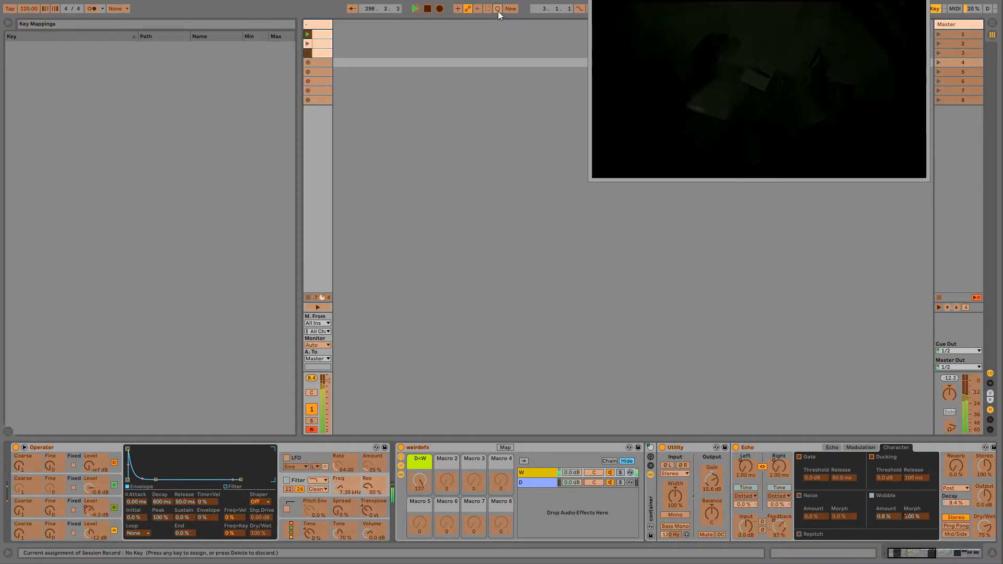
{"action": "key", "text": "grave"}
{"action": "key", "text": "ctrl+k"}
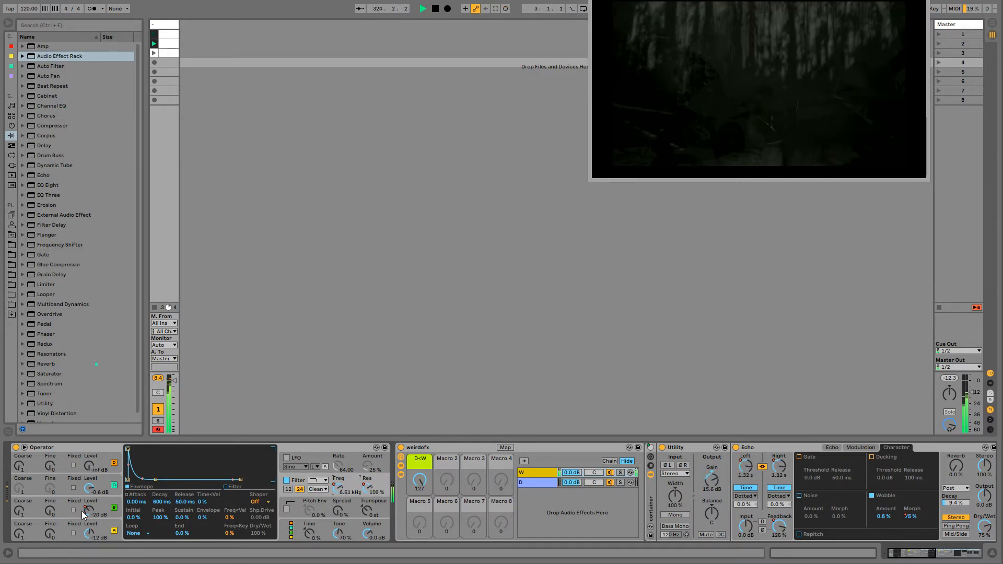
- Raise Operator's oscillator A level to -7.3 dB and insert a Flanger between Operator and the weirdofx rack
{"action": "left_click_drag", "start_coordinate": [90, 533], "coordinate": [90, 529]}
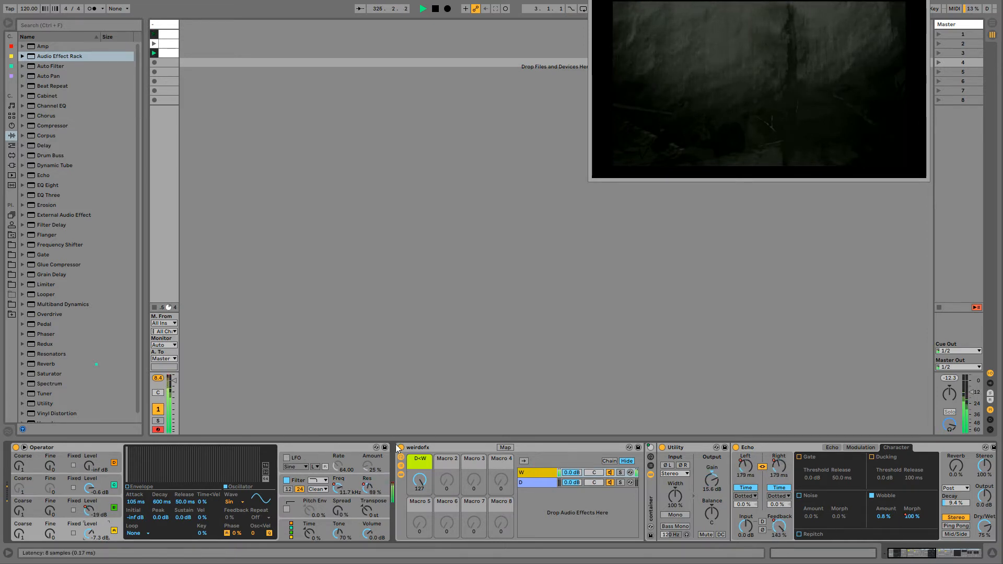
{"action": "left_click", "coordinate": [414, 447]}
{"action": "mouse_move", "coordinate": [909, 553]}
{"action": "left_mouse_down"}
{"action": "mouse_move", "coordinate": [935, 554]}
{"action": "mouse_move", "coordinate": [920, 553]}
{"action": "left_mouse_up"}
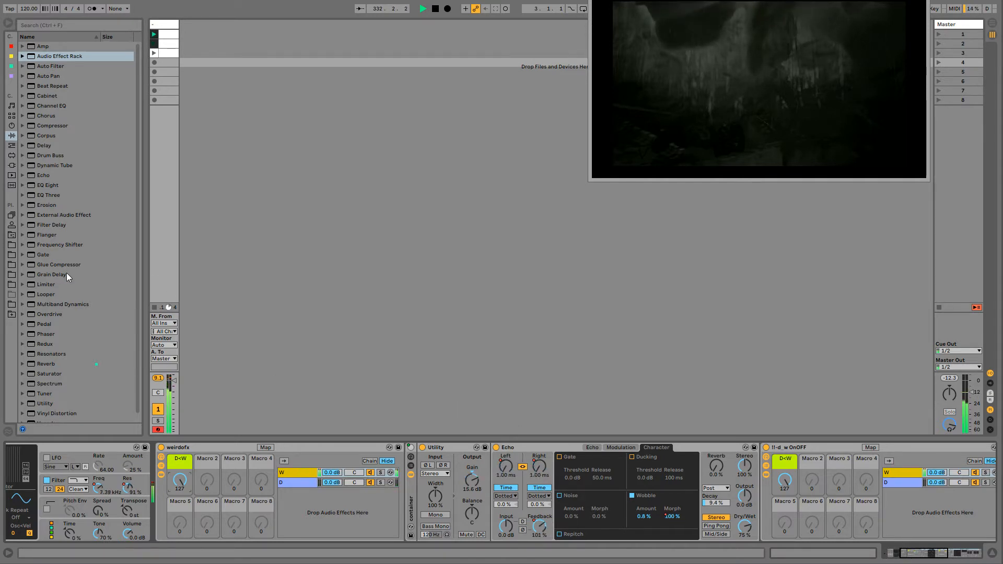
{"action": "left_click", "coordinate": [48, 235]}
{"action": "left_click_drag", "start_coordinate": [159, 496], "coordinate": [156, 492]}
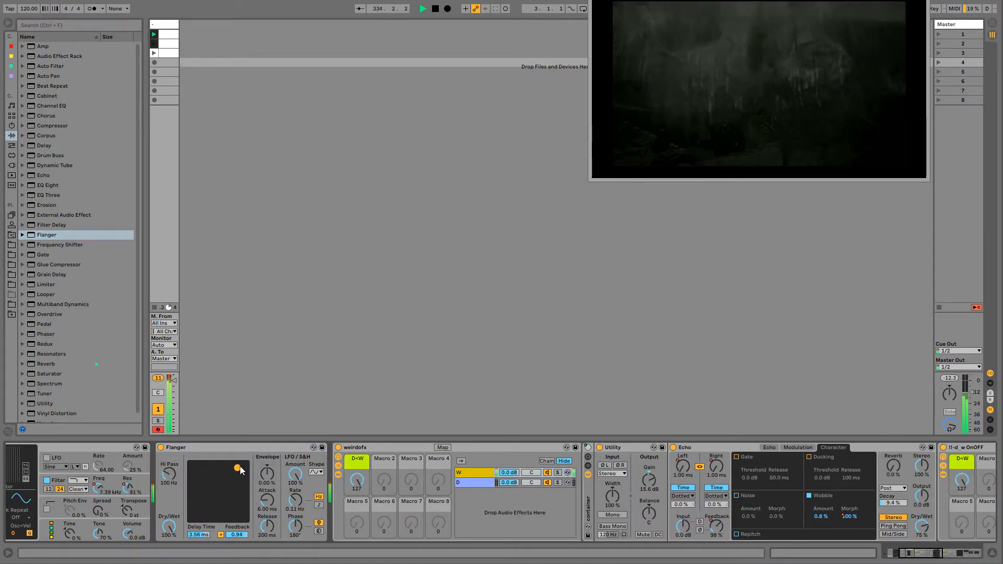
- Set the Flanger's LFO amount to 67.5% and rate to 0.08 Hz, with 4.35 ms delay time and 0.87 feedback
{"action": "left_click_drag", "start_coordinate": [291, 493], "coordinate": [299, 557]}
{"action": "mouse_move", "coordinate": [238, 469]}
{"action": "left_mouse_down"}
{"action": "mouse_move", "coordinate": [212, 498]}
{"action": "mouse_move", "coordinate": [240, 464]}
{"action": "mouse_move", "coordinate": [240, 472]}
{"action": "left_mouse_up"}
{"action": "mouse_move", "coordinate": [294, 496]}
{"action": "left_mouse_down"}
{"action": "mouse_move", "coordinate": [295, 428]}
{"action": "mouse_move", "coordinate": [297, 501]}
{"action": "left_mouse_up"}
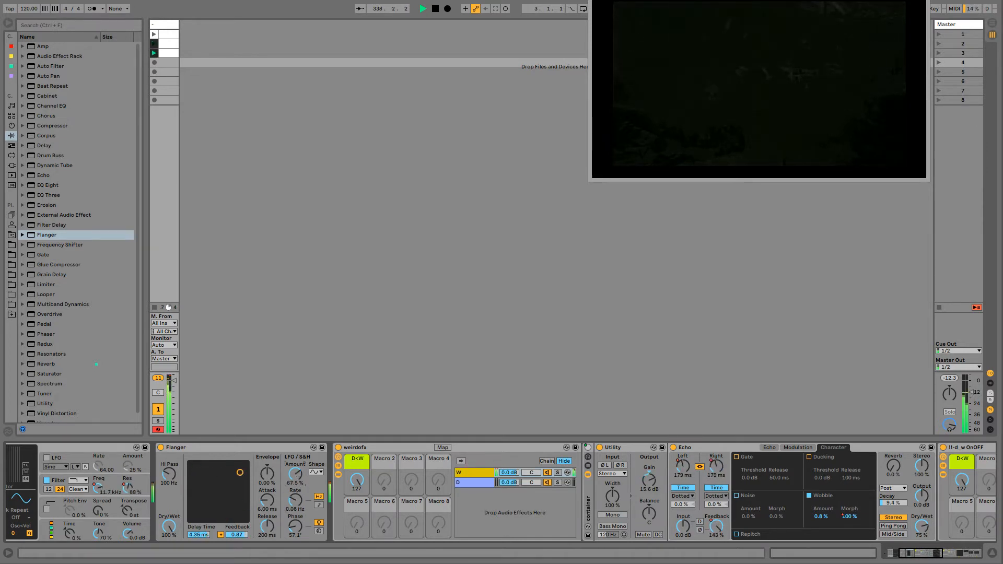
- Set the Flanger to 157 Hz high pass, 3.04 ms delay and 0.91 feedback, and choose the random LFO shape with adjustable width
{"action": "left_click_drag", "start_coordinate": [240, 472], "coordinate": [238, 467]}
{"action": "mouse_move", "coordinate": [171, 475]}
{"action": "left_mouse_down"}
{"action": "mouse_move", "coordinate": [171, 450]}
{"action": "mouse_move", "coordinate": [170, 473]}
{"action": "left_mouse_up"}
{"action": "mouse_move", "coordinate": [239, 468]}
{"action": "left_mouse_down"}
{"action": "mouse_move", "coordinate": [200, 466]}
{"action": "mouse_move", "coordinate": [235, 469]}
{"action": "left_mouse_up"}
{"action": "left_click", "coordinate": [316, 473]}
{"action": "left_click", "coordinate": [316, 520]}
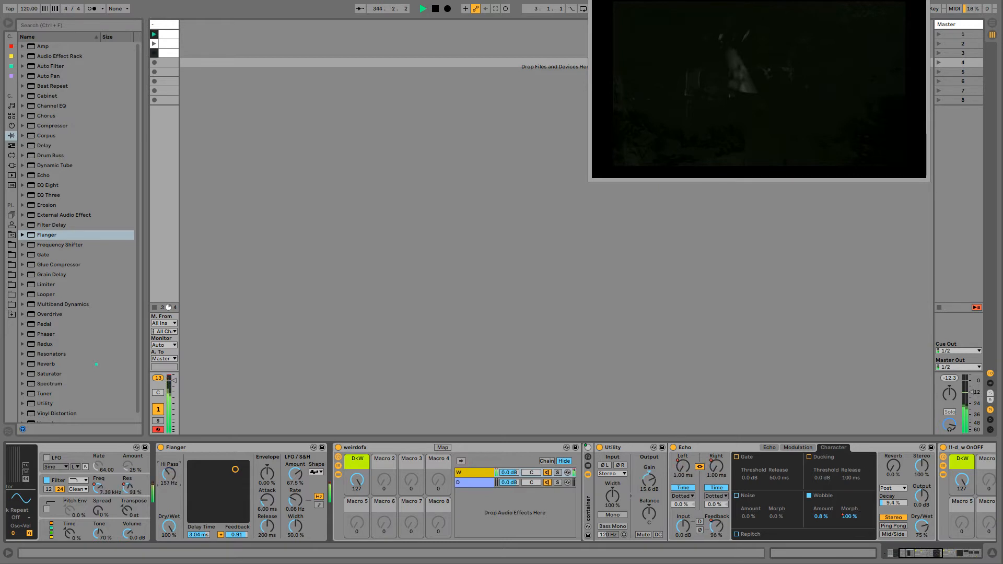
- Lower the Flanger's LFO amount to 26.6% and adjust its delay time to 2.13 ms and feedback to 0.92
{"action": "mouse_move", "coordinate": [221, 471]}
{"action": "left_mouse_down"}
{"action": "mouse_move", "coordinate": [213, 472]}
{"action": "mouse_move", "coordinate": [235, 472]}
{"action": "mouse_move", "coordinate": [215, 480]}
{"action": "mouse_move", "coordinate": [229, 469]}
{"action": "left_mouse_up"}
{"action": "mouse_move", "coordinate": [169, 474]}
{"action": "left_mouse_down"}
{"action": "mouse_move", "coordinate": [168, 449]}
{"action": "mouse_move", "coordinate": [168, 480]}
{"action": "left_mouse_up"}
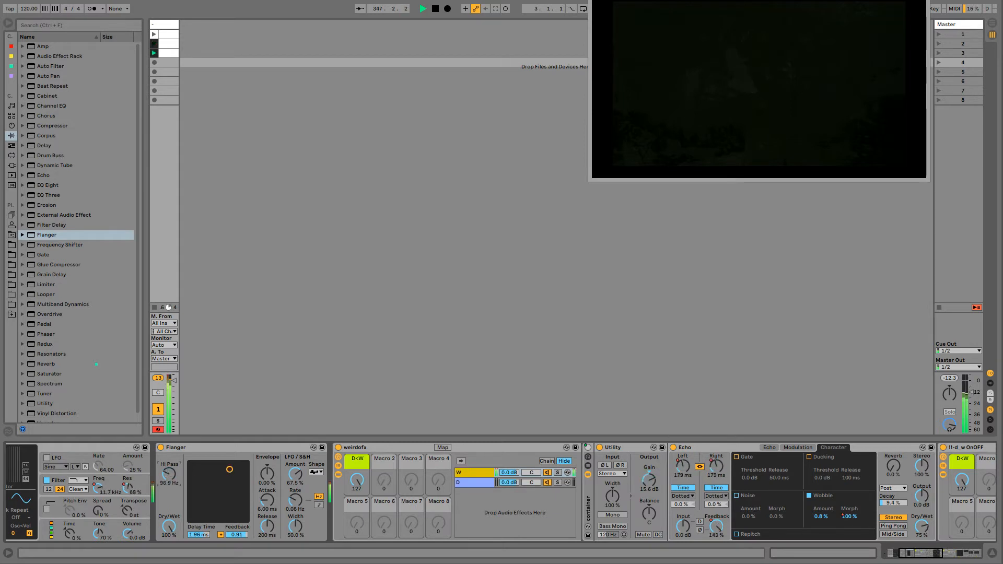
{"action": "mouse_move", "coordinate": [229, 469]}
{"action": "left_mouse_down"}
{"action": "mouse_move", "coordinate": [225, 485]}
{"action": "mouse_move", "coordinate": [216, 477]}
{"action": "mouse_move", "coordinate": [230, 478]}
{"action": "left_mouse_up"}
{"action": "left_click_drag", "start_coordinate": [295, 474], "coordinate": [296, 525]}
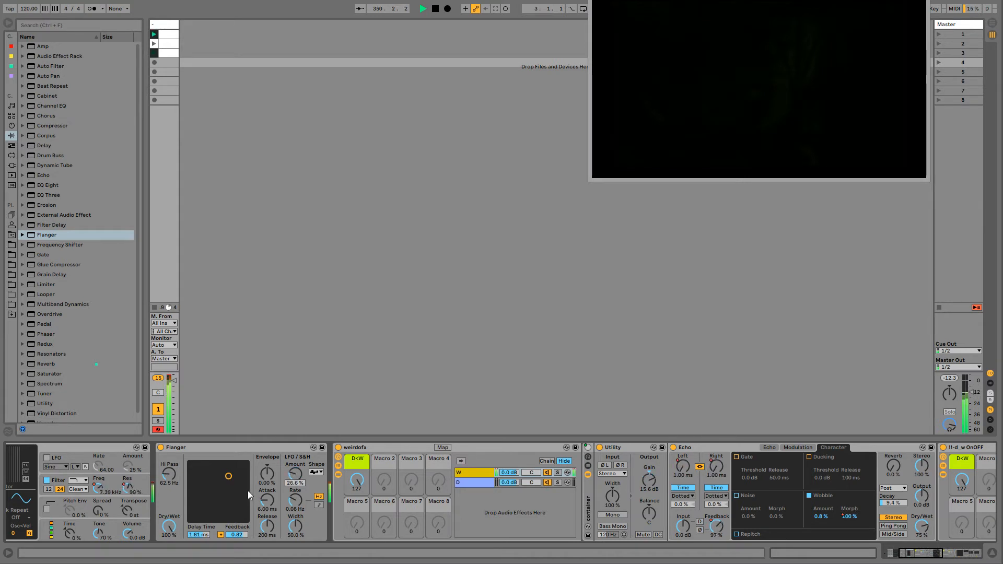
{"action": "left_click_drag", "start_coordinate": [249, 494], "coordinate": [231, 469]}
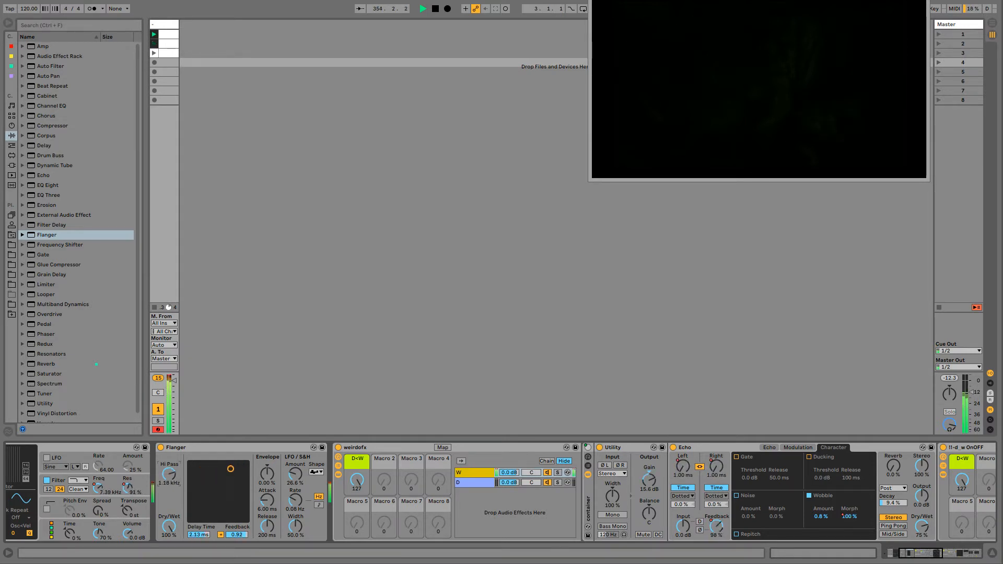
- Set the Flanger to 121 Hz high pass, 3.29 ms delay, 0.89 feedback, 0% width, 58.7% LFO amount and 2.59 Hz rate
{"action": "left_click_drag", "start_coordinate": [169, 474], "coordinate": [169, 471]}
{"action": "left_click_drag", "start_coordinate": [230, 469], "coordinate": [236, 471]}
{"action": "left_click_drag", "start_coordinate": [295, 524], "coordinate": [296, 555]}
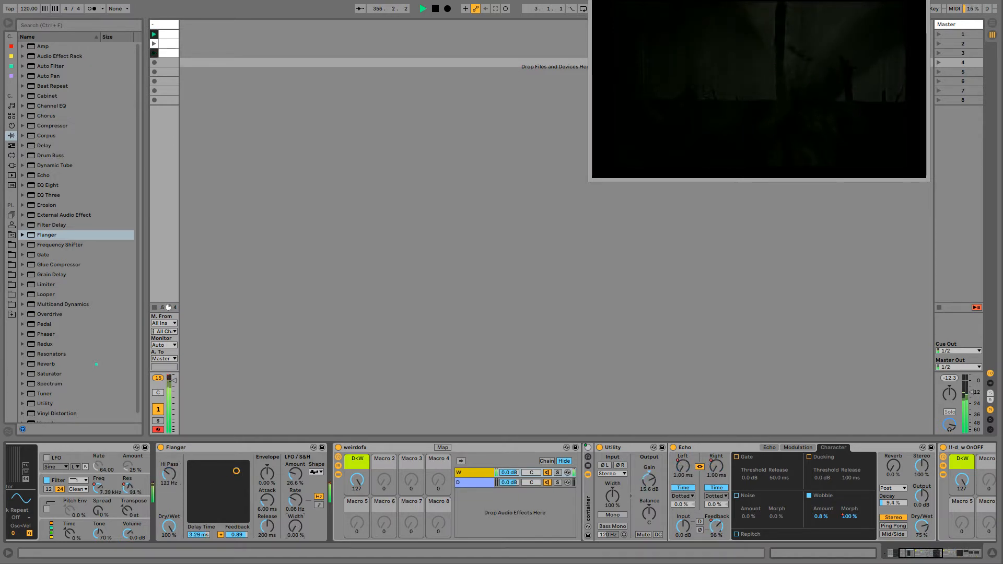
{"action": "left_click_drag", "start_coordinate": [296, 500], "coordinate": [295, 450]}
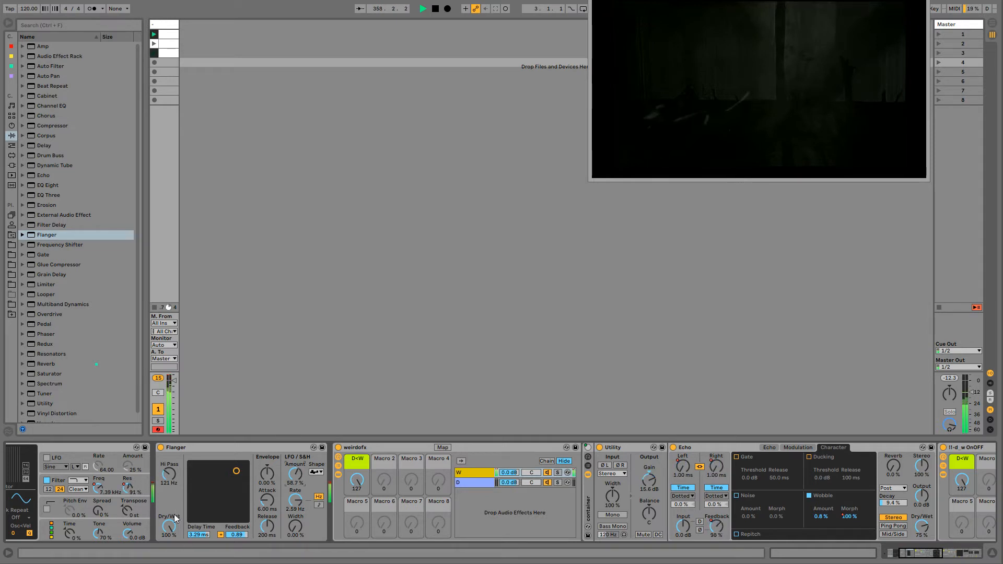
{"action": "mouse_move", "coordinate": [172, 523]}
{"action": "left_mouse_down"}
{"action": "mouse_move", "coordinate": [171, 563]}
{"action": "mouse_move", "coordinate": [171, 523]}
{"action": "left_mouse_up"}
- Duplicate the track's three looping clips into the slots directly below them
{"action": "left_click", "coordinate": [170, 35]}
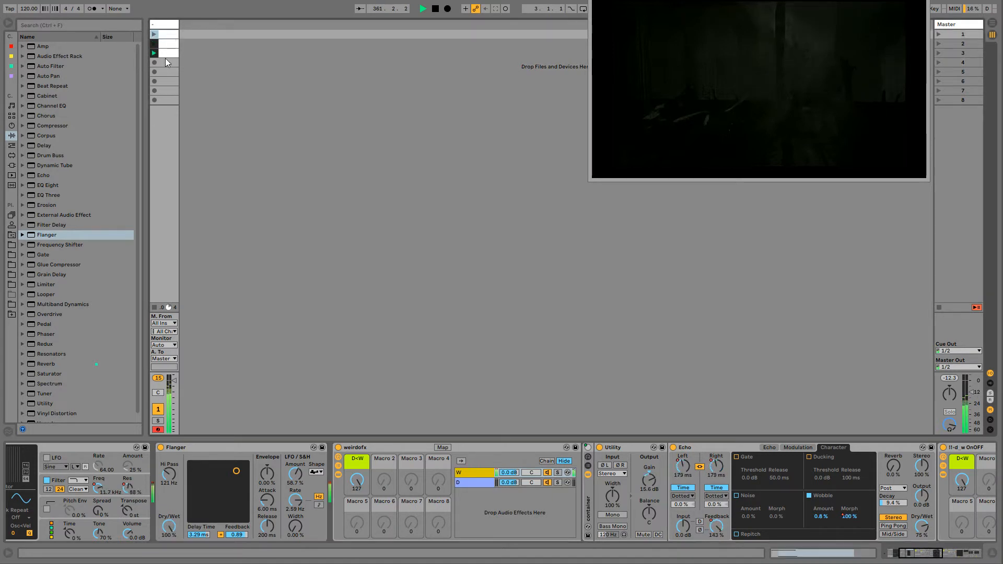
{"action": "left_click", "coordinate": [168, 53], "text": "shift"}
{"action": "key", "text": "ctrl+d"}
- Adjust the follow action time of the duplicated clips to 0 bars, 2 beats and 3 sixteenths
{"action": "double_click", "coordinate": [168, 63]}
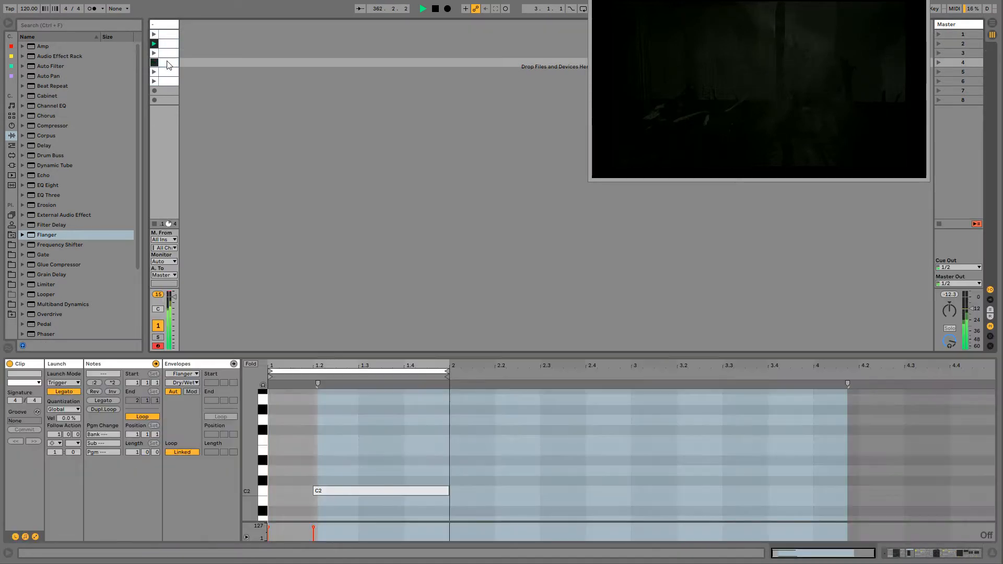
{"action": "left_click_drag", "start_coordinate": [73, 435], "coordinate": [77, 451]}
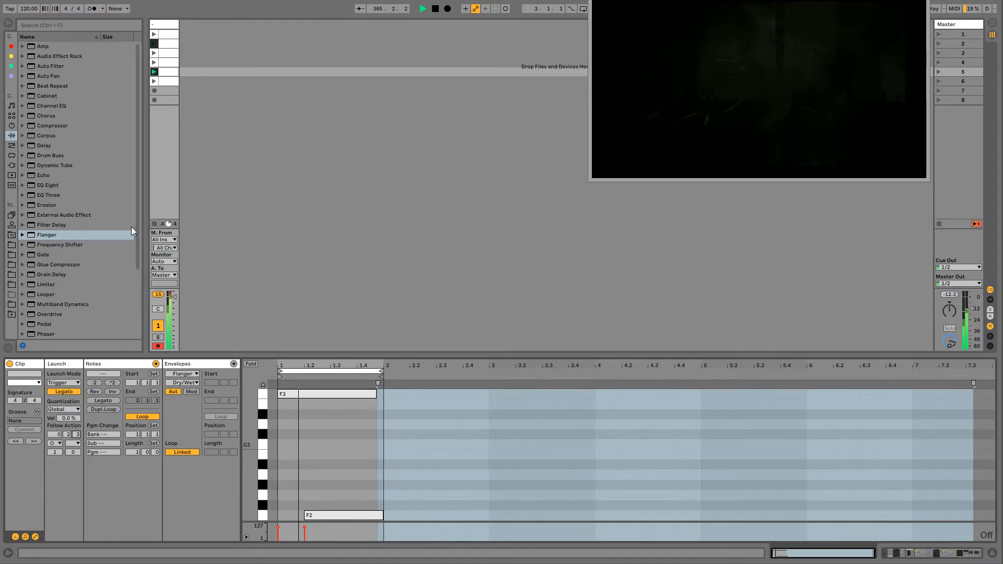
{"action": "left_click", "coordinate": [163, 82]}
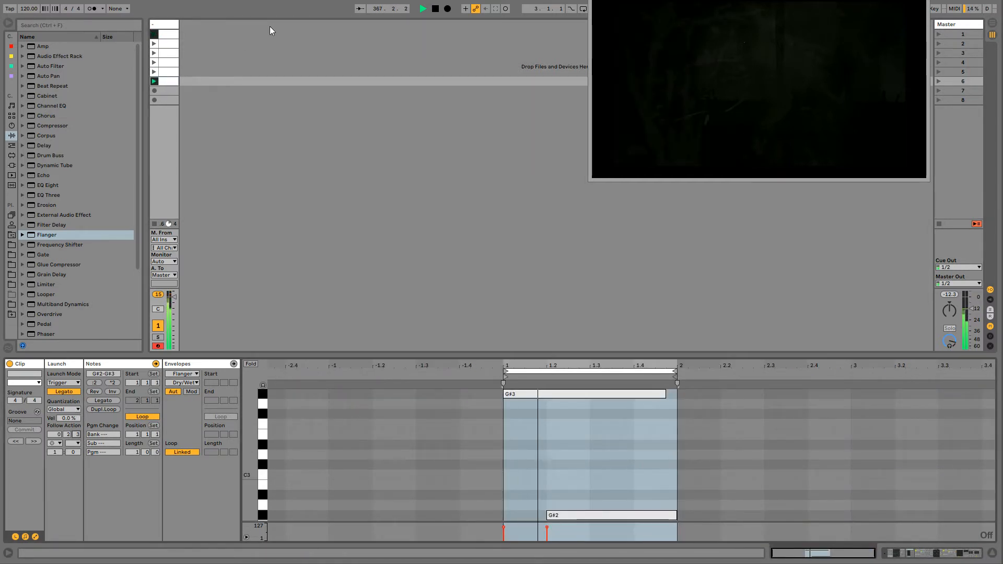
- Insert a Pitch MIDI effect before Operator in the track's device chain
{"action": "left_click", "coordinate": [169, 26]}
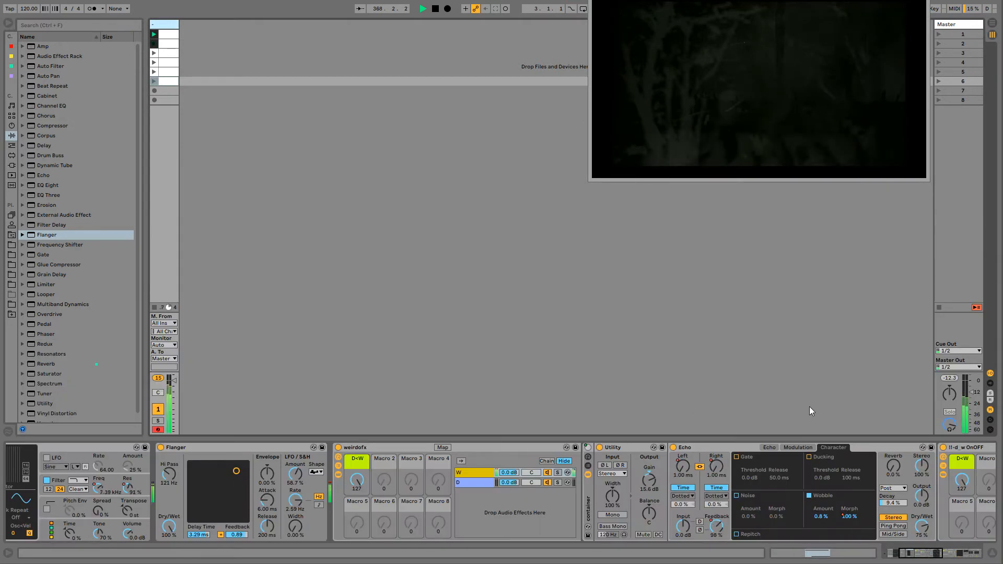
{"action": "left_click", "coordinate": [911, 556]}
{"action": "left_click_drag", "start_coordinate": [912, 556], "coordinate": [904, 556]}
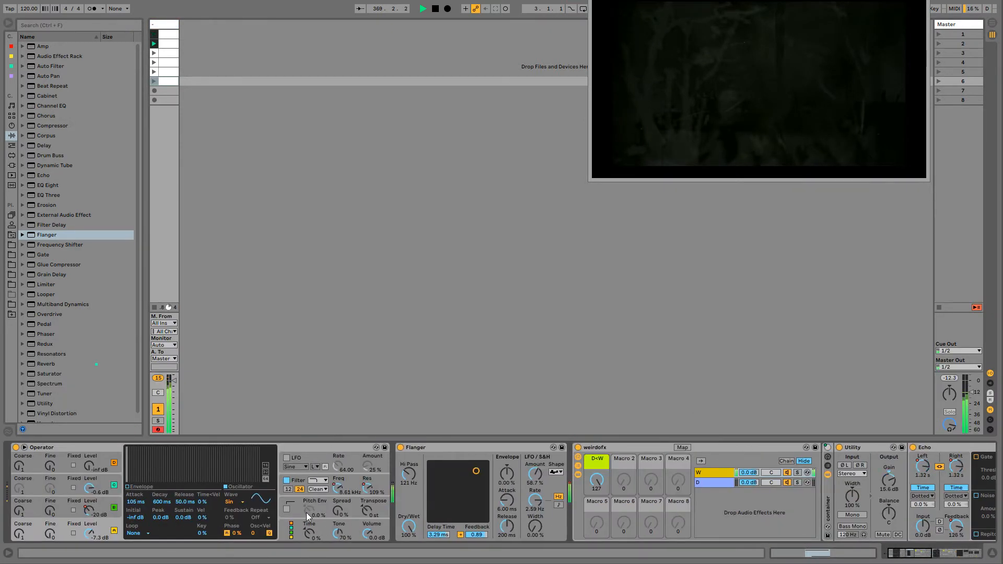
{"action": "left_click", "coordinate": [11, 145]}
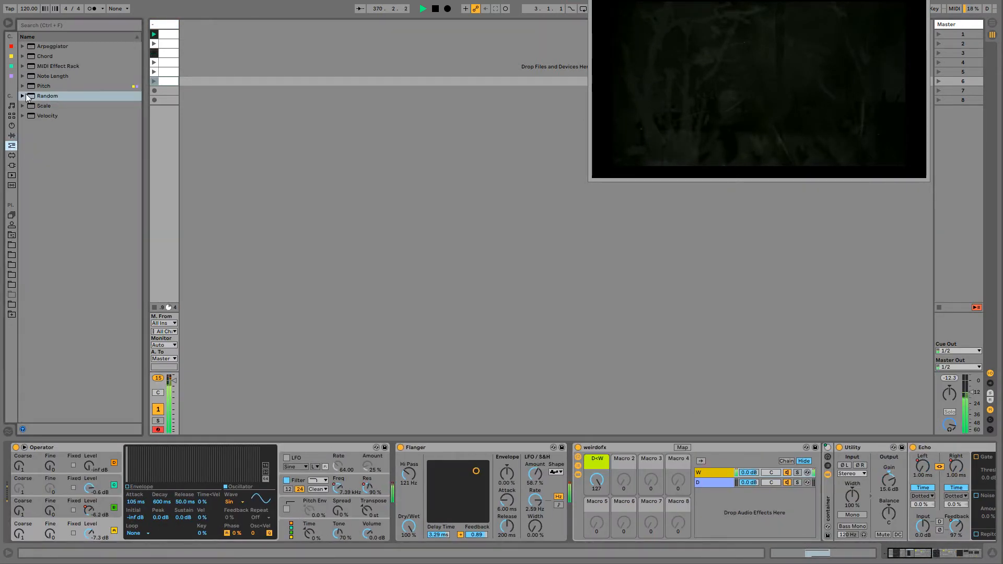
{"action": "left_click_drag", "start_coordinate": [39, 86], "coordinate": [18, 470]}
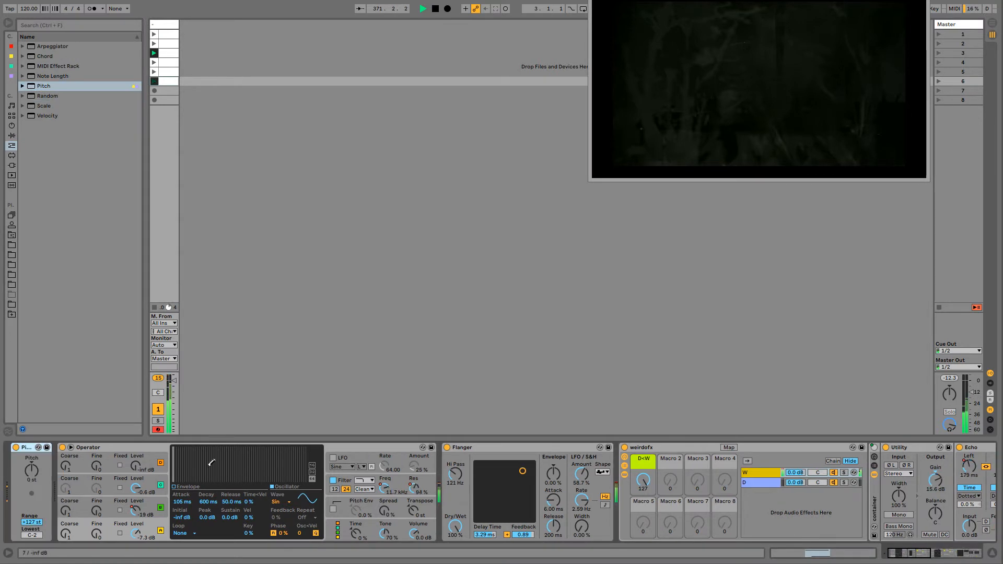
- Record changes to Operator's oscillator C level and Pitch values of +24 and -12 semitones into the looping clips
{"action": "left_click_drag", "start_coordinate": [141, 487], "coordinate": [141, 483]}
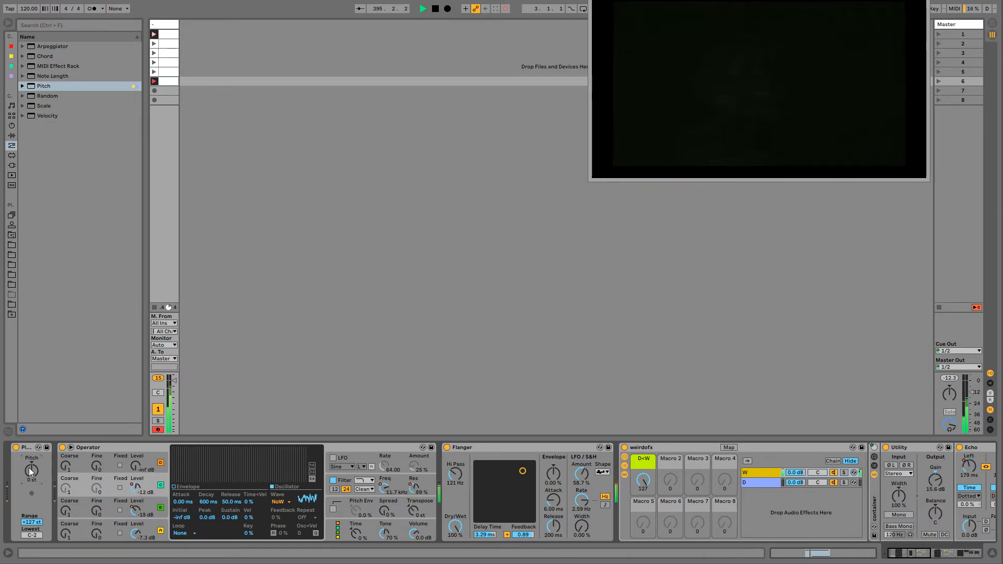
{"action": "type", "text": "24"}
{"action": "key", "text": "Return"}
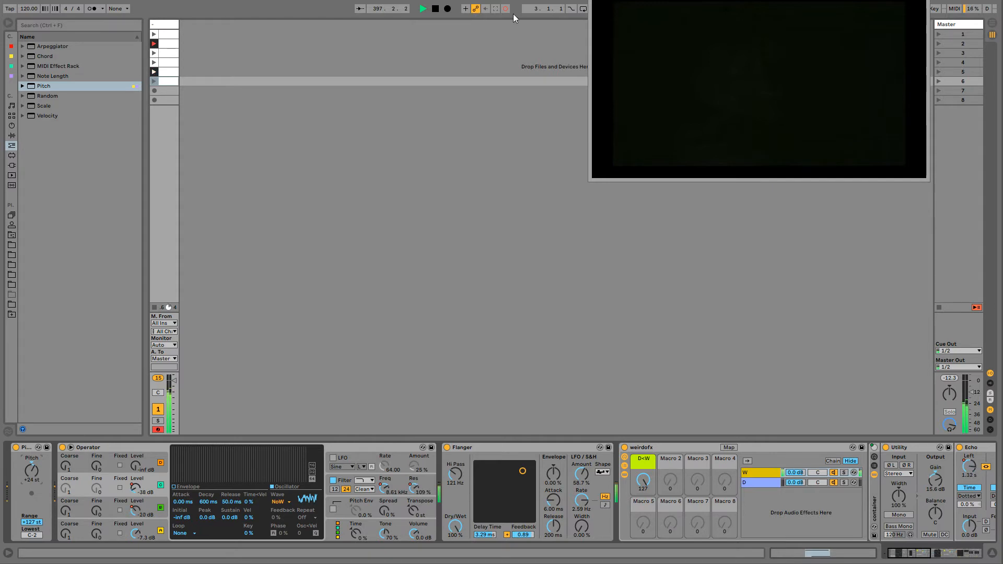
{"action": "left_click", "coordinate": [30, 478]}
{"action": "type", "text": "-12"}
{"action": "key", "text": "Return"}
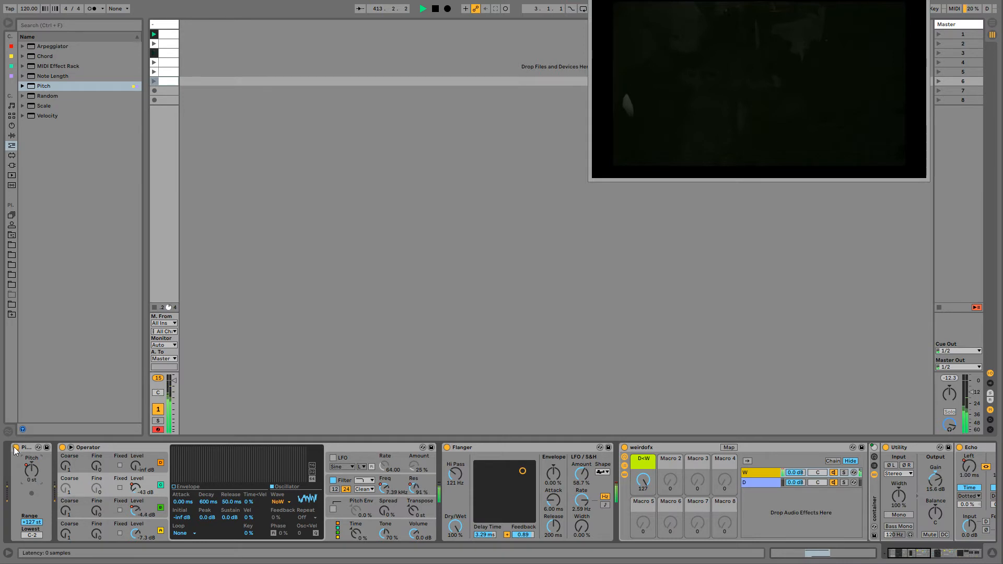
- Compare the drone with and without the Pitch effect by switching it off and on repeatedly, leaving it on
{"action": "left_click", "coordinate": [28, 450]}
{"action": "left_click", "coordinate": [16, 449]}
{"action": "left_click", "coordinate": [16, 448]}
{"action": "left_click", "coordinate": [16, 449]}
{"action": "left_click", "coordinate": [17, 448]}
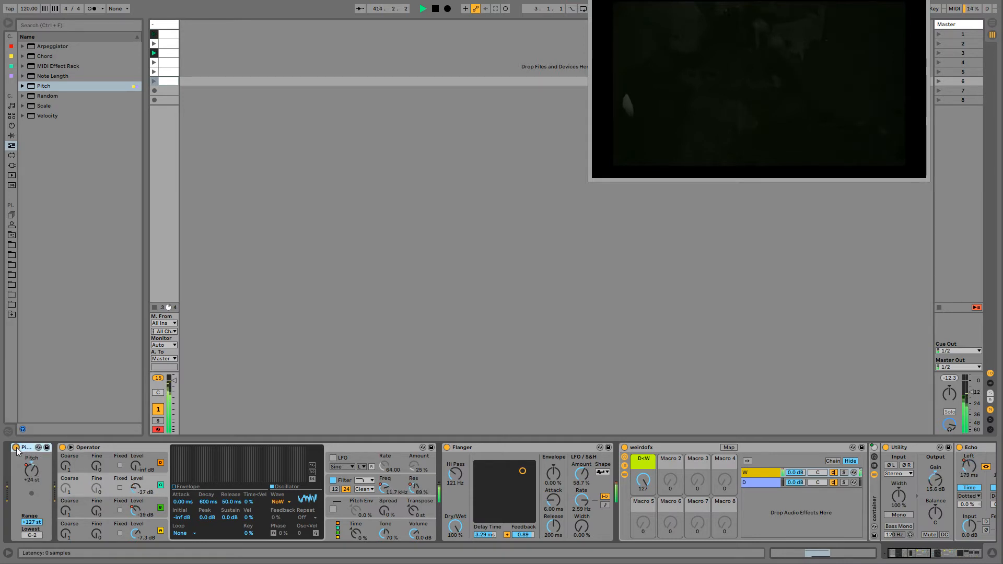
{"action": "left_click", "coordinate": [16, 448]}
{"action": "left_click", "coordinate": [16, 448]}
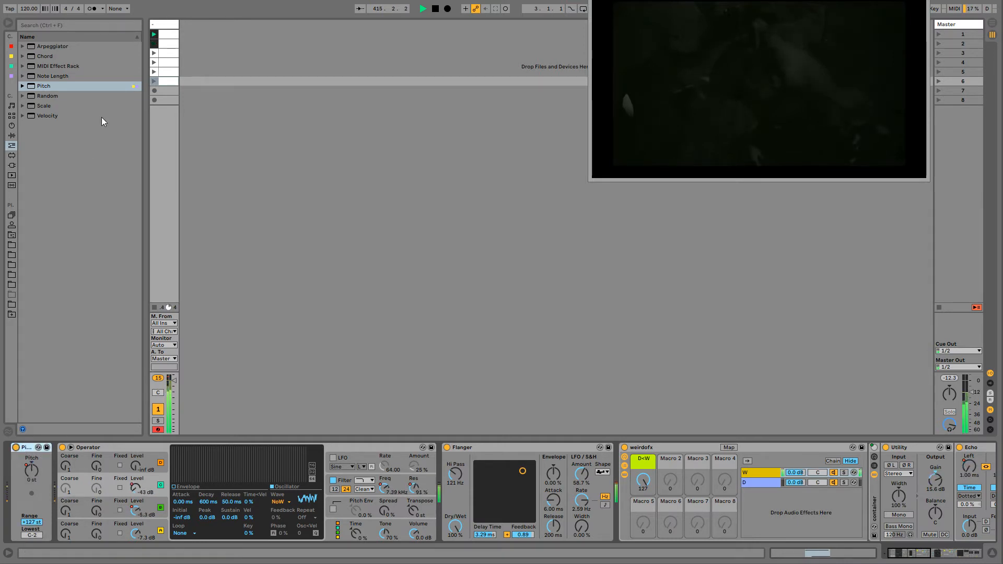
{"action": "left_click", "coordinate": [16, 448]}
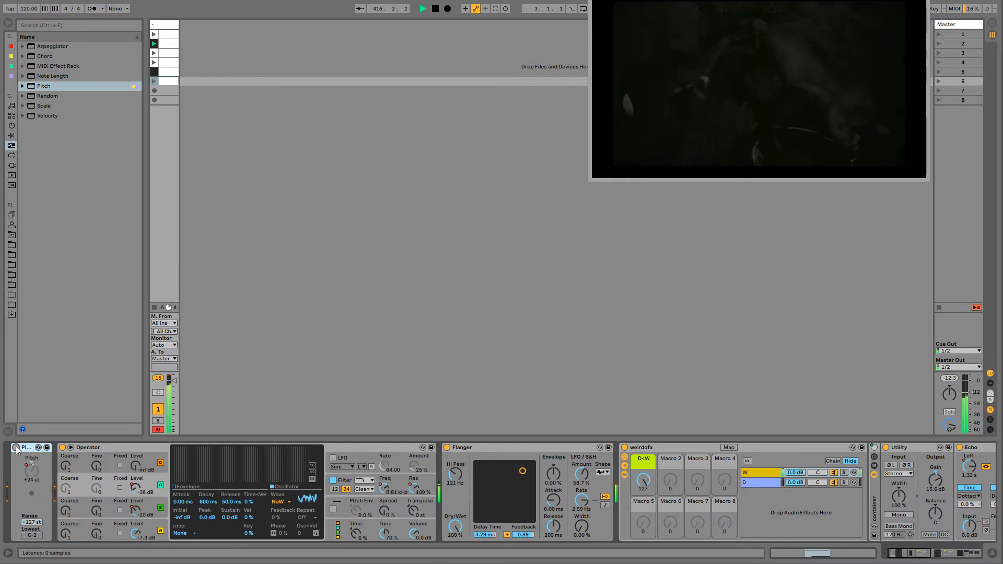
{"action": "left_click", "coordinate": [16, 448]}
{"action": "left_click", "coordinate": [16, 448]}
{"action": "left_click", "coordinate": [16, 449]}
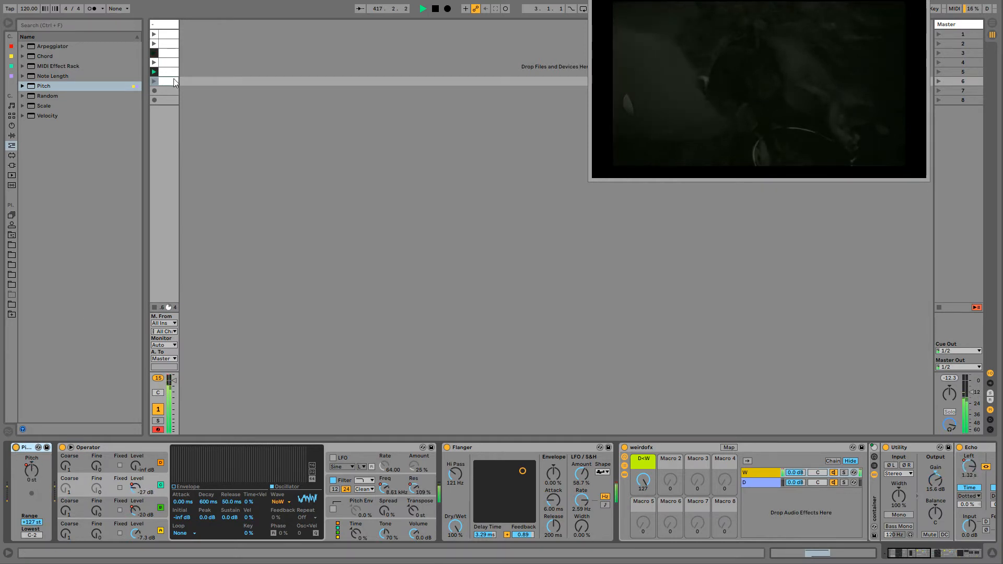
- Add a second Pitch effect at +12 st and give oscillator C's envelope 1.85 ms attack, 32.1 ms decay and -32 dB sustain
{"action": "left_click_drag", "start_coordinate": [25, 89], "coordinate": [87, 472]}
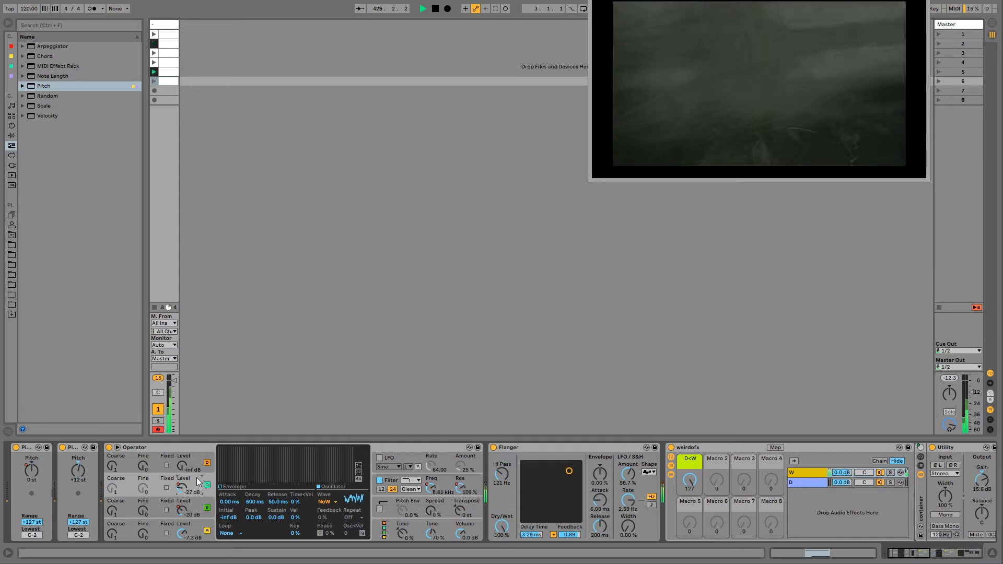
{"action": "left_click", "coordinate": [236, 486]}
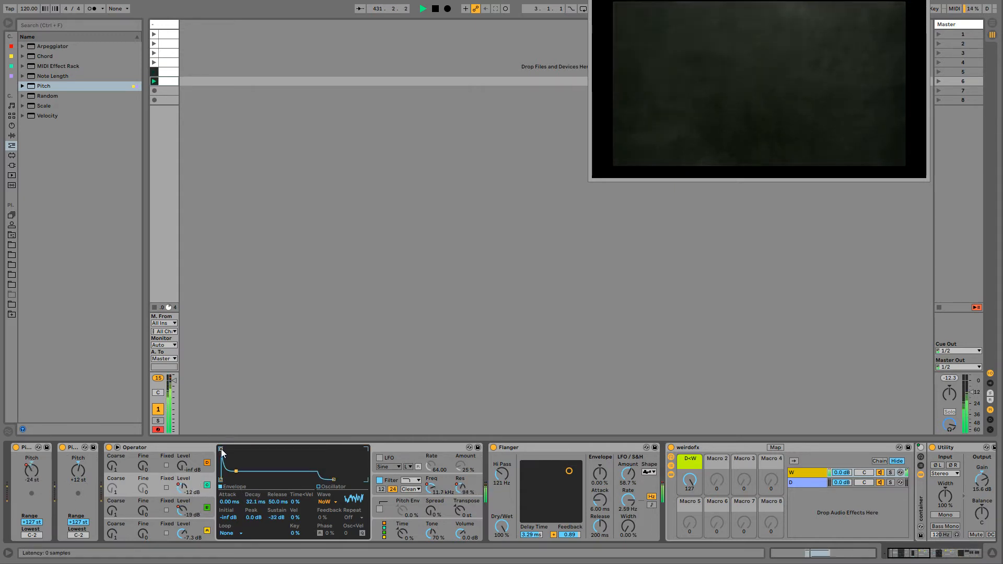
{"action": "left_click_drag", "start_coordinate": [221, 449], "coordinate": [235, 449]}
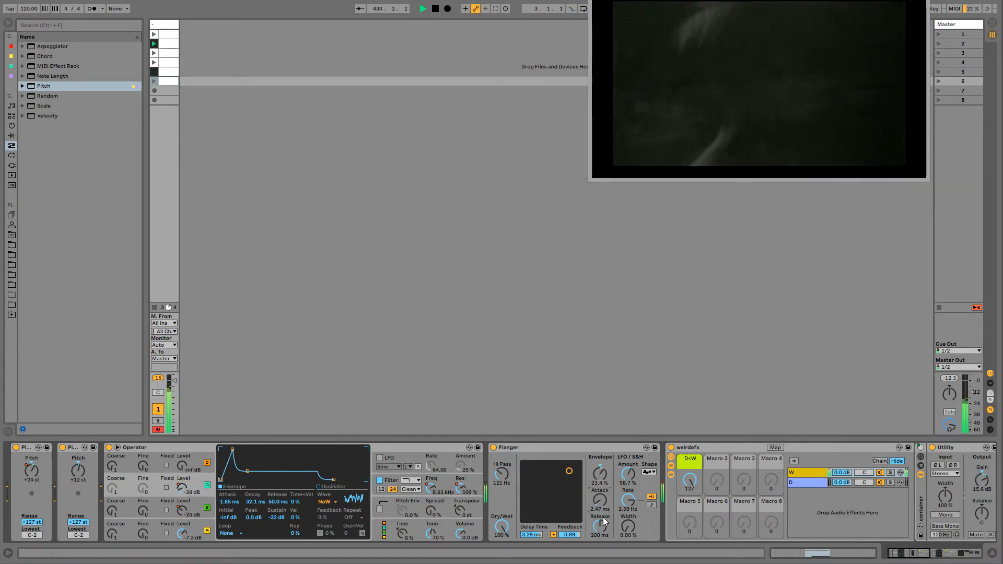
- Adjust the Flanger to 19.0% envelope amount, 4.61 ms attack, 149 ms release, 1.00 ms delay time and 0.46 feedback
{"action": "left_click_drag", "start_coordinate": [502, 474], "coordinate": [503, 439]}
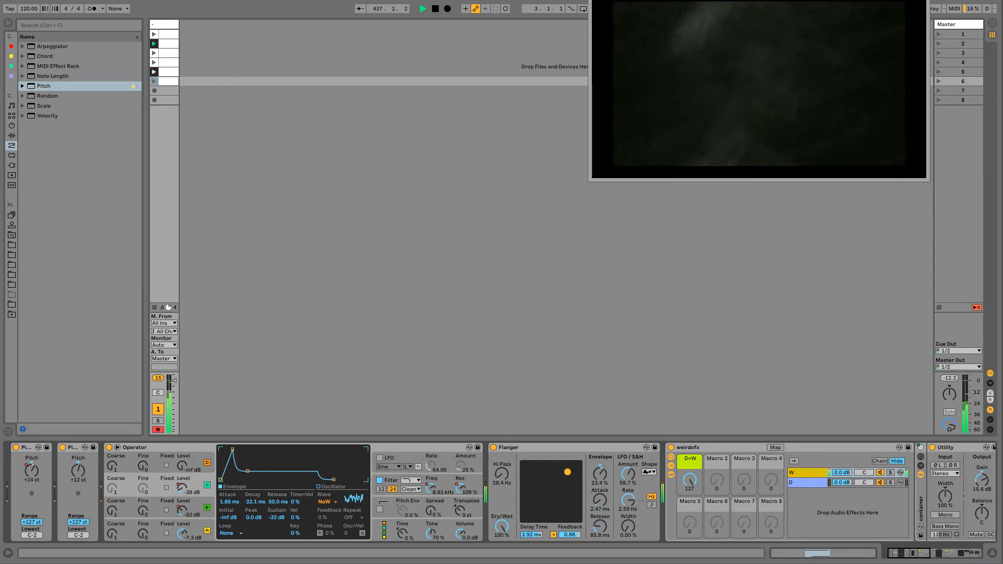
{"action": "left_click_drag", "start_coordinate": [600, 483], "coordinate": [552, 481]}
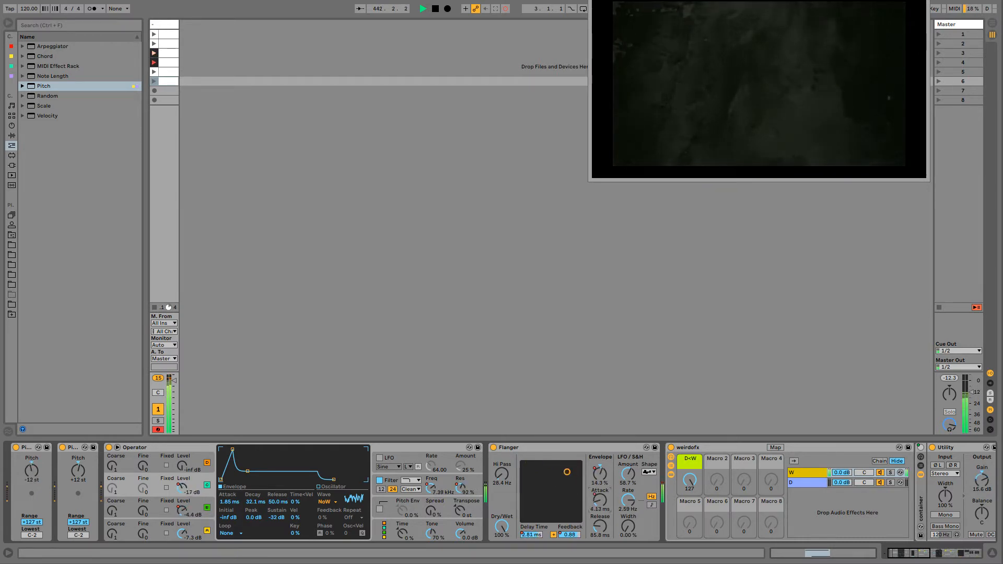
{"action": "left_click_drag", "start_coordinate": [600, 501], "coordinate": [600, 490]}
{"action": "left_click_drag", "start_coordinate": [603, 531], "coordinate": [603, 521]}
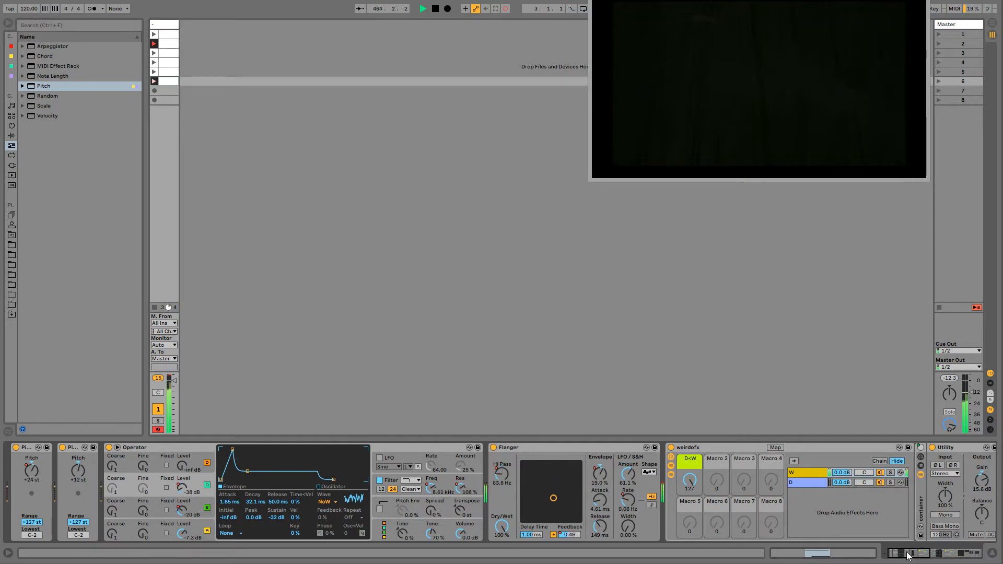
{"action": "left_click_drag", "start_coordinate": [908, 556], "coordinate": [878, 557]}
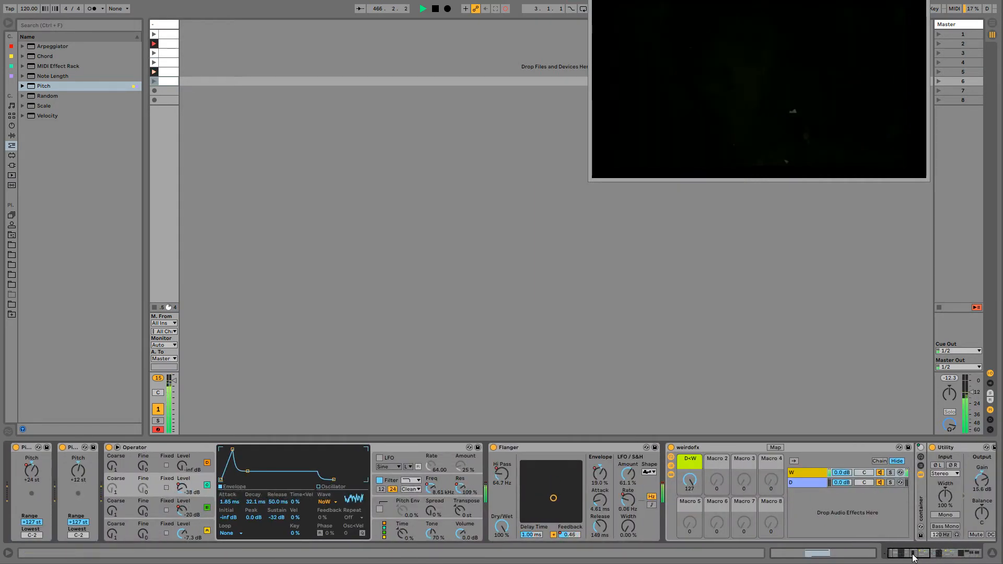
- Adjust the Auto Pan's amount and rate and the D+W macro of the d_w OnOFF rack while the clips loop
{"action": "left_click_drag", "start_coordinate": [913, 557], "coordinate": [966, 557]}
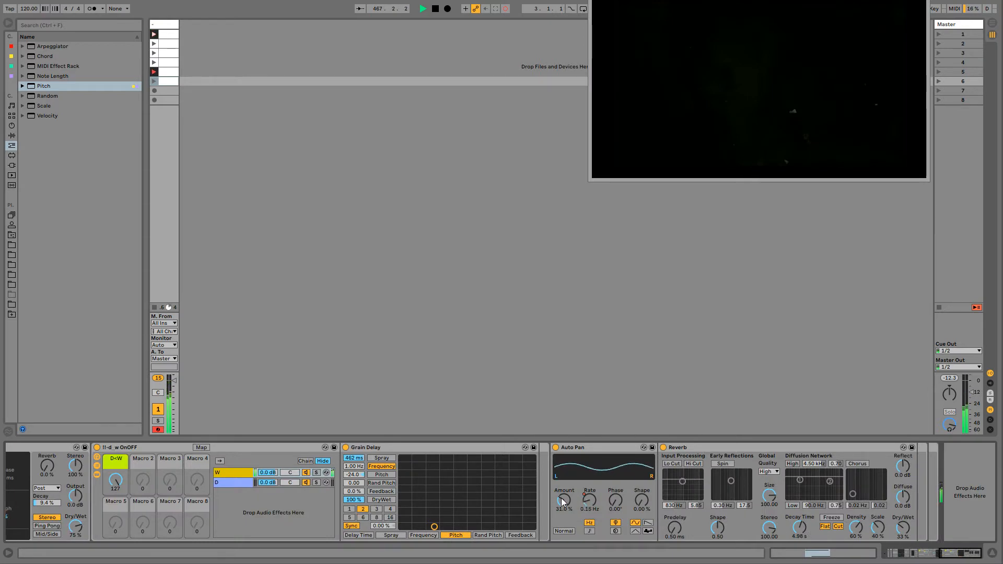
{"action": "mouse_move", "coordinate": [562, 503]}
{"action": "left_mouse_down"}
{"action": "mouse_move", "coordinate": [563, 465]}
{"action": "mouse_move", "coordinate": [563, 505]}
{"action": "left_mouse_up"}
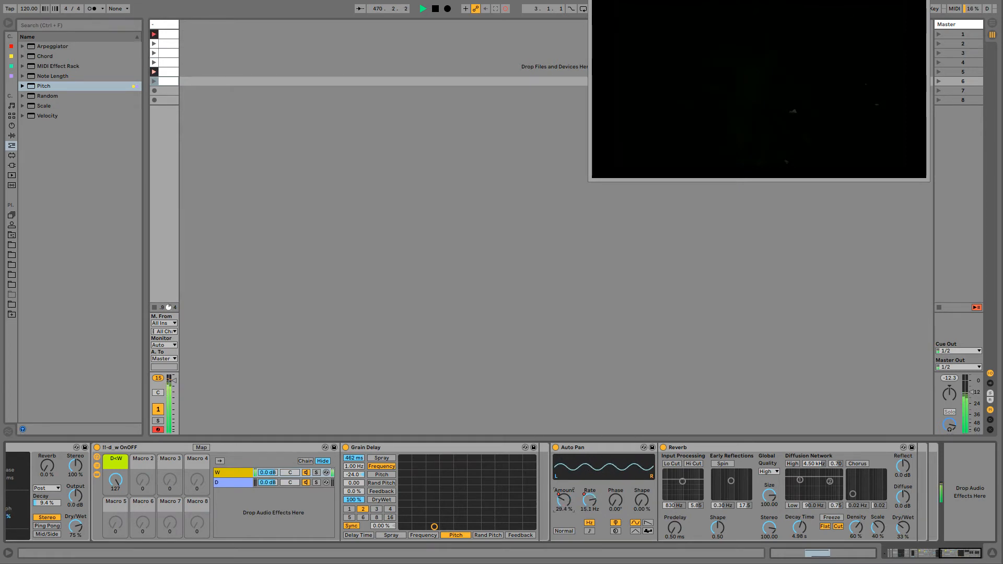
{"action": "left_click_drag", "start_coordinate": [115, 479], "coordinate": [115, 530]}
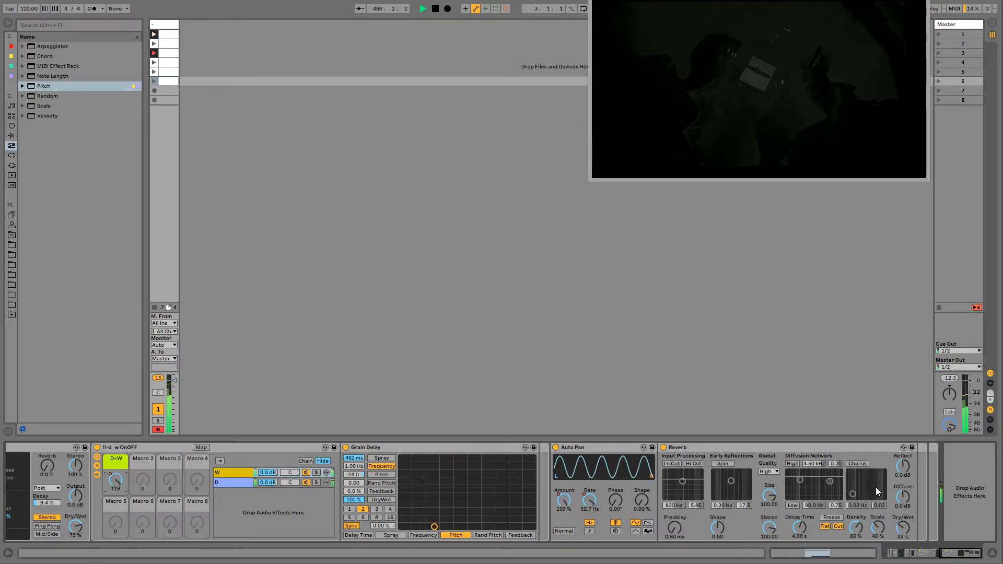
{"action": "mouse_move", "coordinate": [947, 555]}
{"action": "left_mouse_down"}
{"action": "mouse_move", "coordinate": [914, 558]}
{"action": "mouse_move", "coordinate": [942, 556]}
{"action": "left_mouse_up"}
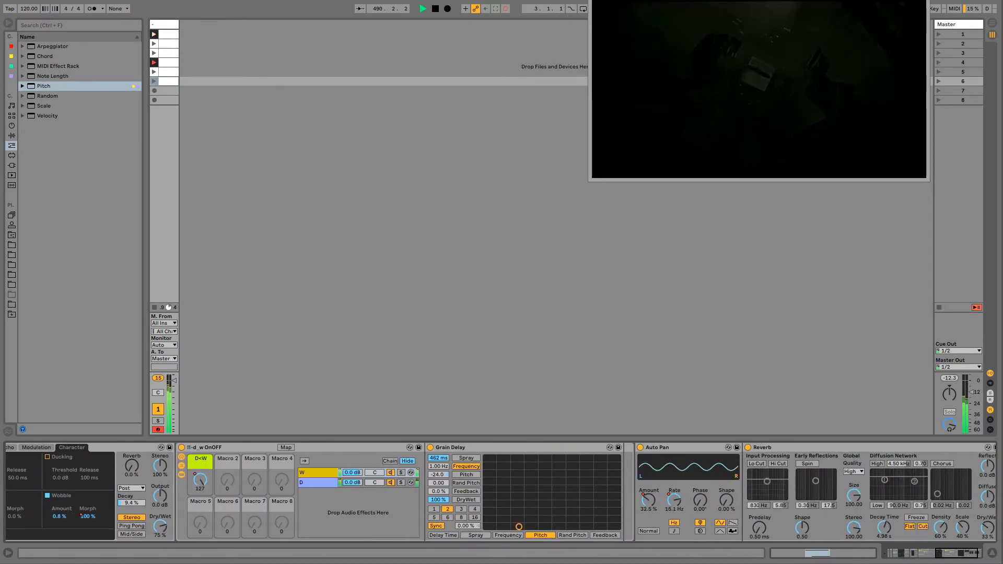
{"action": "left_click_drag", "start_coordinate": [925, 555], "coordinate": [877, 559]}
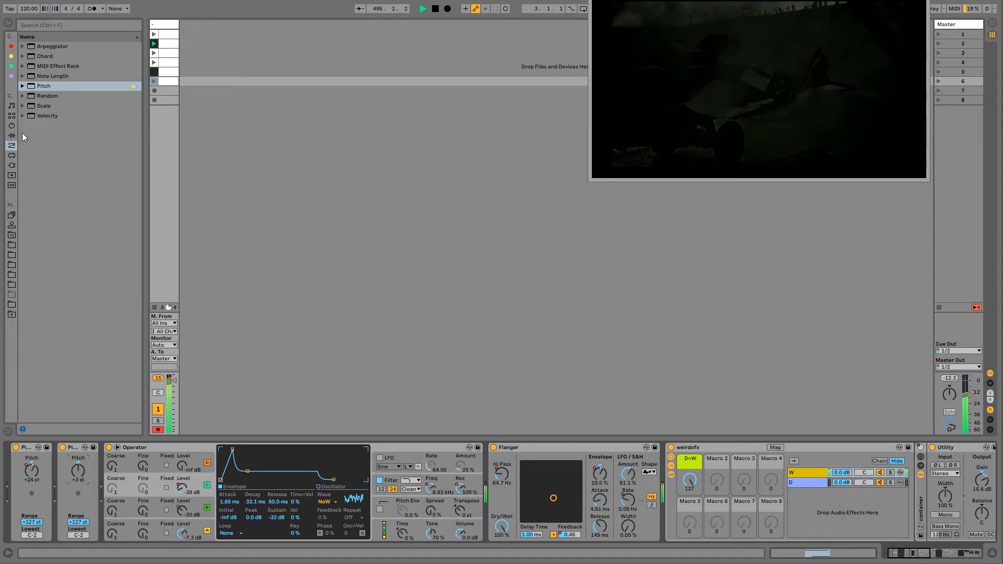
- Add a new MIDI track and move the drone track's second Pitch effect, at +3 st, onto it
{"action": "left_click", "coordinate": [77, 447]}
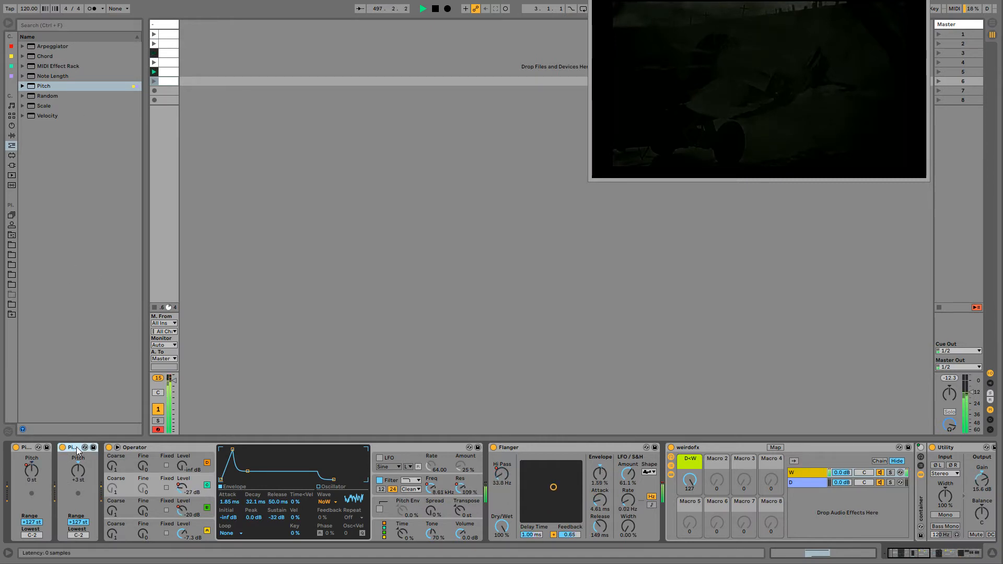
{"action": "left_click", "coordinate": [166, 25]}
{"action": "key", "text": "ctrl+shift+t"}
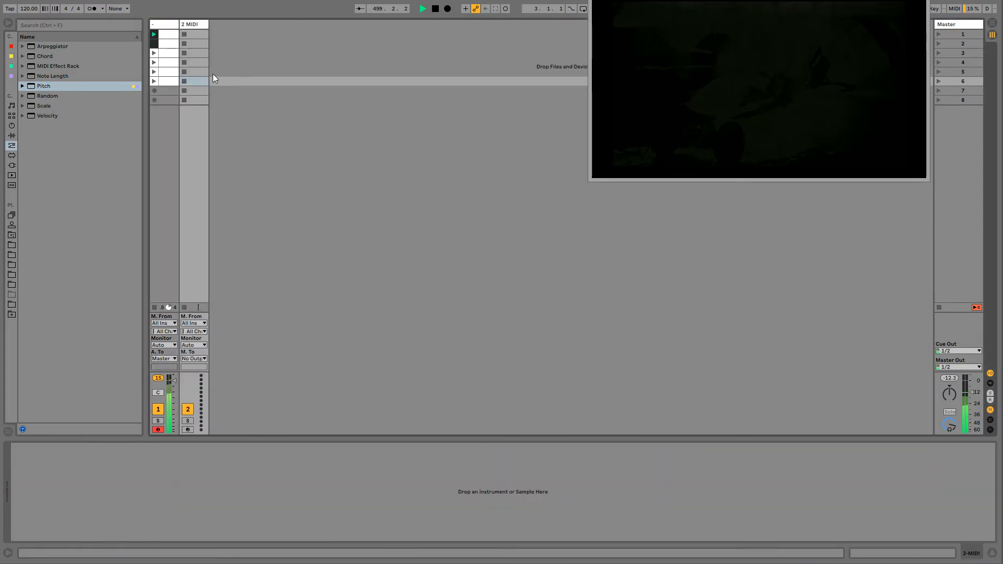
{"action": "left_click", "coordinate": [166, 28]}
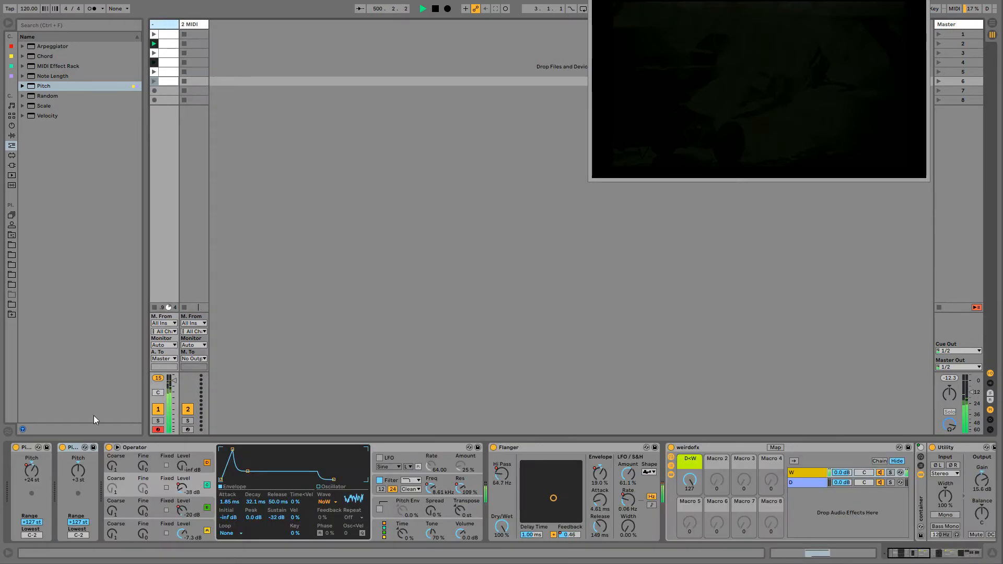
{"action": "left_click_drag", "start_coordinate": [199, 79], "coordinate": [192, 25]}
{"action": "left_click", "coordinate": [166, 25]}
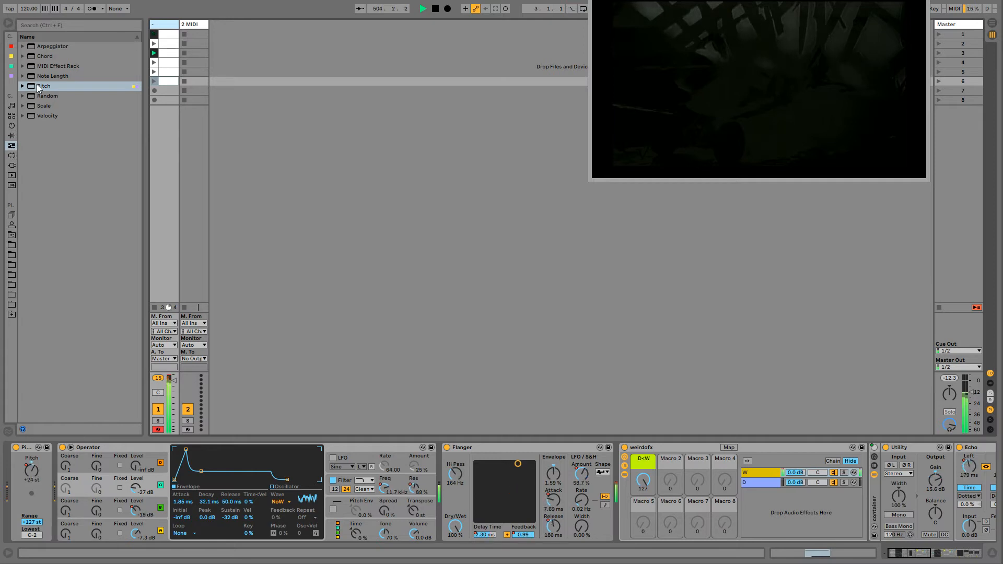
- Create an empty MIDI Effect Rack before Operator by grouping a new Pitch effect and deleting it from the rack
{"action": "left_click_drag", "start_coordinate": [39, 87], "coordinate": [72, 446]}
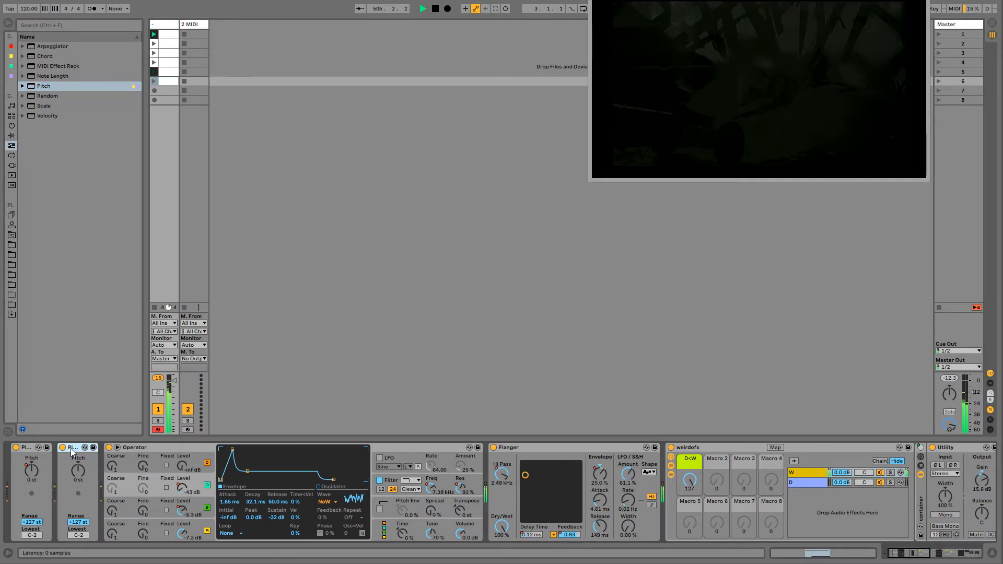
{"action": "key", "text": "ctrl+g"}
{"action": "key", "text": "Delete"}
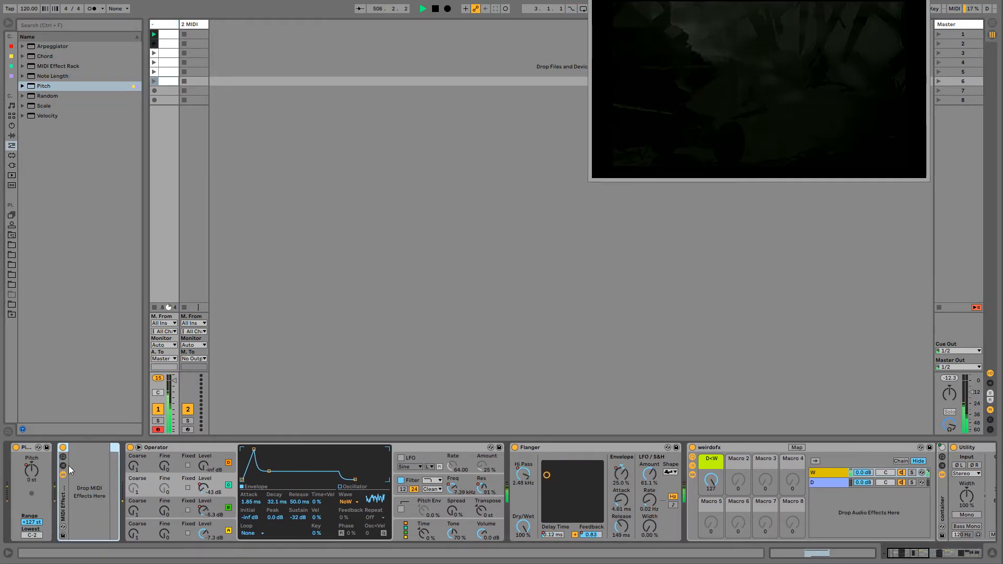
- Rename the MIDI Effect Rack as midifeed and show its macros and chain list
{"action": "left_click", "coordinate": [63, 457]}
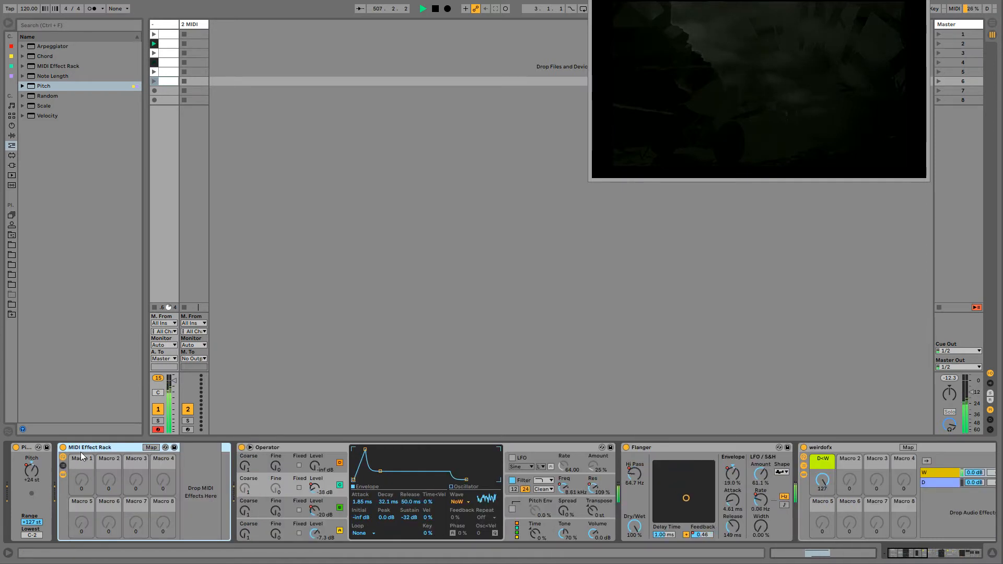
{"action": "key", "text": "ctrl+r"}
{"action": "type", "text": "midifeed"}
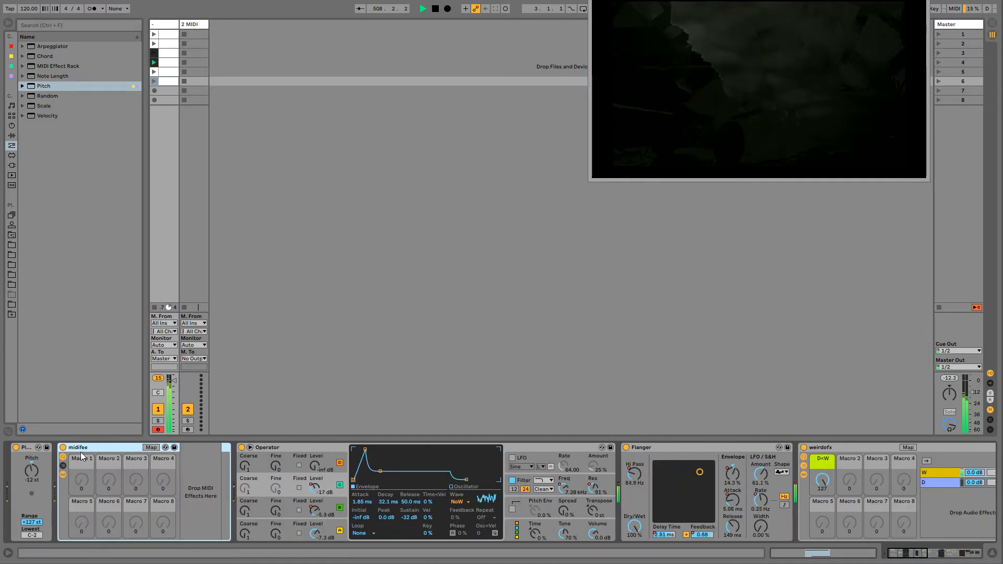
{"action": "key", "text": "Return"}
{"action": "left_click", "coordinate": [63, 465]}
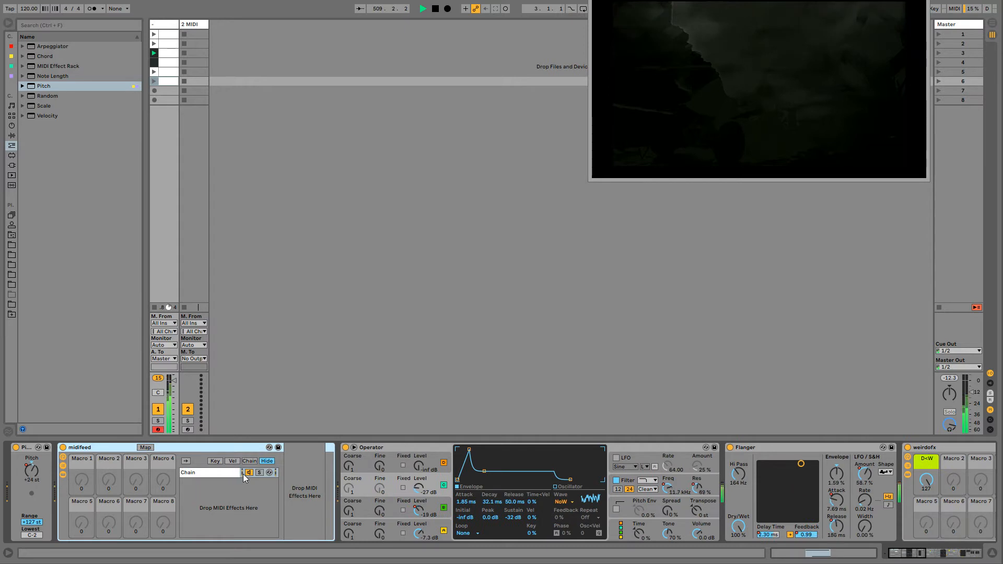
- Feed the new MIDI track from the drone track's midifeed chain, Post FX, and set its monitoring to In
{"action": "left_click", "coordinate": [193, 25]}
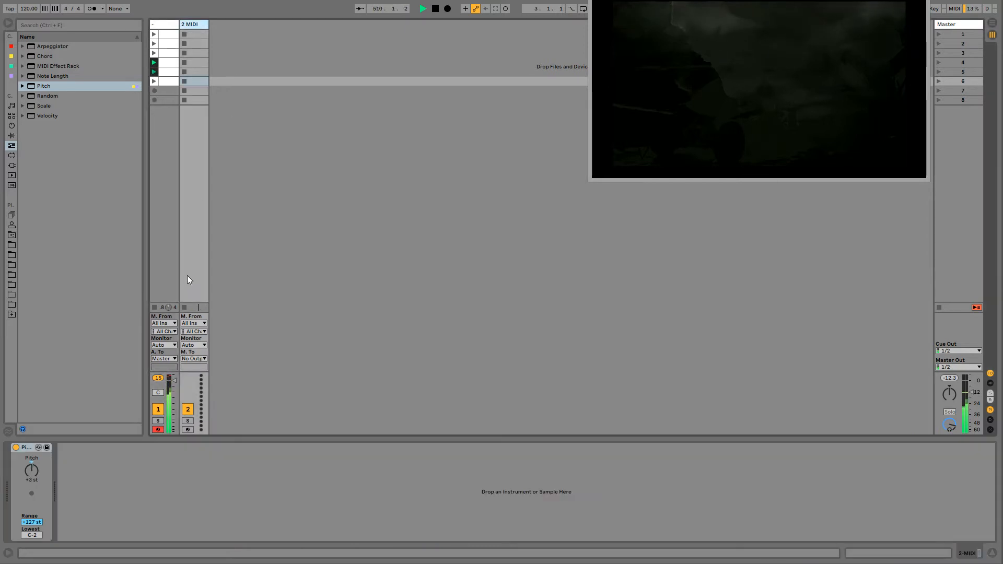
{"action": "left_click", "coordinate": [194, 325]}
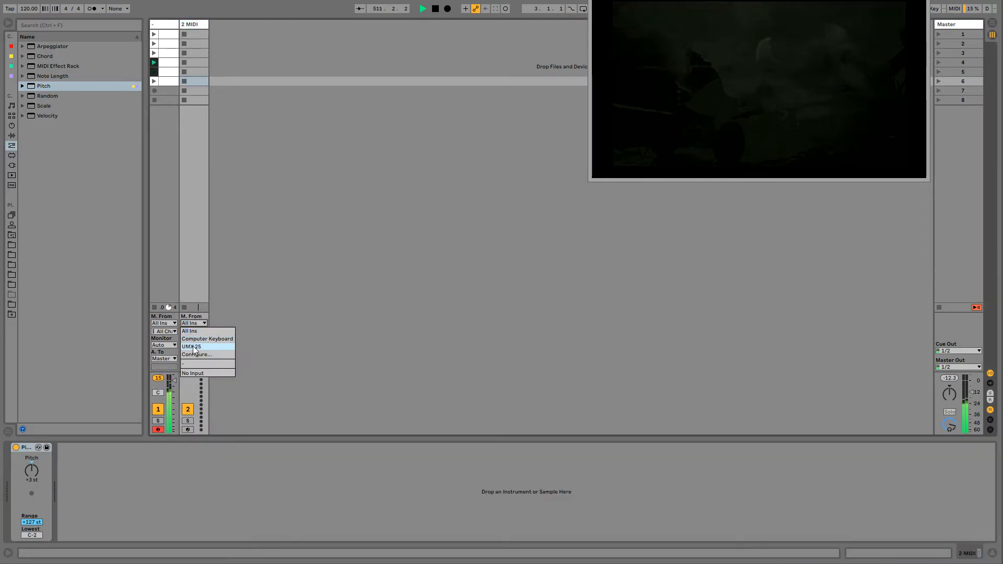
{"action": "left_click", "coordinate": [193, 365]}
{"action": "left_click", "coordinate": [194, 331]}
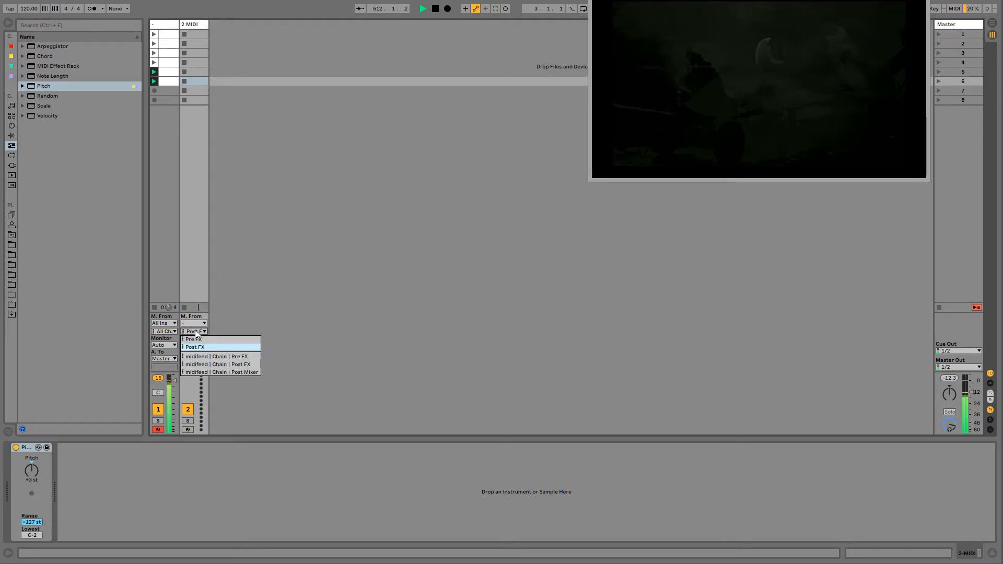
{"action": "left_click", "coordinate": [204, 364]}
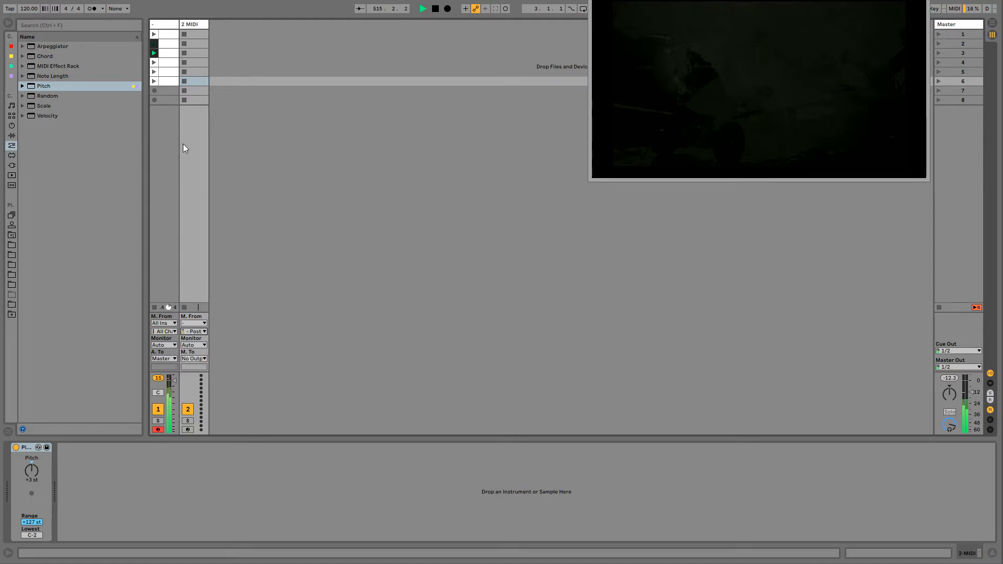
{"action": "left_click", "coordinate": [204, 345]}
{"action": "left_click", "coordinate": [197, 349]}
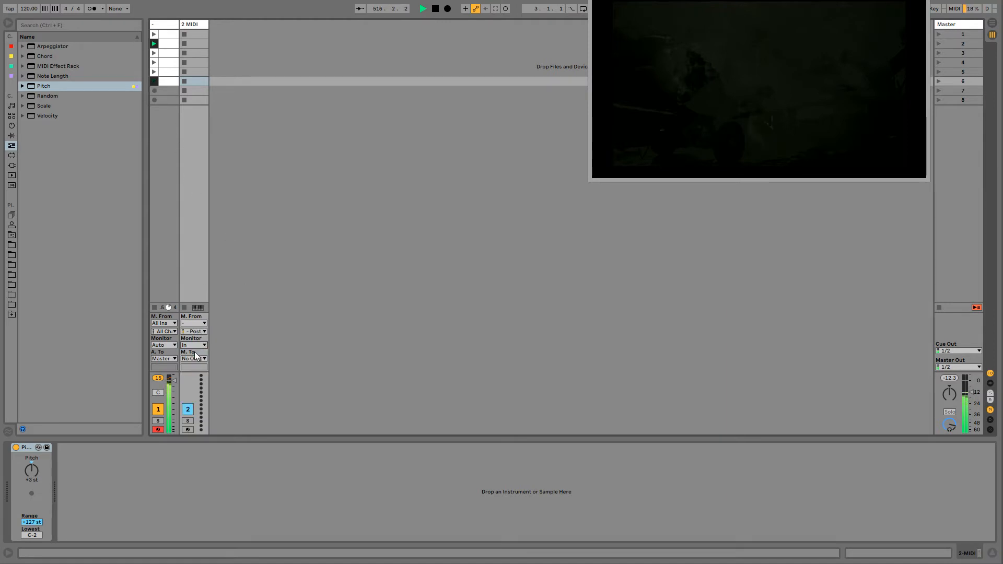
- Route the new MIDI track's output to Operator on the drone track and deactivate the midifeed chain
{"action": "left_click", "coordinate": [171, 240]}
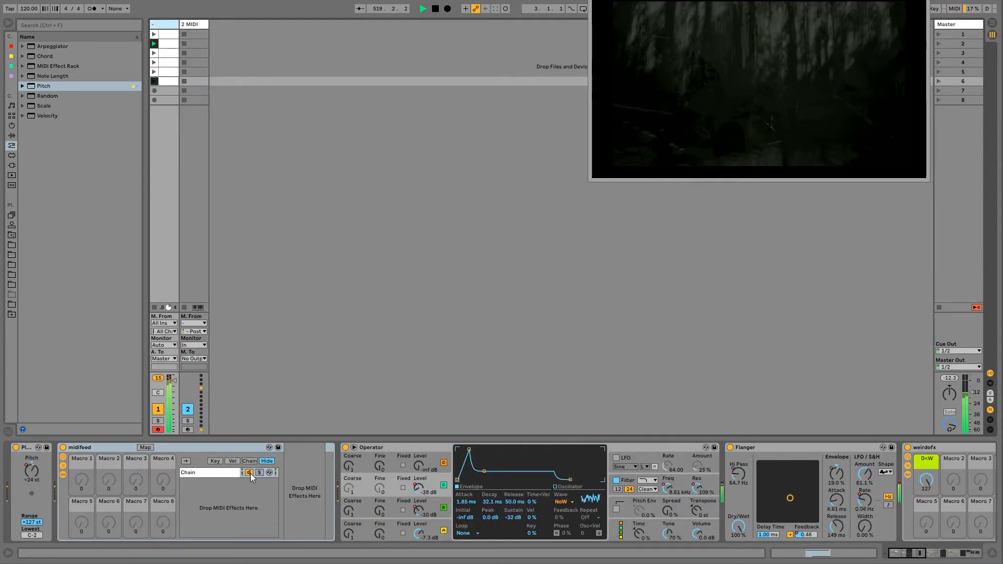
{"action": "left_click", "coordinate": [198, 360]}
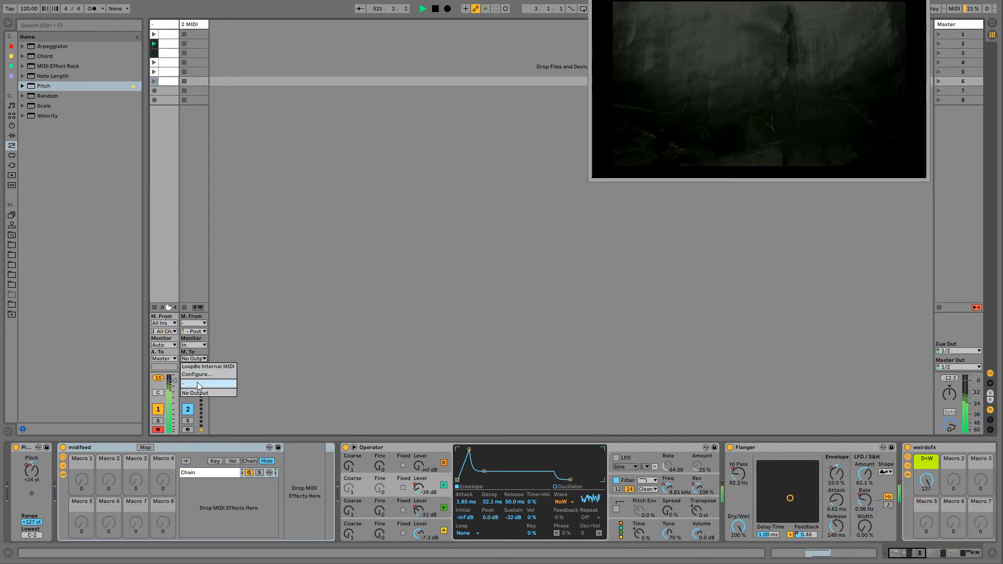
{"action": "left_click", "coordinate": [196, 380]}
{"action": "left_click", "coordinate": [196, 367]}
{"action": "left_click", "coordinate": [194, 366]}
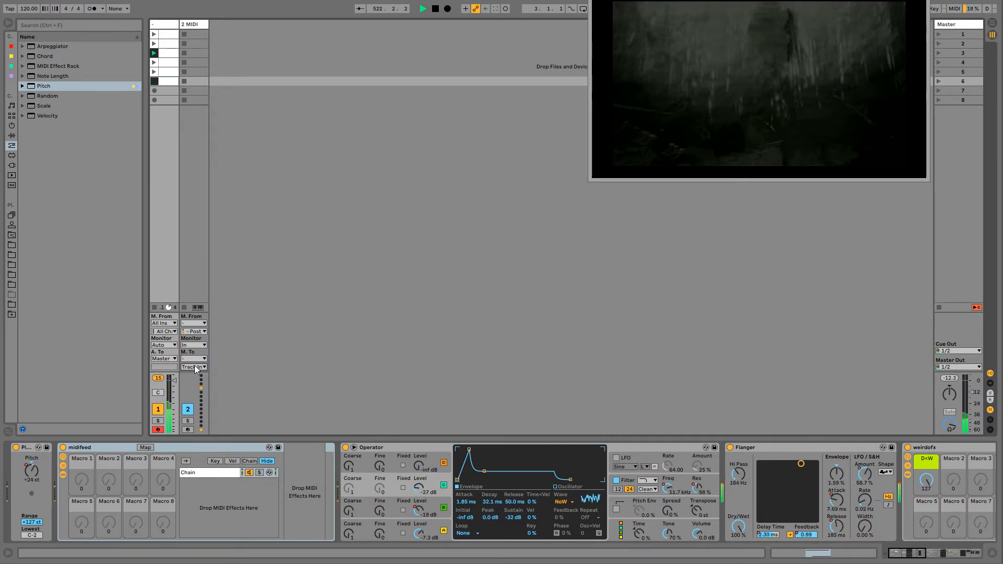
{"action": "left_click", "coordinate": [196, 367]}
{"action": "left_click", "coordinate": [197, 384]}
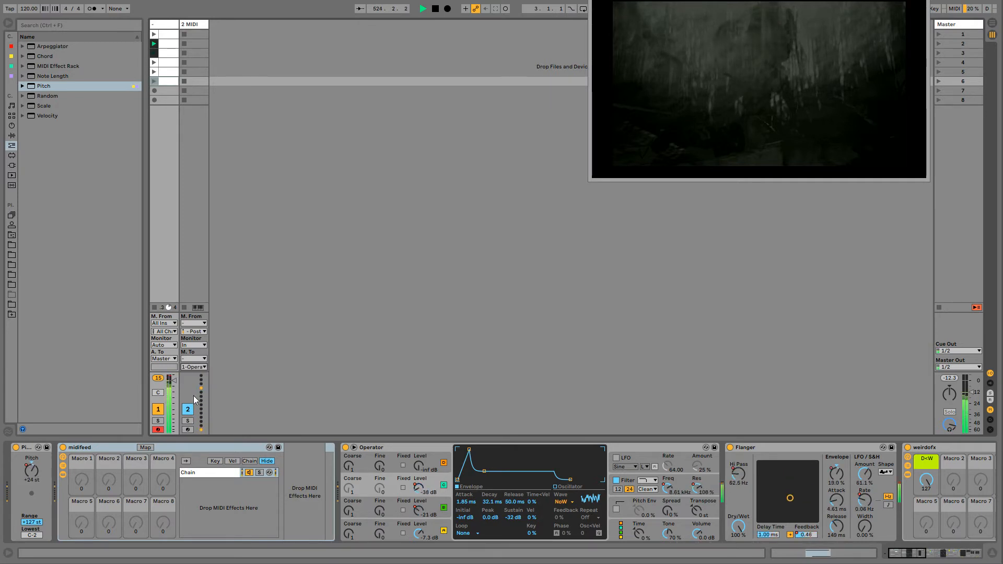
{"action": "left_click", "coordinate": [249, 473]}
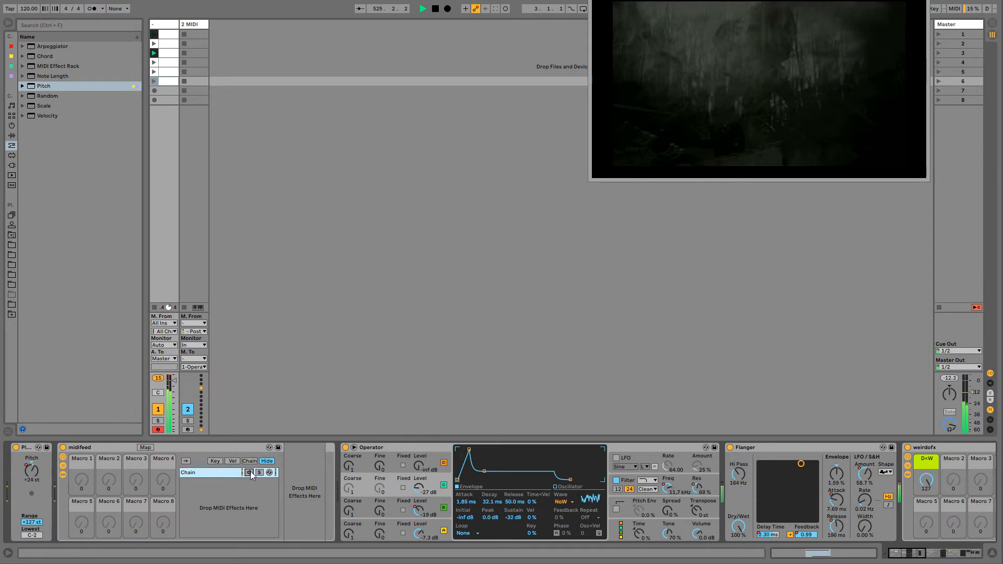
- Rename the new MIDI track as midi fx
{"action": "left_click", "coordinate": [186, 26]}
{"action": "key", "text": "ctrl+r"}
{"action": "type", "text": "mid"}
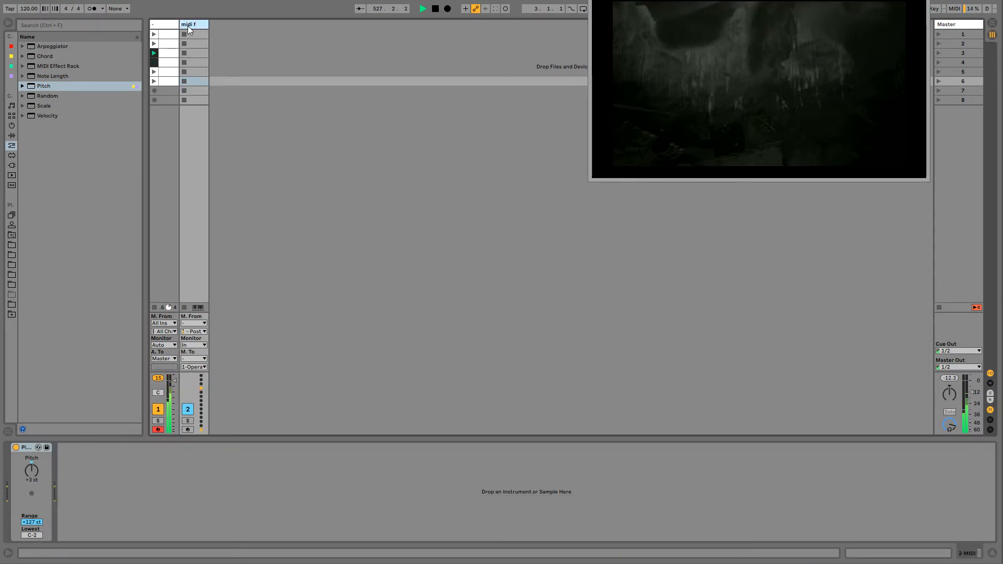
- Review the MIDI path from the midifeed rack through the midi fx track back to Operator
{"action": "left_click", "coordinate": [168, 26]}
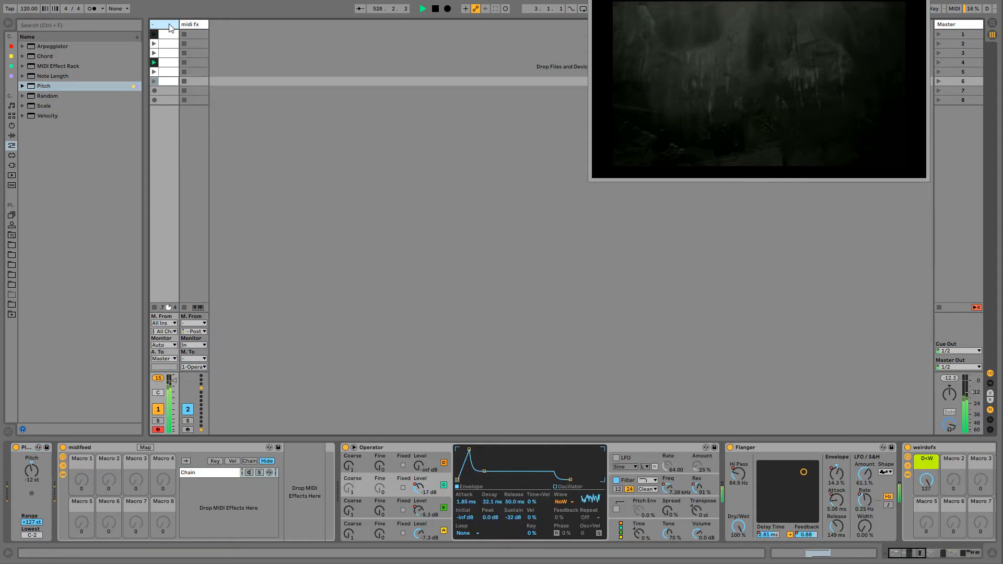
{"action": "left_click", "coordinate": [83, 447]}
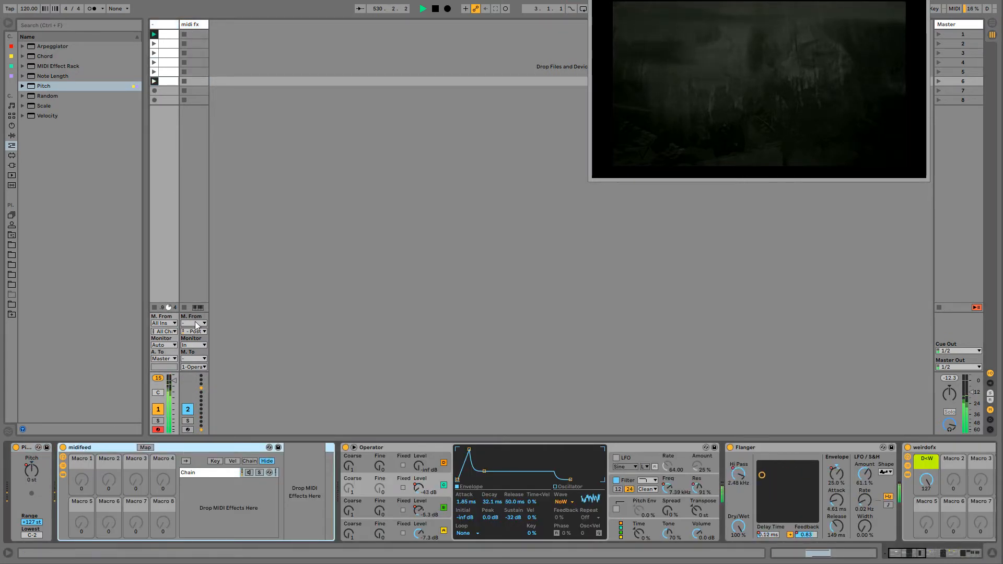
{"action": "left_click", "coordinate": [190, 24]}
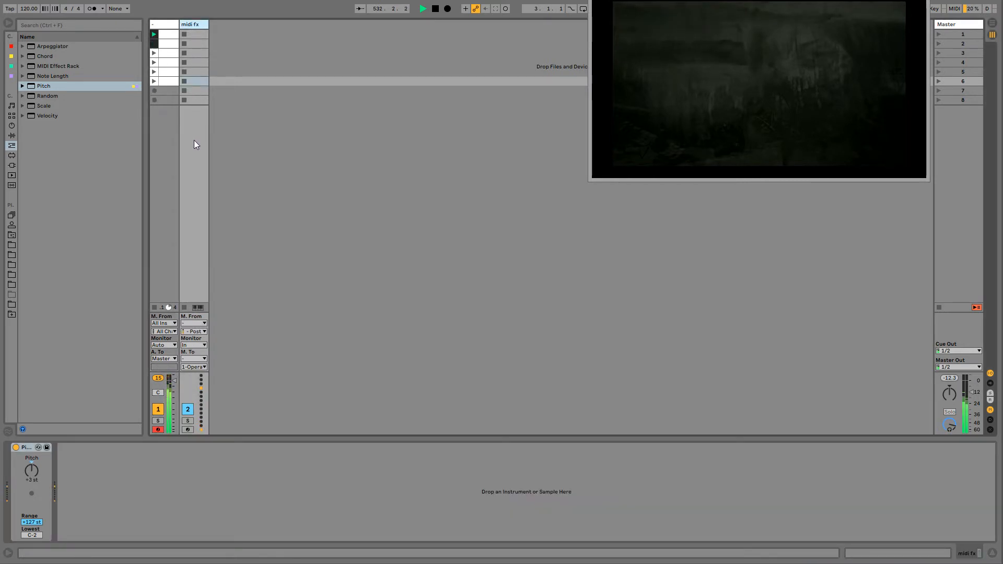
{"action": "left_click", "coordinate": [192, 35]}
{"action": "left_click", "coordinate": [194, 72]}
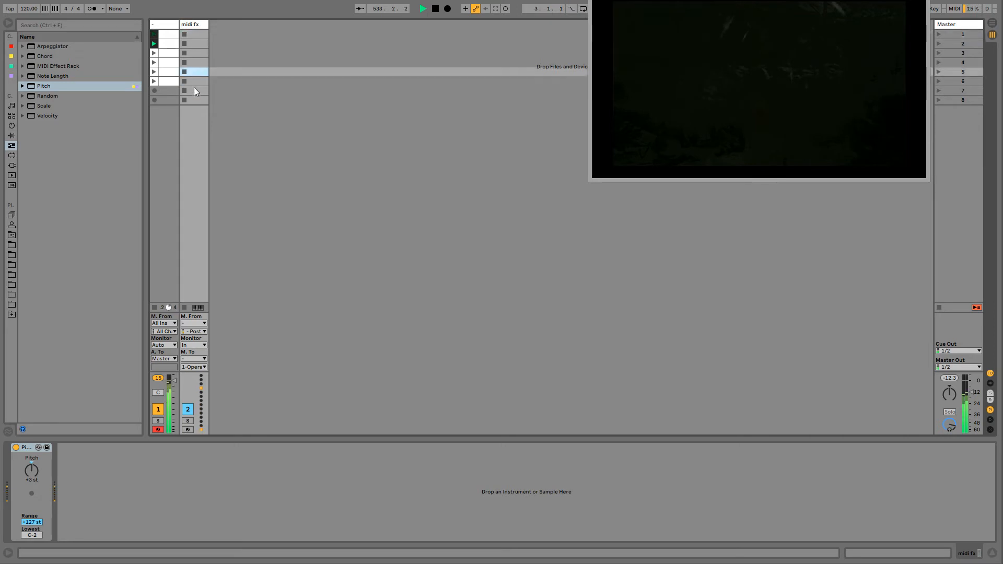
{"action": "left_click", "coordinate": [194, 90]}
{"action": "left_click", "coordinate": [171, 25]}
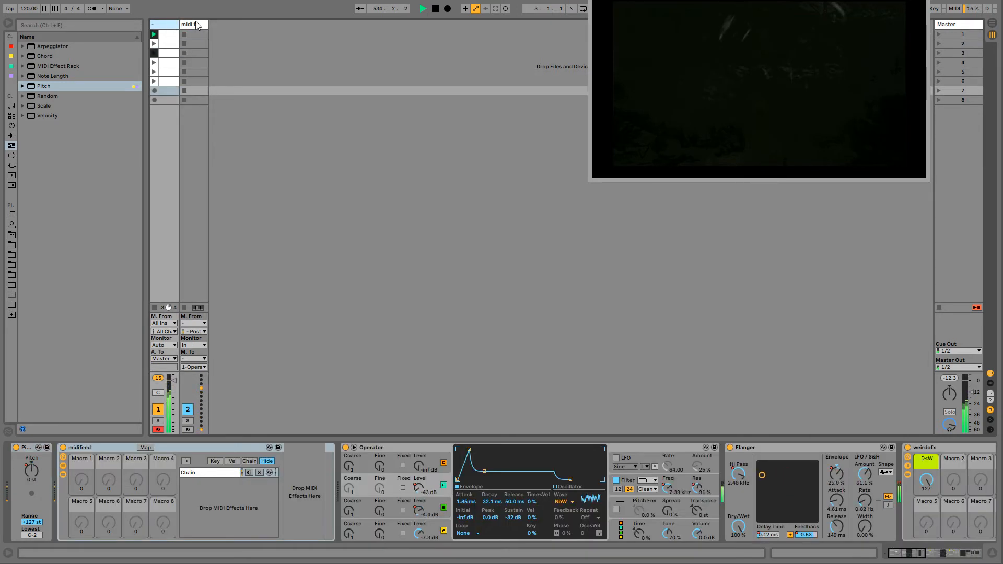
{"action": "left_click", "coordinate": [197, 25]}
{"action": "left_click", "coordinate": [174, 26]}
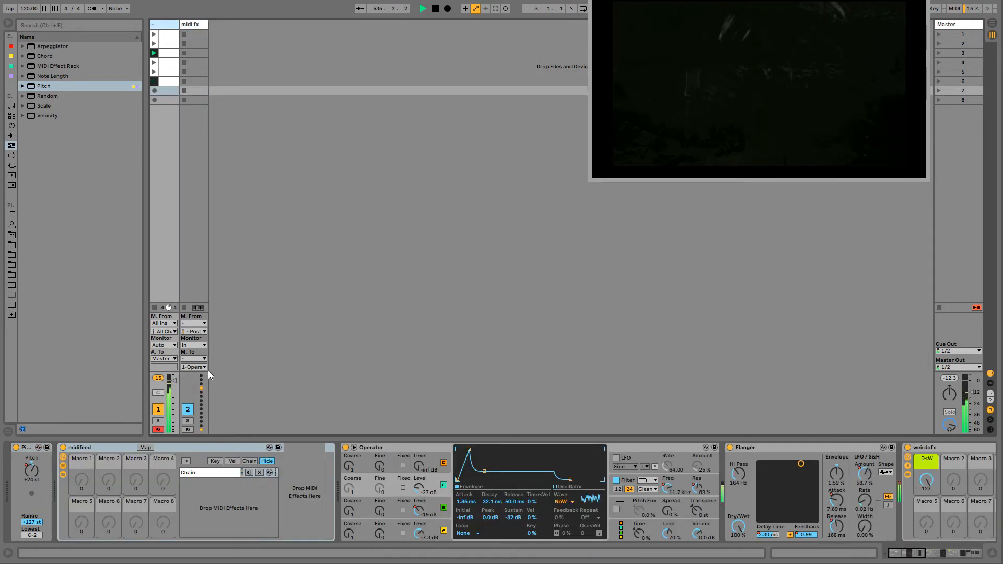
{"action": "left_click", "coordinate": [416, 444]}
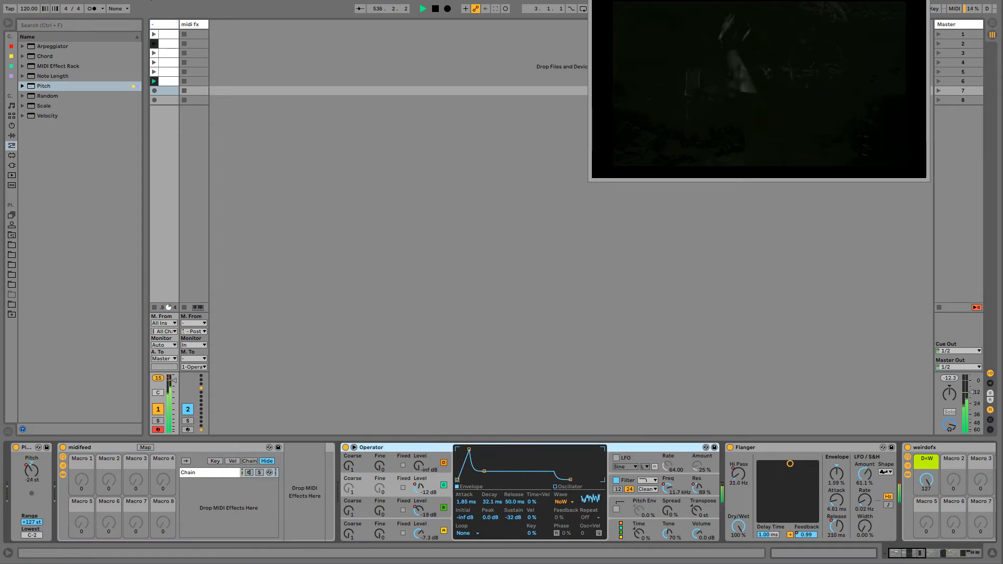
- Duplicate the midi fx track and name the copy midi fx2
{"action": "left_click", "coordinate": [193, 25]}
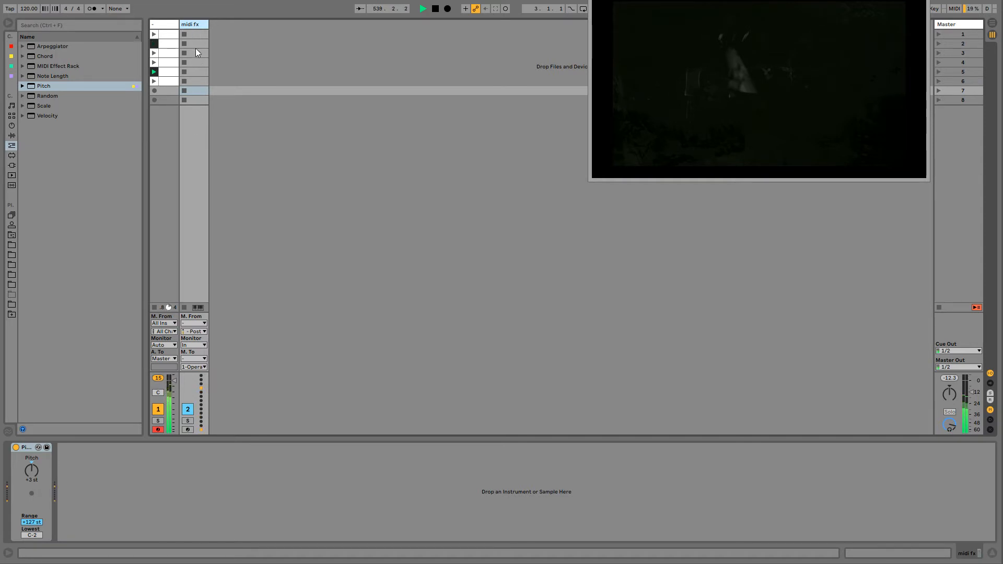
{"action": "key", "text": "ctrl+d"}
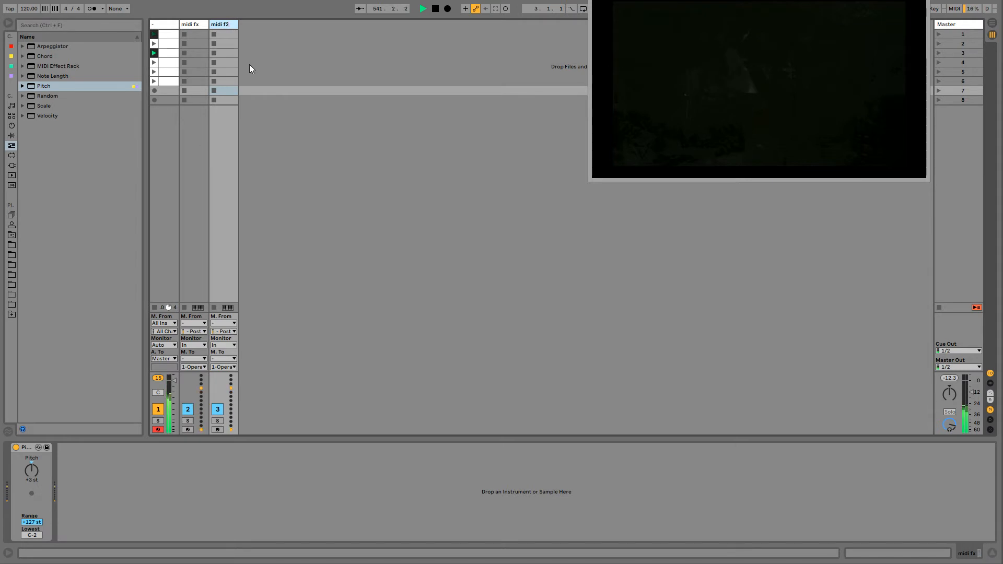
{"action": "key", "text": "BackSpace"}
{"action": "type", "text": "x"}
{"action": "left_click", "coordinate": [196, 24]}
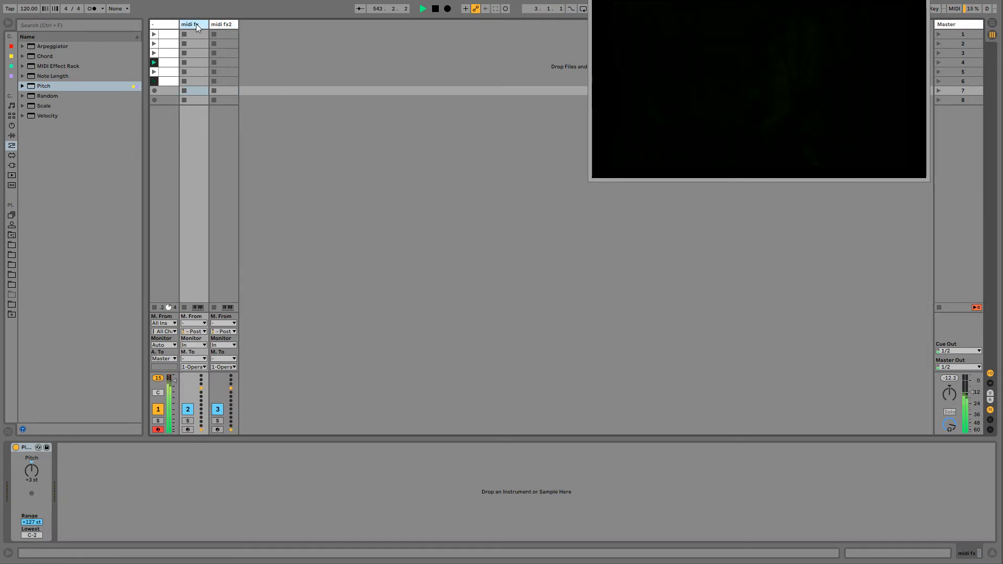
- Copy the midifeed rack from the drone track and paste it after the Pitch device on the midi fx track
{"action": "left_click", "coordinate": [166, 26]}
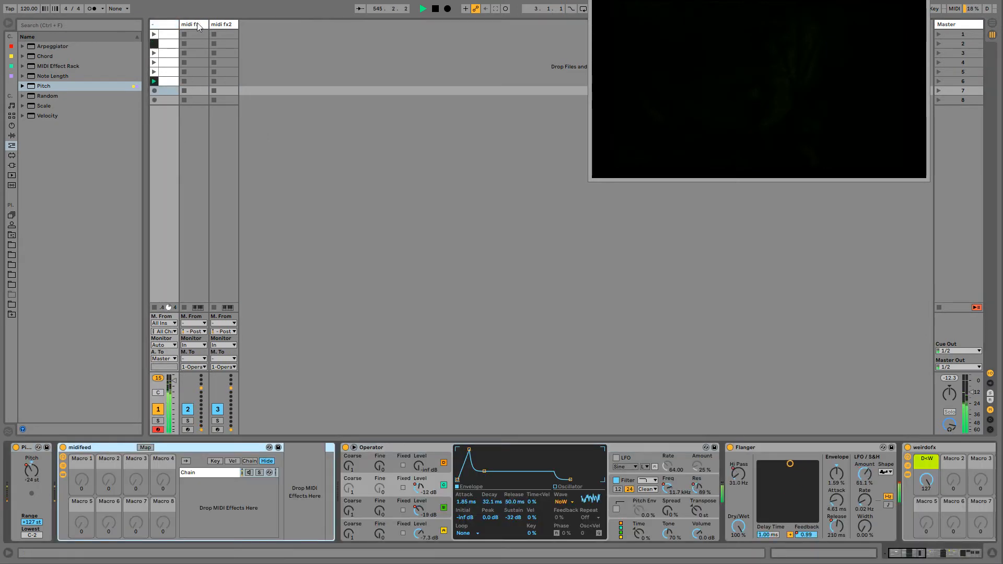
{"action": "key", "text": "Right"}
{"action": "key", "text": "ctrl+v"}
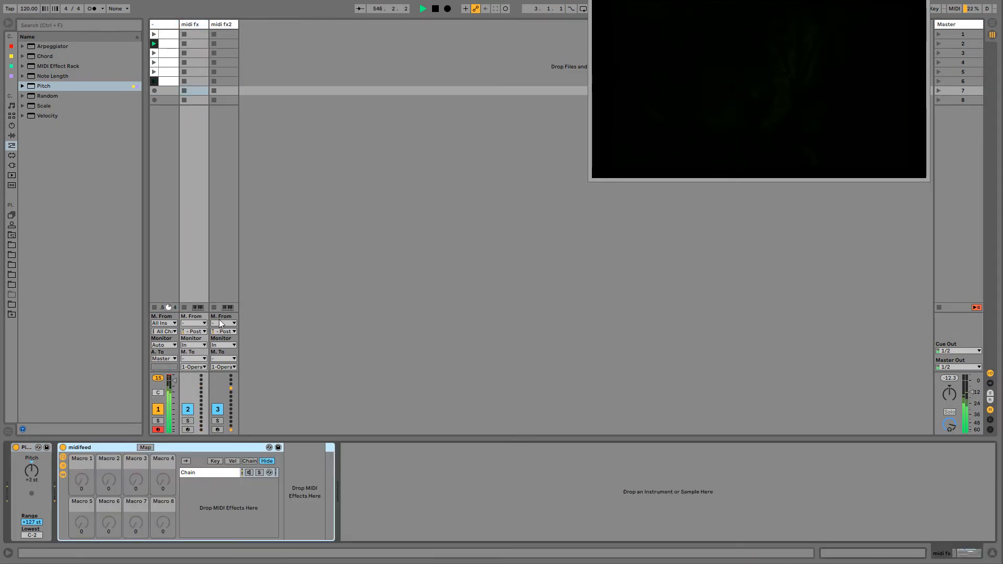
- Set the midi fx2 track to receive MIDI from the midi fx track at midifeed | Chain | Post FX
{"action": "left_click", "coordinate": [223, 323]}
{"action": "left_click", "coordinate": [220, 372]}
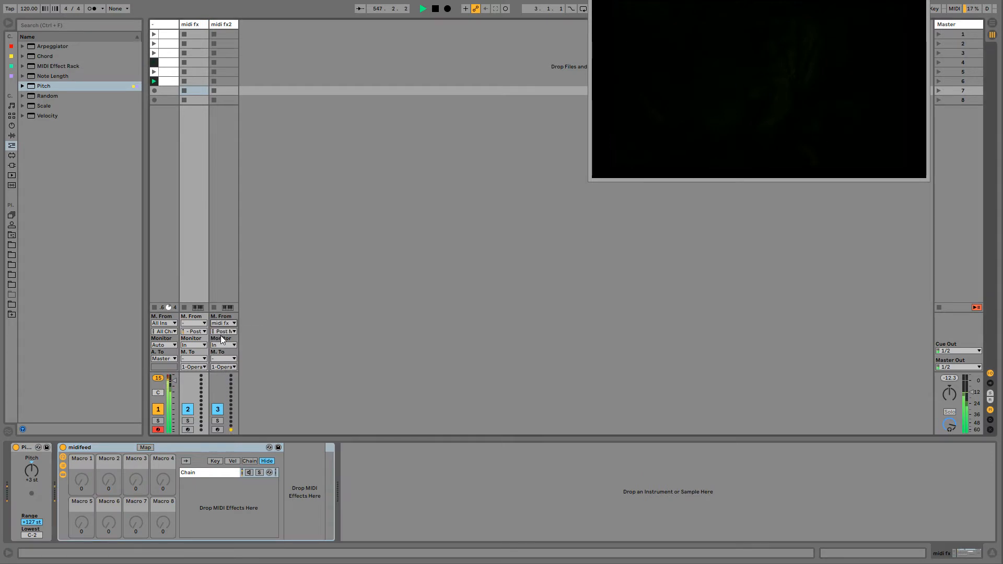
{"action": "left_click", "coordinate": [224, 331]}
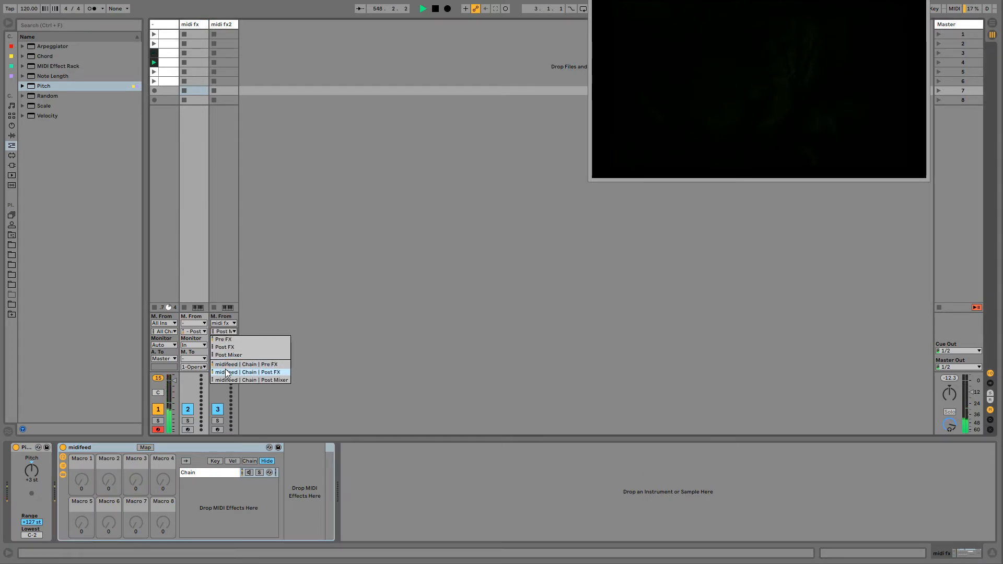
{"action": "left_click", "coordinate": [225, 372]}
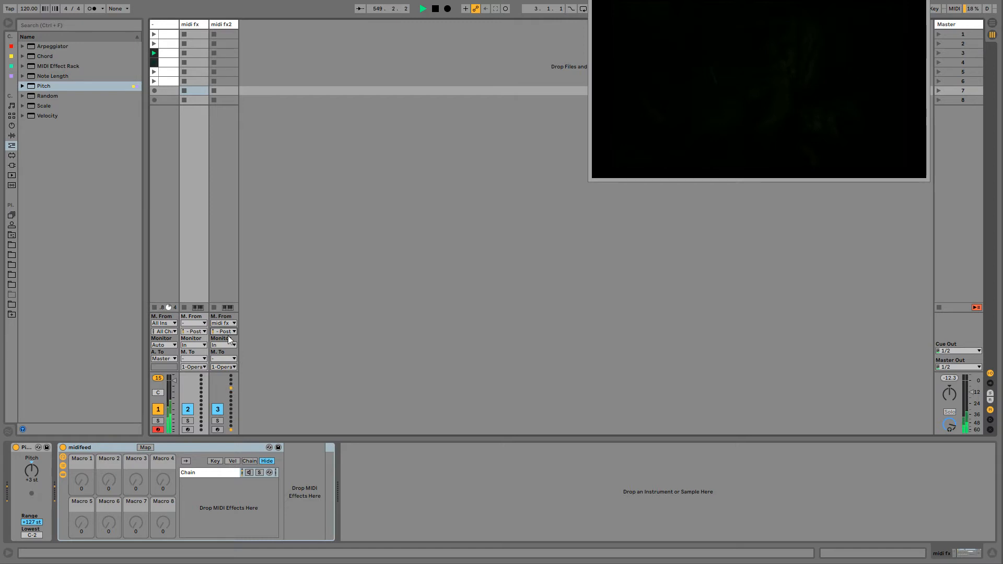
- Compare the midifeed rack on the drone track with its copy and collapse the copy on the midi fx track
{"action": "left_click", "coordinate": [169, 29]}
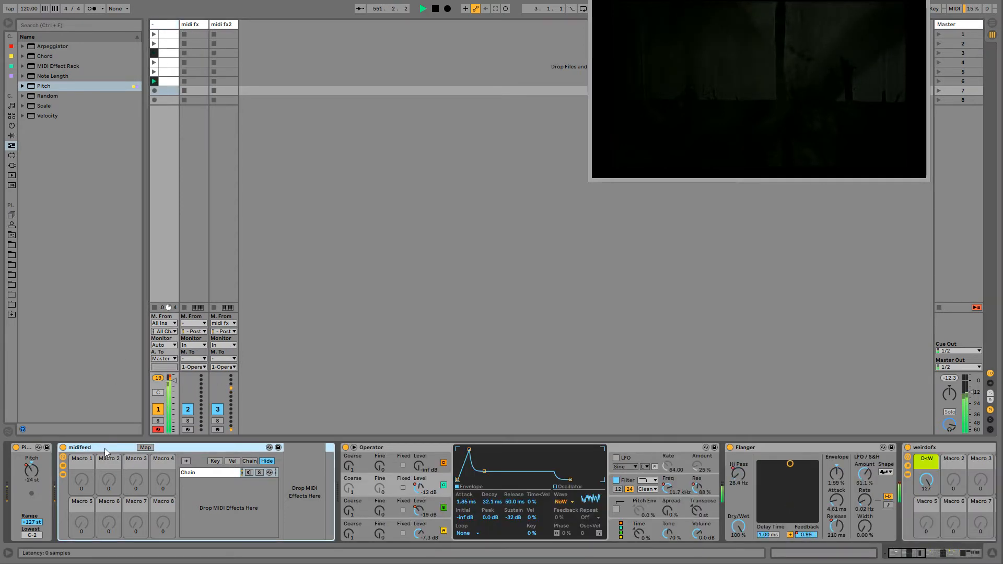
{"action": "left_click", "coordinate": [192, 26]}
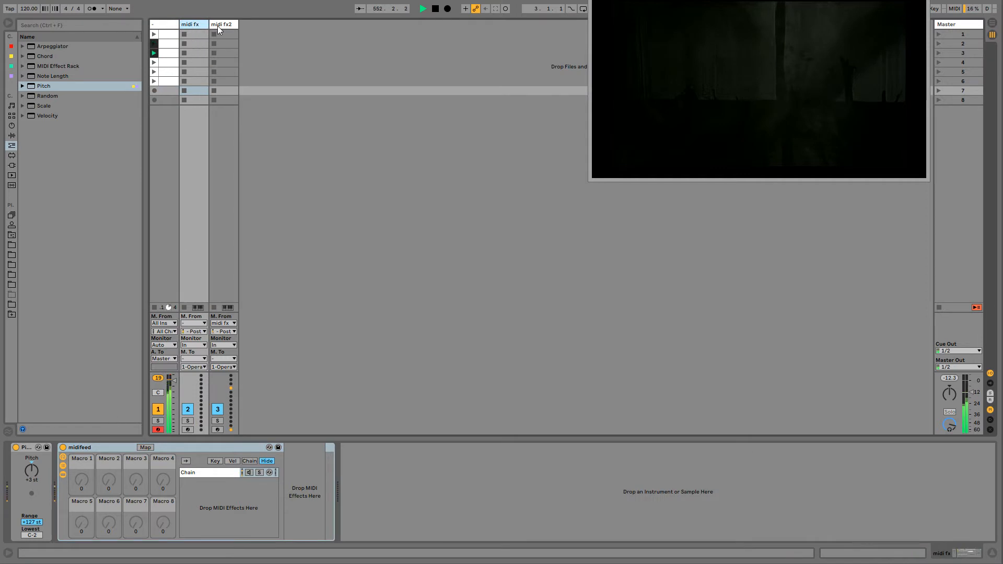
{"action": "key", "text": "Delete"}
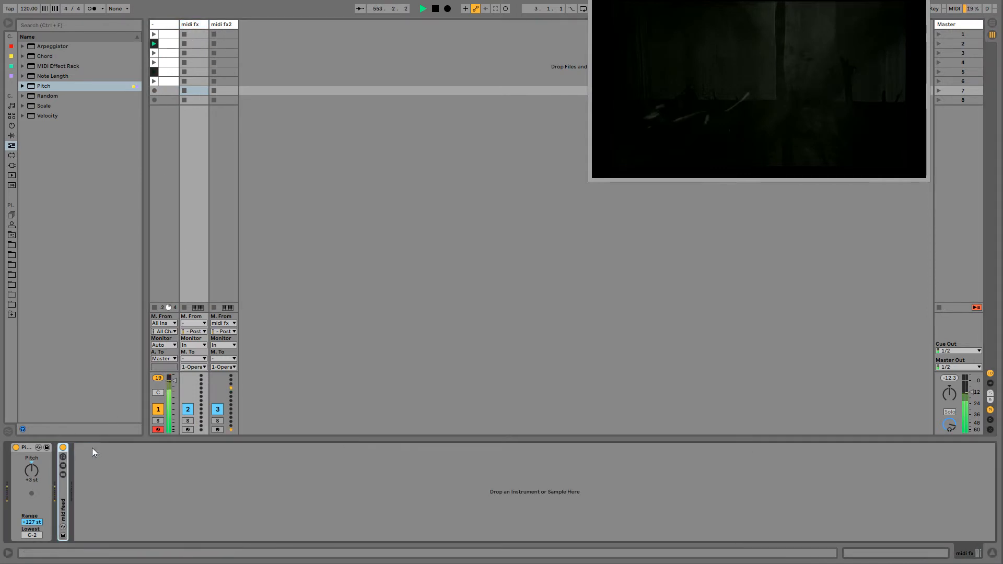
- Set the midi fx track's MIDI output to No Output and keep midi fx2 routed to 1-Operator
{"action": "left_click", "coordinate": [227, 25]}
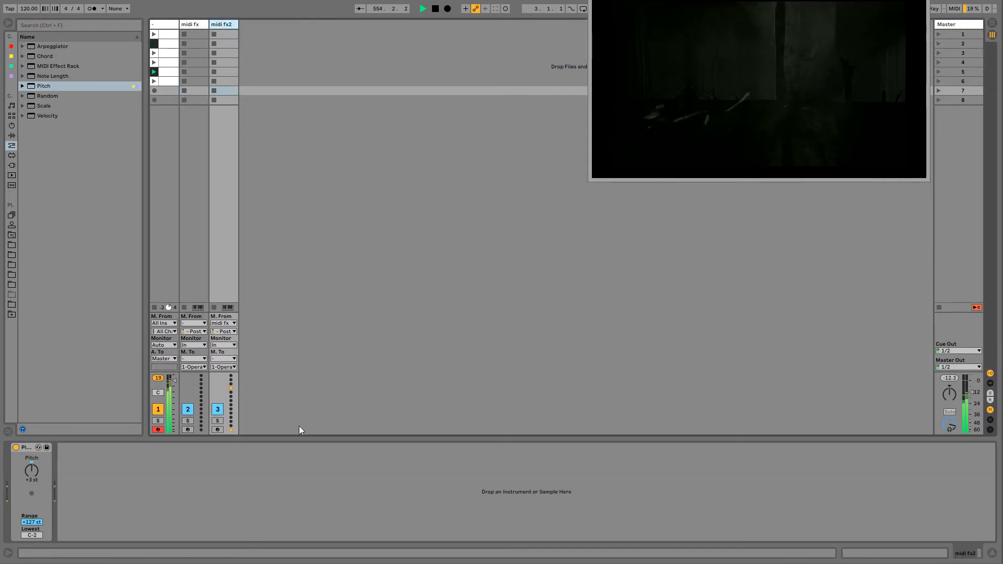
{"action": "left_click", "coordinate": [201, 359]}
{"action": "left_click", "coordinate": [198, 402]}
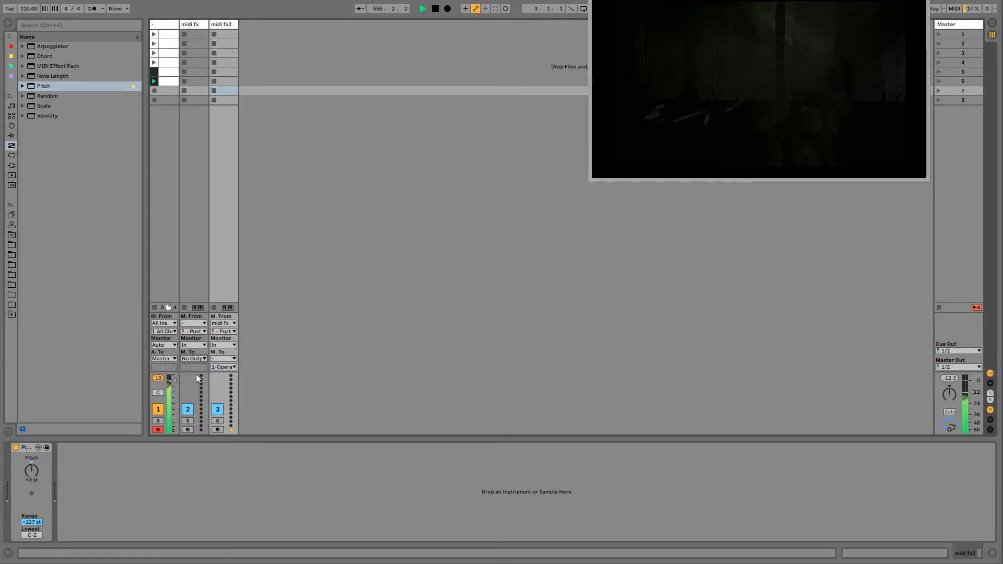
{"action": "left_click", "coordinate": [228, 367]}
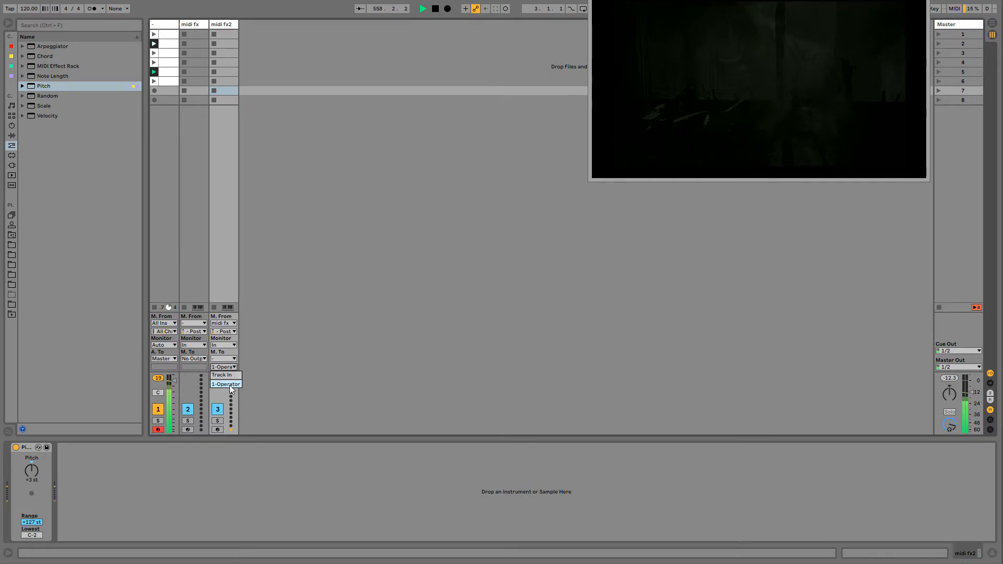
{"action": "left_click", "coordinate": [230, 387]}
- Review the MIDI path from the drone track through midi fx and midi fx2 back to Operator
{"action": "left_click", "coordinate": [168, 25]}
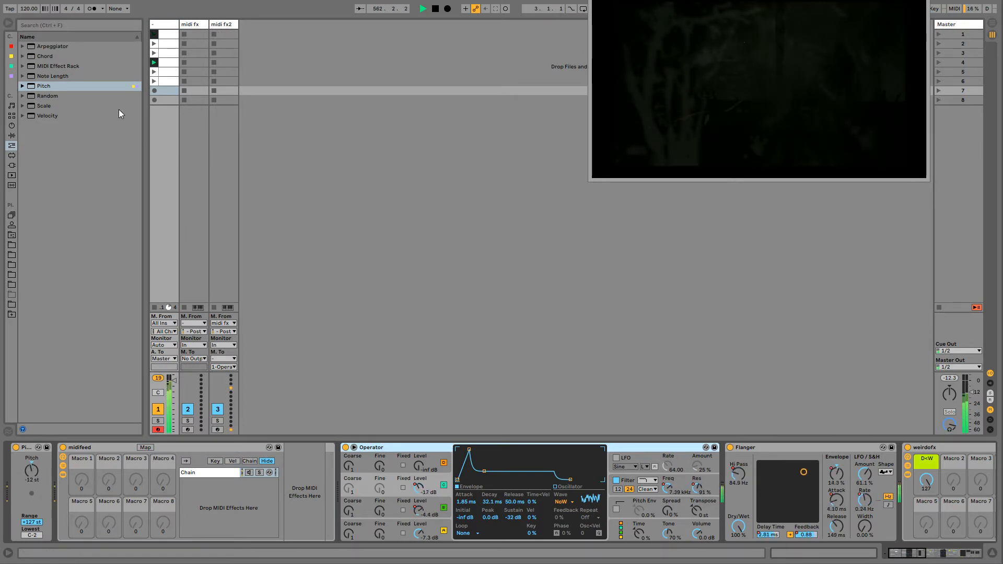
{"action": "left_click", "coordinate": [220, 26]}
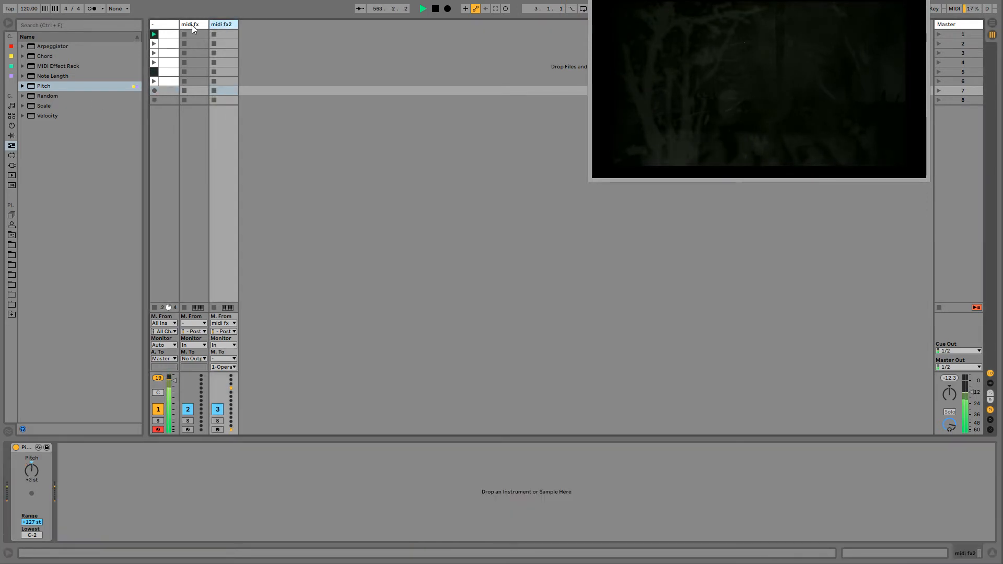
{"action": "left_click", "coordinate": [192, 24]}
{"action": "left_click", "coordinate": [165, 25]}
{"action": "left_click", "coordinate": [230, 22]}
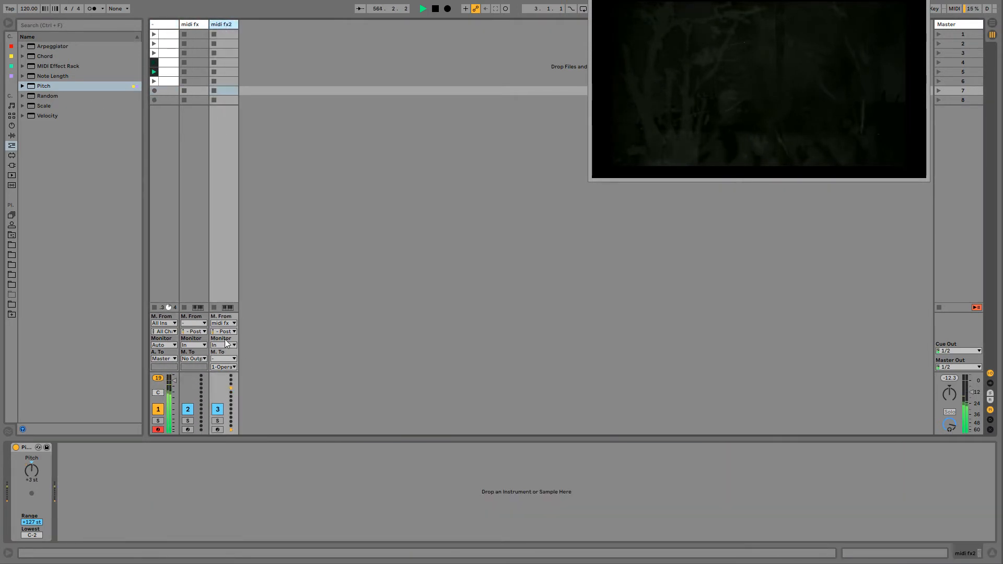
{"action": "left_click", "coordinate": [164, 26]}
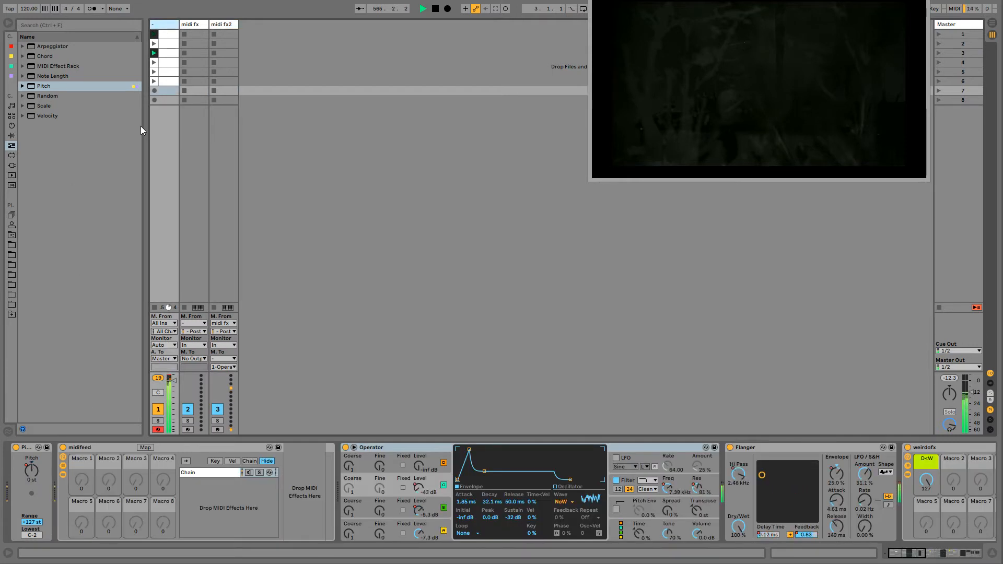
- Create an empty MIDI clip in the first slot of the midi fx track and launch it
{"action": "left_click", "coordinate": [196, 25]}
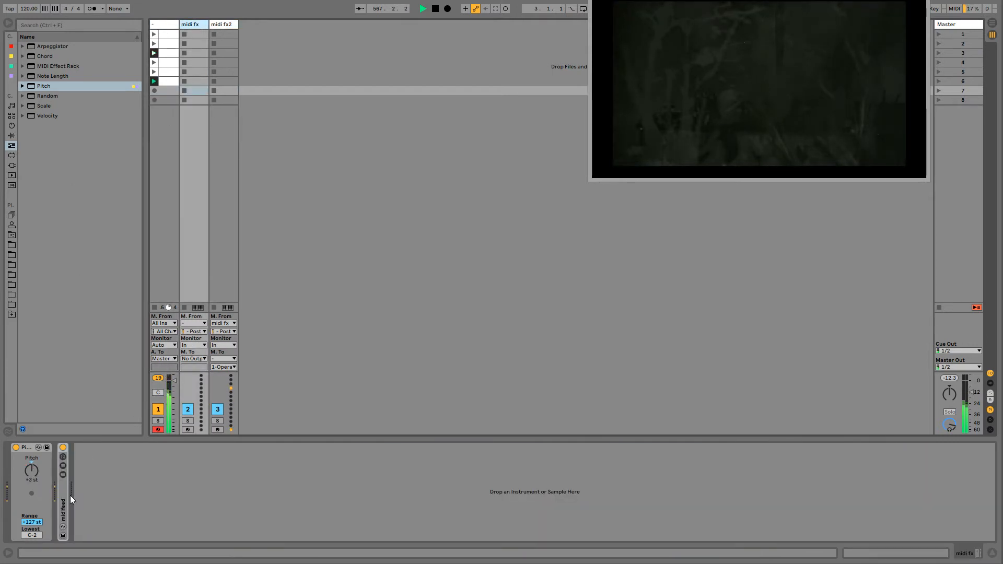
{"action": "left_click", "coordinate": [30, 448]}
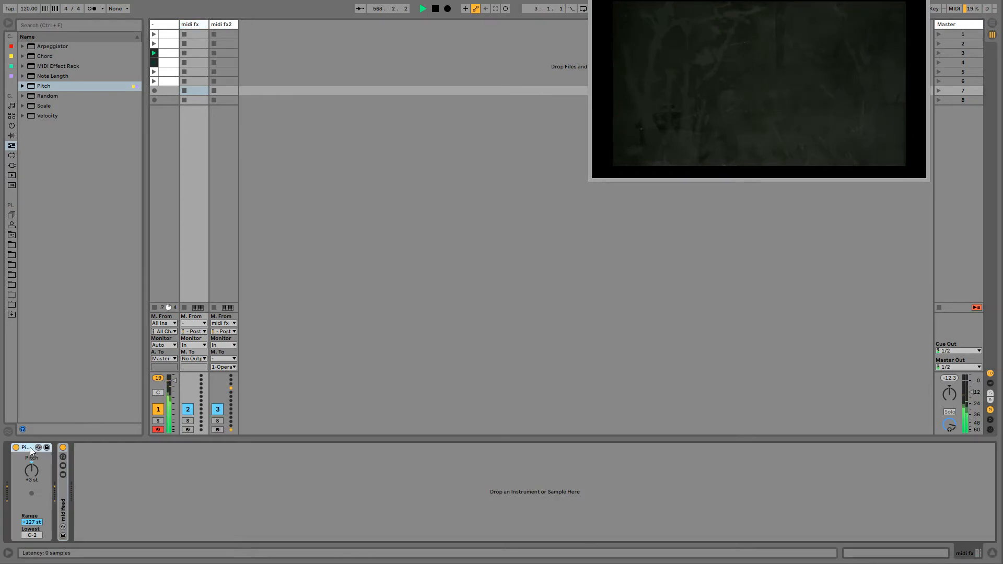
{"action": "double_click", "coordinate": [198, 35]}
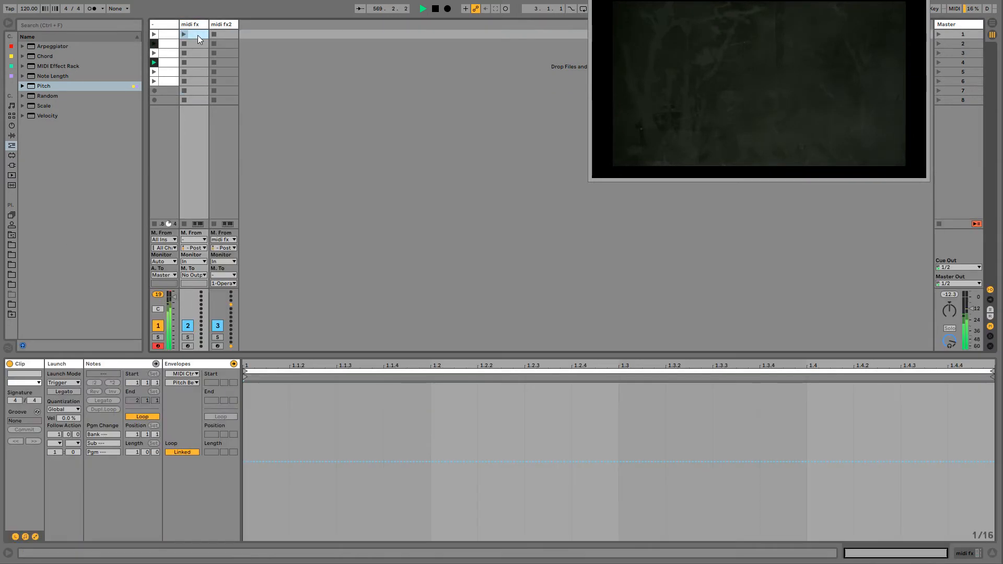
{"action": "left_click", "coordinate": [185, 34]}
- Reset the midi fx track's Pitch device to 0 st and draw two blocks of about +3 st in the clip's pitch modulation envelope
{"action": "double_click", "coordinate": [190, 25]}
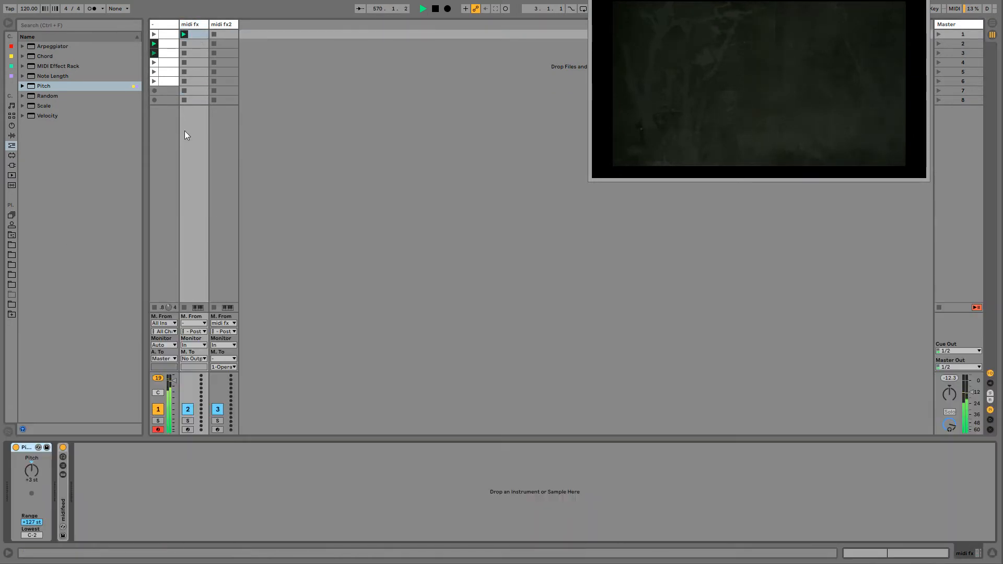
{"action": "double_click", "coordinate": [32, 471]}
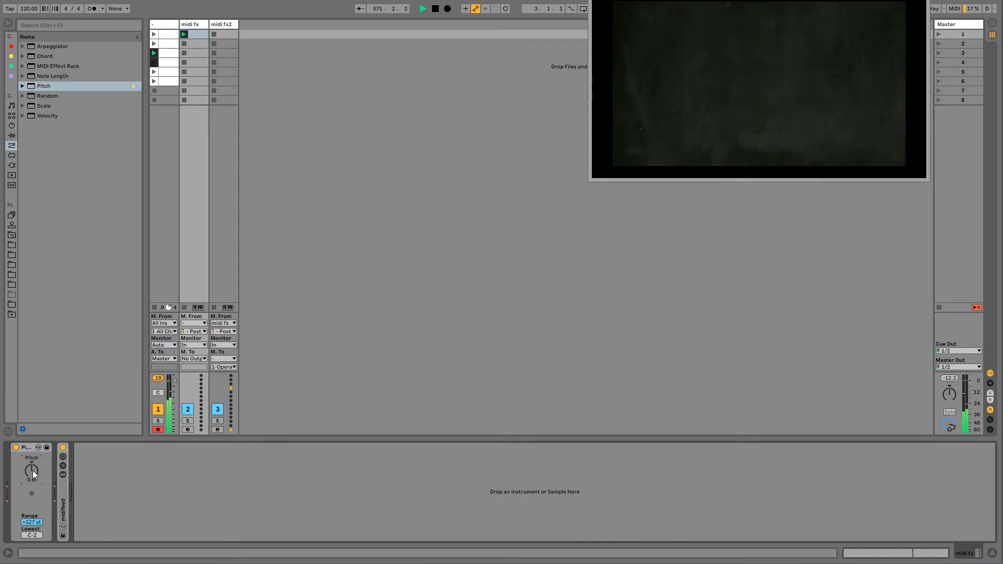
{"action": "right_click", "coordinate": [32, 474]}
{"action": "left_click", "coordinate": [55, 481]}
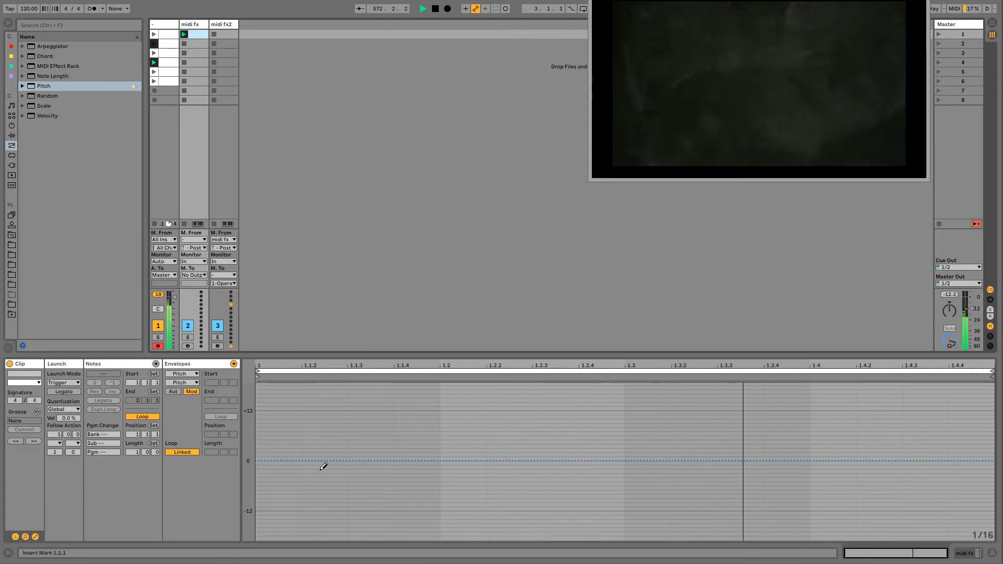
{"action": "left_click_drag", "start_coordinate": [368, 444], "coordinate": [479, 445]}
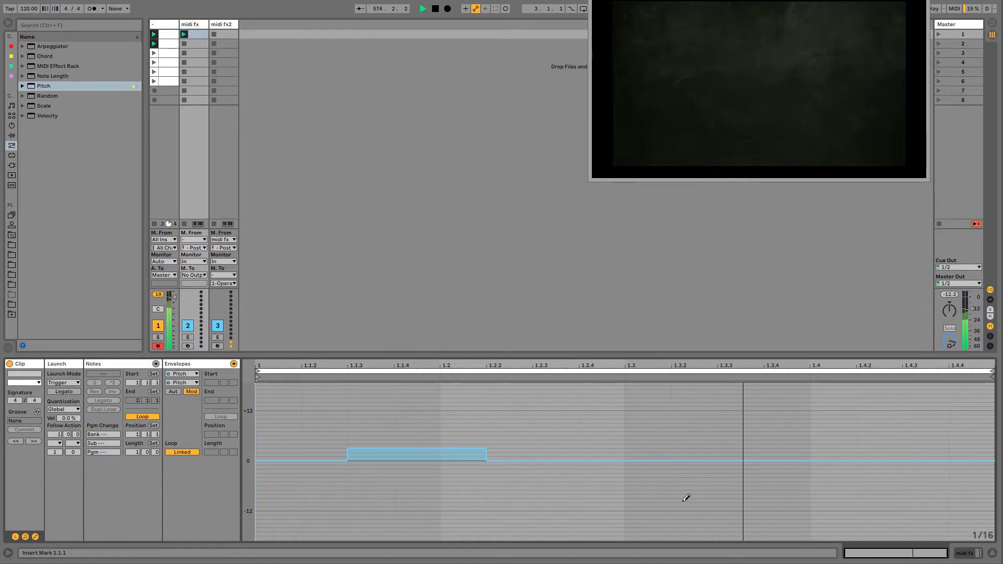
{"action": "left_click_drag", "start_coordinate": [630, 448], "coordinate": [891, 444]}
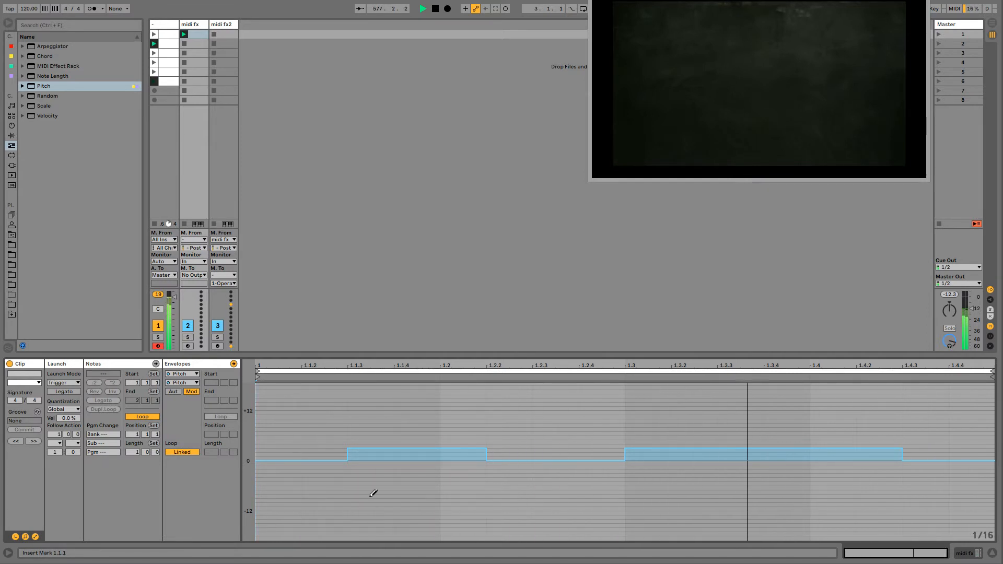
- Unlink the pitch envelope with a 3-bar loop and draw about +3 st in bar 1, steps rising to +12 st in bar 2, about -3 st in bar 3
{"action": "left_click", "coordinate": [175, 453]}
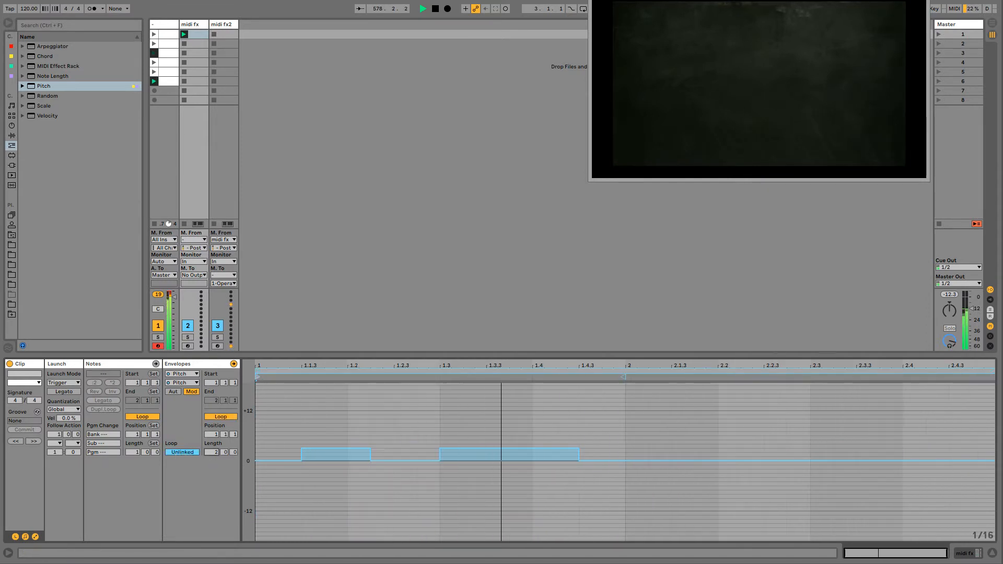
{"action": "mouse_move", "coordinate": [336, 444]}
{"action": "left_mouse_down"}
{"action": "mouse_move", "coordinate": [376, 443]}
{"action": "mouse_move", "coordinate": [274, 445]}
{"action": "mouse_move", "coordinate": [504, 445]}
{"action": "left_mouse_up"}
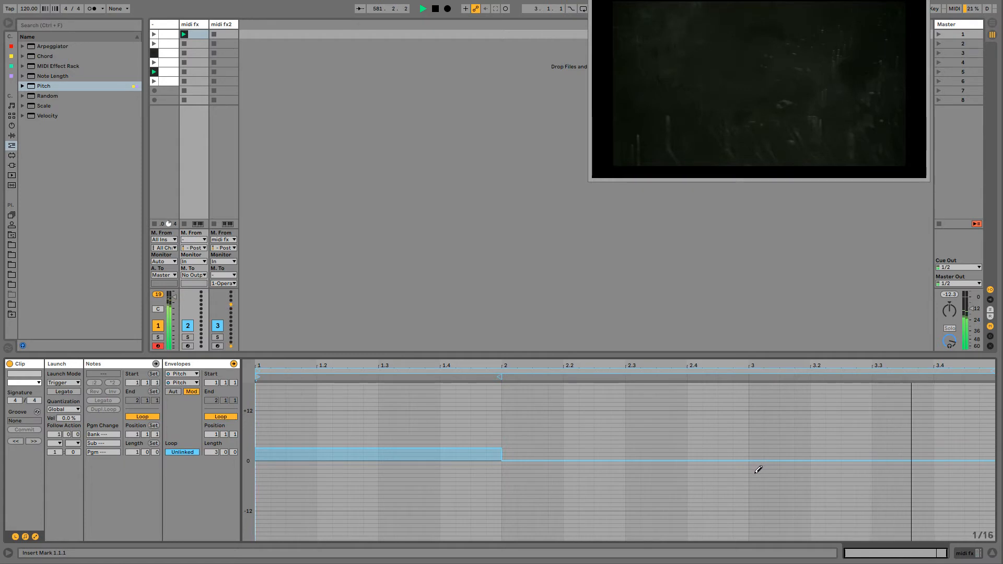
{"action": "mouse_move", "coordinate": [757, 470]}
{"action": "left_mouse_down"}
{"action": "mouse_move", "coordinate": [981, 470]}
{"action": "mouse_move", "coordinate": [958, 471]}
{"action": "left_mouse_up"}
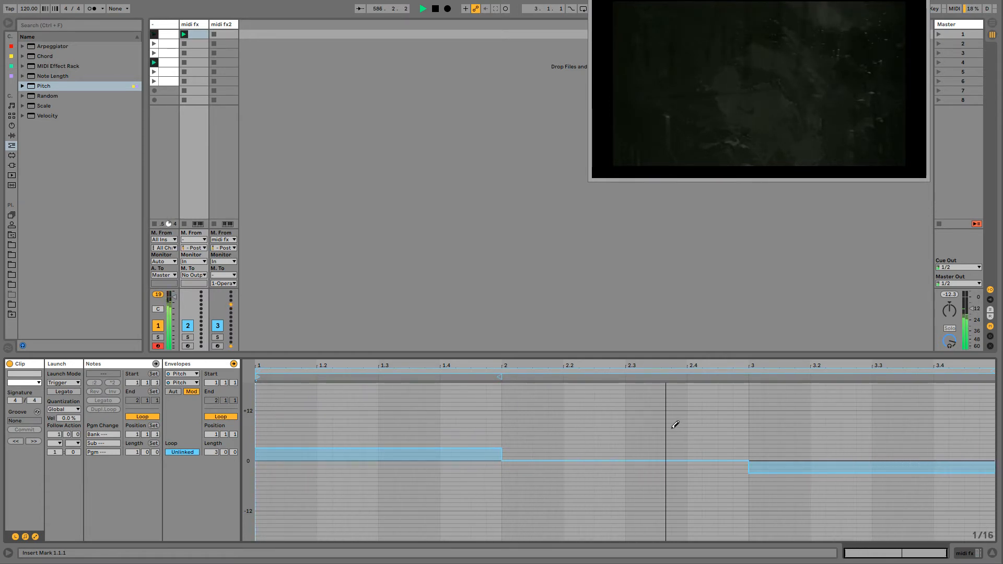
{"action": "mouse_move", "coordinate": [570, 439]}
{"action": "left_mouse_down"}
{"action": "mouse_move", "coordinate": [622, 440]}
{"action": "mouse_move", "coordinate": [627, 424]}
{"action": "mouse_move", "coordinate": [675, 429]}
{"action": "mouse_move", "coordinate": [660, 427]}
{"action": "mouse_move", "coordinate": [694, 410]}
{"action": "mouse_move", "coordinate": [742, 408]}
{"action": "mouse_move", "coordinate": [729, 407]}
{"action": "left_mouse_up"}
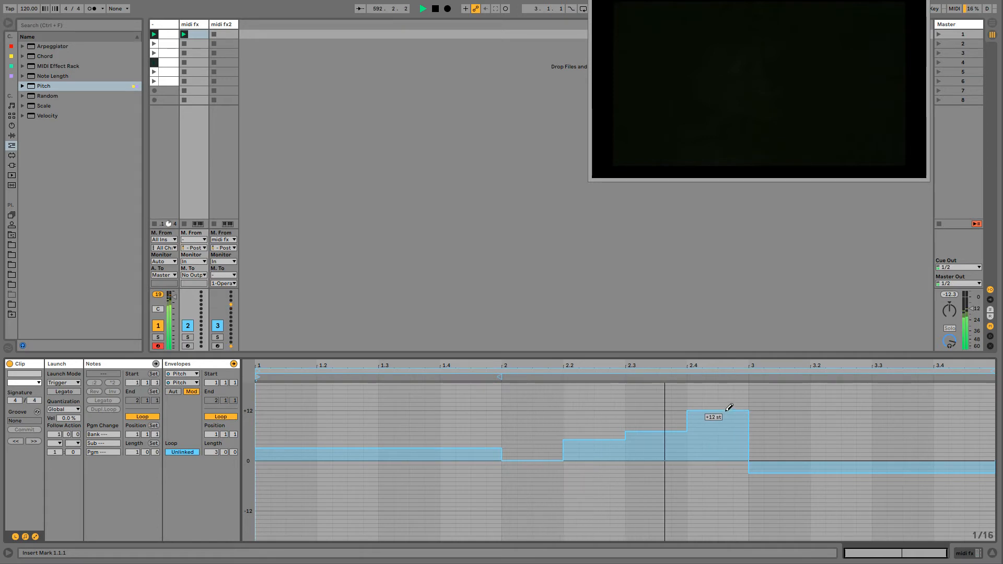
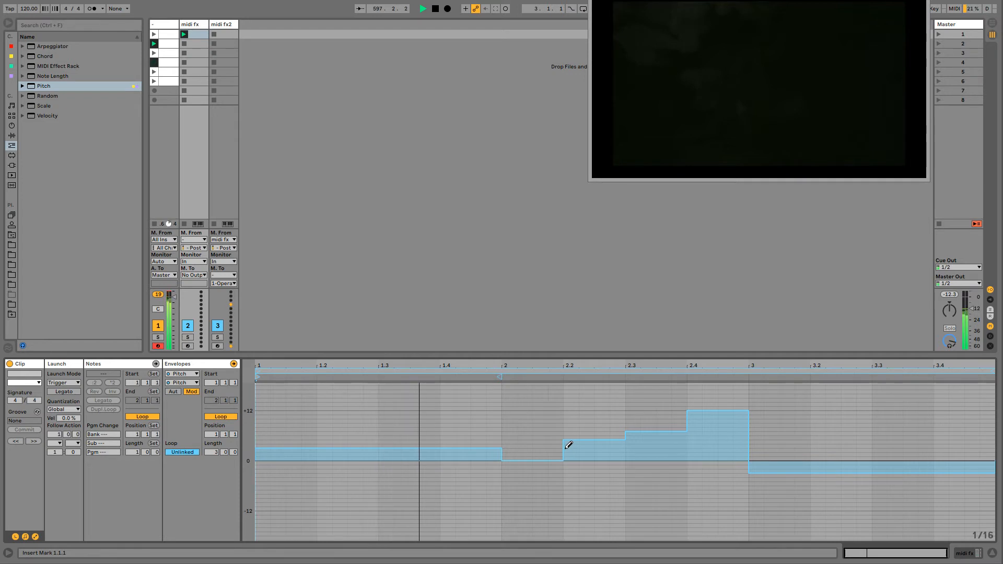
- Flatten bar 2 of the clip's pitch modulation envelope to 0 st and duplicate the Pitch device on the midi fx track
{"action": "mouse_move", "coordinate": [566, 448]}
{"action": "left_mouse_down"}
{"action": "mouse_move", "coordinate": [732, 459]}
{"action": "mouse_move", "coordinate": [578, 459]}
{"action": "mouse_move", "coordinate": [690, 457]}
{"action": "left_mouse_up"}
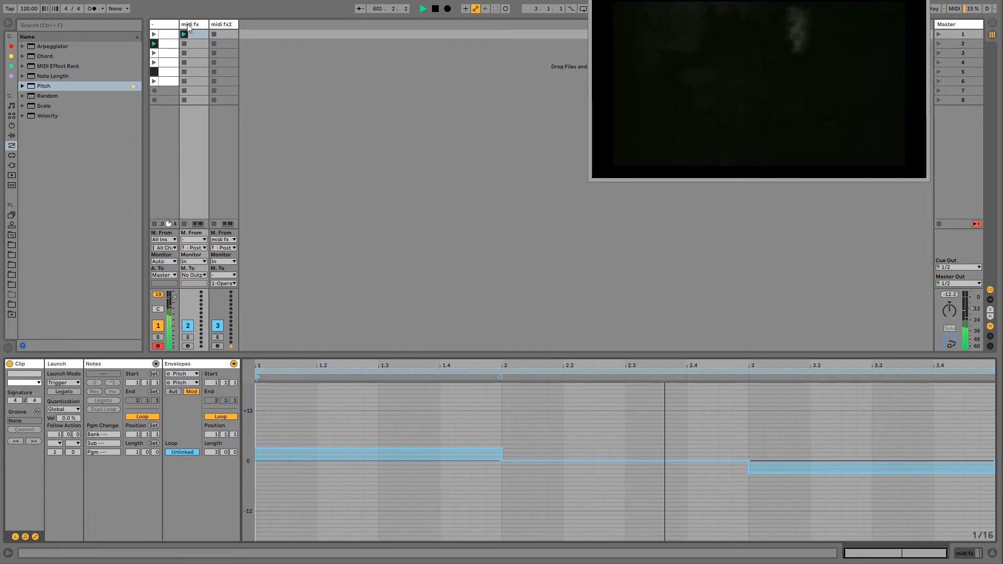
{"action": "double_click", "coordinate": [192, 24]}
{"action": "key", "text": "ctrl+d"}
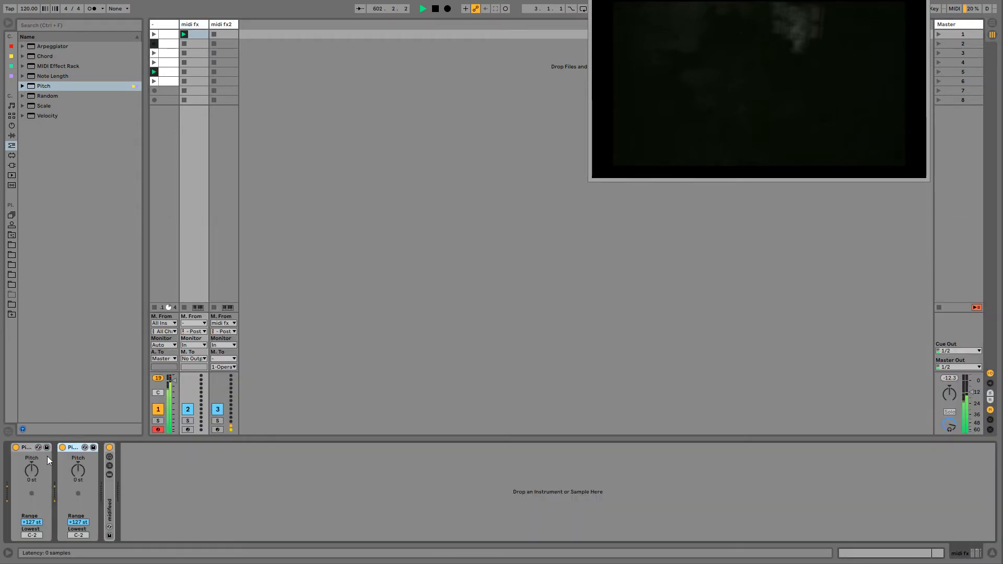
- Show the second Pitch device's pitch modulation in the clip and unlink its envelope with a loop length of 1.0.3
{"action": "right_click", "coordinate": [80, 469]}
{"action": "left_click", "coordinate": [100, 483]}
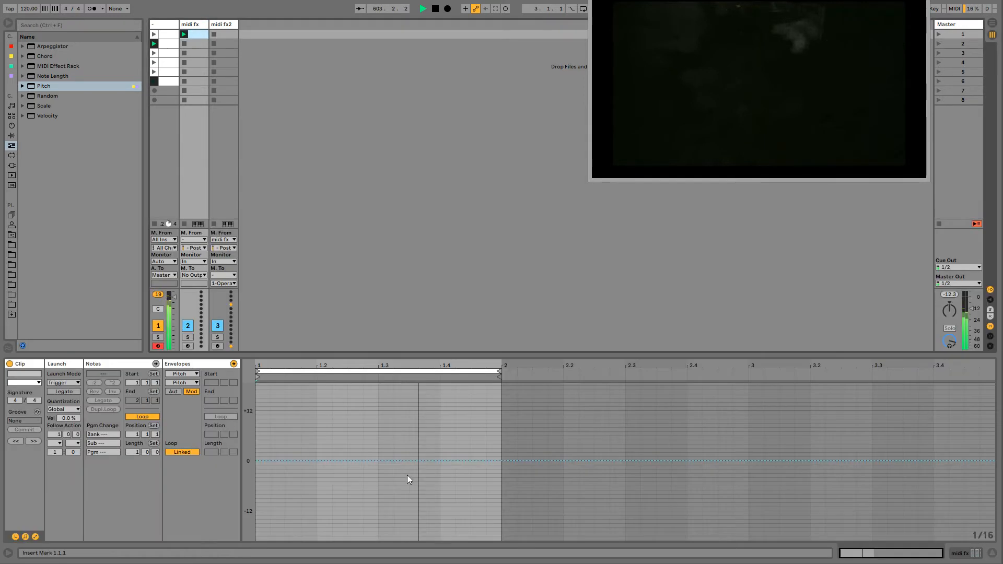
{"action": "left_click", "coordinate": [181, 451]}
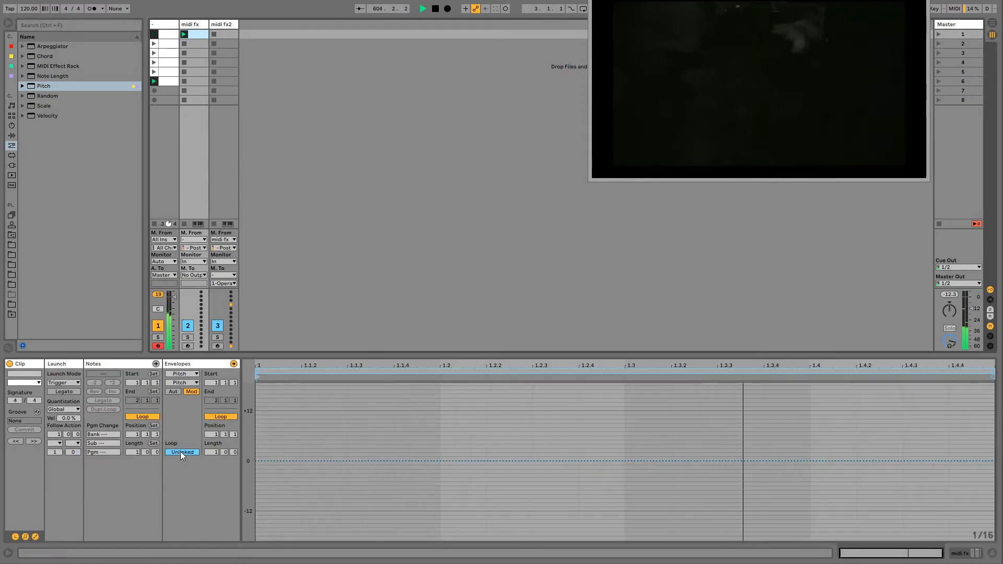
{"action": "left_click_drag", "start_coordinate": [995, 372], "coordinate": [947, 372]}
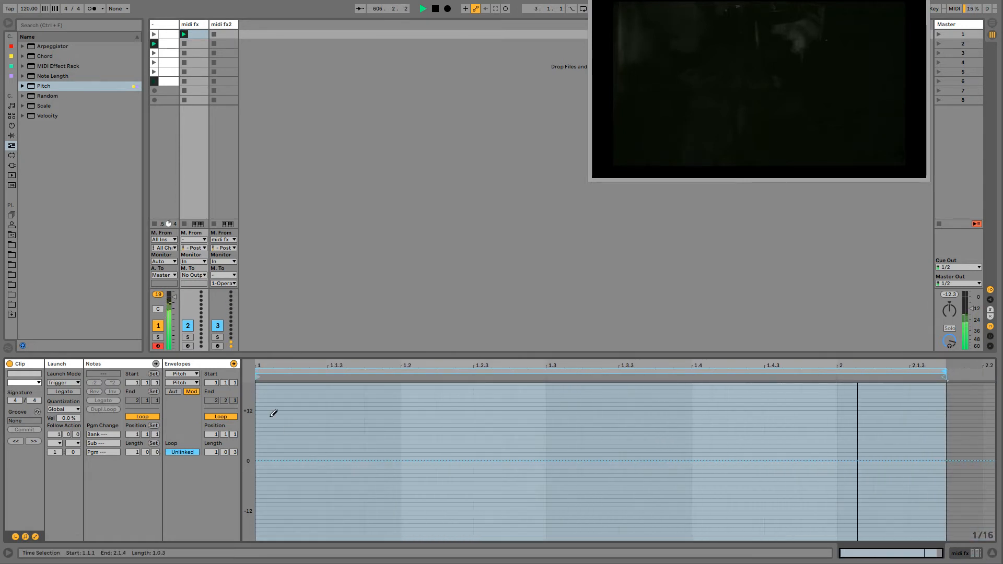
- Draw pitch modulation blocks of about +12 st at 1.1, +5 st at 1.2, +7 st at 1.4 and -12 st from bar 2
{"action": "left_click_drag", "start_coordinate": [271, 410], "coordinate": [314, 409]}
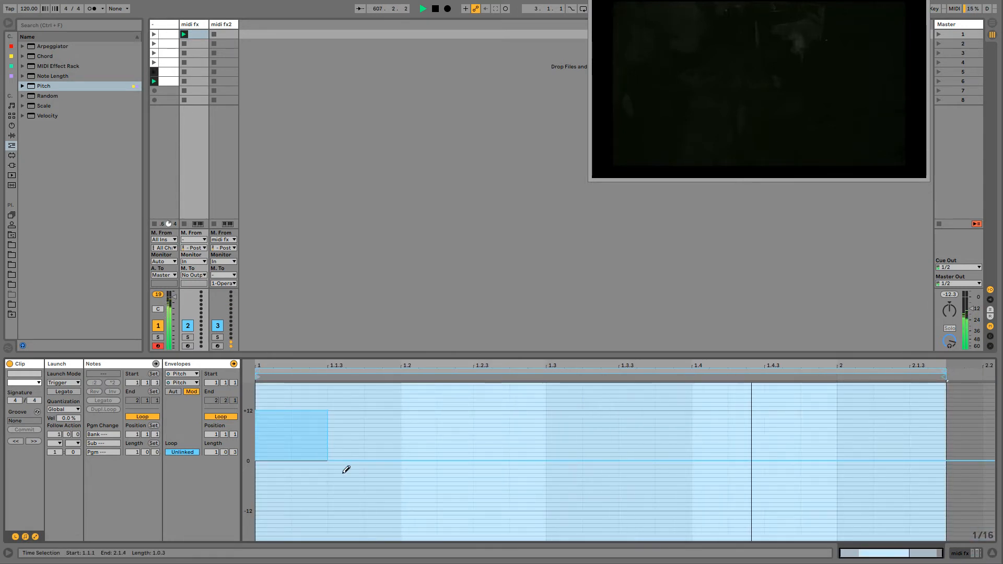
{"action": "left_click_drag", "start_coordinate": [430, 438], "coordinate": [486, 437]}
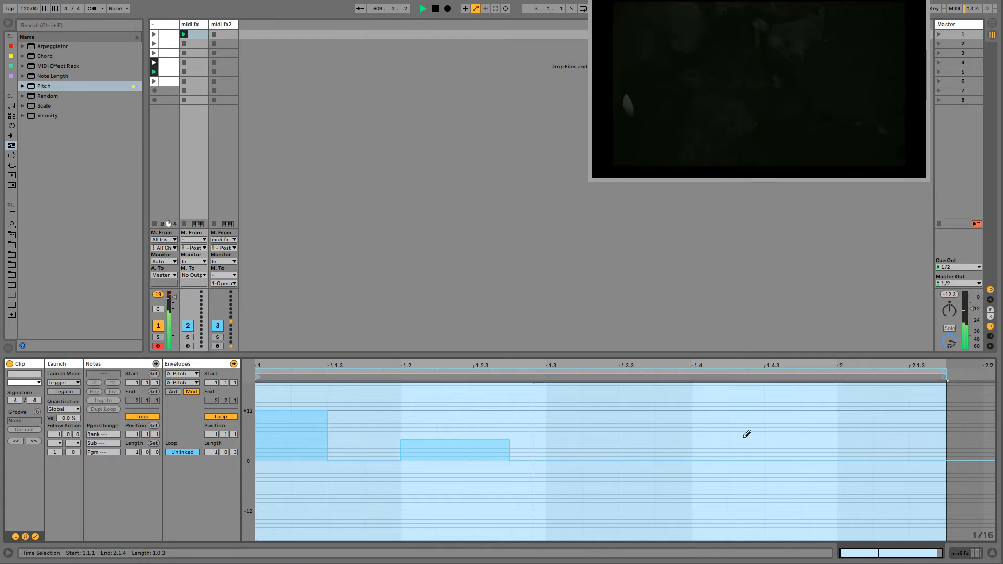
{"action": "left_click", "coordinate": [705, 428]}
{"action": "left_click_drag", "start_coordinate": [708, 425], "coordinate": [813, 426]}
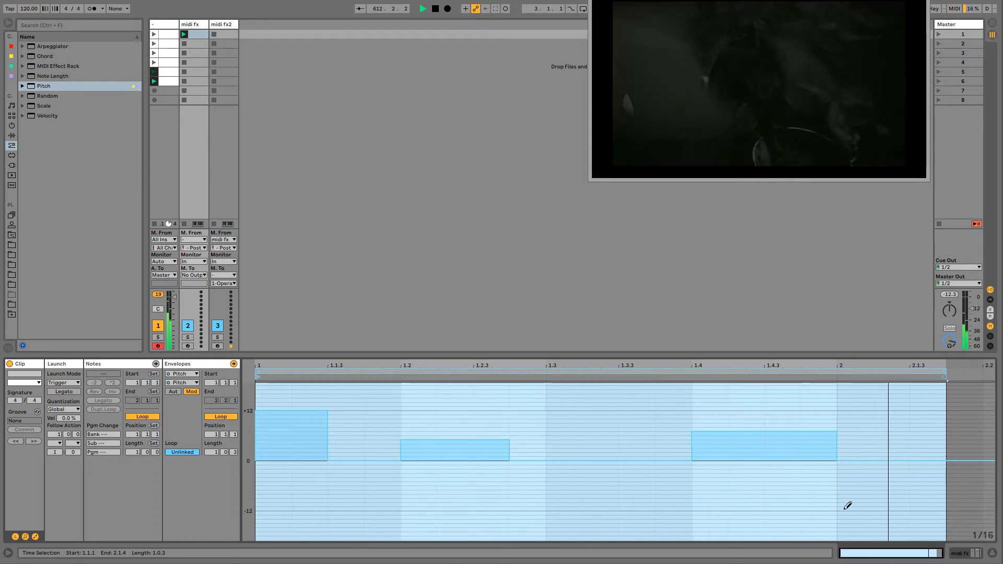
{"action": "left_click_drag", "start_coordinate": [846, 506], "coordinate": [927, 507]}
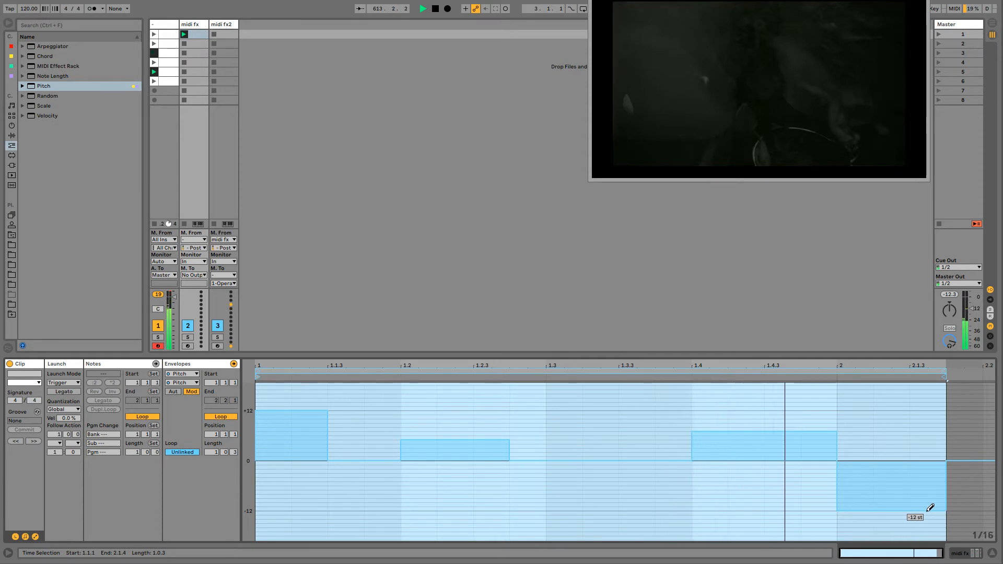
- Leave draw mode and shorten the second pitch envelope's loop to an off-grid length just over 1.0.2
{"action": "key", "text": "b"}
{"action": "left_click", "coordinate": [939, 371]}
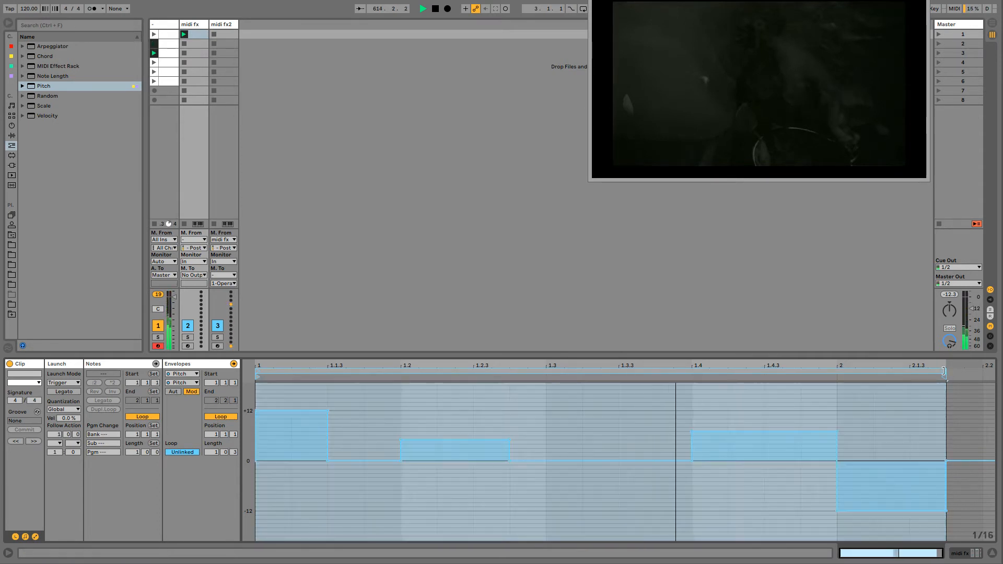
{"action": "left_click_drag", "start_coordinate": [939, 371], "coordinate": [932, 371]}
- Review the device chain of the midi fx track, comparing its two Pitch devices and their pitch controls
{"action": "left_click", "coordinate": [168, 26]}
{"action": "left_click", "coordinate": [195, 25]}
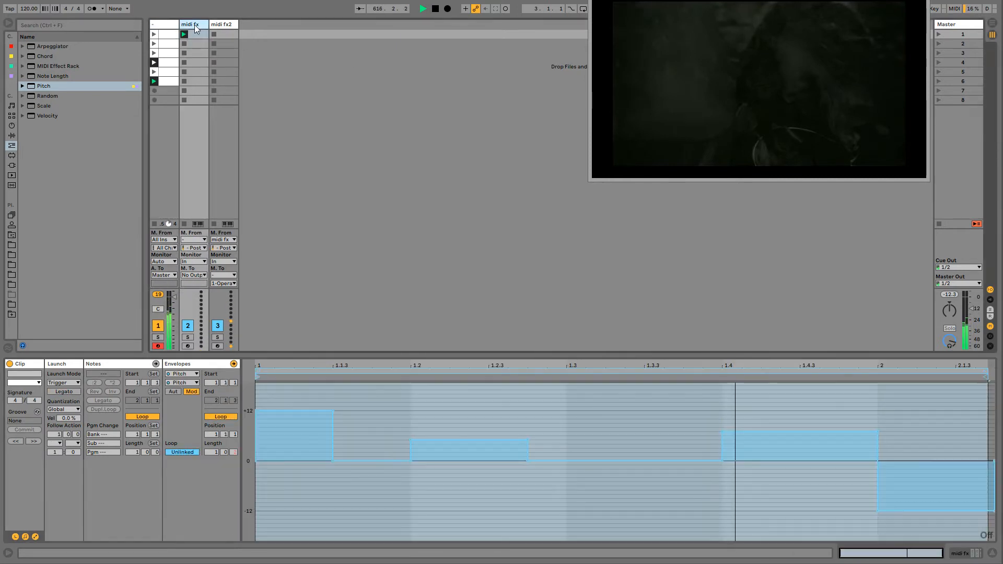
{"action": "double_click", "coordinate": [195, 25]}
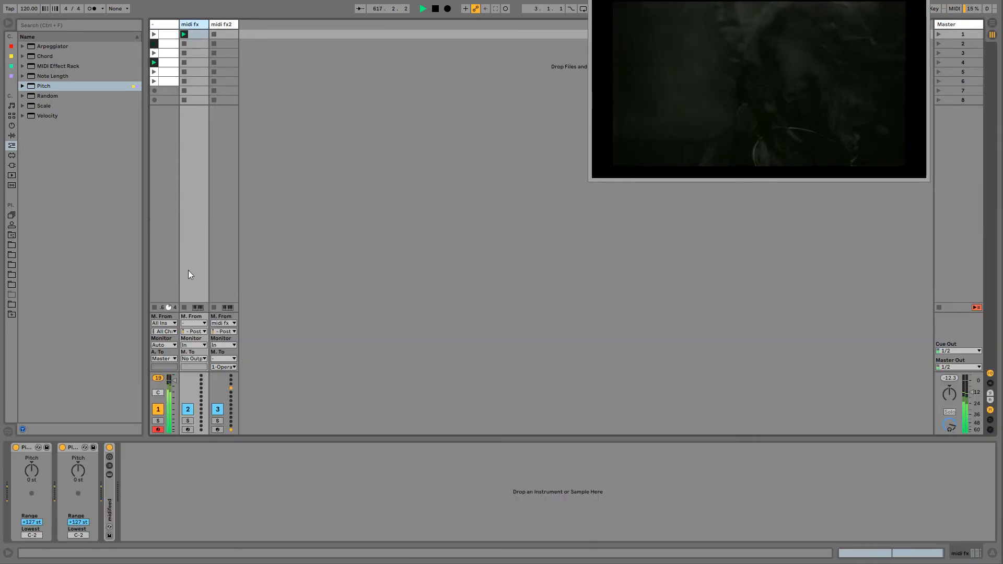
{"action": "left_click", "coordinate": [160, 26]}
{"action": "left_click", "coordinate": [192, 25]}
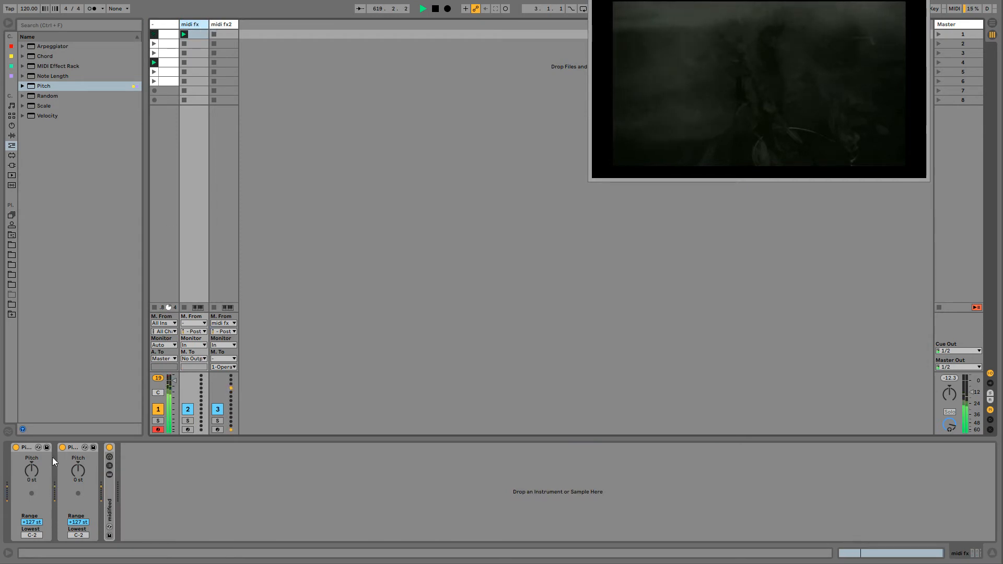
{"action": "left_click", "coordinate": [77, 473]}
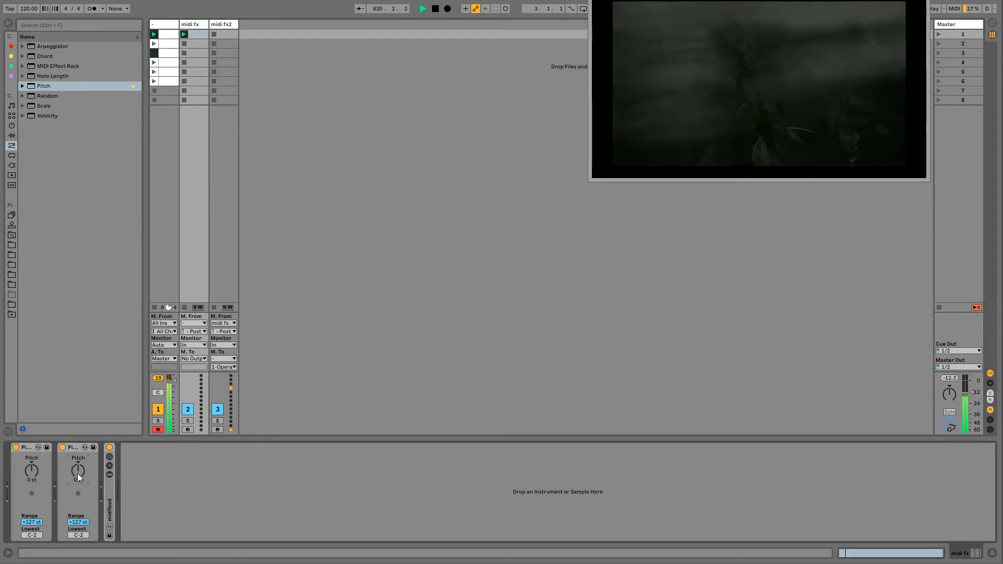
{"action": "left_click", "coordinate": [29, 448]}
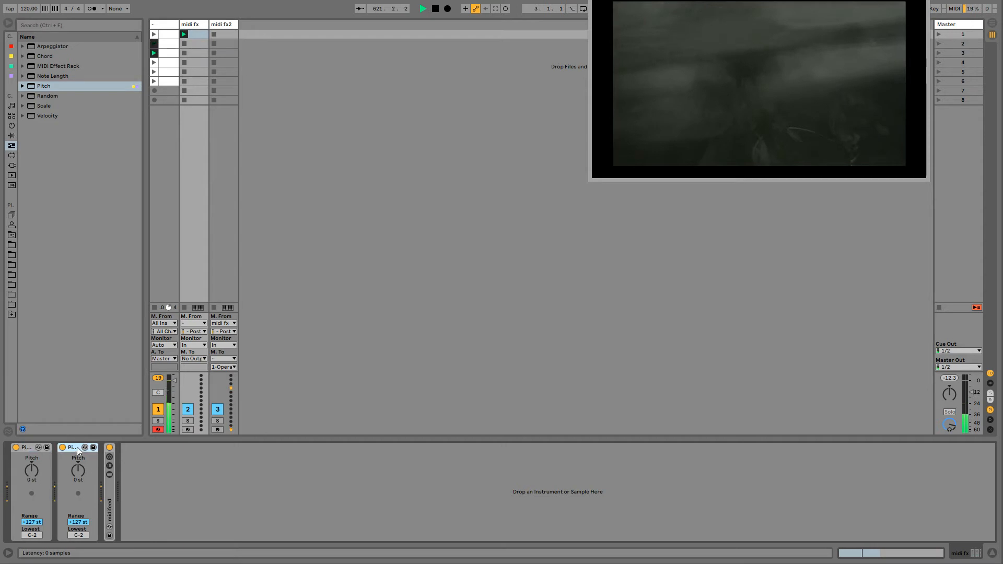
{"action": "left_click", "coordinate": [35, 472]}
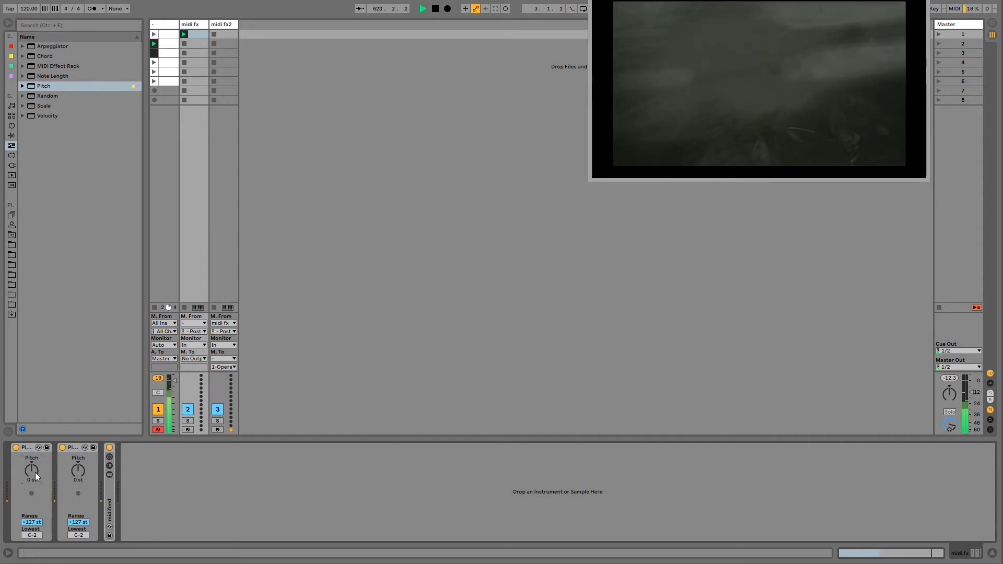
{"action": "left_click", "coordinate": [28, 447]}
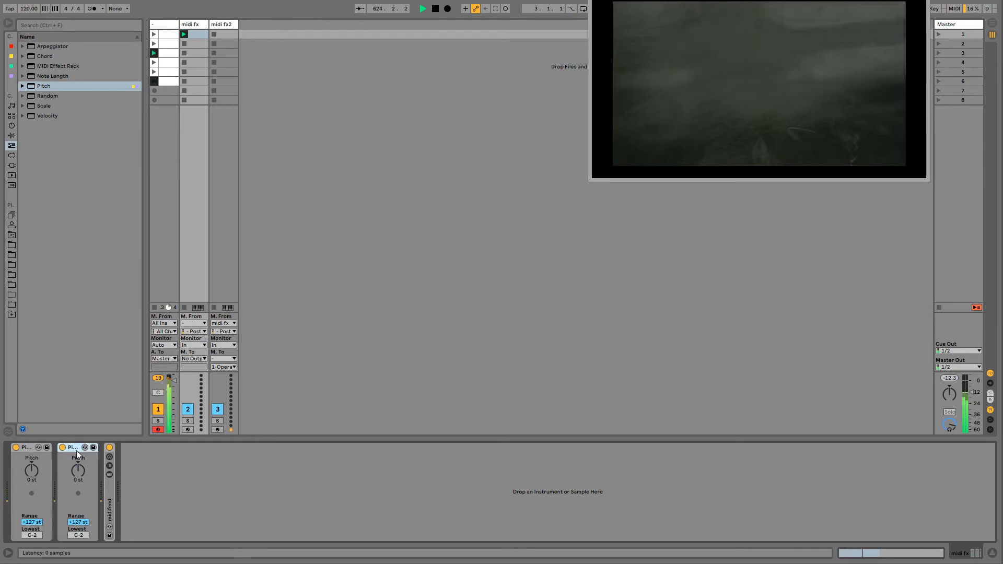
{"action": "left_click", "coordinate": [78, 471]}
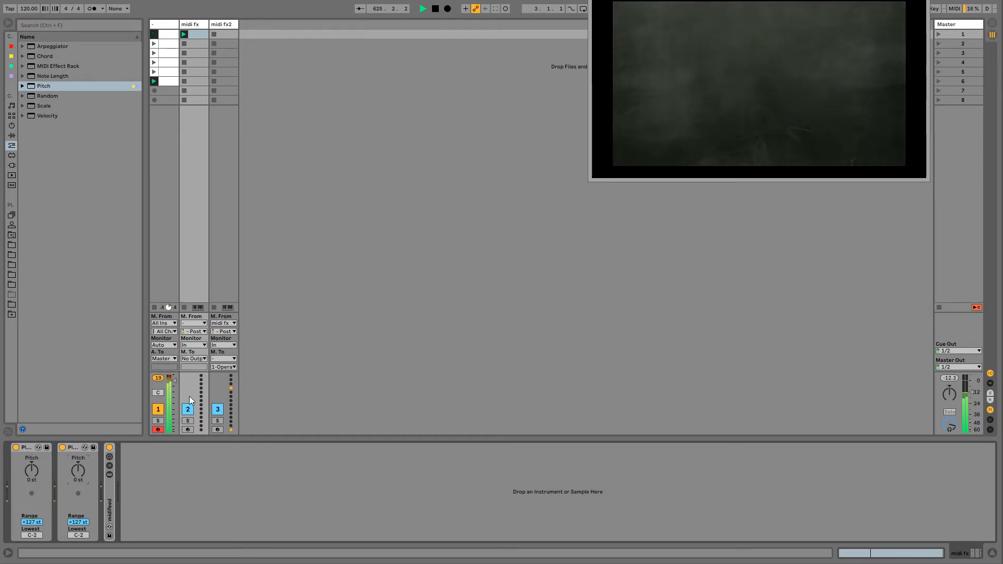
{"action": "right_click", "coordinate": [77, 471]}
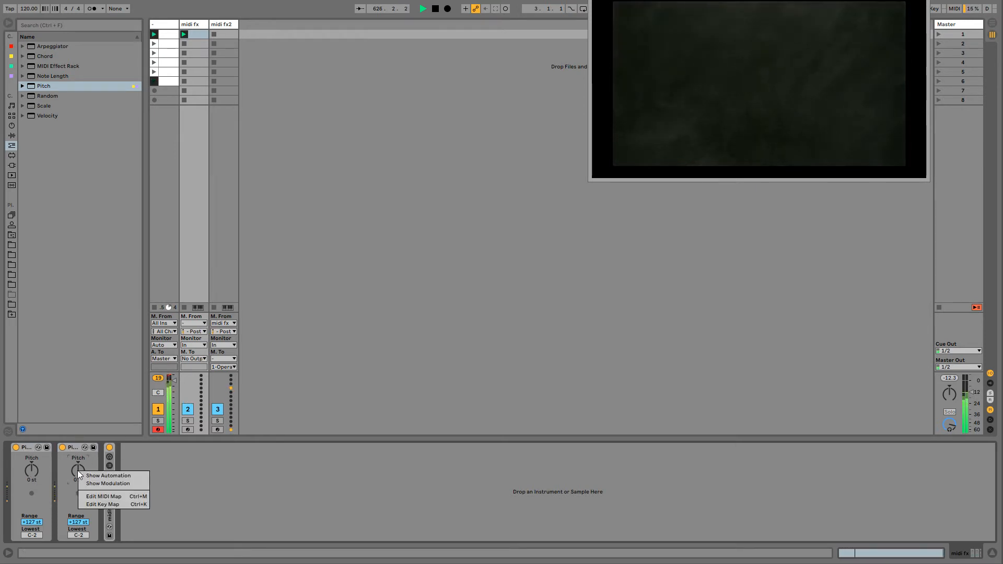
{"action": "left_click", "coordinate": [76, 472]}
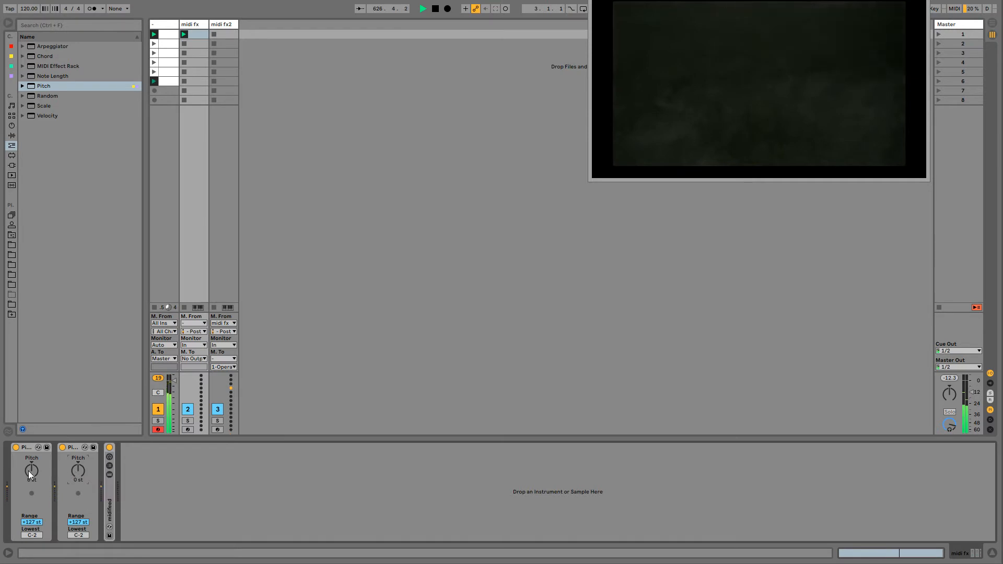
- Reopen the second Pitch device's modulation envelope and draw a short off-grid block of about +12 st just after 1.3
{"action": "right_click", "coordinate": [80, 472]}
{"action": "left_click", "coordinate": [86, 487]}
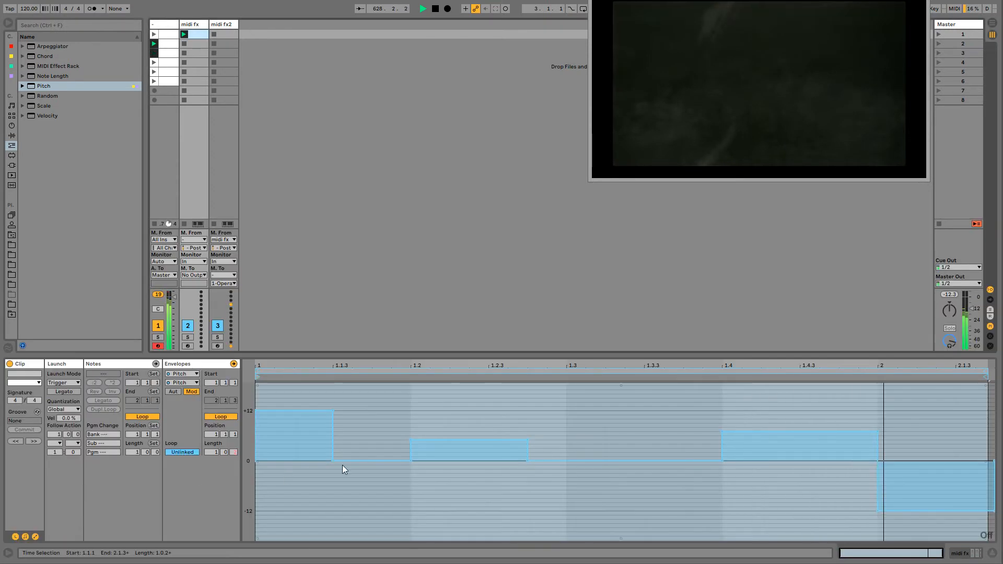
{"action": "left_click", "coordinate": [419, 413]}
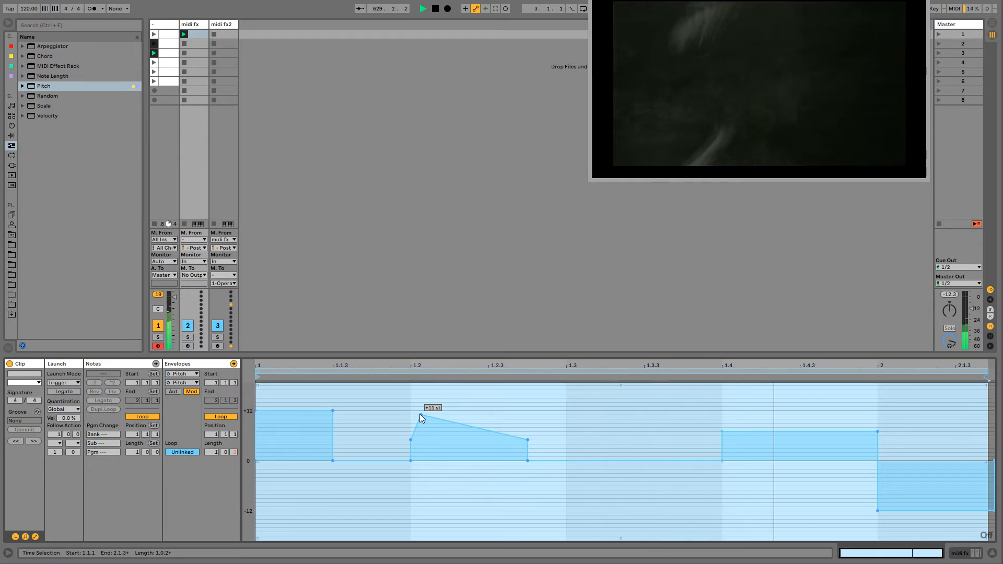
{"action": "left_click", "coordinate": [419, 414]}
{"action": "key", "text": "b"}
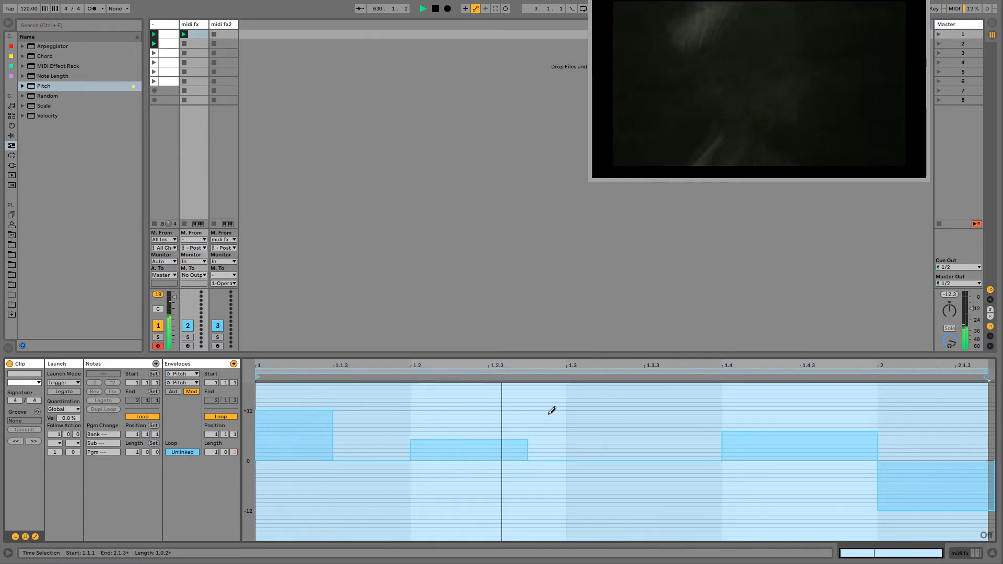
{"action": "left_click", "coordinate": [600, 411]}
{"action": "left_click_drag", "start_coordinate": [603, 407], "coordinate": [616, 409]}
{"action": "key", "text": "b"}
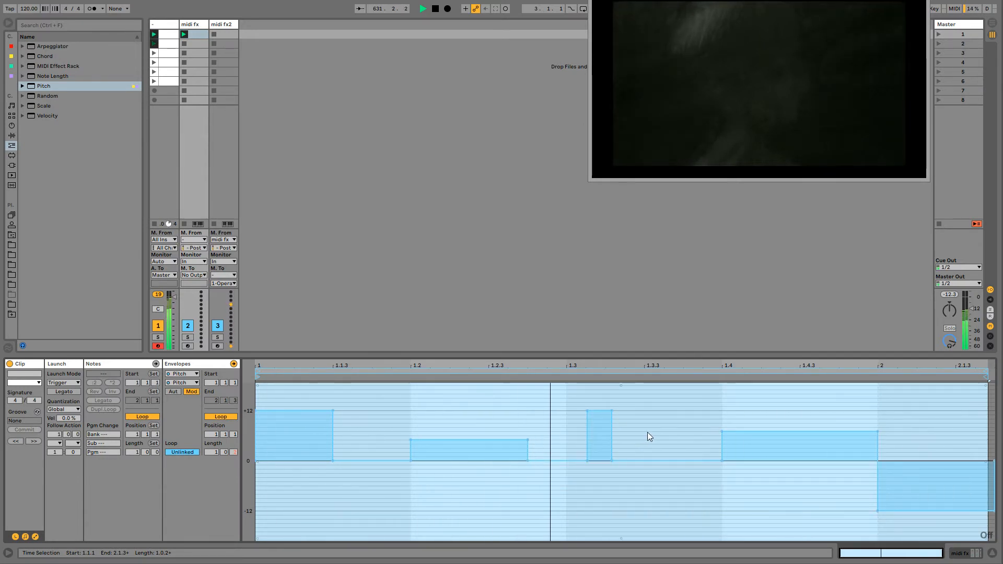
- Draw a short +24 st block just after 1.3.3 in the pitch envelope and lower its middle part to +12 st
{"action": "left_click", "coordinate": [647, 432]}
{"action": "key", "text": "b"}
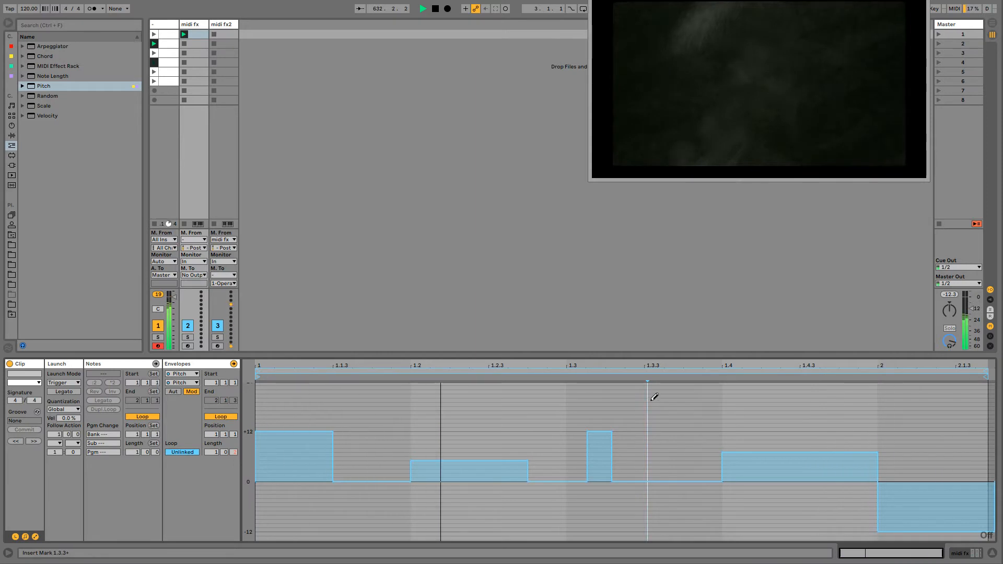
{"action": "scroll", "coordinate": [650, 399], "scroll_direction": "up", "scroll_amount": 1}
{"action": "left_click", "coordinate": [654, 388]}
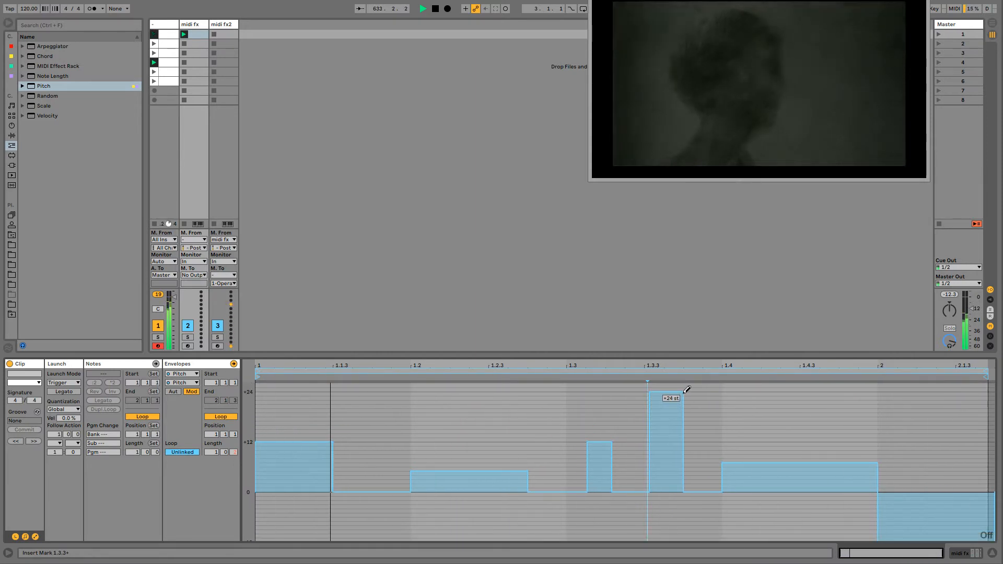
{"action": "left_click_drag", "start_coordinate": [660, 442], "coordinate": [683, 442]}
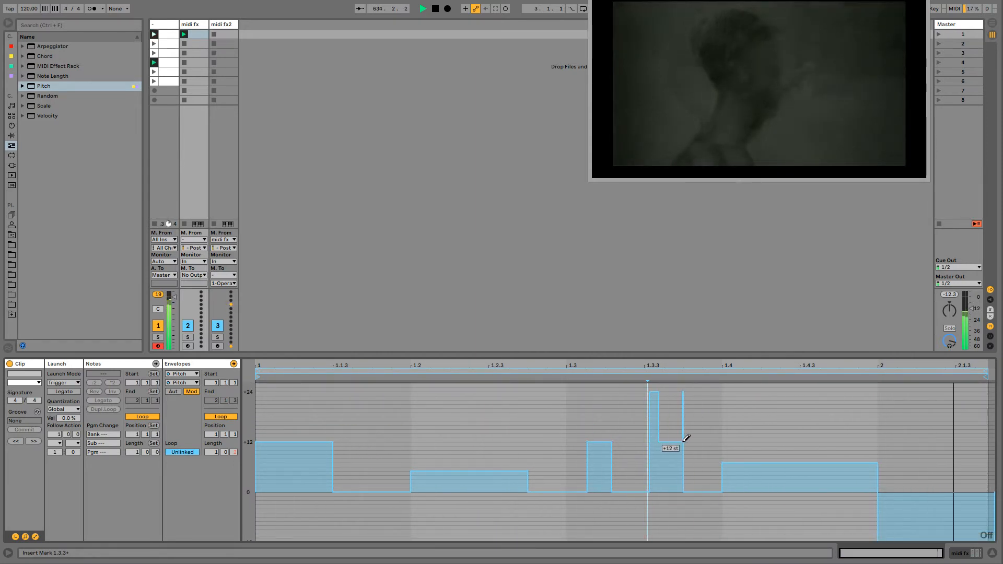
{"action": "key", "text": "b"}
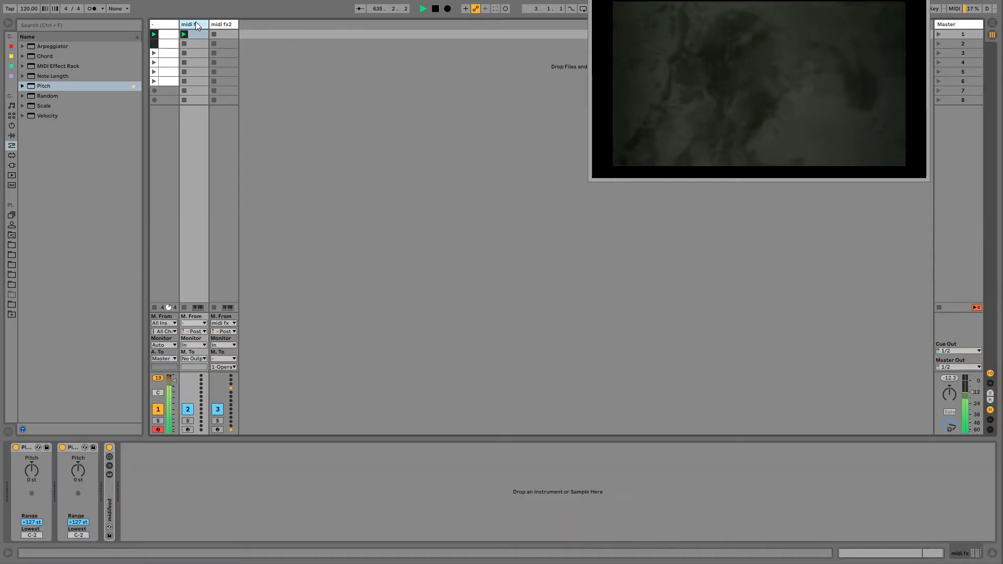
- Extend the first Pitch device's modulation envelope loop to about 4.2.3 and draw a block of about -6 st across the start of bar 5
{"action": "key", "text": "shift+Tab"}
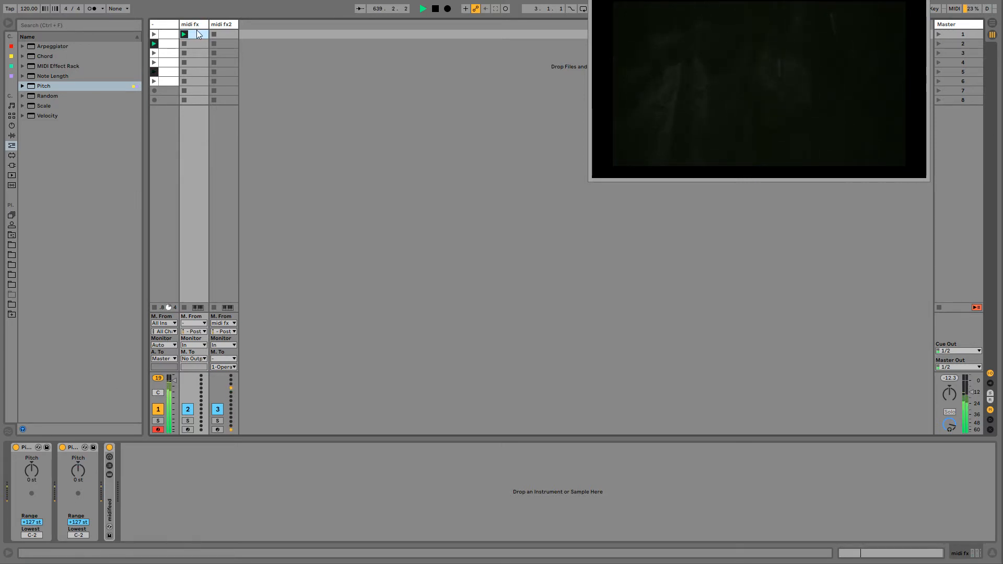
{"action": "right_click", "coordinate": [33, 468]}
{"action": "left_click", "coordinate": [52, 479]}
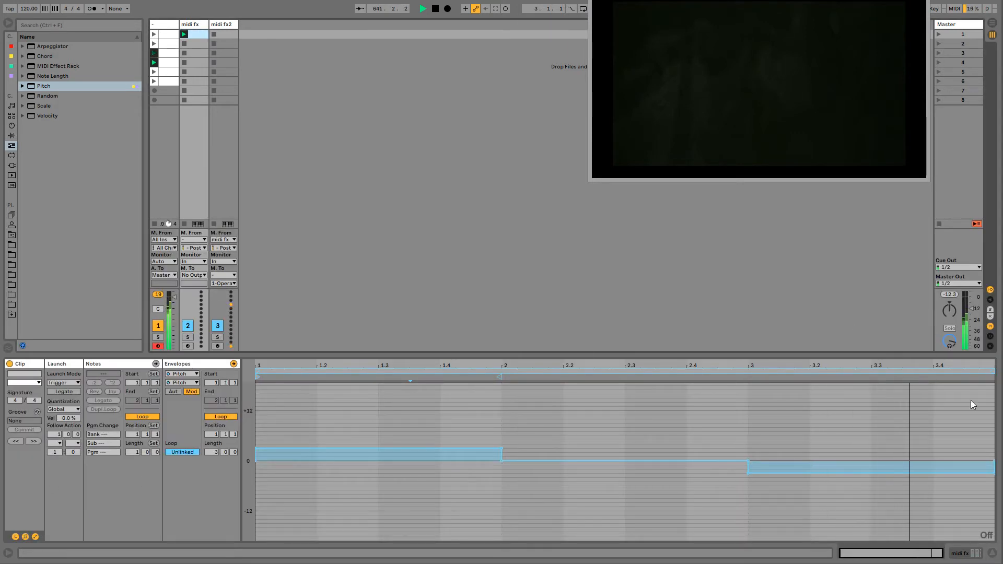
{"action": "left_click_drag", "start_coordinate": [1002, 371], "coordinate": [997, 374]}
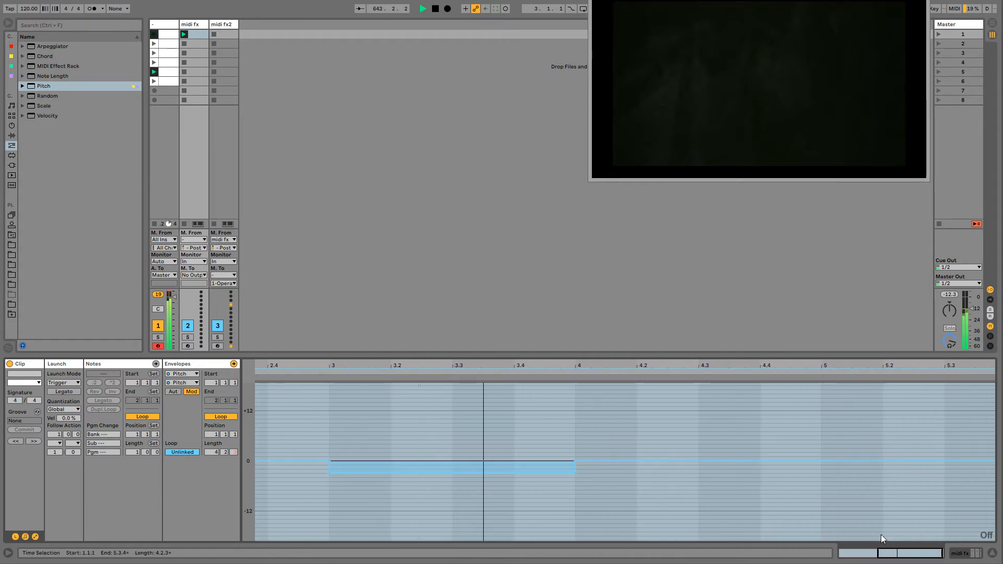
{"action": "mouse_move", "coordinate": [744, 484]}
{"action": "left_mouse_down"}
{"action": "mouse_move", "coordinate": [847, 474]}
{"action": "mouse_move", "coordinate": [808, 477]}
{"action": "mouse_move", "coordinate": [848, 480]}
{"action": "mouse_move", "coordinate": [831, 484]}
{"action": "left_mouse_up"}
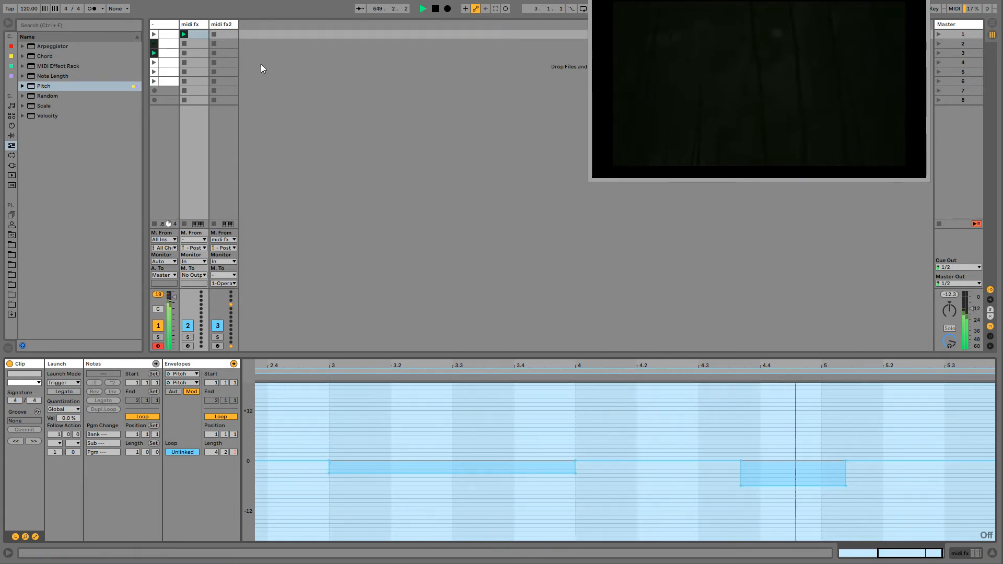
- Inspect the device chains of the midi fx and midi fx2 tracks
{"action": "left_click", "coordinate": [189, 24]}
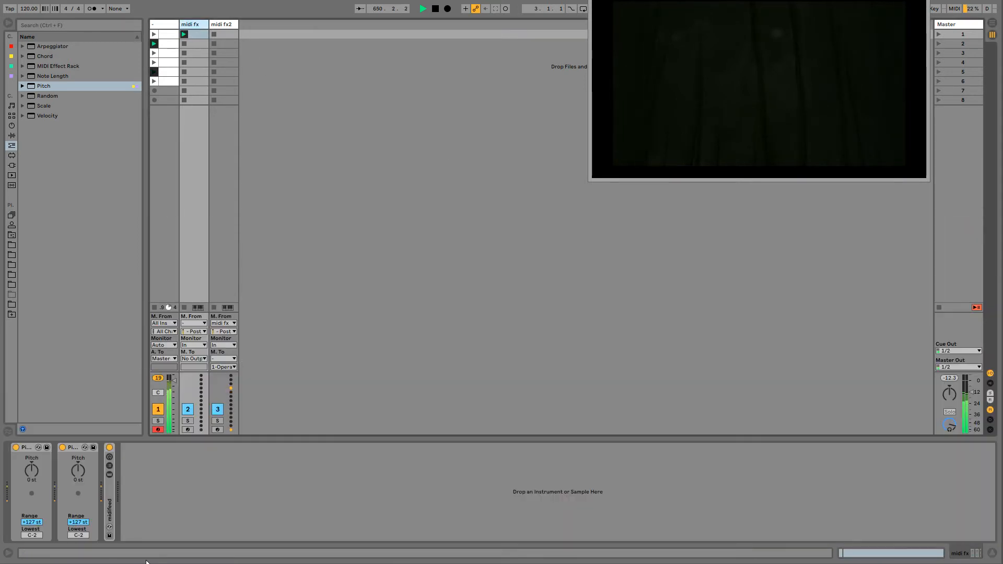
{"action": "left_click", "coordinate": [218, 25]}
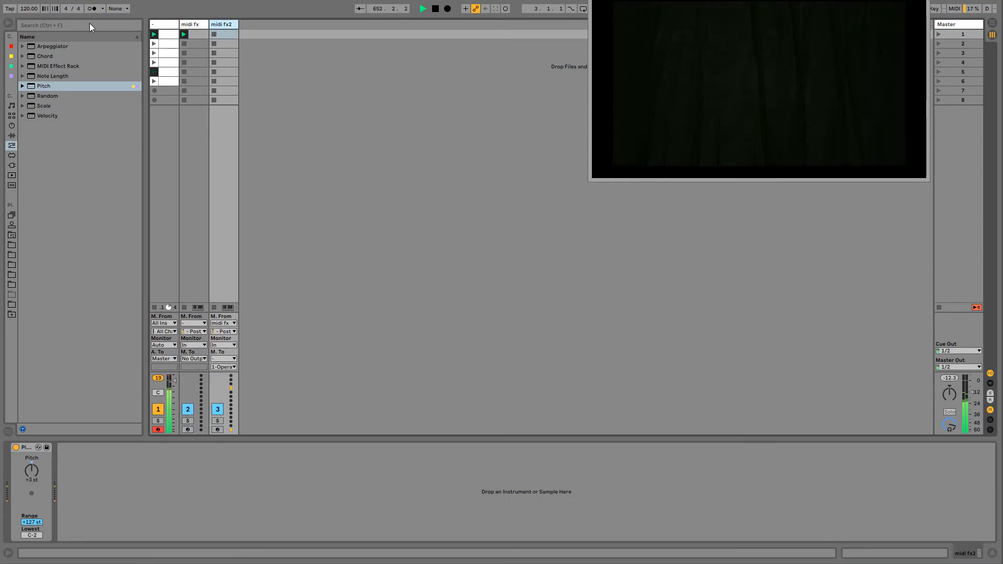
{"action": "left_click", "coordinate": [158, 26]}
{"action": "left_click", "coordinate": [231, 24]}
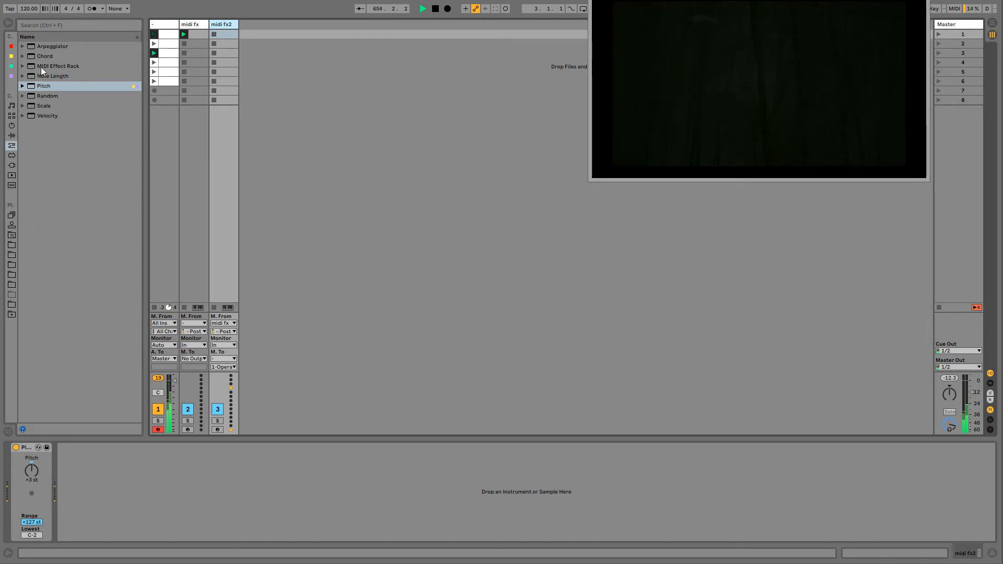
- Reset the midi fx2 track's Pitch device to 0 st and launch a new empty clip in that track's first slot
{"action": "left_click", "coordinate": [32, 480]}
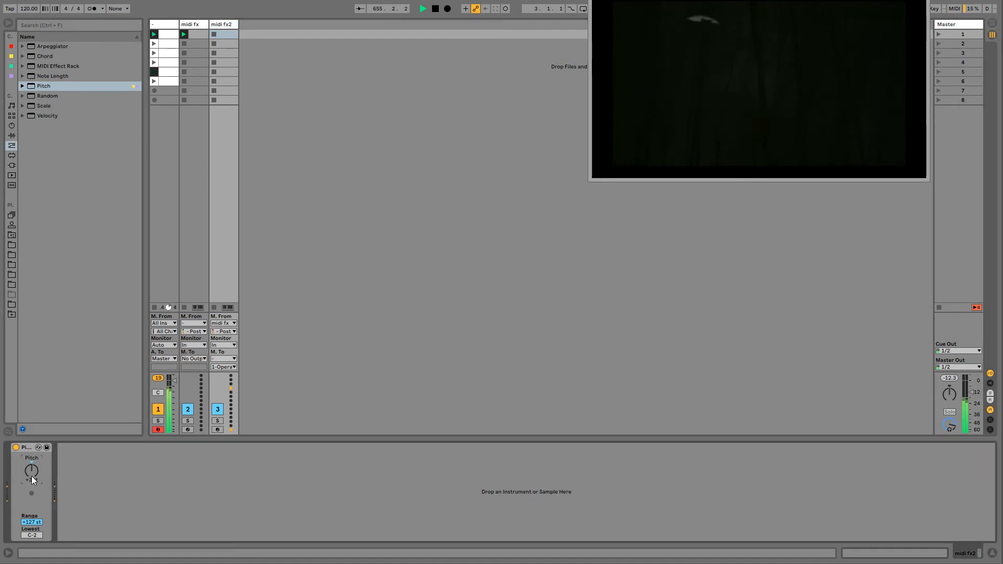
{"action": "double_click", "coordinate": [34, 471]}
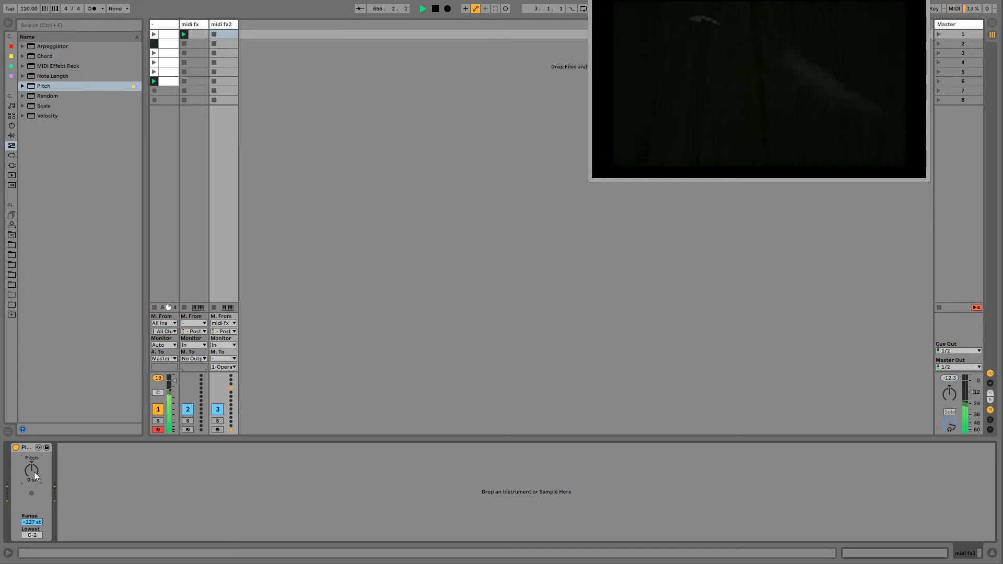
{"action": "right_click", "coordinate": [34, 472]}
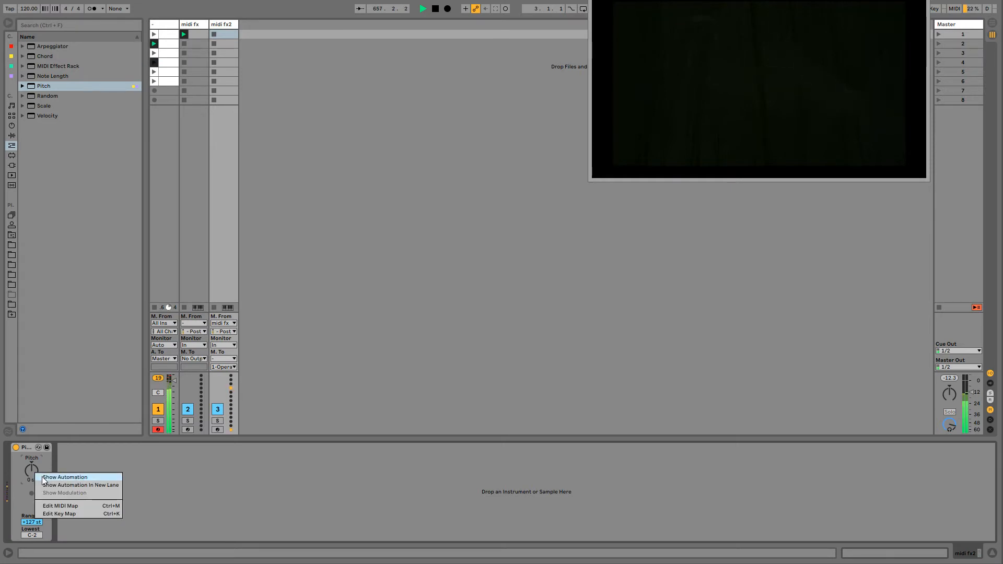
{"action": "left_click", "coordinate": [90, 459]}
{"action": "double_click", "coordinate": [225, 33]}
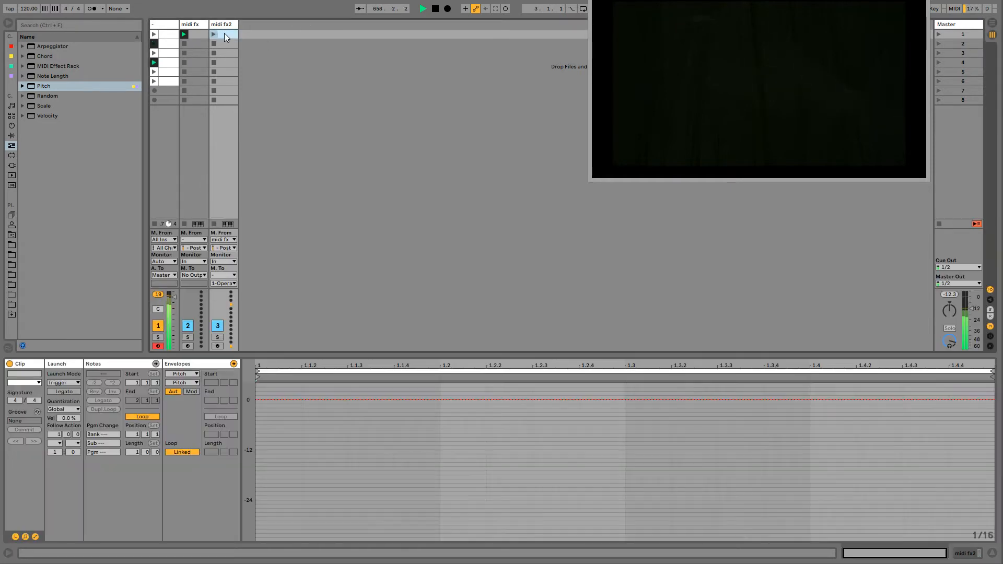
{"action": "left_click", "coordinate": [213, 33]}
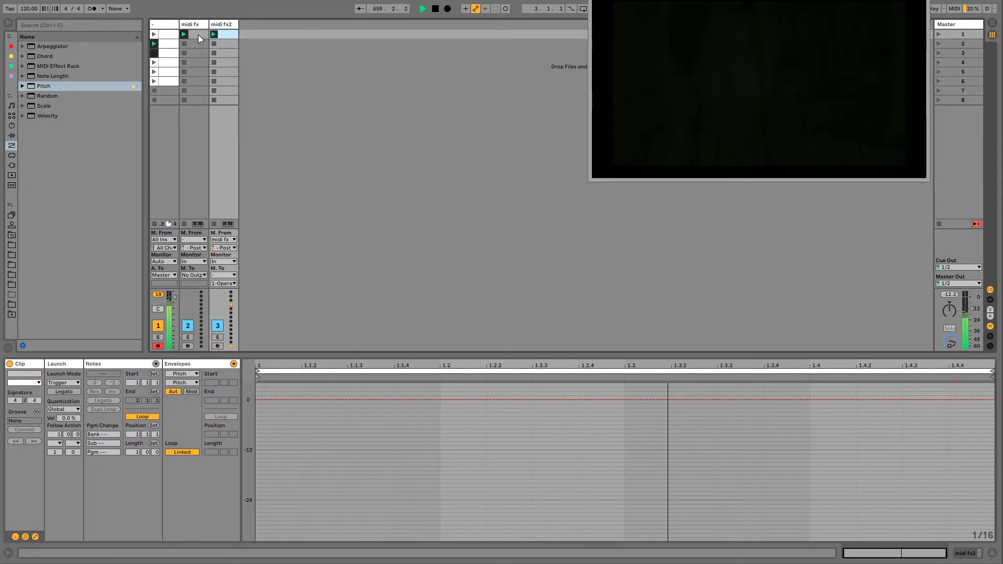
- Duplicate the midi fx track's first clip into the second and third slots
{"action": "left_click", "coordinate": [197, 34]}
{"action": "left_click", "coordinate": [196, 43]}
{"action": "key", "text": "ctrl+d"}
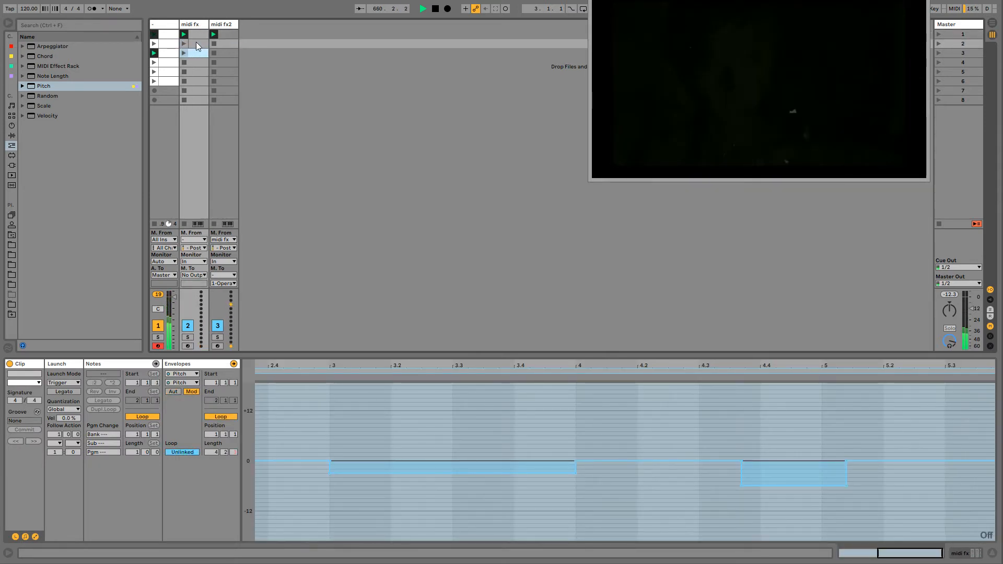
- Set the follow action of all three midi fx clips to Other with a follow time of 0.2.1
{"action": "left_click", "coordinate": [196, 36]}
{"action": "left_click", "coordinate": [195, 52], "text": "shift"}
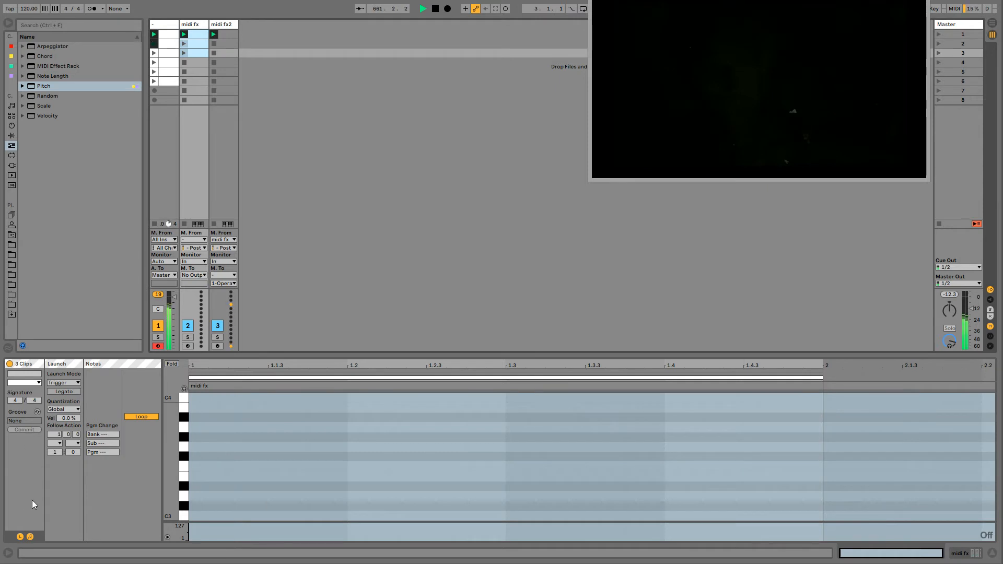
{"action": "left_click", "coordinate": [55, 443]}
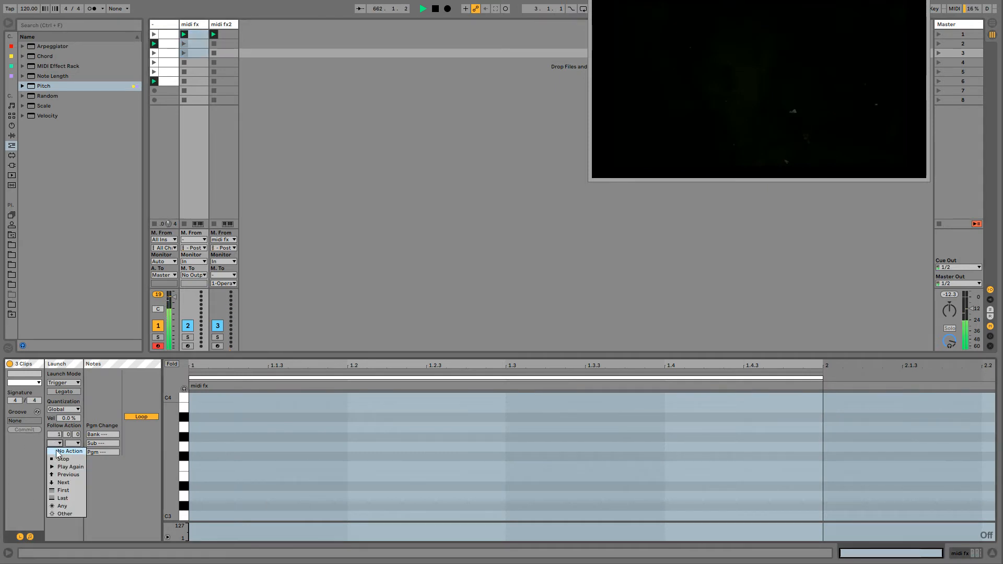
{"action": "left_click", "coordinate": [60, 499]}
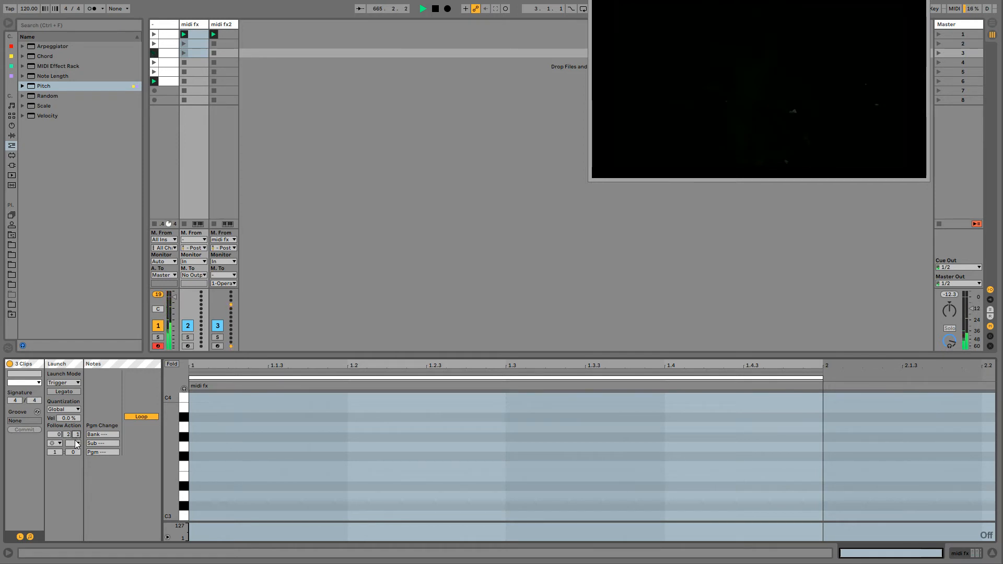
- Set the follow action time to 0.1.2 on the second midi fx clip and 0.1.1 on the third, and enable Legato for all three clips
{"action": "left_click", "coordinate": [200, 44]}
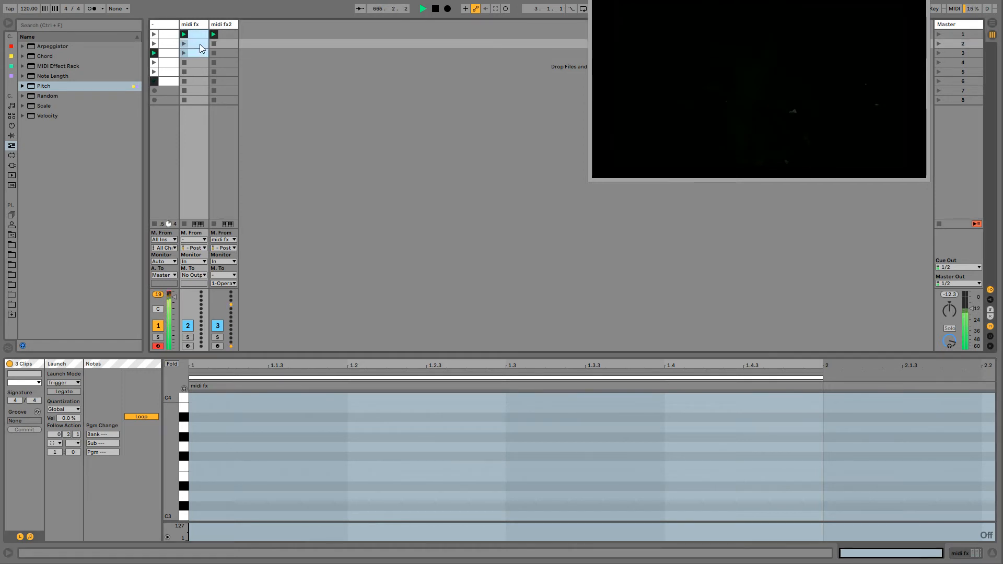
{"action": "left_click_drag", "start_coordinate": [77, 434], "coordinate": [77, 440]}
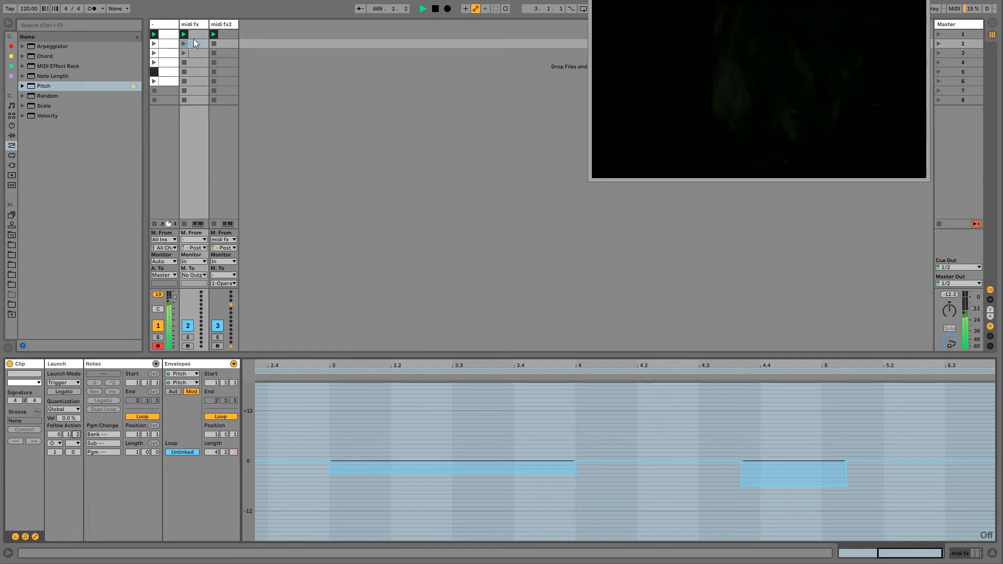
{"action": "left_click", "coordinate": [193, 55]}
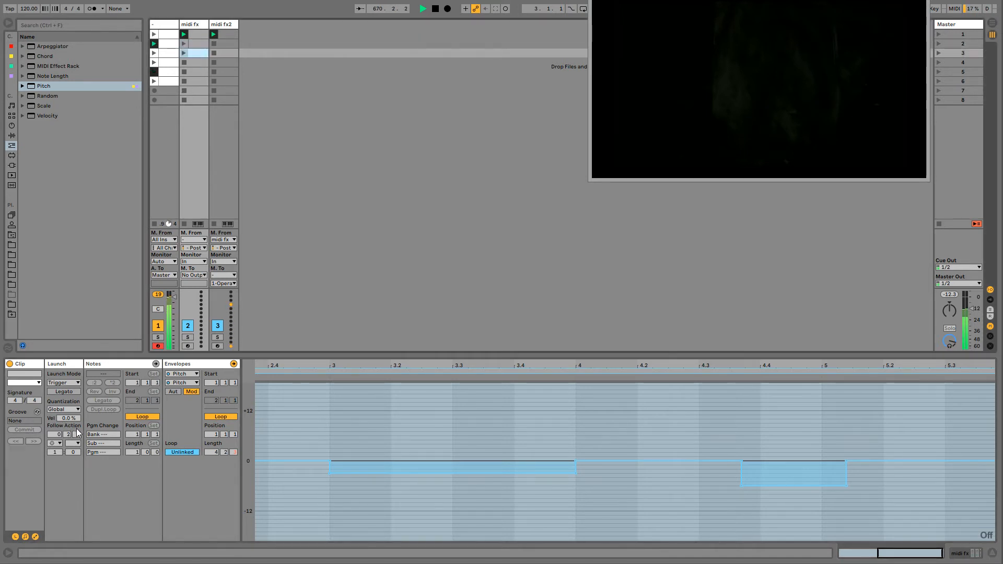
{"action": "left_click_drag", "start_coordinate": [77, 433], "coordinate": [77, 439]}
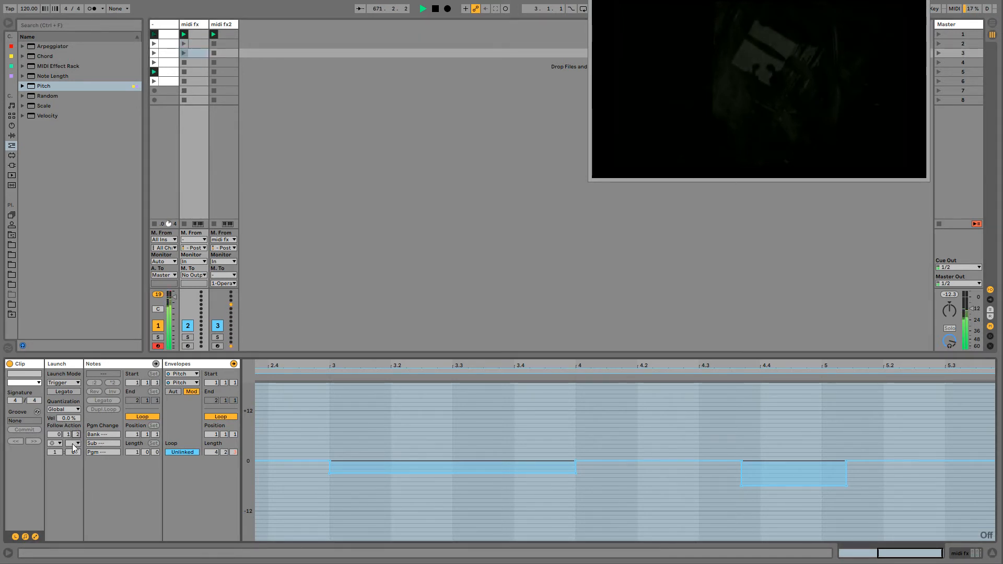
{"action": "left_click", "coordinate": [74, 445]}
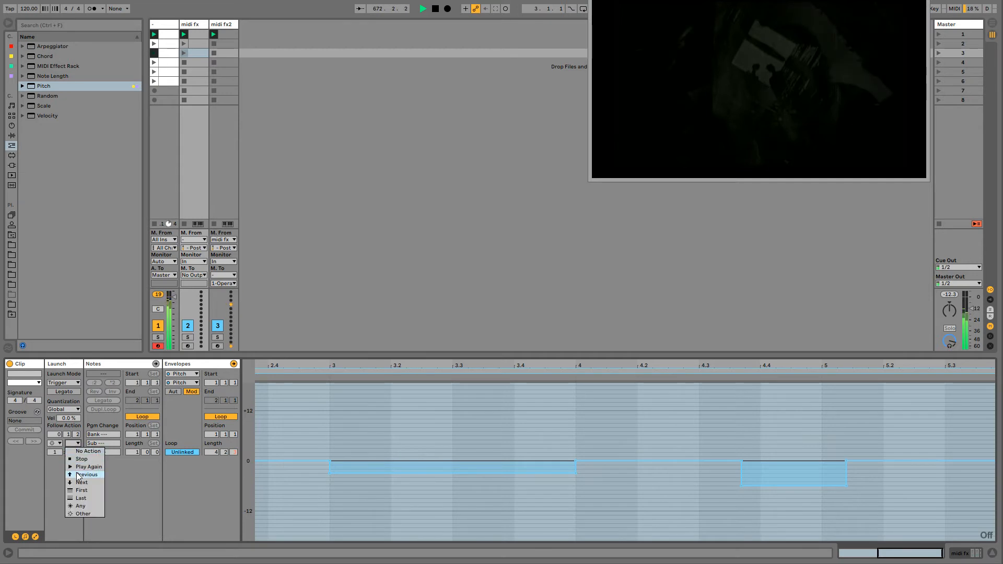
{"action": "left_click", "coordinate": [81, 451]}
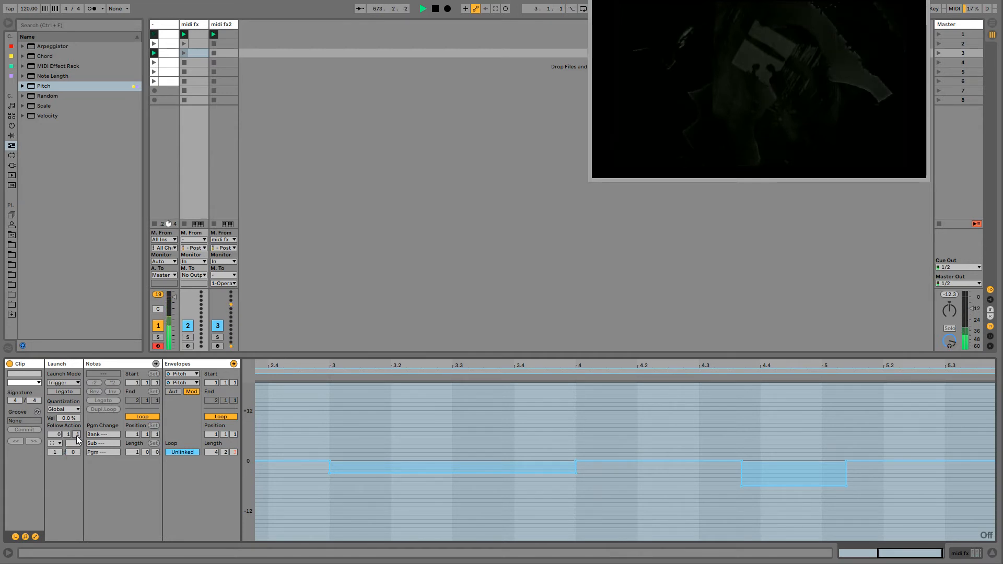
{"action": "left_click", "coordinate": [200, 35], "text": "shift"}
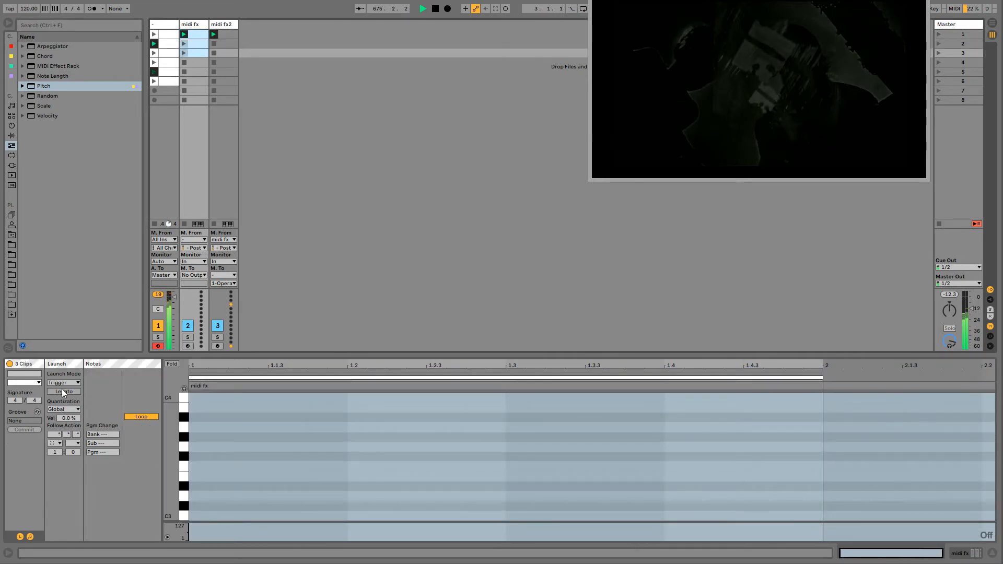
{"action": "left_click", "coordinate": [63, 391]}
- Switch the first track's midifeed rack off and on to compare the sound, and leave it switched off
{"action": "left_click", "coordinate": [158, 26]}
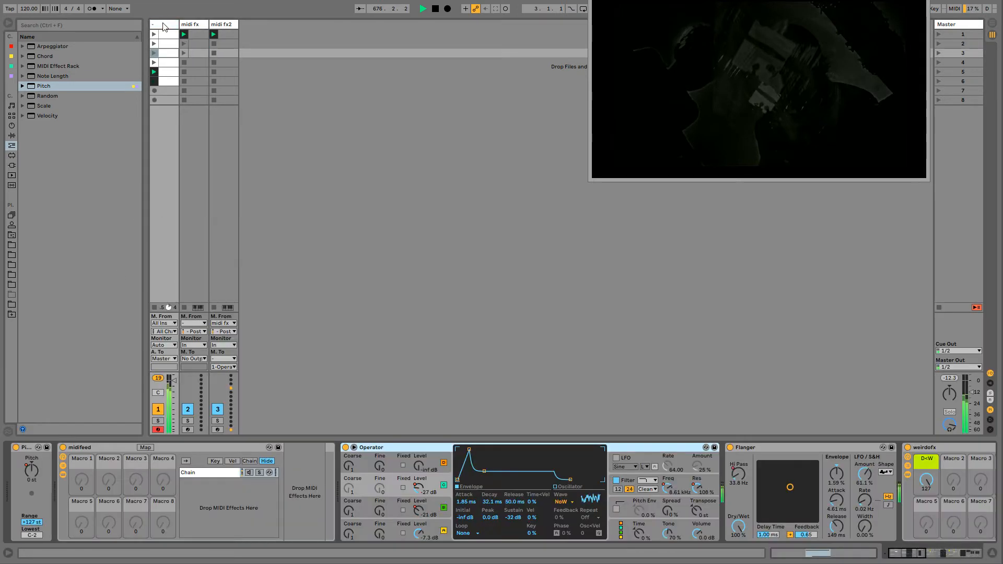
{"action": "left_click", "coordinate": [102, 449]}
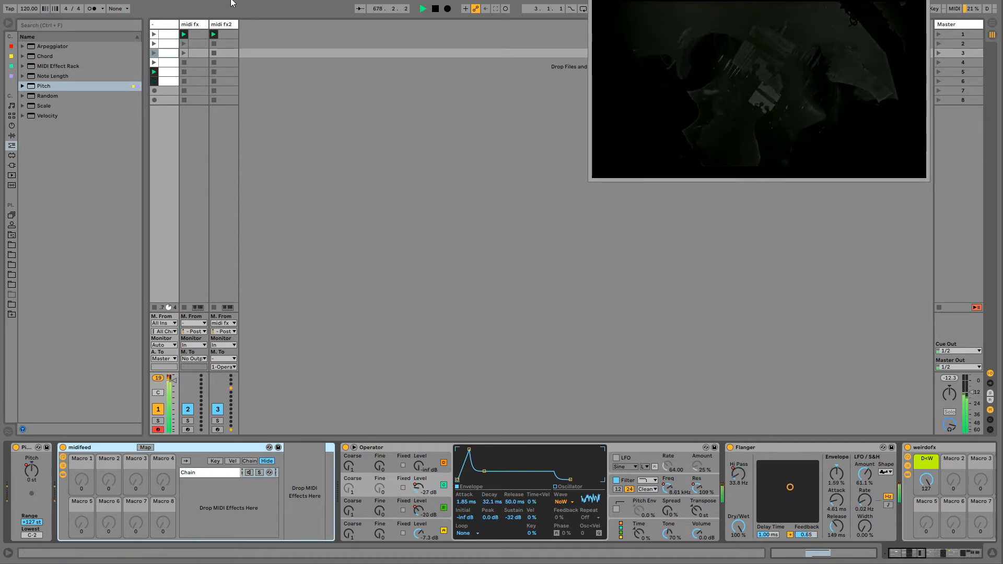
{"action": "left_click", "coordinate": [63, 448]}
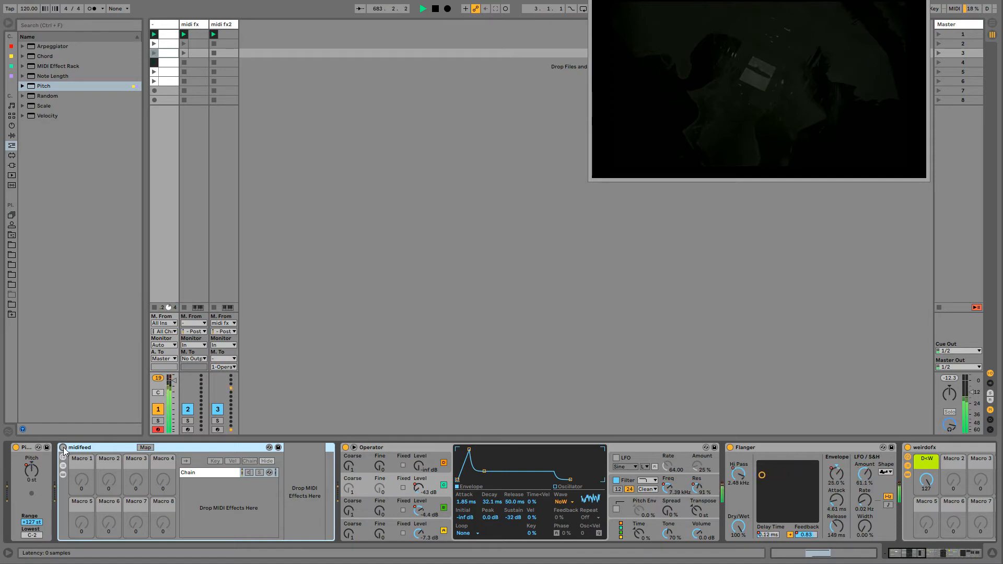
{"action": "left_click", "coordinate": [64, 448]}
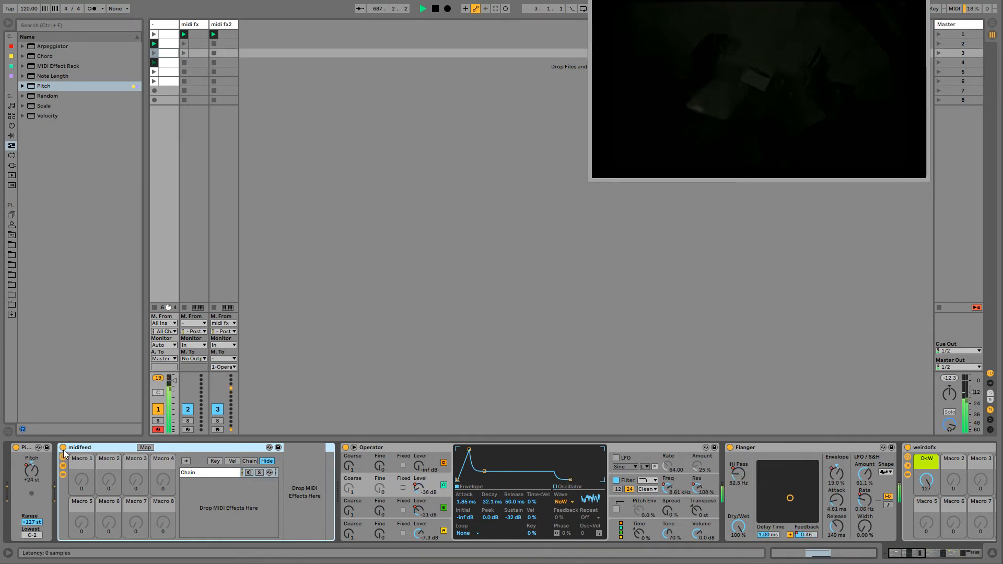
{"action": "double_click", "coordinate": [87, 447]}
{"action": "double_click", "coordinate": [63, 480]}
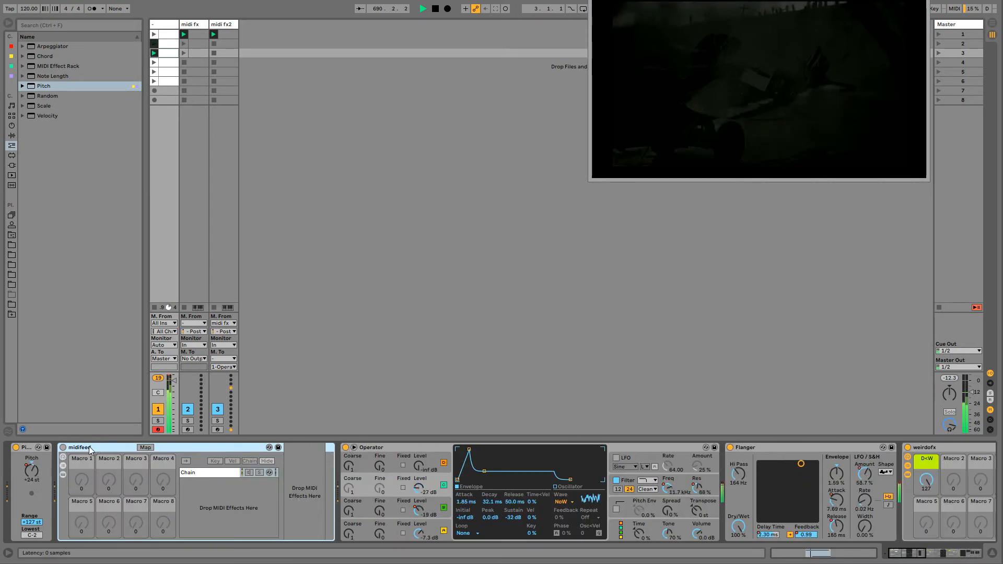
{"action": "left_click", "coordinate": [372, 445]}
{"action": "left_click", "coordinate": [115, 450]}
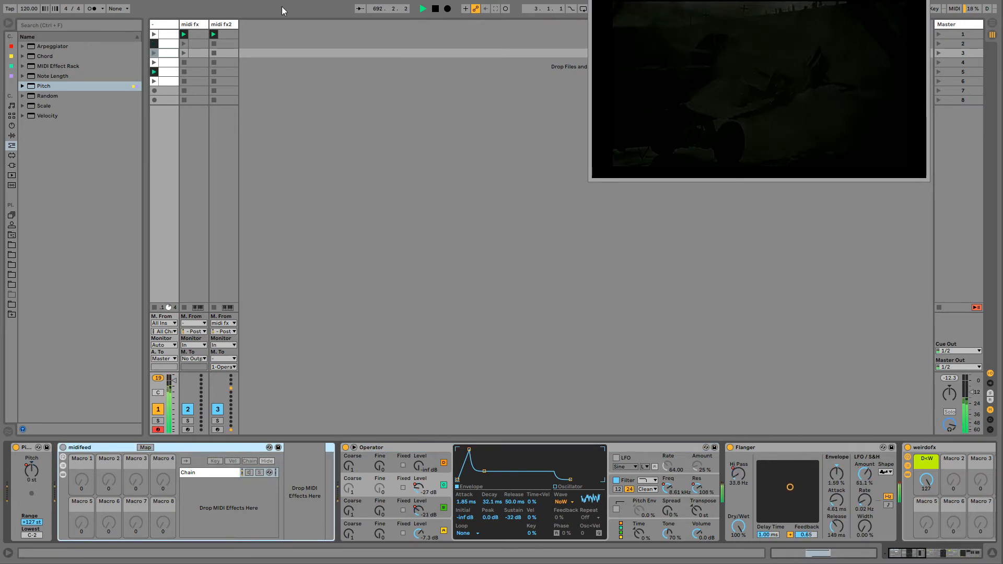
- Look through the midi fx tracks' devices, return to the first track and collapse its midifeed rack
{"action": "left_click", "coordinate": [191, 25]}
{"action": "left_click", "coordinate": [221, 24]}
{"action": "left_click", "coordinate": [172, 27]}
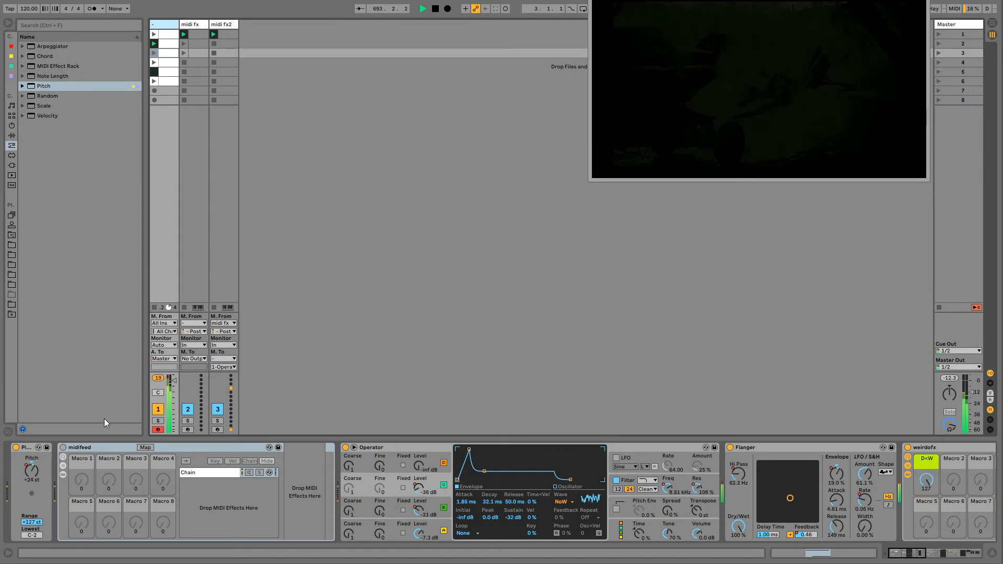
{"action": "double_click", "coordinate": [107, 449]}
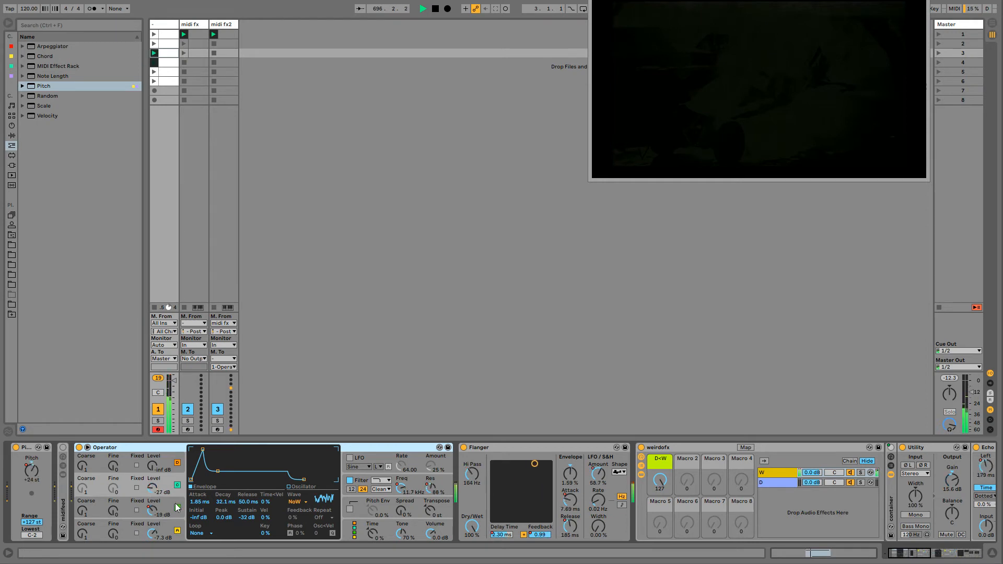
- Set the envelope of Operator's oscillator A to Loop mode and reshape it to about 276 ms decay and -32 dB sustain
{"action": "left_click", "coordinate": [197, 533]}
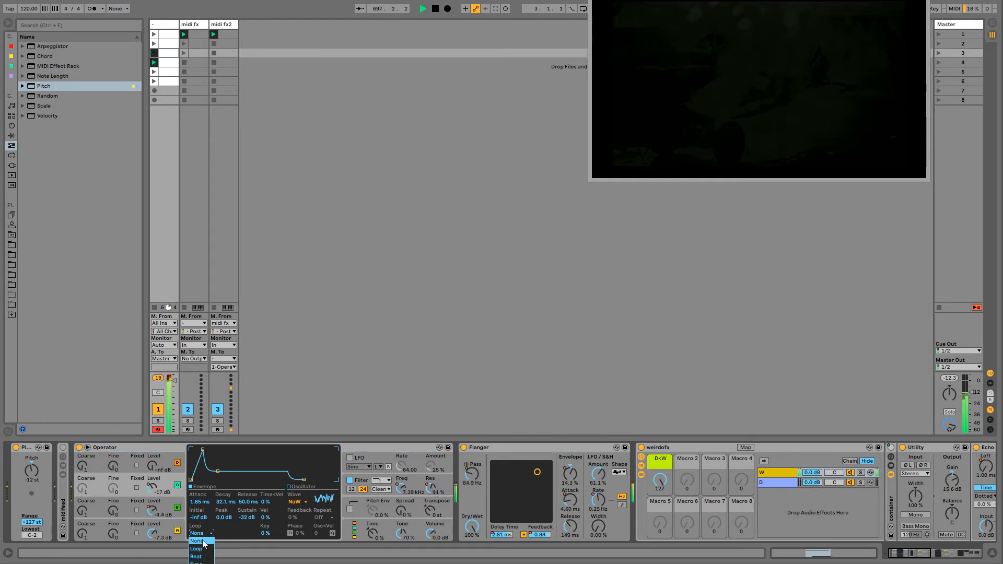
{"action": "left_click", "coordinate": [210, 547]}
{"action": "left_click_drag", "start_coordinate": [224, 533], "coordinate": [224, 475]}
{"action": "left_click", "coordinate": [160, 523]}
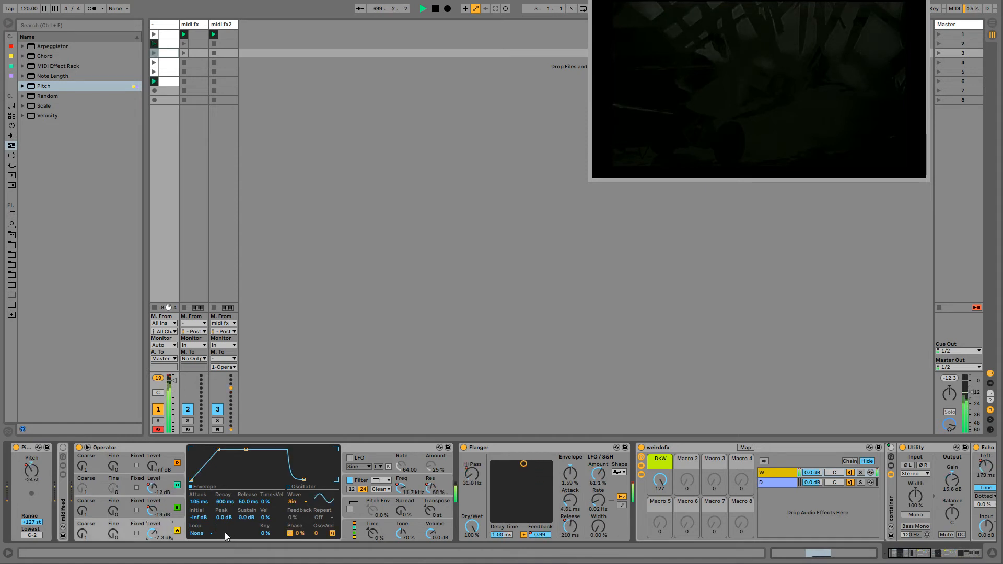
{"action": "left_click", "coordinate": [203, 534]}
{"action": "left_click", "coordinate": [203, 548]}
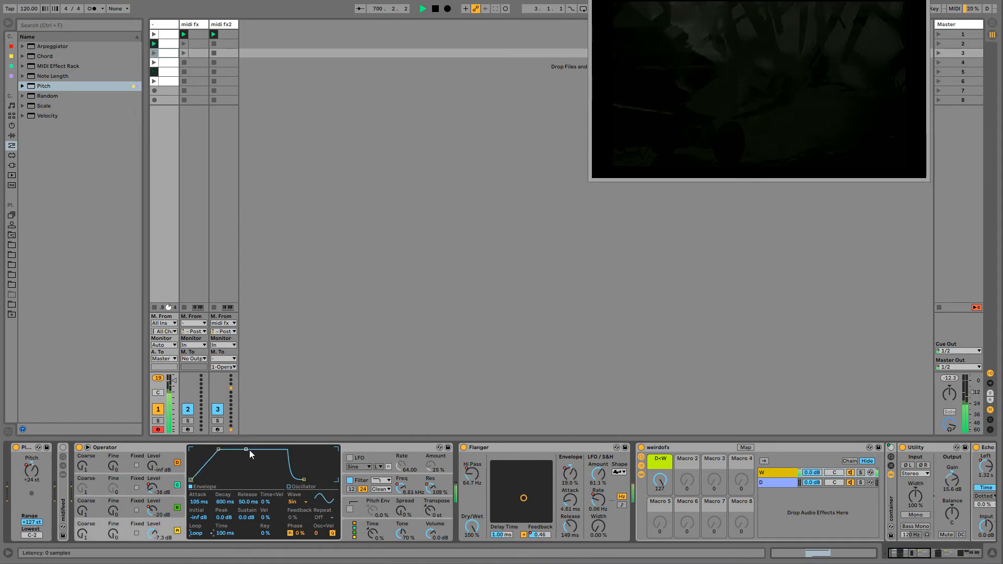
{"action": "left_click_drag", "start_coordinate": [246, 450], "coordinate": [245, 479]}
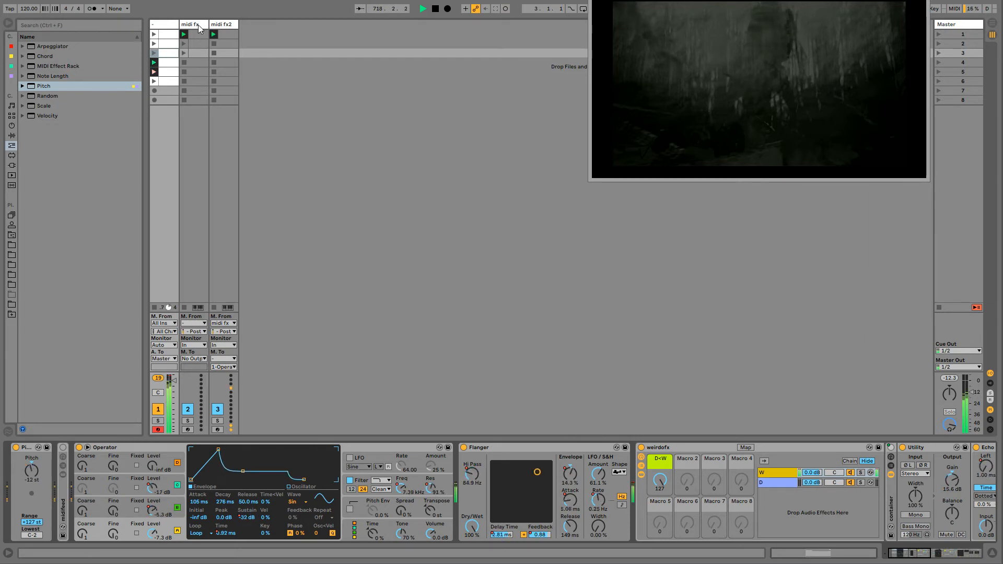
- Switch the midi fx track's two Pitch devices off and on in turn to hear what each one contributes
{"action": "key", "text": "Right"}
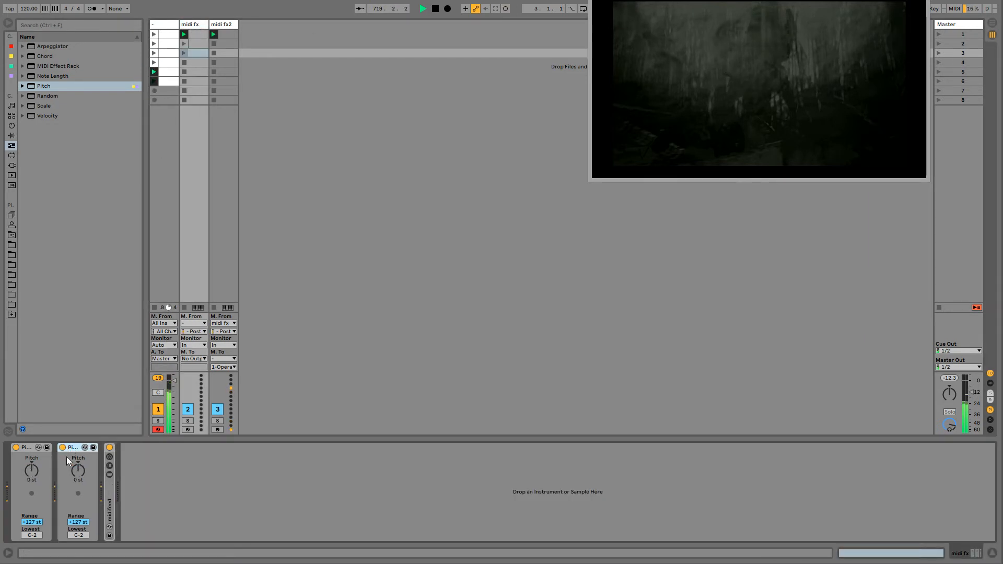
{"action": "left_click", "coordinate": [63, 447]}
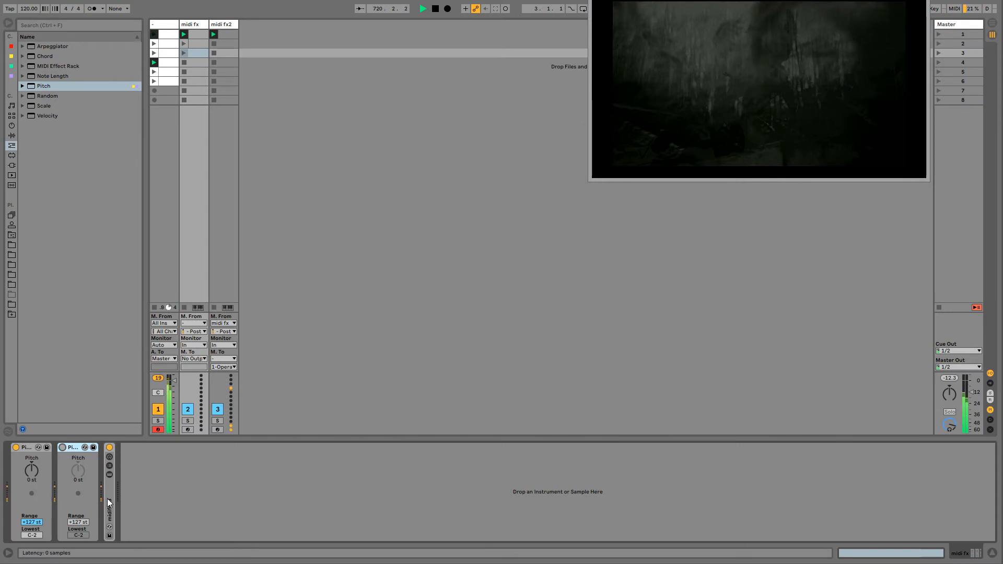
{"action": "left_click", "coordinate": [192, 34]}
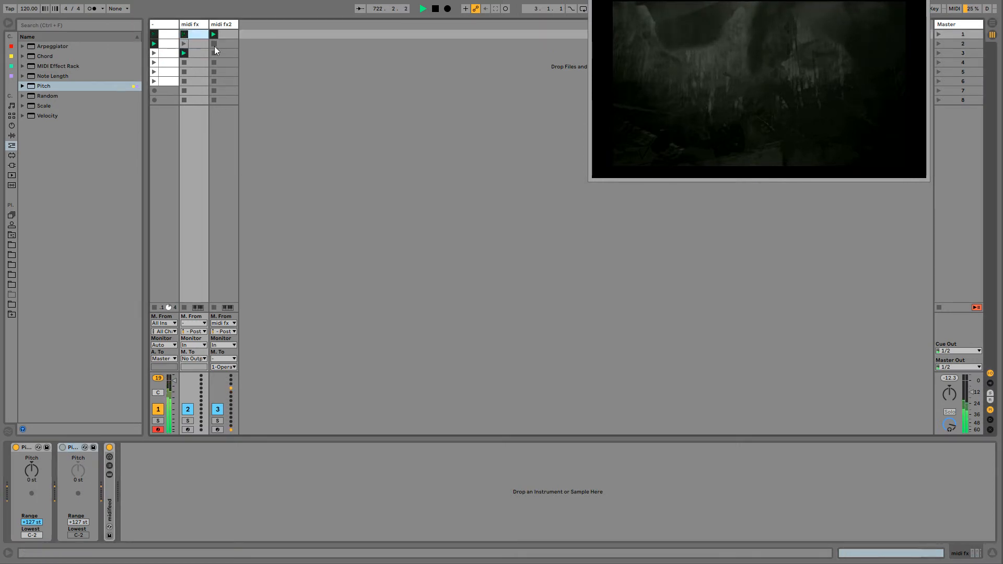
{"action": "left_click", "coordinate": [199, 42]}
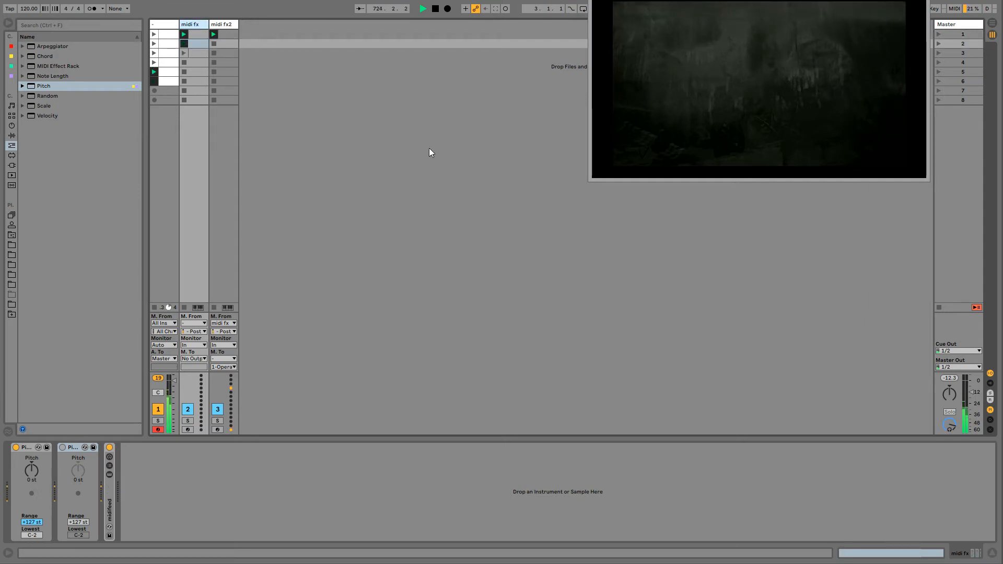
{"action": "left_click", "coordinate": [15, 448]}
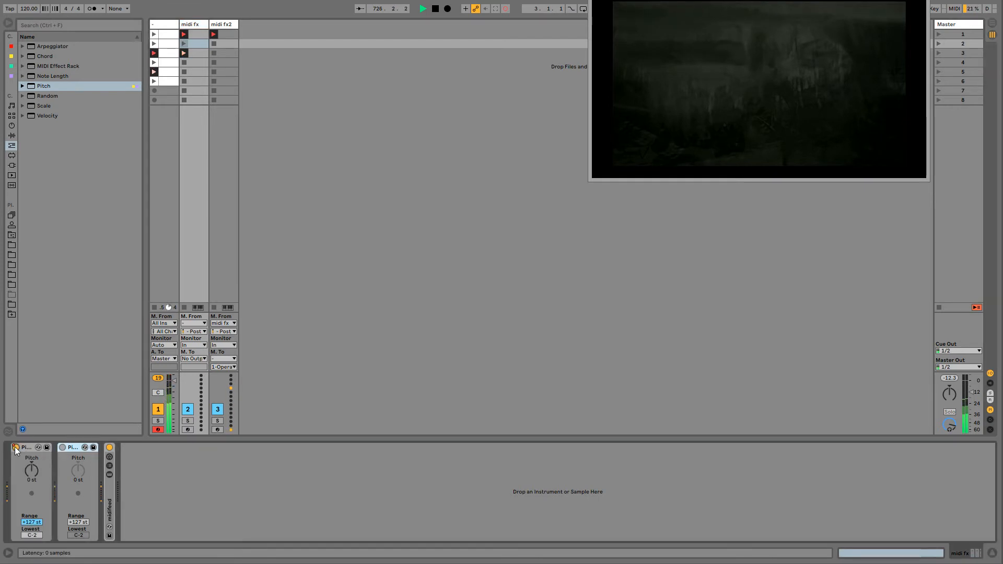
{"action": "left_click", "coordinate": [16, 448]}
{"action": "left_click", "coordinate": [16, 447]}
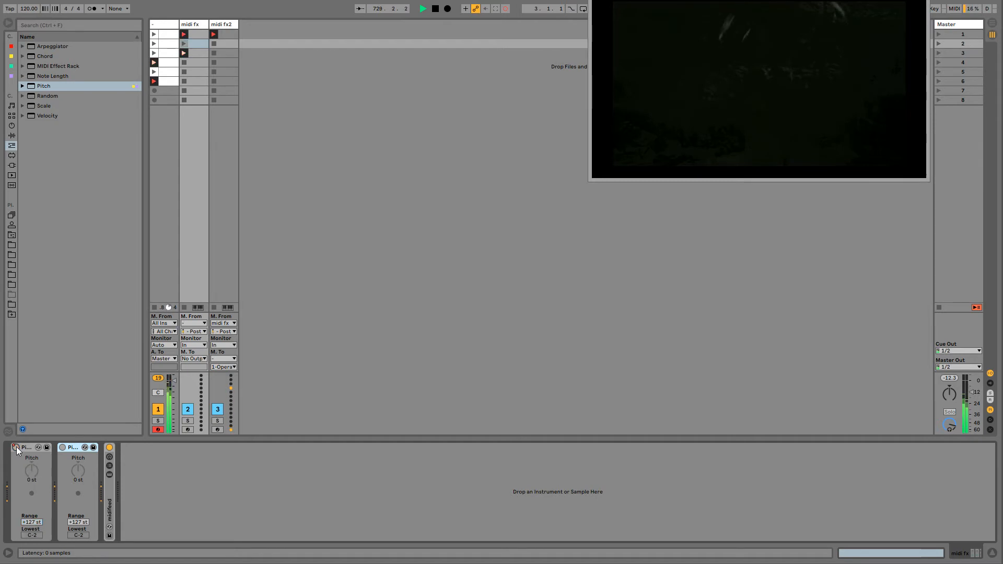
{"action": "left_click", "coordinate": [64, 448]}
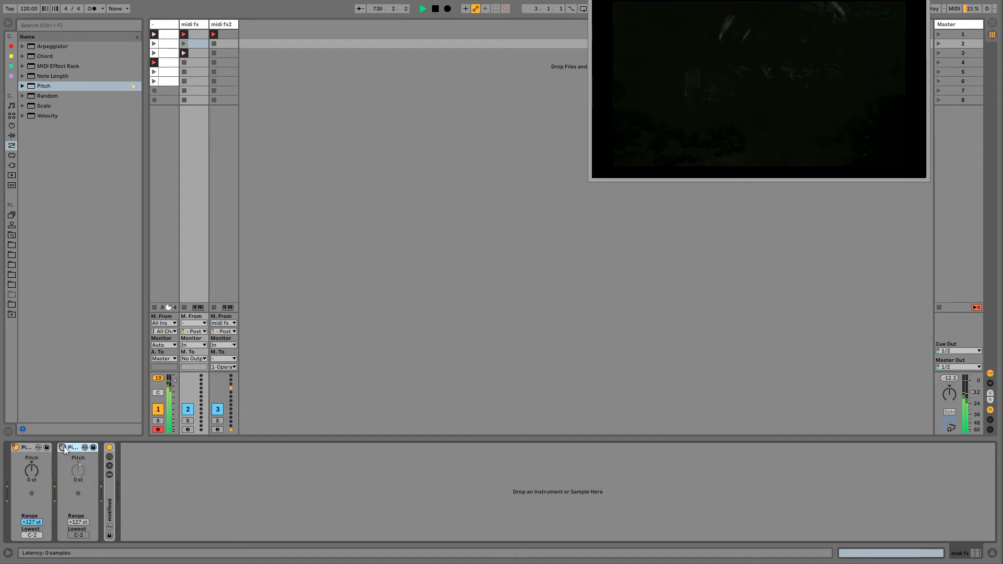
- Switch the midi fx track's second Pitch device back on and check the contents of that track's midifeed rack
{"action": "left_click", "coordinate": [63, 448]}
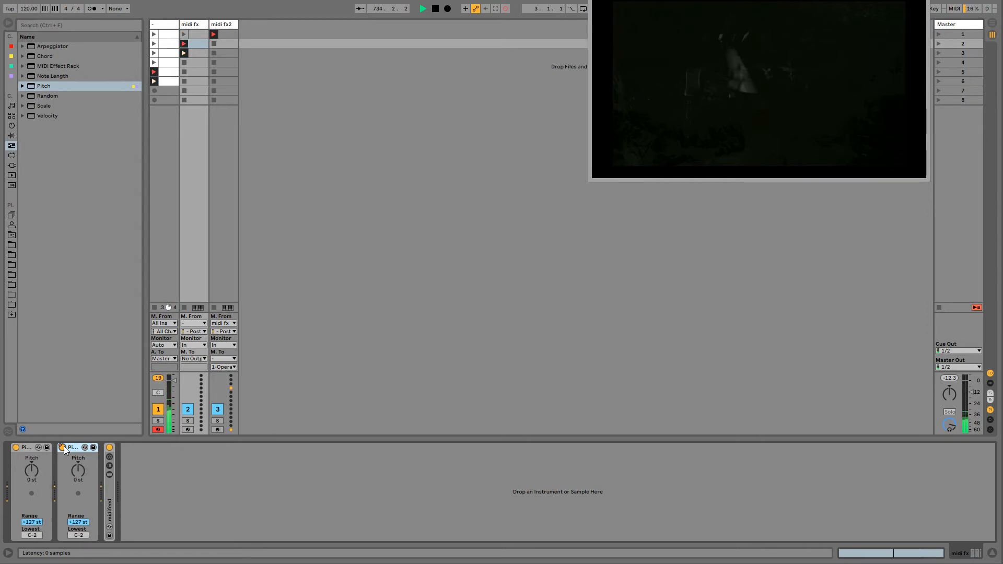
{"action": "double_click", "coordinate": [111, 499]}
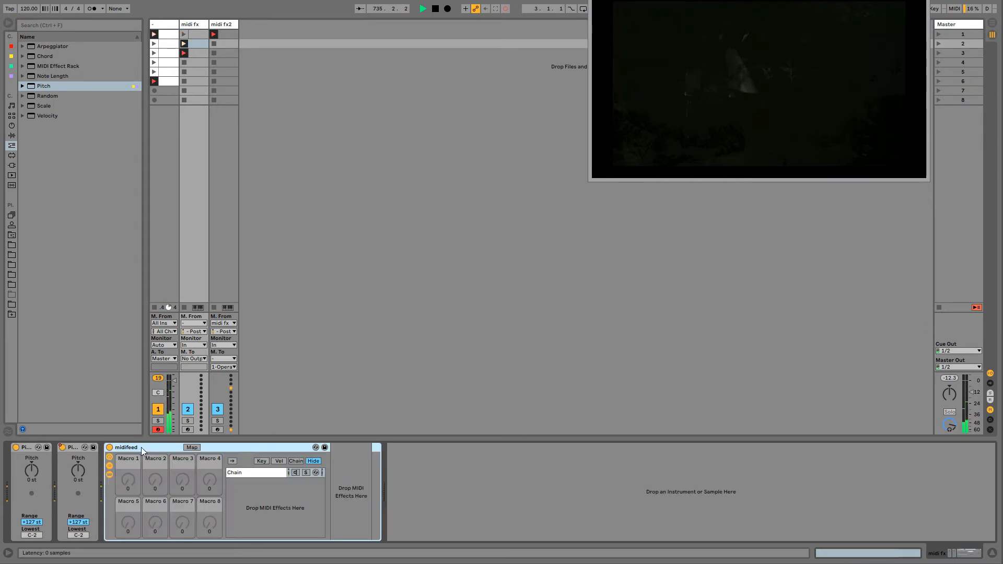
{"action": "double_click", "coordinate": [136, 447]}
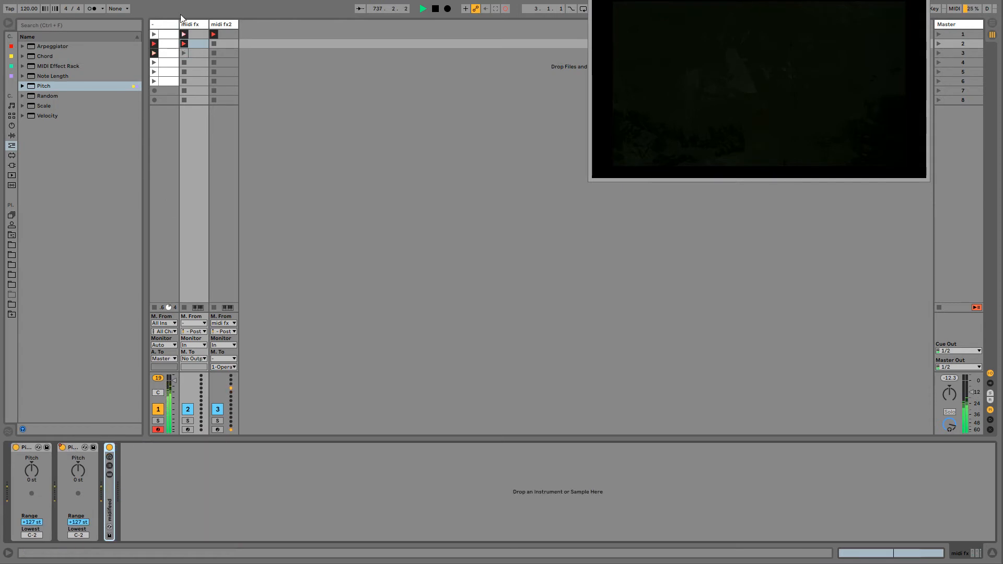
- Return to the first track, expand its midifeed rack and turn off session recording
{"action": "left_click", "coordinate": [163, 28]}
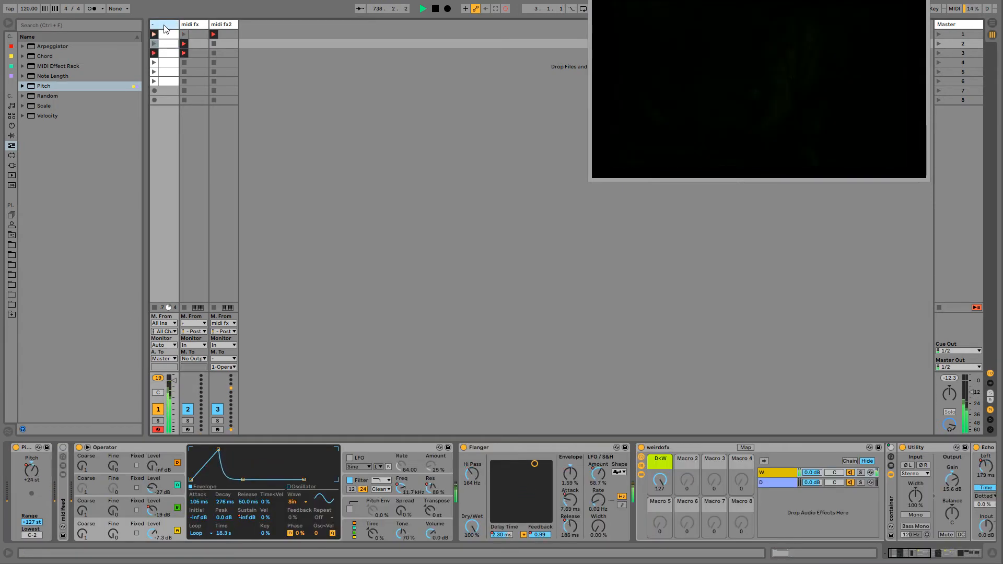
{"action": "double_click", "coordinate": [63, 497]}
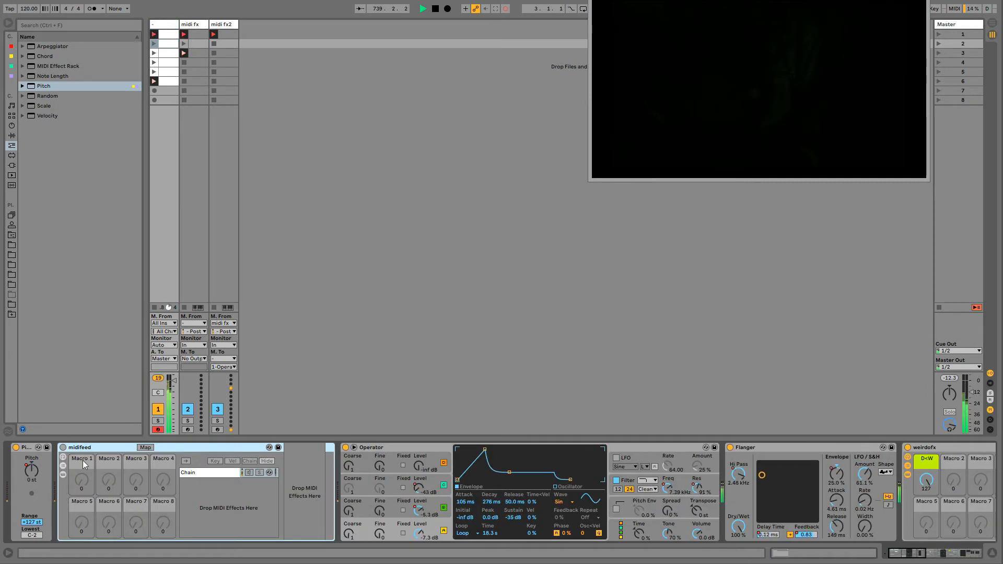
{"action": "left_click", "coordinate": [505, 9]}
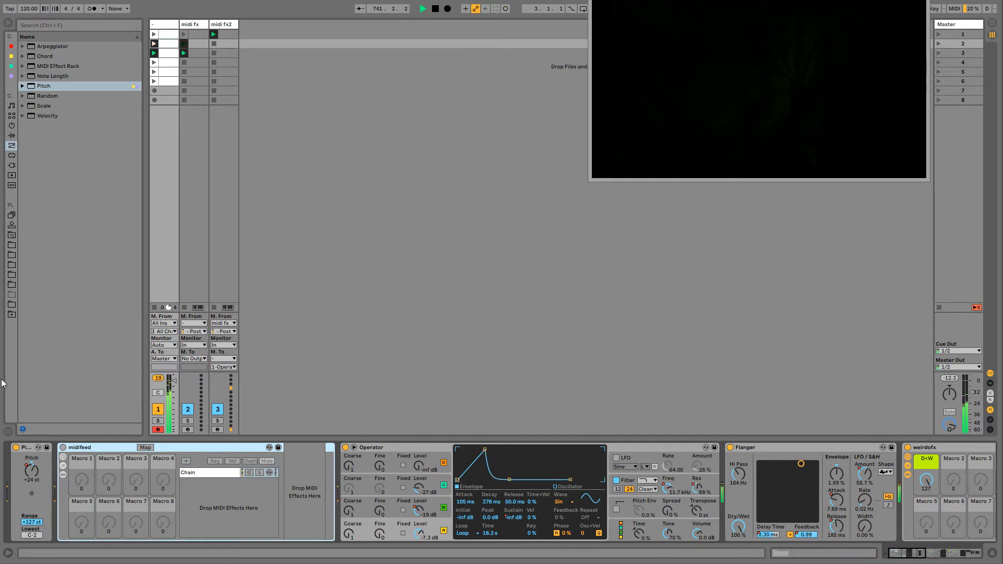
- Switch the first track's midifeed rack back on and check the input tap points offered for the midi fx track
{"action": "left_click", "coordinate": [196, 331]}
{"action": "left_click", "coordinate": [196, 332]}
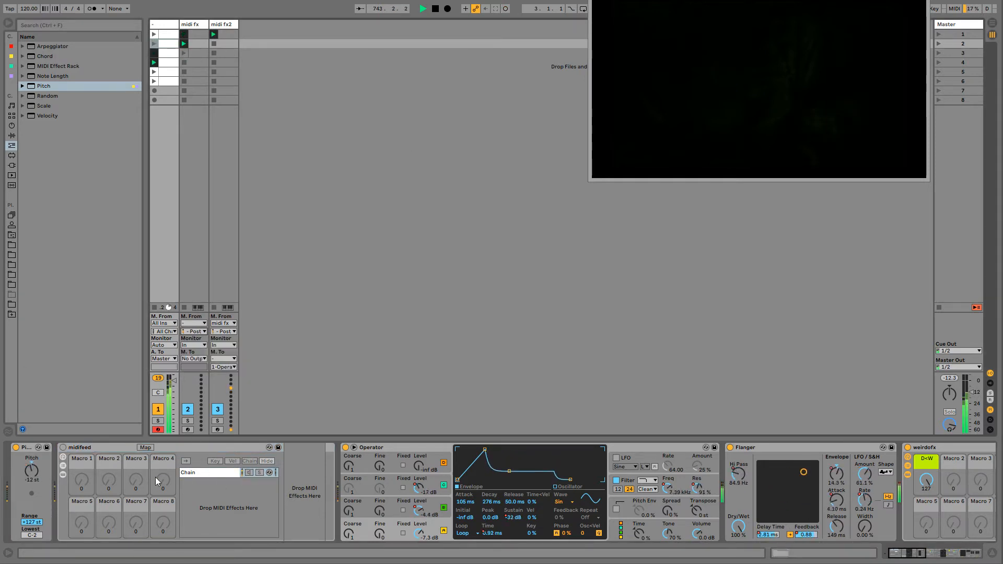
{"action": "left_click", "coordinate": [63, 448]}
{"action": "left_click", "coordinate": [85, 450]}
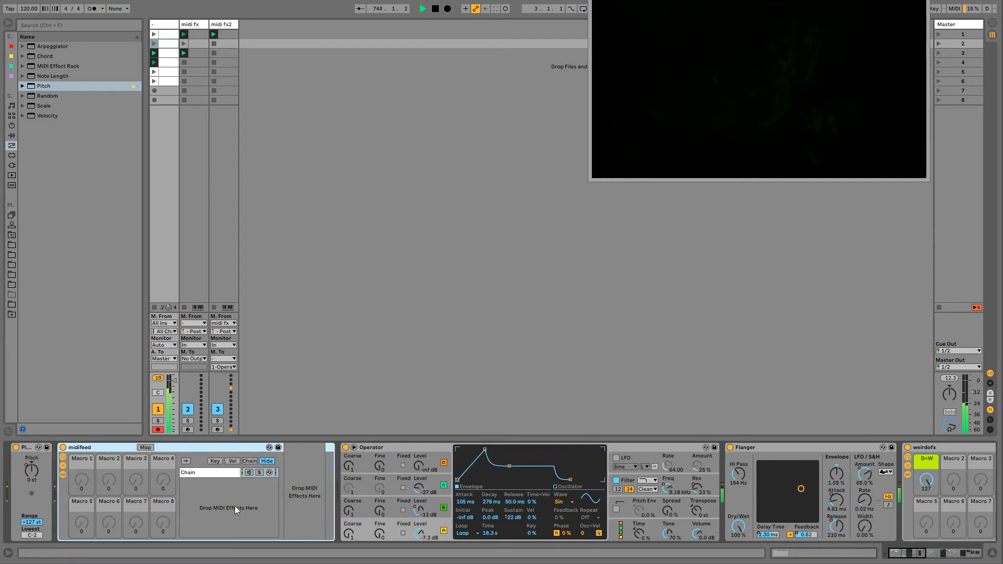
{"action": "left_click", "coordinate": [198, 473]}
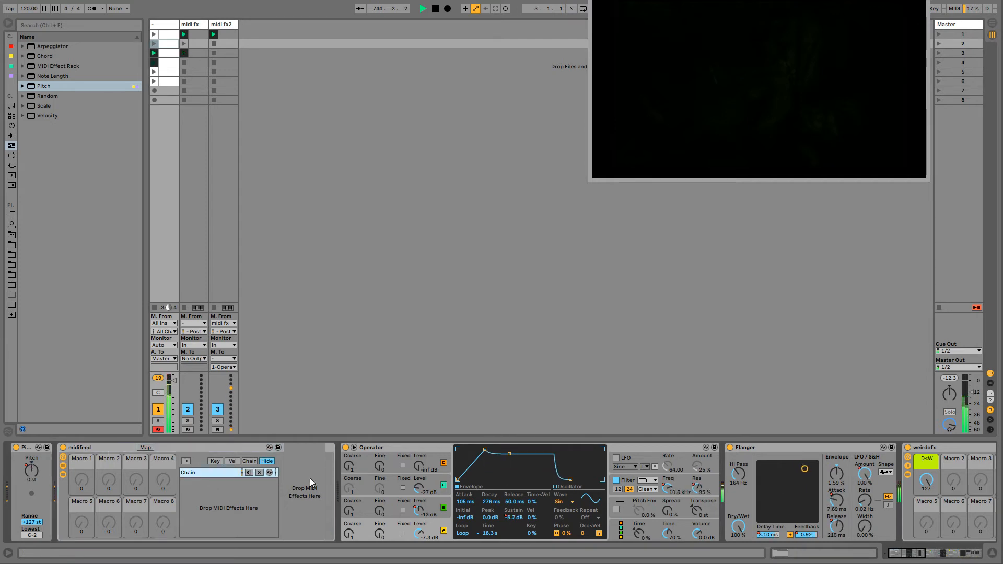
{"action": "left_click", "coordinate": [196, 331]}
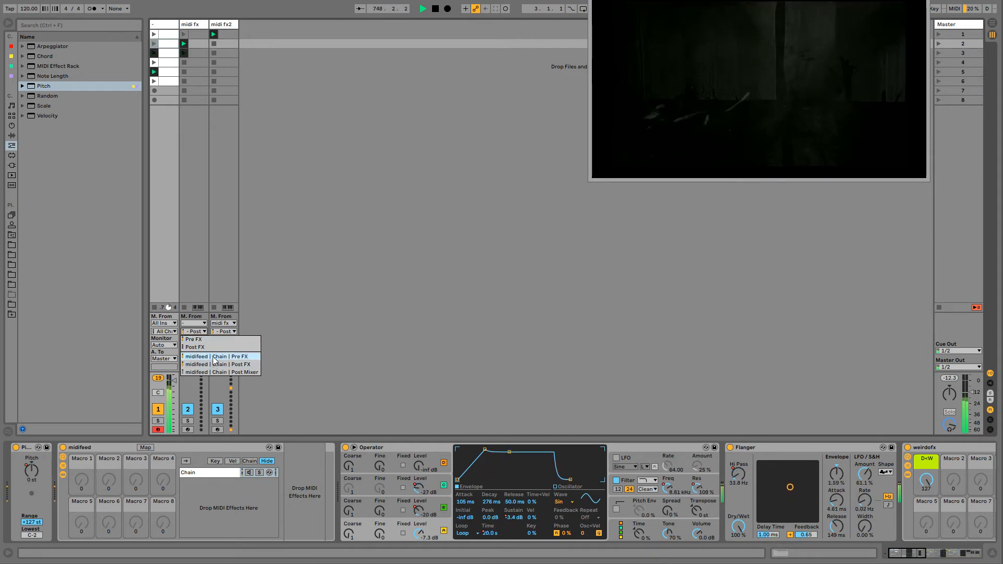
{"action": "left_click", "coordinate": [209, 491]}
- Create a second chain in the midifeed rack and set the midi fx track's input to the first chain's Post FX
{"action": "right_click", "coordinate": [210, 486]}
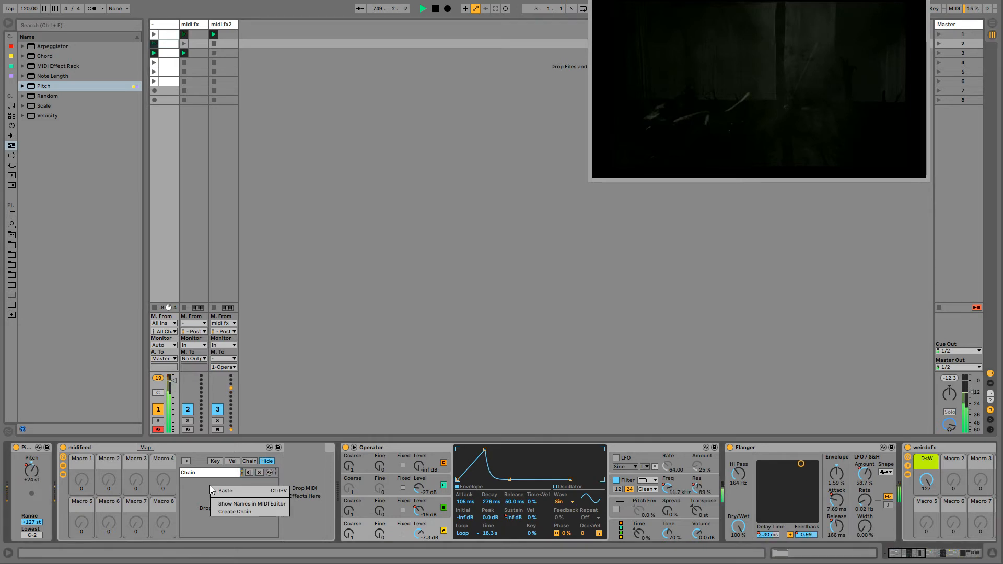
{"action": "left_click", "coordinate": [224, 514]}
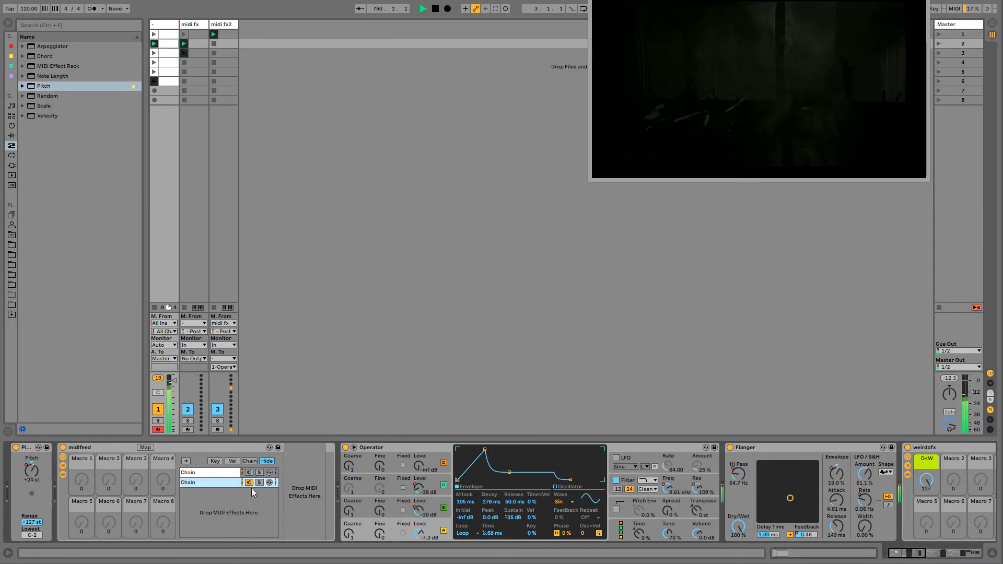
{"action": "left_click", "coordinate": [211, 472]}
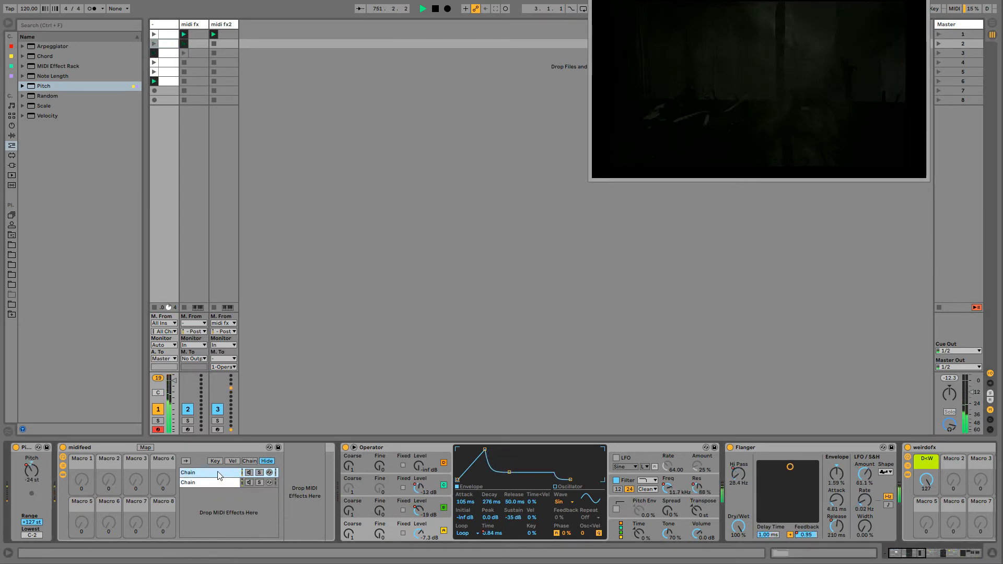
{"action": "left_click", "coordinate": [240, 482]}
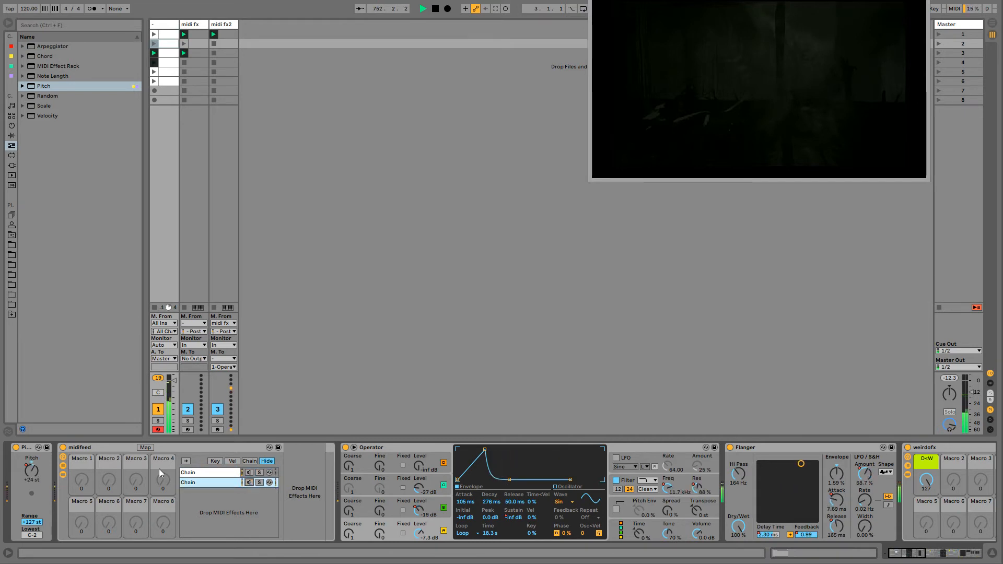
{"action": "left_click", "coordinate": [200, 475]}
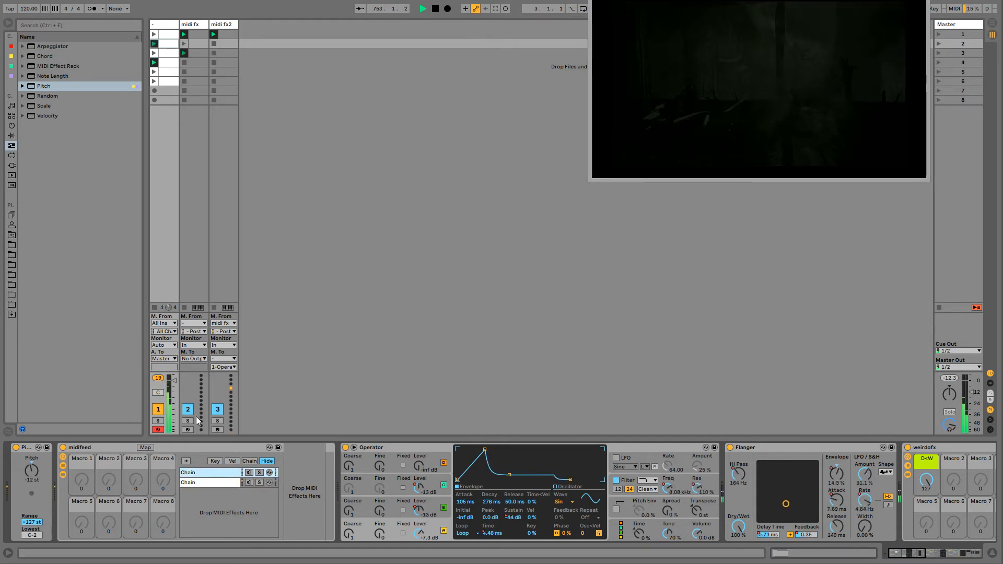
{"action": "left_click", "coordinate": [191, 333]}
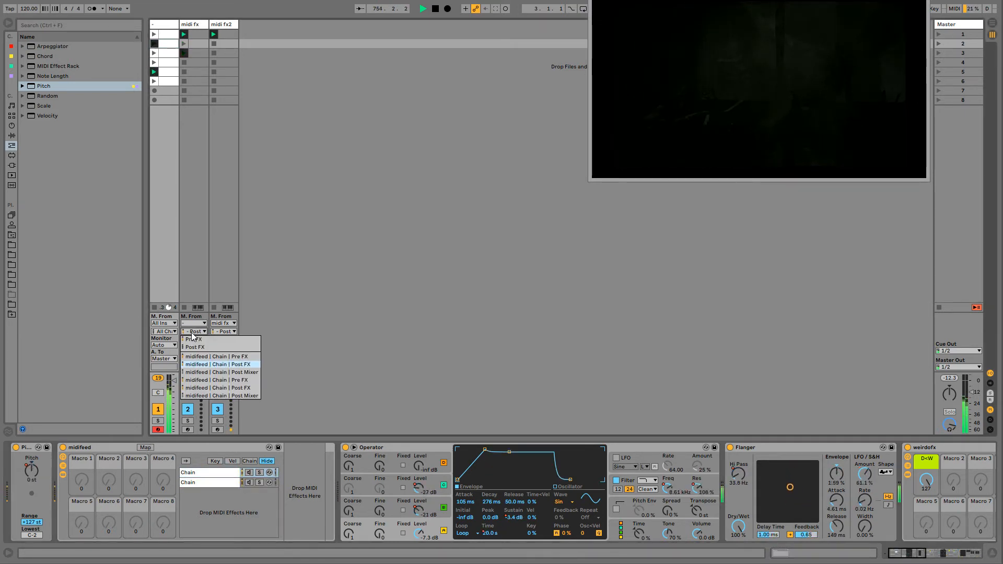
{"action": "left_click", "coordinate": [202, 365]}
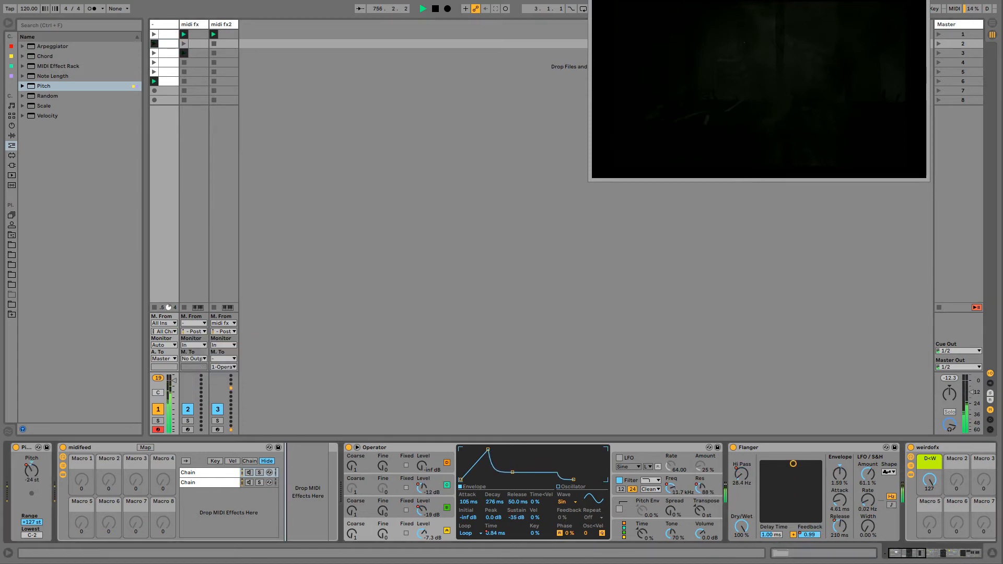
- Nest an empty MIDI Effect Rack in the midifeed rack's first chain by grouping a Pitch device, and mute the nested chain
{"action": "left_click_drag", "start_coordinate": [42, 87], "coordinate": [306, 458]}
{"action": "right_click", "coordinate": [302, 450]}
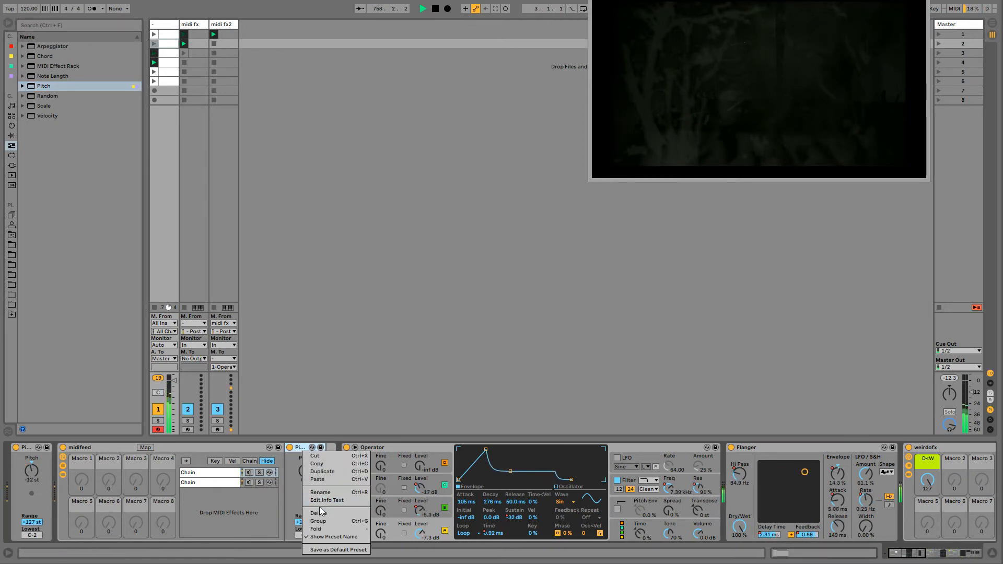
{"action": "left_click", "coordinate": [320, 523]}
{"action": "key", "text": "ctrl+g"}
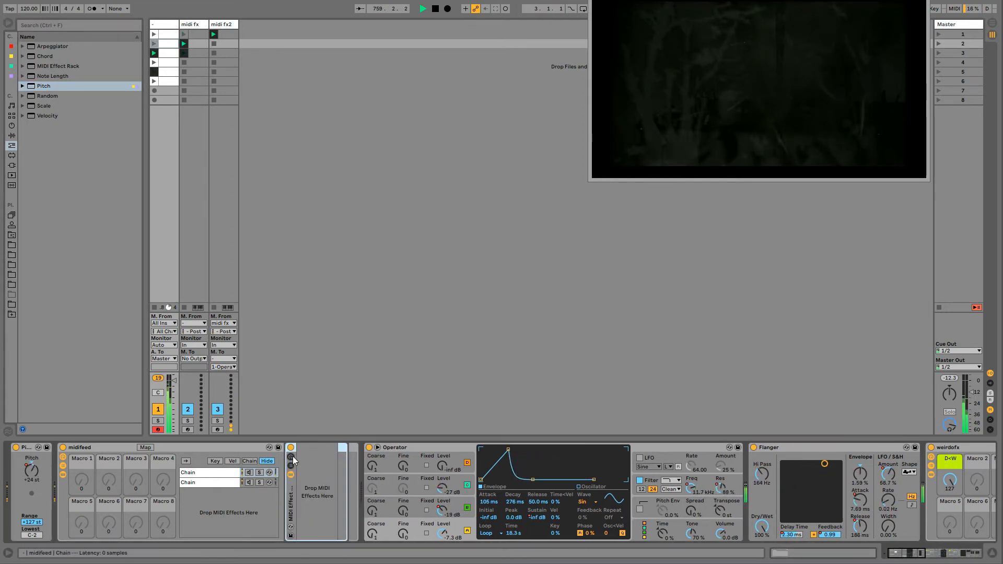
{"action": "left_click", "coordinate": [291, 466]}
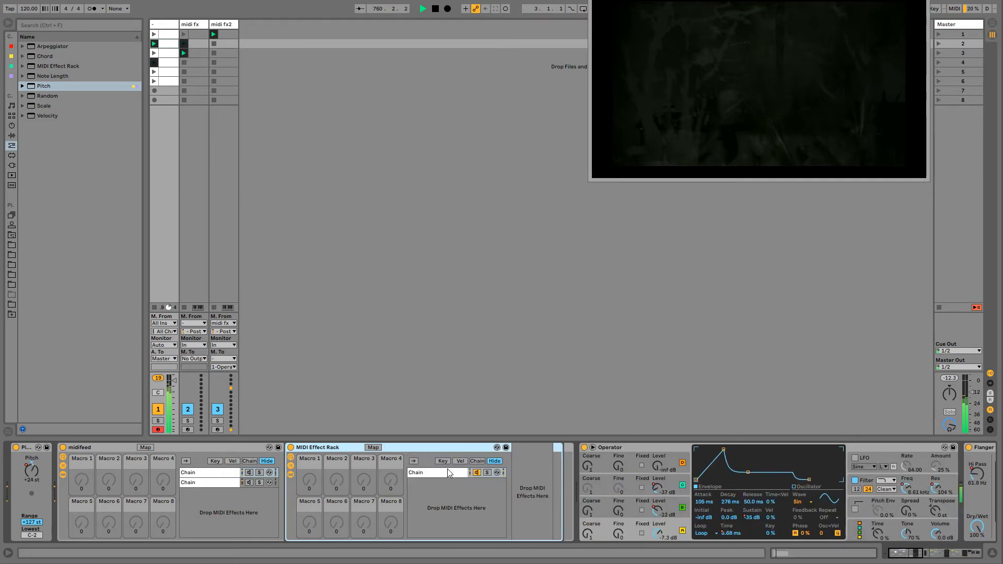
{"action": "left_click", "coordinate": [476, 472]}
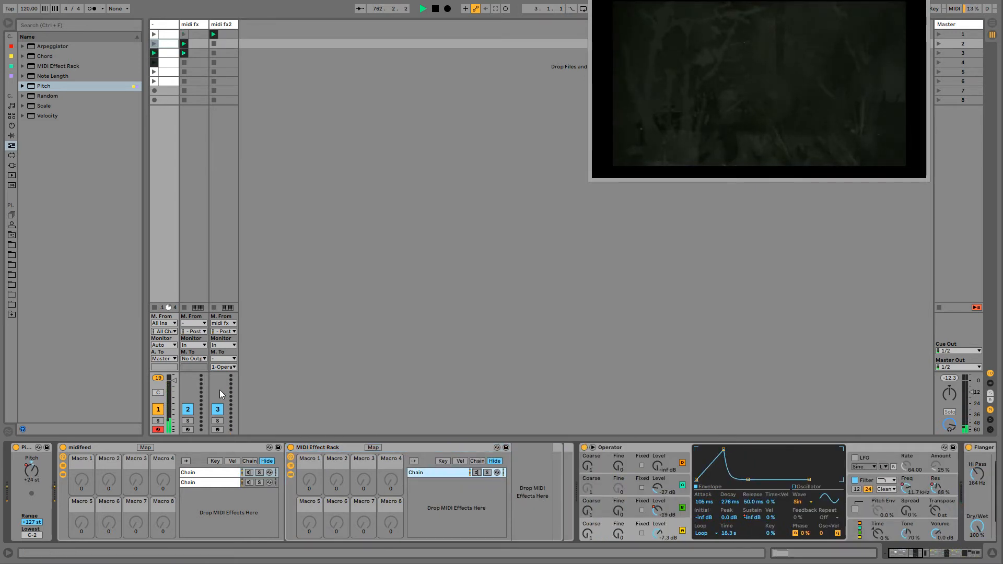
- Map the nested chain's Speaker On switch to Macro 1 of the nested MIDI Effect Rack and raise that macro to 127
{"action": "left_click", "coordinate": [145, 448]}
{"action": "left_click", "coordinate": [310, 482]}
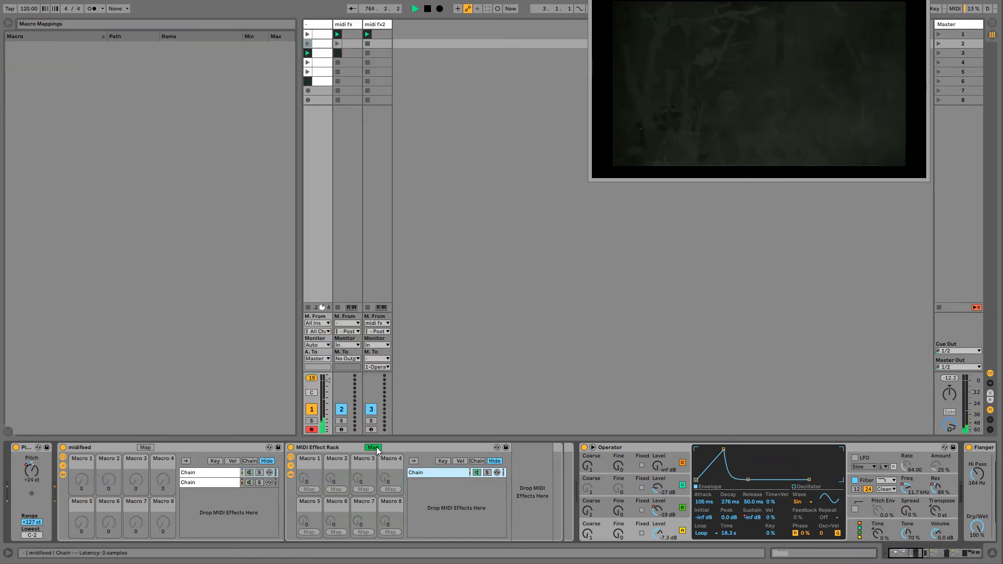
{"action": "left_click", "coordinate": [312, 489]}
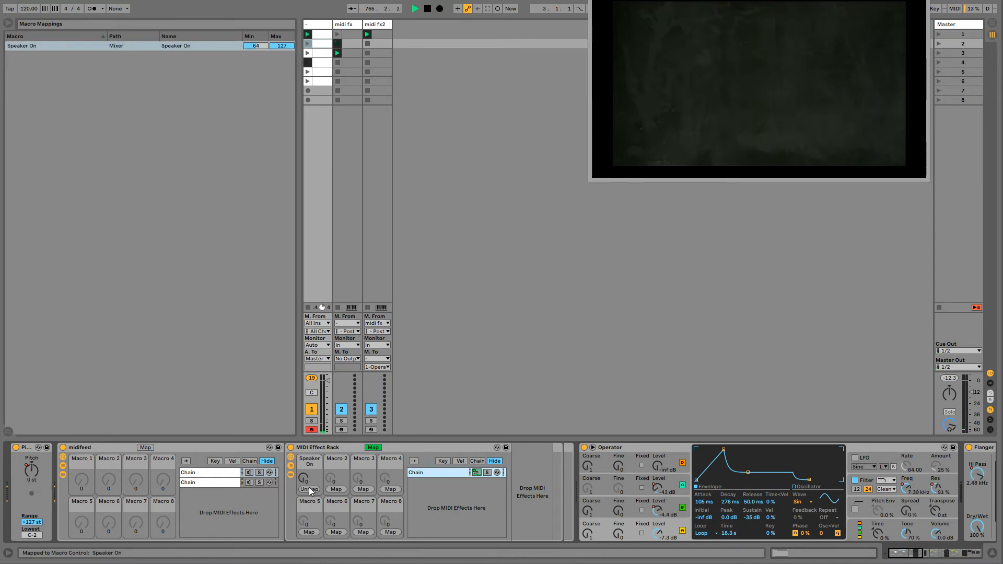
{"action": "left_click_drag", "start_coordinate": [308, 483], "coordinate": [308, 428]}
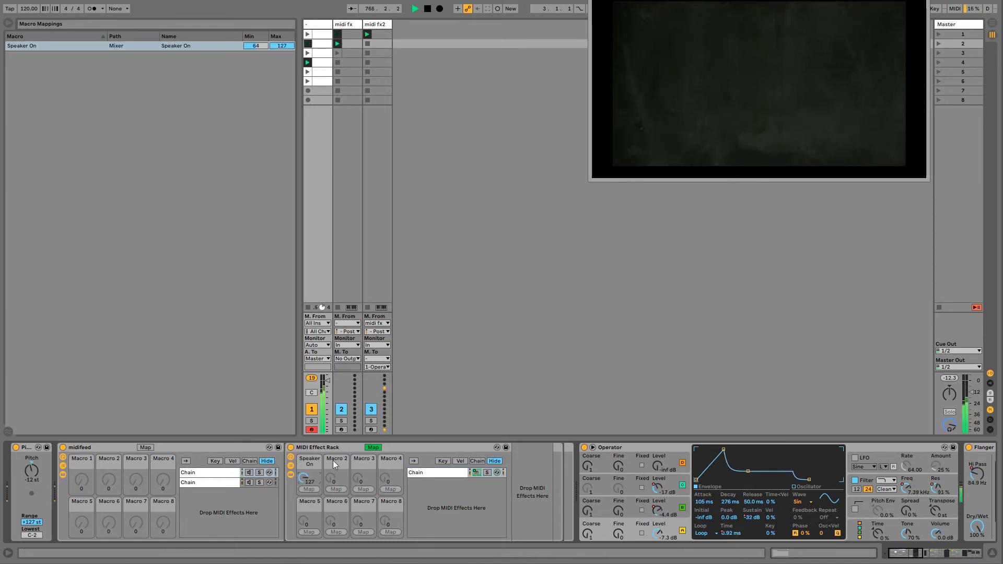
{"action": "left_click", "coordinate": [373, 447]}
- Map the nested rack's Speaker On macro to Macro 1 of the midifeed rack and lower that macro to 0
{"action": "left_click", "coordinate": [145, 447]}
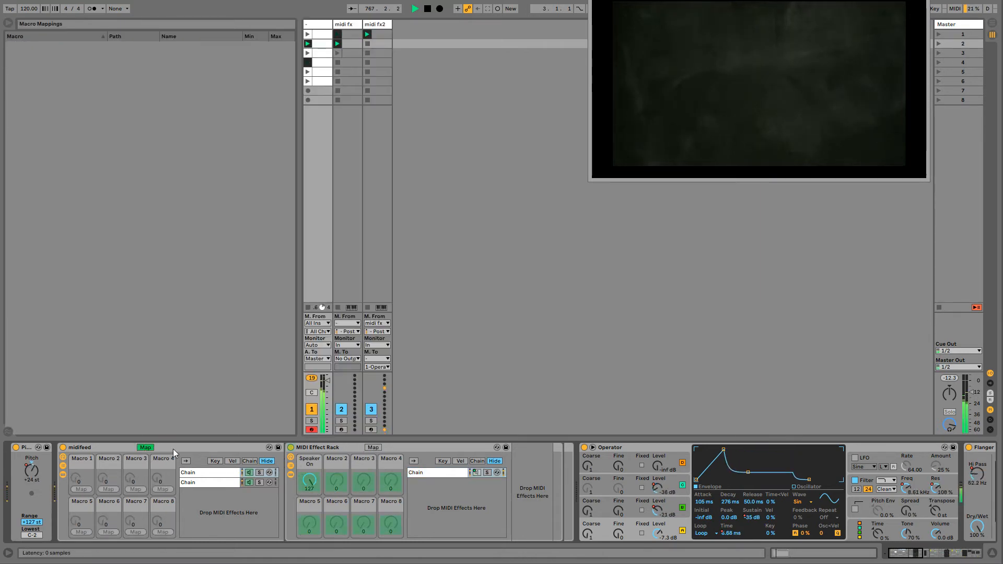
{"action": "left_click", "coordinate": [81, 489]}
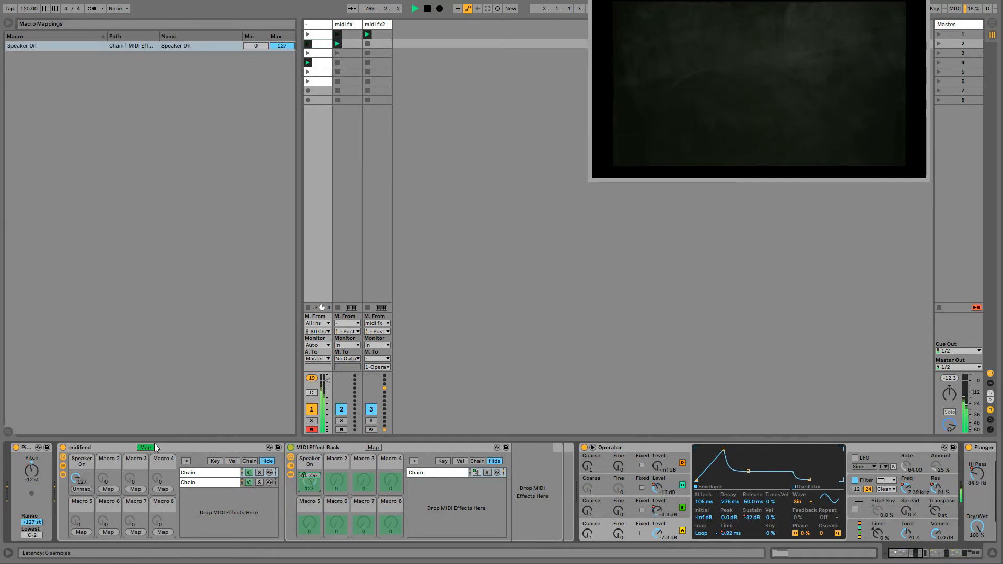
{"action": "left_click", "coordinate": [145, 447]}
{"action": "left_click_drag", "start_coordinate": [81, 482], "coordinate": [81, 517]}
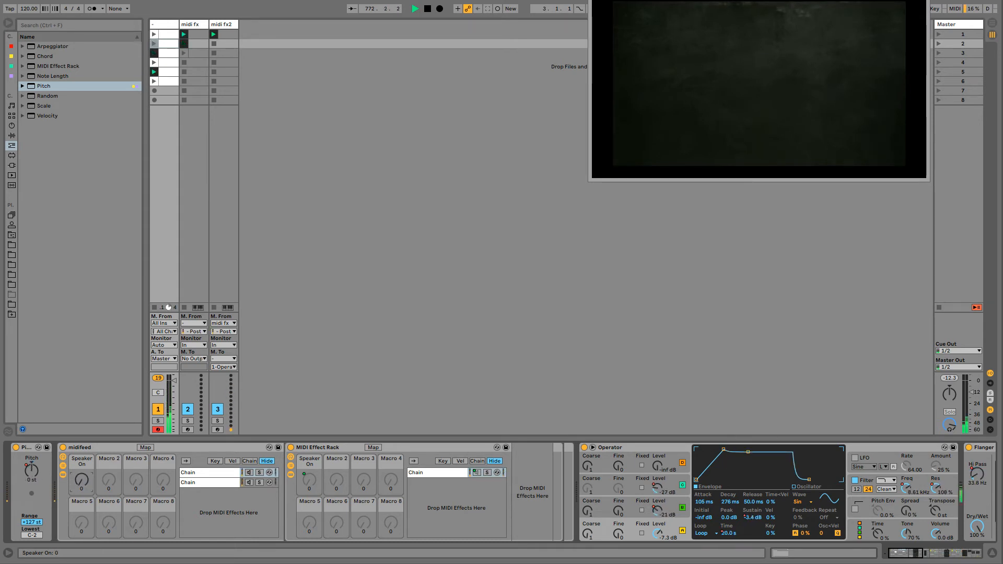
- Activate the midifeed rack's second chain and rename it fx bypass
{"action": "left_click", "coordinate": [249, 482]}
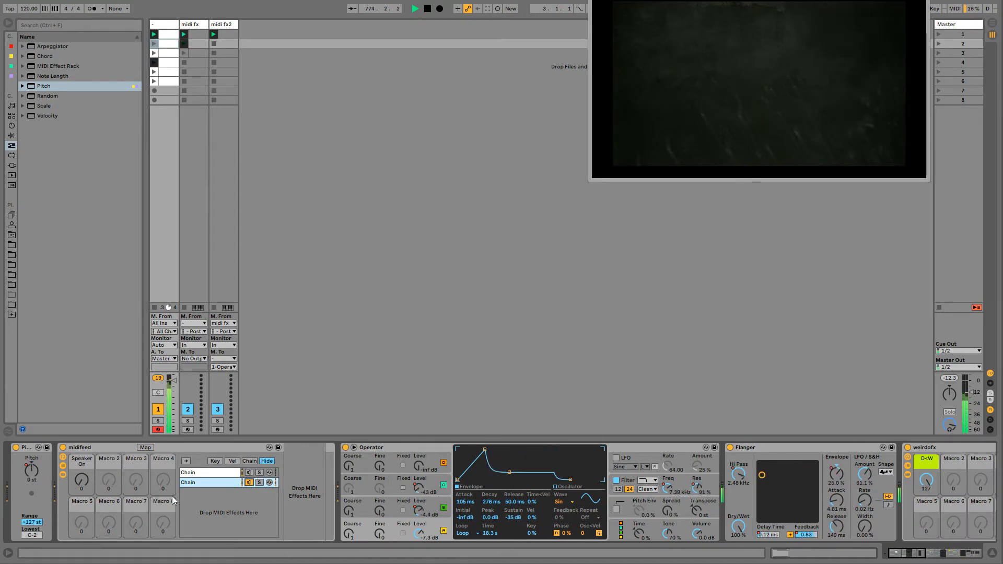
{"action": "key", "text": "ctrl+r"}
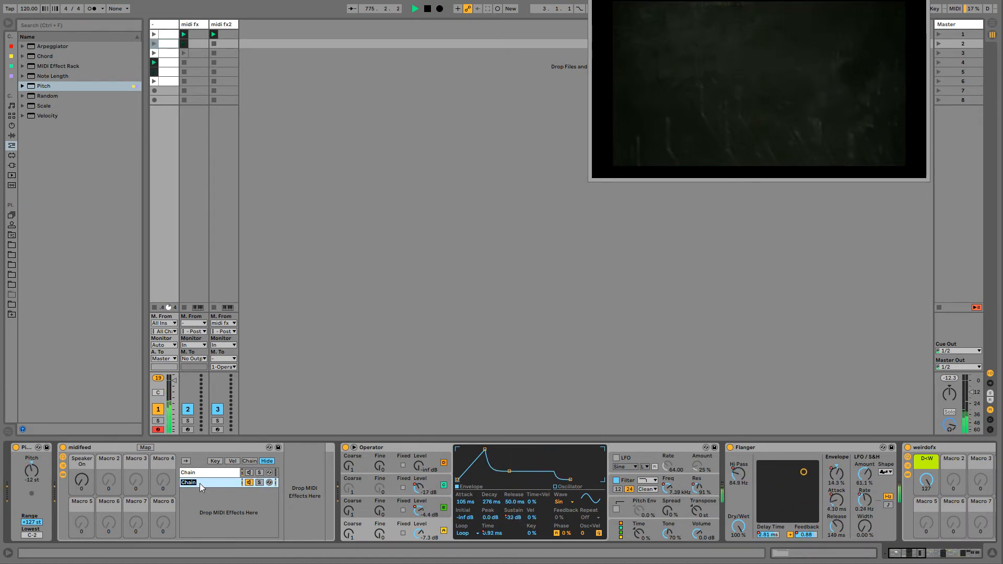
{"action": "type", "text": "fx bypass"}
{"action": "key", "text": "Return"}
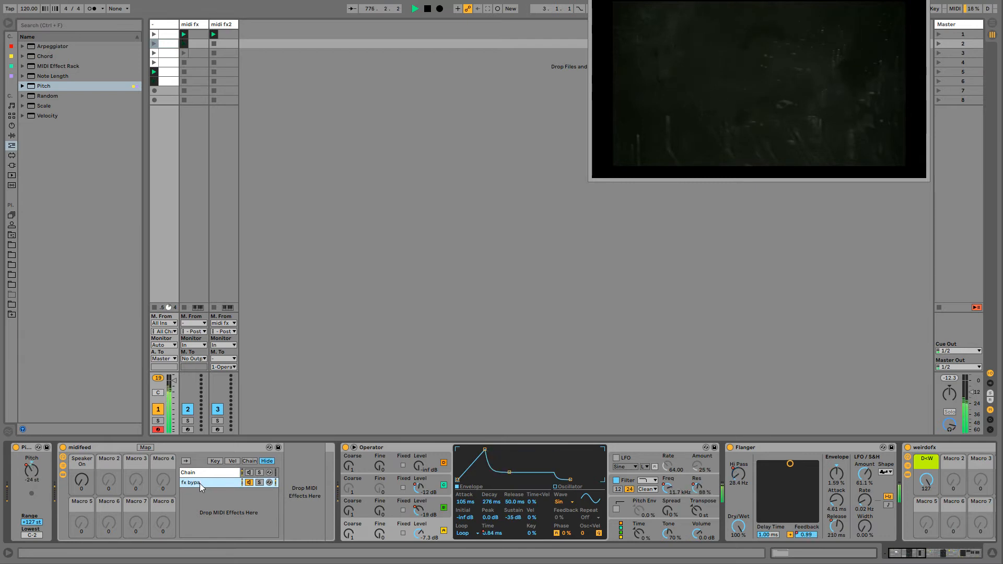
- Rename the midifeed rack's first chain as fx thru
{"action": "left_click", "coordinate": [194, 474]}
{"action": "key", "text": "ctrl+r"}
{"action": "type", "text": "fx"}
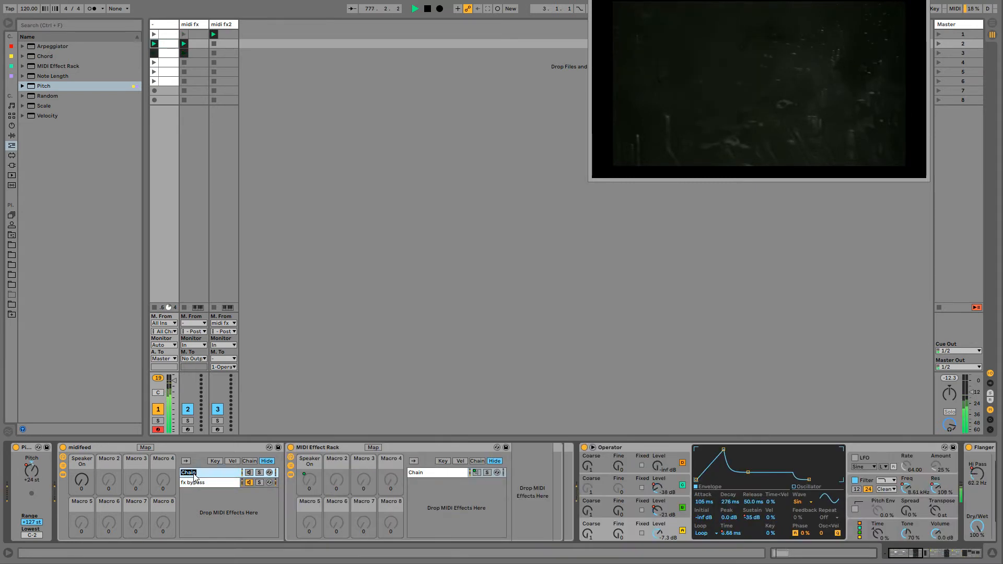
{"action": "key", "text": "Return"}
{"action": "type", "text": "thru"}
{"action": "key", "text": "Return"}
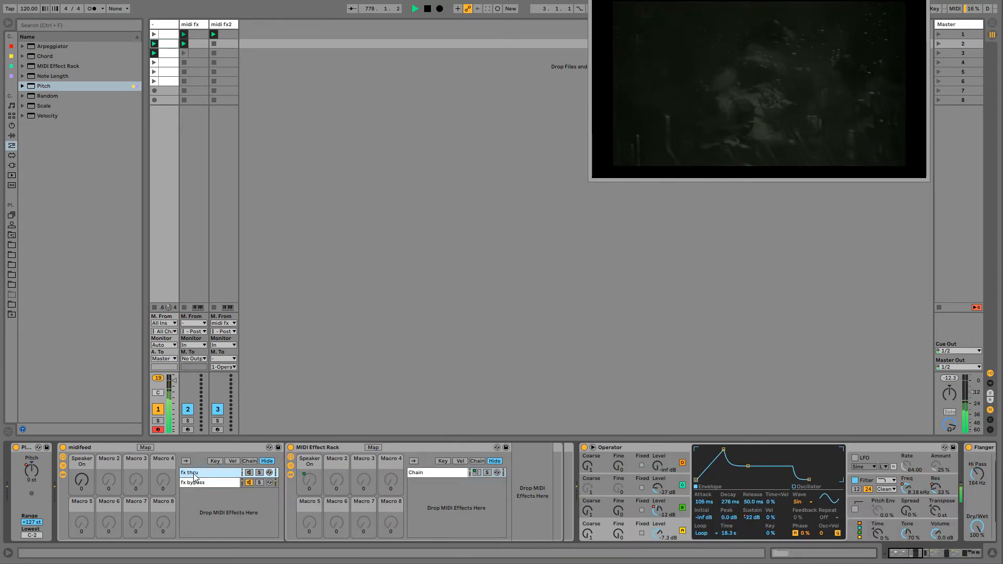
- Map the fx bypass chain's Speaker On switch to midifeed Macro 2, with Macro 1 at 127 and Macro 2 lowered to about 16
{"action": "left_click", "coordinate": [146, 448]}
{"action": "left_click", "coordinate": [250, 482]}
{"action": "left_click", "coordinate": [108, 489]}
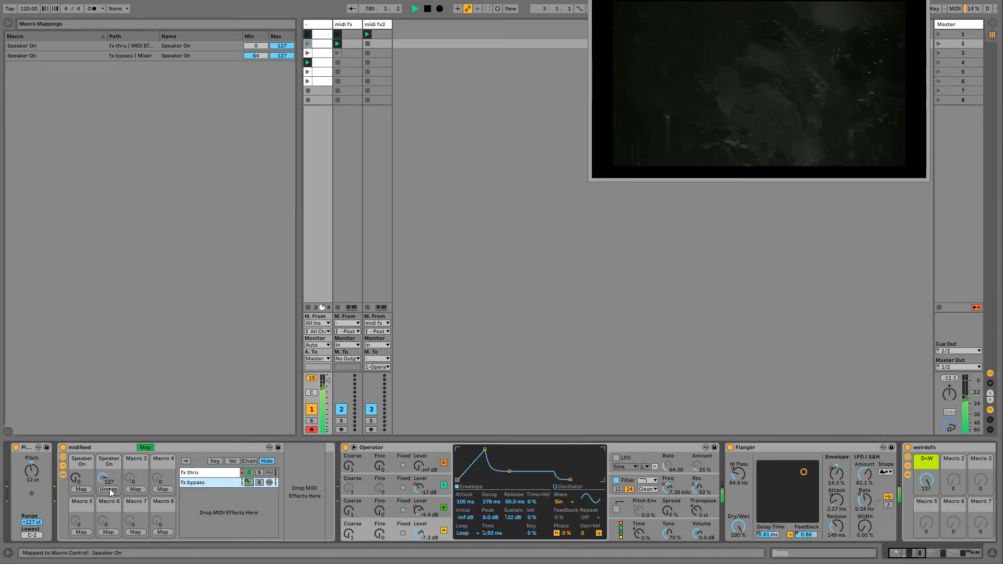
{"action": "left_click", "coordinate": [144, 448]}
{"action": "left_click", "coordinate": [109, 479]}
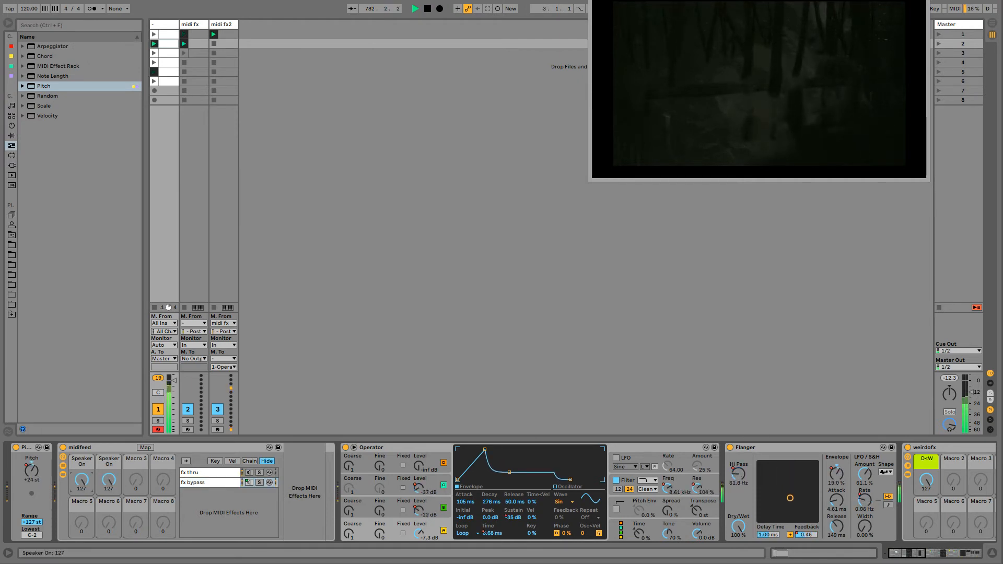
{"action": "left_click_drag", "start_coordinate": [108, 478], "coordinate": [108, 534]}
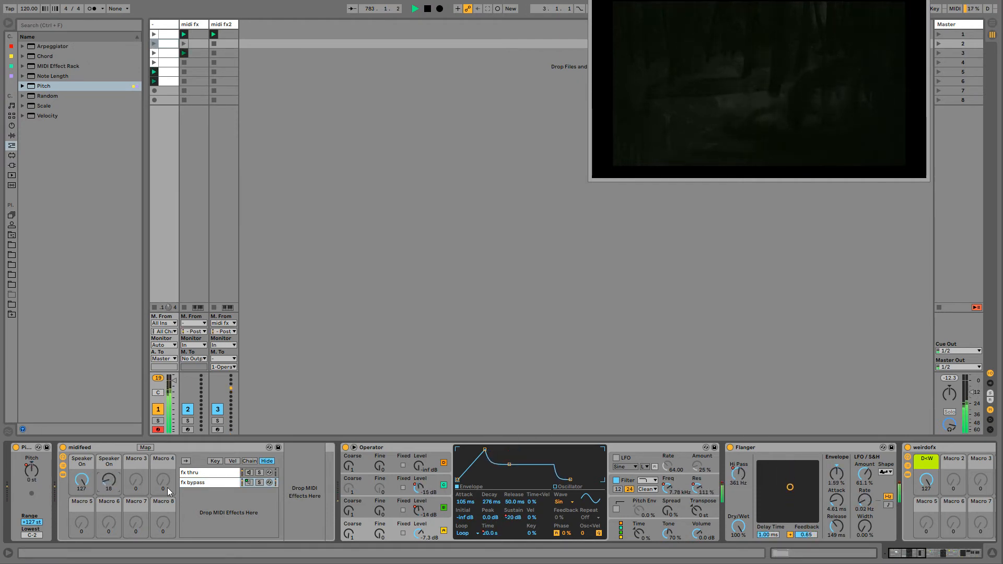
- Set the drone Operator's voice count to 20 in its global settings
{"action": "left_click", "coordinate": [612, 527]}
{"action": "left_click", "coordinate": [463, 533]}
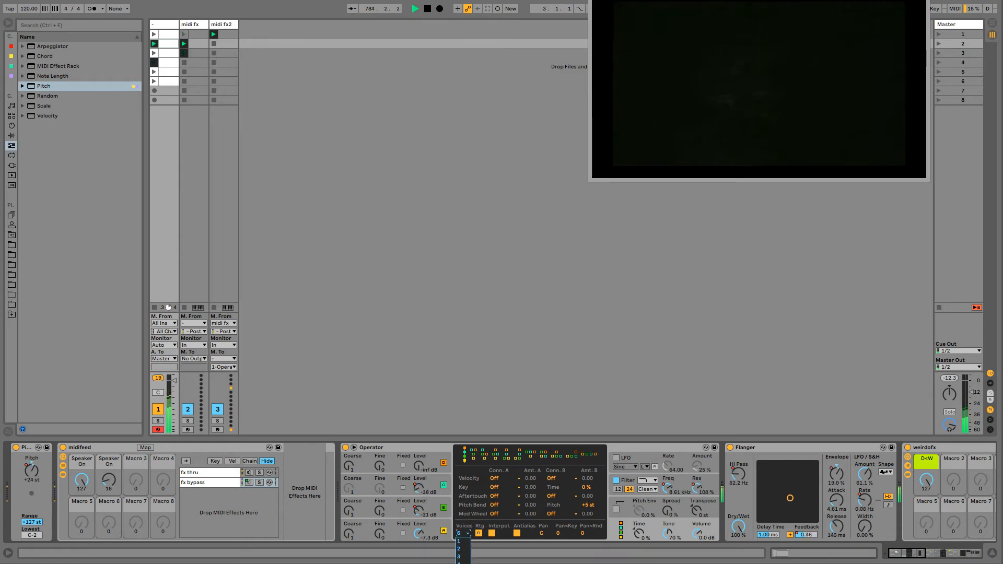
{"action": "key", "text": "Escape"}
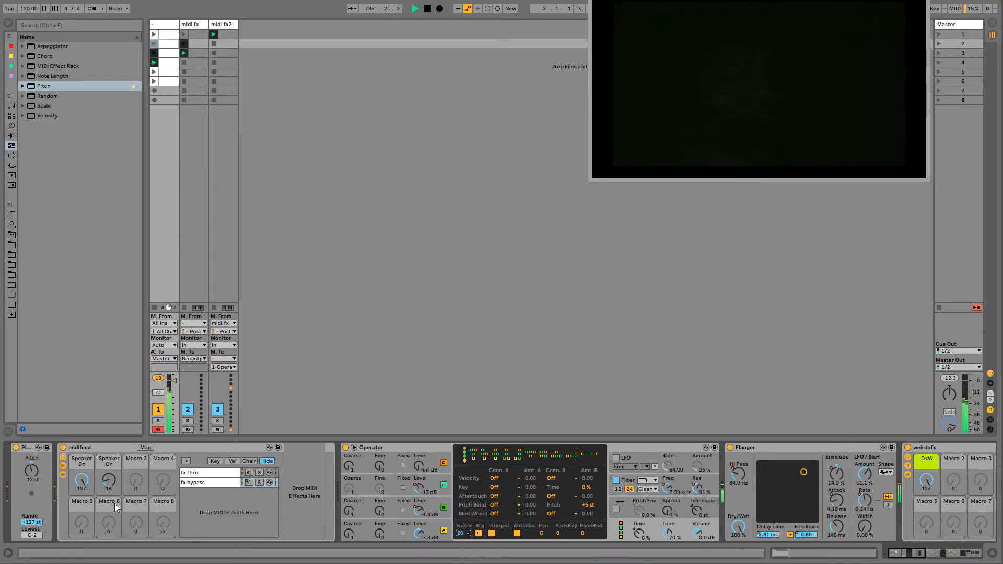
- Audition the midifeed chains by switching both Speaker On macros between 0 and 127, leaving both at 0
{"action": "left_click_drag", "start_coordinate": [104, 484], "coordinate": [105, 444]}
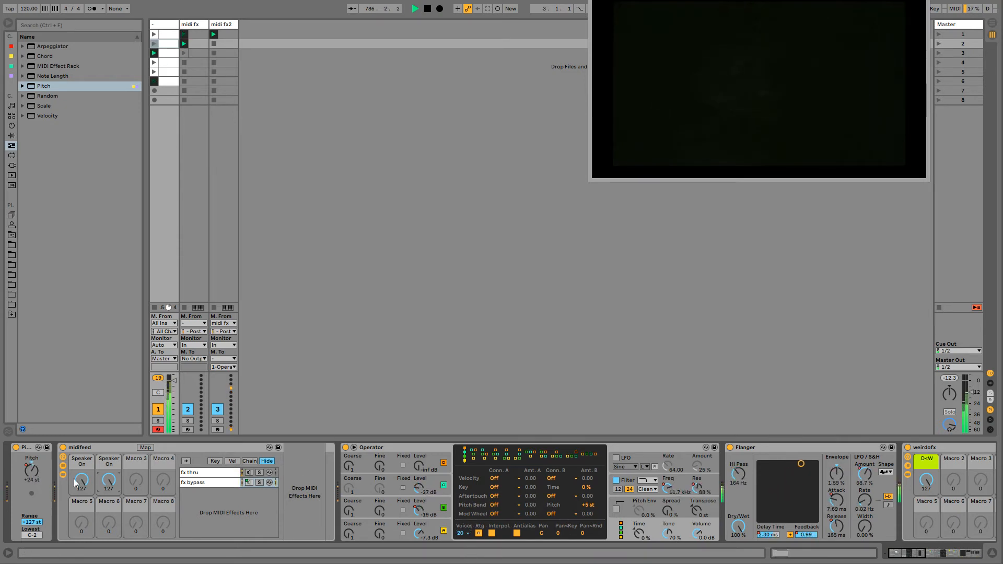
{"action": "left_click_drag", "start_coordinate": [81, 483], "coordinate": [81, 527]}
{"action": "left_click_drag", "start_coordinate": [103, 483], "coordinate": [103, 528]}
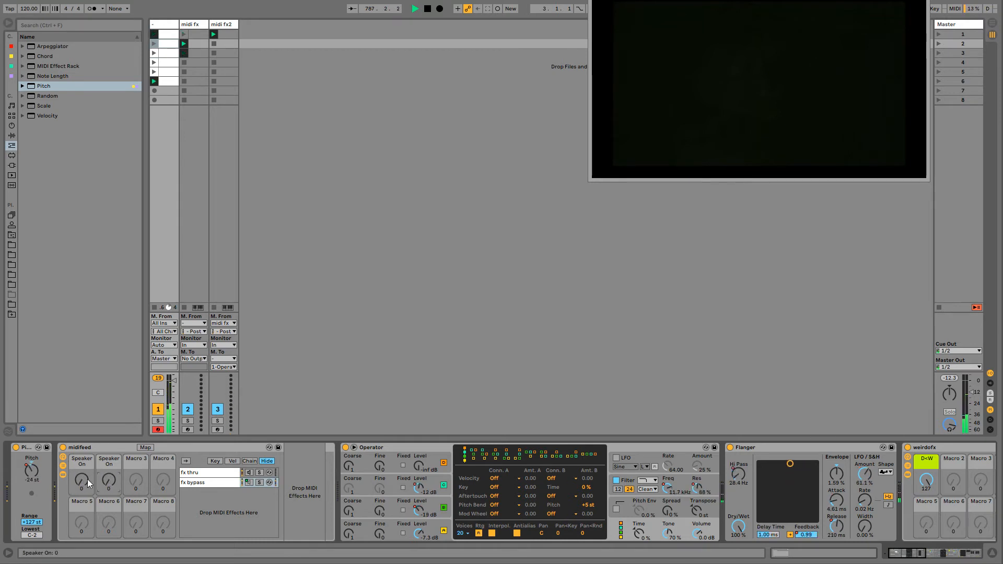
{"action": "left_click_drag", "start_coordinate": [81, 481], "coordinate": [111, 527]}
{"action": "left_click_drag", "start_coordinate": [82, 481], "coordinate": [82, 436]}
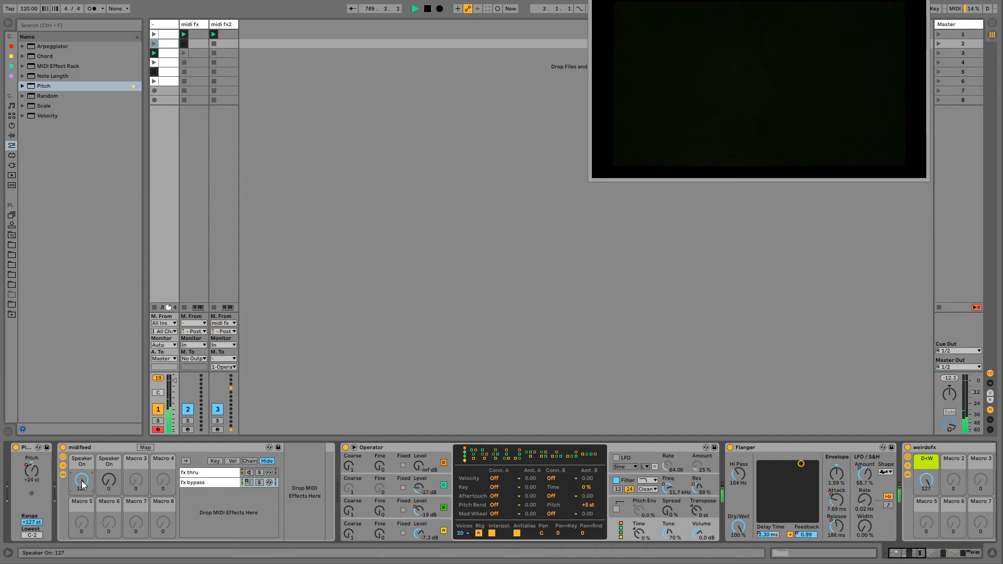
{"action": "left_click_drag", "start_coordinate": [112, 478], "coordinate": [112, 434]}
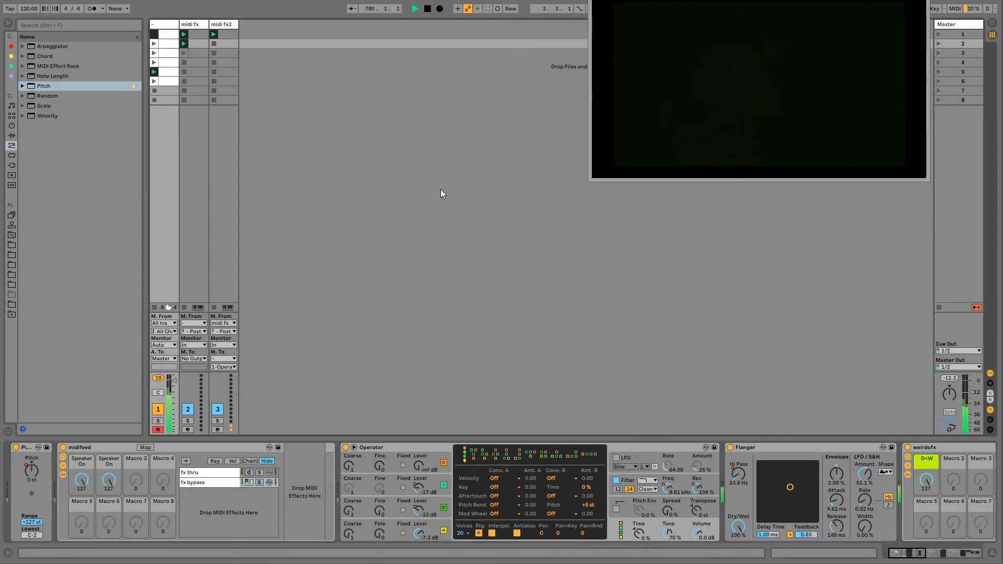
{"action": "left_click_drag", "start_coordinate": [113, 486], "coordinate": [82, 459]}
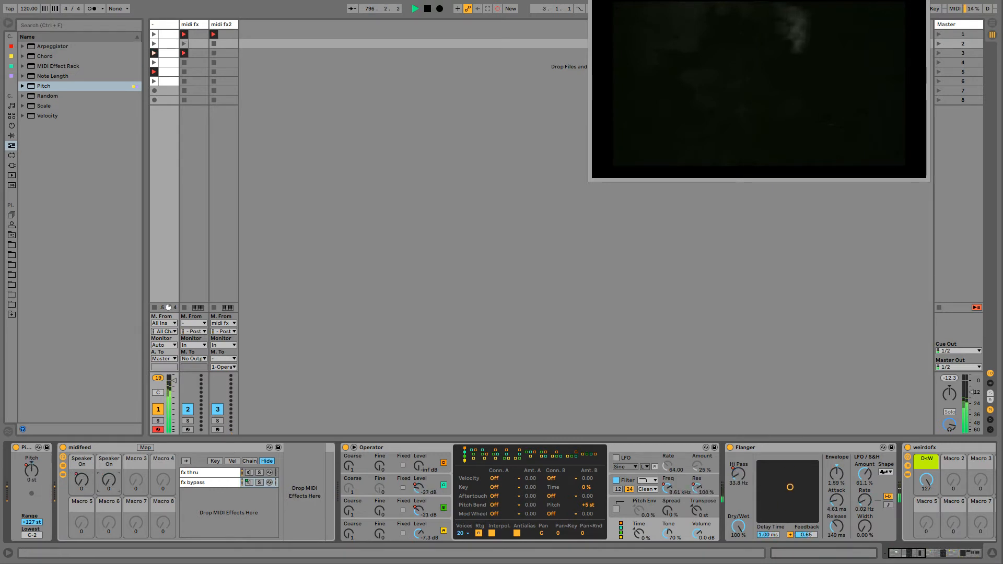
{"action": "left_click_drag", "start_coordinate": [108, 481], "coordinate": [81, 450]}
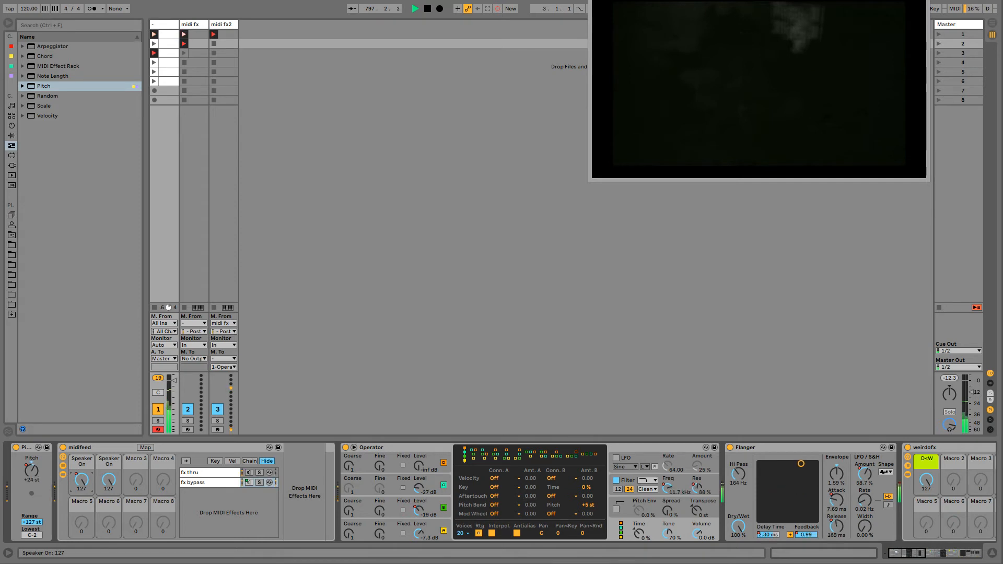
{"action": "left_click_drag", "start_coordinate": [109, 481], "coordinate": [109, 513]}
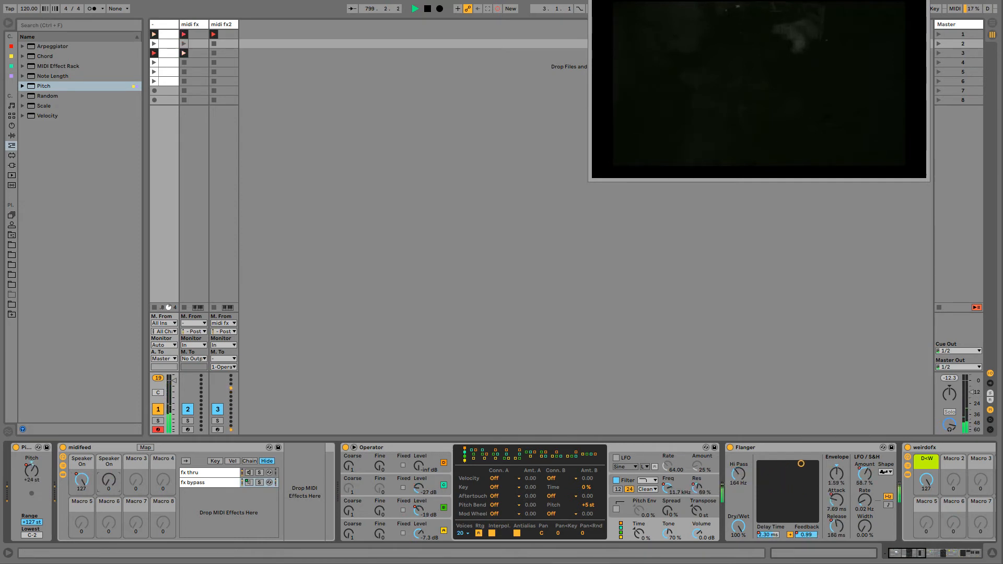
{"action": "left_click_drag", "start_coordinate": [82, 481], "coordinate": [82, 517]}
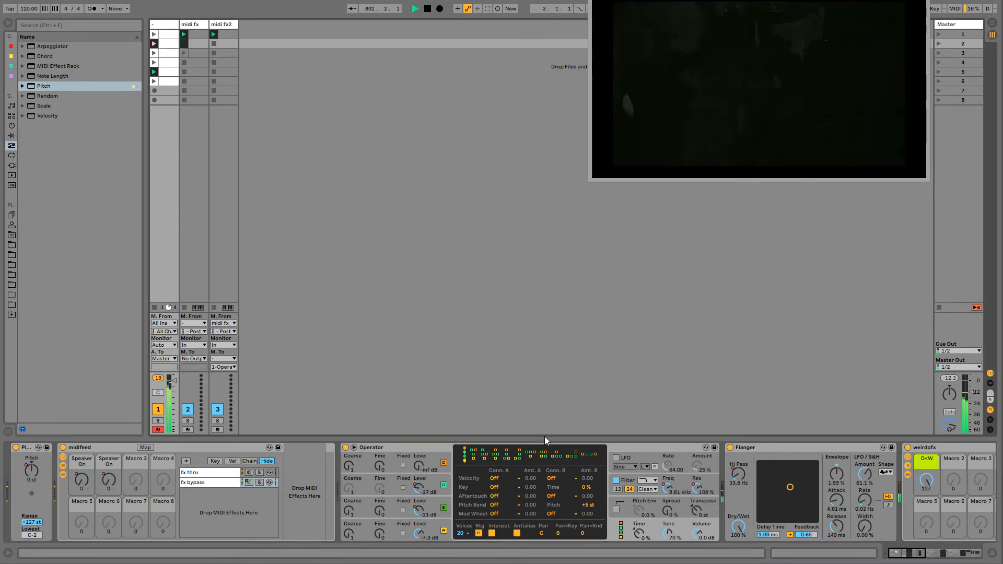
- Adjust the drone's Reverb to Reflect and Diffuse 6.0 dB, Decay Time 413 ms and Dry/Wet 78%
{"action": "left_click", "coordinate": [949, 555]}
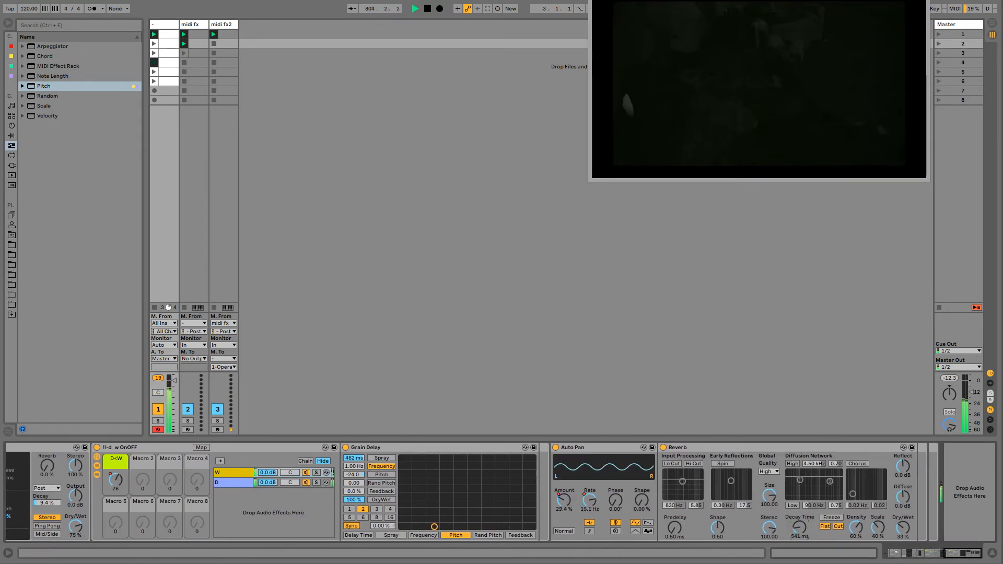
{"action": "left_click_drag", "start_coordinate": [906, 532], "coordinate": [906, 537]}
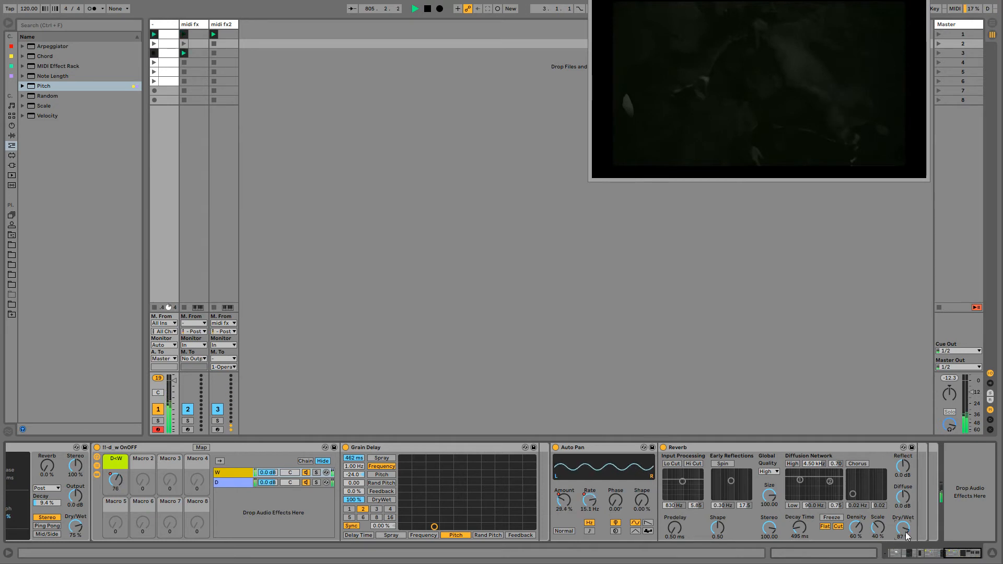
{"action": "left_click_drag", "start_coordinate": [905, 496], "coordinate": [905, 471]}
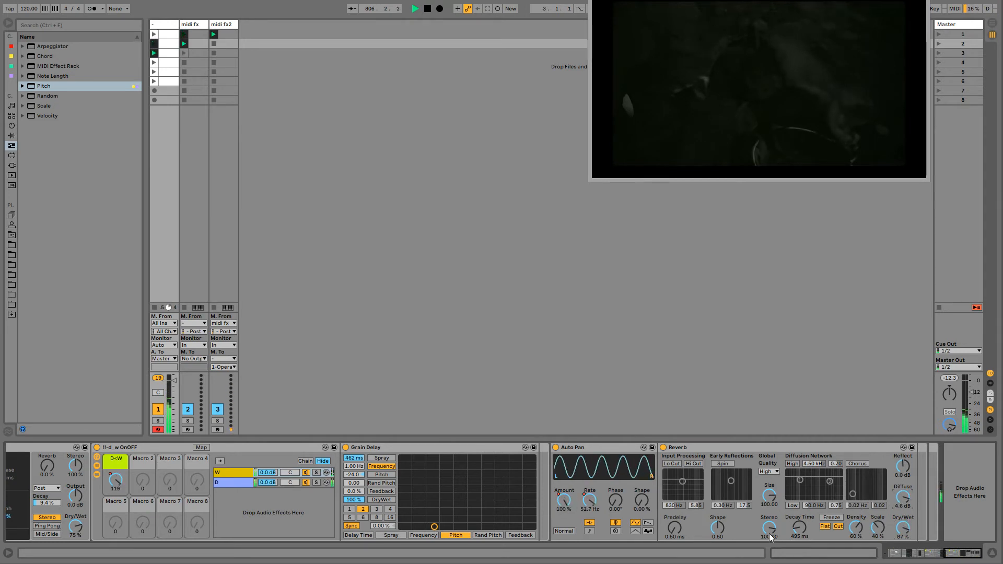
{"action": "left_click_drag", "start_coordinate": [799, 528], "coordinate": [799, 525]}
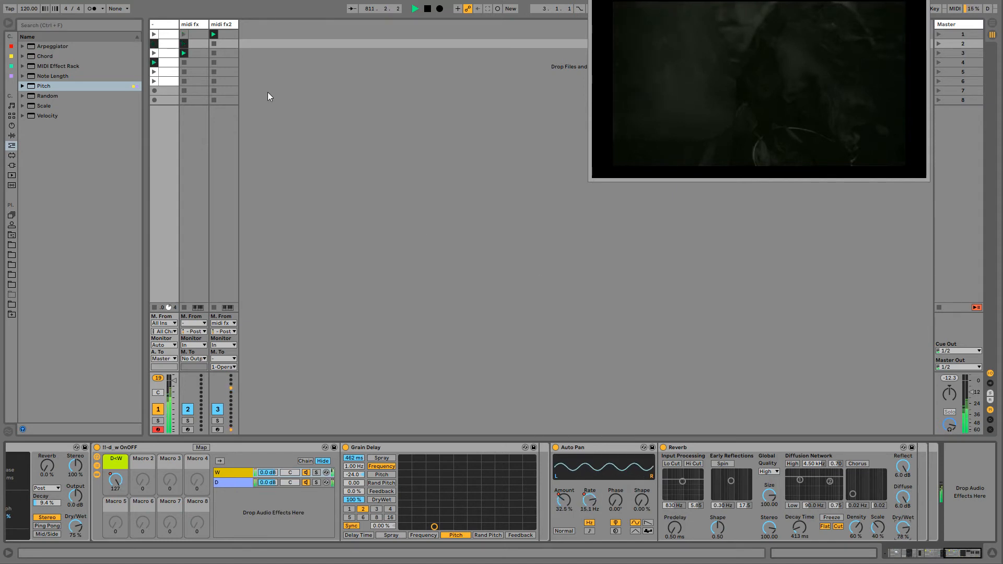
- Insert a new MIDI track after midi fx2 and load an Operator on it
{"action": "left_click", "coordinate": [223, 26]}
{"action": "key", "text": "ctrl+shift+t"}
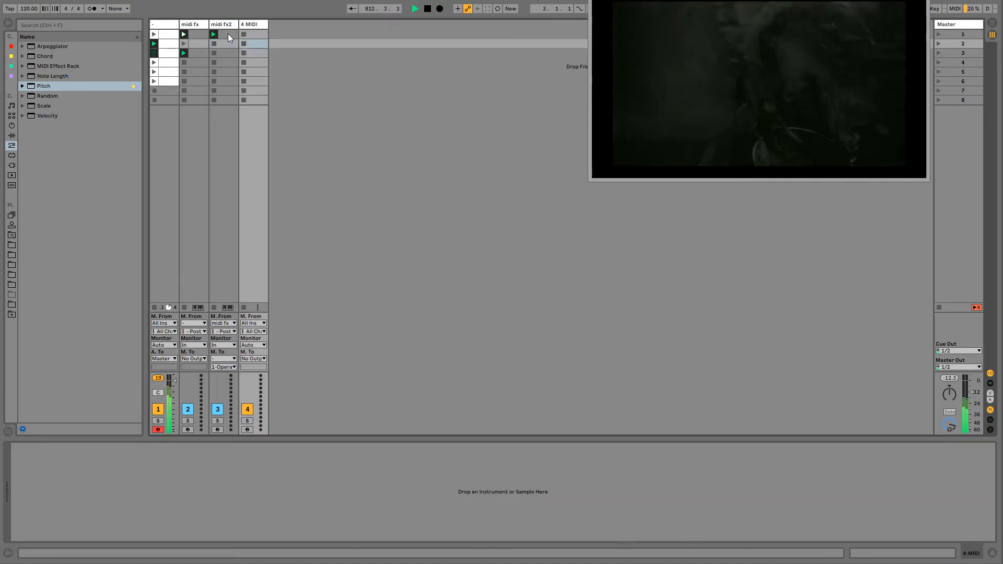
{"action": "left_click", "coordinate": [164, 27]}
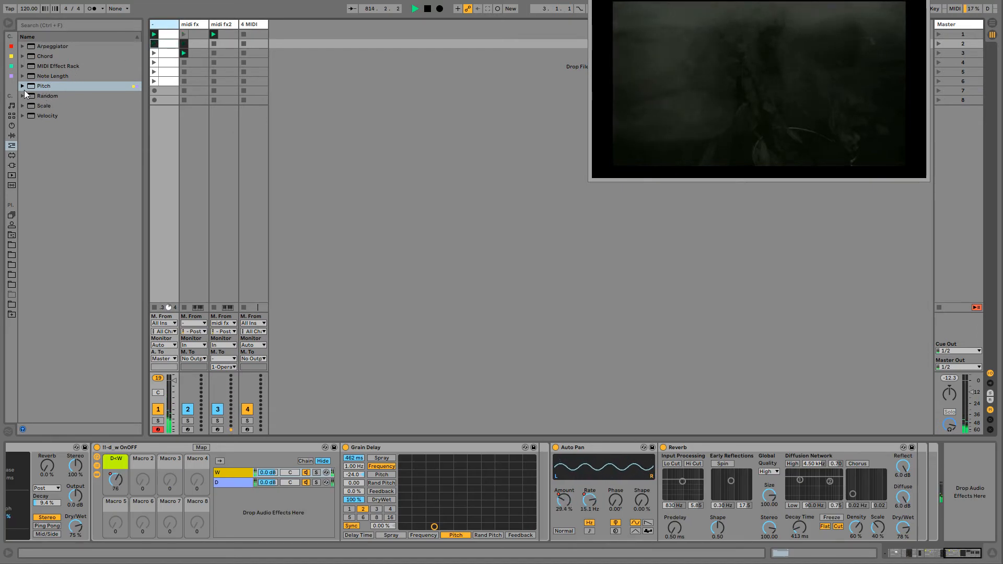
{"action": "left_click", "coordinate": [11, 125]}
{"action": "left_click_drag", "start_coordinate": [46, 83], "coordinate": [256, 57]}
- Create and launch an empty clip in the new track's first slot, and set oscillator A to 502 ms decay and -23 dB sustain
{"action": "double_click", "coordinate": [254, 33]}
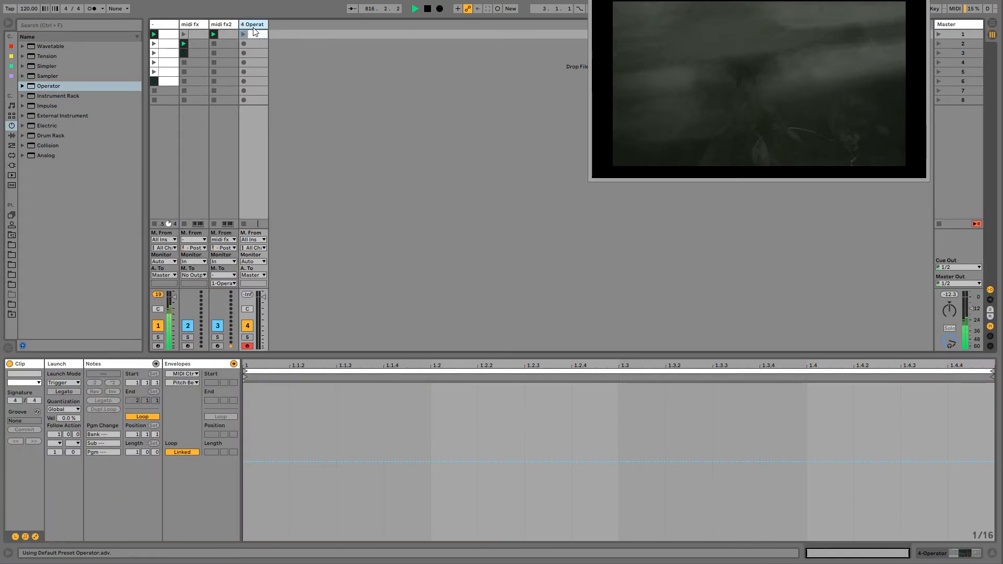
{"action": "key", "text": "shift+Tab"}
{"action": "left_click", "coordinate": [244, 34]}
{"action": "left_click", "coordinate": [253, 25]}
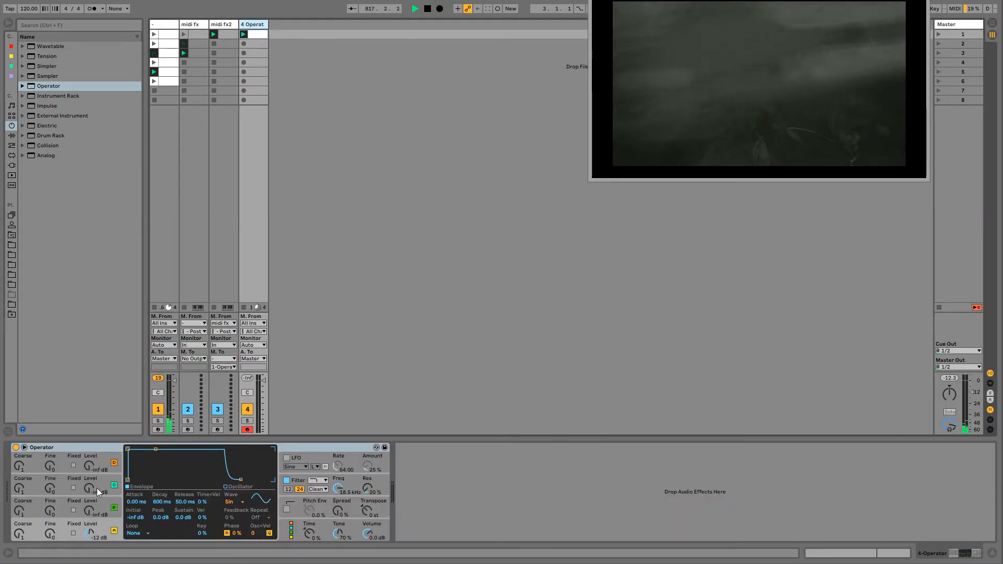
{"action": "left_click_drag", "start_coordinate": [155, 449], "coordinate": [155, 467]}
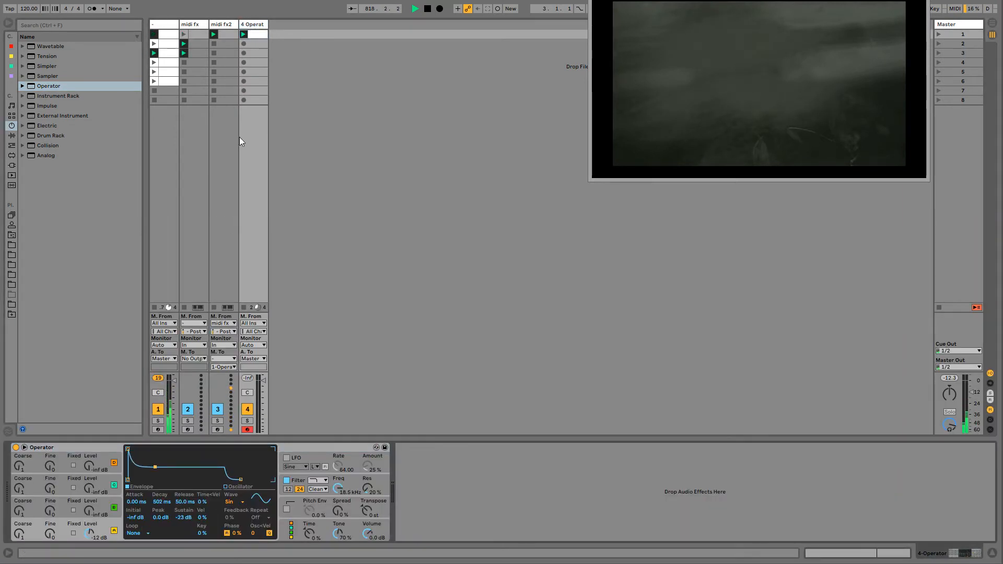
- Program five sixteenth-note C2 hits in the new clip at 1.1, 1.2, 1.2.3, 1.3.4 and 1.4.2
{"action": "left_click", "coordinate": [247, 35]}
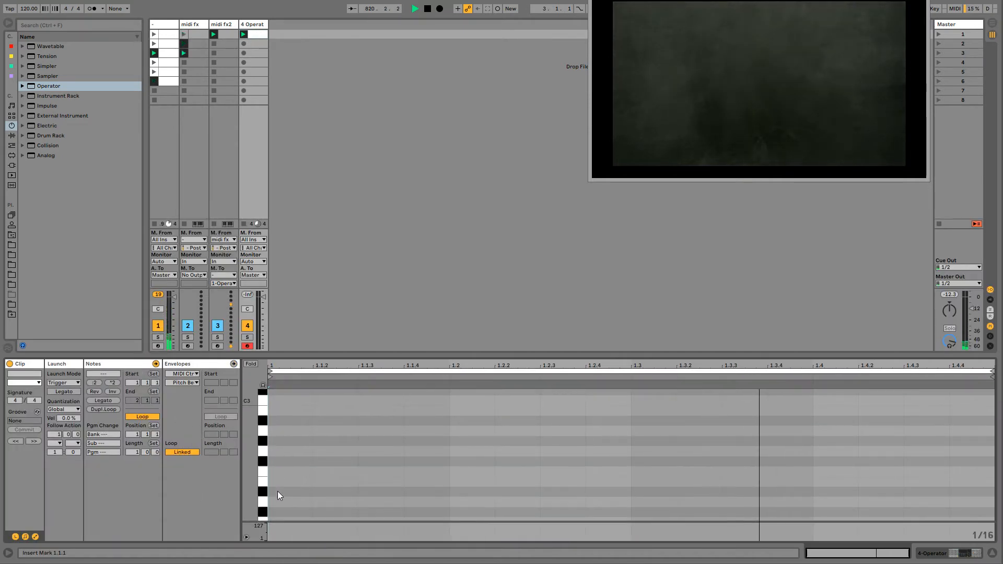
{"action": "scroll", "coordinate": [277, 491], "scroll_direction": "down", "scroll_amount": 3}
{"action": "double_click", "coordinate": [284, 481]}
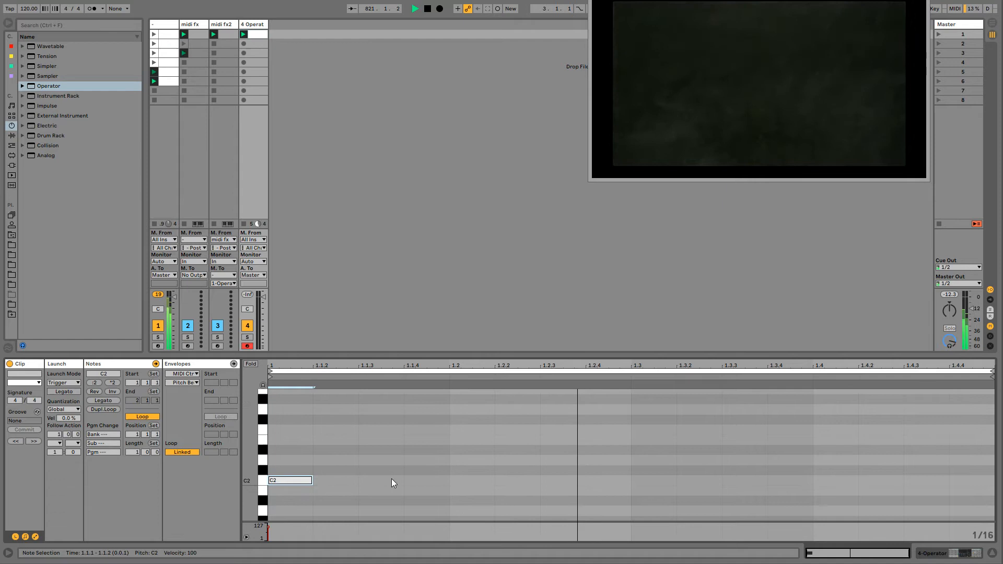
{"action": "double_click", "coordinate": [472, 481]}
{"action": "double_click", "coordinate": [562, 480]}
{"action": "double_click", "coordinate": [784, 481]}
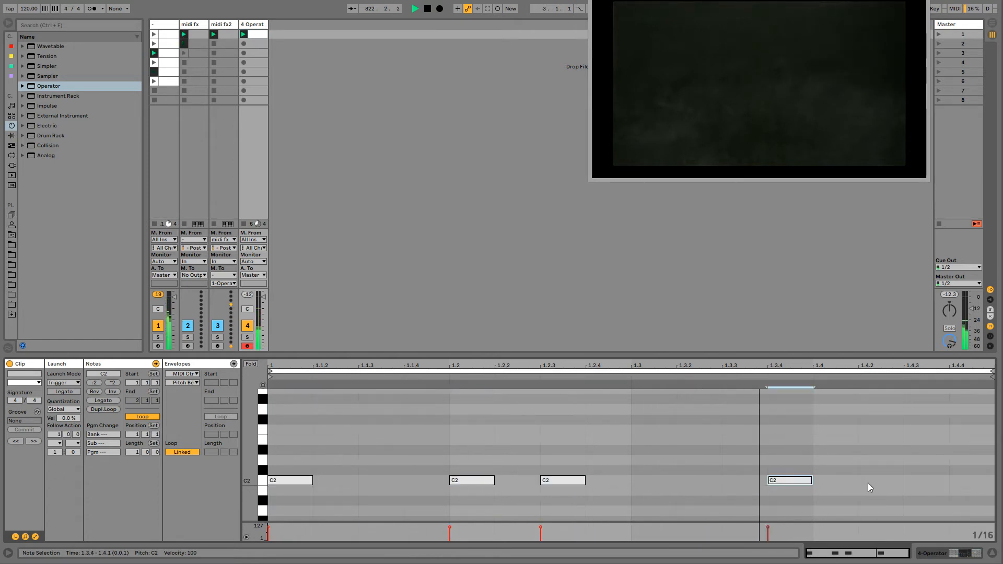
{"action": "double_click", "coordinate": [867, 482]}
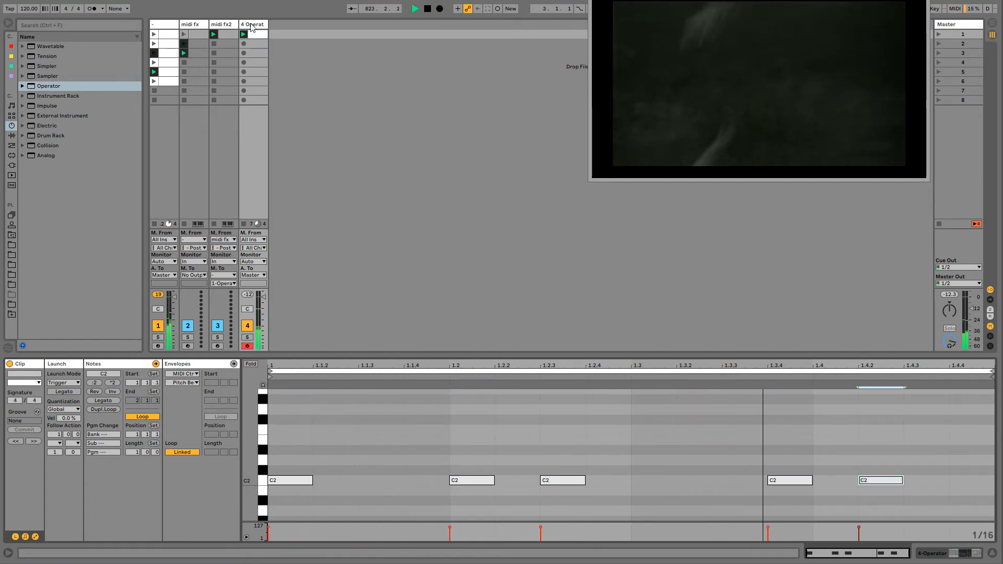
- Set oscillator A's envelope to 1.62 ms attack, 445 ms decay, -38 dB sustain, and oscillator B to -27 dB level, 719 ms decay, -12 dB sustain
{"action": "left_click", "coordinate": [251, 27]}
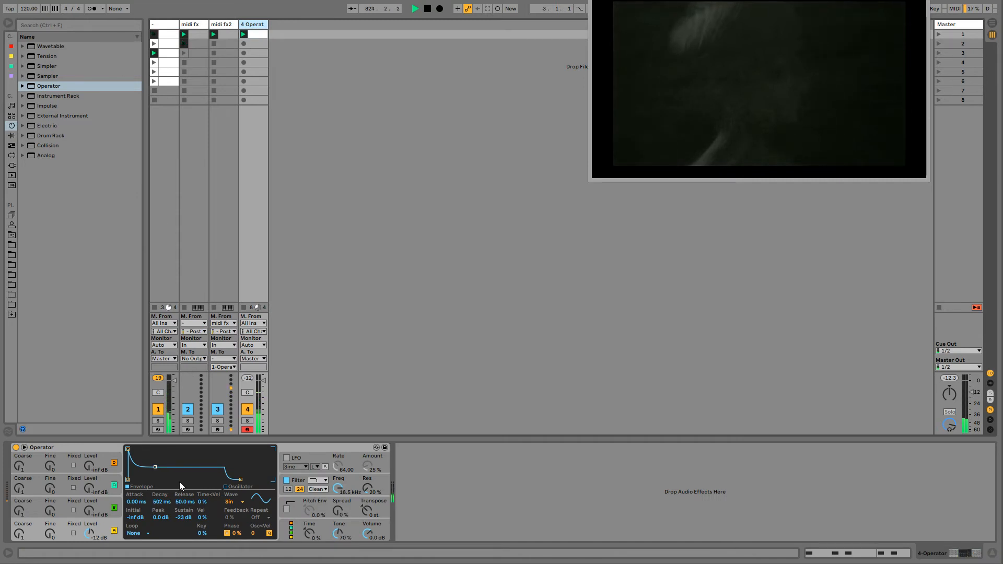
{"action": "left_click_drag", "start_coordinate": [128, 449], "coordinate": [165, 473]}
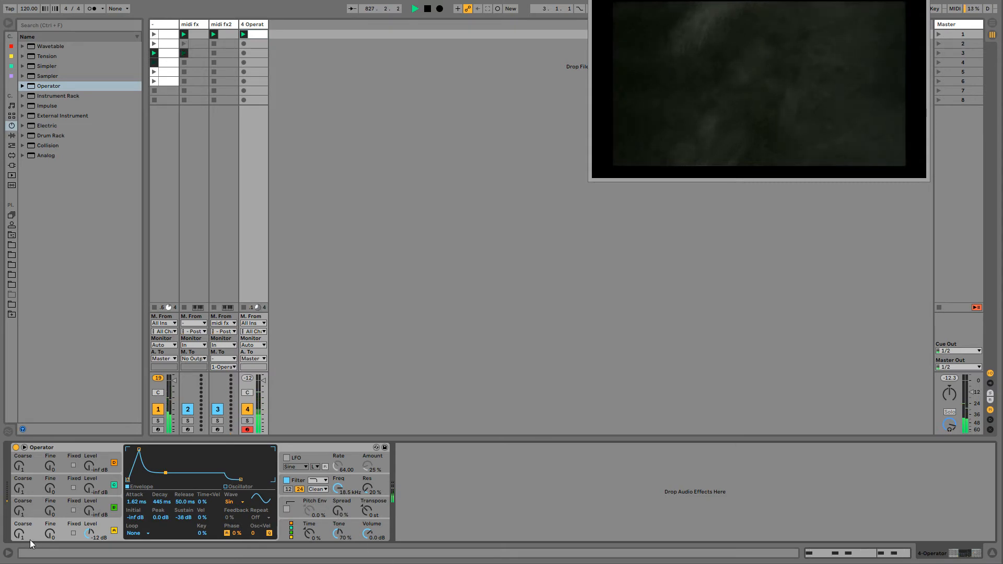
{"action": "left_click_drag", "start_coordinate": [89, 511], "coordinate": [97, 512]}
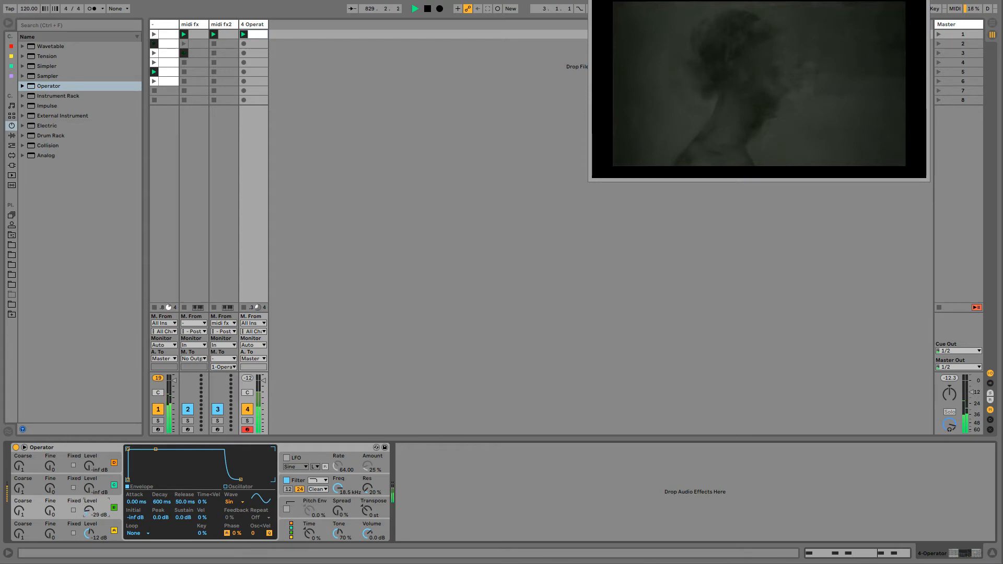
{"action": "left_click_drag", "start_coordinate": [156, 449], "coordinate": [162, 473]}
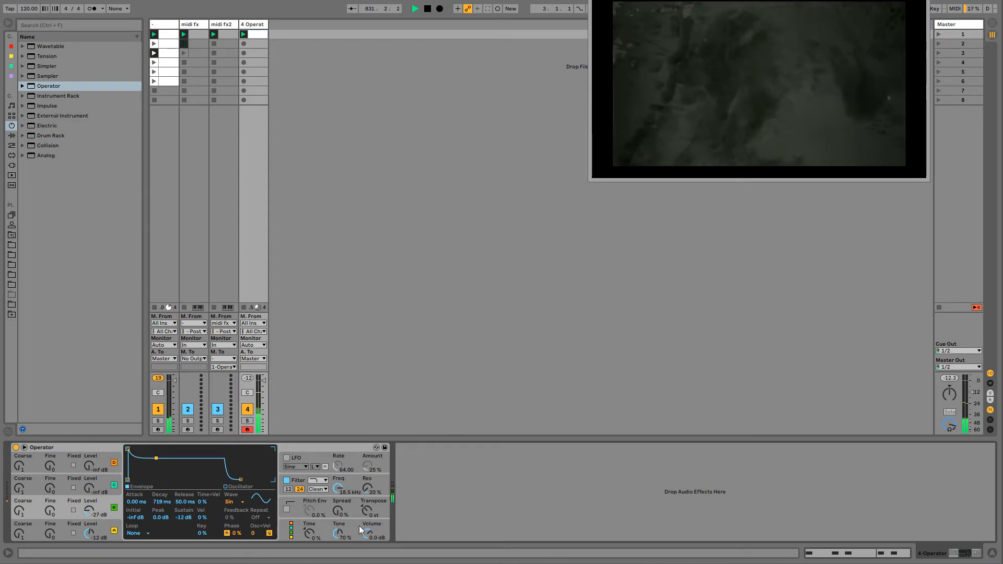
- Transpose all five notes in the clip down an octave to C1 and raise their velocities to 127
{"action": "double_click", "coordinate": [257, 37]}
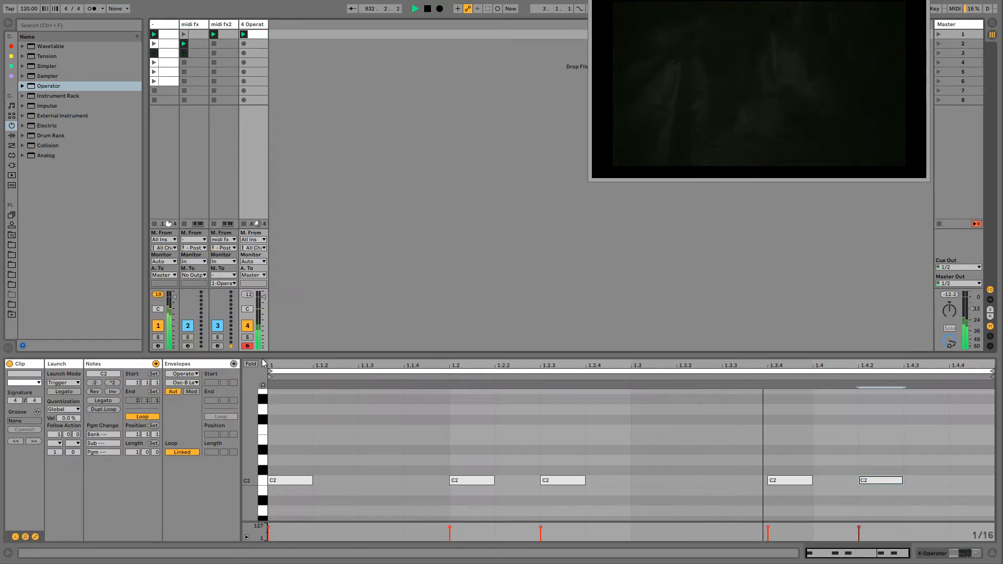
{"action": "key", "text": "ctrl+a"}
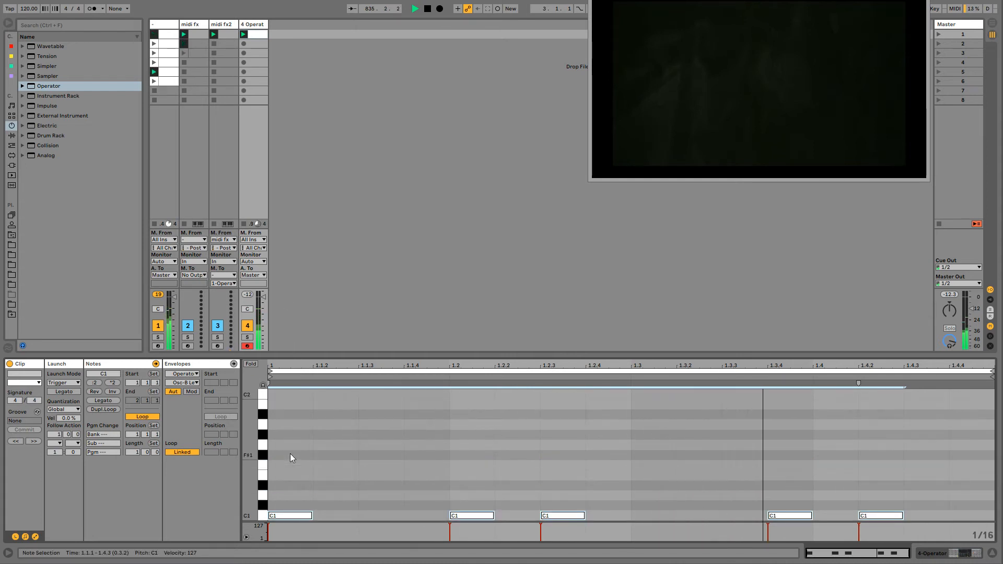
- Switch oscillator C to the white noise wave and raise its level to -25 dB
{"action": "left_click", "coordinate": [249, 24]}
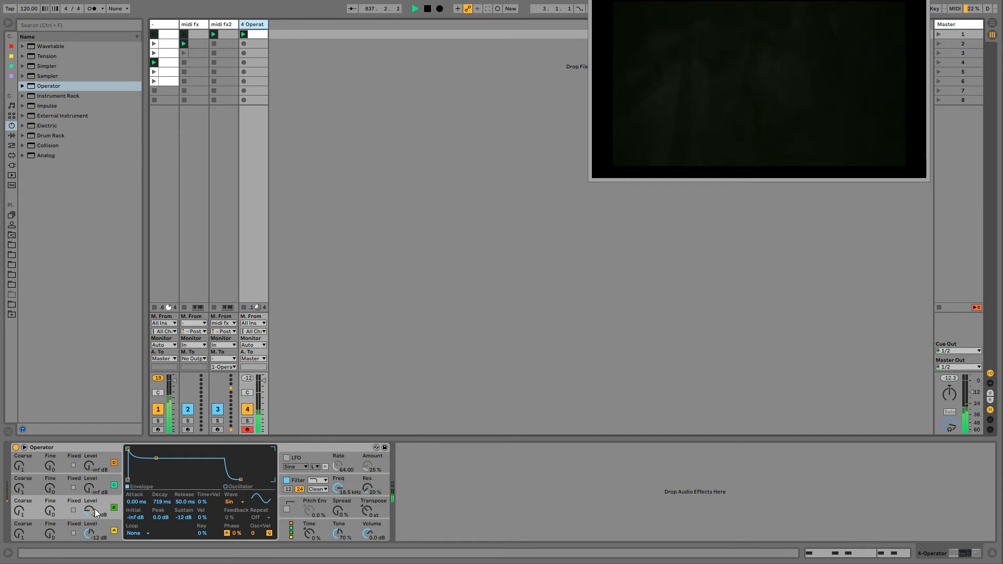
{"action": "left_click", "coordinate": [122, 486]}
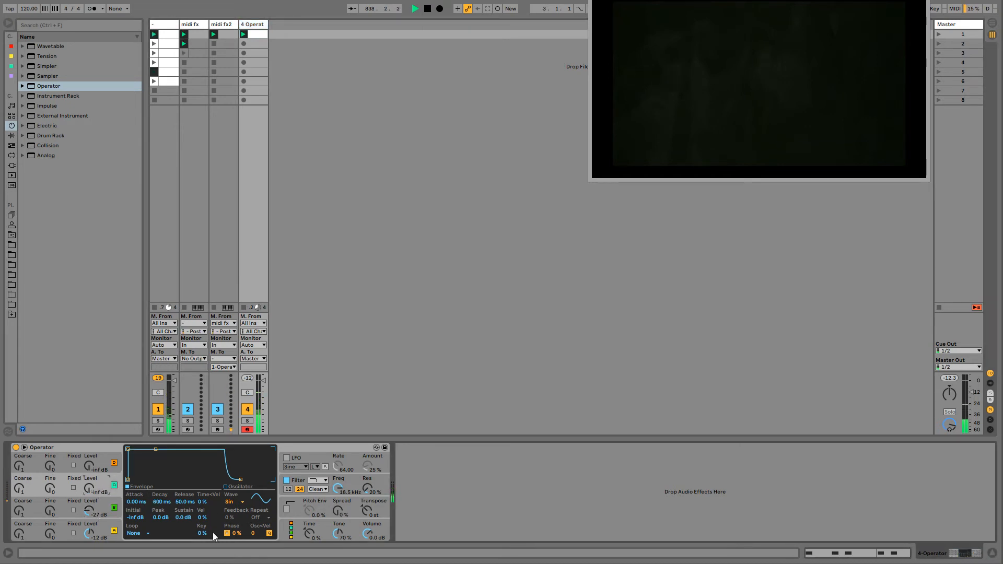
{"action": "left_click", "coordinate": [147, 537]}
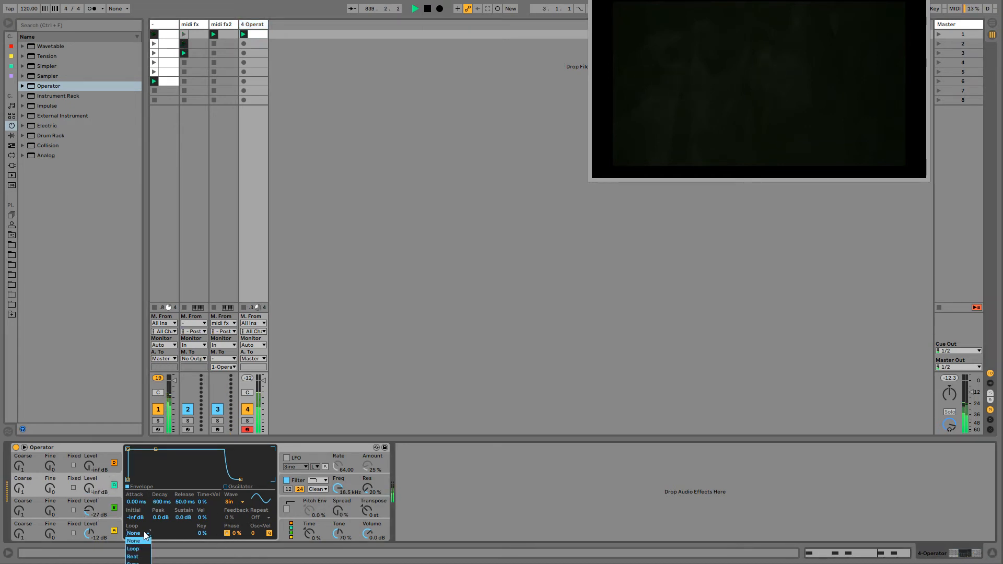
{"action": "left_click", "coordinate": [170, 529]}
{"action": "left_click", "coordinate": [237, 503]}
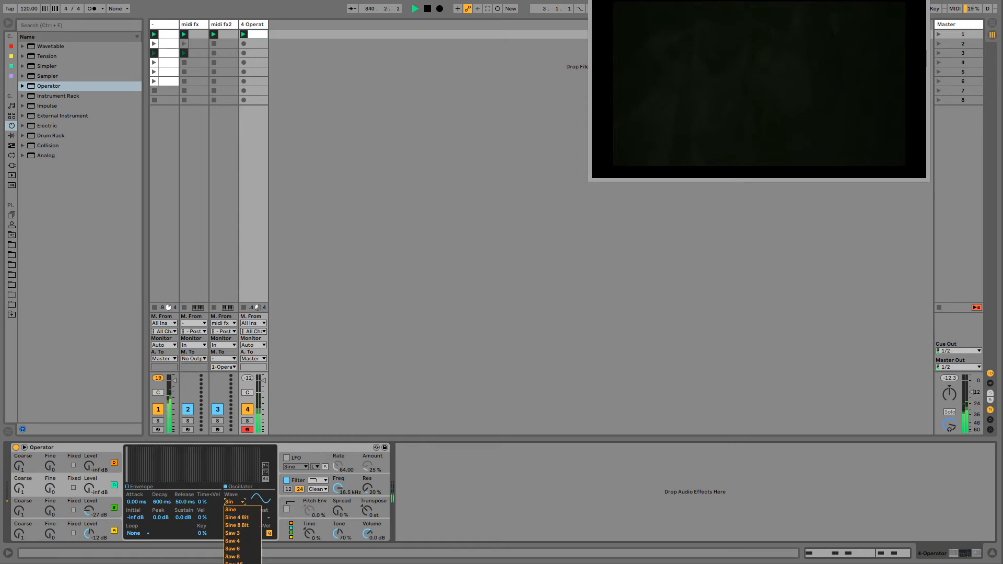
{"action": "left_click", "coordinate": [242, 556]}
{"action": "mouse_move", "coordinate": [88, 491]}
{"action": "left_mouse_down"}
{"action": "mouse_move", "coordinate": [88, 473]}
{"action": "mouse_move", "coordinate": [89, 482]}
{"action": "left_mouse_up"}
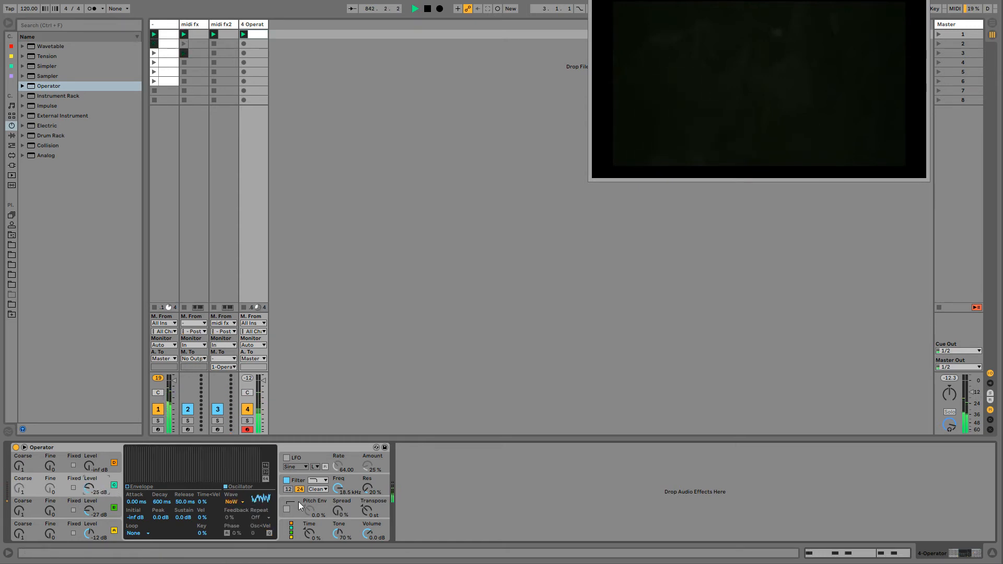
- Set the Operator filter to 8.18 kHz with 89% resonance, the volume to 3.8 dB, and oscillator C's level to -29 dB
{"action": "left_click_drag", "start_coordinate": [368, 487], "coordinate": [367, 470]}
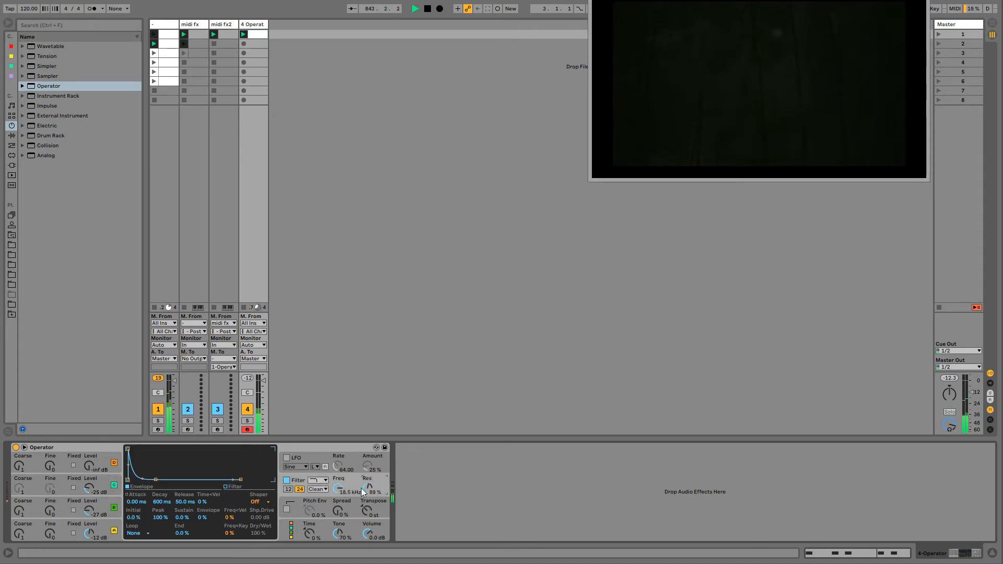
{"action": "left_click_drag", "start_coordinate": [368, 533], "coordinate": [368, 526]}
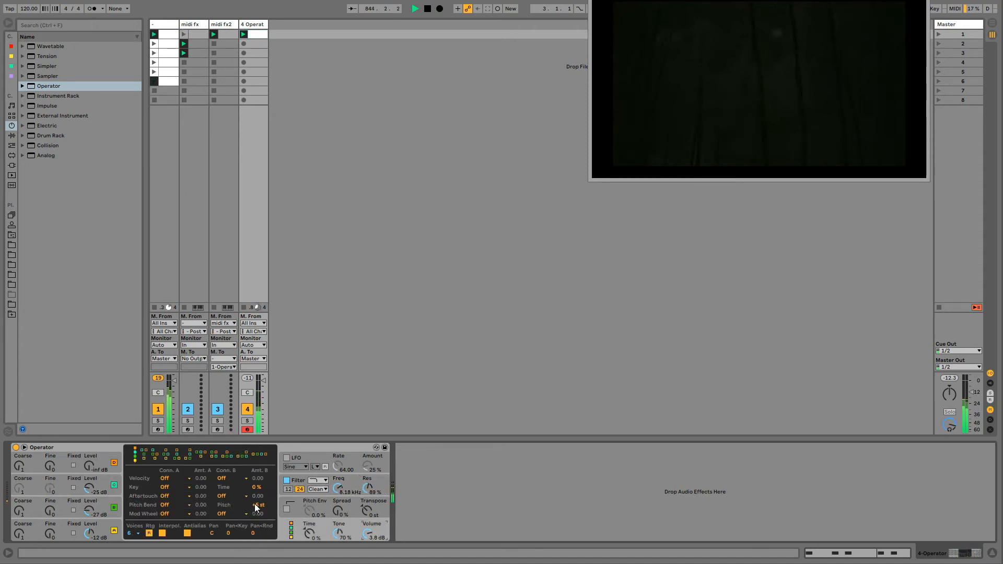
{"action": "left_click", "coordinate": [83, 494]}
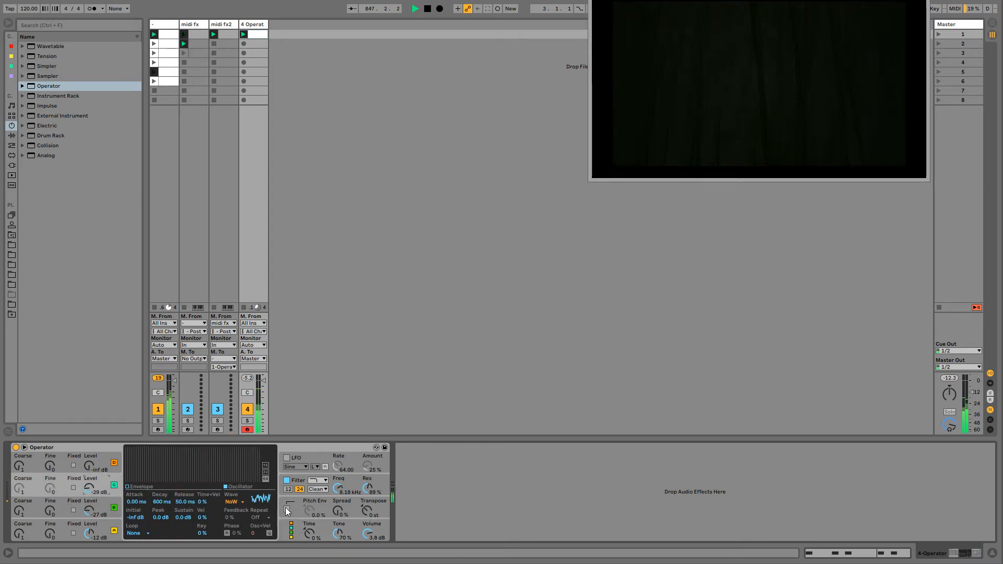
{"action": "left_click", "coordinate": [105, 527]}
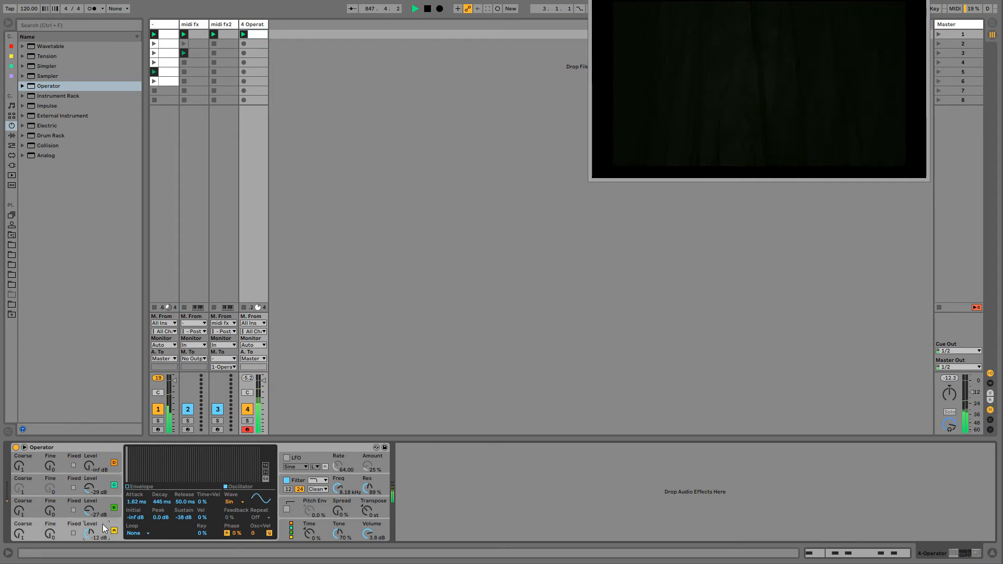
- Add Overdrive after Operator and set it to 81.0 Hz frequency, 4.93 bandwidth and 72% drive
{"action": "left_click", "coordinate": [12, 136]}
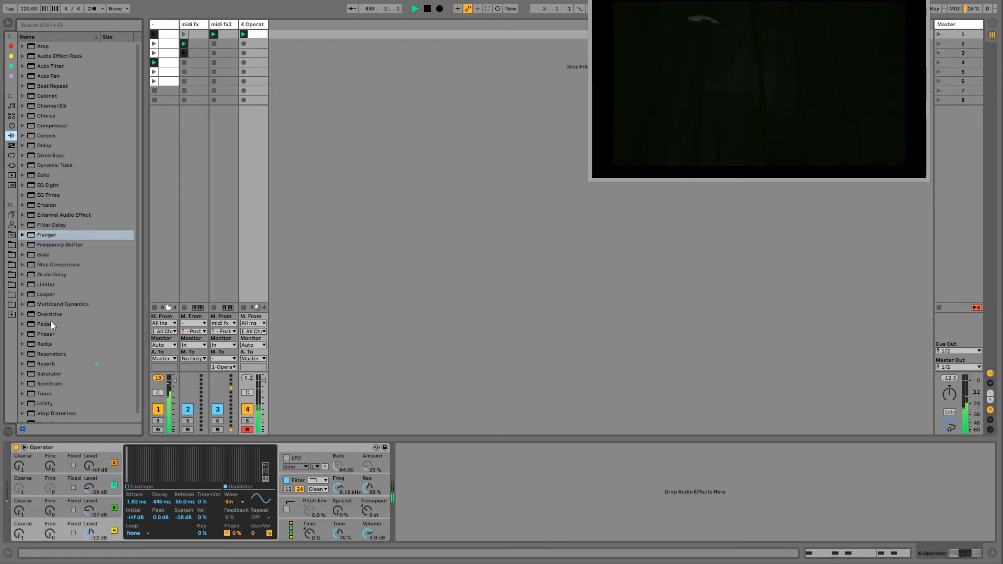
{"action": "left_click_drag", "start_coordinate": [52, 314], "coordinate": [422, 495]}
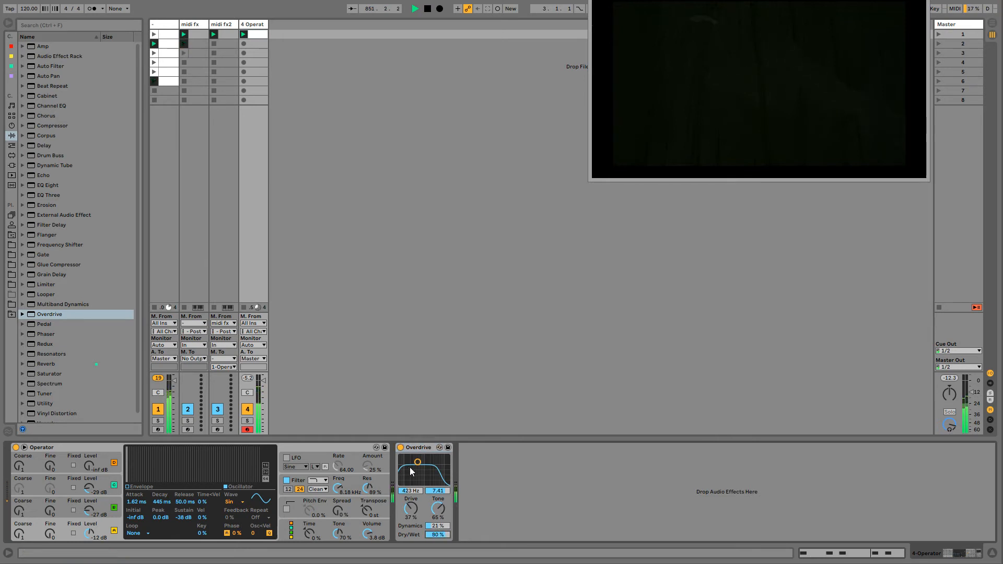
{"action": "left_click_drag", "start_coordinate": [418, 462], "coordinate": [414, 458]}
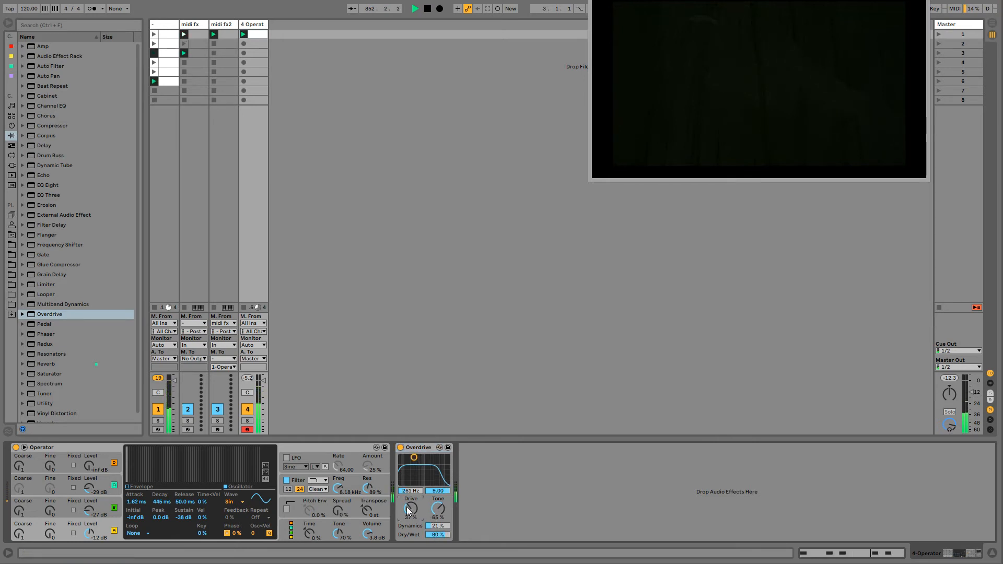
{"action": "left_click_drag", "start_coordinate": [411, 508], "coordinate": [411, 501]}
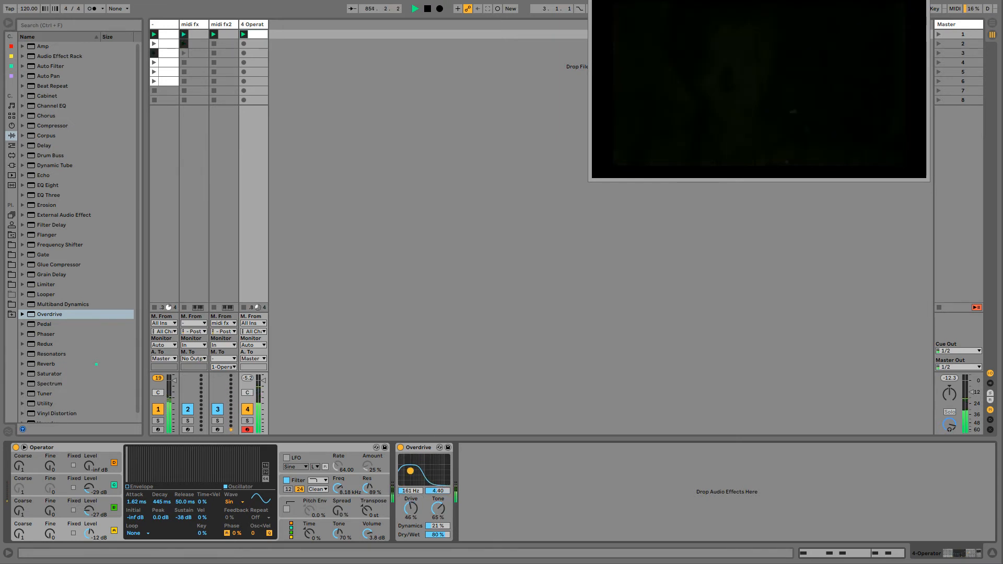
{"action": "left_click_drag", "start_coordinate": [408, 471], "coordinate": [405, 470]}
- Reshape oscillator A's envelope to 351 ms decay, -27 dB sustain and 2.38 s release
{"action": "left_click", "coordinate": [139, 492]}
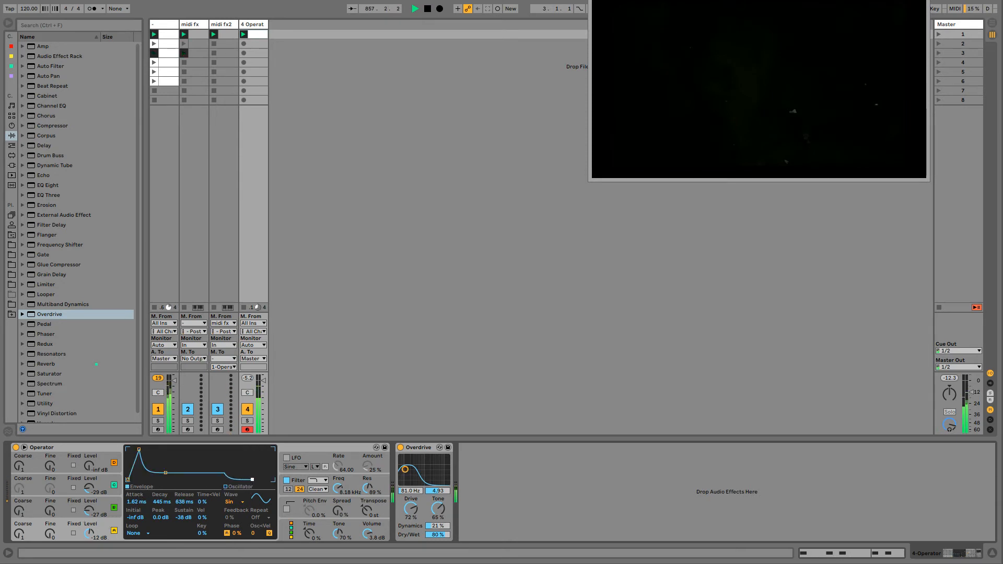
{"action": "left_click_drag", "start_coordinate": [259, 479], "coordinate": [258, 479]}
{"action": "left_click_drag", "start_coordinate": [165, 473], "coordinate": [164, 470]}
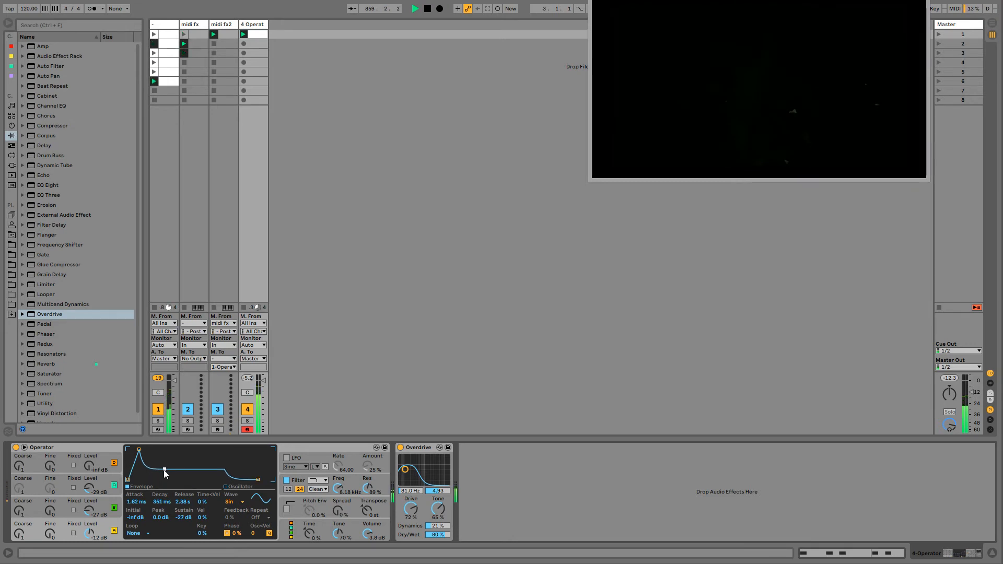
- Enable Operator's pitch envelope at -33% with 0.38 ms attack, -48 st initial and +48 st peak
{"action": "left_click", "coordinate": [287, 509]}
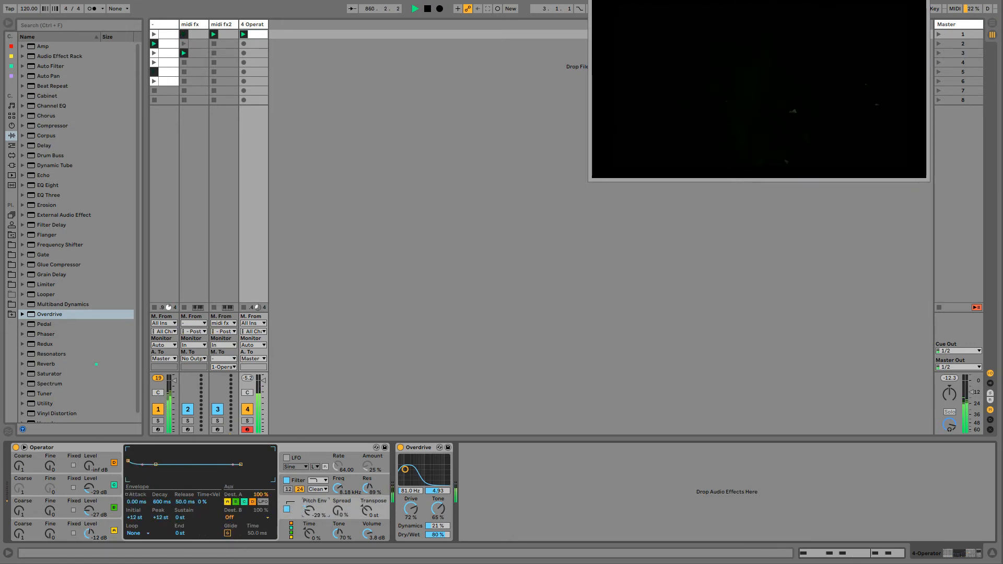
{"action": "left_click_drag", "start_coordinate": [310, 511], "coordinate": [310, 505]}
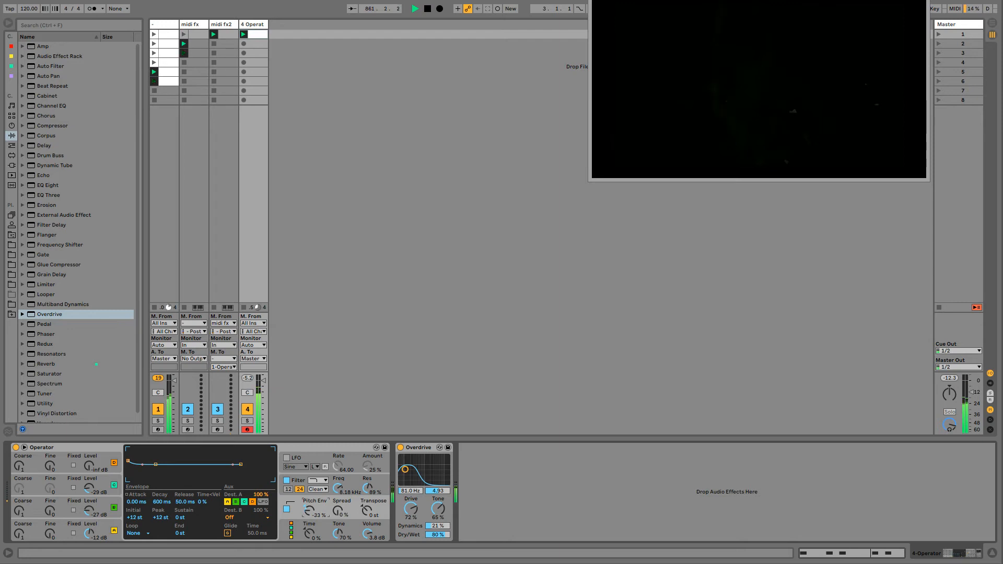
{"action": "left_click_drag", "start_coordinate": [132, 460], "coordinate": [130, 456]}
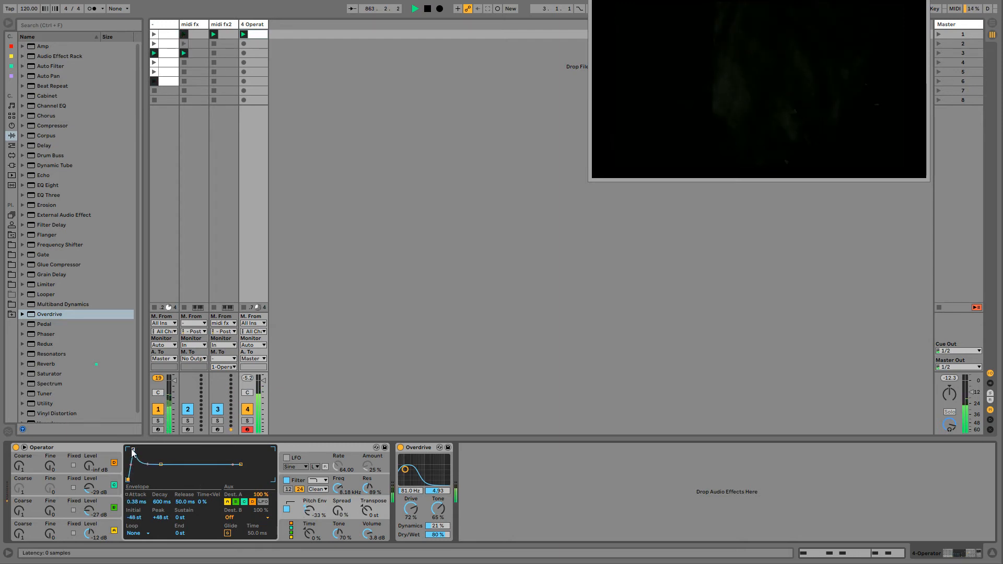
- Lower oscillator B's level to -45 dB and raise the filter resonance to 101%
{"action": "left_click", "coordinate": [96, 516]}
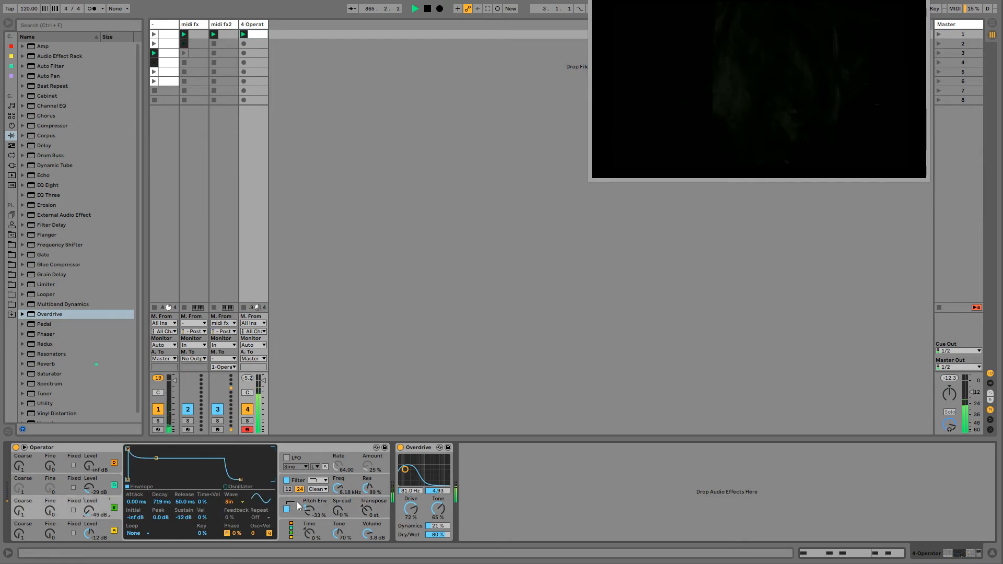
{"action": "left_click_drag", "start_coordinate": [365, 490], "coordinate": [365, 483]}
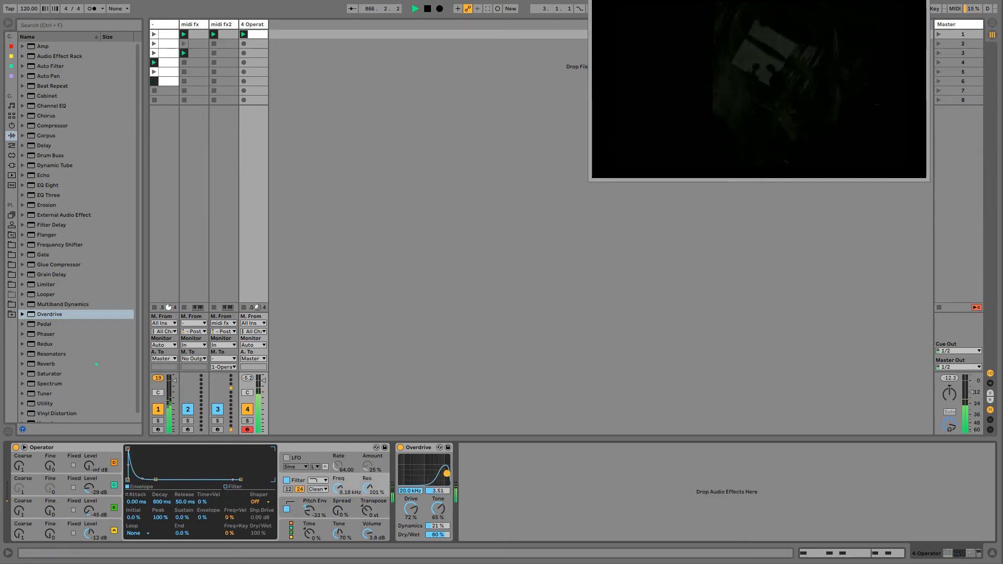
- Set Overdrive to 53.6 Hz frequency, 8.65 bandwidth, 82% drive and 33% dry/wet
{"action": "left_click_drag", "start_coordinate": [447, 473], "coordinate": [402, 459]}
{"action": "left_click_drag", "start_coordinate": [442, 535], "coordinate": [442, 559]}
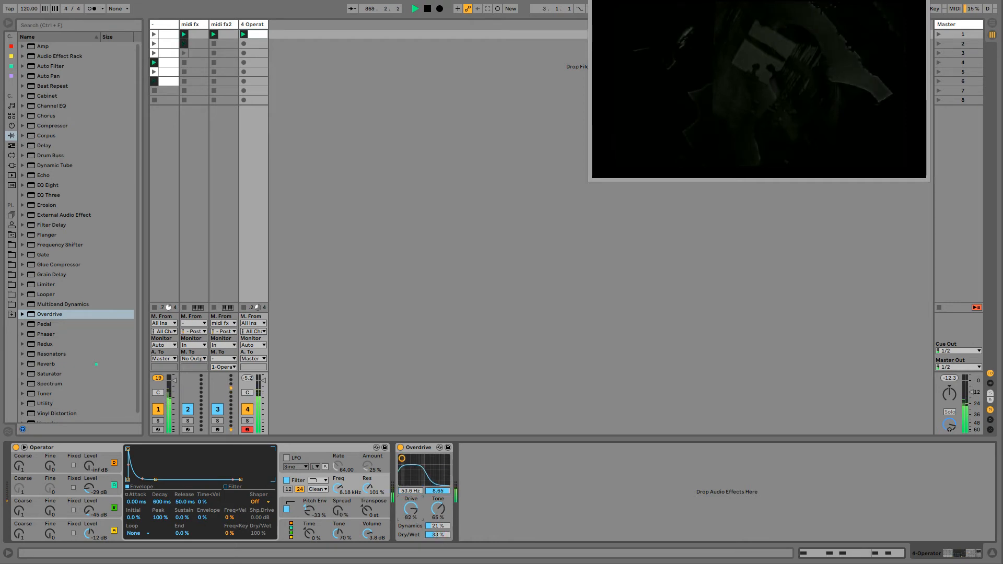
- Raise Operator's volume to 6.0 dB and oscillator A to -2.2 dB, and set the pitch envelope to -54% with 0.17 ms attack
{"action": "left_click_drag", "start_coordinate": [368, 533], "coordinate": [367, 528]}
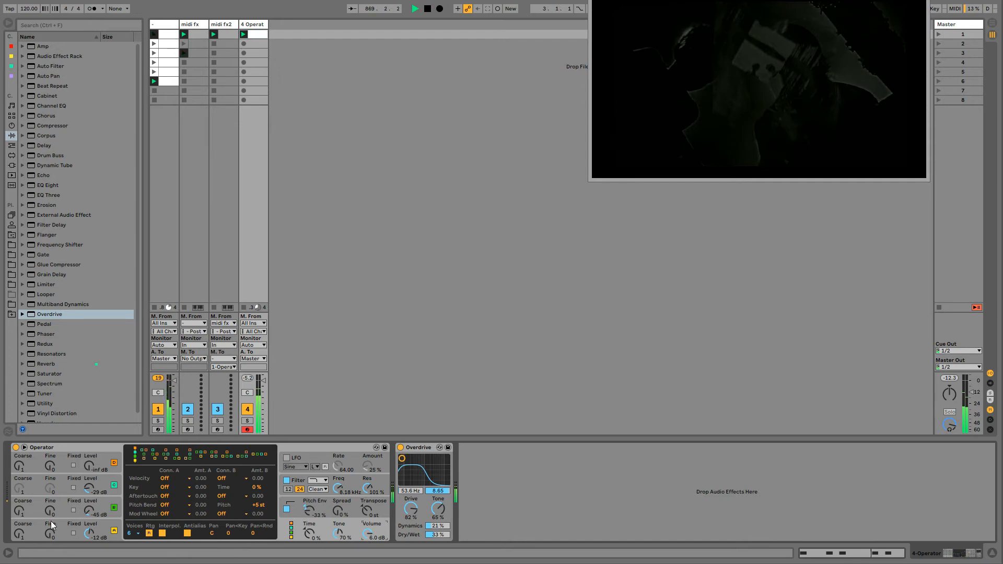
{"action": "mouse_move", "coordinate": [89, 533]}
{"action": "left_mouse_down"}
{"action": "mouse_move", "coordinate": [89, 518]}
{"action": "mouse_move", "coordinate": [89, 534]}
{"action": "left_mouse_up"}
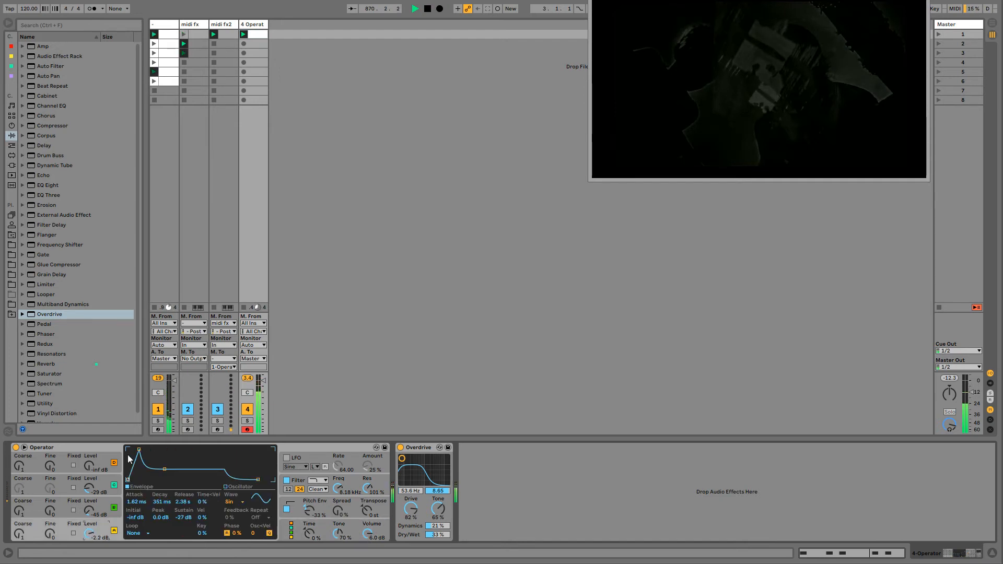
{"action": "mouse_move", "coordinate": [310, 511]}
{"action": "left_mouse_down"}
{"action": "mouse_move", "coordinate": [310, 493]}
{"action": "mouse_move", "coordinate": [310, 522]}
{"action": "left_mouse_up"}
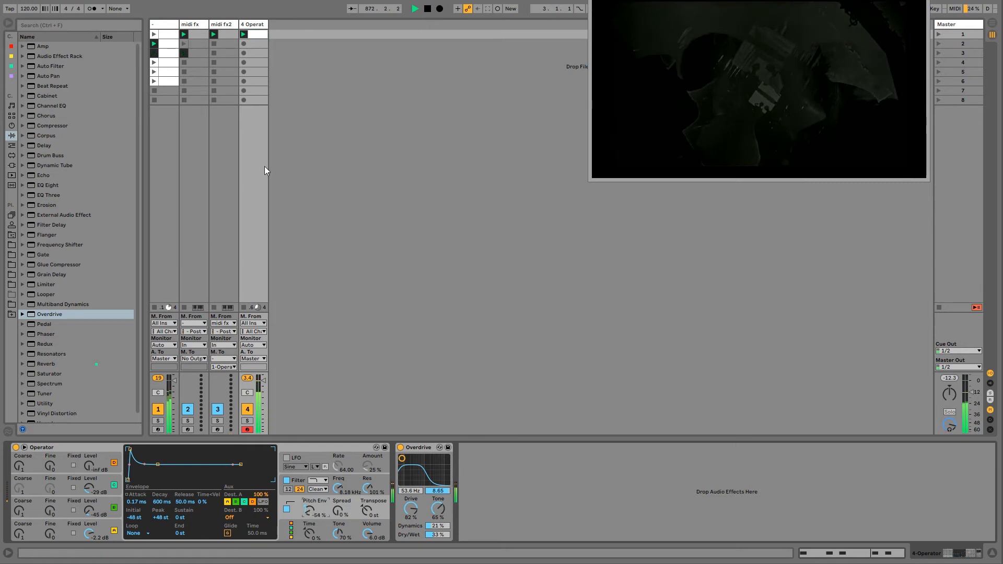
- Transpose all five C1 notes in the 4 Operator clip down to F0
{"action": "double_click", "coordinate": [258, 36]}
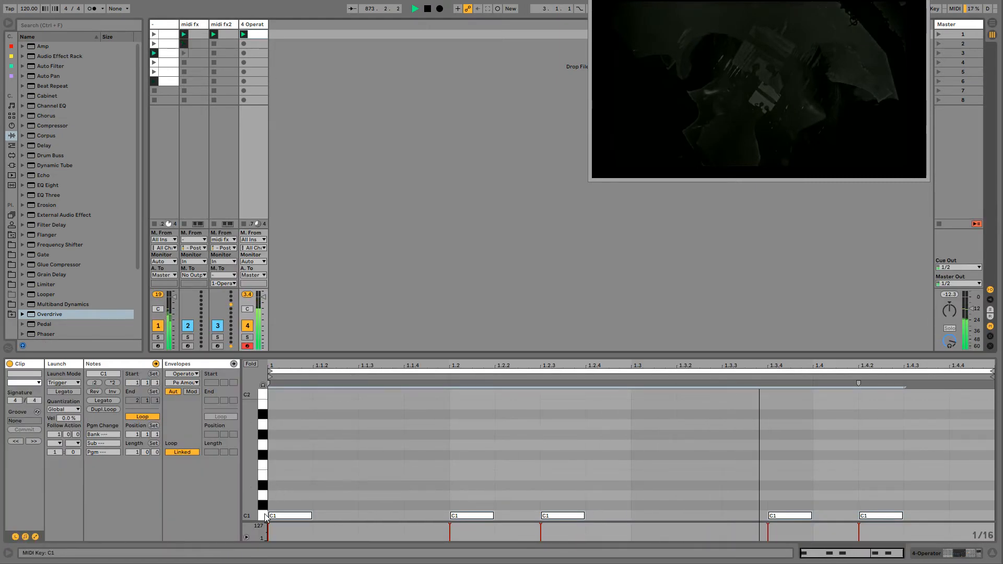
{"action": "key", "text": "Down"}
{"action": "key", "text": "Down"}
{"action": "key", "text": "Down"}
{"action": "key", "text": "Down"}
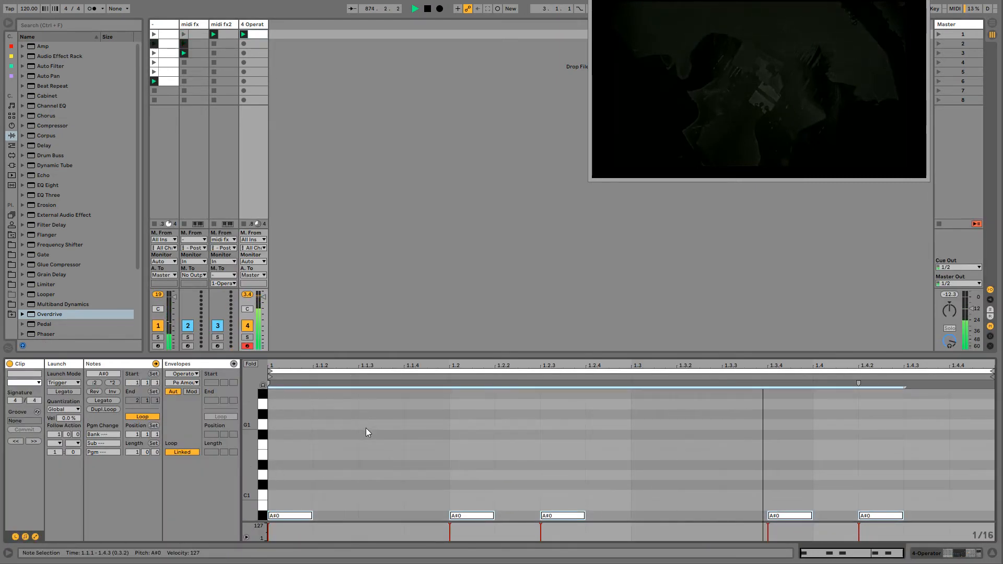
{"action": "key", "text": "Down"}
{"action": "key", "text": "Down"}
{"action": "key", "text": "Down"}
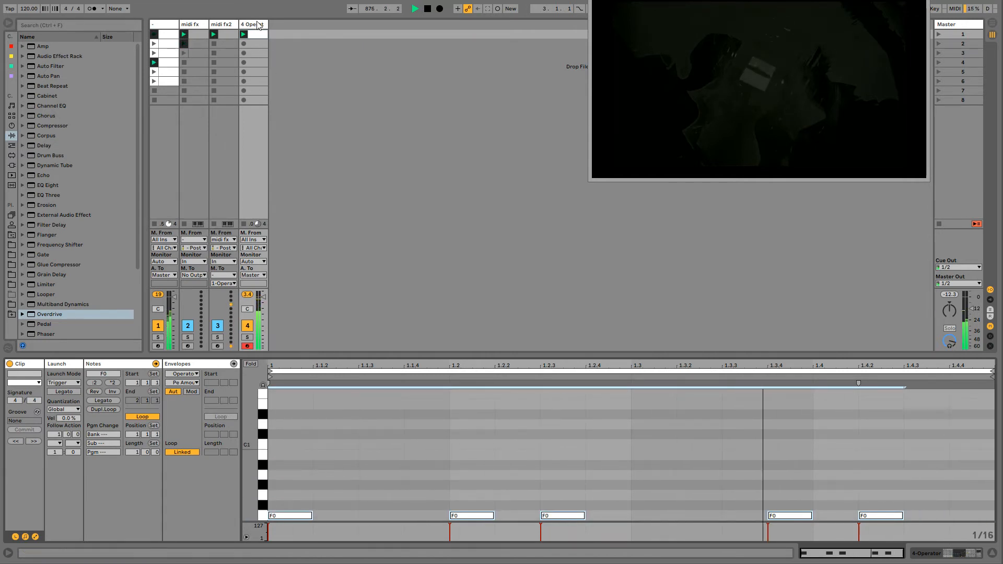
- Add one extra sixteenth note at 1.2 and transpose it up by octaves to G8
{"action": "double_click", "coordinate": [281, 426]}
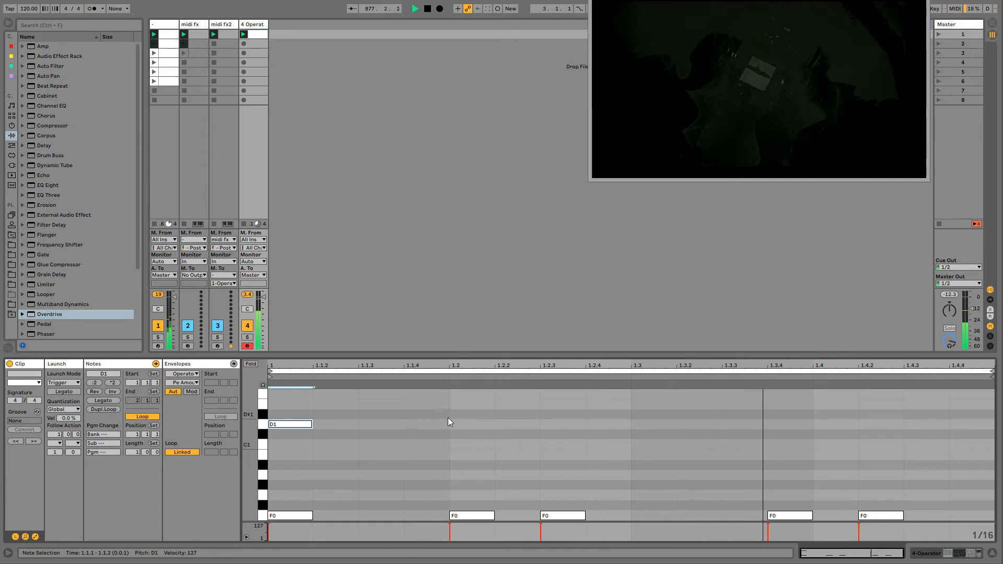
{"action": "double_click", "coordinate": [465, 423]}
{"action": "double_click", "coordinate": [303, 425]}
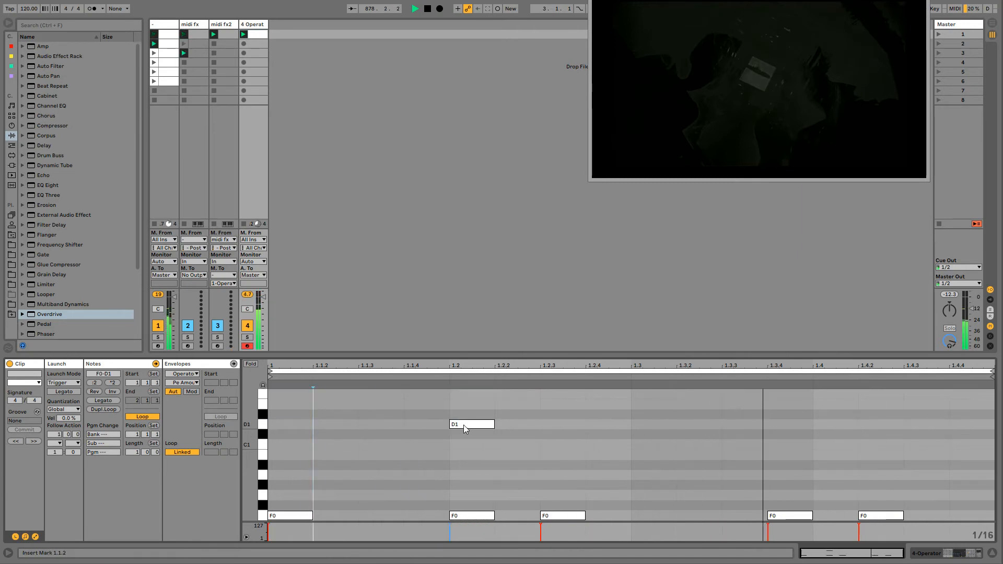
{"action": "double_click", "coordinate": [463, 424]}
{"action": "double_click", "coordinate": [463, 425]}
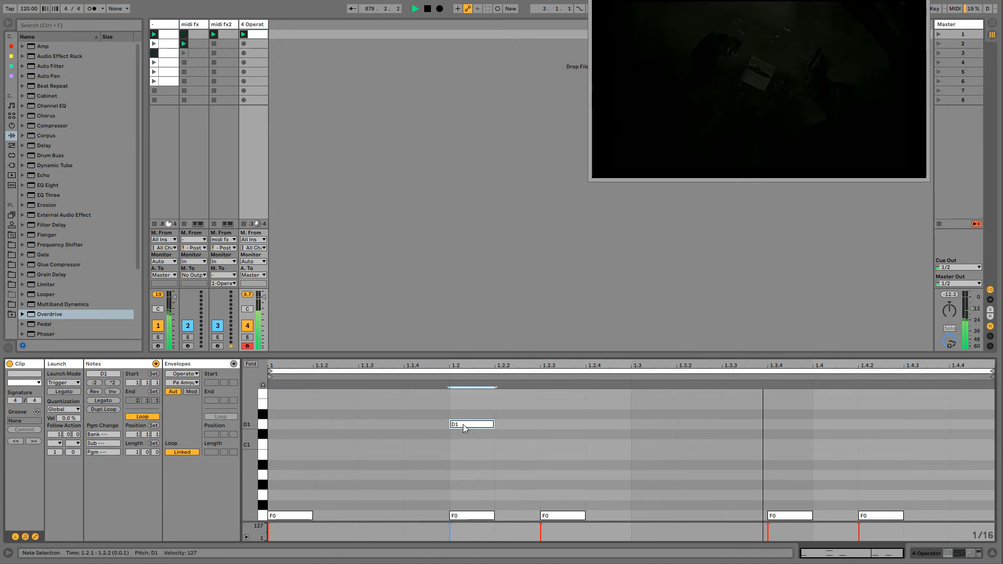
{"action": "key", "text": "shift+Up"}
{"action": "key", "text": "shift+Up"}
{"action": "key", "text": "shift+Up"}
{"action": "key", "text": "shift+Up"}
{"action": "key", "text": "shift+Up"}
{"action": "key", "text": "shift+Up"}
{"action": "key", "text": "shift+Up"}
{"action": "key", "text": "shift+Up"}
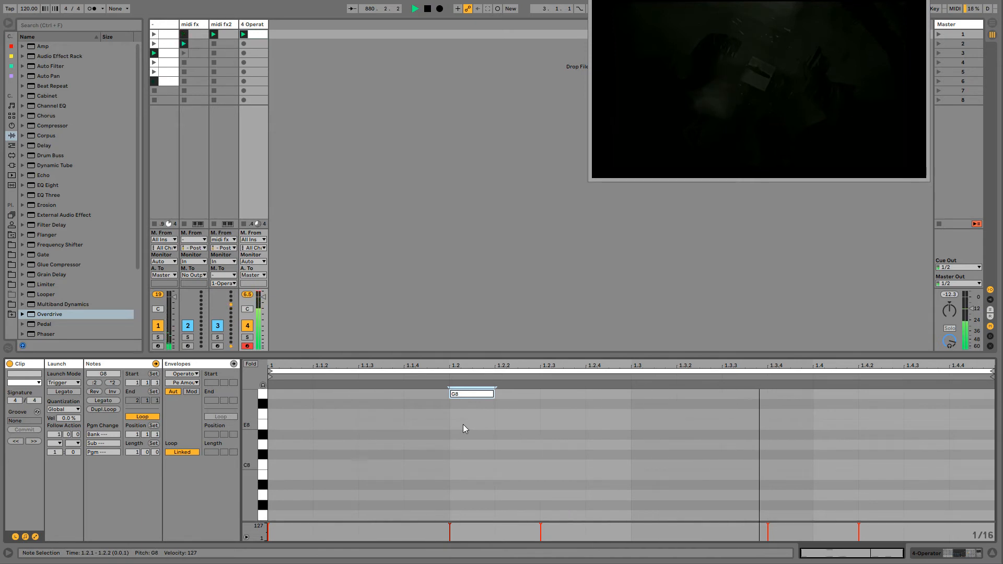
- Set the pitch envelope amount to -14% and insert the MidiNoteProbabilityGate rack ahead of Operator
{"action": "key", "text": "shift+Tab"}
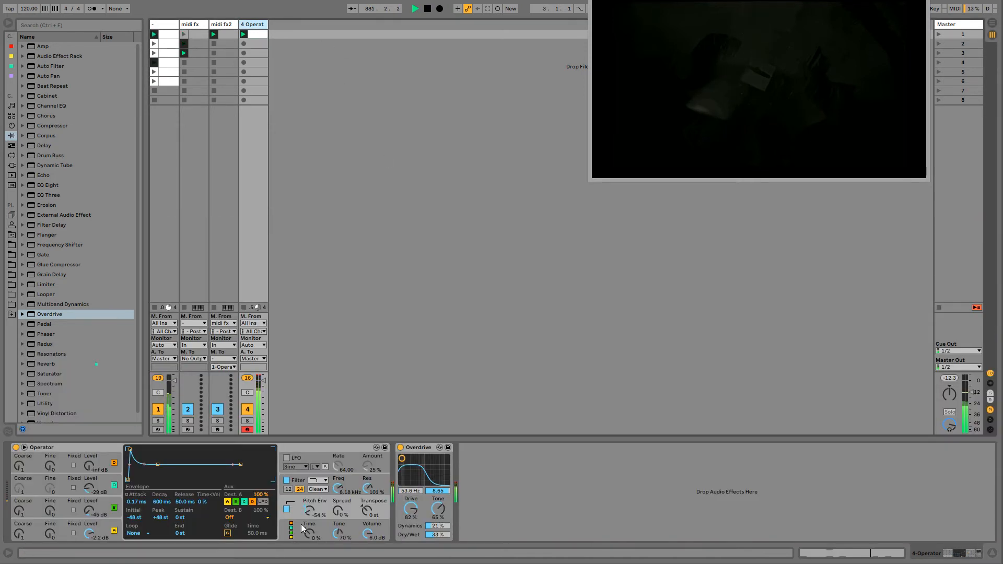
{"action": "left_click", "coordinate": [314, 516]}
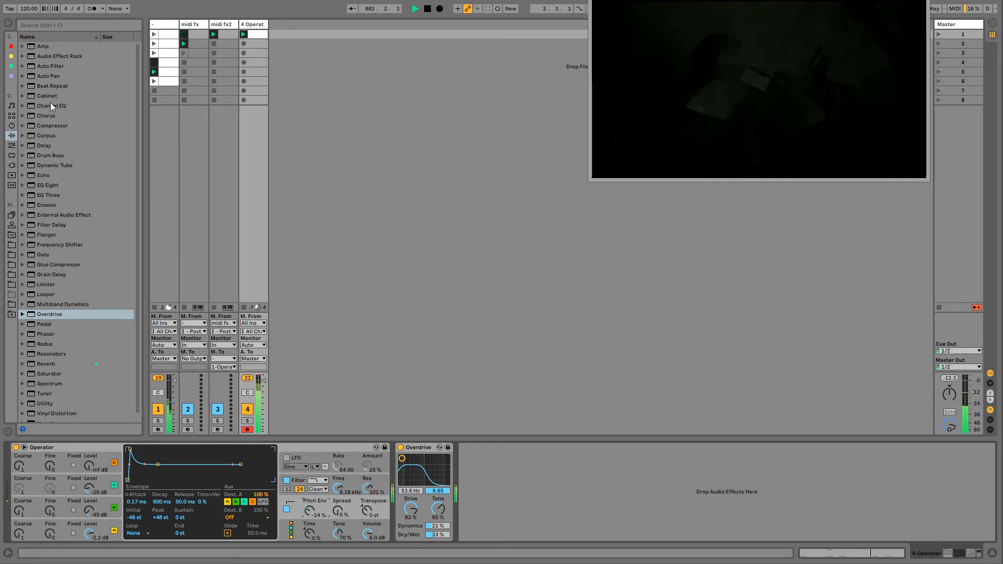
{"action": "left_click", "coordinate": [12, 145]}
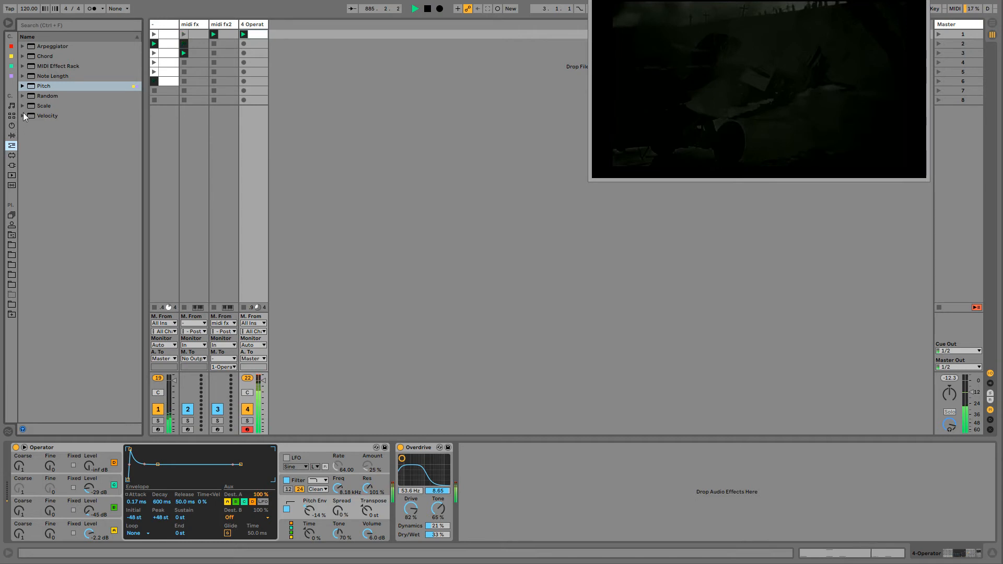
{"action": "left_click", "coordinate": [23, 66]}
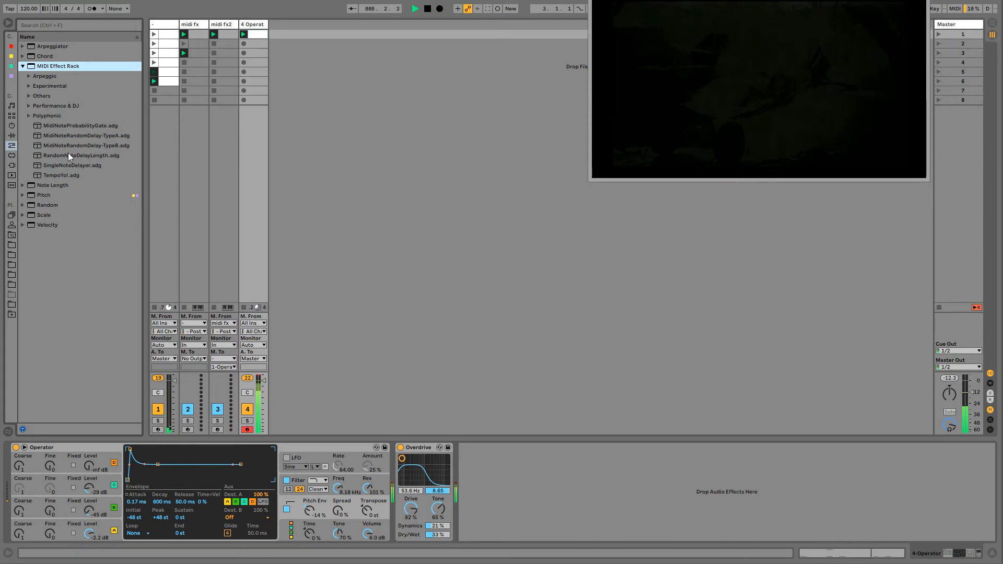
{"action": "mouse_move", "coordinate": [63, 129]}
{"action": "left_mouse_down"}
{"action": "mouse_move", "coordinate": [60, 334]}
{"action": "mouse_move", "coordinate": [20, 465]}
{"action": "left_mouse_up"}
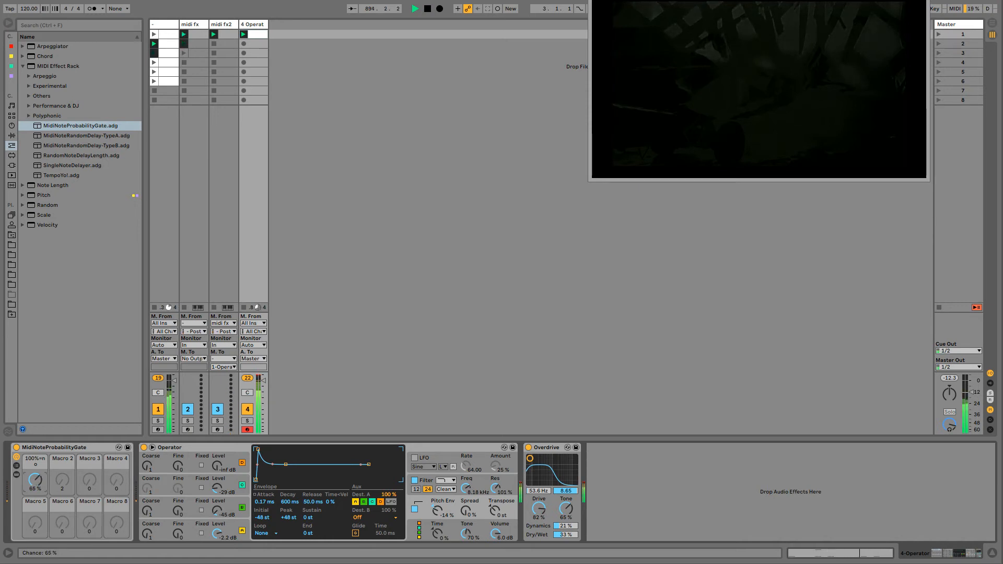
- Set the probability gate's chance macro to 57% and draw its clip modulation down to zero over the notes at 1.1.1 and 1.2.3
{"action": "left_click_drag", "start_coordinate": [35, 480], "coordinate": [35, 476]}
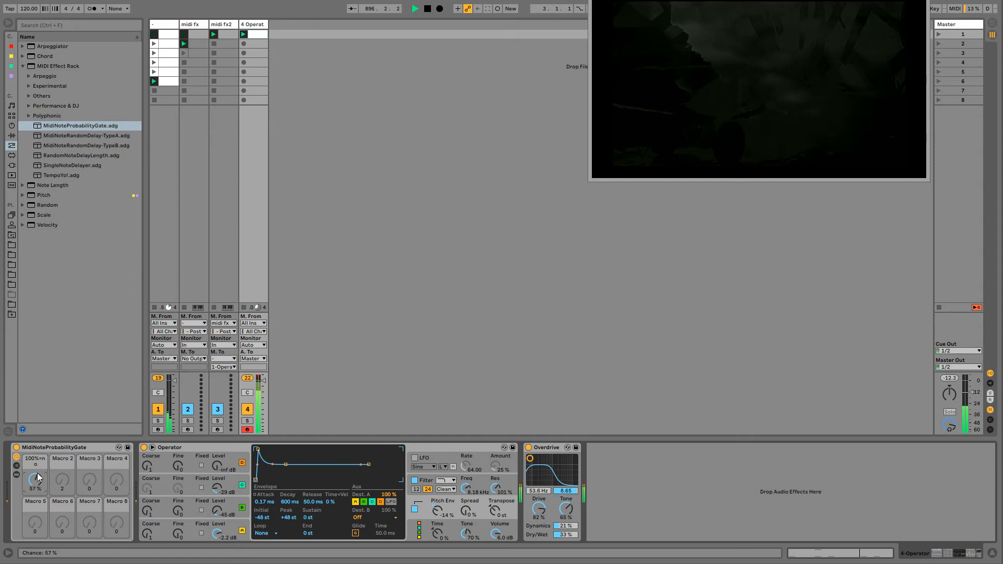
{"action": "right_click", "coordinate": [37, 475]}
{"action": "left_click", "coordinate": [63, 1]}
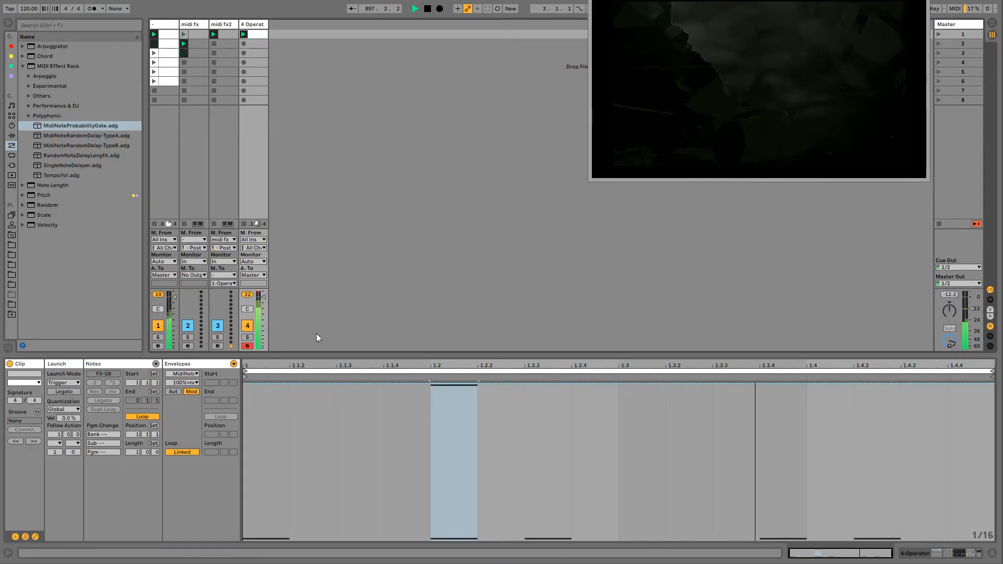
{"action": "left_click_drag", "start_coordinate": [287, 506], "coordinate": [288, 542]}
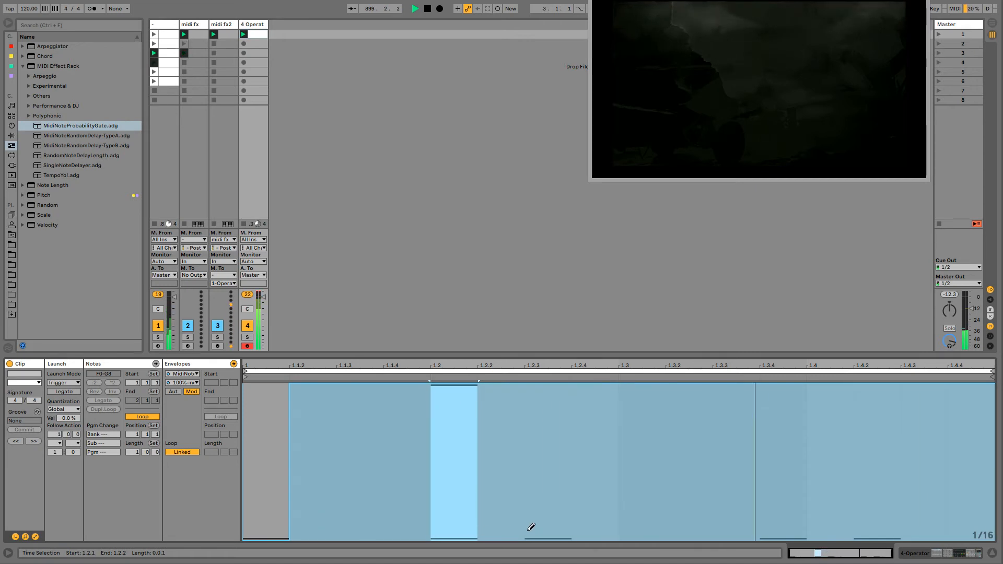
{"action": "left_click_drag", "start_coordinate": [530, 533], "coordinate": [548, 540]}
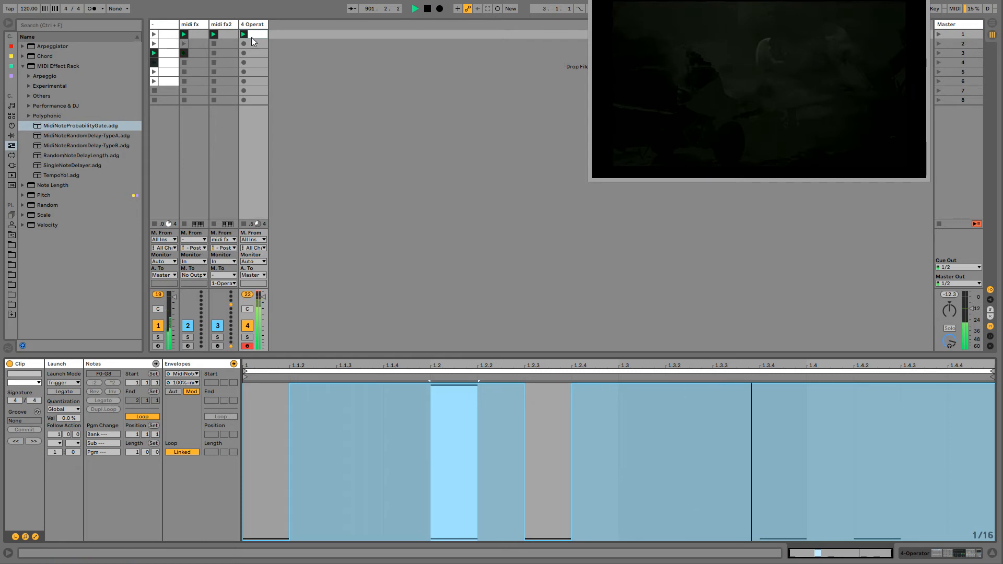
- Group track 4's Operator into an Instrument Rack and narrow its chain's key zone to the single note F0
{"action": "left_click", "coordinate": [243, 24]}
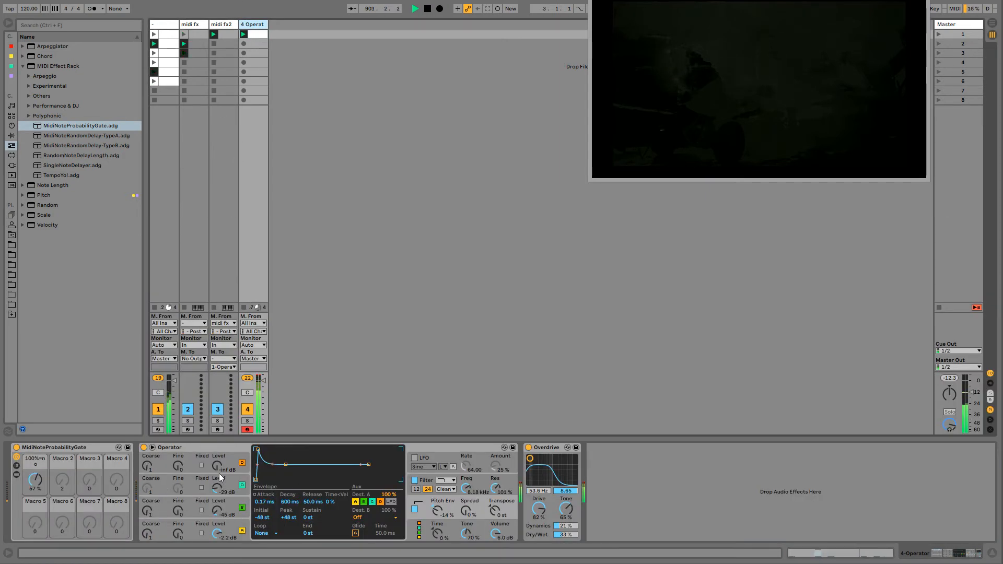
{"action": "left_click", "coordinate": [222, 450]}
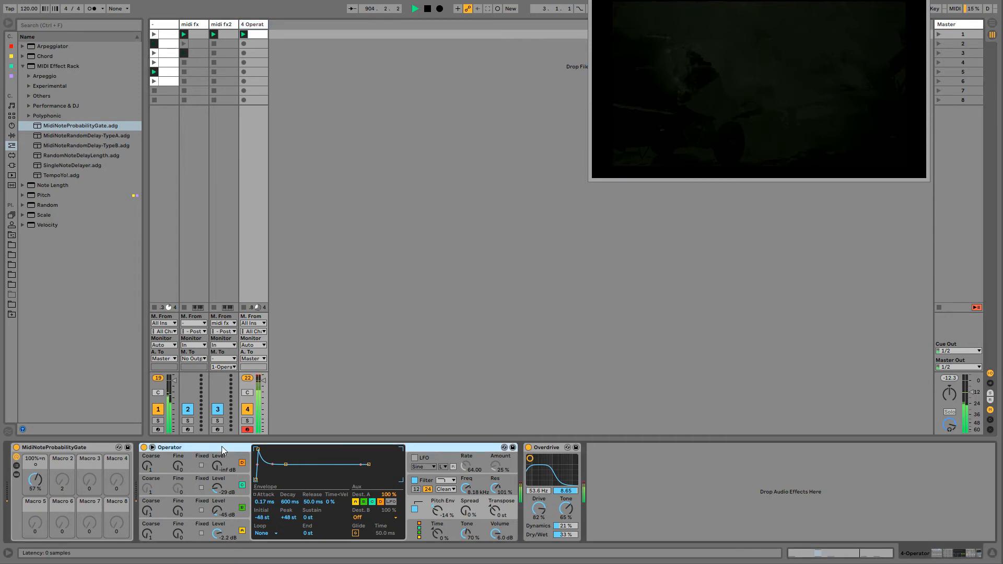
{"action": "key", "text": "ctrl+g"}
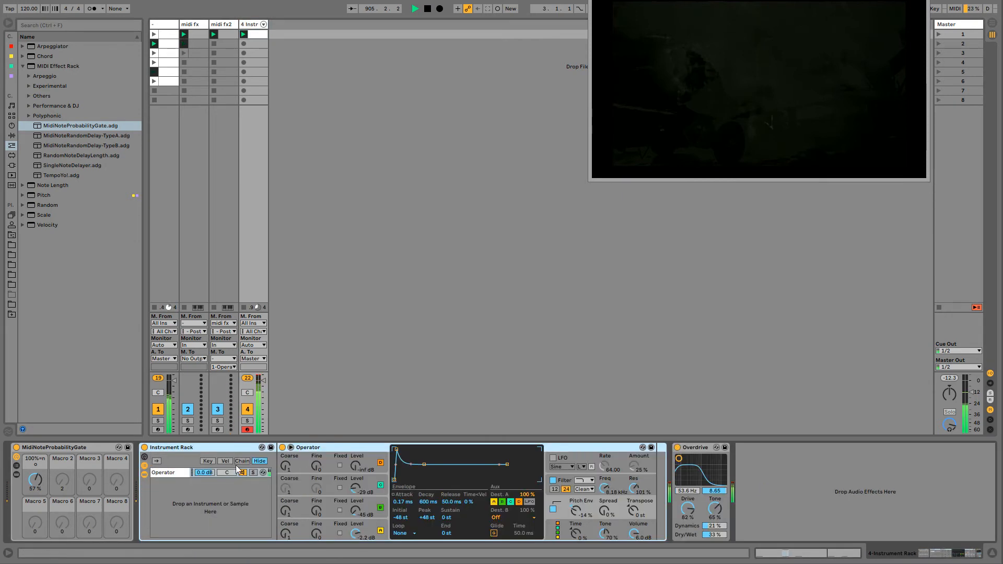
{"action": "left_click", "coordinate": [207, 461]}
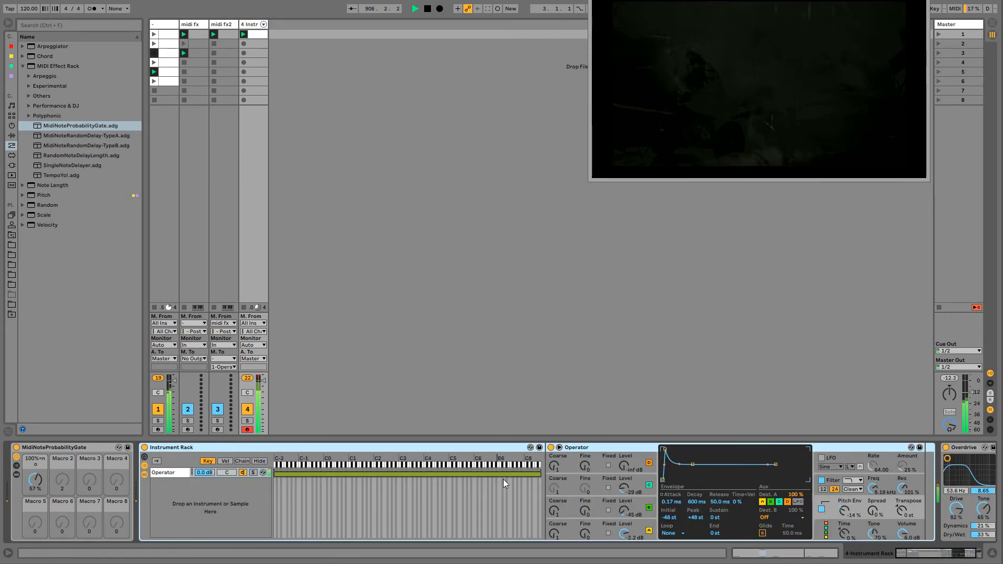
{"action": "left_click_drag", "start_coordinate": [540, 474], "coordinate": [336, 473]}
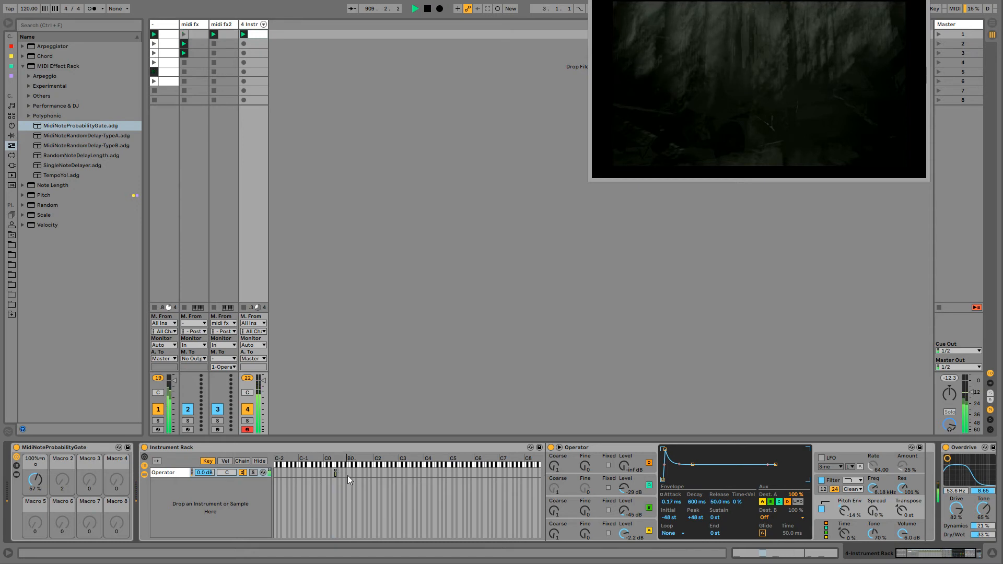
- Rename the Operator chain in the Instrument Rack to kik
{"action": "left_click", "coordinate": [165, 473]}
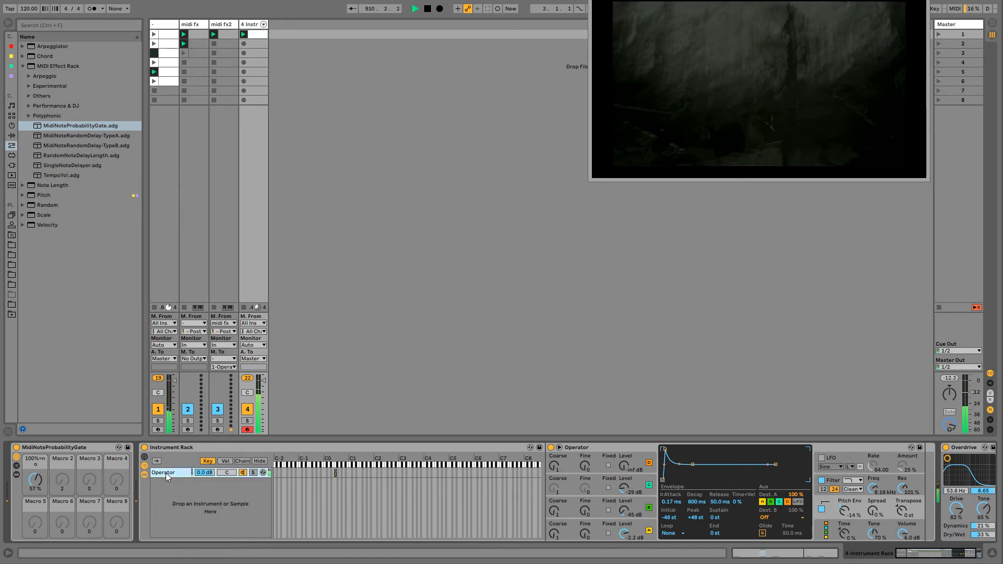
{"action": "key", "text": "ctrl+r"}
{"action": "type", "text": "kik"}
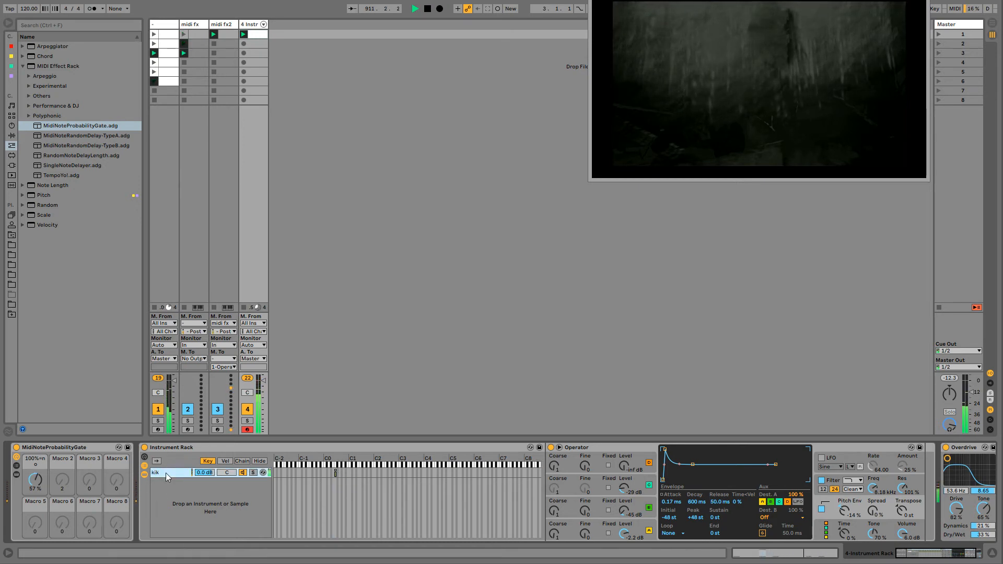
- Duplicate the kik chain, name the copy hihat, and shift its one-note key zone up a semitone to F#0
{"action": "key", "text": "ctrl+d"}
{"action": "key", "text": "ctrl+r"}
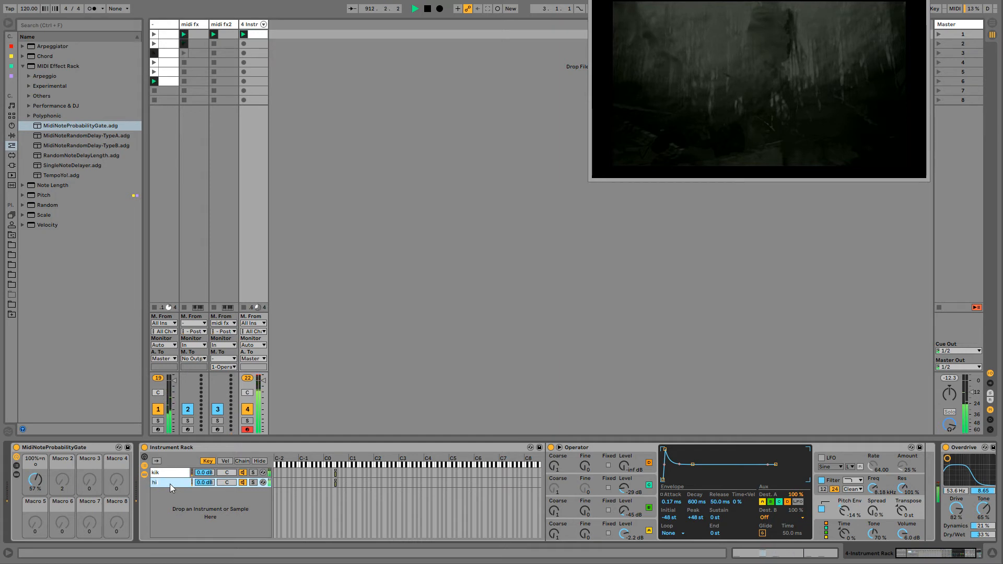
{"action": "type", "text": "hihat"}
{"action": "key", "text": "Return"}
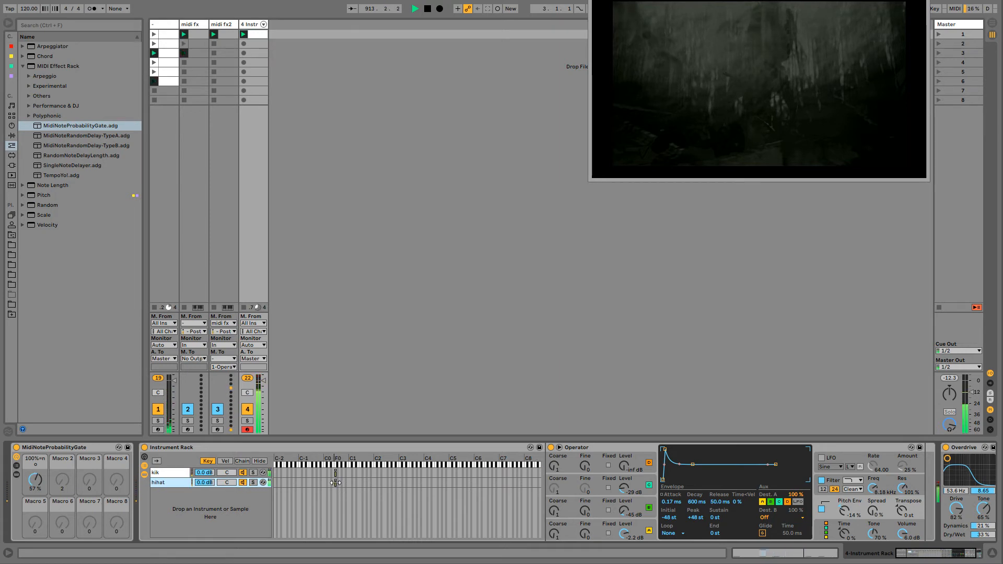
{"action": "left_click_drag", "start_coordinate": [335, 484], "coordinate": [337, 485]}
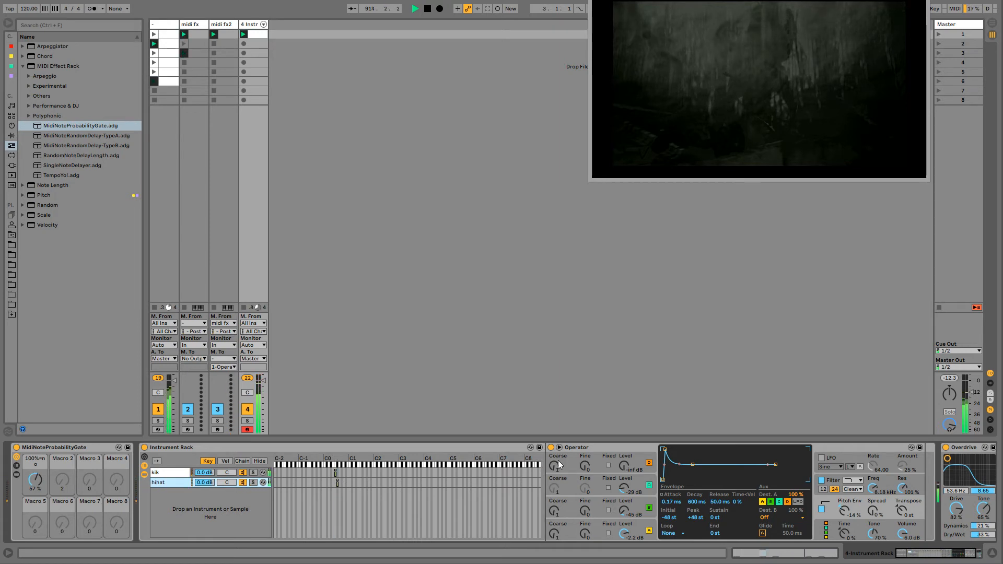
- Set the hihat chain's oscillator A wave to NoW and its envelope to 171 ms decay with -inf dB sustain
{"action": "left_click", "coordinate": [580, 448]}
{"action": "left_click", "coordinate": [649, 531]}
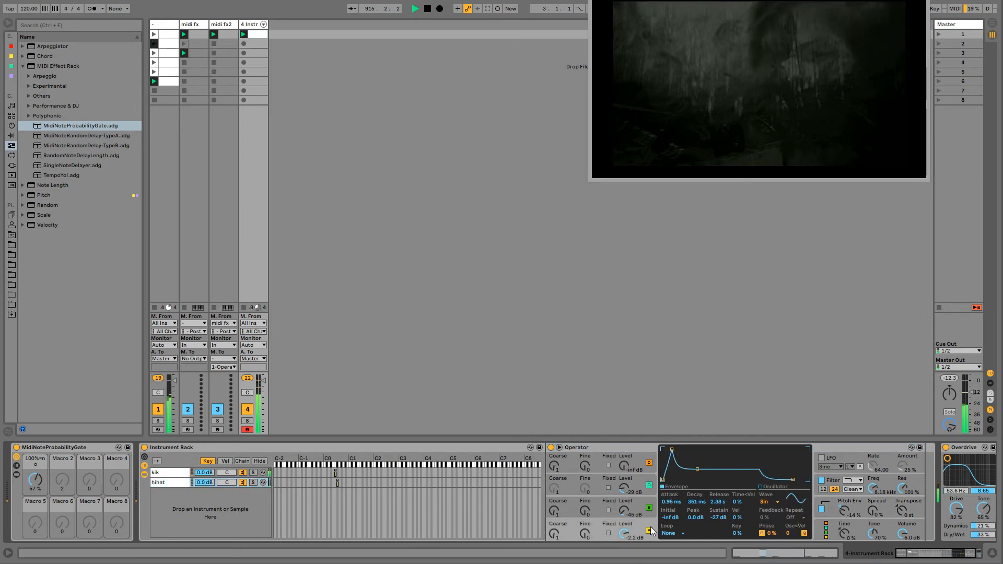
{"action": "left_click", "coordinate": [766, 502]}
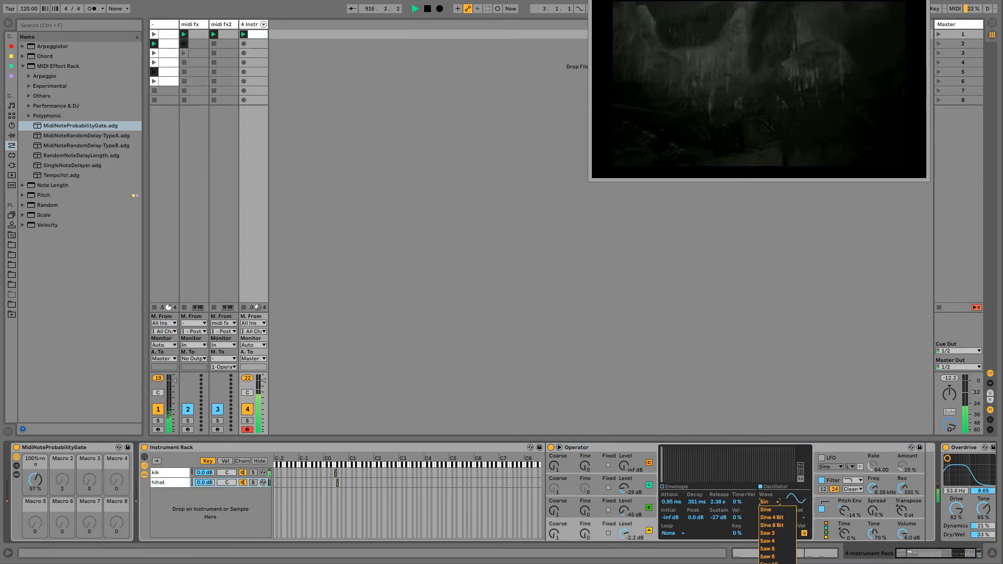
{"action": "left_click", "coordinate": [773, 563]}
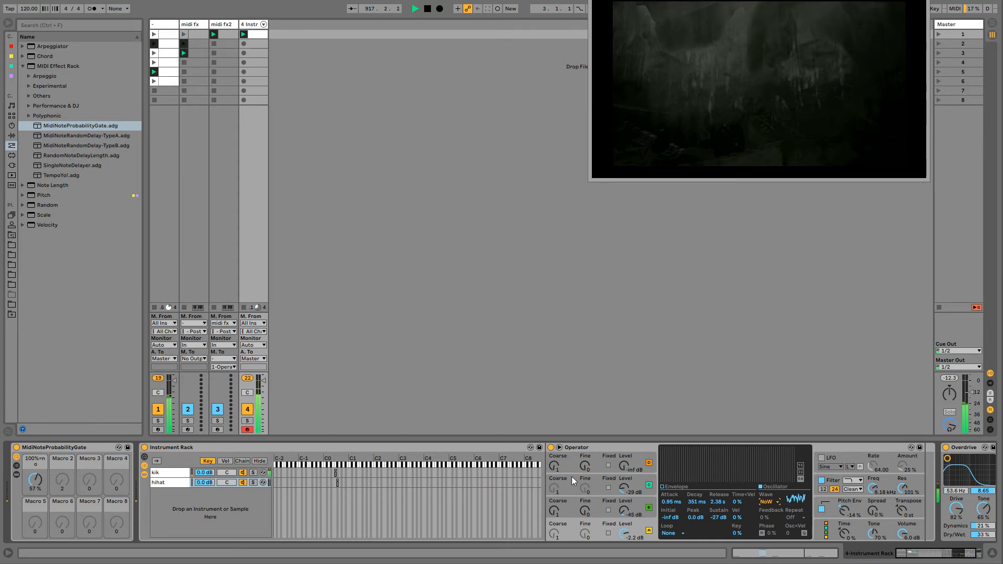
{"action": "left_click", "coordinate": [679, 487]}
{"action": "left_click_drag", "start_coordinate": [696, 469], "coordinate": [694, 480]}
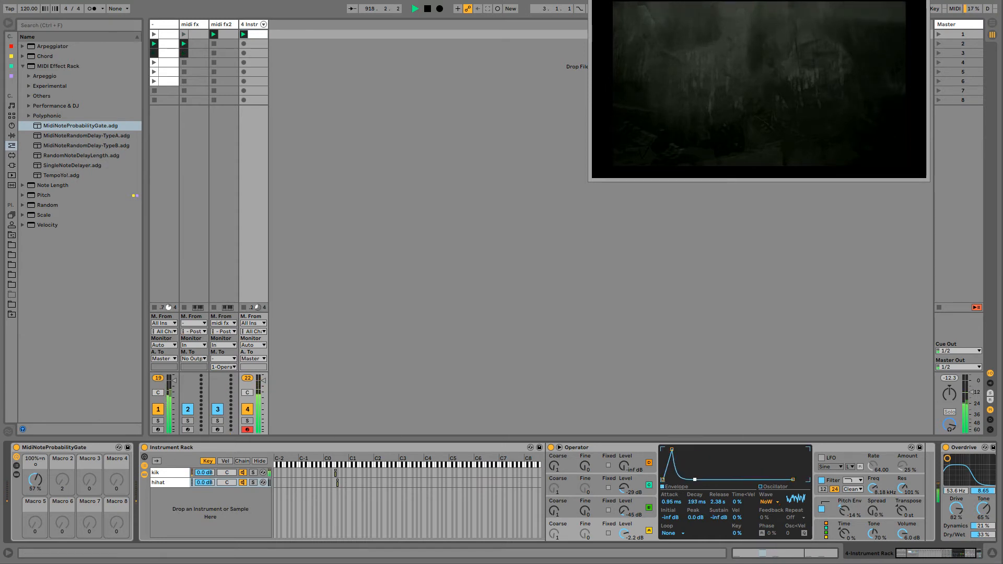
- Delete the G8 note at 1.2 from the track 4 clip
{"action": "double_click", "coordinate": [256, 34]}
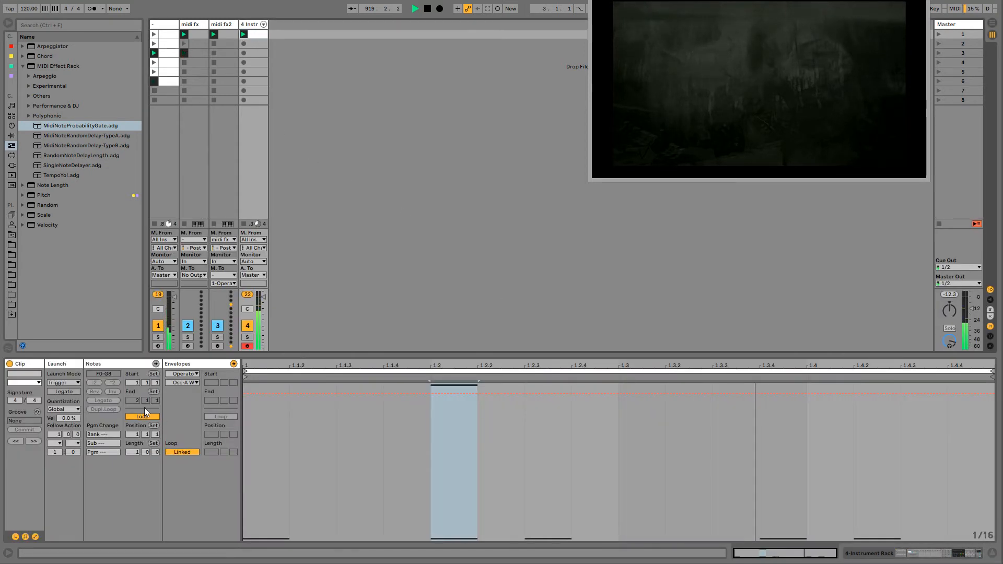
{"action": "left_click", "coordinate": [133, 365]}
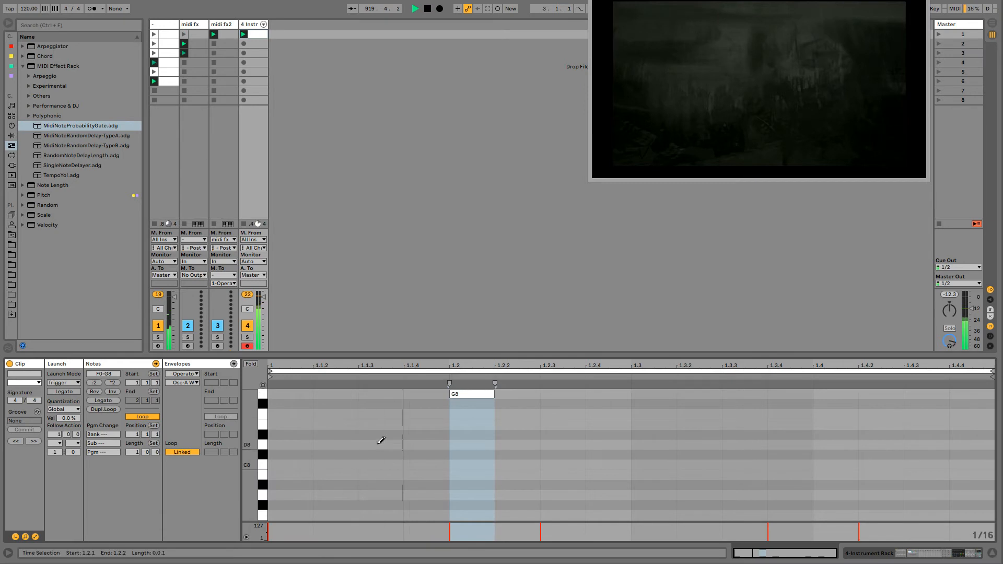
{"action": "left_click", "coordinate": [458, 387]}
- Add sixteenth F#0 notes at 1.1.3, 1.2, 1.3, 1.3.2, 1.4 and 1.4.2, just above the F0 row
{"action": "scroll", "coordinate": [459, 388], "scroll_direction": "down", "scroll_amount": 5}
{"action": "scroll", "coordinate": [464, 389], "scroll_direction": "down", "scroll_amount": 10}
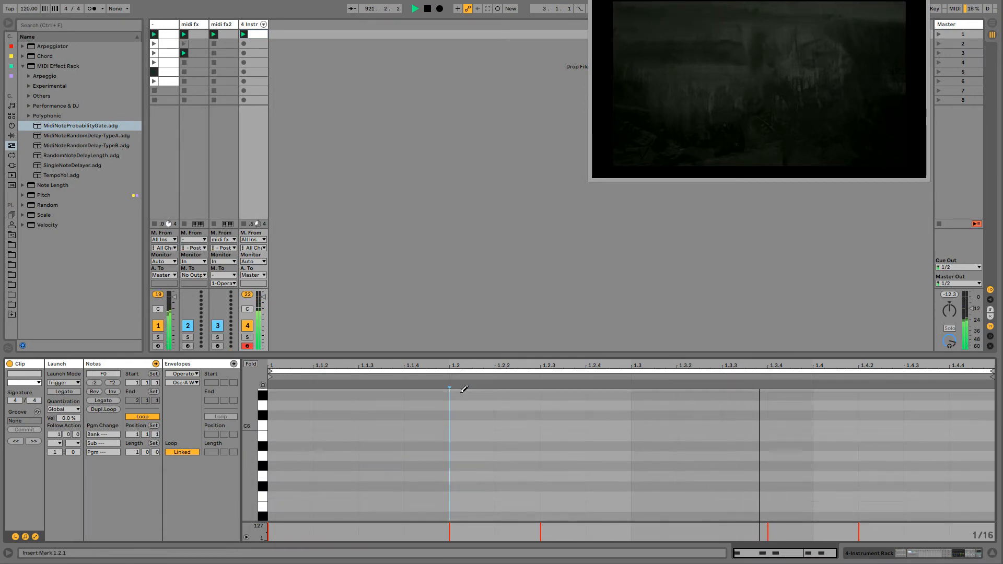
{"action": "scroll", "coordinate": [460, 387], "scroll_direction": "down", "scroll_amount": 3}
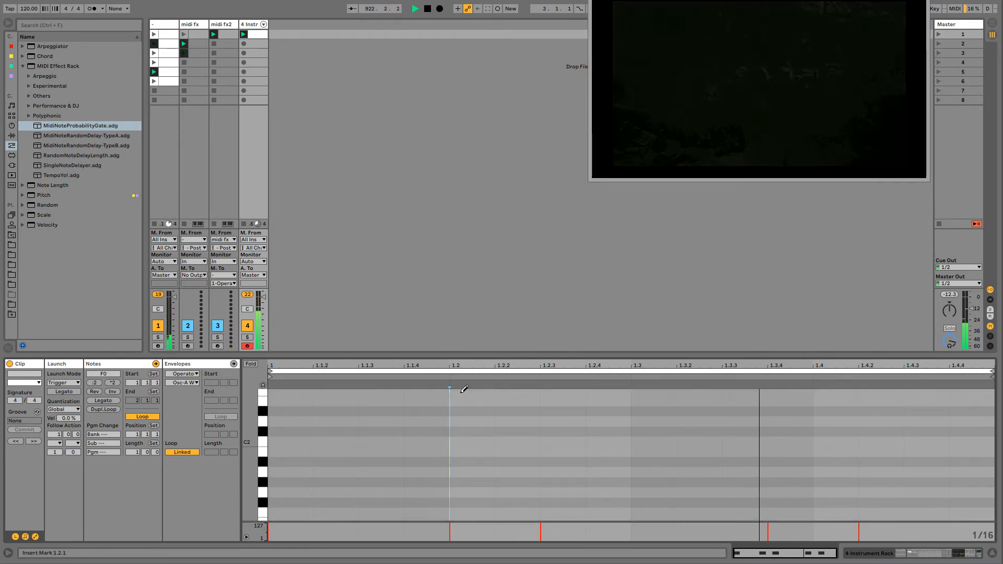
{"action": "left_click", "coordinate": [250, 364]}
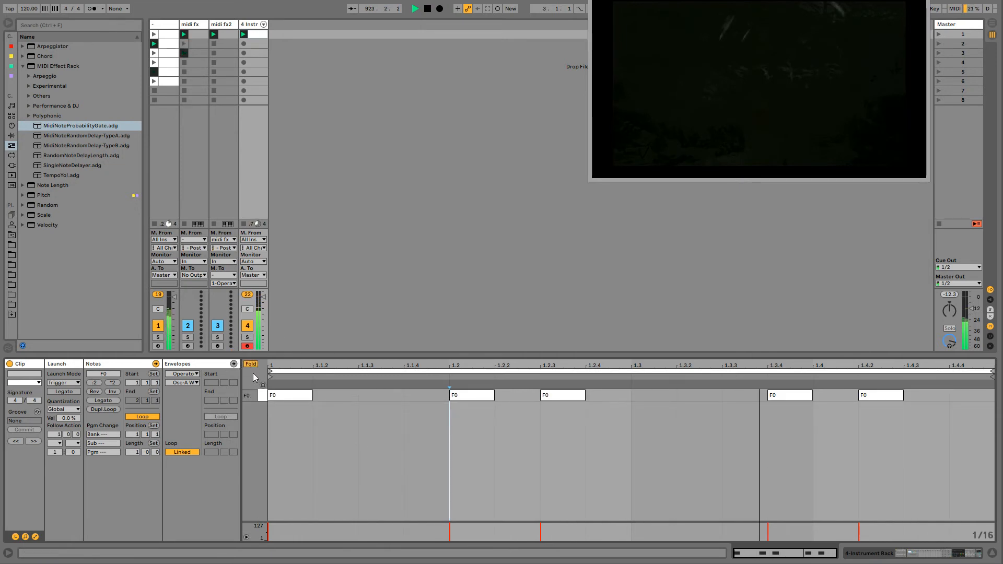
{"action": "left_click", "coordinate": [250, 363]}
{"action": "scroll", "coordinate": [478, 476], "scroll_direction": "down", "scroll_amount": 12}
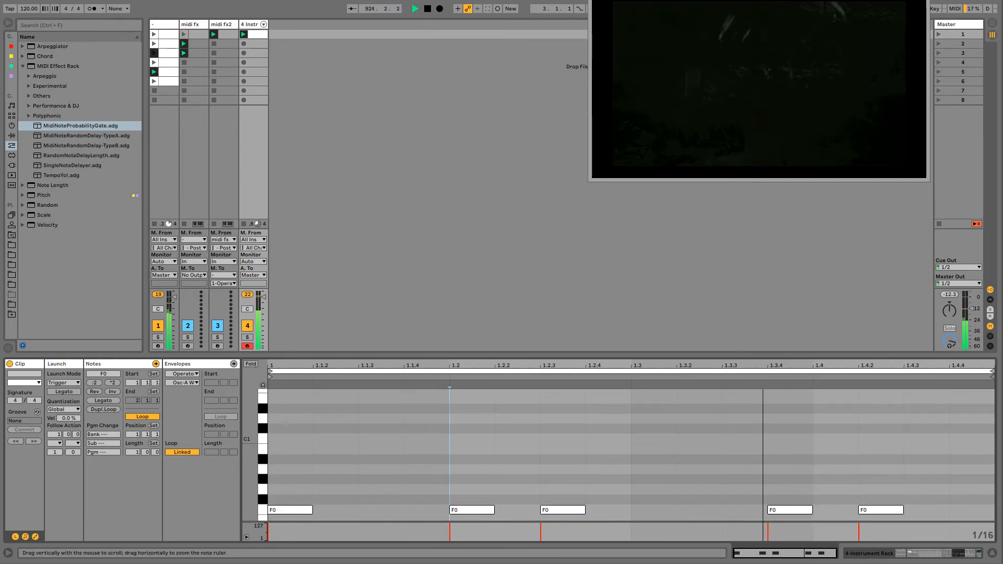
{"action": "left_click", "coordinate": [372, 476]}
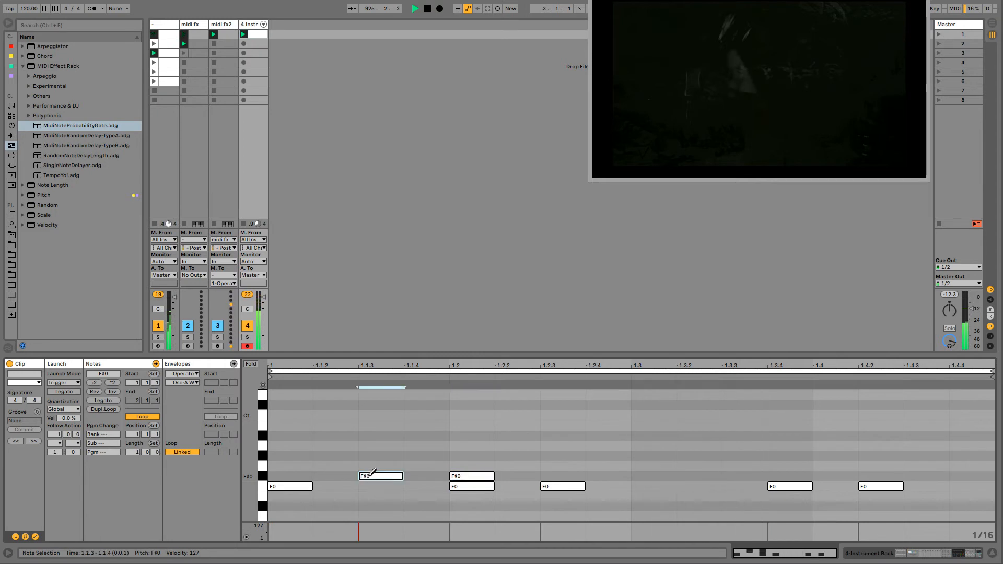
{"action": "left_click", "coordinate": [621, 475]}
{"action": "left_click", "coordinate": [621, 476]}
{"action": "left_click", "coordinate": [675, 476]}
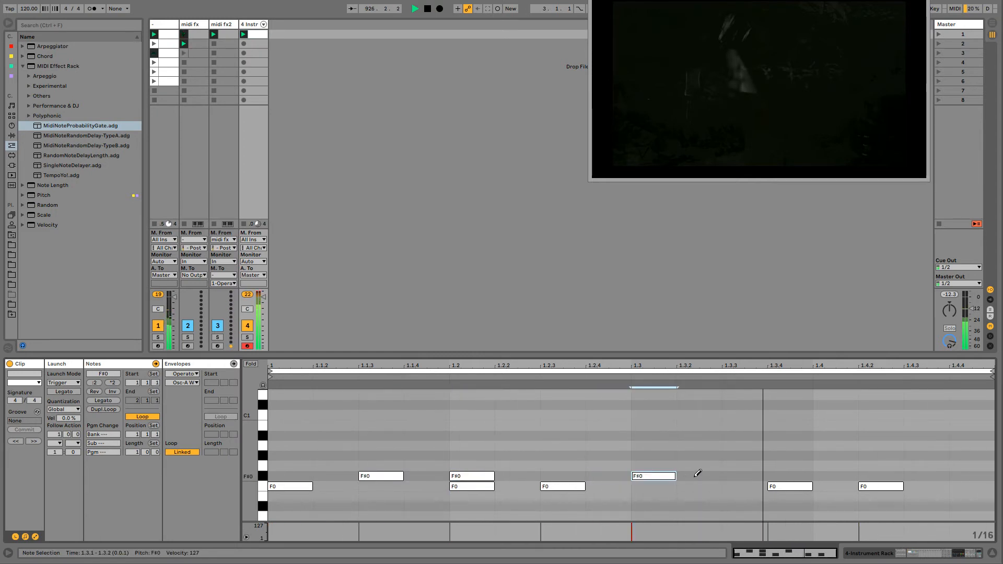
{"action": "left_click", "coordinate": [698, 475]}
{"action": "left_click", "coordinate": [834, 475]}
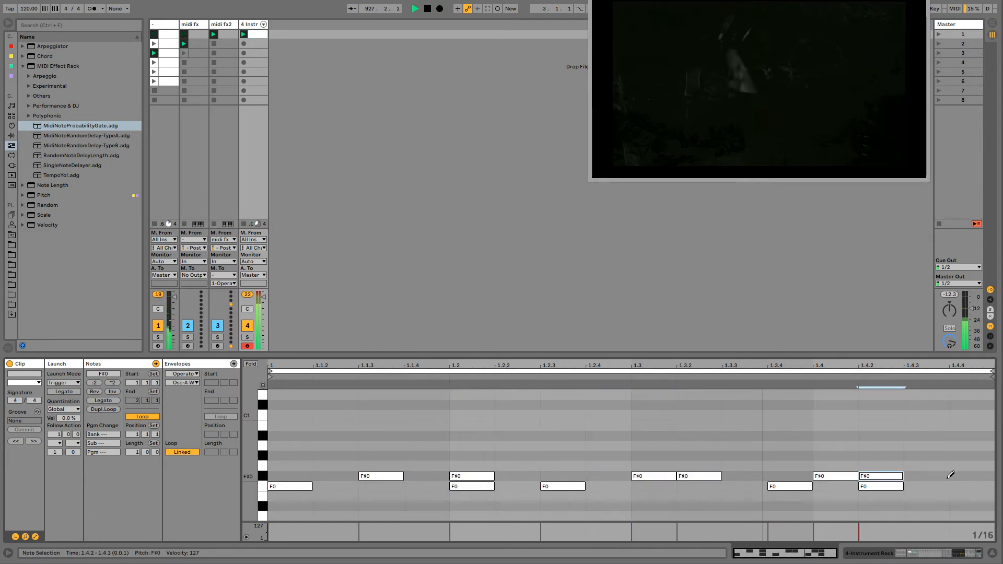
{"action": "left_click", "coordinate": [880, 475]}
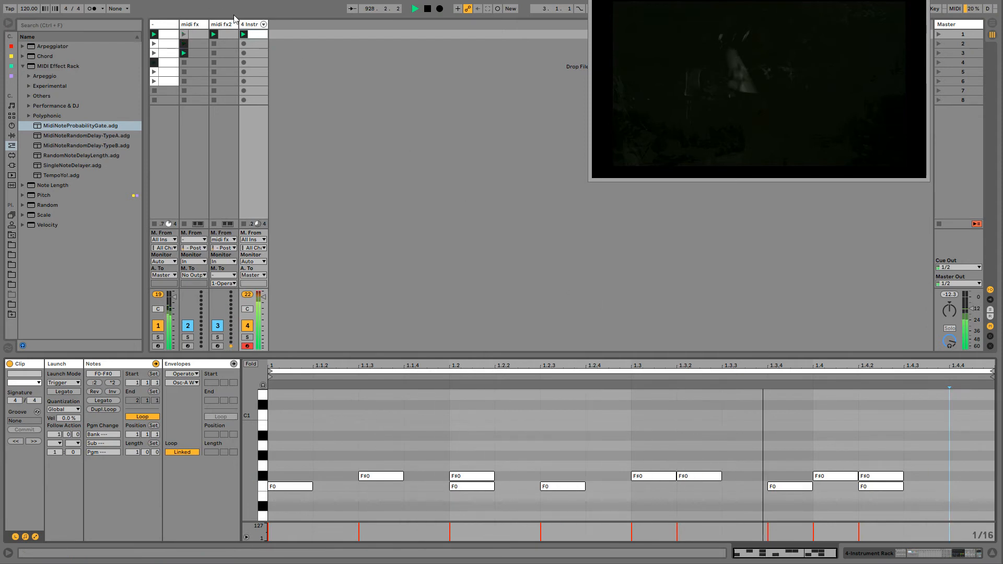
- Set the hihat Operator's oscillator B level to -12 dB and its filter resonance to 82%
{"action": "key", "text": "shift+Tab"}
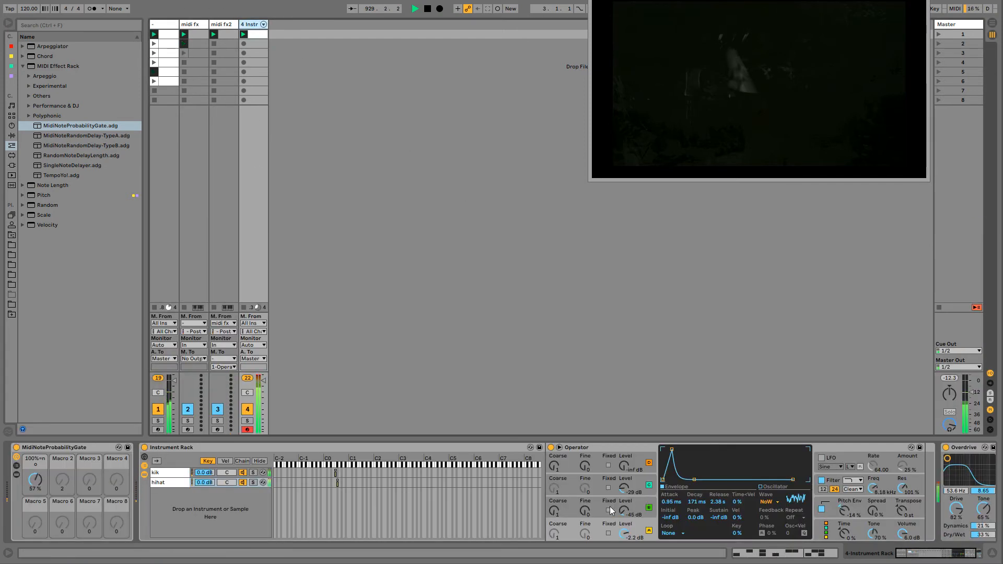
{"action": "left_click_drag", "start_coordinate": [624, 513], "coordinate": [625, 491]}
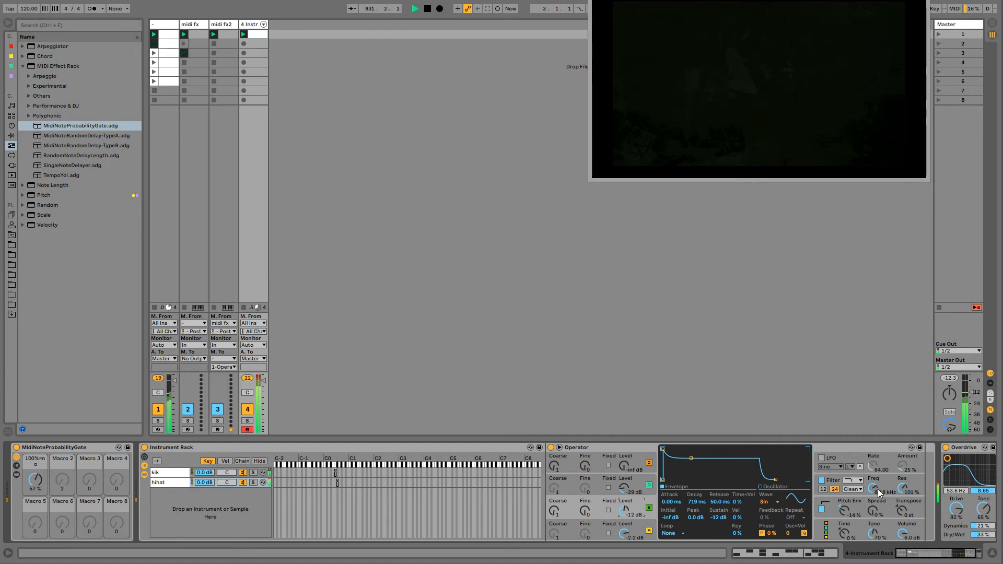
{"action": "left_click_drag", "start_coordinate": [898, 492], "coordinate": [898, 502]}
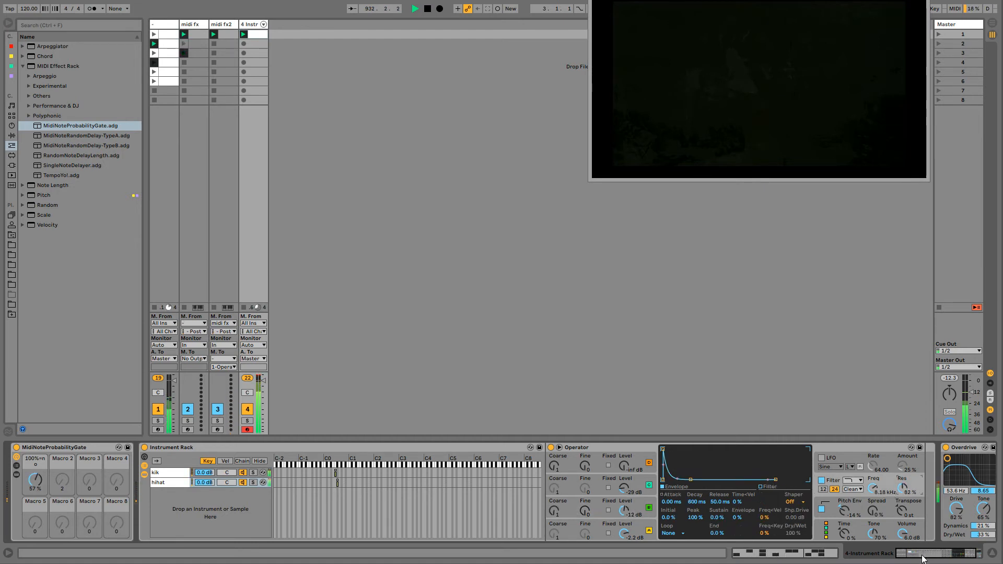
- Rename the hihat chain to snare and lower its oscillator A level to -3.2 dB
{"action": "left_click_drag", "start_coordinate": [923, 559], "coordinate": [927, 559]}
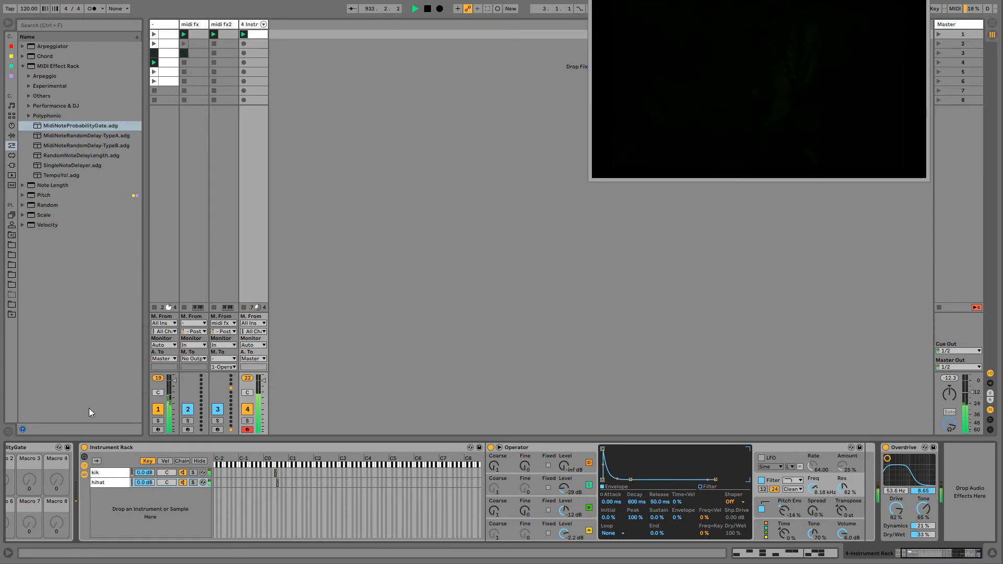
{"action": "left_click", "coordinate": [113, 482]}
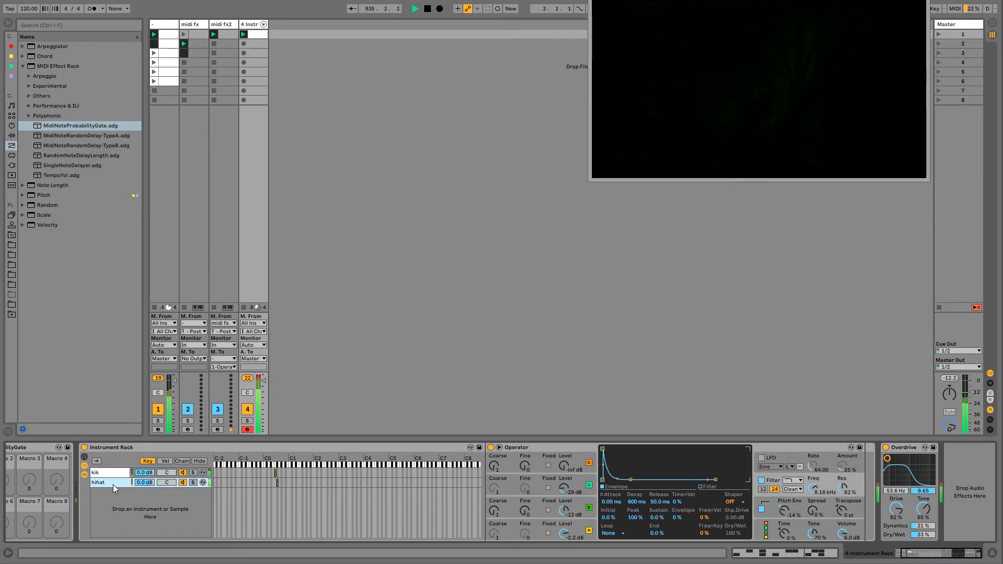
{"action": "key", "text": "ctrl+r"}
{"action": "type", "text": "snare"}
{"action": "key", "text": "Return"}
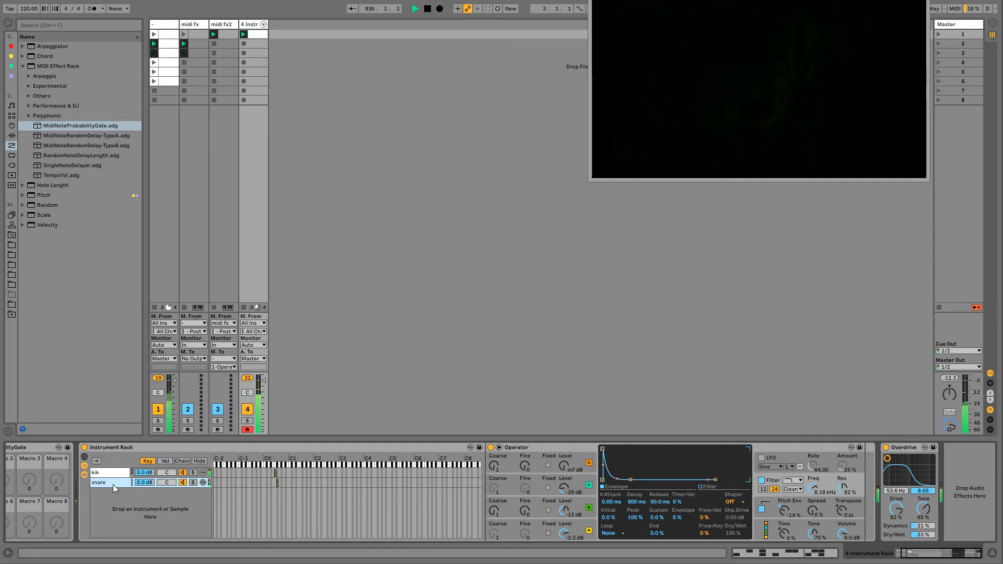
{"action": "left_click", "coordinate": [544, 527]}
{"action": "mouse_move", "coordinate": [560, 530]}
{"action": "left_mouse_down"}
{"action": "mouse_move", "coordinate": [560, 540]}
{"action": "mouse_move", "coordinate": [563, 532]}
{"action": "left_mouse_up"}
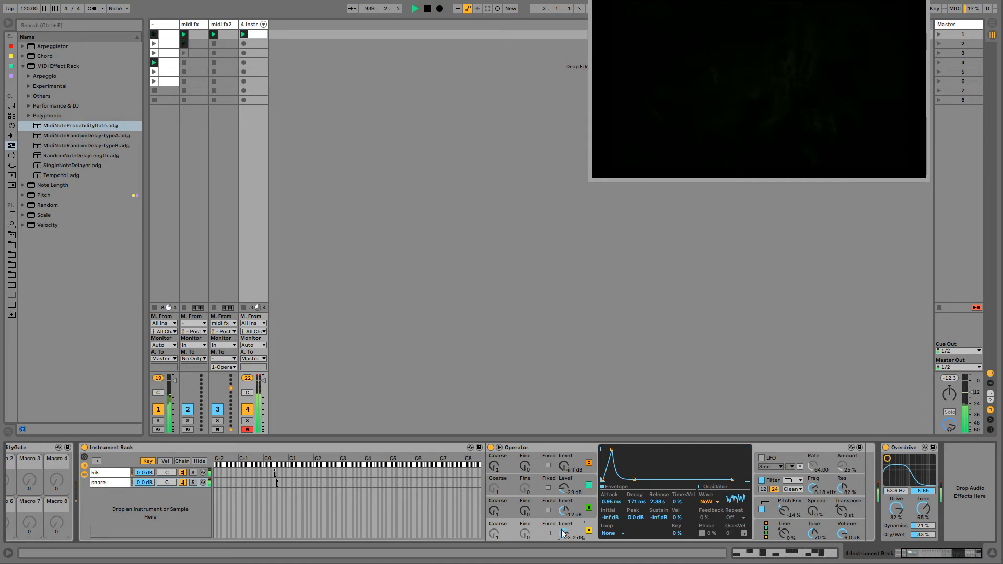
- Raise the snare Operator's oscillator C level to -21 dB and its filter frequency to 18.5 kHz
{"action": "left_click_drag", "start_coordinate": [563, 489], "coordinate": [563, 473]}
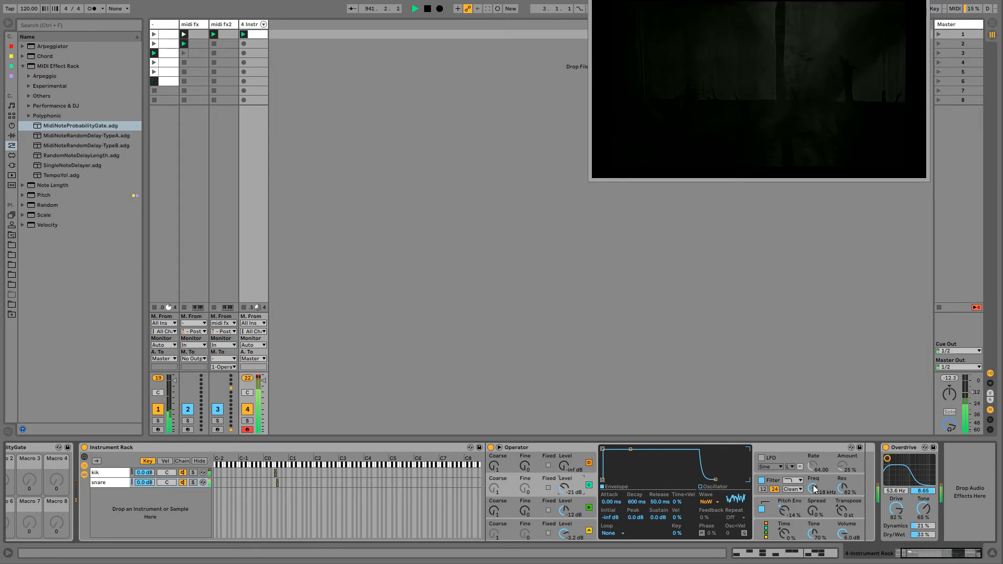
{"action": "left_click_drag", "start_coordinate": [813, 488], "coordinate": [813, 472]}
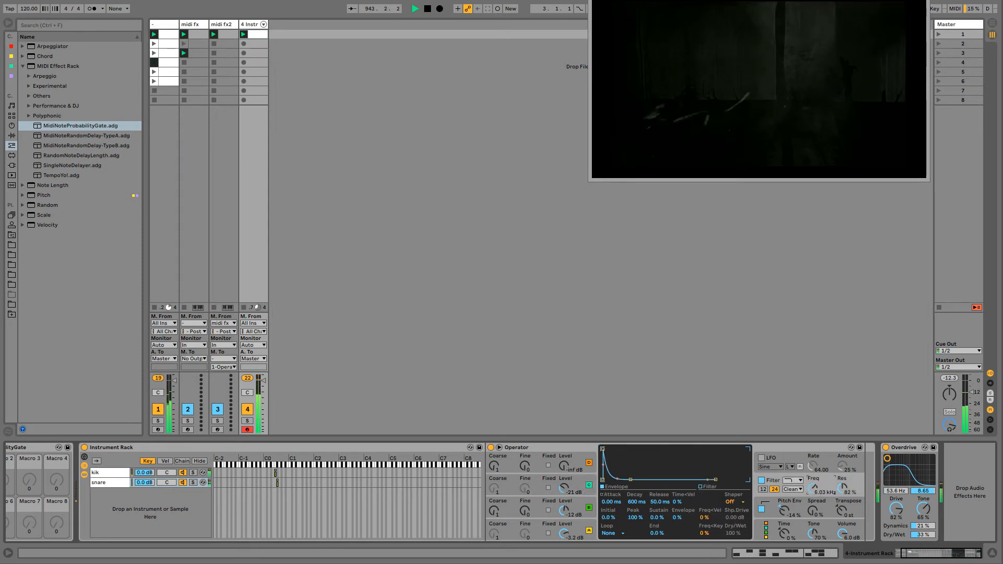
{"action": "left_click_drag", "start_coordinate": [812, 488], "coordinate": [812, 477]}
- Duplicate track 4's clip twice into the second and third slots
{"action": "left_click", "coordinate": [257, 35]}
{"action": "key", "text": "ctrl+d"}
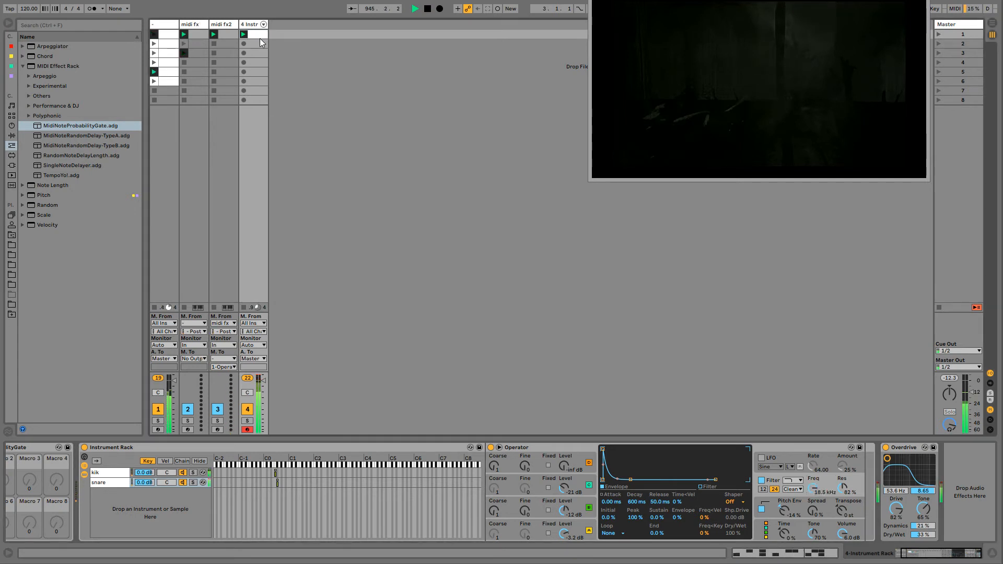
{"action": "key", "text": "ctrl+d"}
- Enable Legato on all three track 4 clips and set their first follow action to Other
{"action": "double_click", "coordinate": [257, 36]}
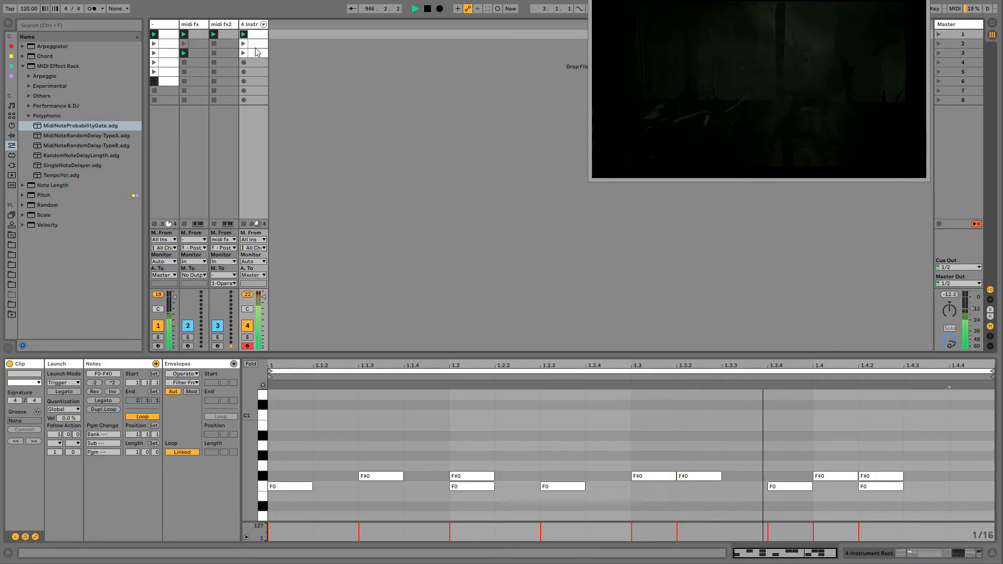
{"action": "left_click", "coordinate": [256, 54], "text": "shift"}
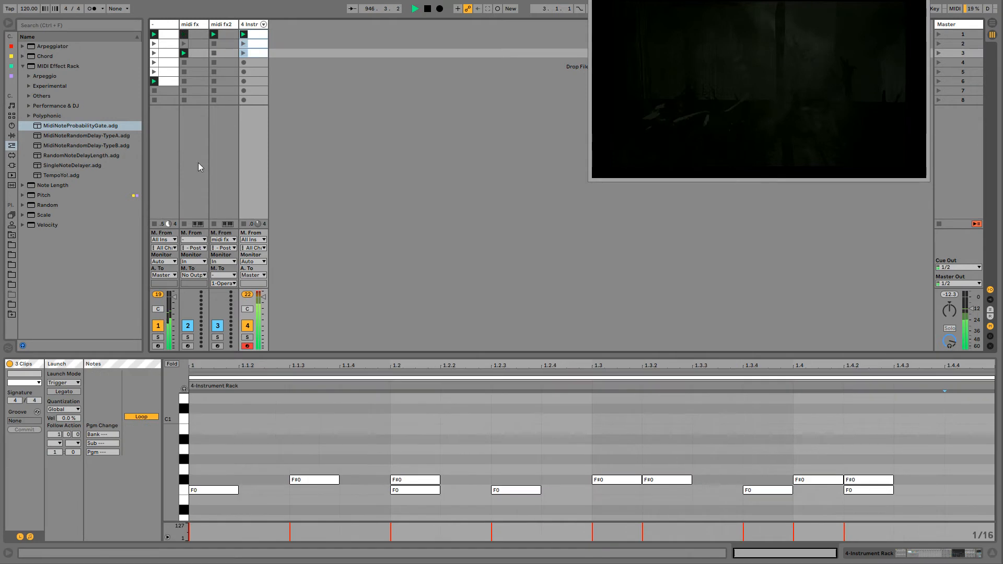
{"action": "left_click", "coordinate": [63, 393]}
{"action": "left_click", "coordinate": [55, 443]}
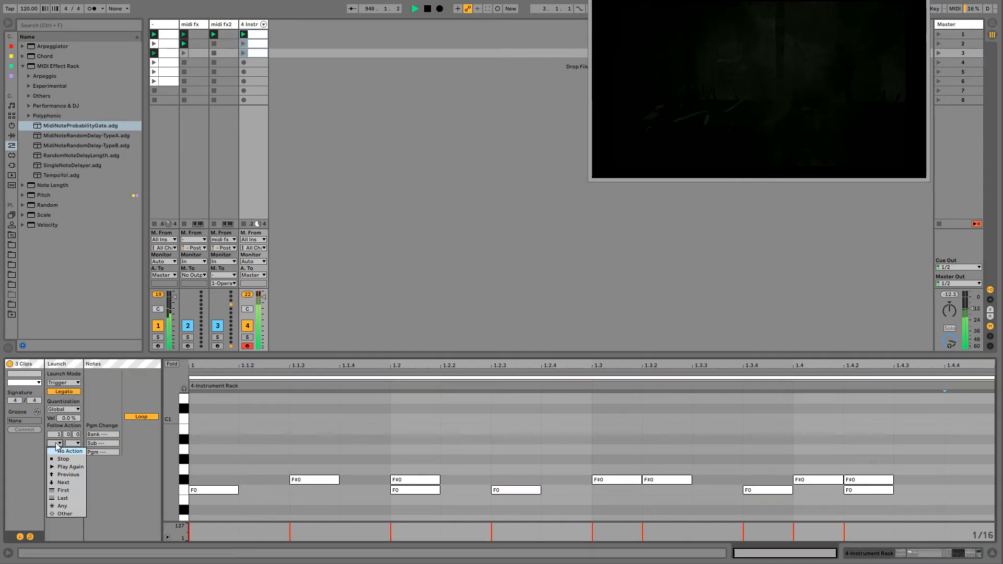
{"action": "left_click", "coordinate": [62, 515]}
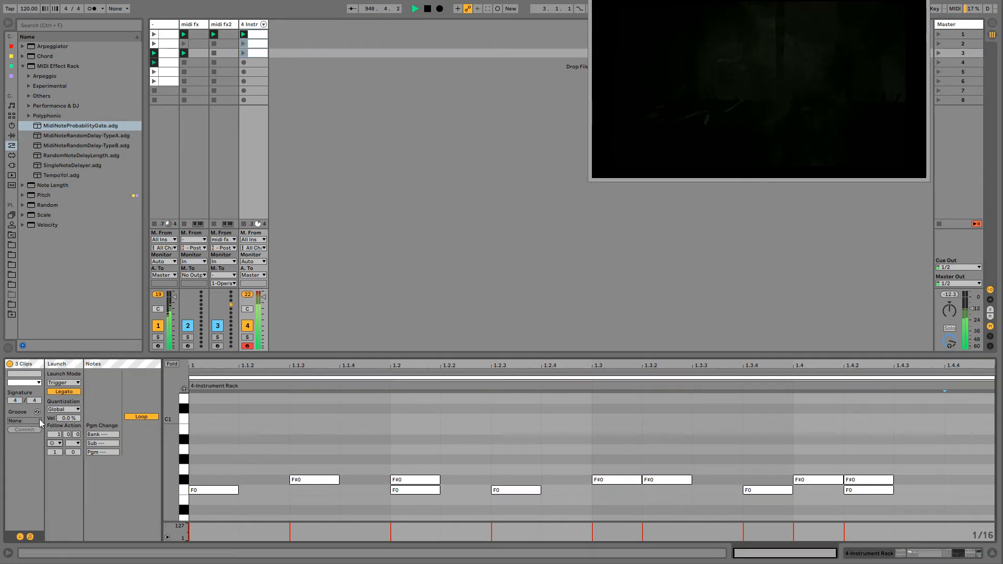
- Set the follow action time to 0.2.2 for track 4's third clip and 0.2.1 for its second clip
{"action": "left_click", "coordinate": [254, 53]}
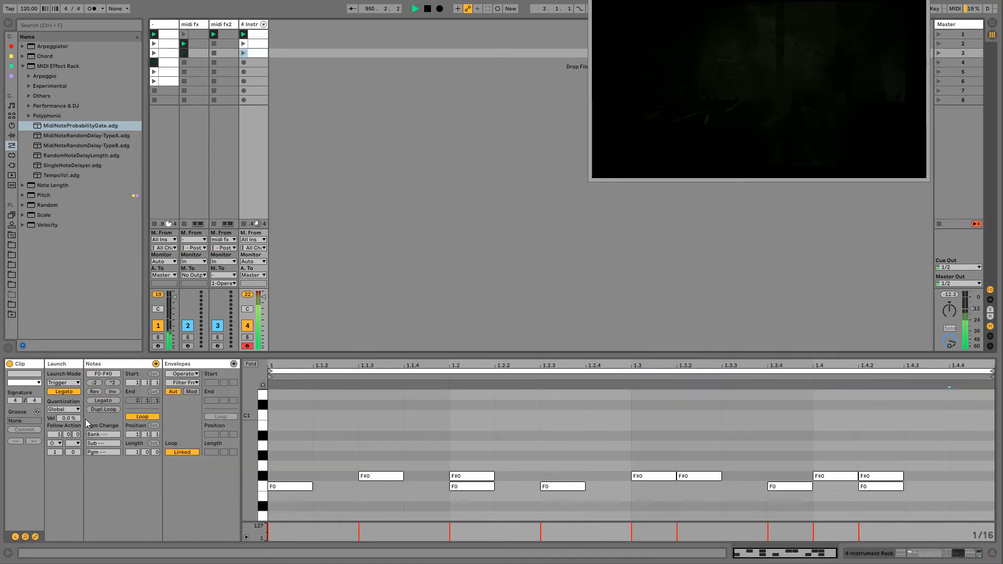
{"action": "left_click_drag", "start_coordinate": [76, 435], "coordinate": [84, 449]}
{"action": "key", "text": "Down"}
{"action": "key", "text": "Down"}
{"action": "key", "text": "Down"}
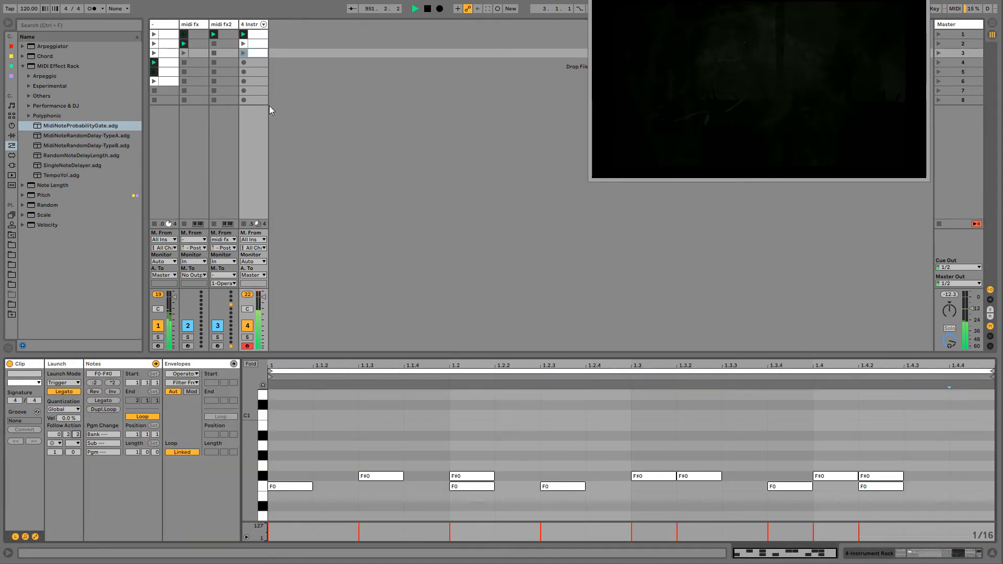
{"action": "left_click_drag", "start_coordinate": [74, 435], "coordinate": [86, 438]}
{"action": "key", "text": "Down"}
{"action": "key", "text": "Down"}
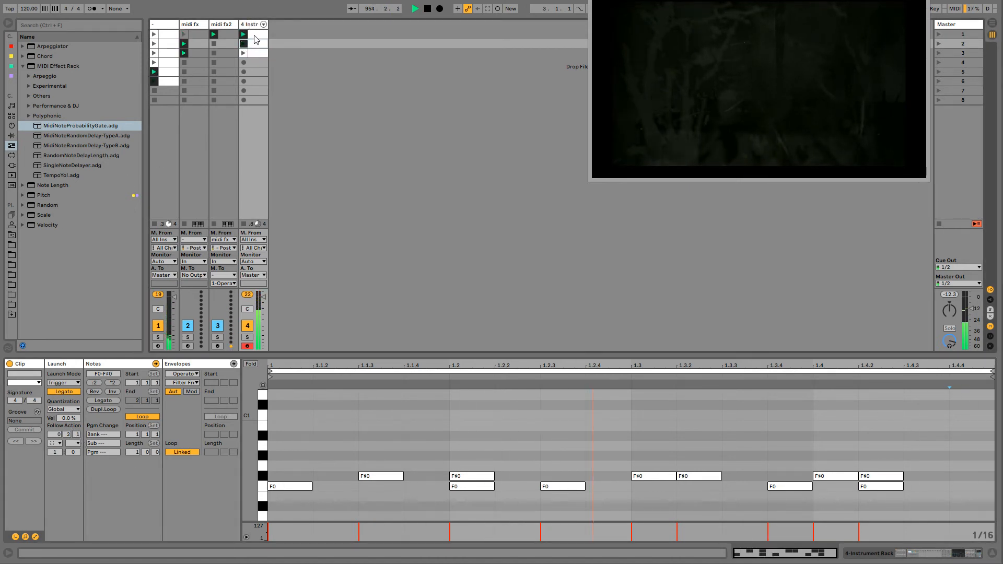
- Bring back track 4's devices, turn on session recording and vary the attack time of the snare's oscillator A
{"action": "left_click", "coordinate": [254, 35]}
{"action": "double_click", "coordinate": [252, 25]}
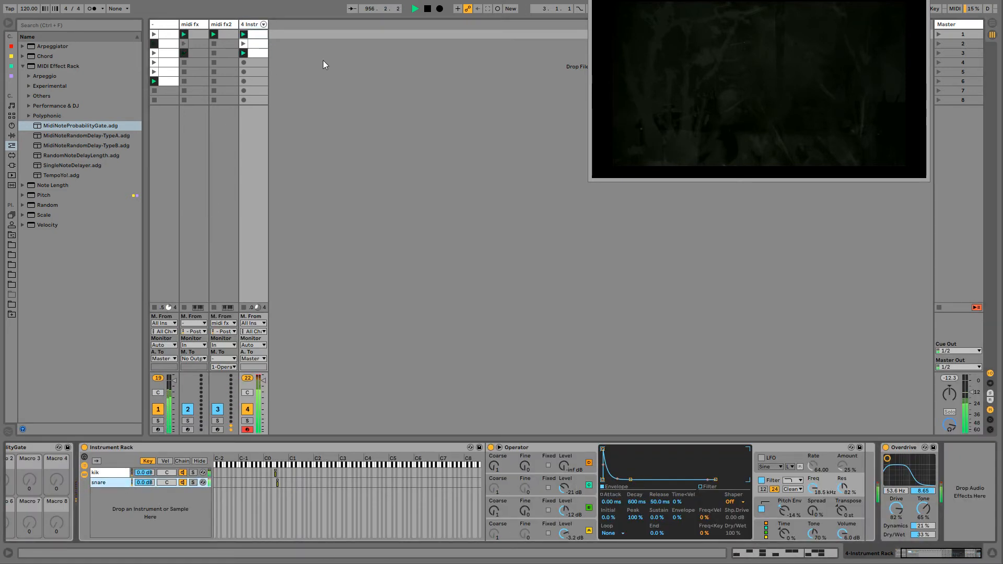
{"action": "left_click", "coordinate": [368, 162]}
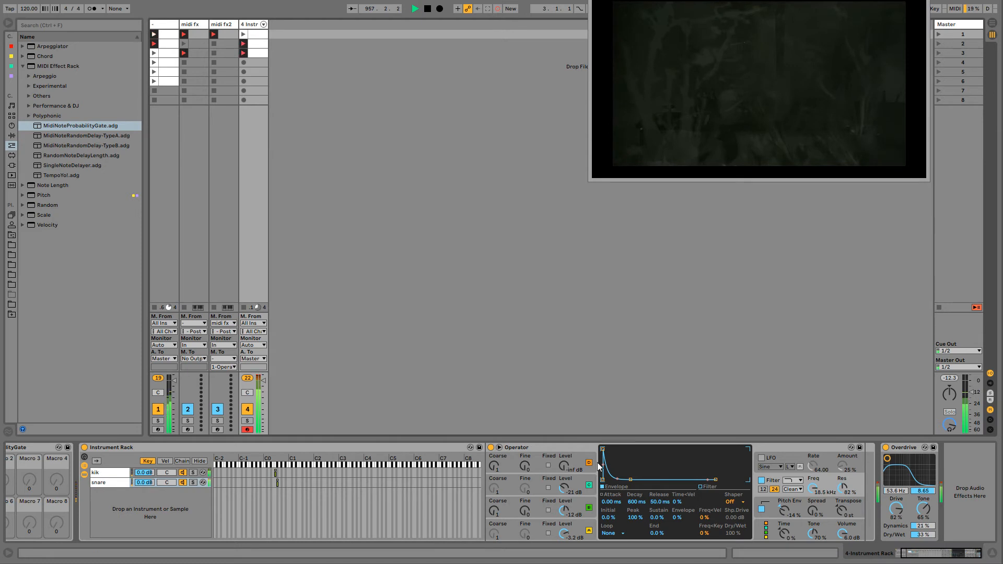
{"action": "left_click", "coordinate": [576, 524]}
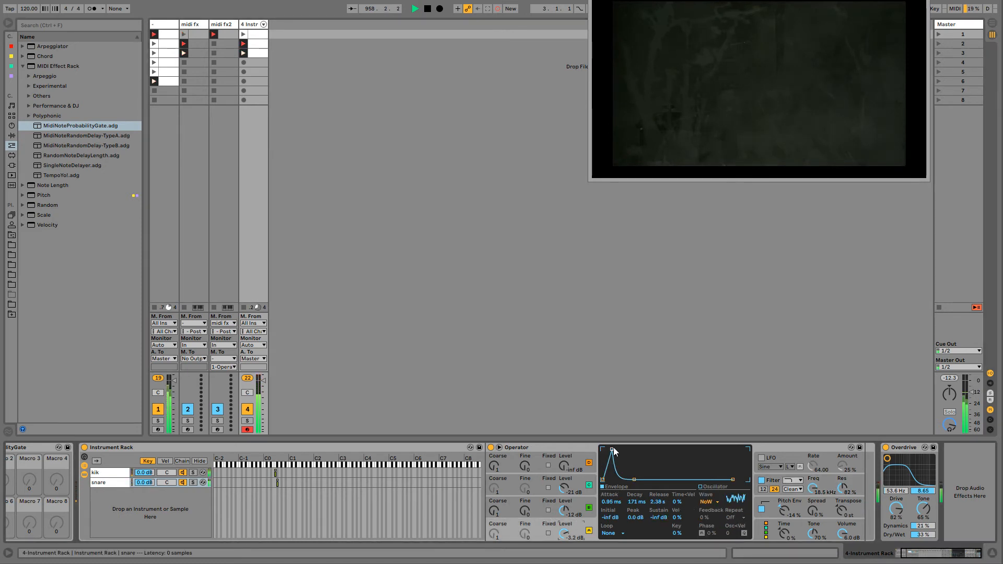
{"action": "mouse_move", "coordinate": [612, 450]}
{"action": "left_mouse_down"}
{"action": "mouse_move", "coordinate": [625, 450]}
{"action": "mouse_move", "coordinate": [602, 450]}
{"action": "mouse_move", "coordinate": [636, 449]}
{"action": "mouse_move", "coordinate": [604, 449]}
{"action": "left_mouse_up"}
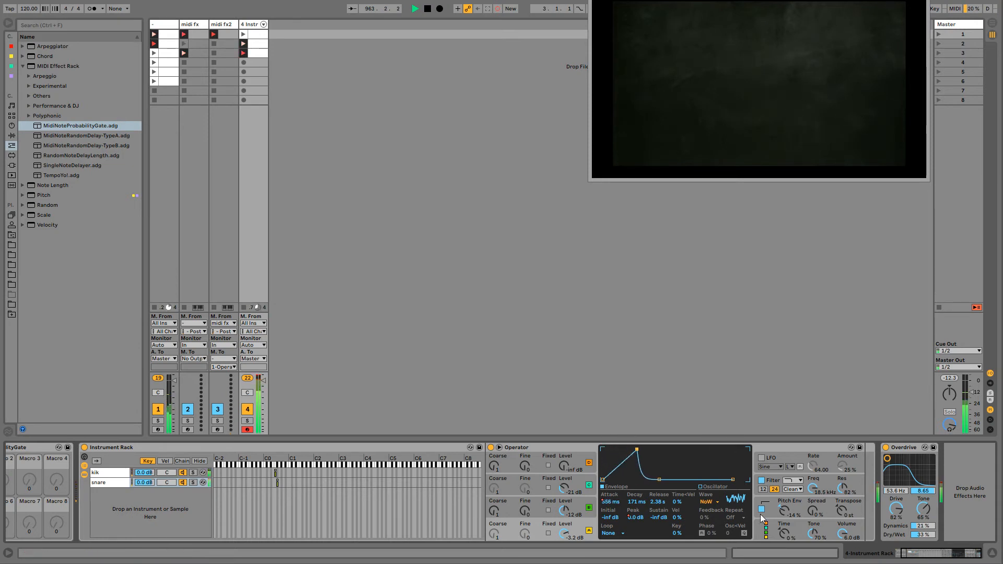
- Sweep the snare Operator's filter frequency from 408 Hz up to 16.5 kHz while session recording is on
{"action": "left_click", "coordinate": [805, 476]}
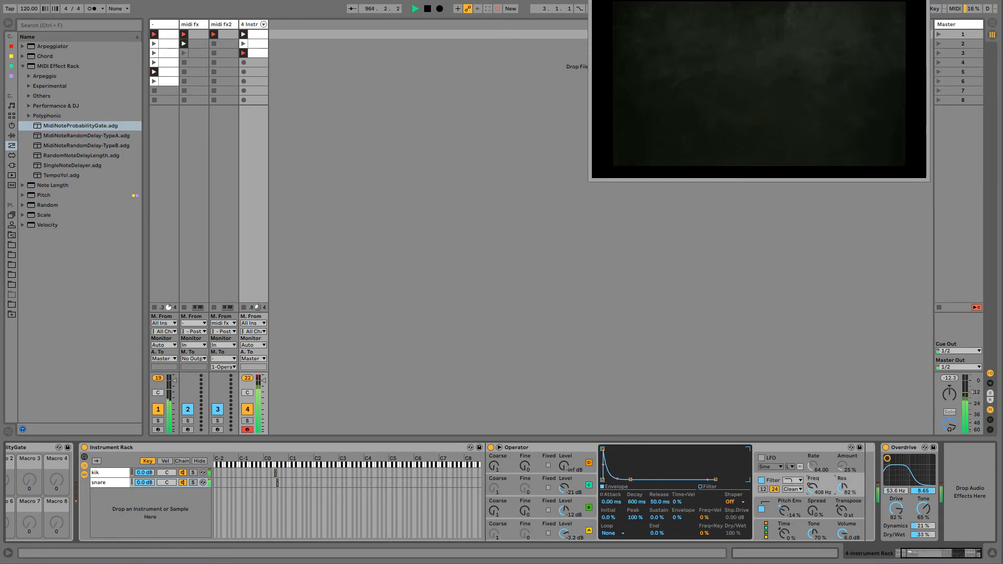
{"action": "left_click_drag", "start_coordinate": [812, 488], "coordinate": [813, 478]}
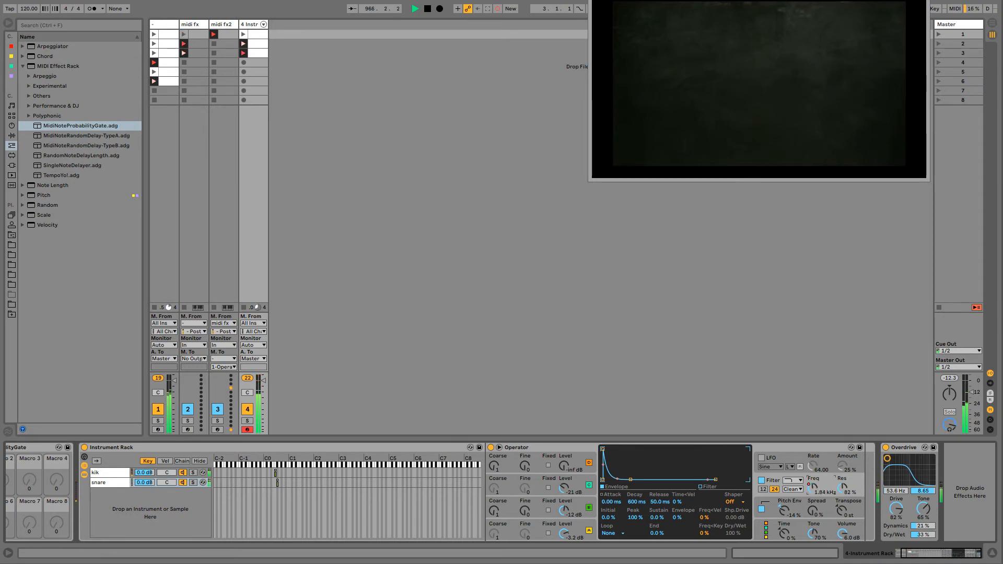
{"action": "mouse_move", "coordinate": [813, 488]}
{"action": "left_mouse_down"}
{"action": "mouse_move", "coordinate": [813, 473]}
{"action": "mouse_move", "coordinate": [817, 503]}
{"action": "mouse_move", "coordinate": [812, 477]}
{"action": "left_mouse_up"}
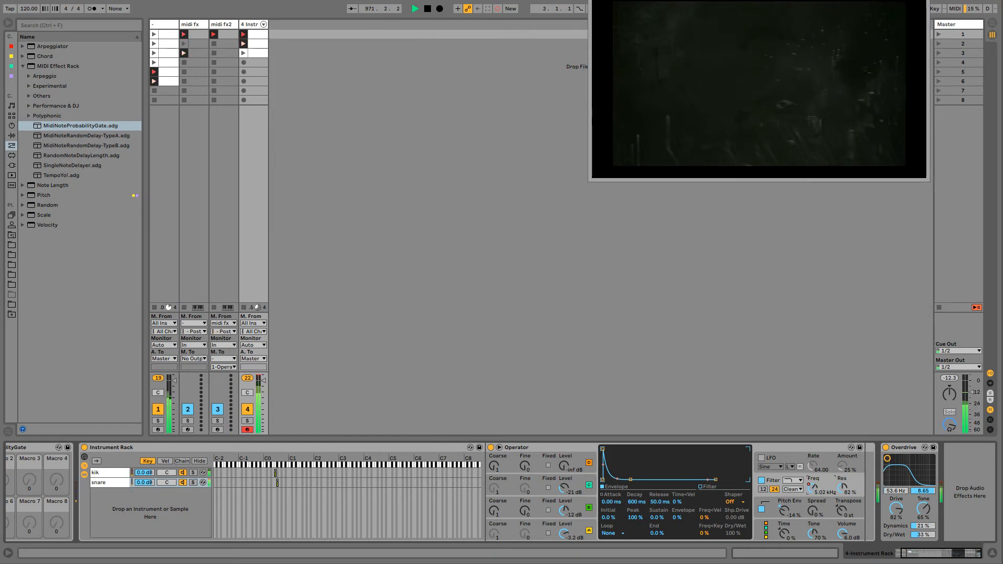
{"action": "left_click_drag", "start_coordinate": [812, 487], "coordinate": [813, 482]}
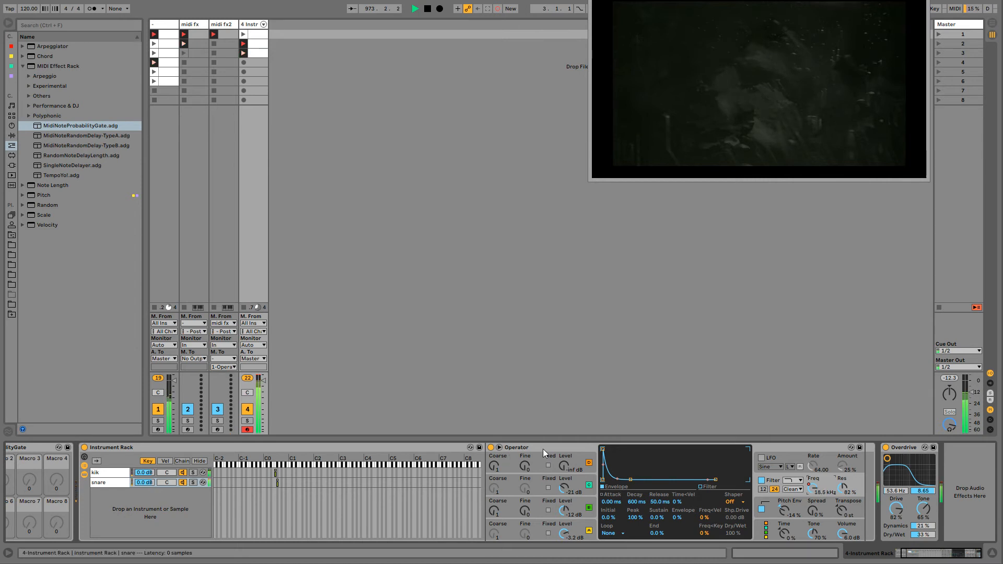
{"action": "left_click", "coordinate": [525, 449]}
{"action": "left_click", "coordinate": [114, 471]}
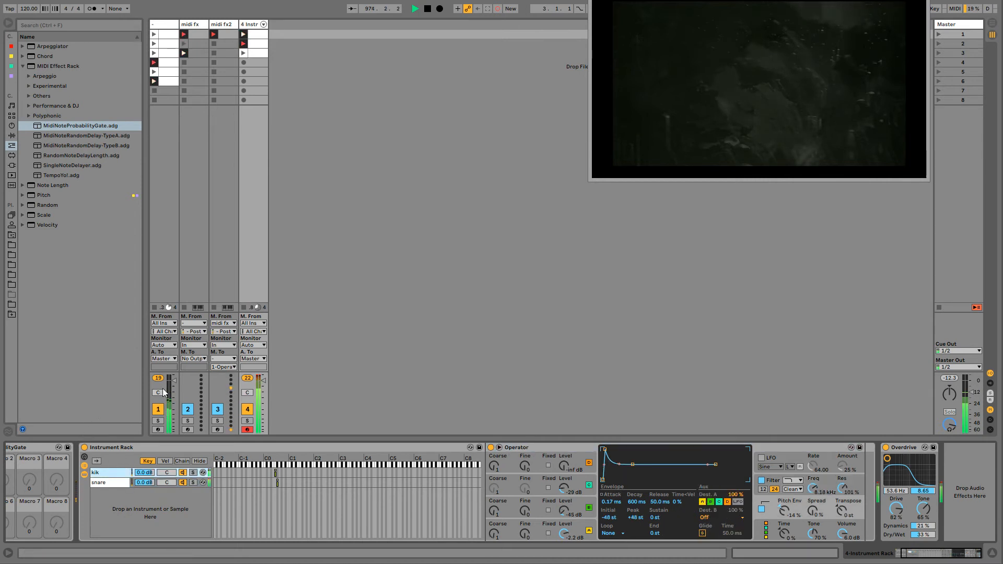
{"action": "left_click", "coordinate": [253, 38]}
{"action": "left_click", "coordinate": [251, 26]}
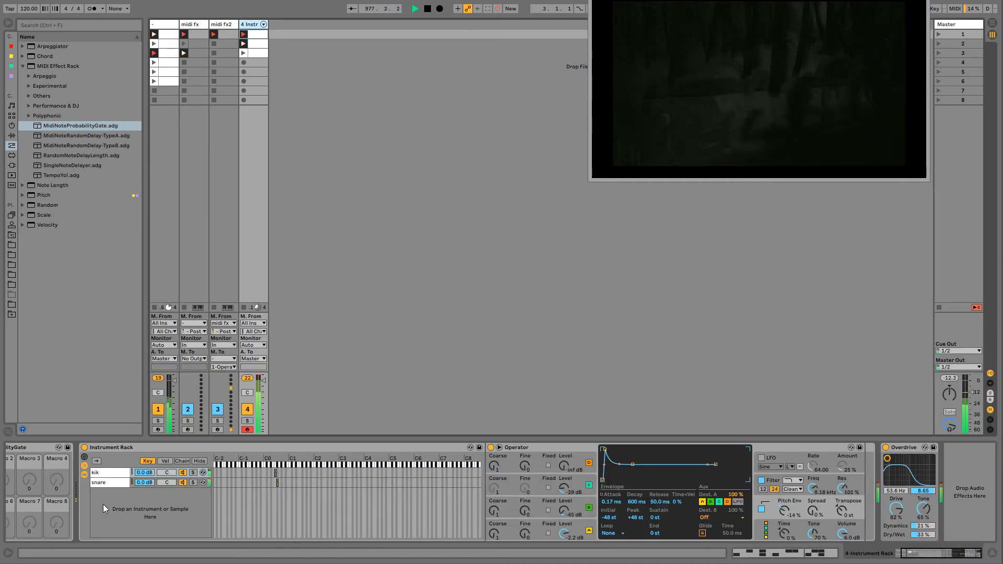
- Duplicate the snare chain in the Instrument Rack and rename the copy donk
{"action": "left_click", "coordinate": [106, 485]}
{"action": "key", "text": "ctrl+d"}
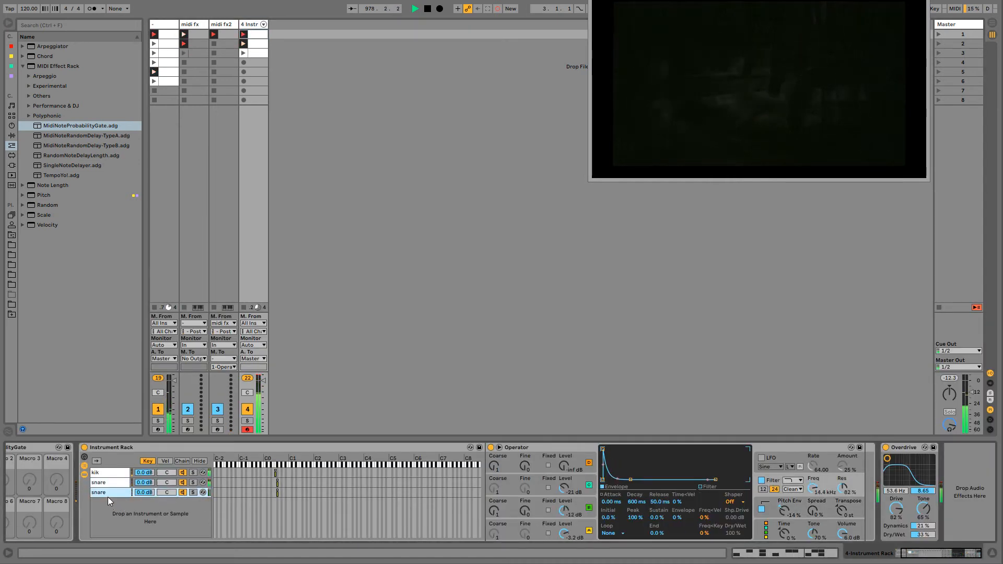
{"action": "key", "text": "ctrl+r"}
{"action": "type", "text": "donk"}
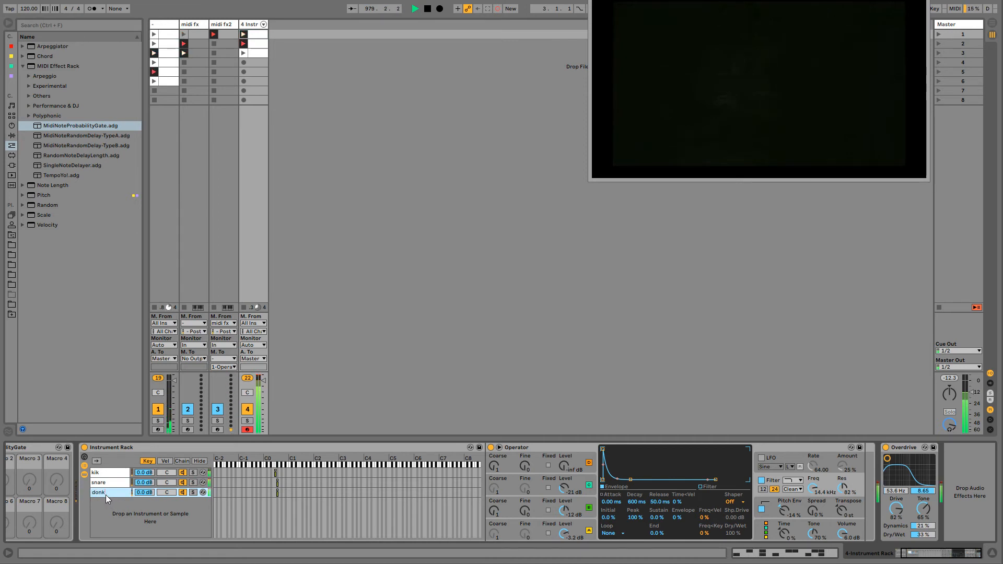
{"action": "key", "text": "Return"}
- Set the donk Operator's oscillator A waveform to Sin and move the chain's key zone up one semitone
{"action": "left_click", "coordinate": [569, 520]}
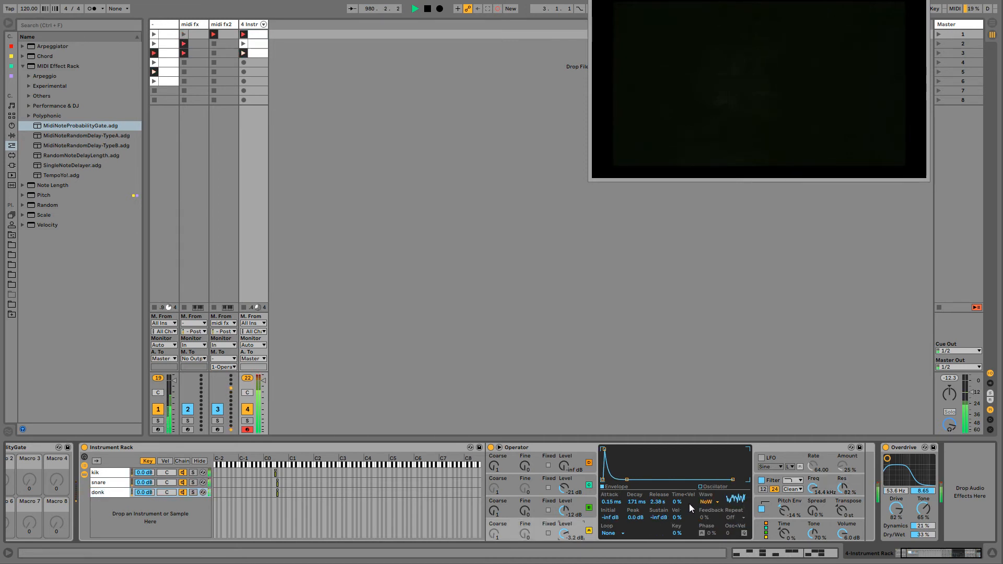
{"action": "left_click", "coordinate": [706, 502]}
{"action": "left_click", "coordinate": [707, 511]}
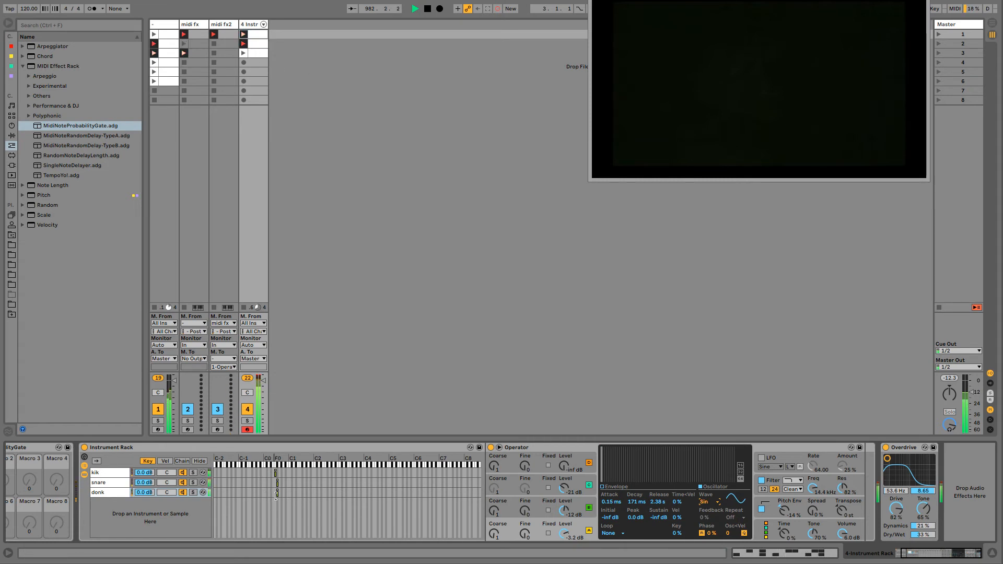
{"action": "left_click_drag", "start_coordinate": [277, 495], "coordinate": [279, 495]}
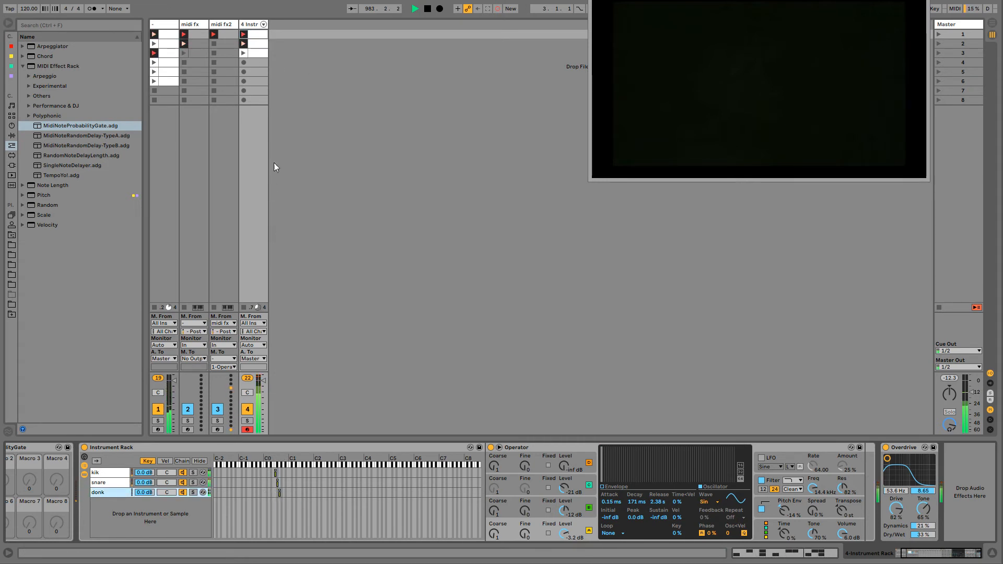
- Draw consecutive sixteenth G0 notes in track 4's first clip at 1.1.2 to 1.1.3, 1.2.3 to 1.3.2, and 1.3.4 to 1.4.2
{"action": "left_click", "coordinate": [256, 42]}
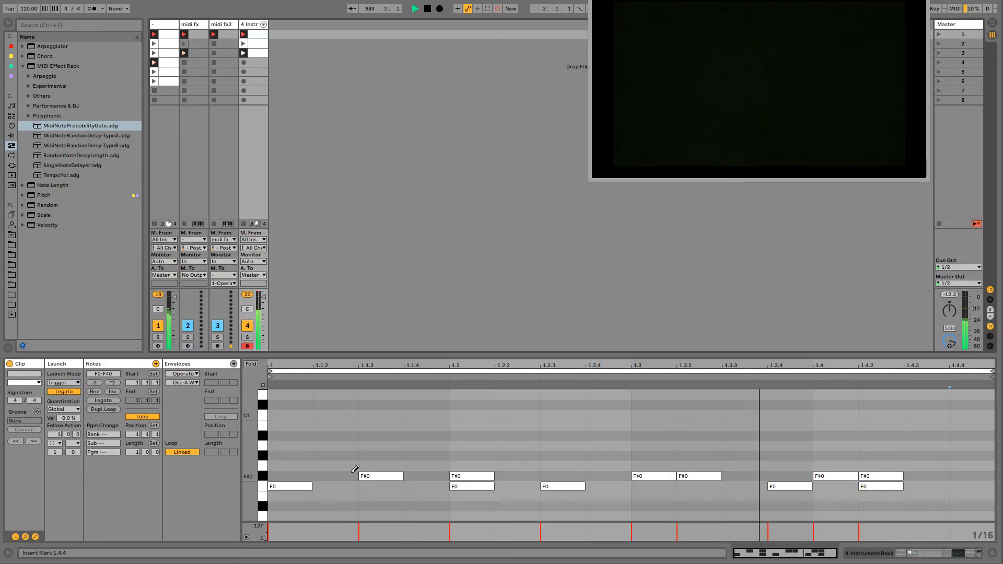
{"action": "left_click_drag", "start_coordinate": [330, 464], "coordinate": [381, 465]}
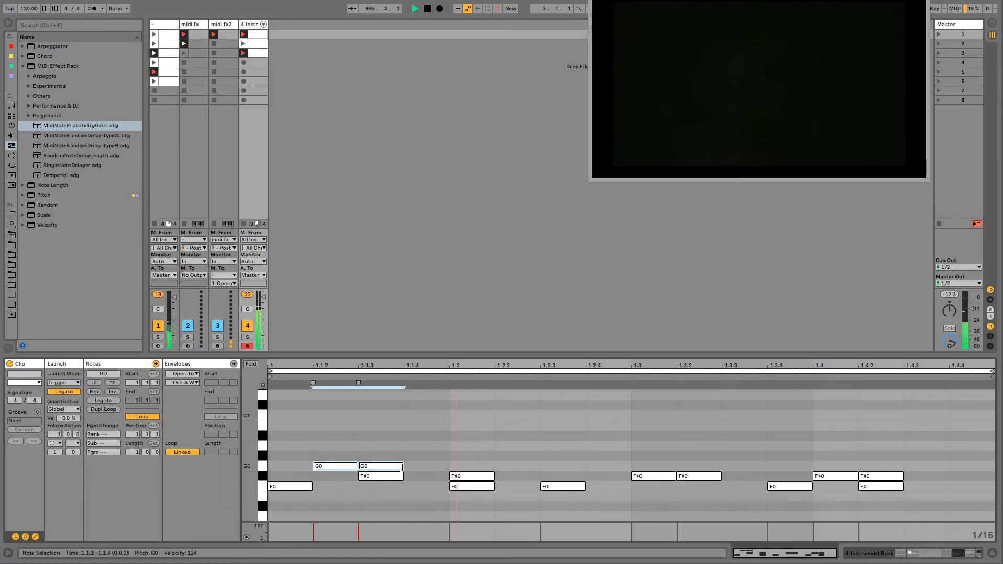
{"action": "left_click_drag", "start_coordinate": [545, 464], "coordinate": [683, 463]}
{"action": "left_click_drag", "start_coordinate": [778, 465], "coordinate": [869, 464]}
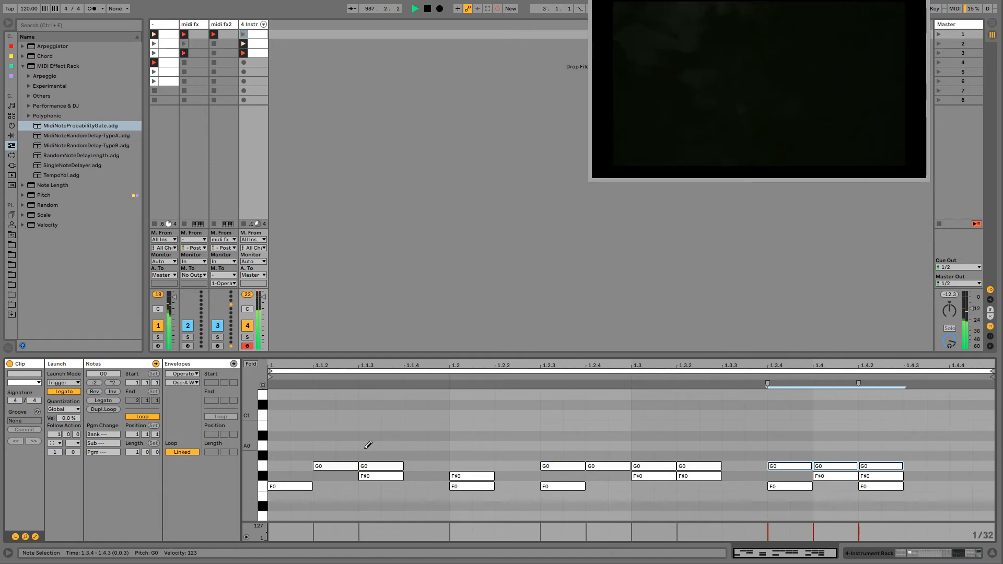
- Trim the G0 notes at 1.1.2 and 1.1.3 to thirty-seconds, adding thirty-second G0 notes directly before the first and after the second
{"action": "left_click", "coordinate": [377, 464]}
{"action": "left_click", "coordinate": [378, 465]}
{"action": "left_click", "coordinate": [391, 466]}
{"action": "left_click", "coordinate": [345, 465]}
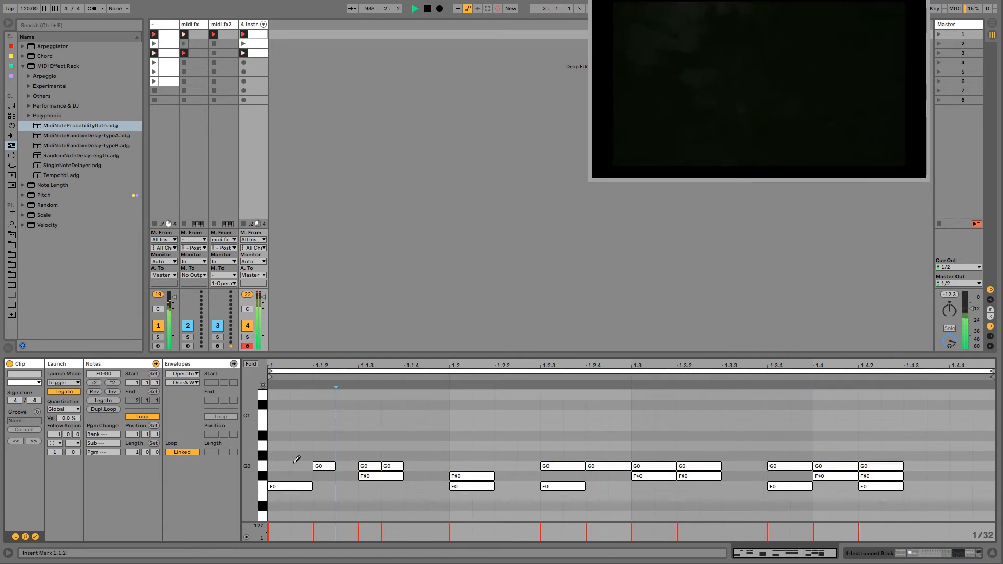
{"action": "left_click", "coordinate": [296, 464]}
- Add a thirty-second G0 note at 1.2.2, shorten those at 1.2.3, 1.2.4 and 1.3 to thirty-seconds, and delete the one at 1.3.2
{"action": "left_click", "coordinate": [544, 465]}
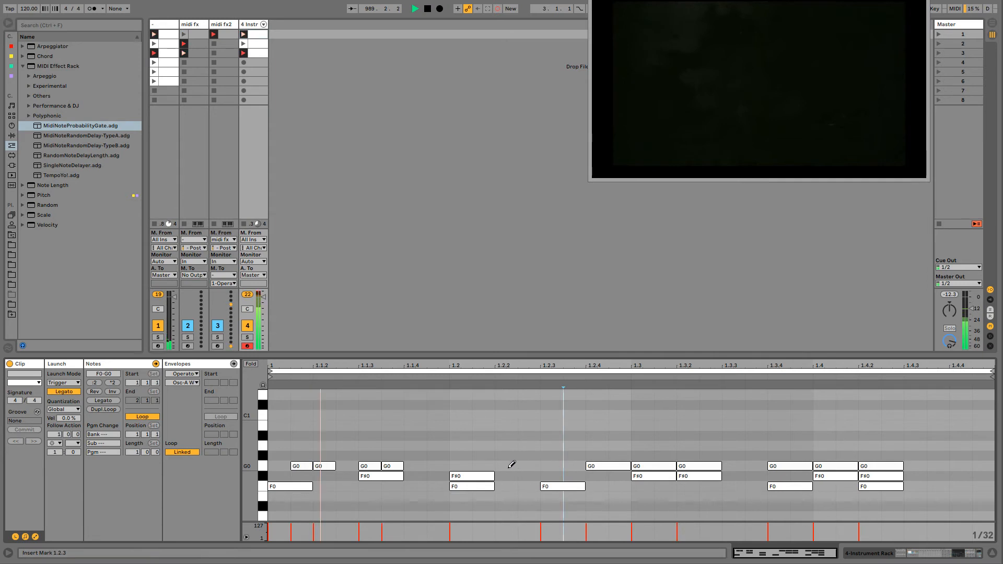
{"action": "left_click", "coordinate": [509, 465]}
{"action": "left_click", "coordinate": [549, 465]}
{"action": "left_click", "coordinate": [612, 465]}
{"action": "left_click", "coordinate": [681, 465]}
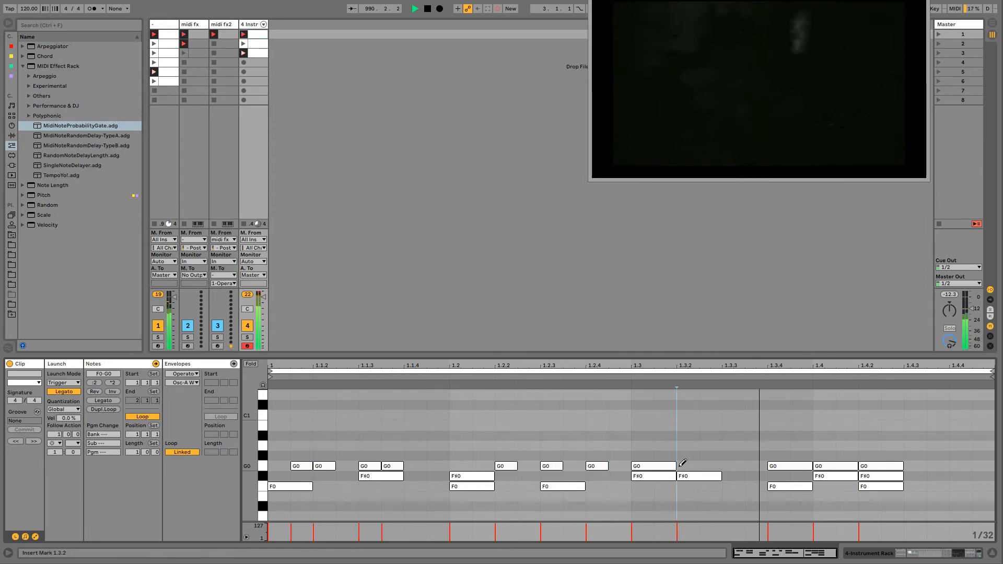
{"action": "left_click", "coordinate": [662, 464]}
- Using a 1/8T grid, draw triplet G0 notes at 1.3 and just before 1.3.4, removing the G0 notes at 1.4 and 1.4.2
{"action": "key", "text": "ctrl+2"}
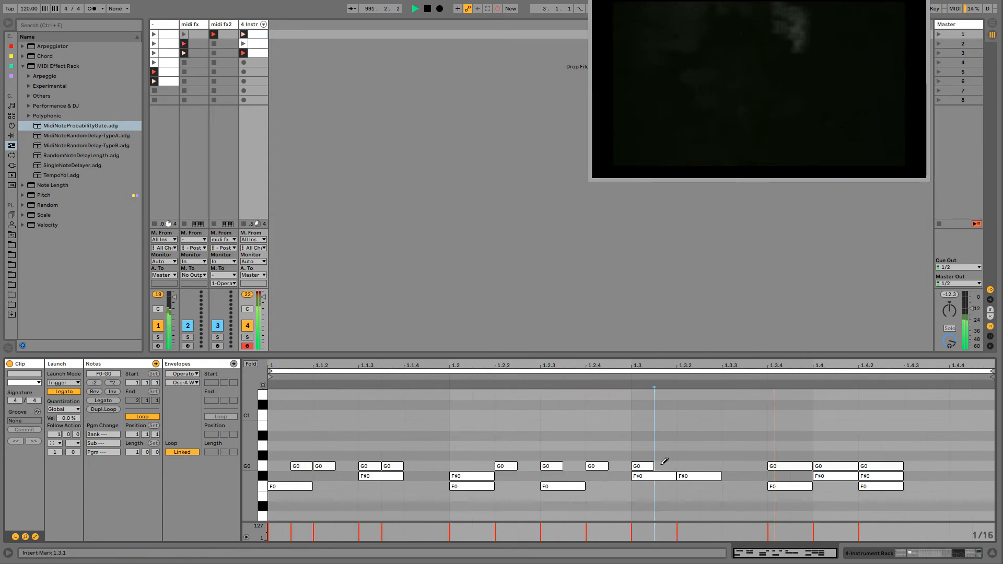
{"action": "key", "text": "ctrl+3"}
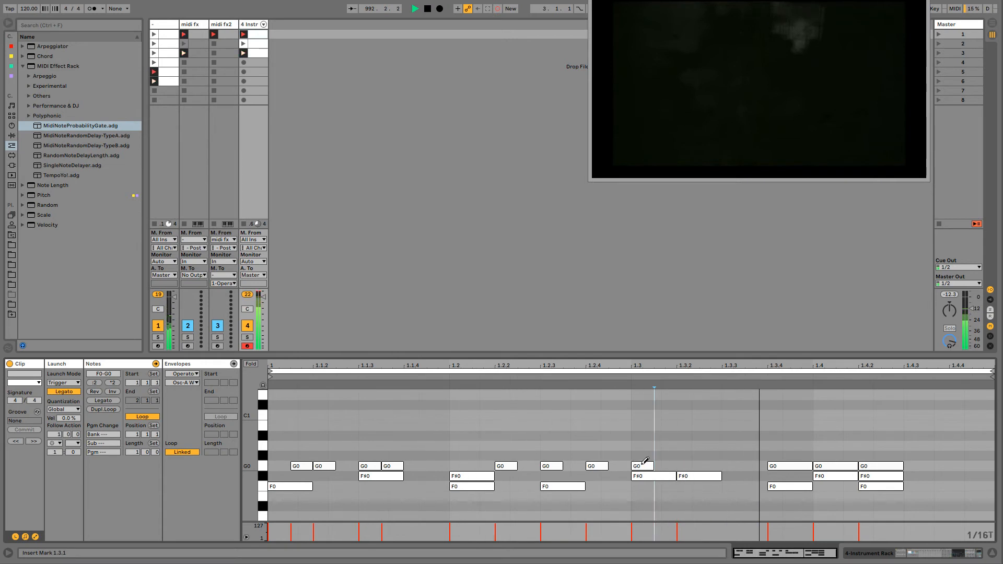
{"action": "key", "text": "ctrl+2"}
{"action": "left_click", "coordinate": [644, 464]}
{"action": "left_click", "coordinate": [644, 464]}
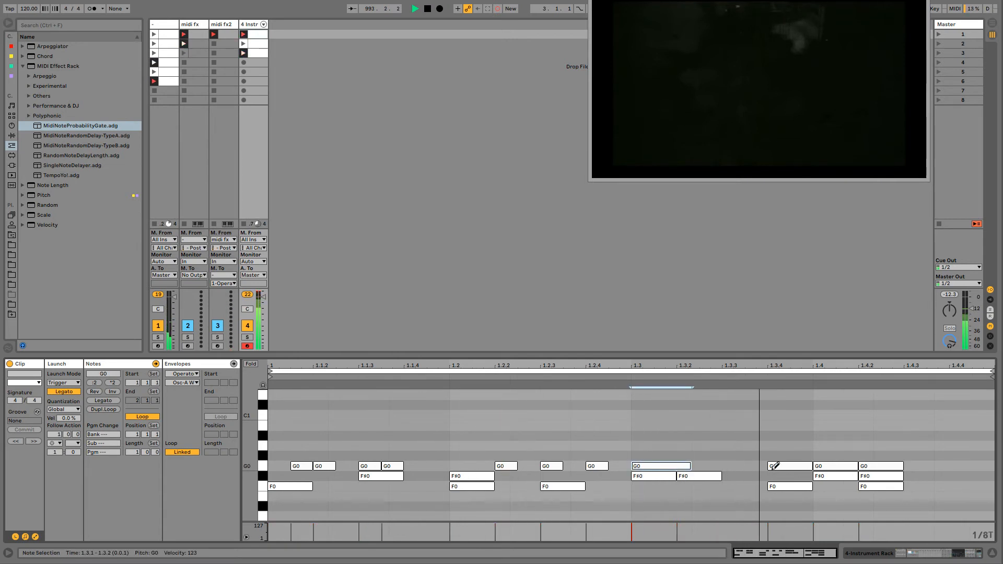
{"action": "left_click", "coordinate": [769, 464]}
{"action": "left_click", "coordinate": [758, 465]}
{"action": "left_click", "coordinate": [836, 464]}
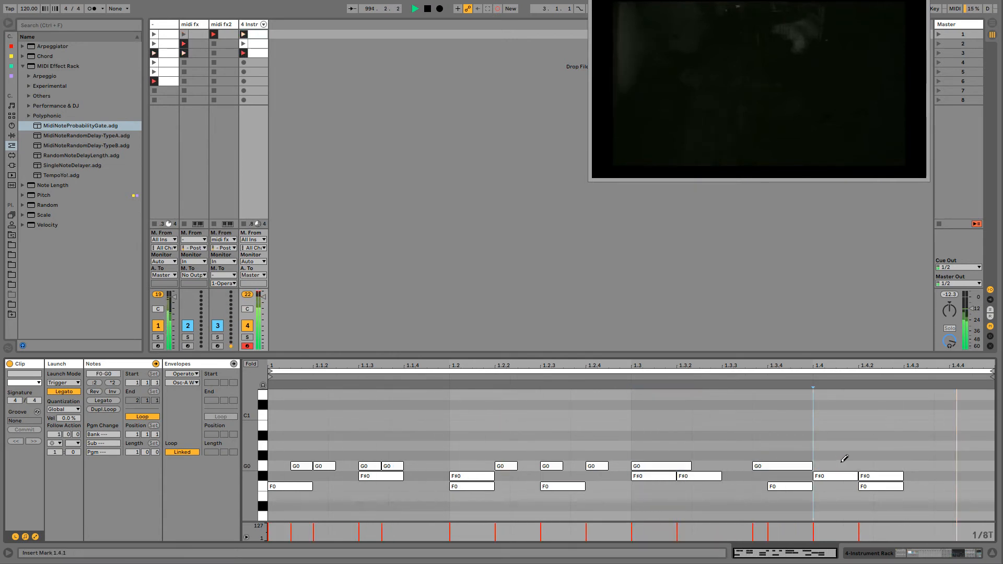
- Using a 1/16T grid, draw three consecutive triplet G0 notes starting at 1.4 in track 4's first clip
{"action": "key", "text": "ctrl+1"}
{"action": "left_click", "coordinate": [836, 465]}
{"action": "left_click_drag", "start_coordinate": [872, 463], "coordinate": [889, 463]}
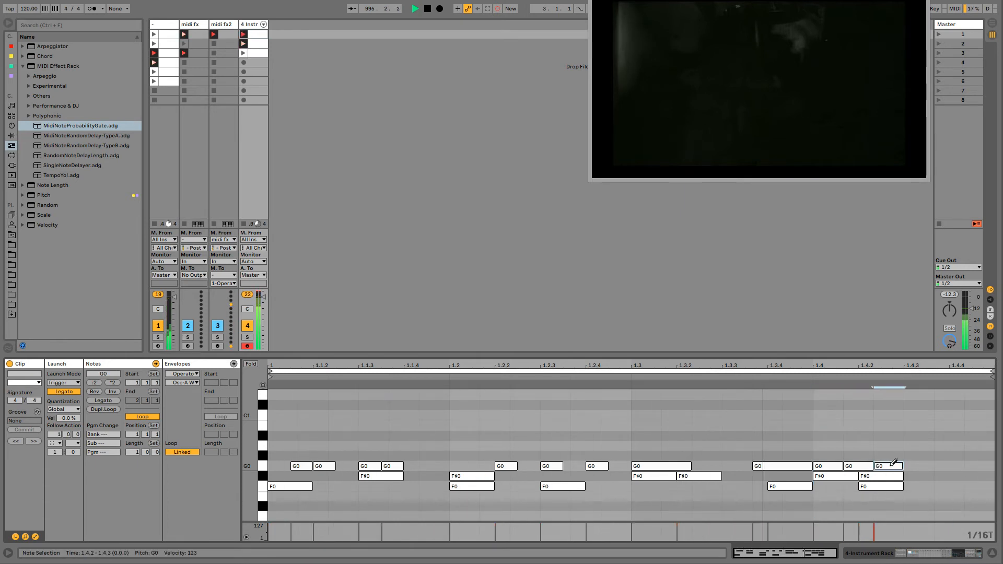
- Add a 1/16T G0 note just before 1.2.3, delete the G0 at 1.2.3, and replace the clip's first G0 with one starting at 1.1
{"action": "left_click", "coordinate": [533, 464]}
{"action": "left_click", "coordinate": [552, 465]}
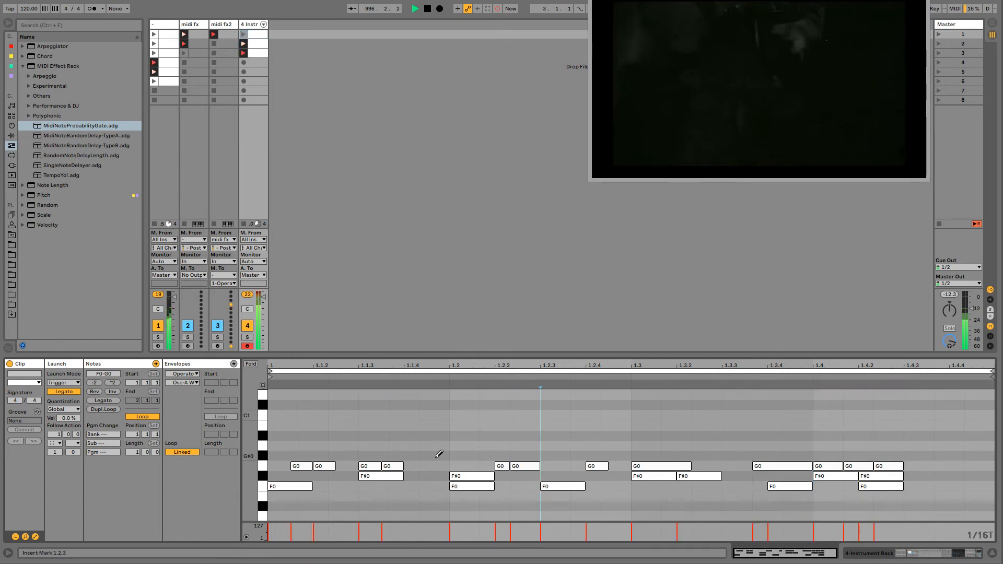
{"action": "left_click", "coordinate": [285, 464]}
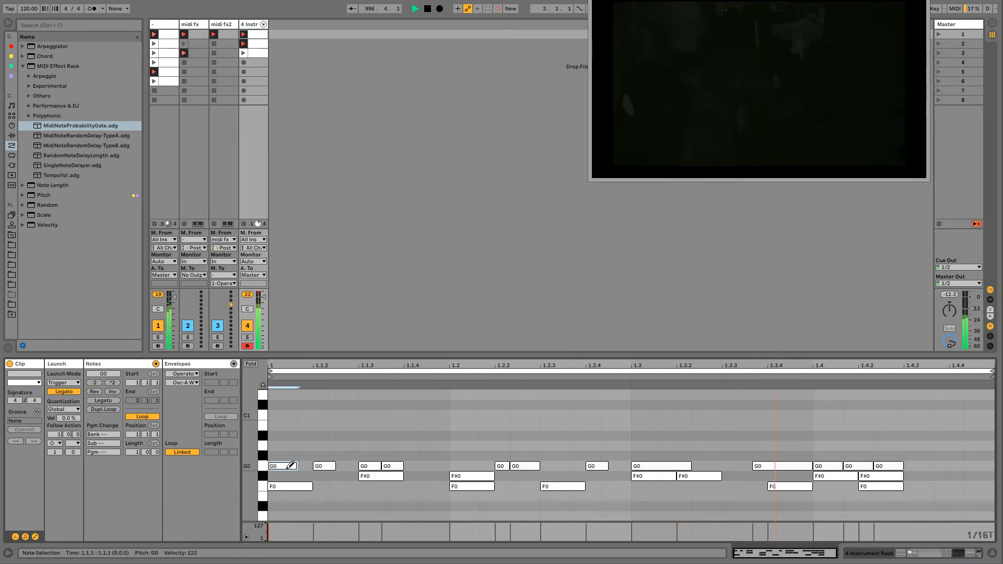
- In track 4's second clip, draw consecutive sixteenth G0 notes at 1.2 to 1.2.4 and at 1.4 to 1.4.3
{"action": "left_click", "coordinate": [254, 43]}
{"action": "left_click_drag", "start_coordinate": [465, 464], "coordinate": [631, 466]}
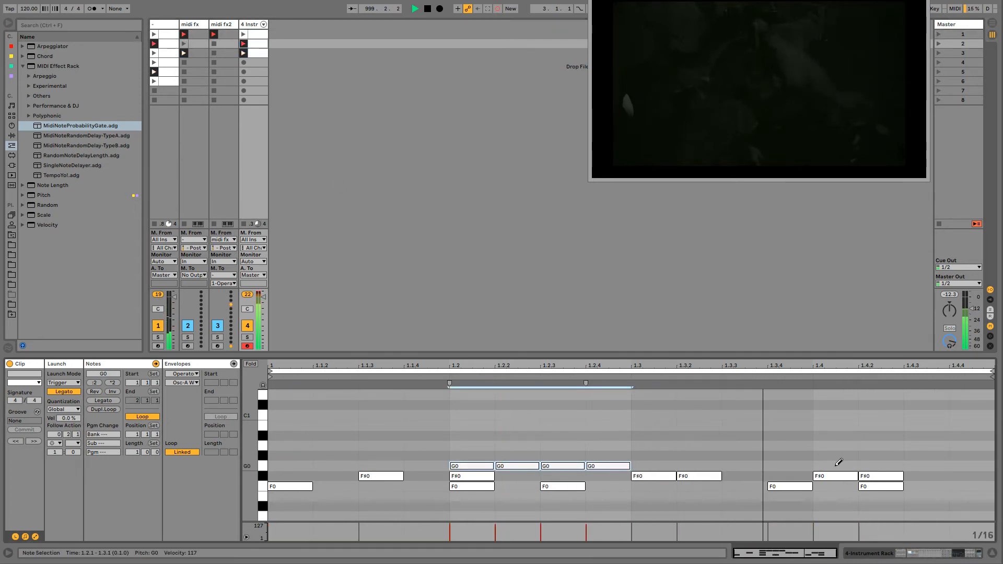
{"action": "left_click_drag", "start_coordinate": [836, 465], "coordinate": [947, 467]}
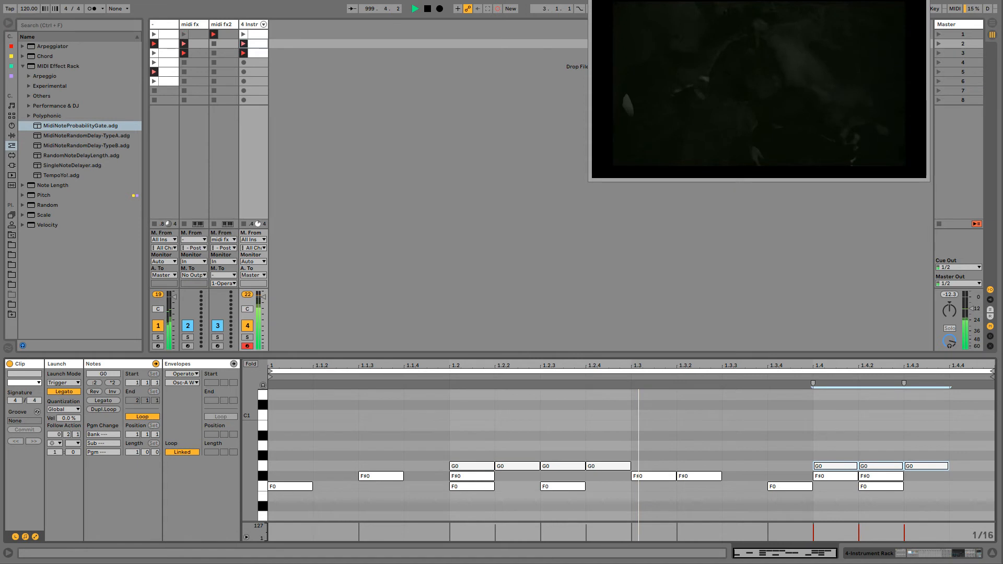
- In track 4's third clip, draw sixteenth G0 notes at 1.1 to 1.1.4 and a thirty-second F0 note at 1.1.2
{"action": "left_click", "coordinate": [255, 53]}
{"action": "left_click_drag", "start_coordinate": [288, 463], "coordinate": [416, 459]}
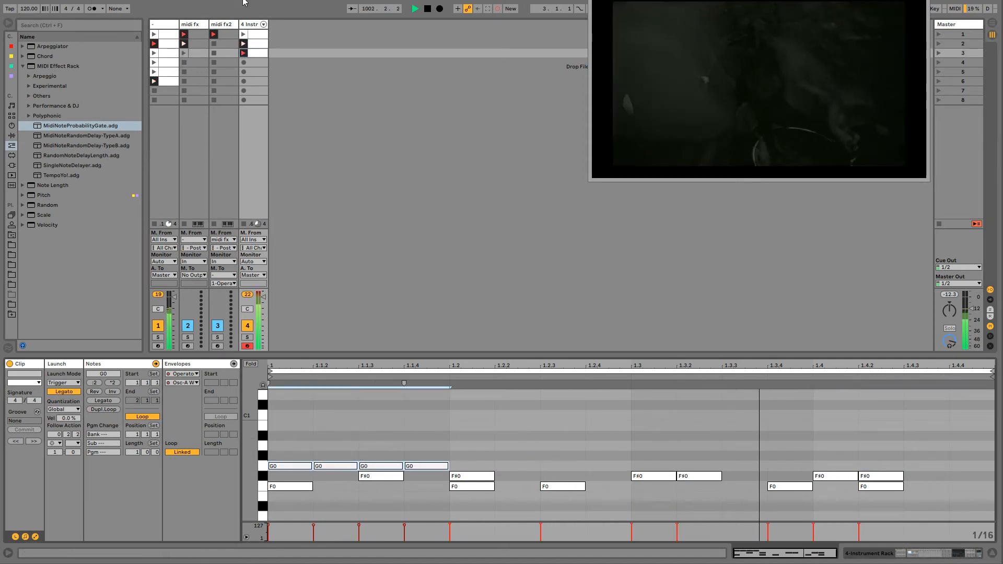
{"action": "left_click", "coordinate": [331, 487]}
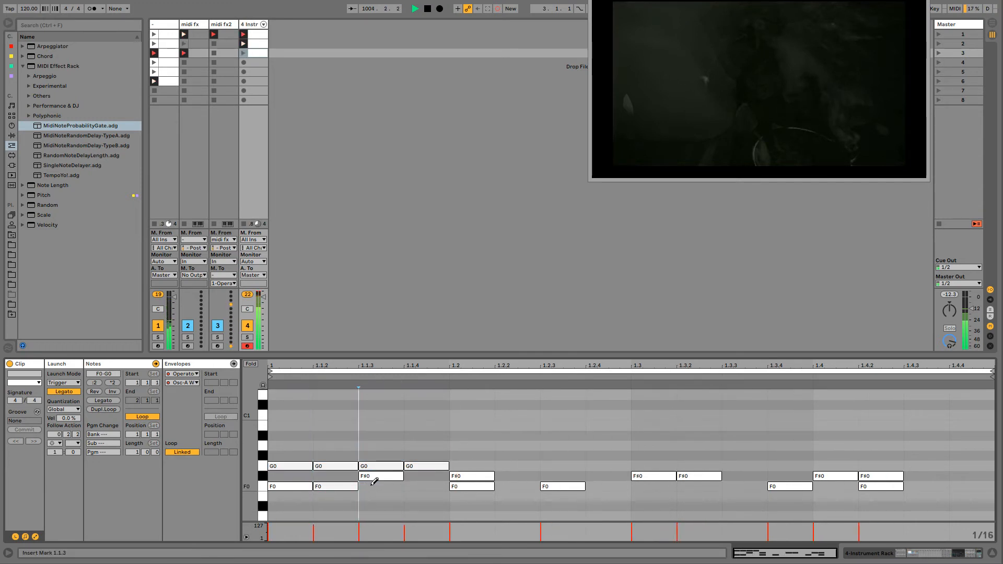
{"action": "key", "text": "ctrl+1"}
{"action": "left_click", "coordinate": [339, 486]}
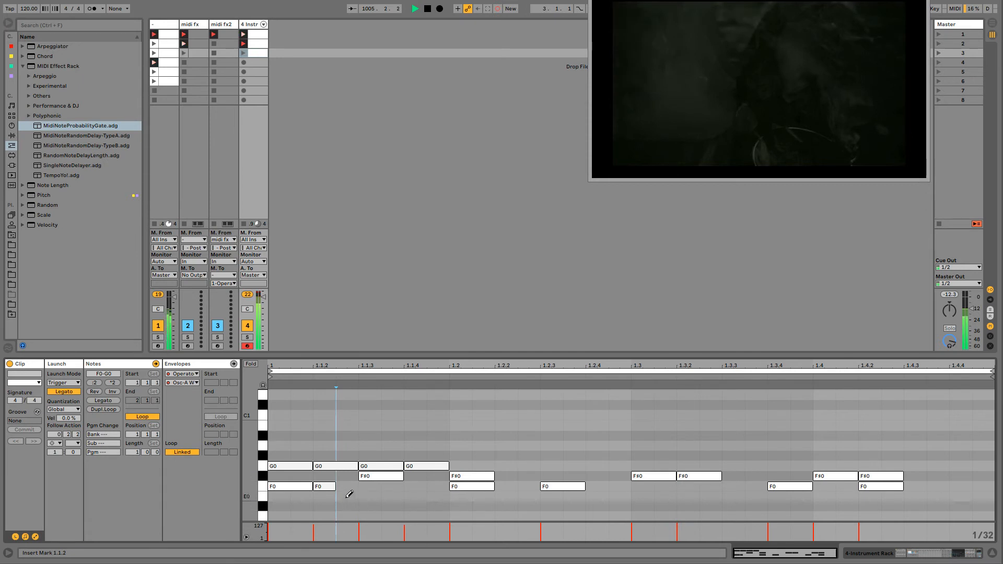
{"action": "left_click", "coordinate": [347, 486]}
- Vary the Pitch Env amount of the kick's Operator while overdubbing, recording its automation into track 4's playing clips
{"action": "left_click", "coordinate": [244, 24]}
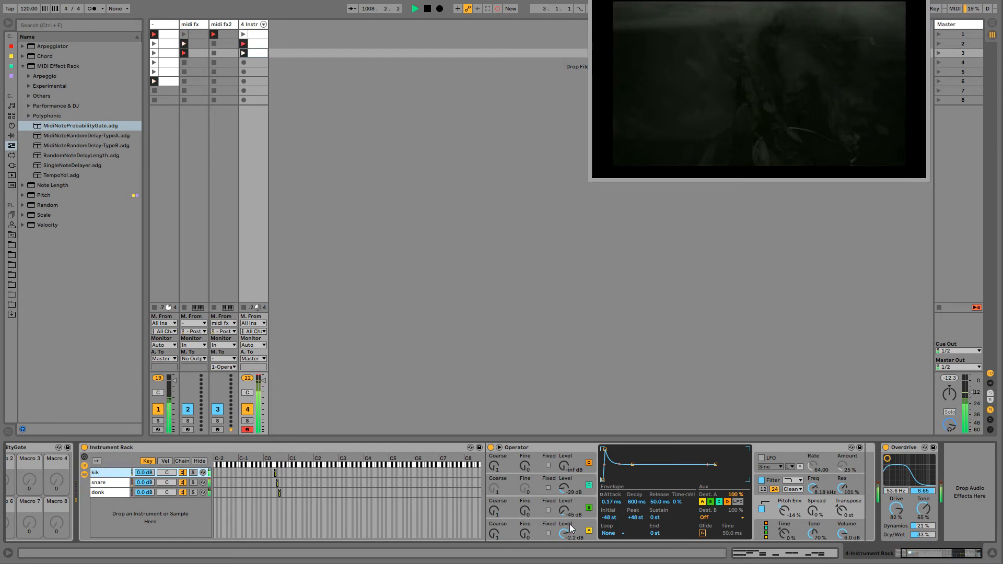
{"action": "mouse_move", "coordinate": [786, 508]}
{"action": "left_mouse_down"}
{"action": "mouse_move", "coordinate": [786, 521]}
{"action": "mouse_move", "coordinate": [784, 497]}
{"action": "left_mouse_up"}
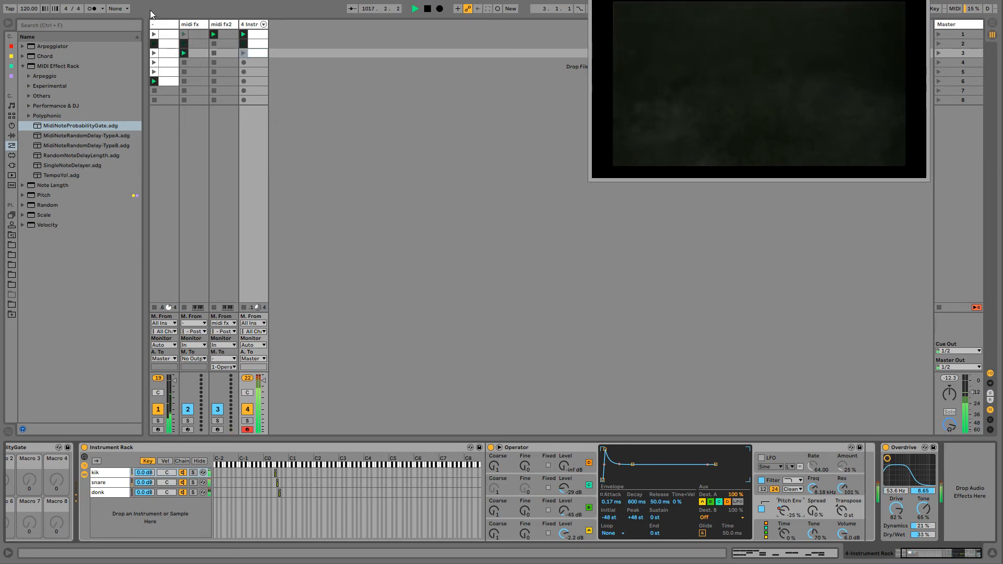
- Copy the Reverb from track 1 to the end of track 4's device chain, after the Overdrive
{"action": "left_click", "coordinate": [159, 24]}
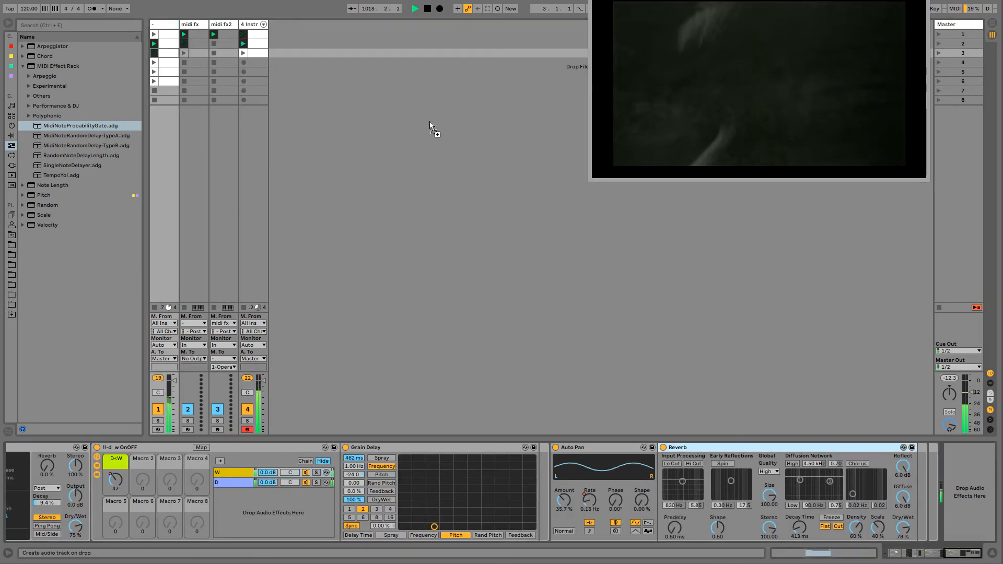
{"action": "left_click", "coordinate": [250, 24]}
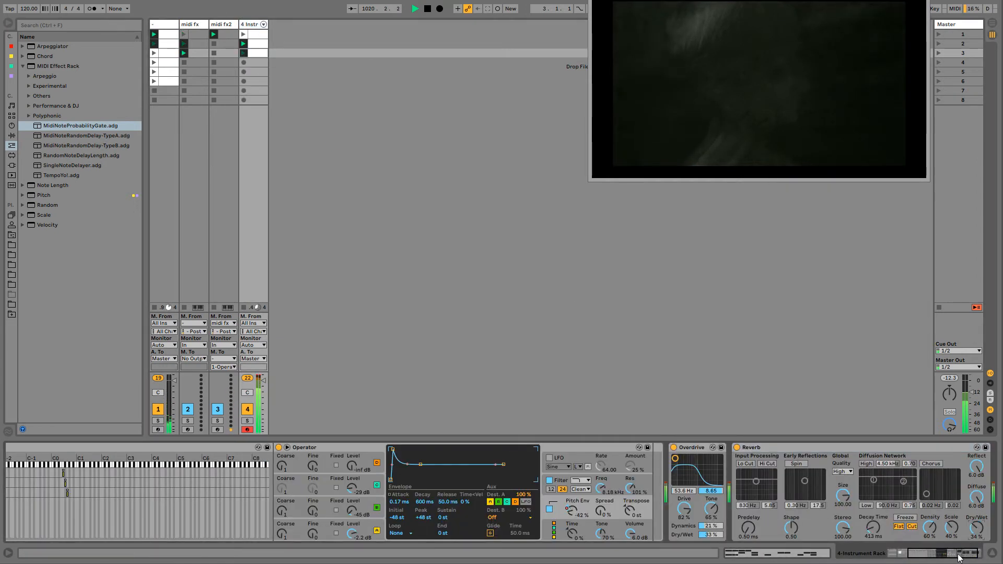
- Set track 4's Reverb to stereo 116.19, decay time 541 ms and dry/wet 17%, and the Overdrive's filter frequency to 51.0 Hz
{"action": "left_click_drag", "start_coordinate": [960, 558], "coordinate": [963, 558]}
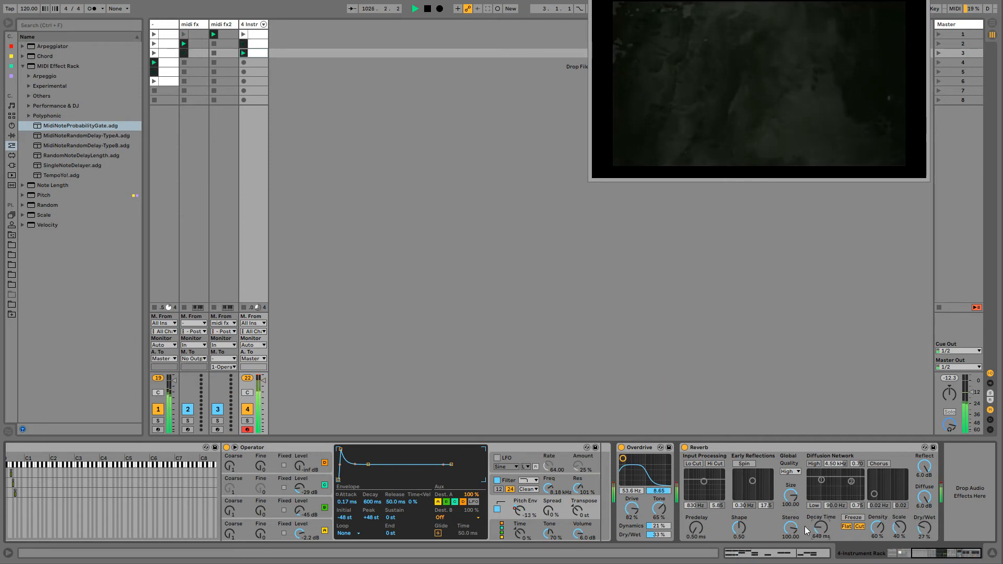
{"action": "left_click_drag", "start_coordinate": [791, 528], "coordinate": [814, 528]}
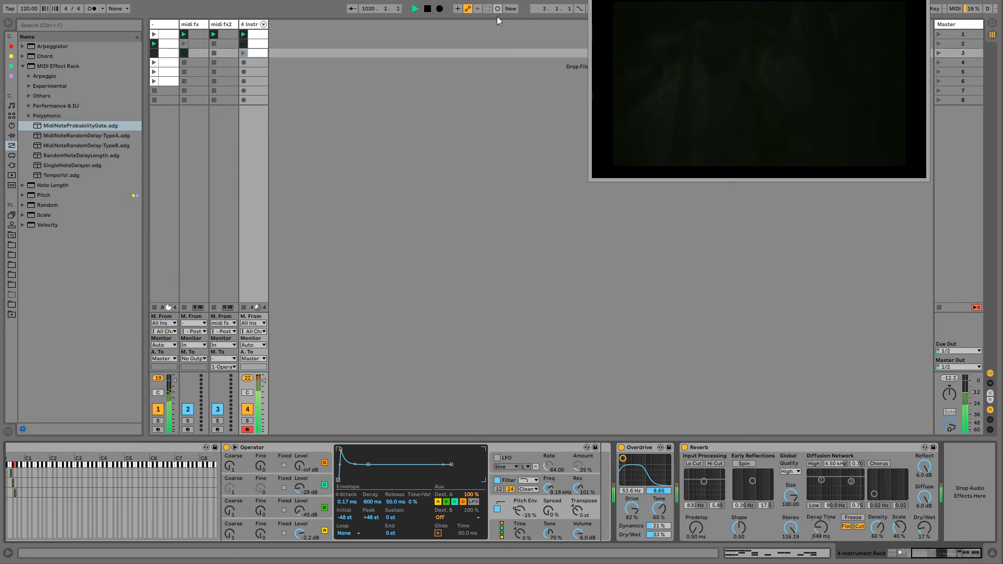
{"action": "left_click_drag", "start_coordinate": [821, 527], "coordinate": [821, 501]}
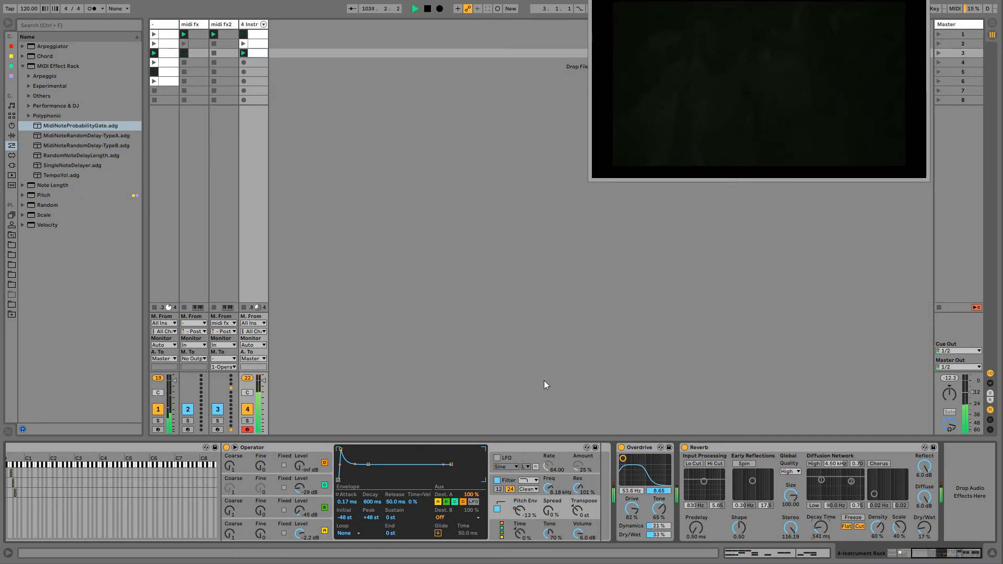
{"action": "left_click_drag", "start_coordinate": [622, 458], "coordinate": [629, 482]}
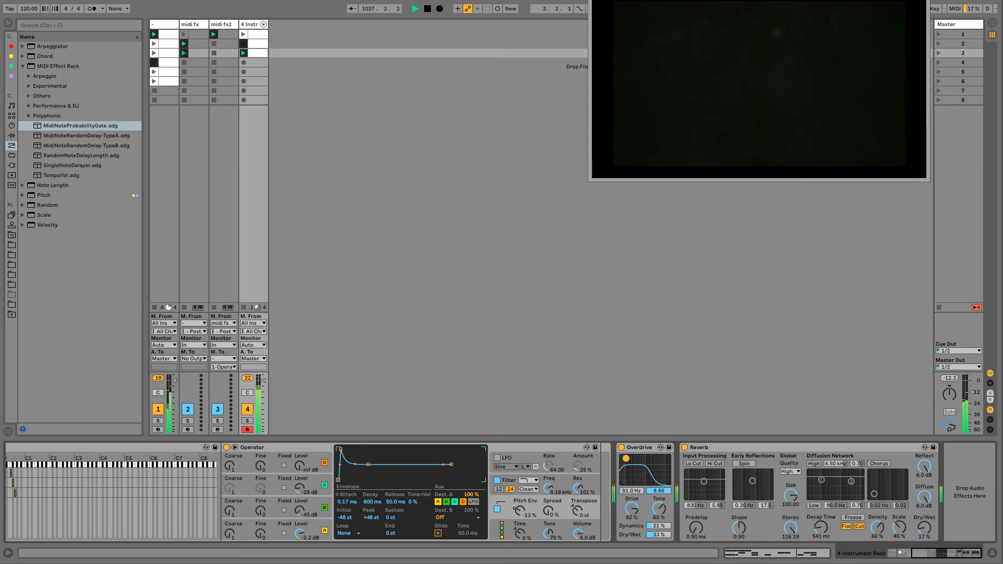
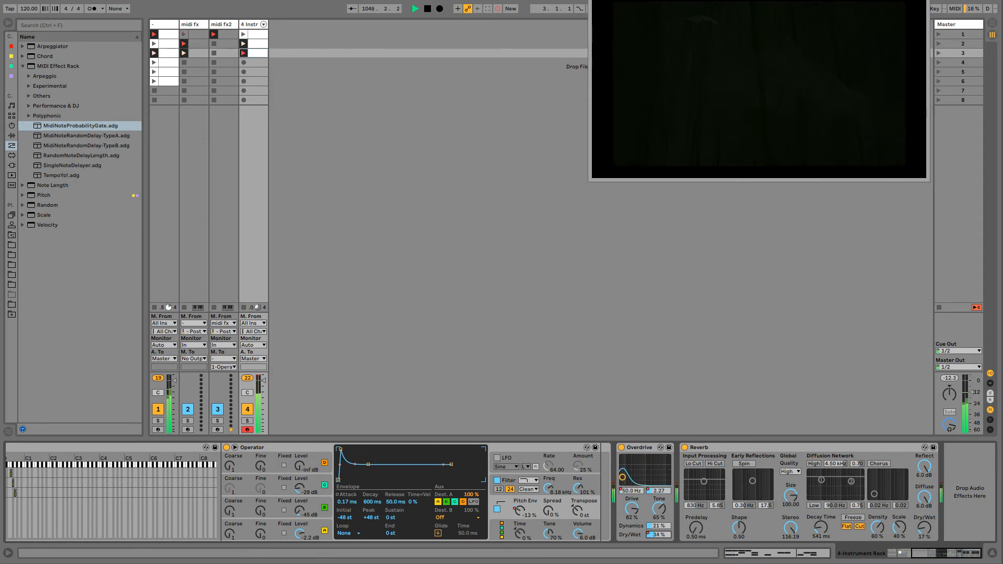
- Insert a Frequency Shifter audio effect into track 4's device chain between the Instrument Rack and the Overdrive
{"action": "left_click", "coordinate": [23, 66]}
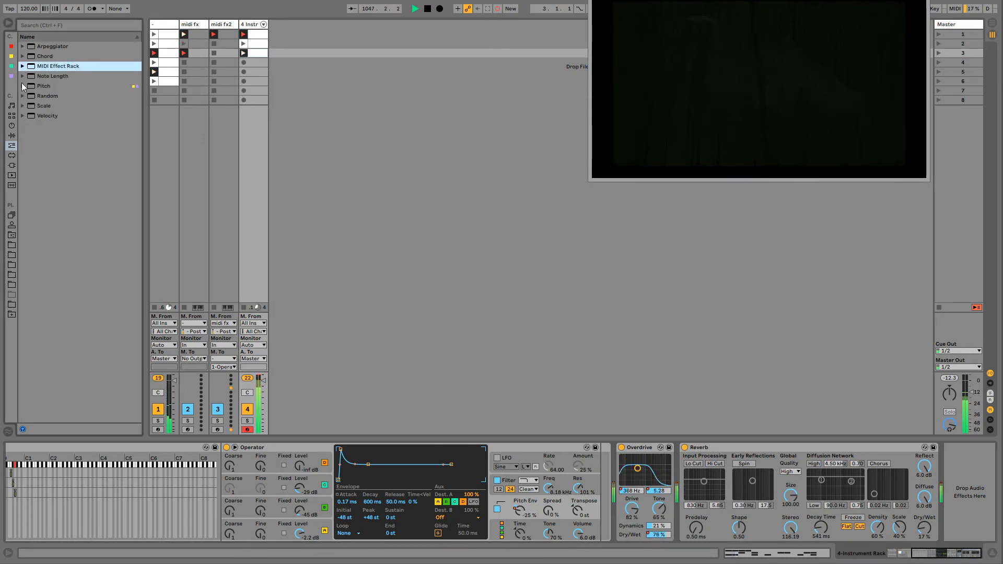
{"action": "left_click", "coordinate": [12, 155]}
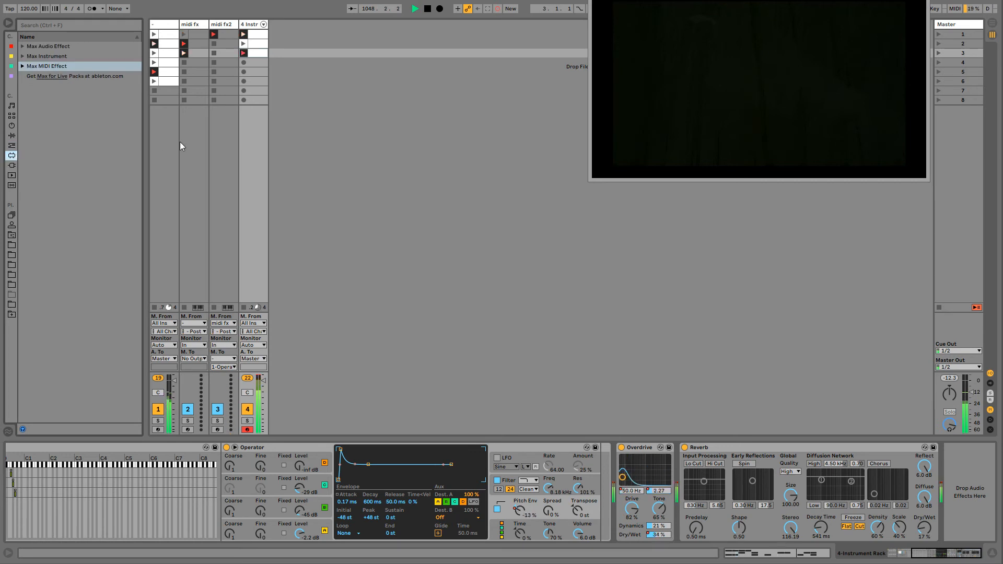
{"action": "left_click", "coordinate": [11, 135]}
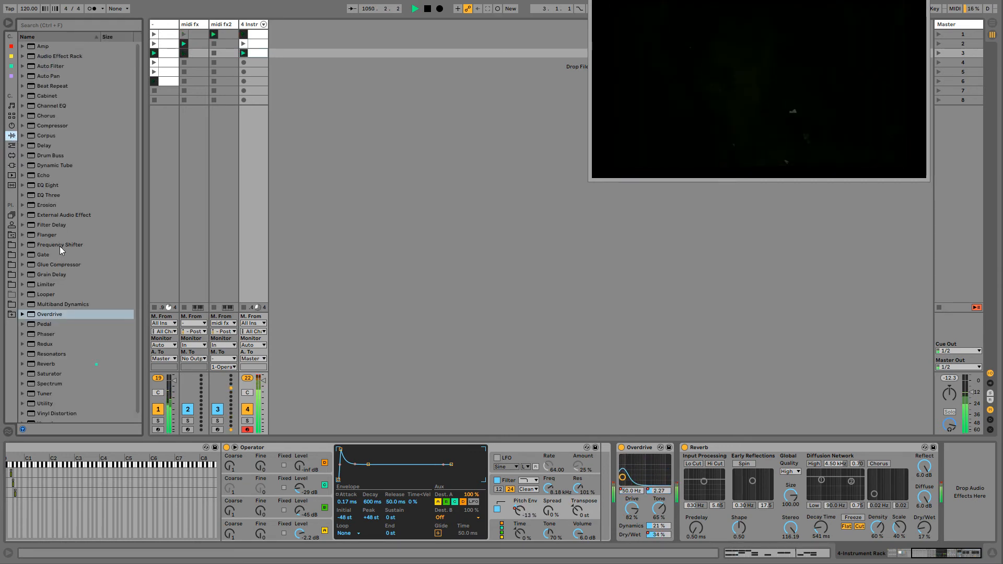
{"action": "left_click", "coordinate": [59, 246]}
{"action": "left_click_drag", "start_coordinate": [625, 479], "coordinate": [624, 479]}
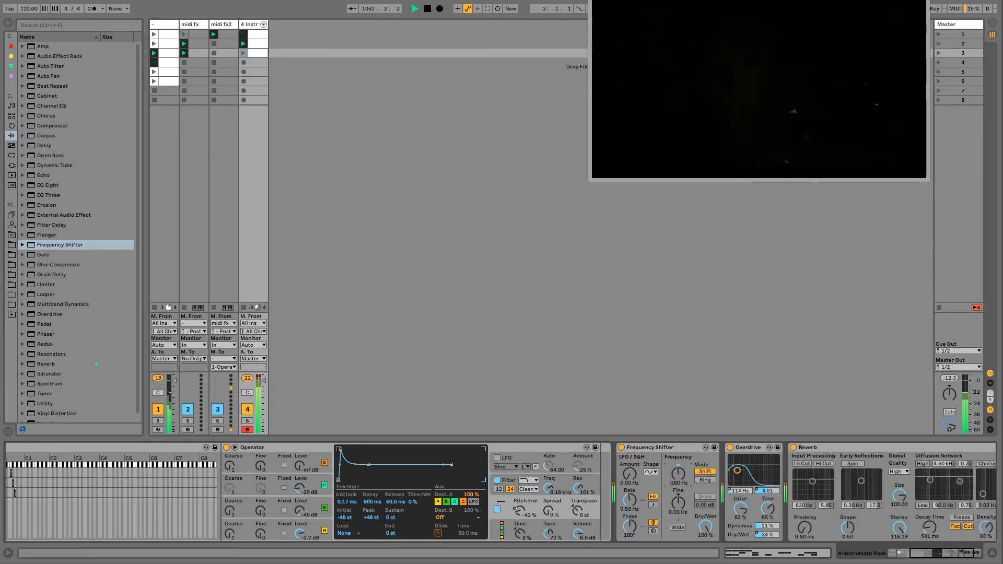
- Tune the Frequency Shifter's main frequency down to -224 Hz
{"action": "left_click_drag", "start_coordinate": [678, 475], "coordinate": [679, 484]}
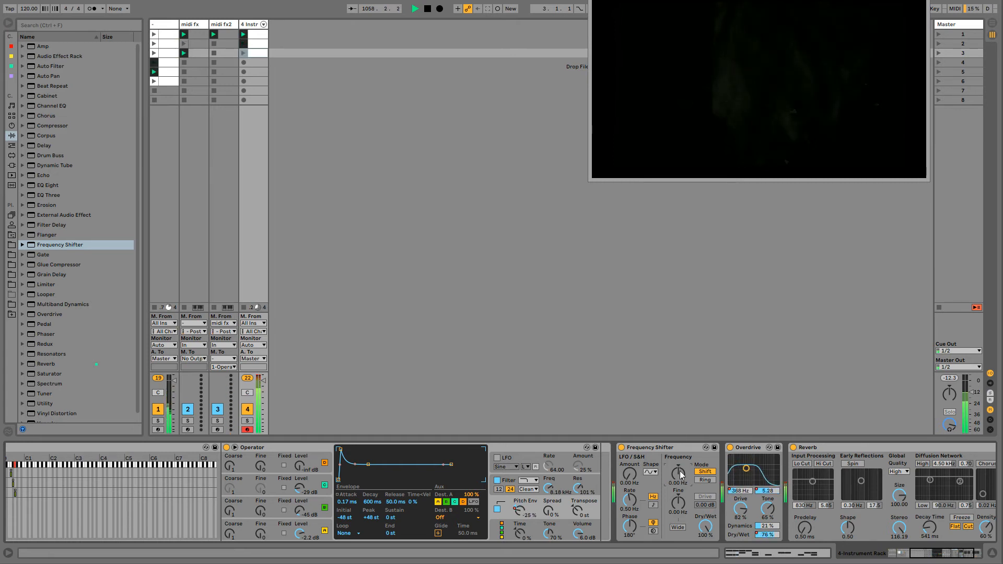
{"action": "left_click_drag", "start_coordinate": [680, 475], "coordinate": [679, 419]}
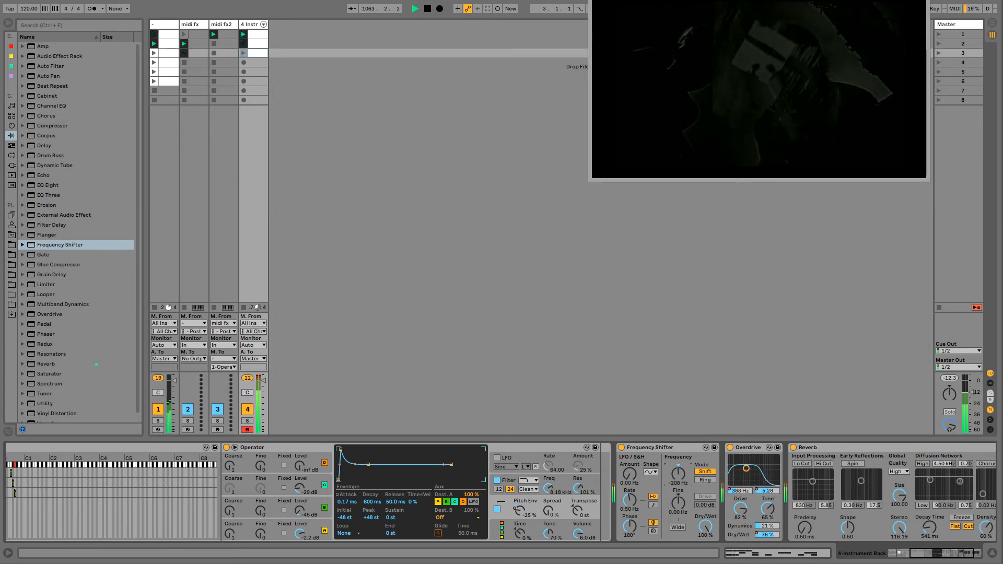
{"action": "left_click_drag", "start_coordinate": [678, 475], "coordinate": [630, 444]}
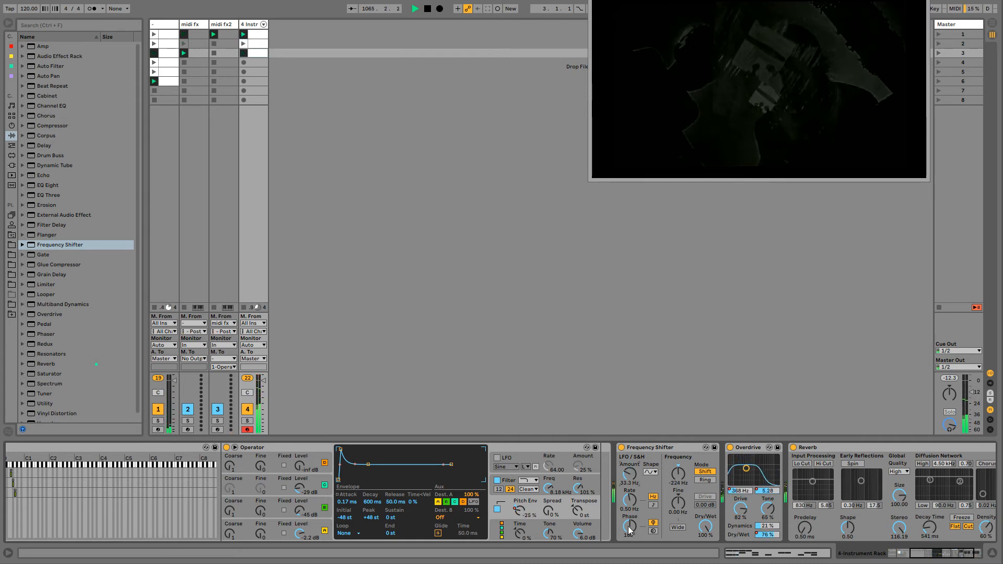
- Give the Frequency Shifter a random sample-and-hold LFO with amount 16.1 Hz, rate 1.30 Hz and width 19.8%, and set dry/wet to 40.5%
{"action": "left_click_drag", "start_coordinate": [629, 530], "coordinate": [629, 525]}
{"action": "left_click", "coordinate": [650, 472]}
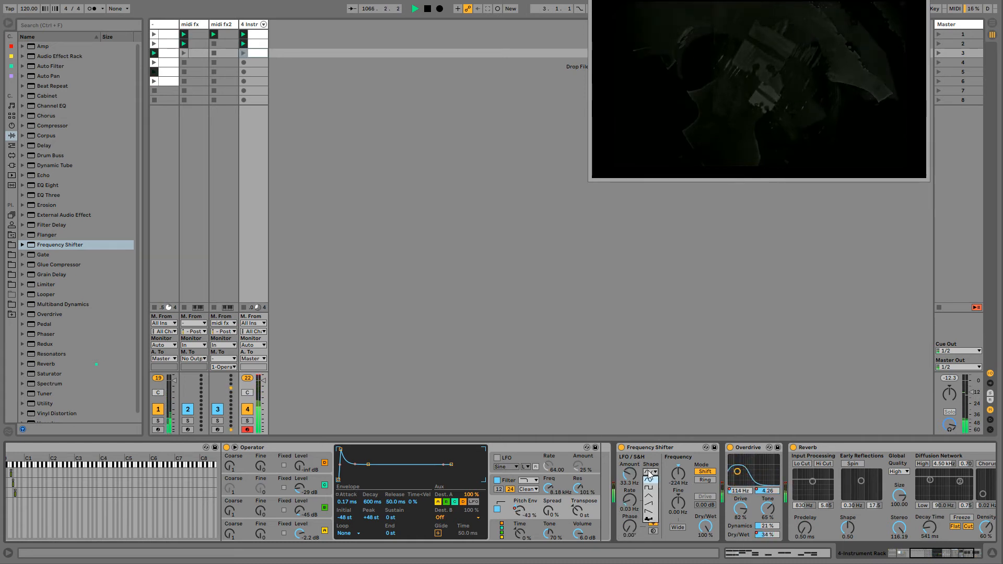
{"action": "left_click", "coordinate": [648, 525]}
{"action": "mouse_move", "coordinate": [630, 475]}
{"action": "left_mouse_down"}
{"action": "mouse_move", "coordinate": [629, 465]}
{"action": "mouse_move", "coordinate": [629, 473]}
{"action": "left_mouse_up"}
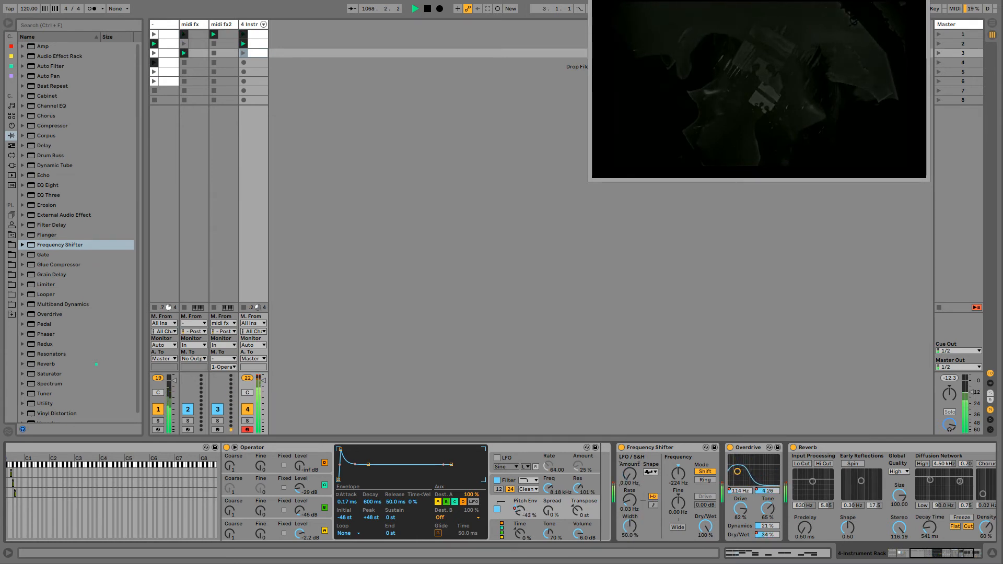
{"action": "left_click_drag", "start_coordinate": [630, 473], "coordinate": [629, 471]}
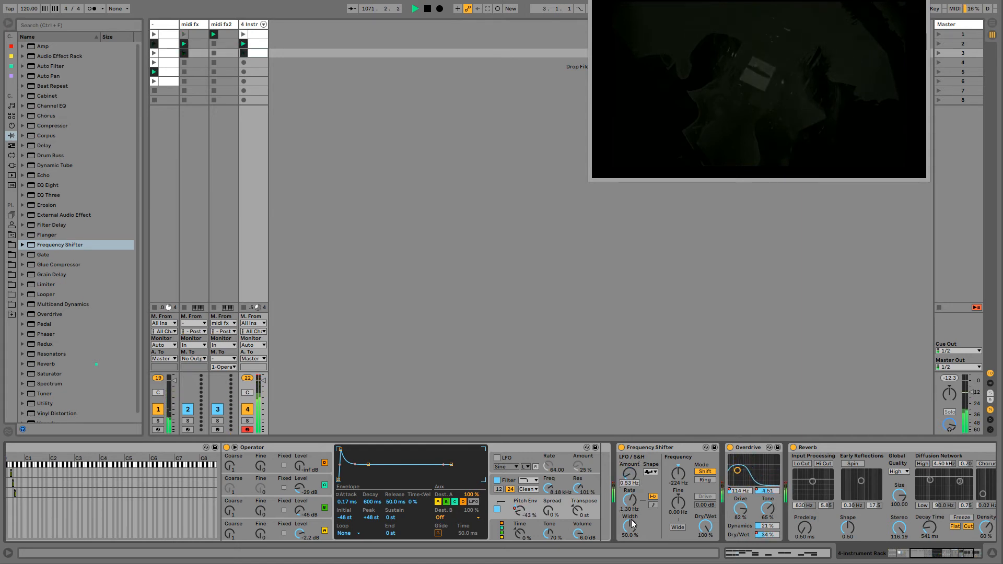
{"action": "left_click_drag", "start_coordinate": [633, 523], "coordinate": [633, 539]}
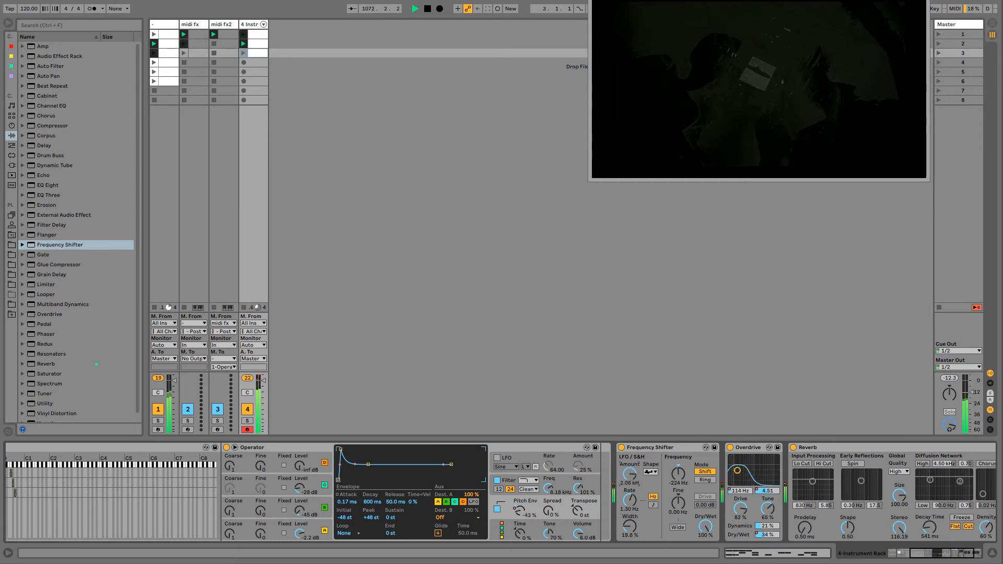
{"action": "left_click_drag", "start_coordinate": [630, 474], "coordinate": [629, 473]}
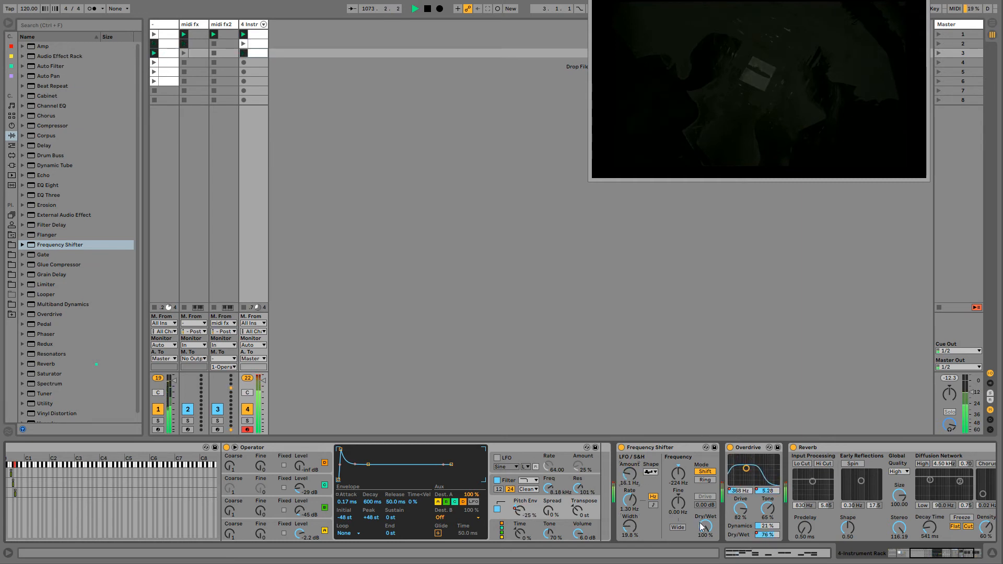
{"action": "left_click_drag", "start_coordinate": [705, 527], "coordinate": [706, 554]}
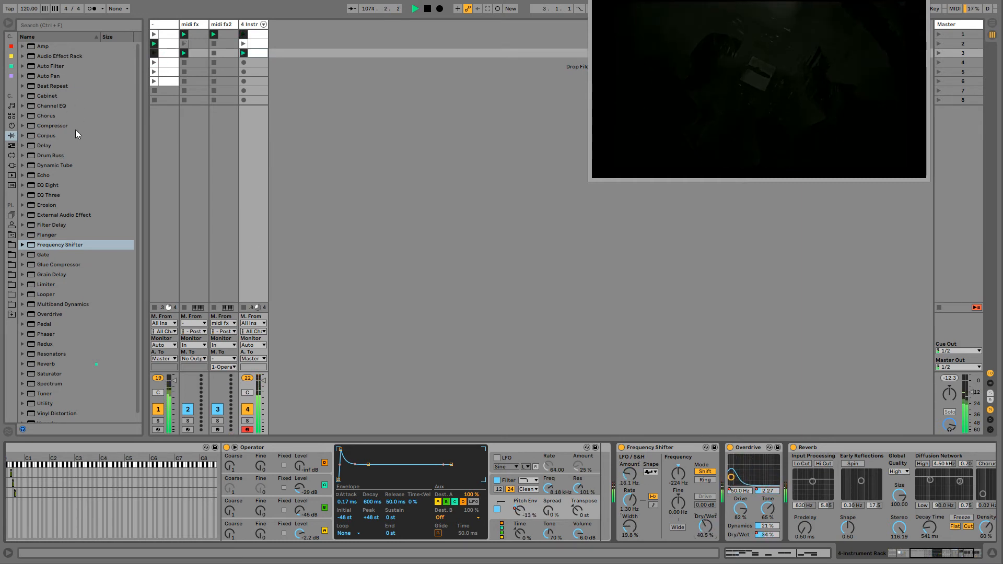
- Add a Drum Buss between the Overdrive and Reverb, with drive 22%, crunch 37%, boom 53% and boom frequency 42.2 Hz
{"action": "double_click", "coordinate": [52, 156]}
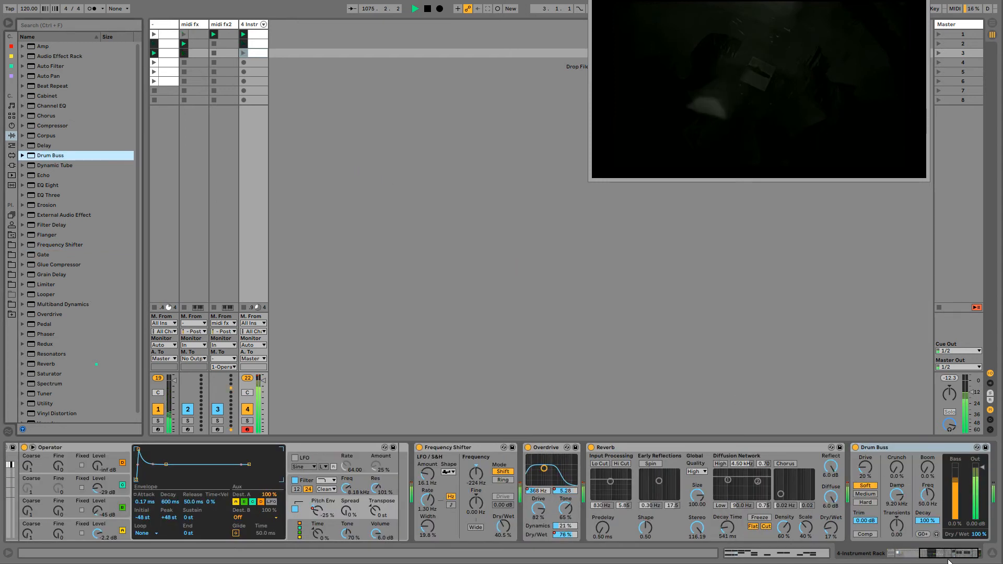
{"action": "left_click_drag", "start_coordinate": [937, 555], "coordinate": [942, 555]}
{"action": "left_click_drag", "start_coordinate": [813, 468], "coordinate": [873, 476]}
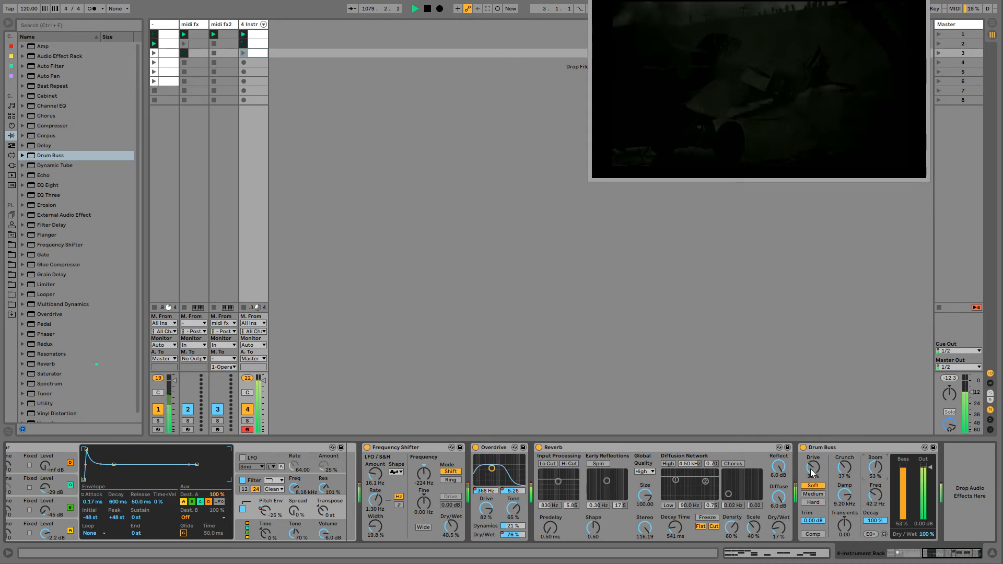
{"action": "left_click_drag", "start_coordinate": [819, 449], "coordinate": [539, 472]}
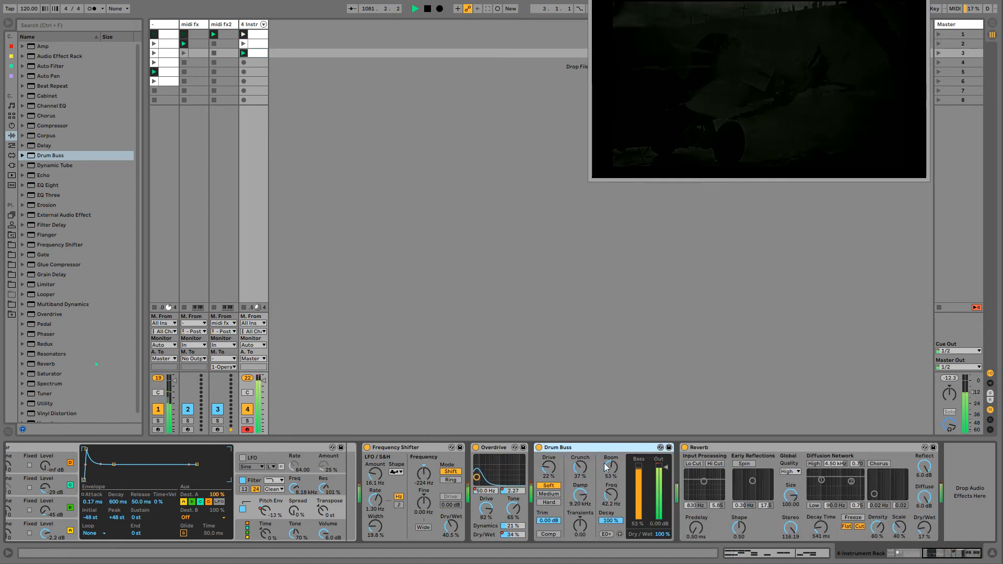
- Set track 4's Overdrive to tone 25%, dynamics 38% and drive 61%
{"action": "left_click_drag", "start_coordinate": [515, 527], "coordinate": [515, 483]}
{"action": "left_click_drag", "start_coordinate": [515, 526], "coordinate": [520, 532]}
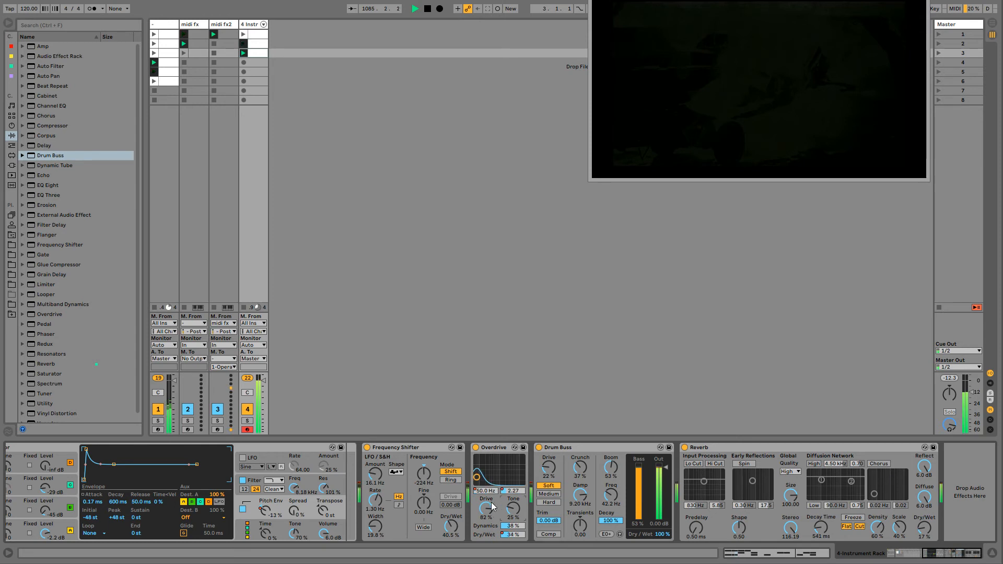
{"action": "left_click_drag", "start_coordinate": [486, 511], "coordinate": [486, 525]}
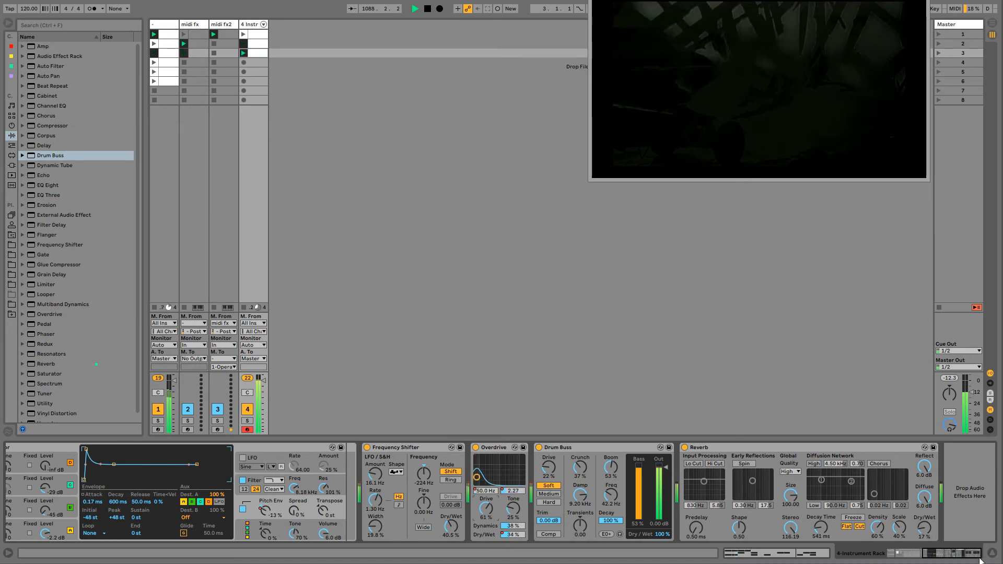
- Look over the effects at the end of track 1's device chain and return to track 4's devices
{"action": "left_click", "coordinate": [167, 24]}
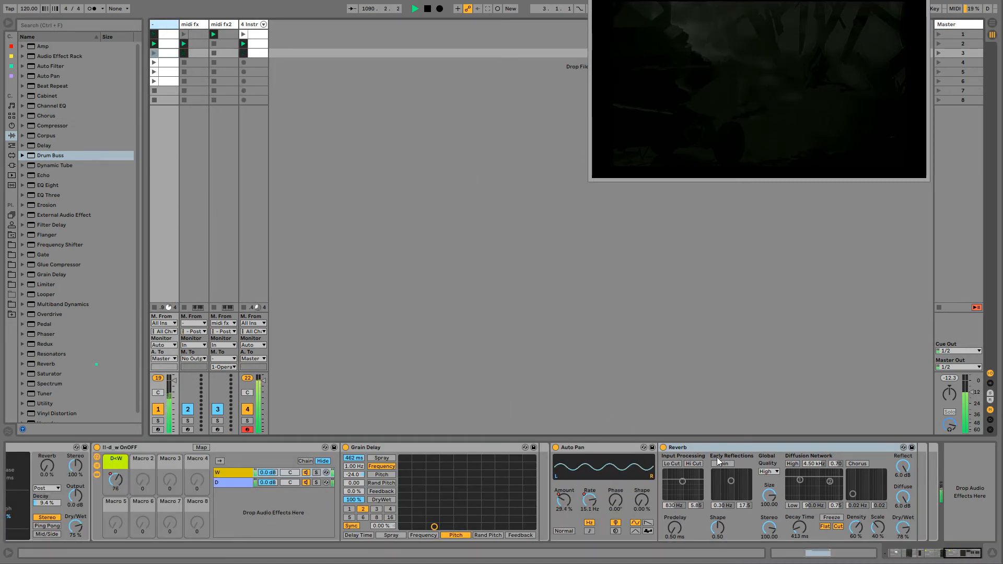
{"action": "left_click", "coordinate": [240, 37]}
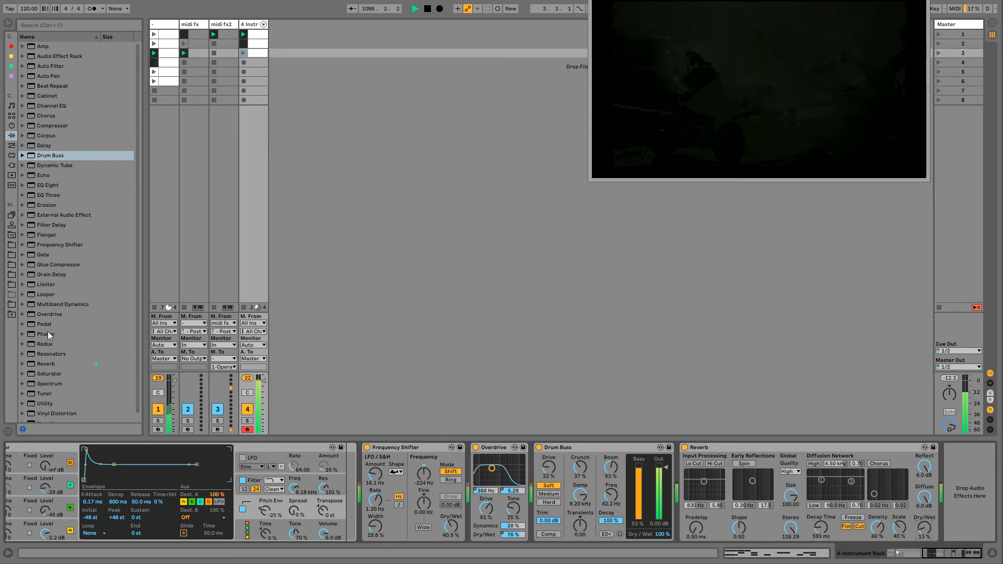
- Insert an Arpeggiator between track 4's MidiNoteProbabilityGate and Instrument Rack, and switch its rate from sync to free
{"action": "left_click_drag", "start_coordinate": [947, 559], "coordinate": [909, 558]}
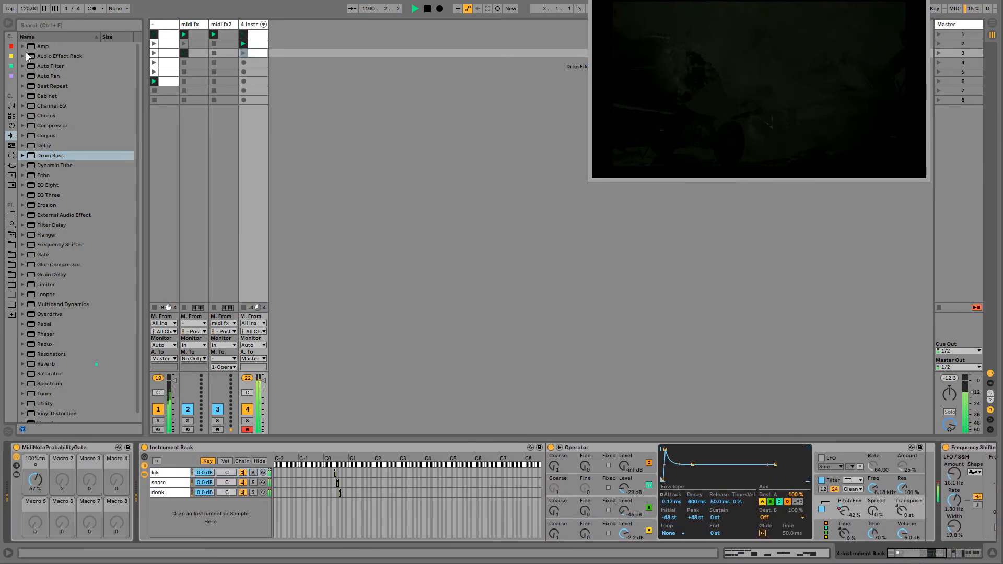
{"action": "left_click", "coordinate": [11, 145]}
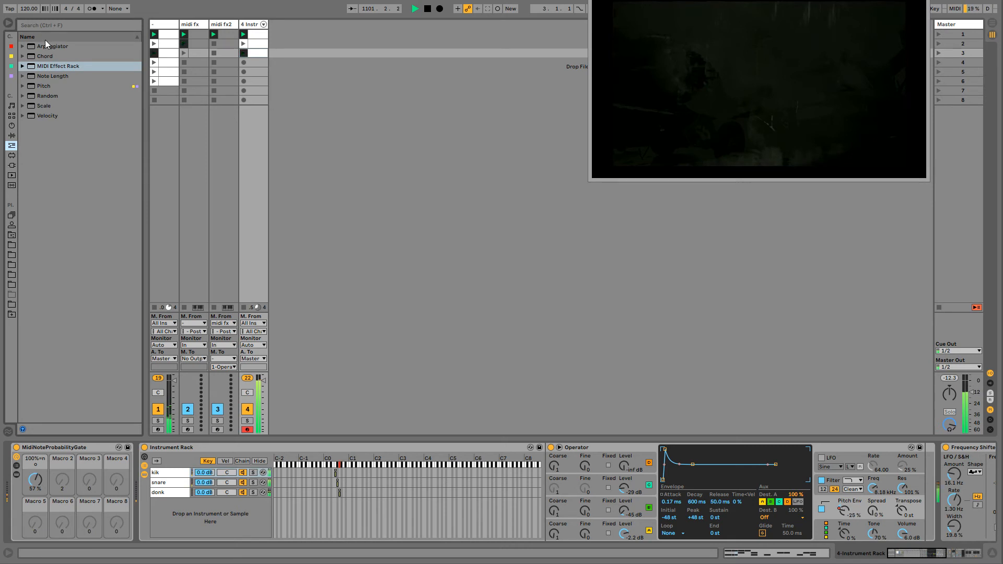
{"action": "left_click_drag", "start_coordinate": [46, 46], "coordinate": [124, 448]}
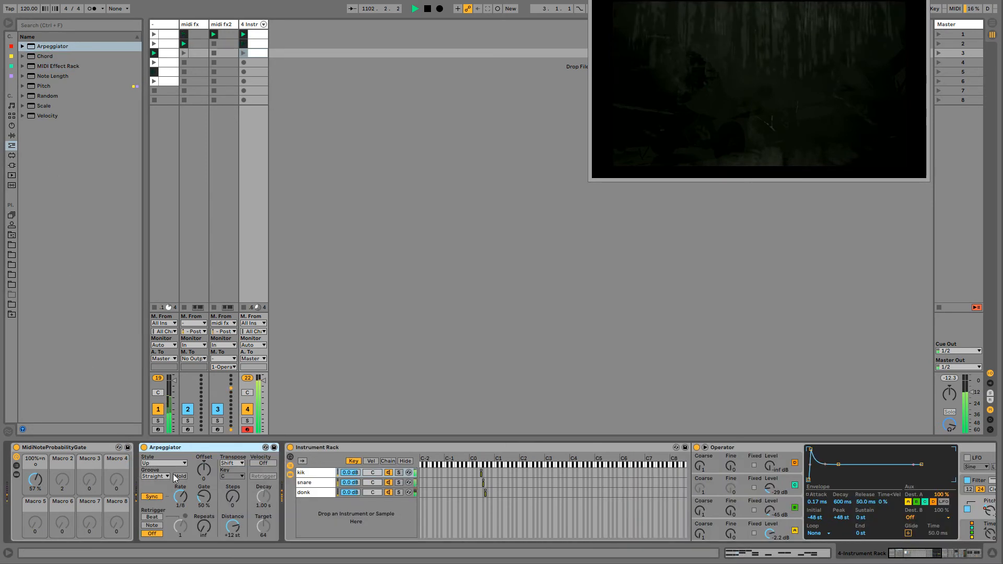
{"action": "left_click_drag", "start_coordinate": [186, 507], "coordinate": [180, 475]}
{"action": "left_click", "coordinate": [152, 498]}
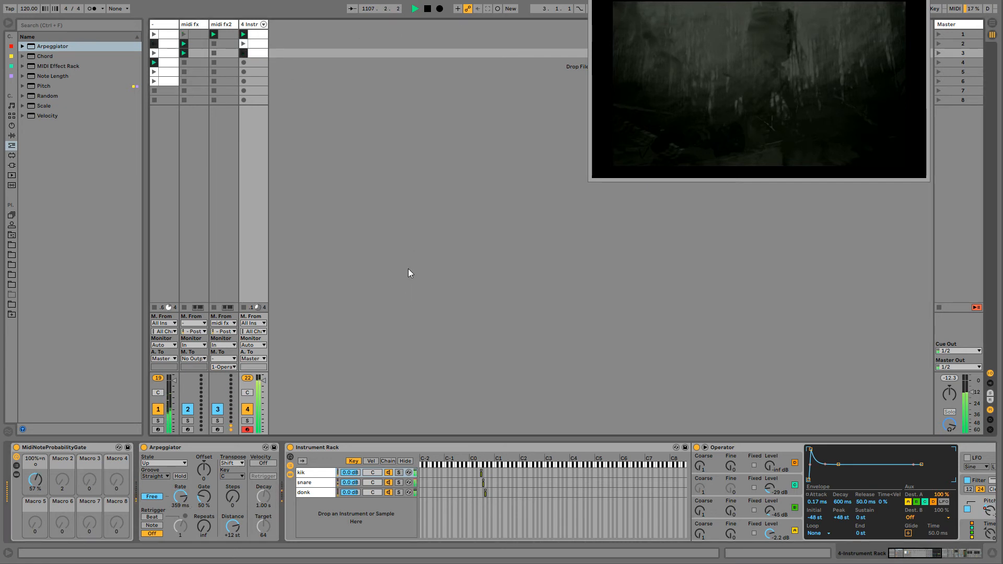
- Vary the Arpeggiator's free rate while overdubbing, recording its automation into track 4's playing clips
{"action": "left_click_drag", "start_coordinate": [184, 511], "coordinate": [180, 454]}
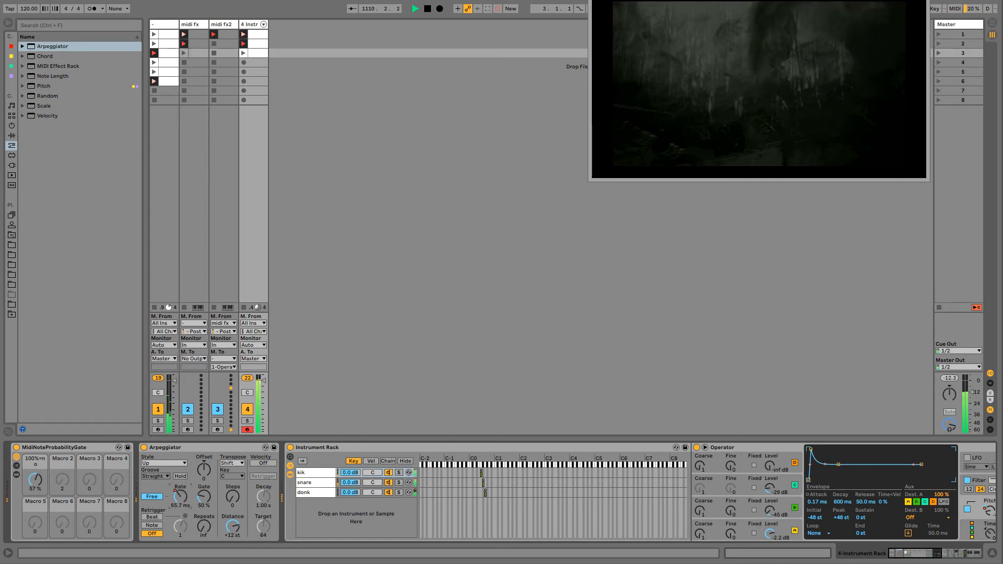
{"action": "left_click_drag", "start_coordinate": [180, 497], "coordinate": [180, 433]}
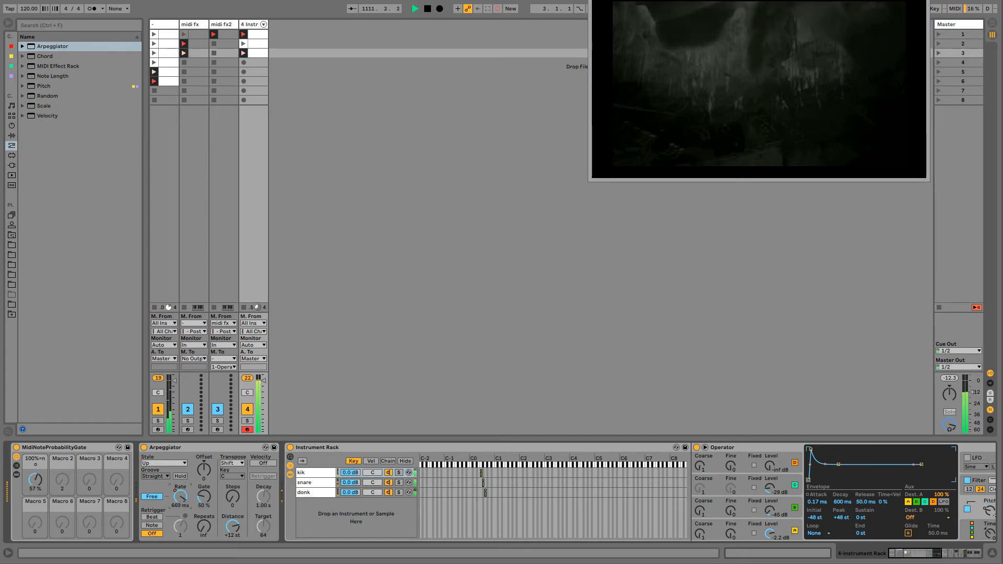
{"action": "left_click_drag", "start_coordinate": [180, 497], "coordinate": [180, 454]}
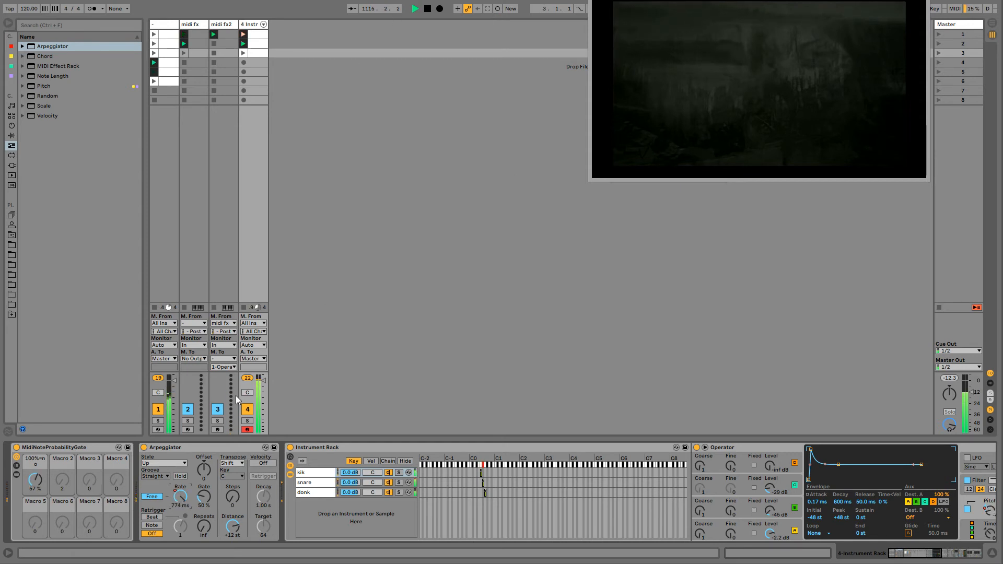
- Repeatedly switch track 4's Arpeggiator off and on while overdubbing, recording its on/off automation into the playing clips
{"action": "left_click", "coordinate": [143, 448]}
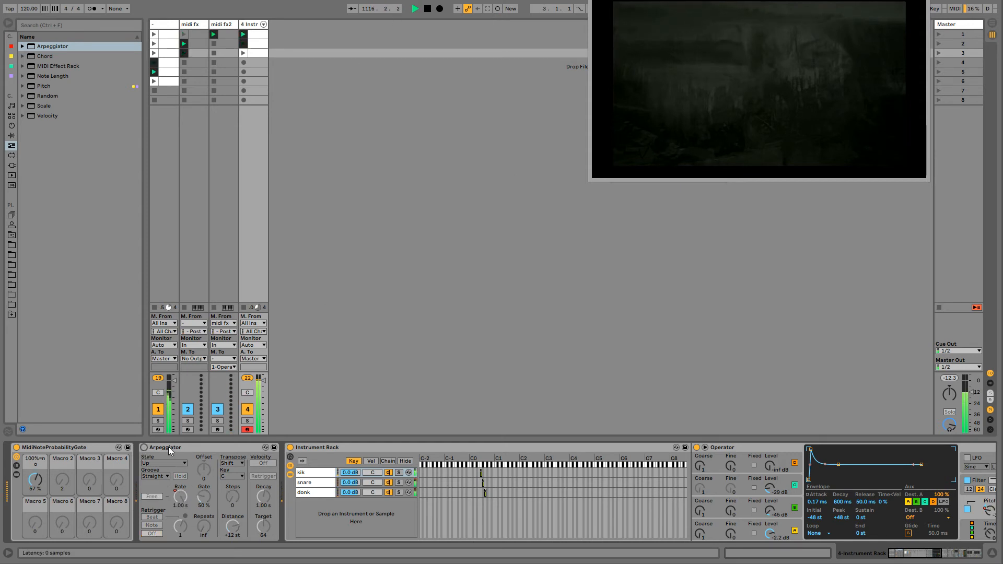
{"action": "left_click", "coordinate": [168, 448]}
{"action": "left_click", "coordinate": [145, 448]}
{"action": "left_click", "coordinate": [145, 448]}
{"action": "left_click", "coordinate": [145, 447]}
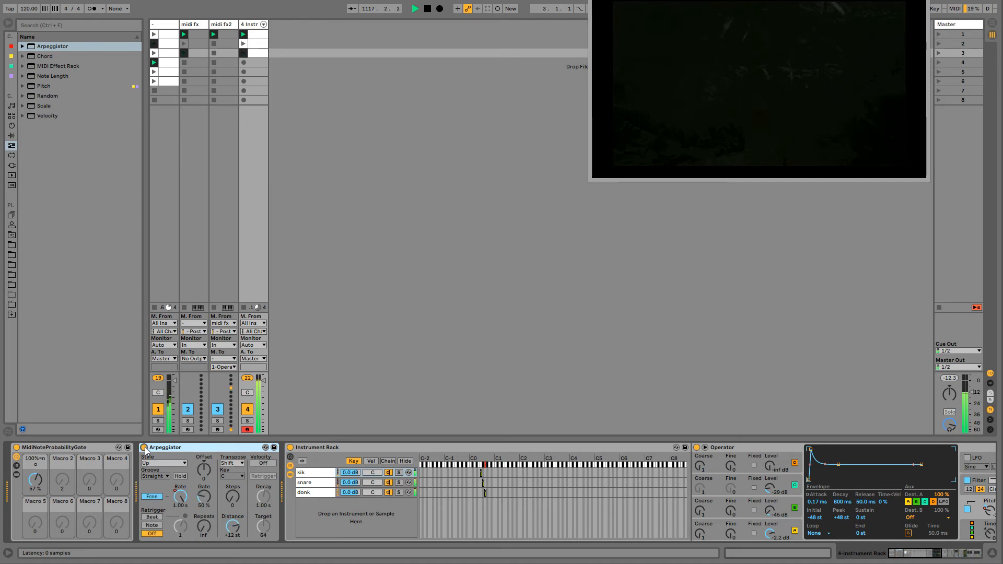
{"action": "left_click", "coordinate": [144, 448]}
{"action": "left_click", "coordinate": [144, 448]}
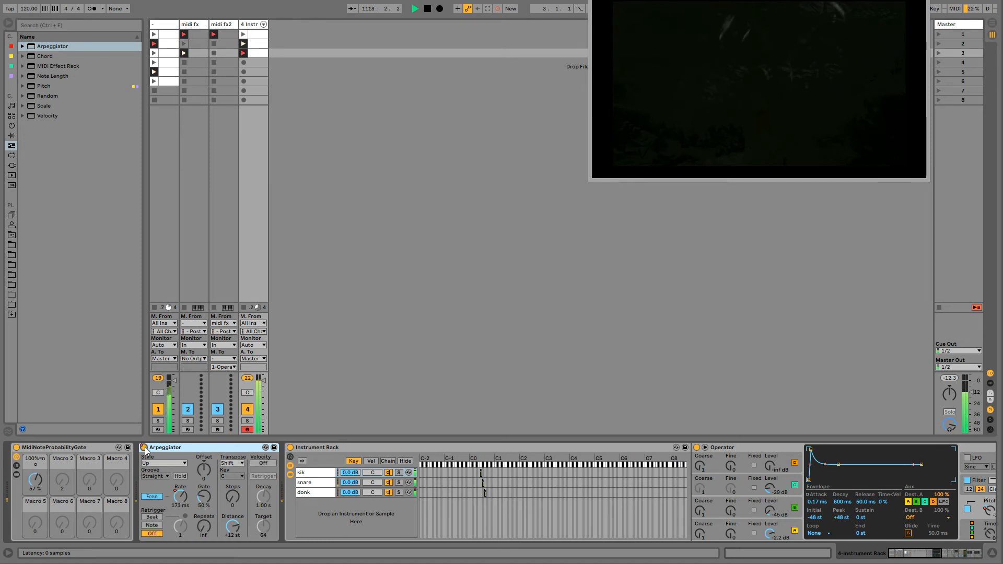
{"action": "left_click", "coordinate": [144, 448]}
{"action": "left_click", "coordinate": [145, 448]}
{"action": "left_click", "coordinate": [145, 448]}
{"action": "left_click", "coordinate": [145, 447]}
{"action": "left_click", "coordinate": [145, 448]}
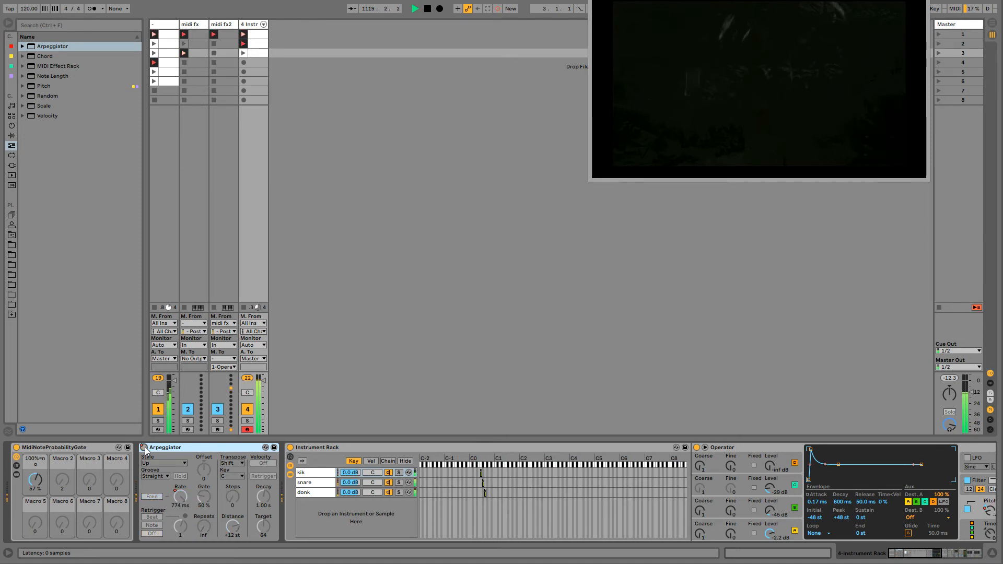
{"action": "left_click", "coordinate": [144, 448]}
{"action": "left_click", "coordinate": [144, 447]}
{"action": "left_click", "coordinate": [144, 448]}
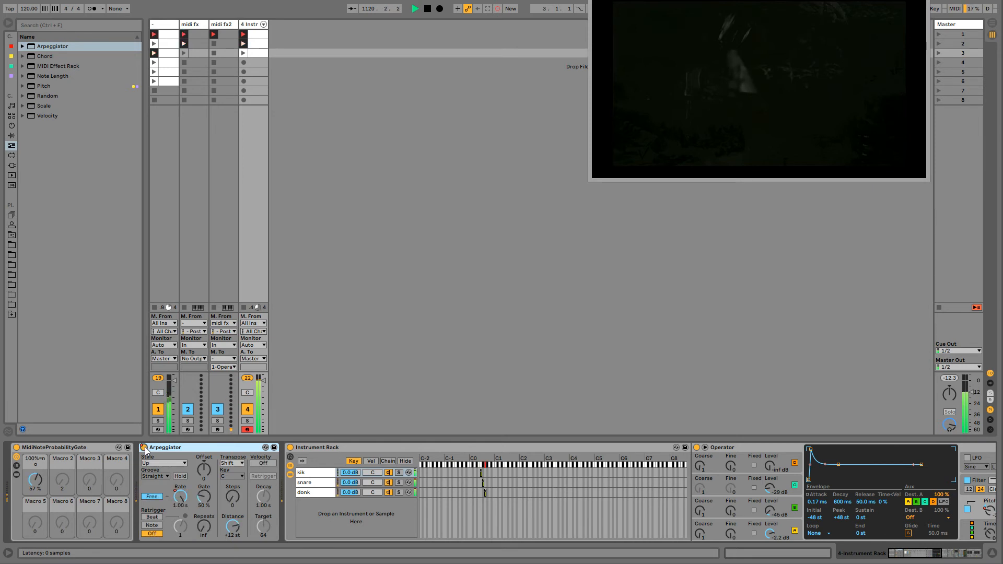
{"action": "left_click", "coordinate": [145, 448]}
{"action": "left_click", "coordinate": [145, 447]}
{"action": "left_click", "coordinate": [145, 447]}
{"action": "left_click", "coordinate": [144, 448]}
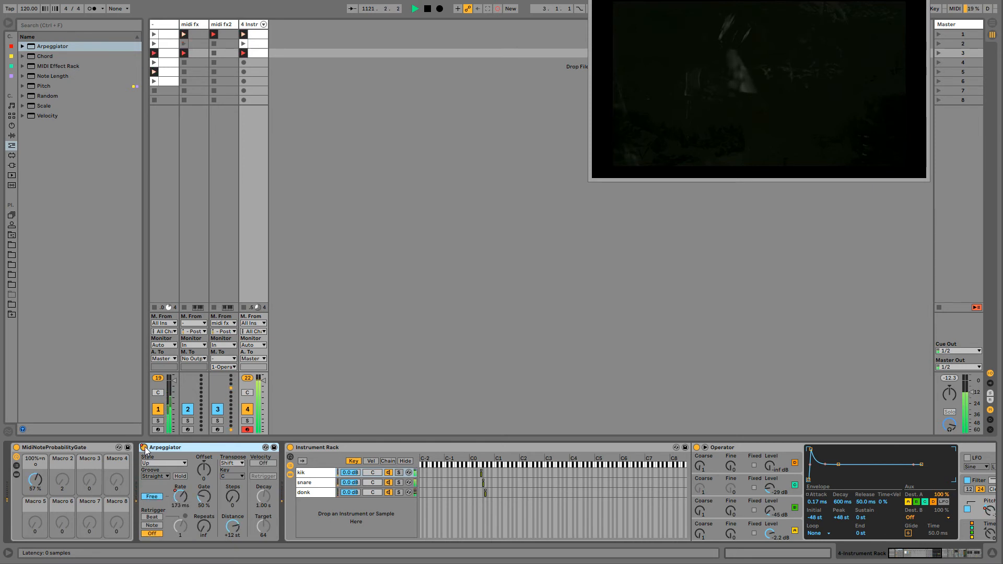
{"action": "left_click", "coordinate": [145, 447]}
{"action": "left_click", "coordinate": [145, 448]}
{"action": "left_click", "coordinate": [145, 448]}
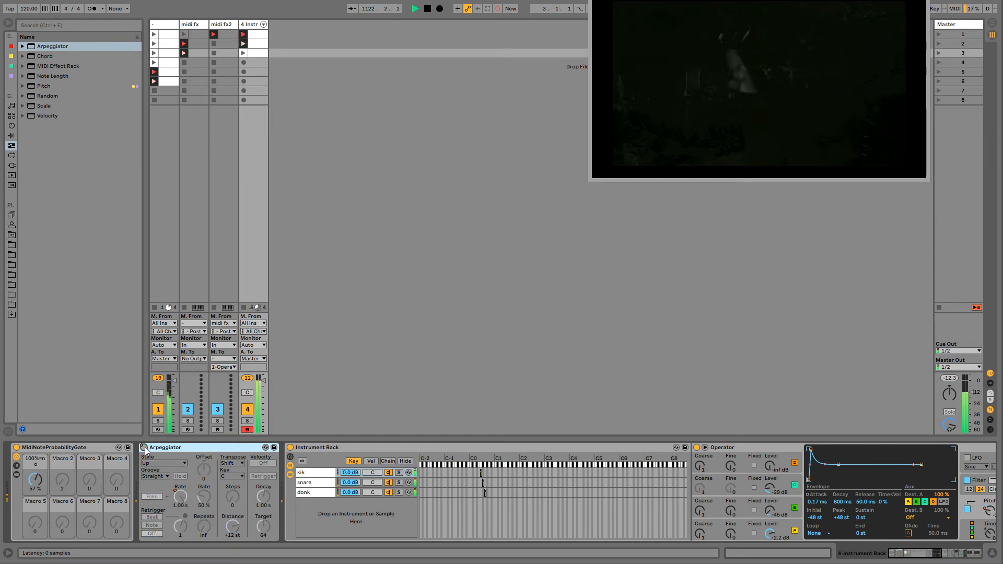
{"action": "left_click", "coordinate": [144, 448]}
{"action": "left_click", "coordinate": [145, 448]}
{"action": "left_click", "coordinate": [145, 447]}
{"action": "left_click", "coordinate": [145, 448]}
{"action": "left_click", "coordinate": [145, 448]}
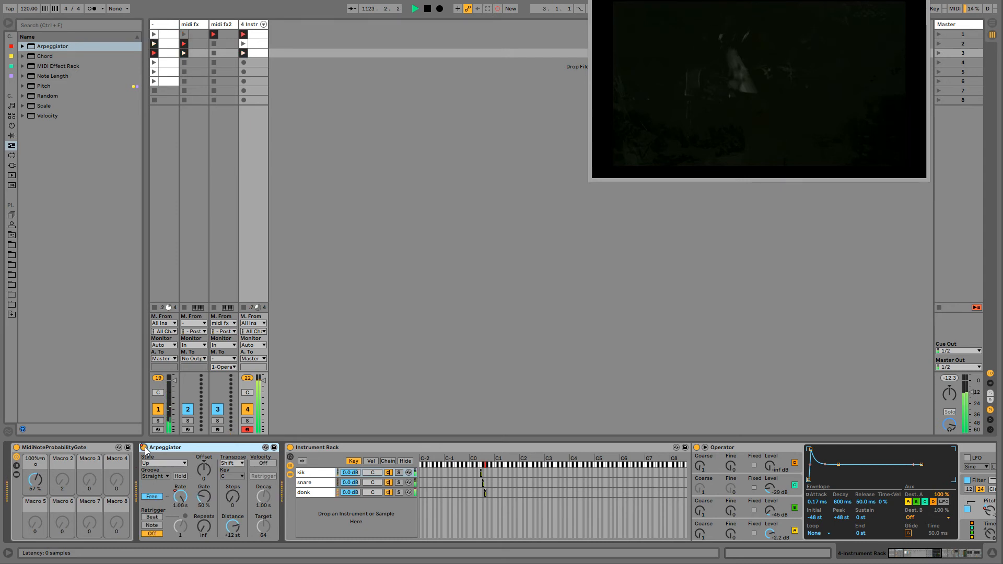
- Vary the Overdrive's drive while overdubbing, recording its automation into track 4's playing clips
{"action": "left_click", "coordinate": [951, 556]}
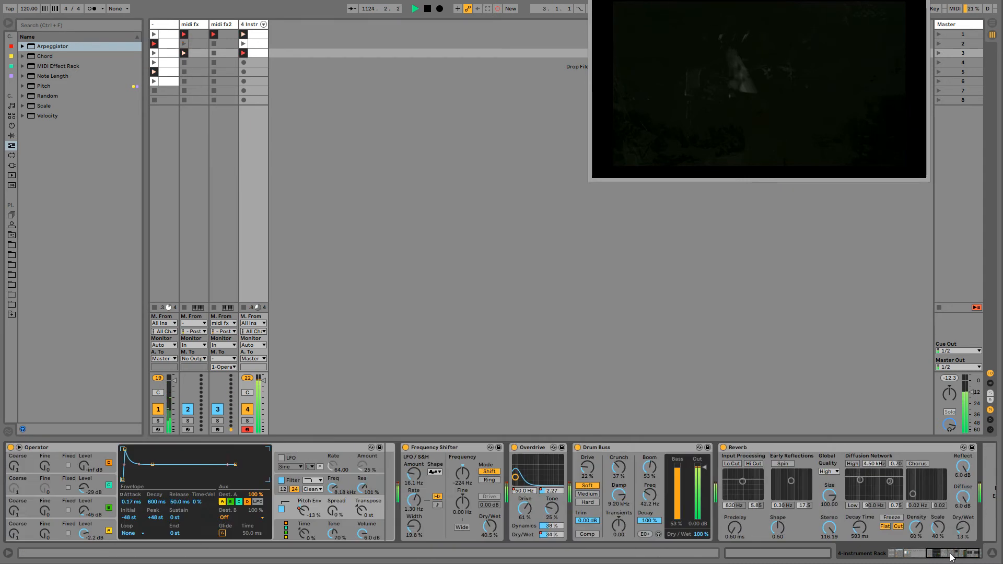
{"action": "left_click_drag", "start_coordinate": [951, 554], "coordinate": [957, 555]}
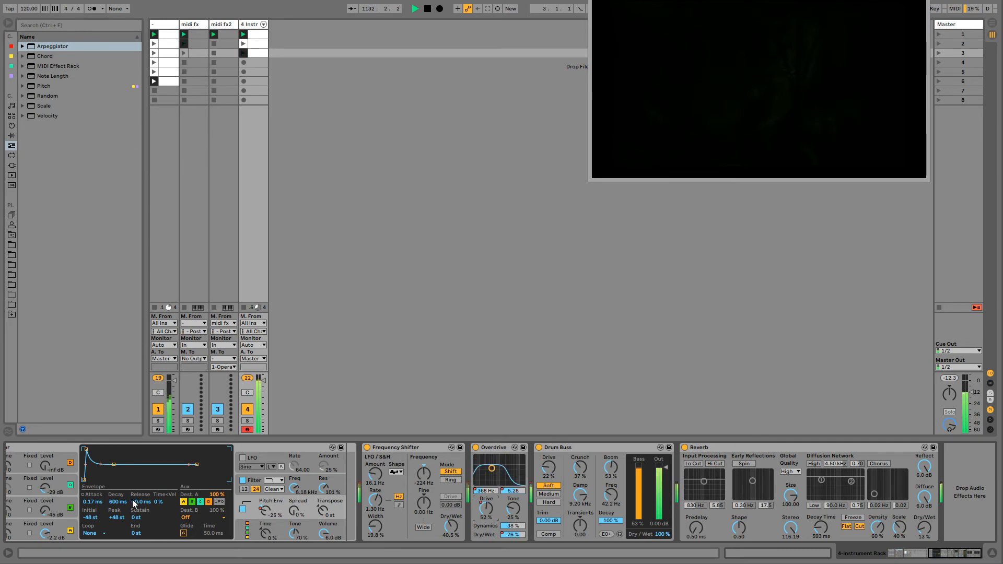
{"action": "left_click", "coordinate": [61, 500]}
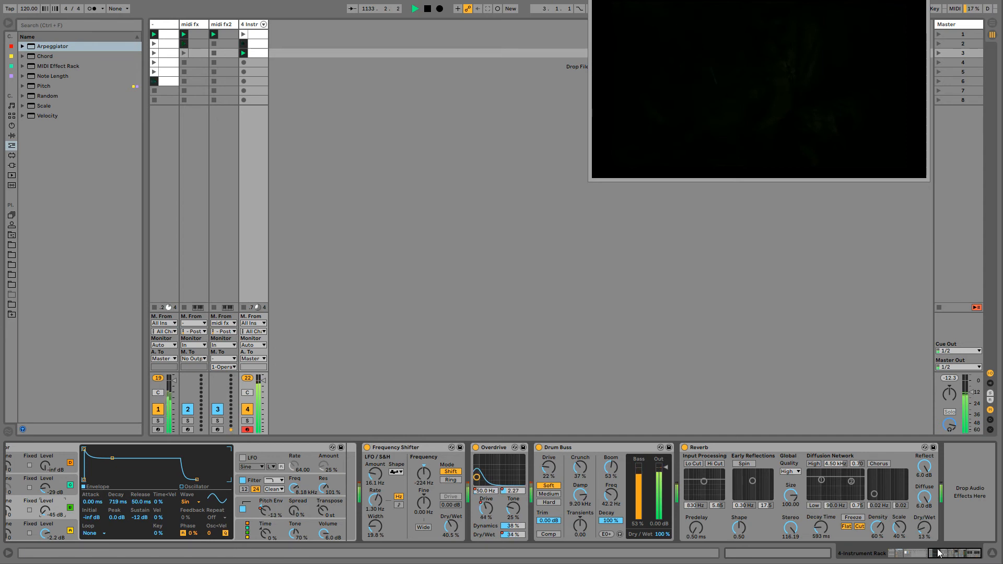
- Shorten the filter envelope decay of the snare chain's Operator to 22.1 ms
{"action": "left_click_drag", "start_coordinate": [941, 553], "coordinate": [914, 554]}
{"action": "left_click", "coordinate": [68, 484]}
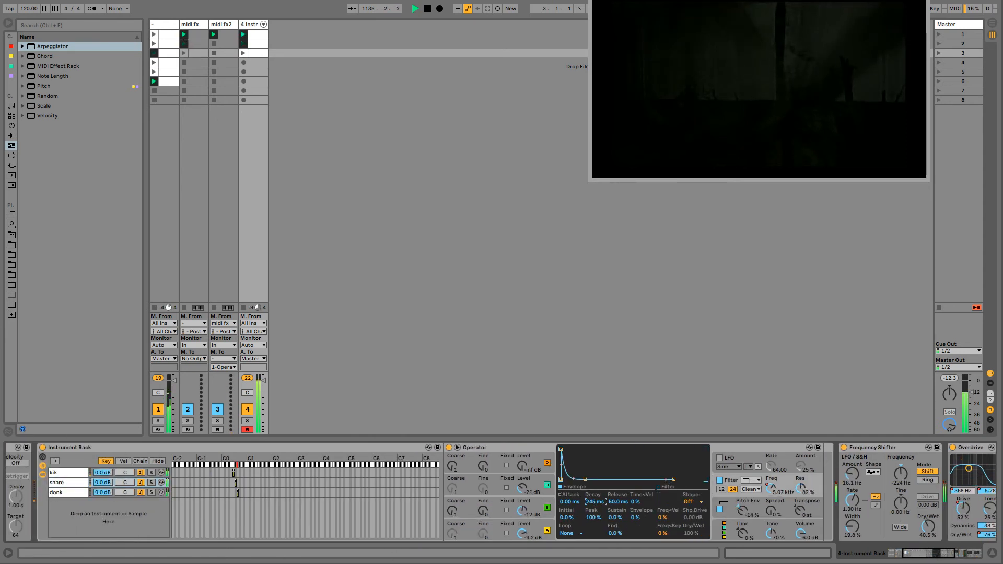
{"action": "left_click_drag", "start_coordinate": [594, 502], "coordinate": [594, 538]}
- Vary the decay of oscillator A's envelope in the snare Operator while overdubbing, recording its automation into track 4's clips
{"action": "left_click", "coordinate": [544, 514]}
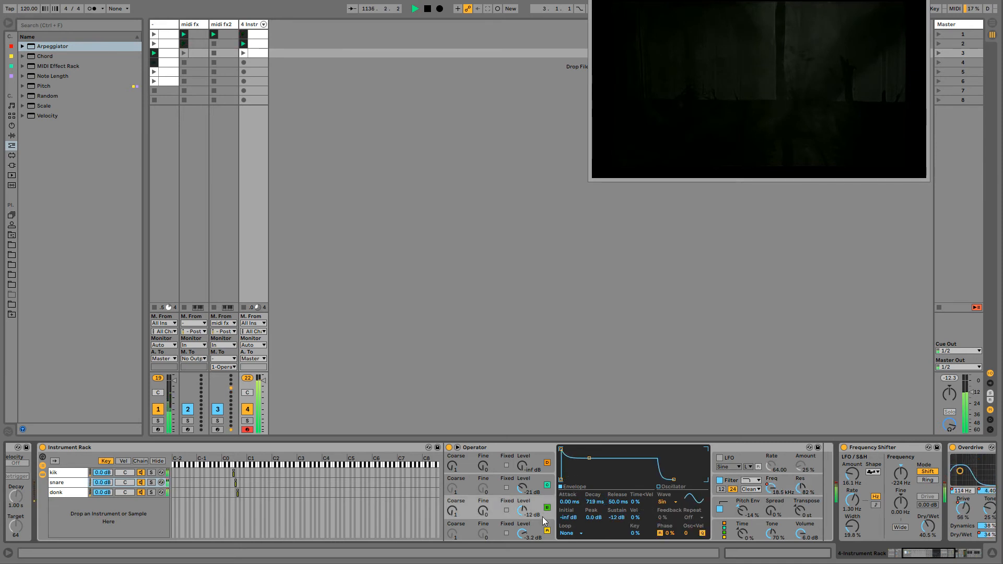
{"action": "left_click", "coordinate": [542, 526]}
{"action": "left_click_drag", "start_coordinate": [597, 503], "coordinate": [596, 522]}
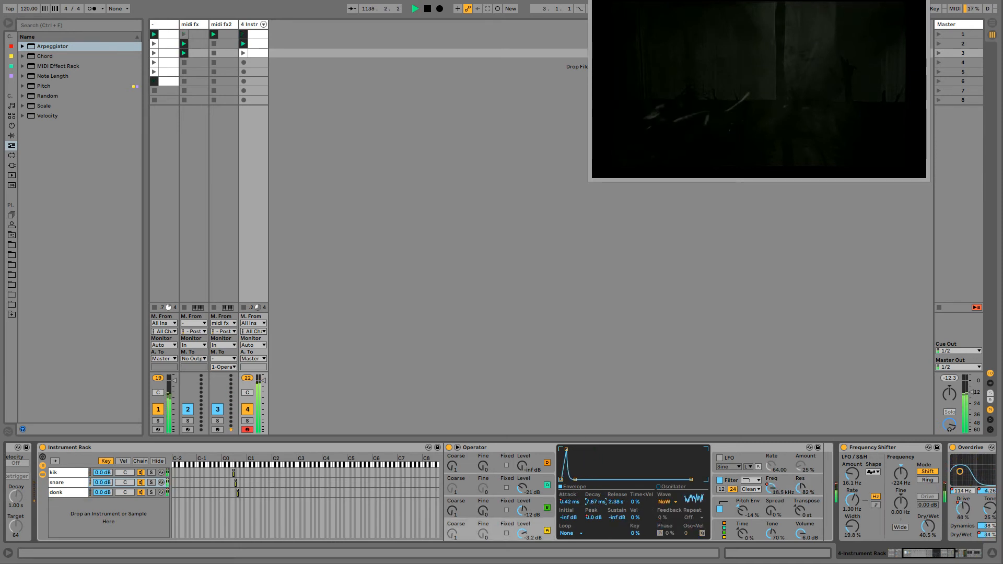
{"action": "left_click_drag", "start_coordinate": [596, 503], "coordinate": [597, 516]}
{"action": "key", "text": "ctrl+shift+F9"}
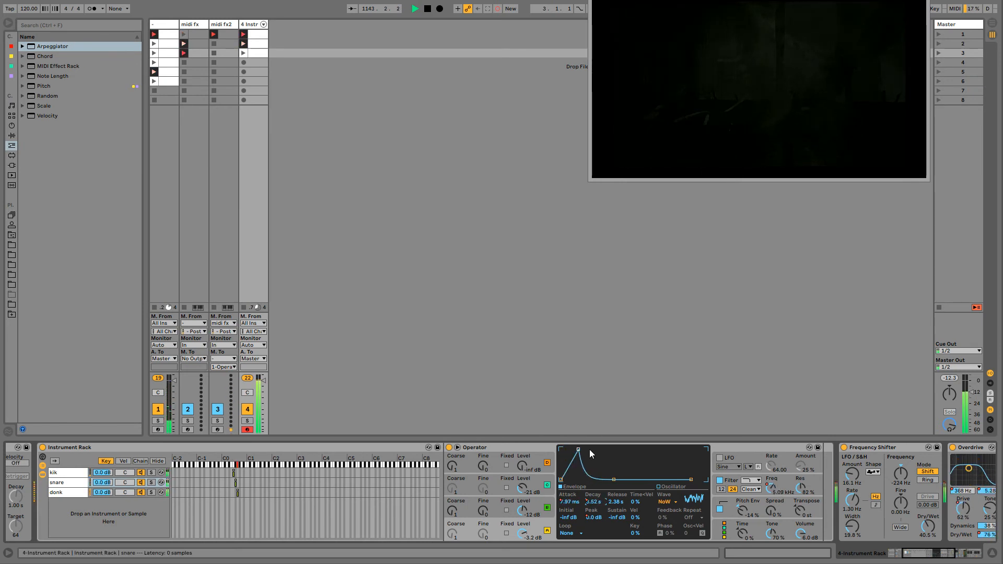
{"action": "key", "text": "ctrl+shift+F9"}
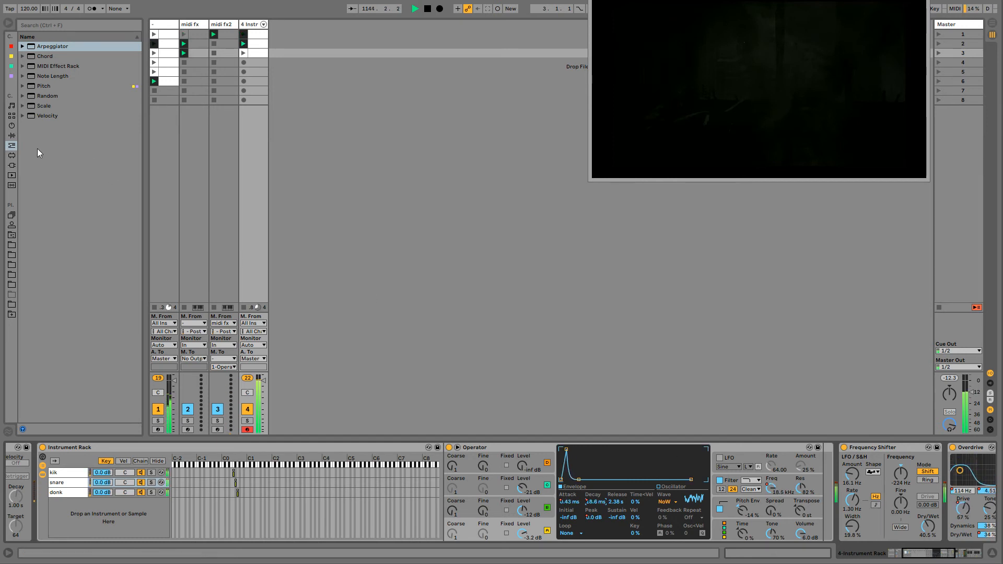
- Insert the Corpus audio effect between track 4's Instrument Rack and Frequency Shifter
{"action": "left_click", "coordinate": [12, 135]}
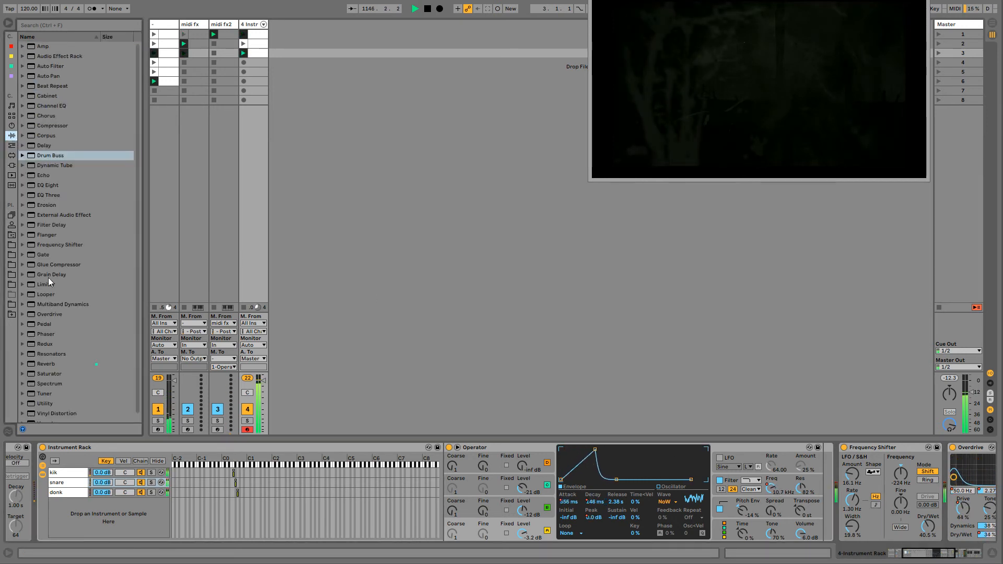
{"action": "left_click", "coordinate": [47, 136]}
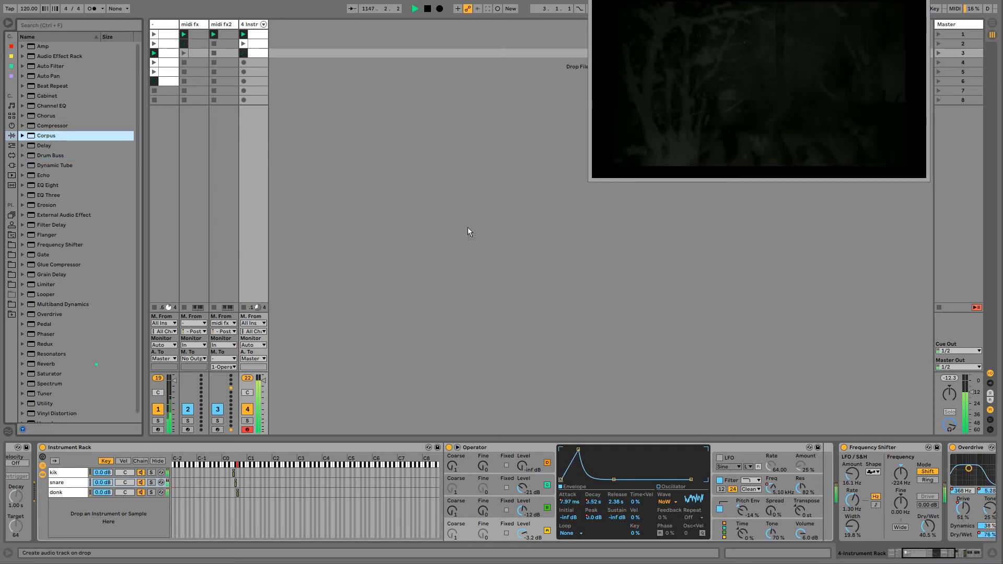
{"action": "key", "text": "Return"}
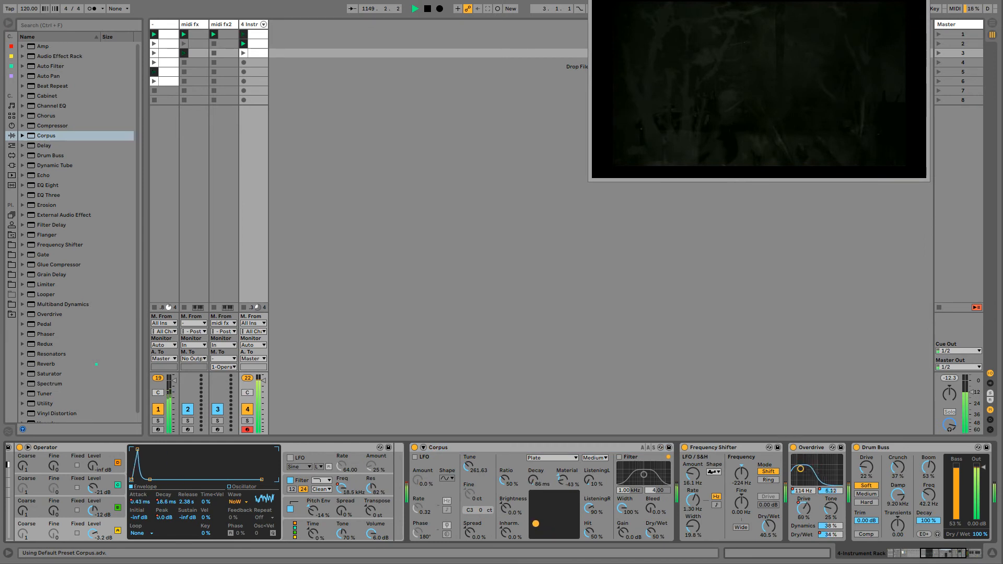
- Set Corpus to tune 1393.08 Hz, decay 4.37 s, material 75% and dry/wet 16%
{"action": "mouse_move", "coordinate": [554, 523]}
{"action": "left_mouse_down"}
{"action": "mouse_move", "coordinate": [537, 534]}
{"action": "mouse_move", "coordinate": [543, 507]}
{"action": "left_mouse_up"}
{"action": "left_click_drag", "start_coordinate": [652, 538], "coordinate": [652, 523]}
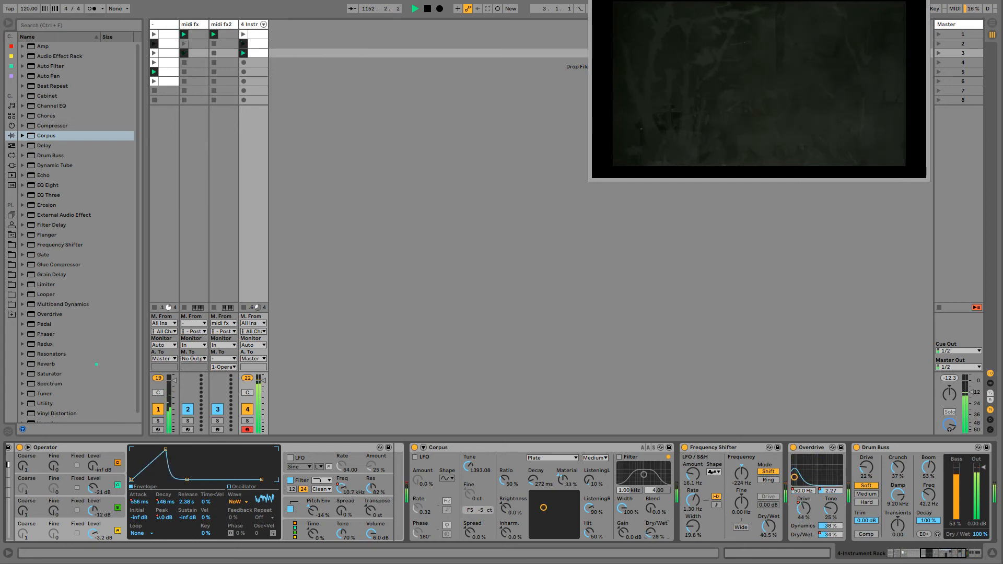
{"action": "mouse_move", "coordinate": [549, 496]}
{"action": "left_mouse_down"}
{"action": "mouse_move", "coordinate": [569, 496]}
{"action": "mouse_move", "coordinate": [560, 502]}
{"action": "left_mouse_up"}
{"action": "left_click_drag", "start_coordinate": [650, 533], "coordinate": [647, 530]}
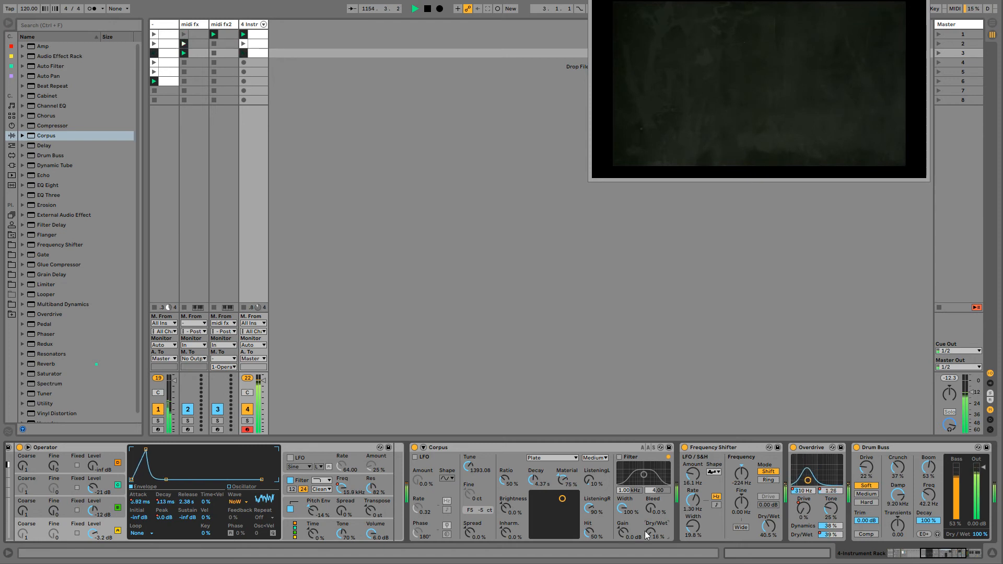
- Enable Corpus's LFO with a random waveform, amount 64%, rate 0.12 Hz and phase 37.1°
{"action": "left_click", "coordinate": [415, 458]}
{"action": "left_click", "coordinate": [447, 478]}
{"action": "left_click", "coordinate": [446, 523]}
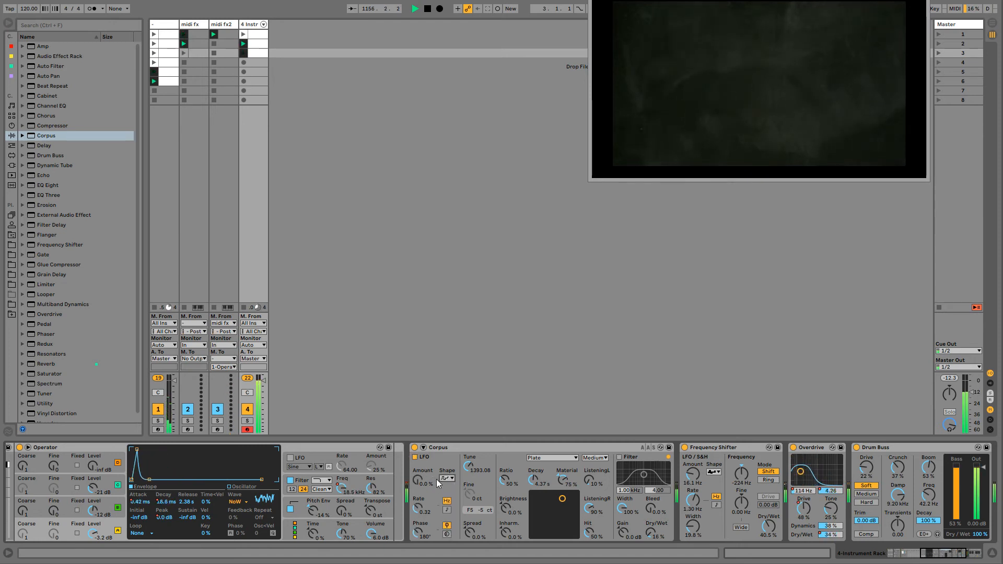
{"action": "left_click_drag", "start_coordinate": [418, 481], "coordinate": [417, 444]}
{"action": "left_click_drag", "start_coordinate": [418, 508], "coordinate": [417, 559]}
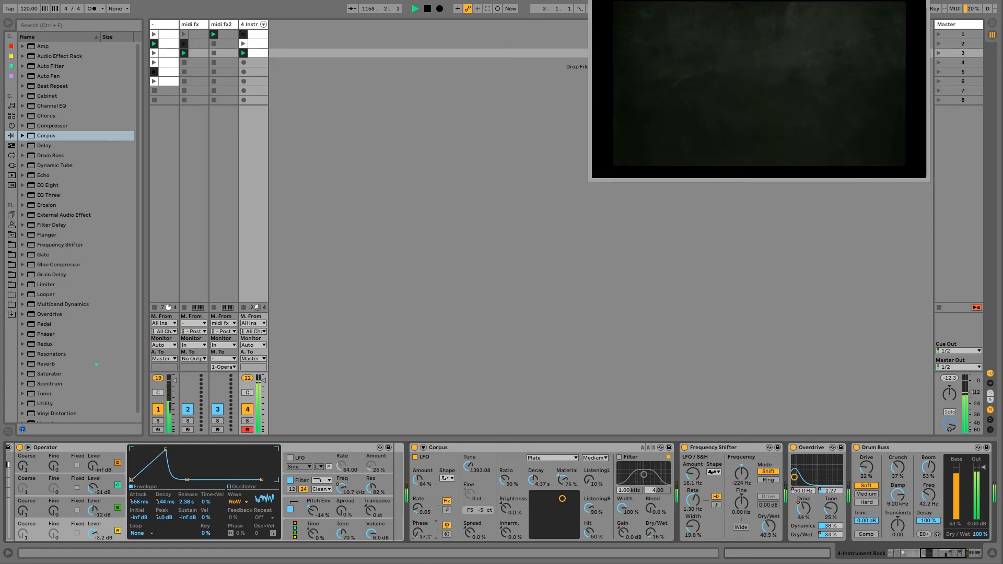
{"action": "left_click_drag", "start_coordinate": [417, 509], "coordinate": [418, 500]}
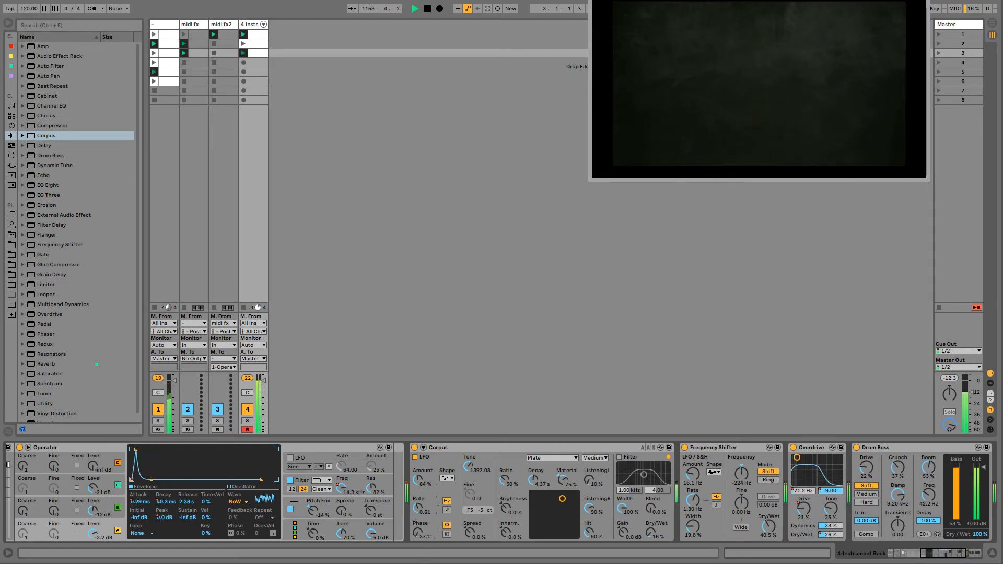
- Set Corpus's quality to Basic and enable its filter at 287 Hz with a bandwidth of 4.36
{"action": "left_click", "coordinate": [592, 458]}
{"action": "left_click", "coordinate": [593, 467]}
{"action": "left_click", "coordinate": [619, 457]}
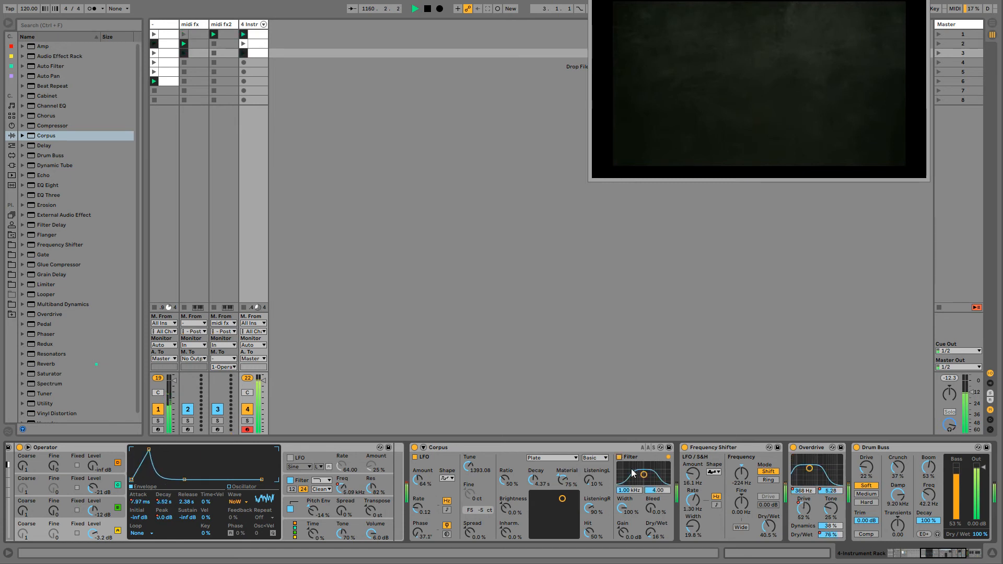
{"action": "mouse_move", "coordinate": [633, 473]}
{"action": "left_mouse_down"}
{"action": "mouse_move", "coordinate": [654, 474]}
{"action": "mouse_move", "coordinate": [633, 474]}
{"action": "left_mouse_up"}
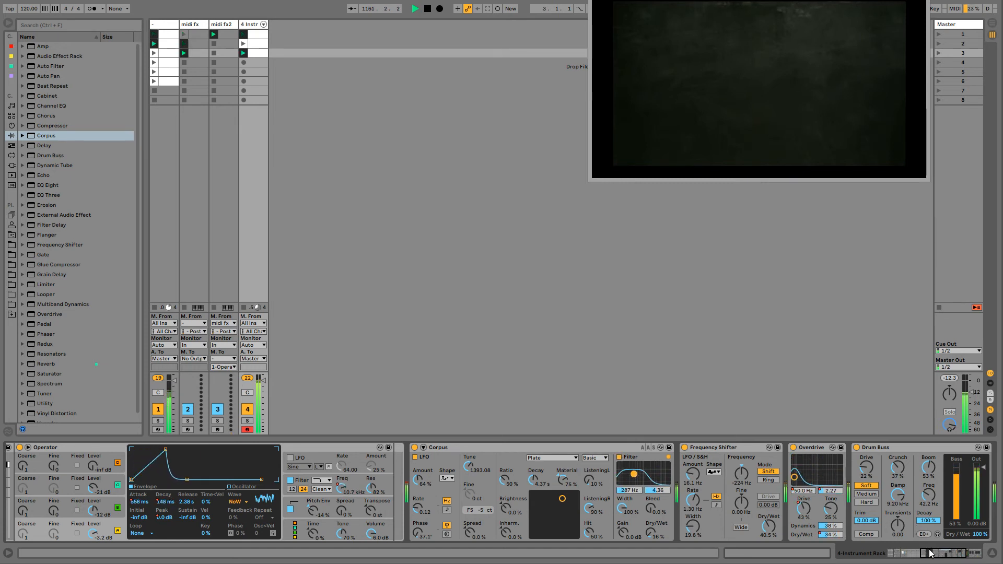
- Set Drum Buss's boom frequency to 44.8 Hz, boom decay to 51% and crunch to 26%
{"action": "left_click_drag", "start_coordinate": [930, 552], "coordinate": [938, 553]}
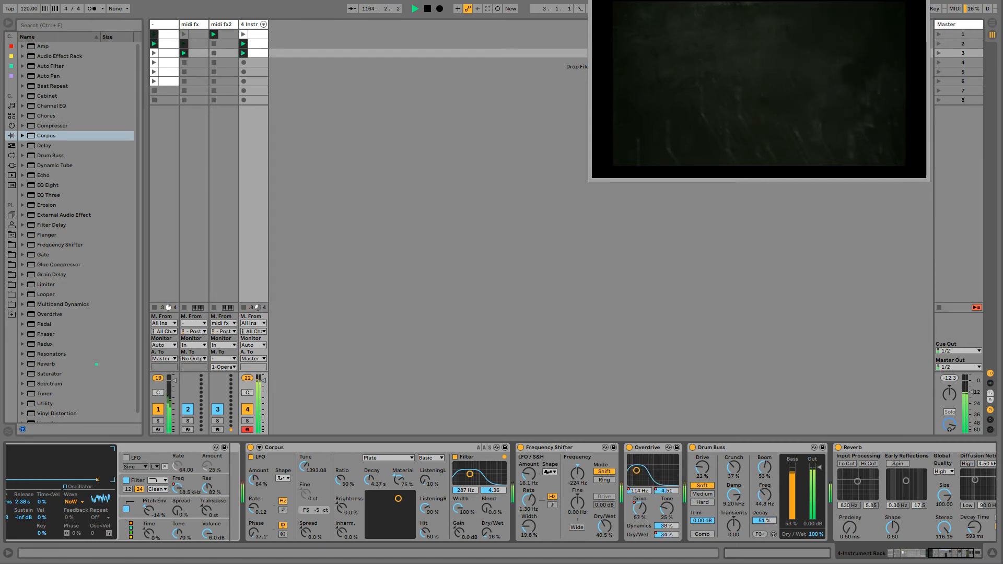
{"action": "left_click_drag", "start_coordinate": [723, 467], "coordinate": [722, 477]}
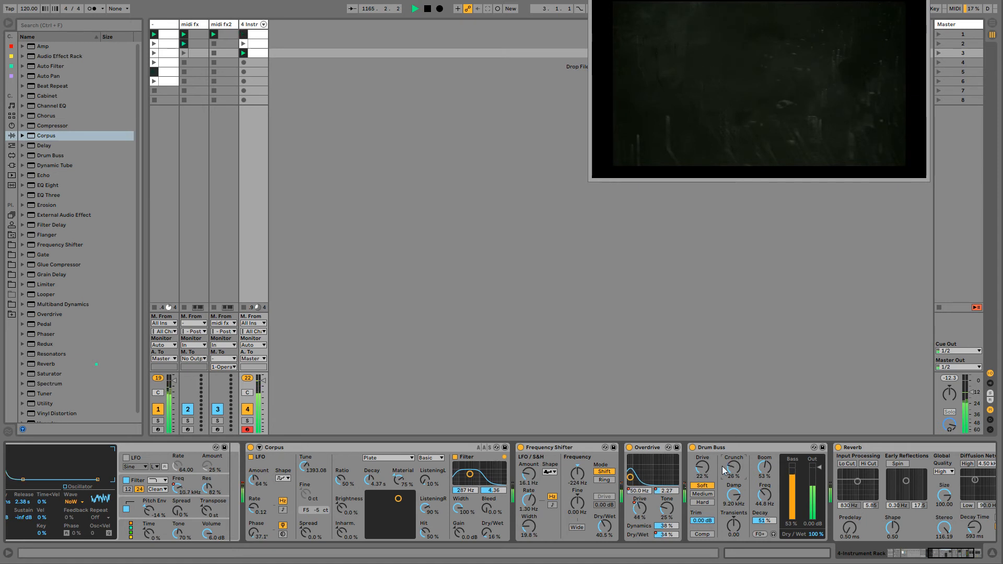
- Turn off track 4's Overdrive and set the Frequency Shifter's dry/wet to 18.3%
{"action": "double_click", "coordinate": [635, 447]}
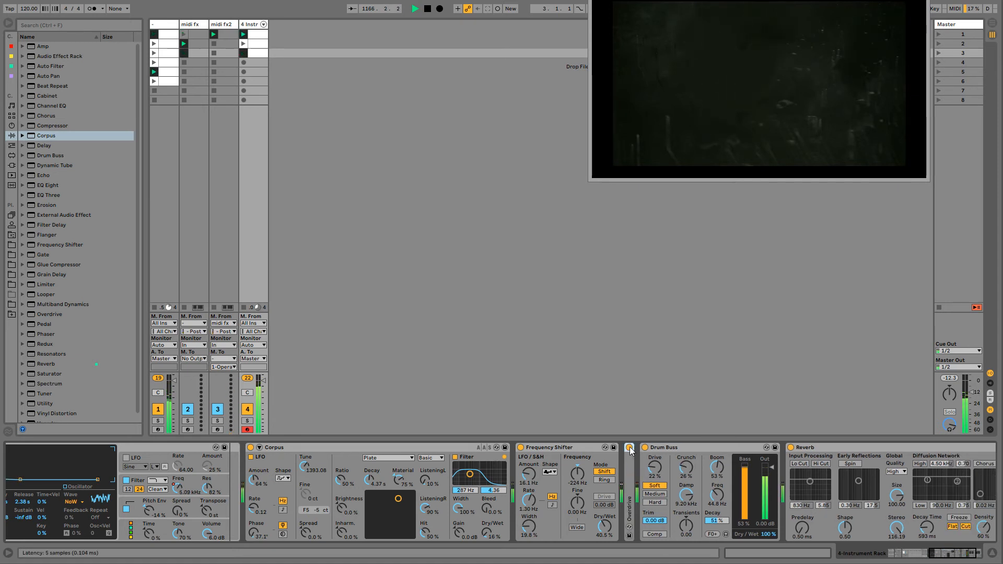
{"action": "left_click", "coordinate": [630, 448]}
{"action": "left_click_drag", "start_coordinate": [605, 526], "coordinate": [604, 539]}
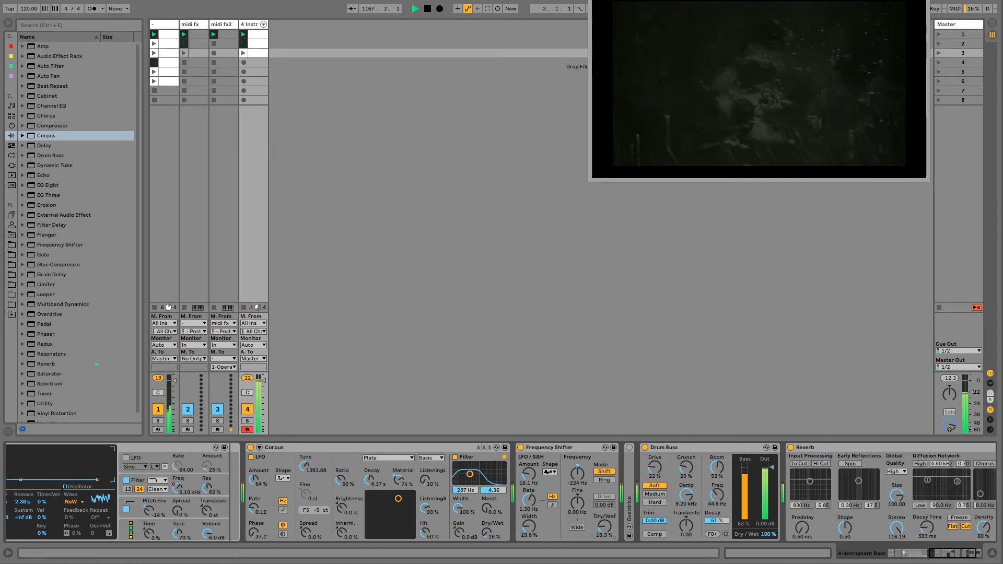
{"action": "double_click", "coordinate": [629, 502]}
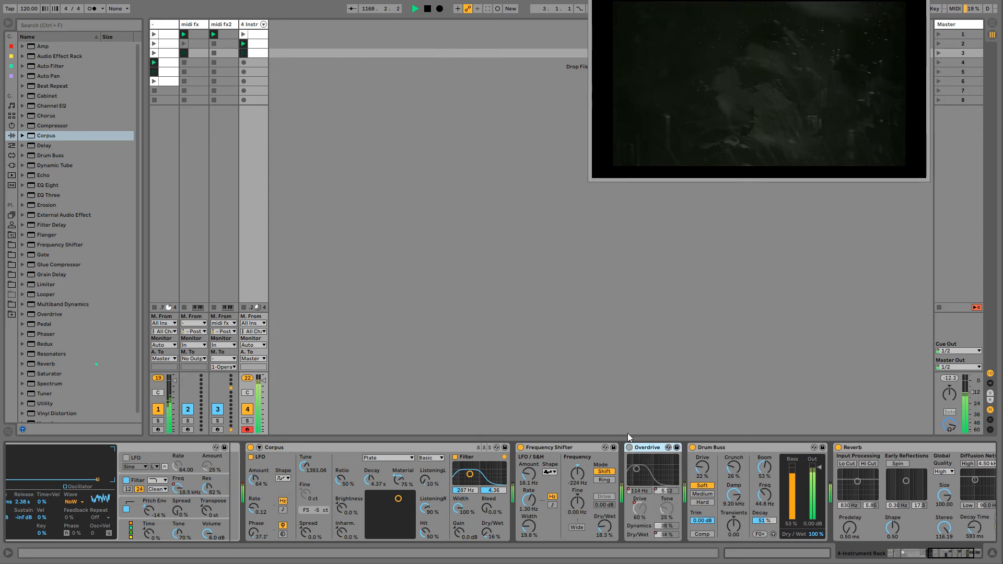
- Change the snare Operator's filter type to notch and set its resonance to 57%
{"action": "left_click_drag", "start_coordinate": [950, 554], "coordinate": [930, 554]}
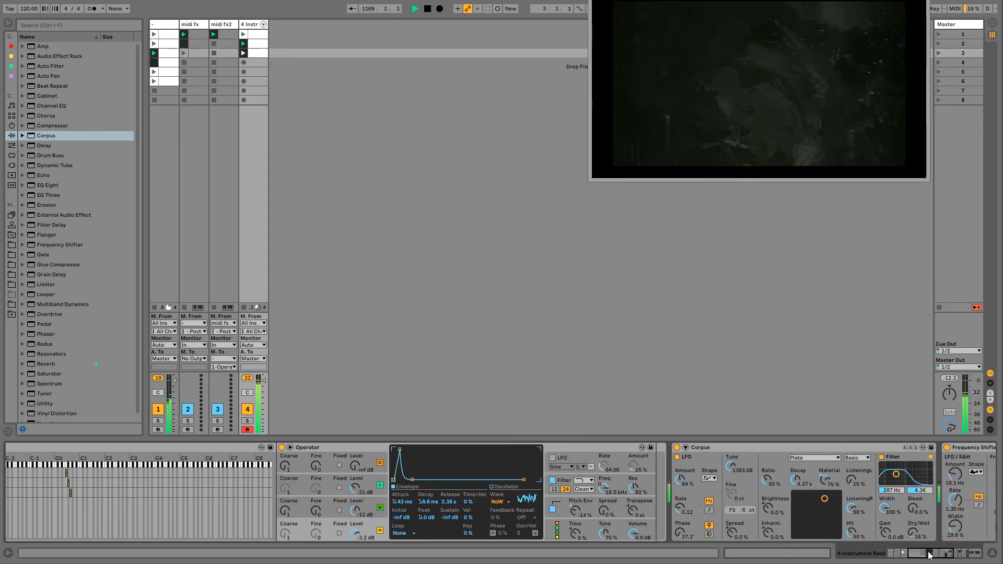
{"action": "left_click", "coordinate": [606, 488]}
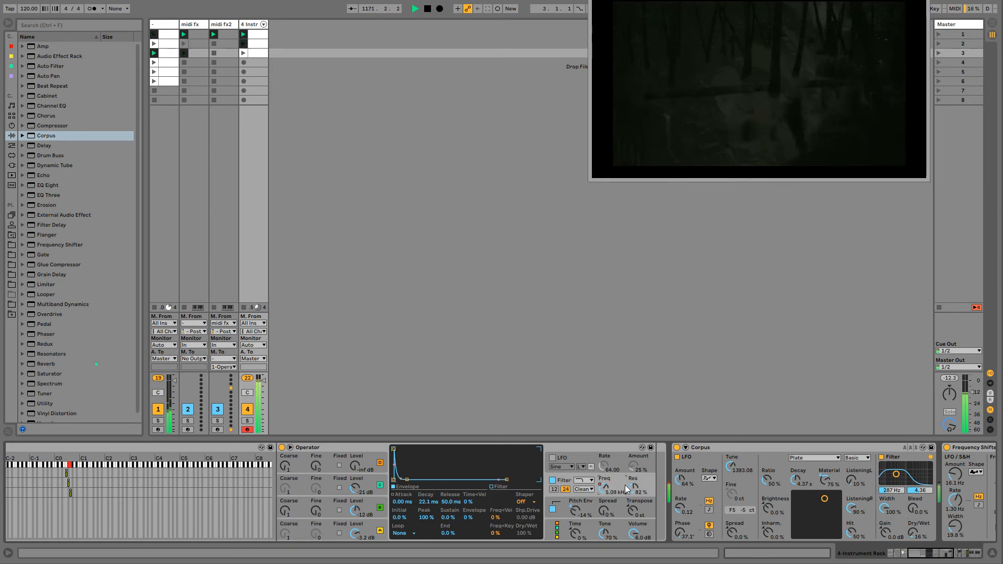
{"action": "left_click", "coordinate": [584, 480]}
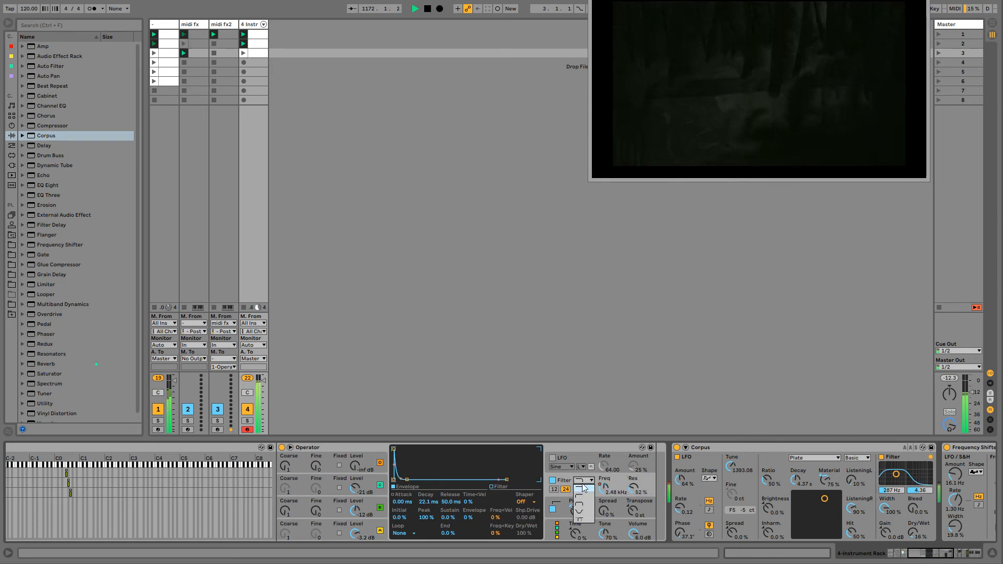
{"action": "left_click", "coordinate": [584, 514]}
{"action": "left_click_drag", "start_coordinate": [632, 488], "coordinate": [632, 485]}
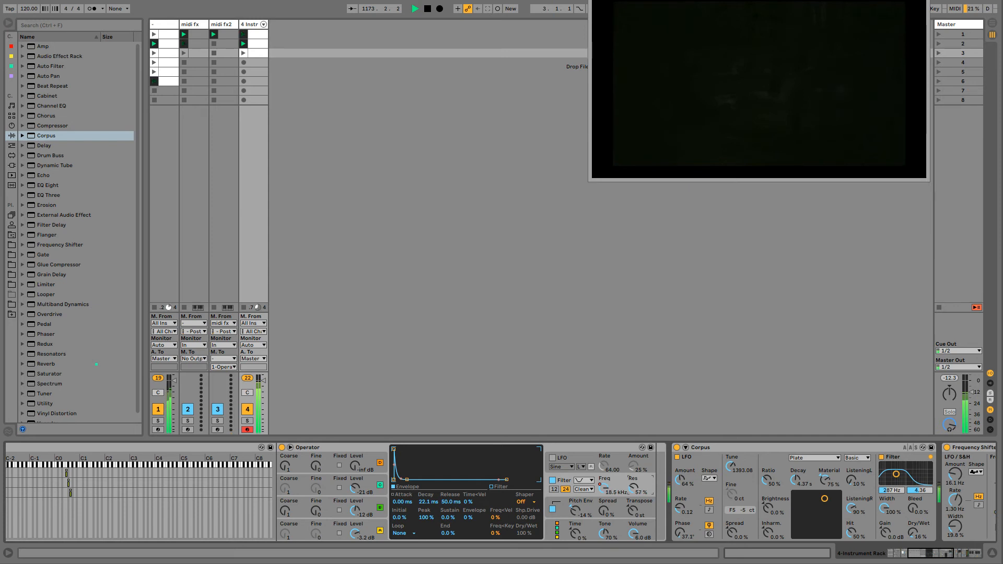
- Insert an Auto Pan after the snare Operator with 100% amount, 0° phase and a saw waveform, and automate its rate
{"action": "left_click_drag", "start_coordinate": [26, 79], "coordinate": [244, 27]}
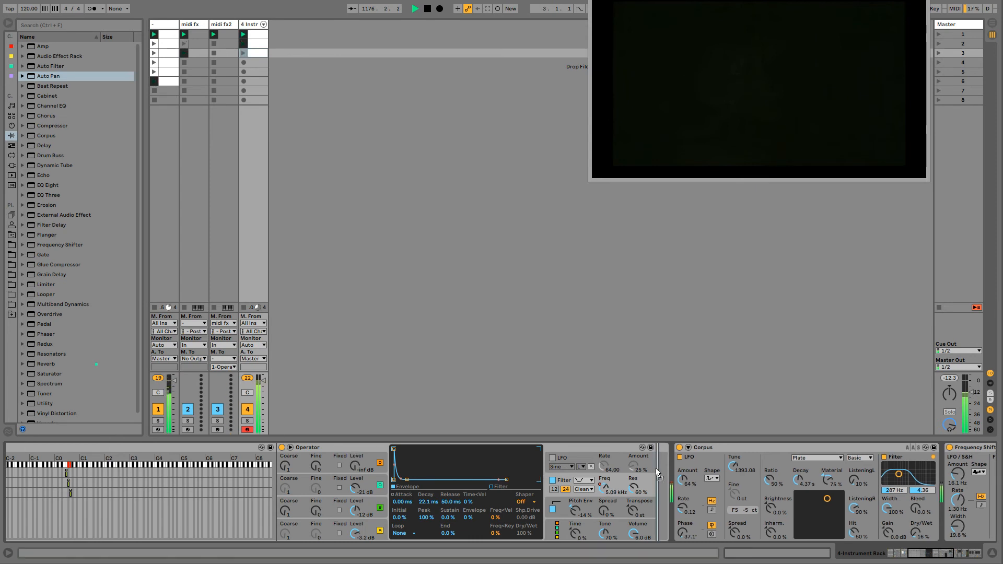
{"action": "left_click_drag", "start_coordinate": [657, 472], "coordinate": [668, 444]}
{"action": "left_click", "coordinate": [752, 523]}
{"action": "left_click_drag", "start_coordinate": [694, 503], "coordinate": [694, 465]}
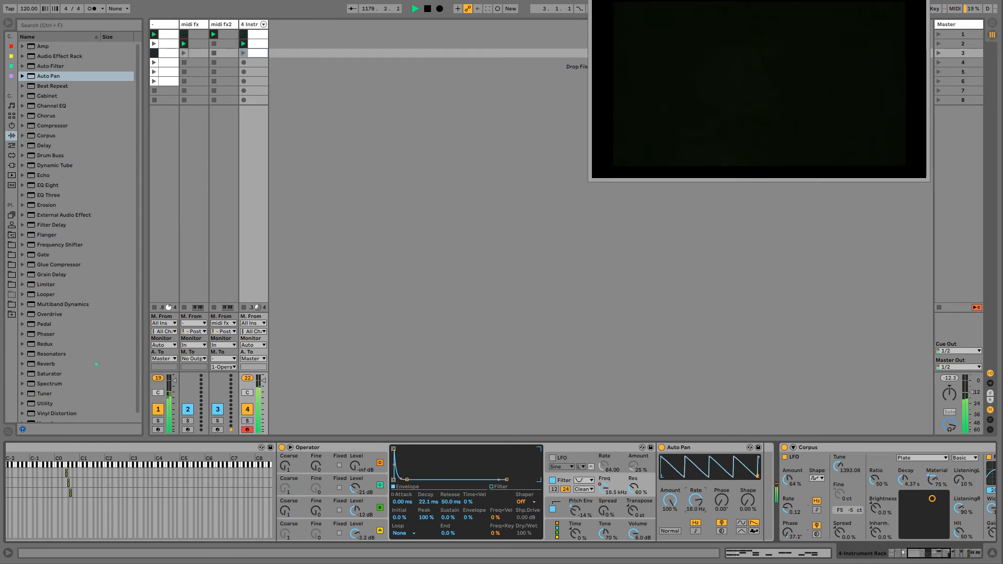
{"action": "mouse_move", "coordinate": [924, 553]}
{"action": "left_mouse_down"}
{"action": "mouse_move", "coordinate": [913, 553]}
{"action": "mouse_move", "coordinate": [928, 553]}
{"action": "left_mouse_up"}
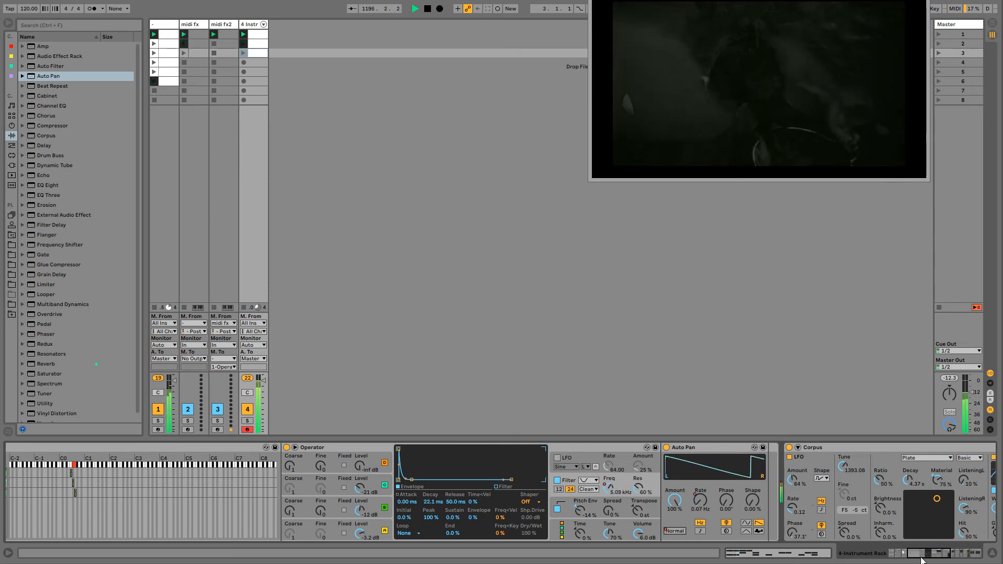
- Set the snare Operator's oscillator C level to -inf dB
{"action": "left_click_drag", "start_coordinate": [921, 557], "coordinate": [434, 486]}
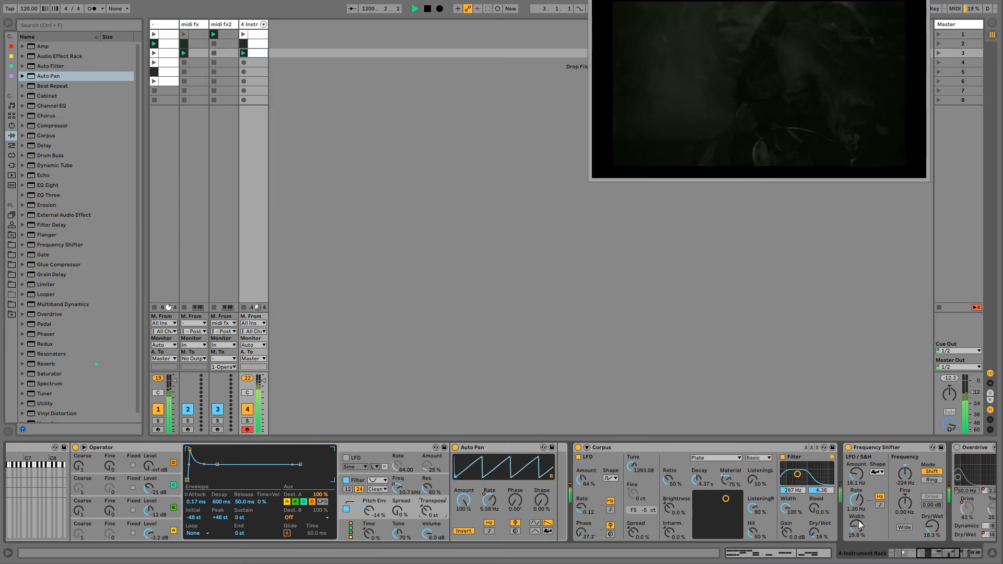
{"action": "scroll", "coordinate": [405, 461], "scroll_direction": "up", "scroll_amount": 5}
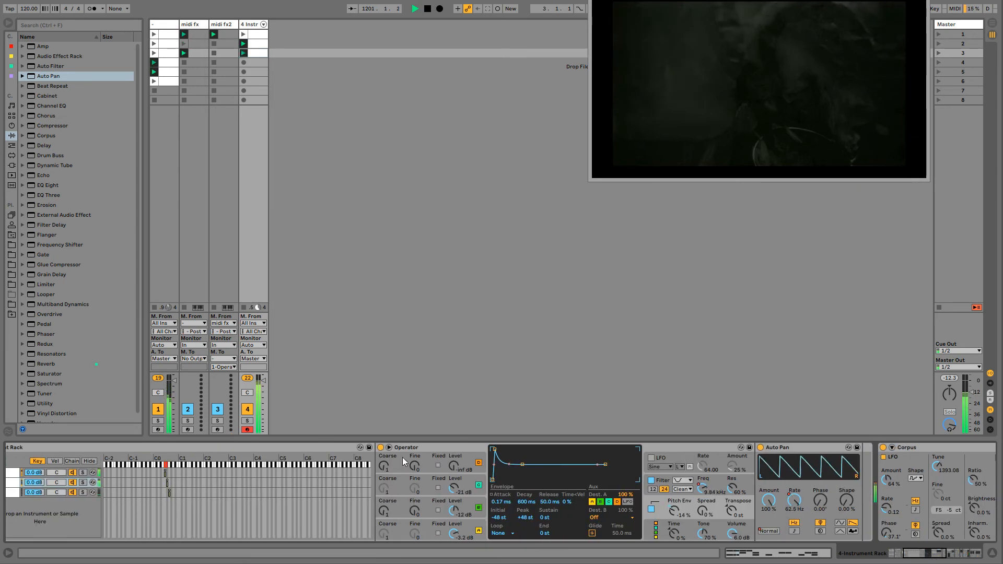
{"action": "double_click", "coordinate": [456, 489]}
{"action": "left_click", "coordinate": [463, 505]}
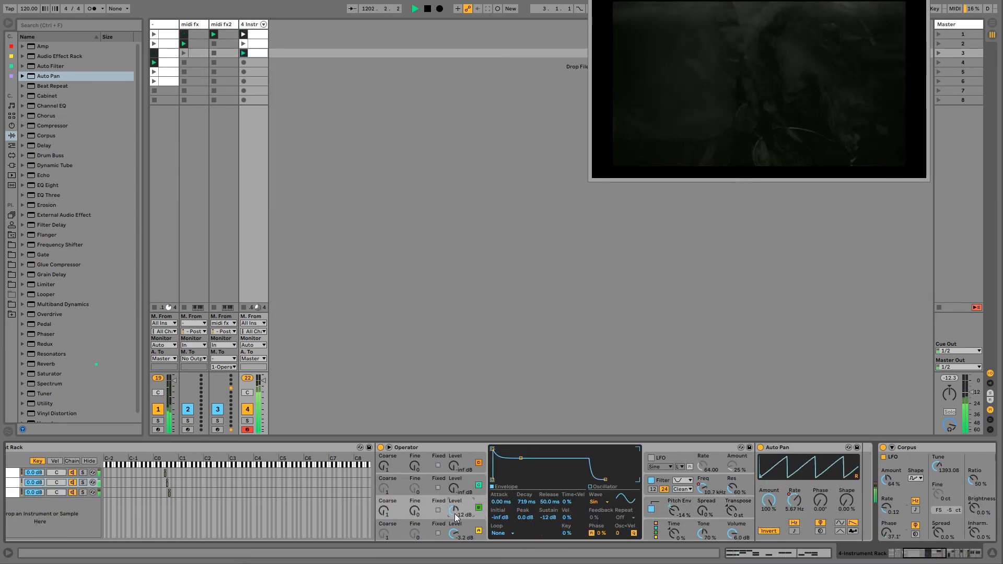
- Change the wave of the snare Operator's oscillator A to Sine
{"action": "left_click", "coordinate": [467, 533]}
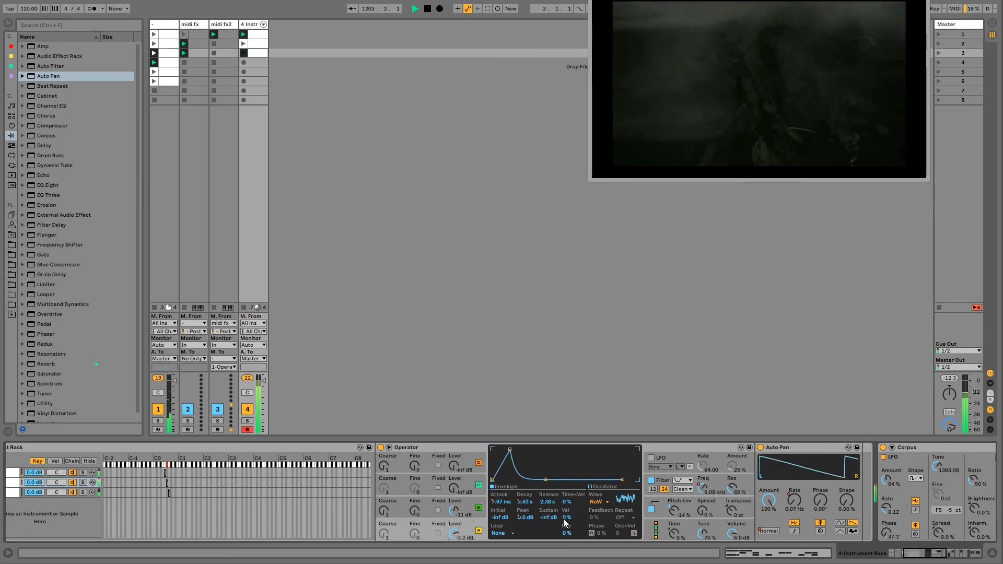
{"action": "left_click", "coordinate": [598, 510]}
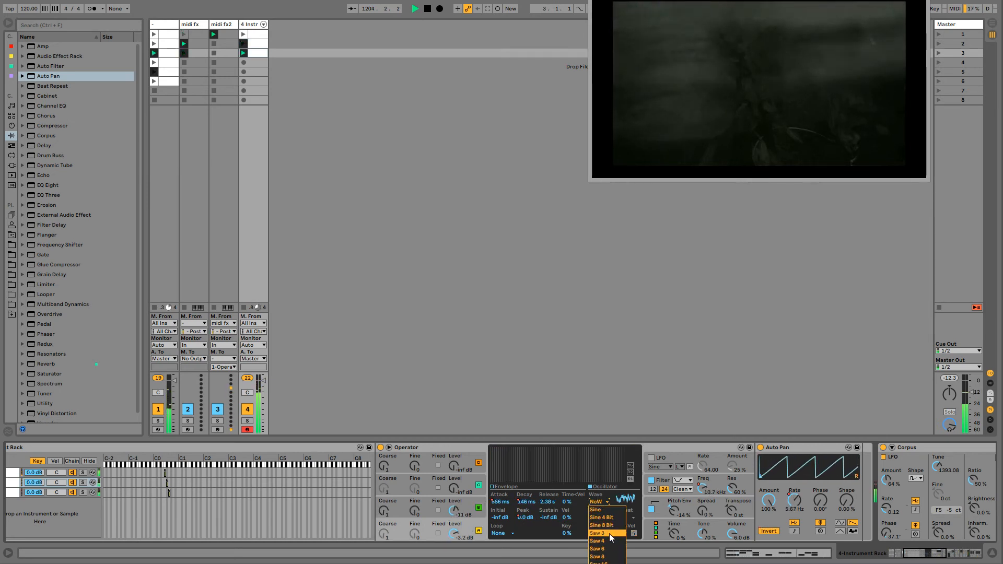
{"action": "left_click", "coordinate": [600, 507]}
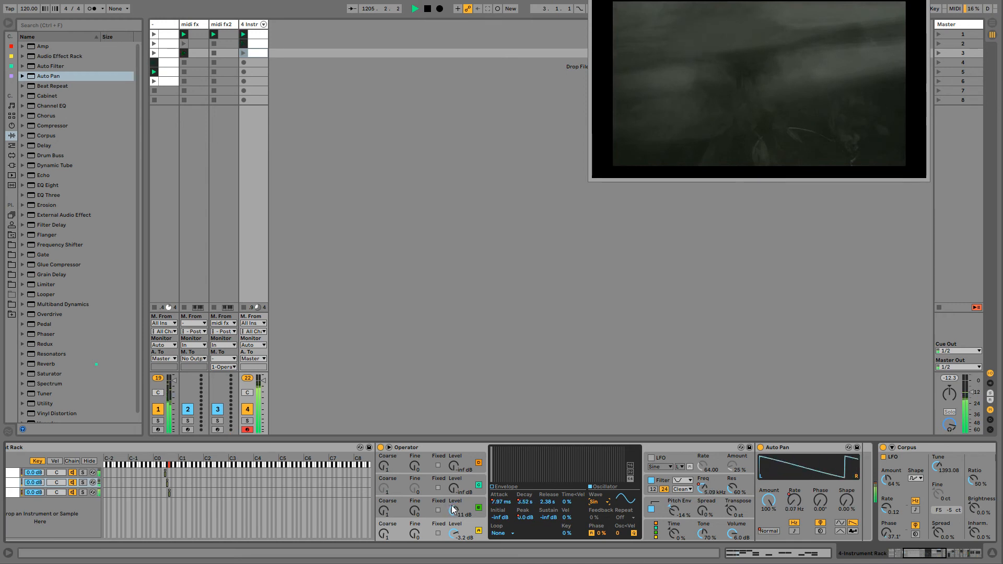
- Set oscillator B's level to -3.5 dB and automate the snare Operator's transpose between -12 st and +20 st
{"action": "left_click_drag", "start_coordinate": [453, 511], "coordinate": [454, 496]}
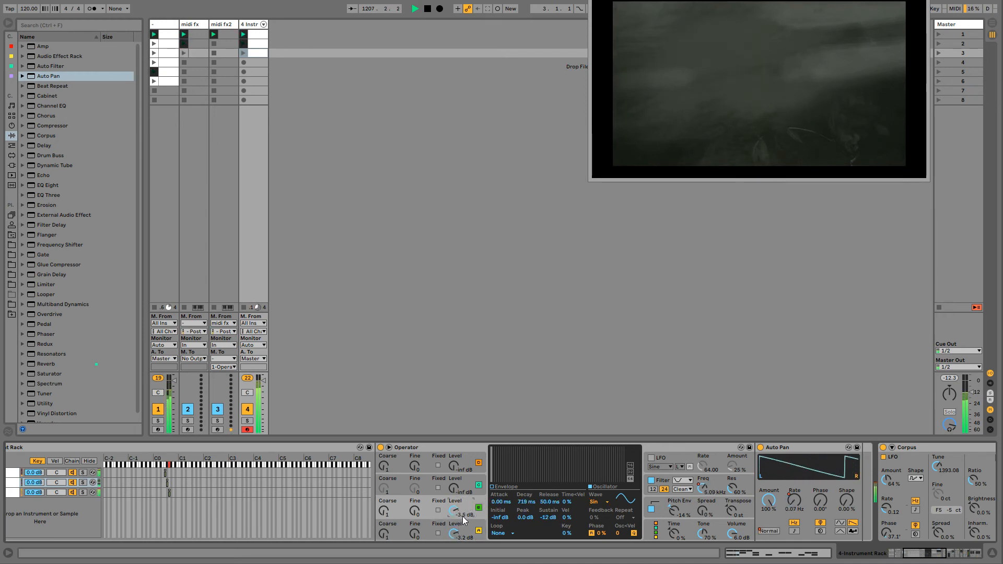
{"action": "left_click", "coordinate": [463, 522]}
{"action": "mouse_move", "coordinate": [732, 510]}
{"action": "left_mouse_down"}
{"action": "mouse_move", "coordinate": [732, 465]}
{"action": "mouse_move", "coordinate": [731, 496]}
{"action": "left_mouse_up"}
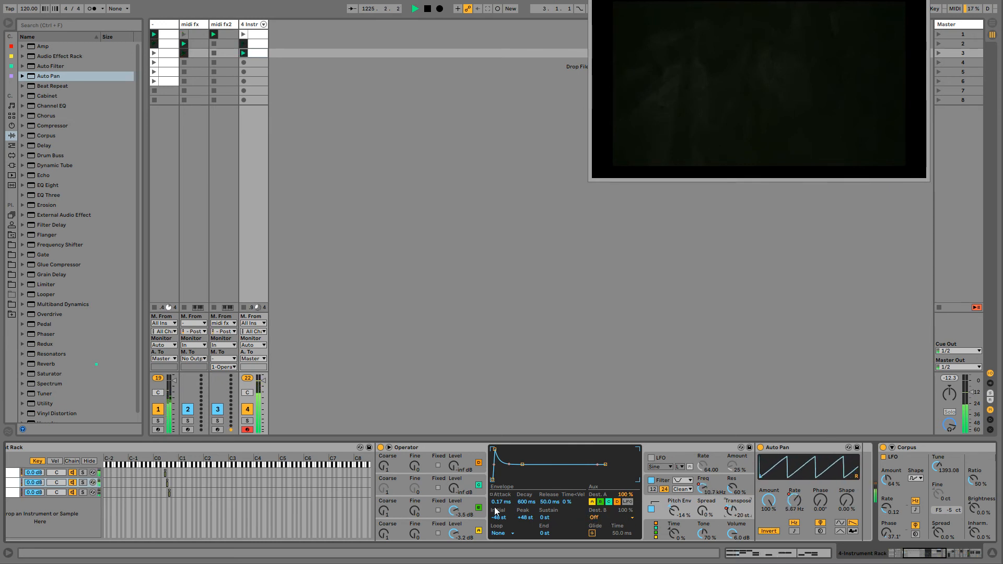
- Show oscillator A's settings again and reapply Sine as its wave
{"action": "left_click", "coordinate": [472, 524]}
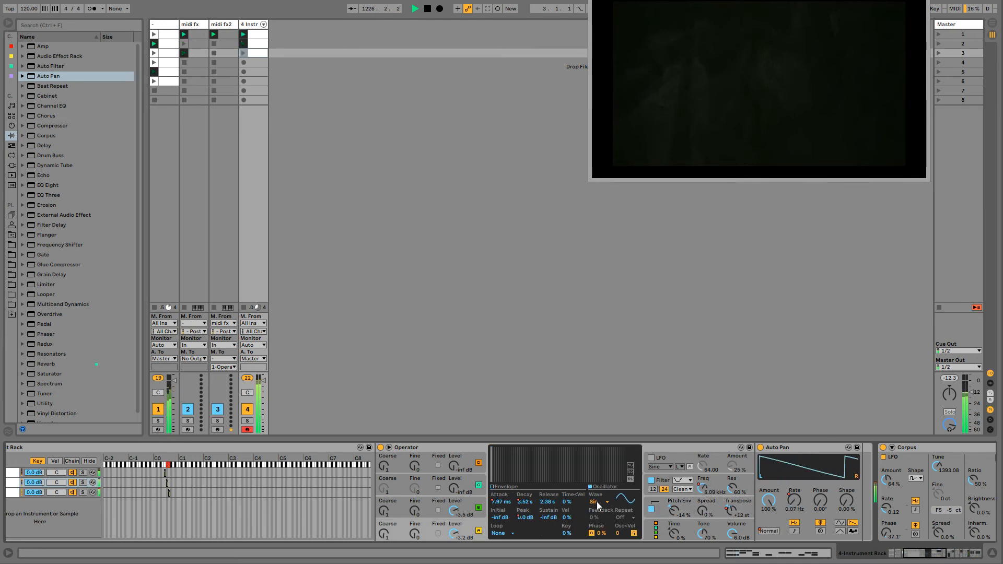
{"action": "left_click", "coordinate": [596, 502]}
{"action": "left_click", "coordinate": [600, 511]}
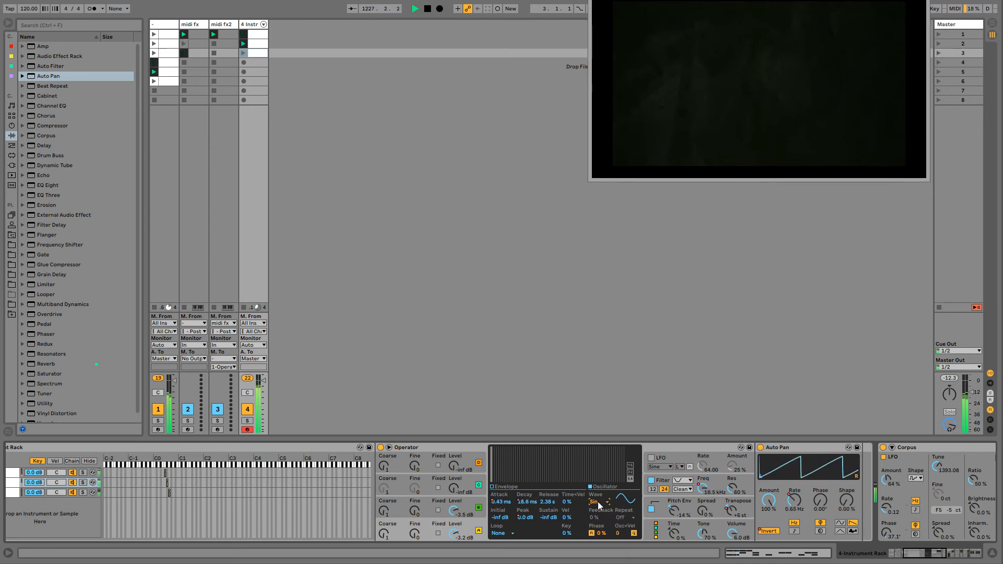
{"action": "right_click", "coordinate": [600, 504]}
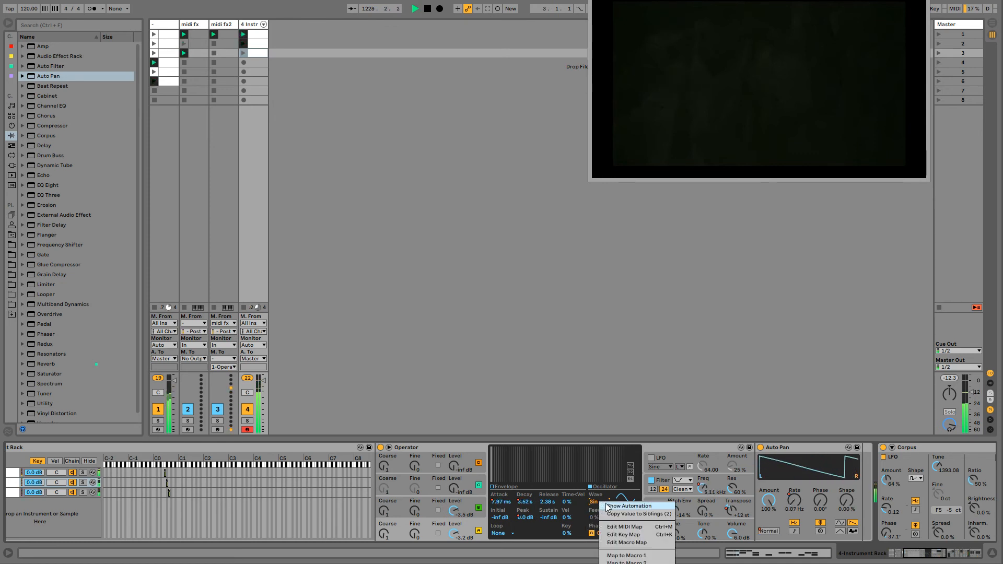
{"action": "left_click", "coordinate": [596, 503]}
{"action": "left_click", "coordinate": [595, 502]}
{"action": "left_click", "coordinate": [595, 503]}
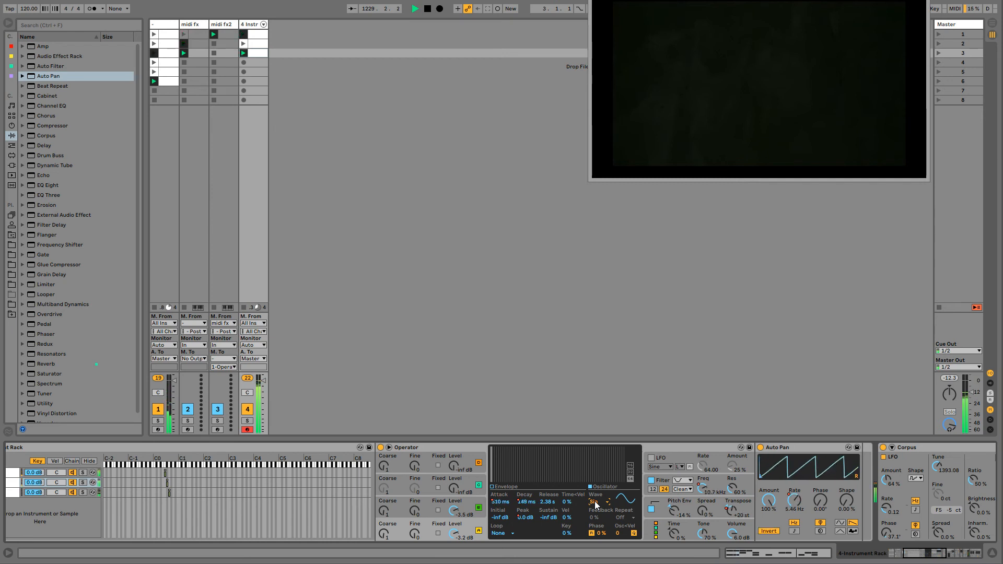
- Record automation of oscillator A's wave while the clips play, alternating between Sine and white noise (NoW)
{"action": "left_click", "coordinate": [595, 503]}
{"action": "left_click", "coordinate": [599, 563]}
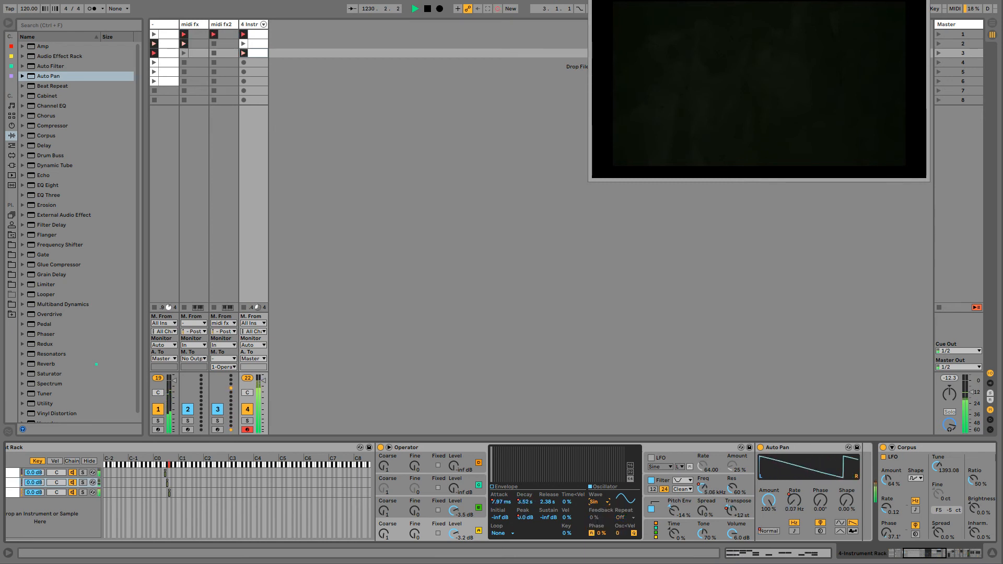
{"action": "left_click", "coordinate": [596, 502]}
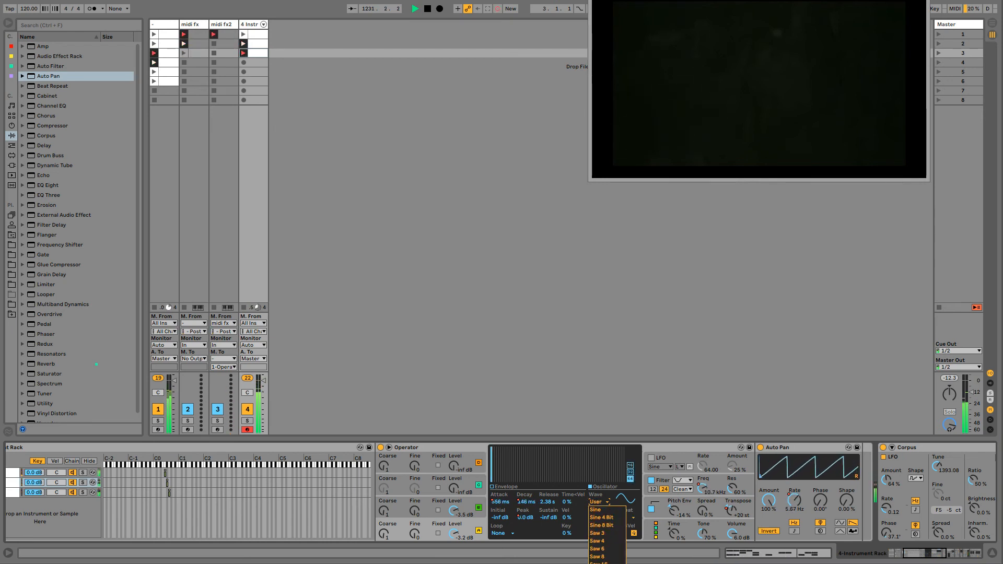
{"action": "left_click", "coordinate": [599, 563]}
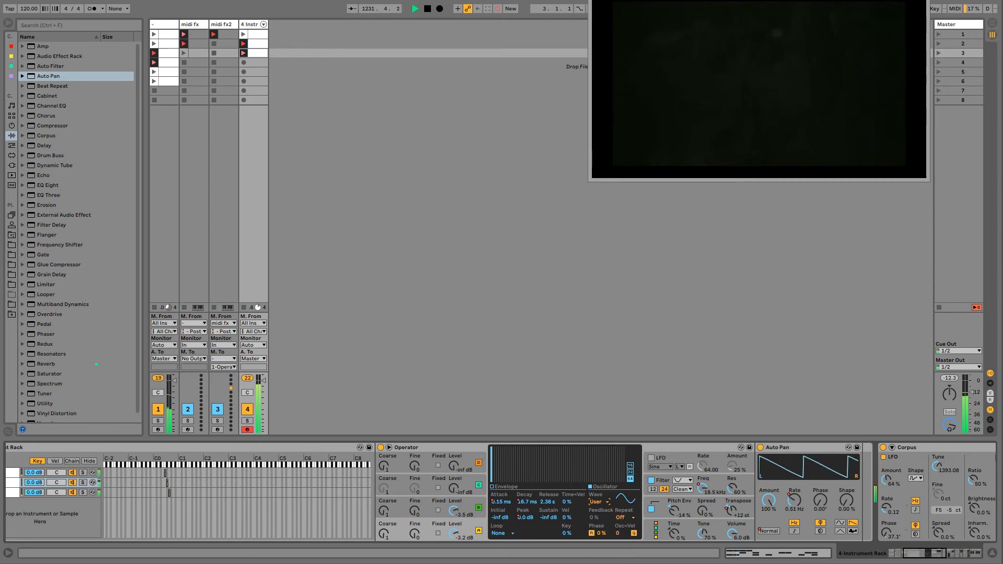
{"action": "left_click", "coordinate": [598, 503]}
{"action": "left_click", "coordinate": [601, 510]}
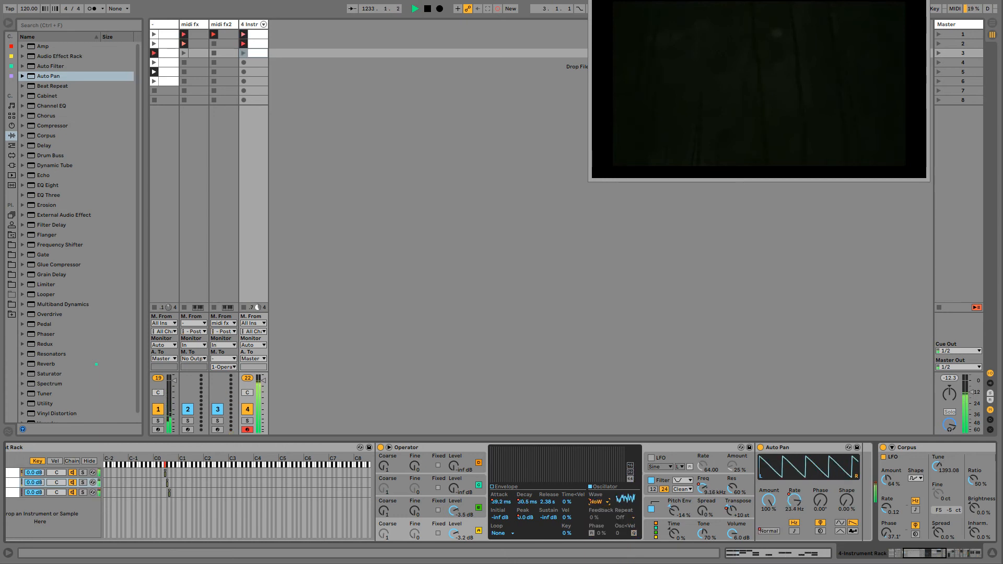
{"action": "left_click", "coordinate": [598, 502]}
{"action": "left_click", "coordinate": [598, 501]}
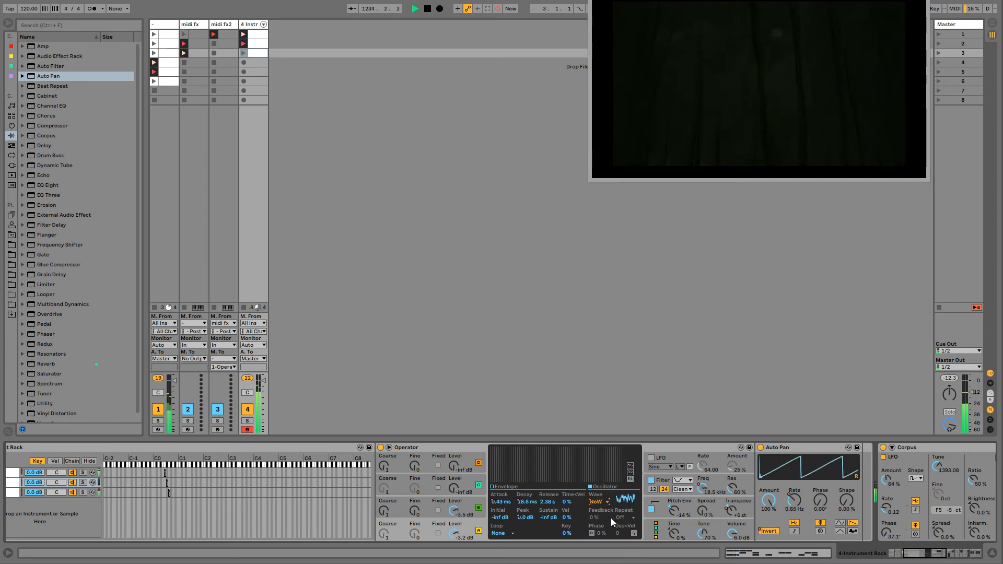
{"action": "left_click", "coordinate": [599, 501]}
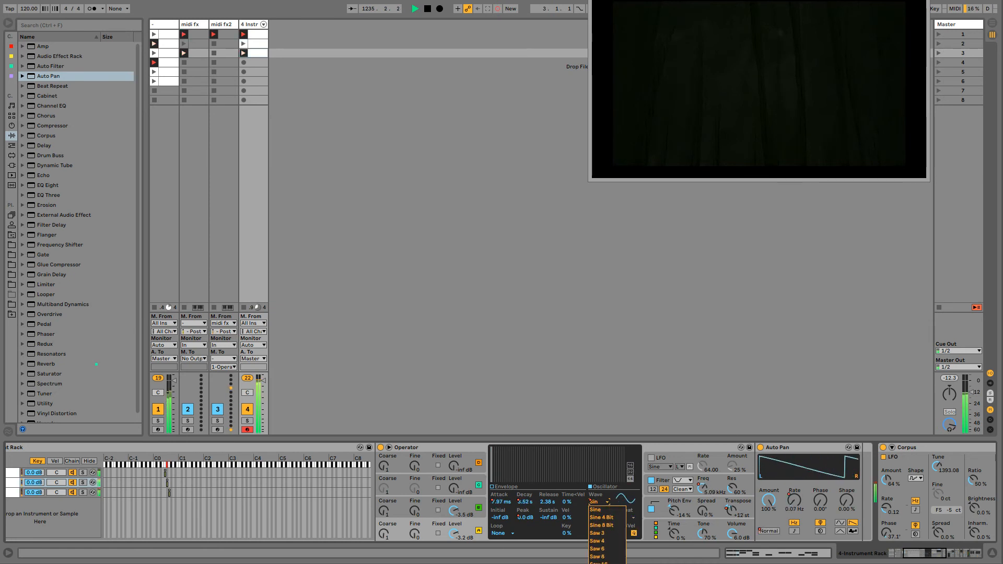
{"action": "left_click", "coordinate": [599, 502]}
{"action": "left_click", "coordinate": [599, 502]}
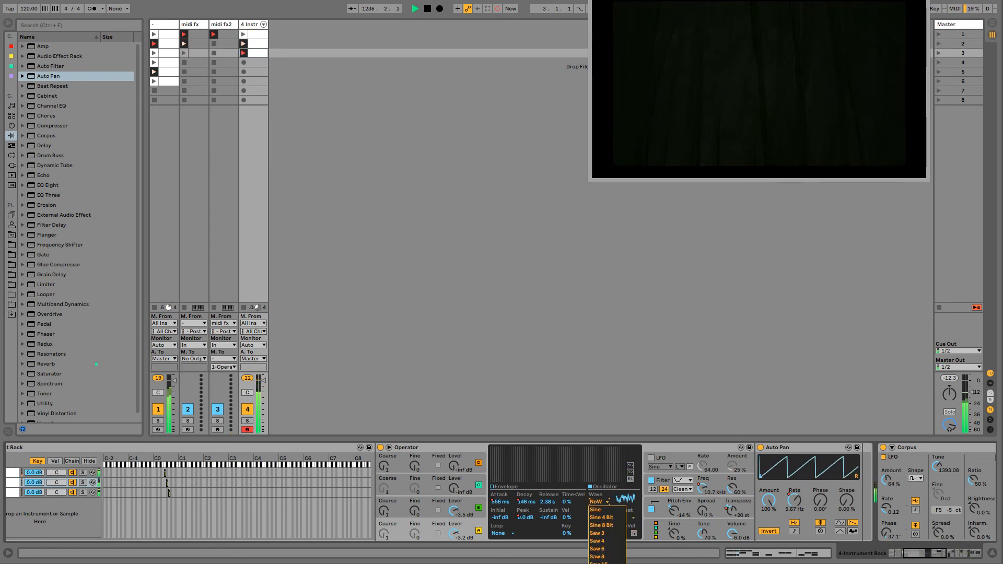
{"action": "left_click", "coordinate": [606, 502]}
{"action": "left_click", "coordinate": [606, 501]}
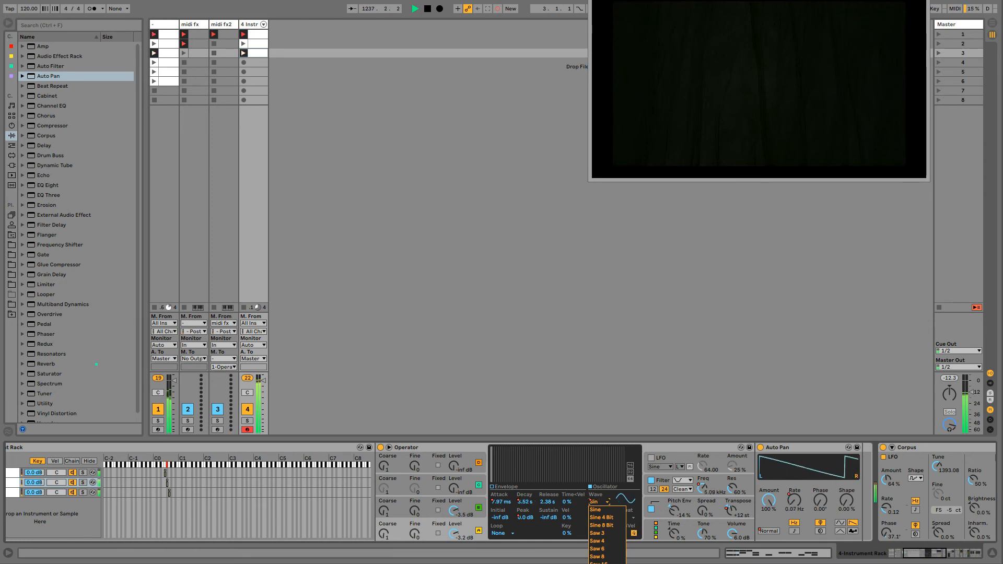
{"action": "left_click", "coordinate": [604, 501]}
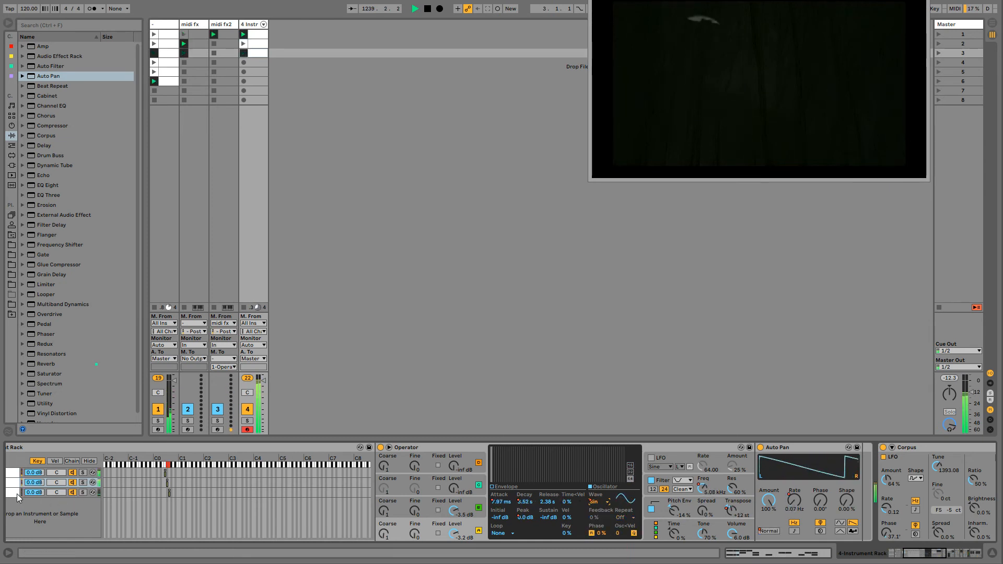
- Insert a Chorus between track 4's Instrument Rack and Corpus
{"action": "left_click_drag", "start_coordinate": [914, 553], "coordinate": [925, 554]}
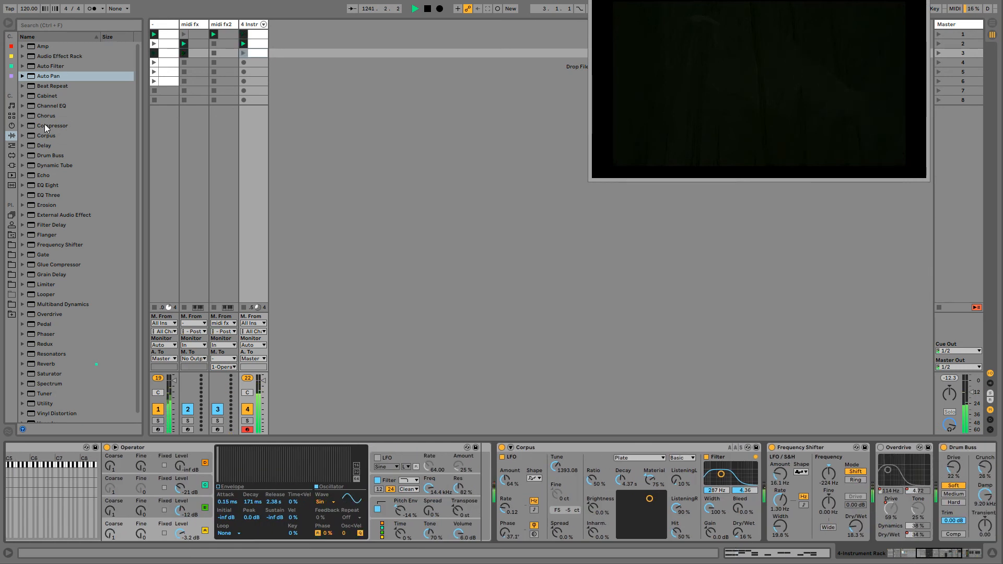
{"action": "left_click", "coordinate": [46, 116]}
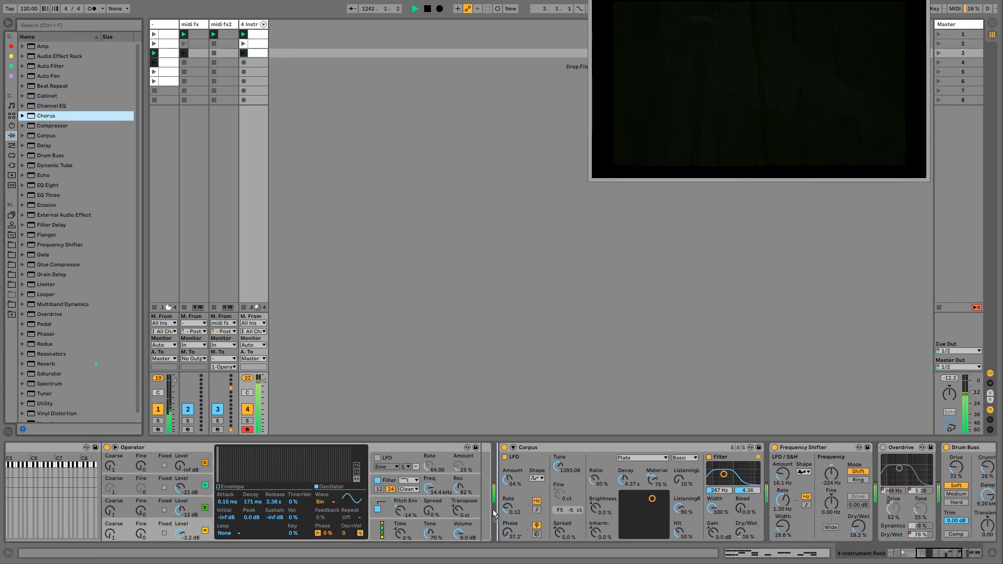
{"action": "left_click_drag", "start_coordinate": [493, 509], "coordinate": [494, 509]}
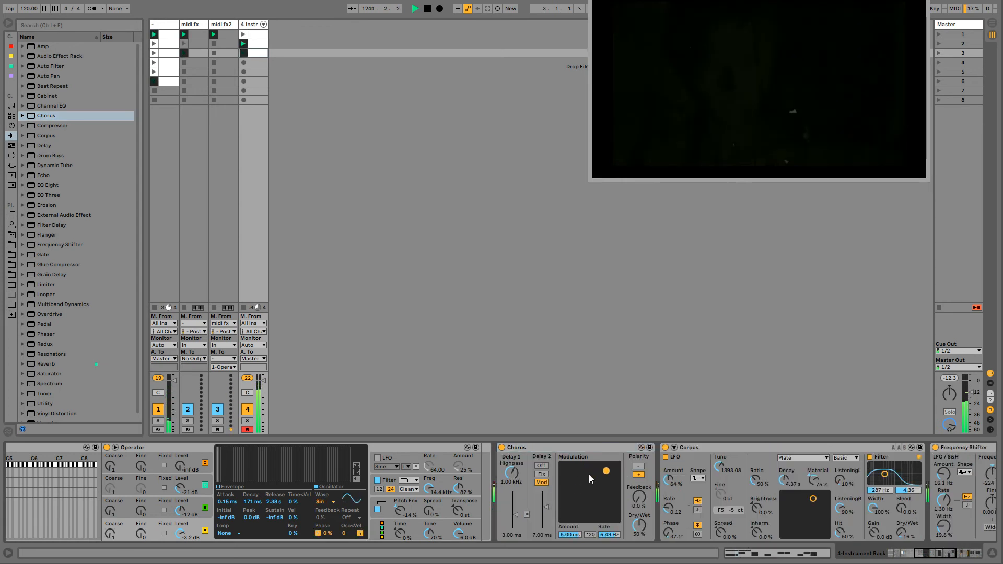
- Set the Chorus highpass to 126 Hz and feedback to 95%, and switch its polarity to negative
{"action": "left_click_drag", "start_coordinate": [519, 471], "coordinate": [518, 497]}
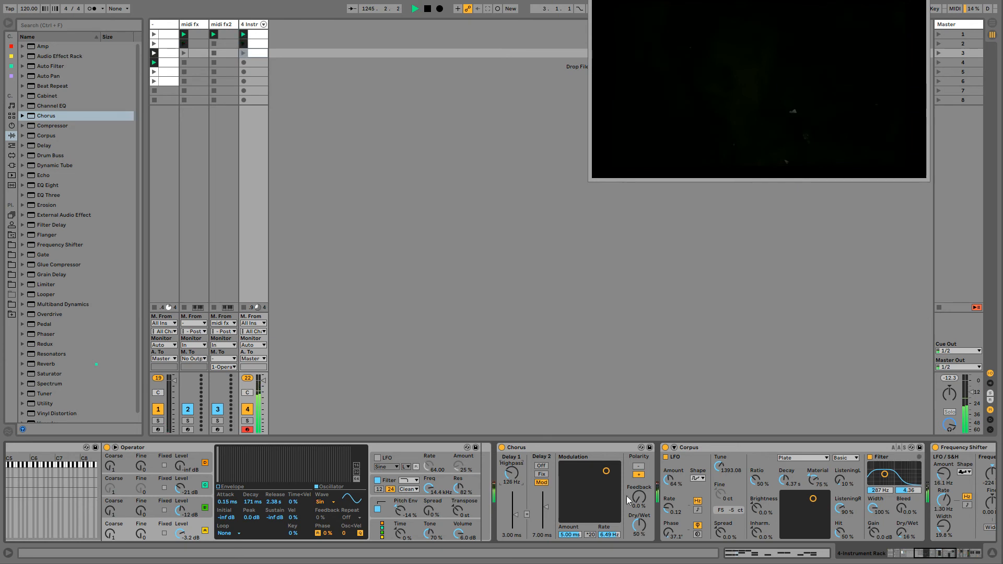
{"action": "left_click_drag", "start_coordinate": [639, 497], "coordinate": [639, 470]}
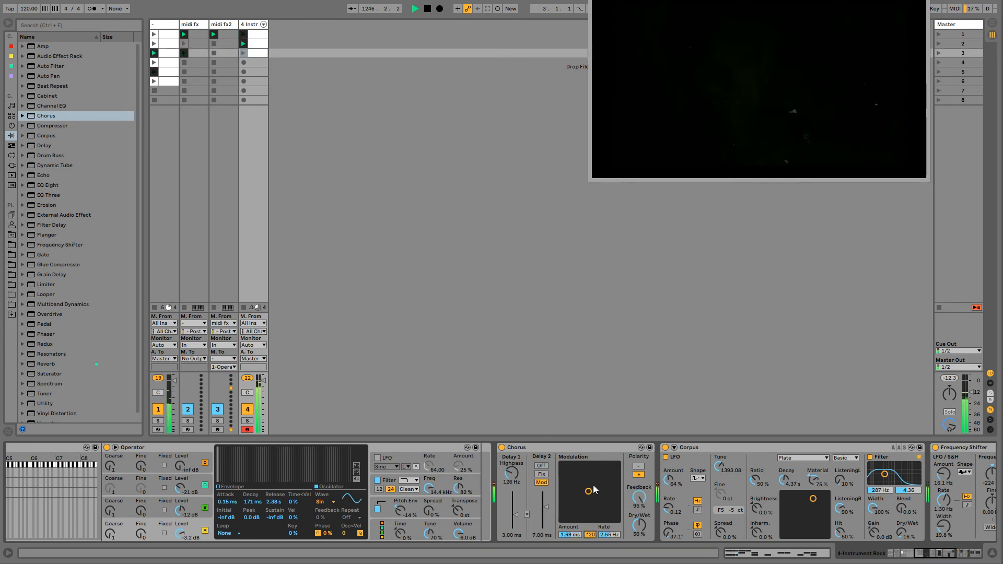
{"action": "left_click_drag", "start_coordinate": [612, 477], "coordinate": [570, 519]}
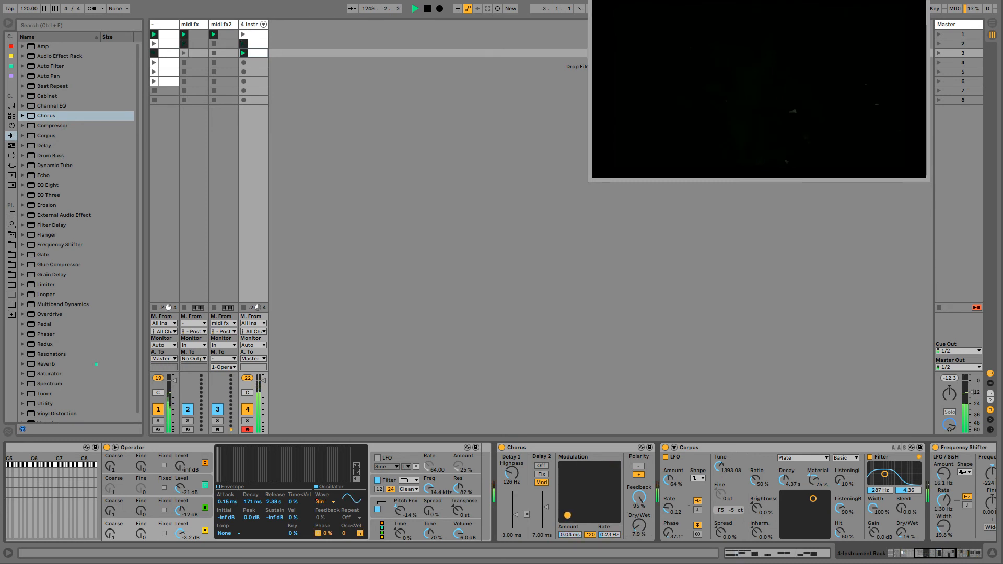
{"action": "left_click", "coordinate": [638, 466]}
- Set the Chorus dry/wet to 18% and sweep its modulation, ending at 0.97 ms amount and 1.14 Hz rate
{"action": "left_click_drag", "start_coordinate": [609, 482], "coordinate": [619, 464]}
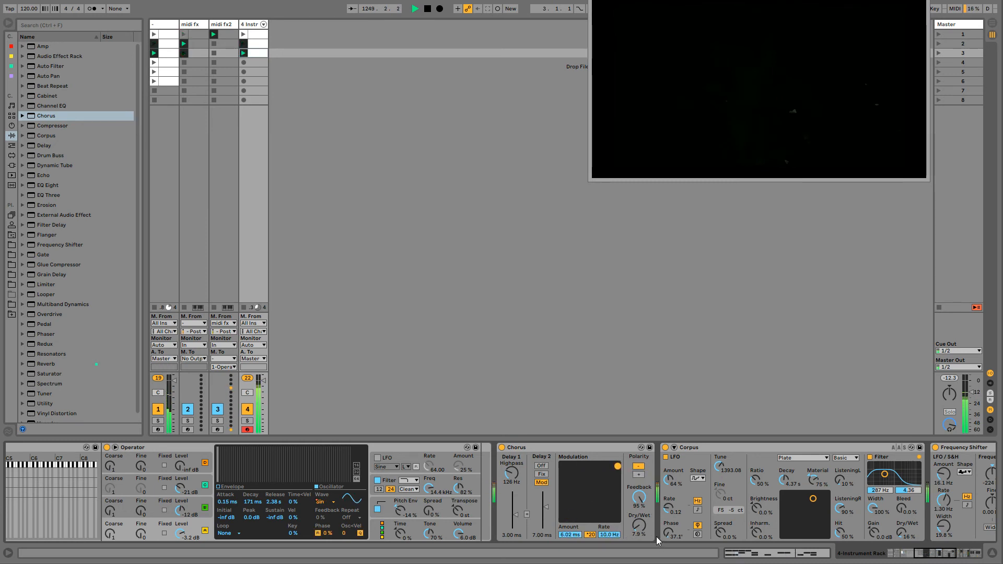
{"action": "mouse_move", "coordinate": [640, 527]}
{"action": "left_mouse_down"}
{"action": "mouse_move", "coordinate": [639, 496]}
{"action": "mouse_move", "coordinate": [591, 510]}
{"action": "mouse_move", "coordinate": [639, 544]}
{"action": "left_mouse_up"}
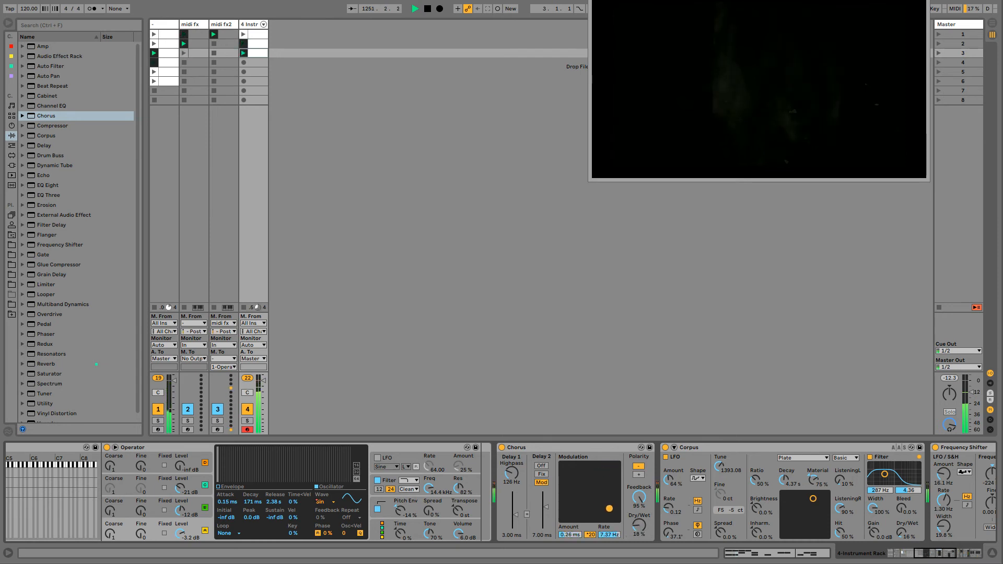
{"action": "left_click_drag", "start_coordinate": [566, 514], "coordinate": [574, 474]}
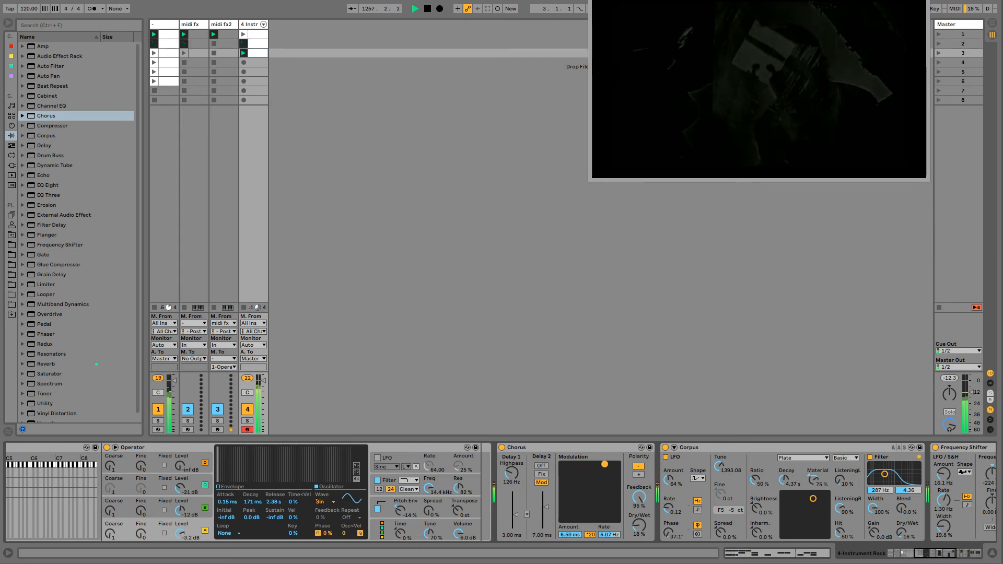
{"action": "left_click_drag", "start_coordinate": [610, 469], "coordinate": [591, 516]}
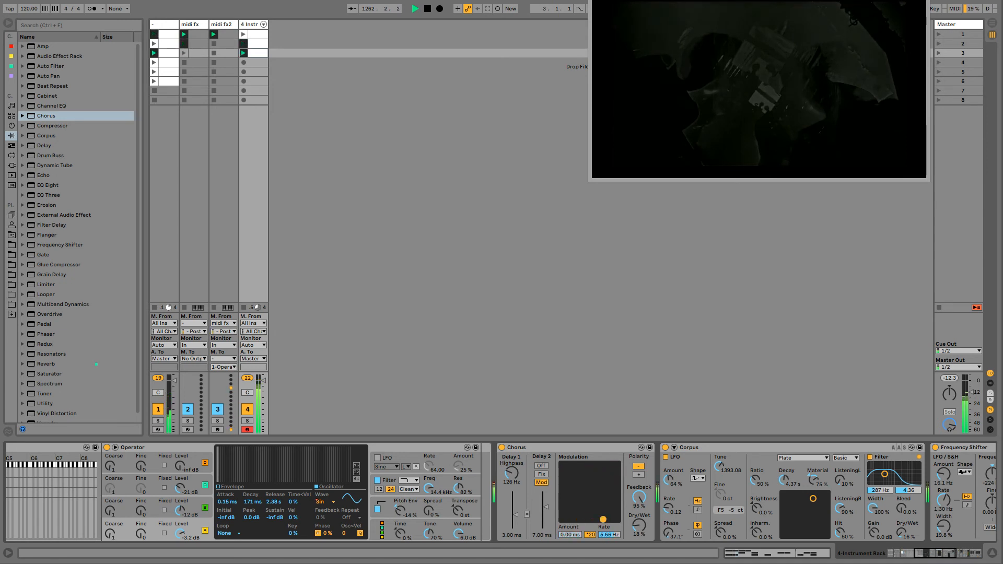
{"action": "left_click_drag", "start_coordinate": [562, 473], "coordinate": [581, 502]}
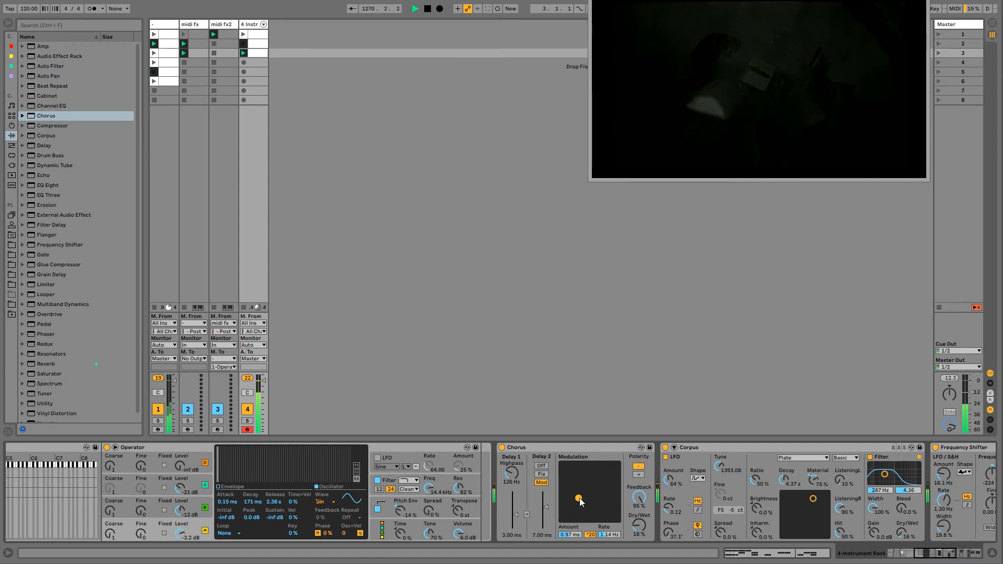
- Record automation of the Chorus dry/wet between 28% and 63% while the clips play, and compare the sound with the Chorus bypassed
{"action": "left_click_drag", "start_coordinate": [644, 524], "coordinate": [644, 510]}
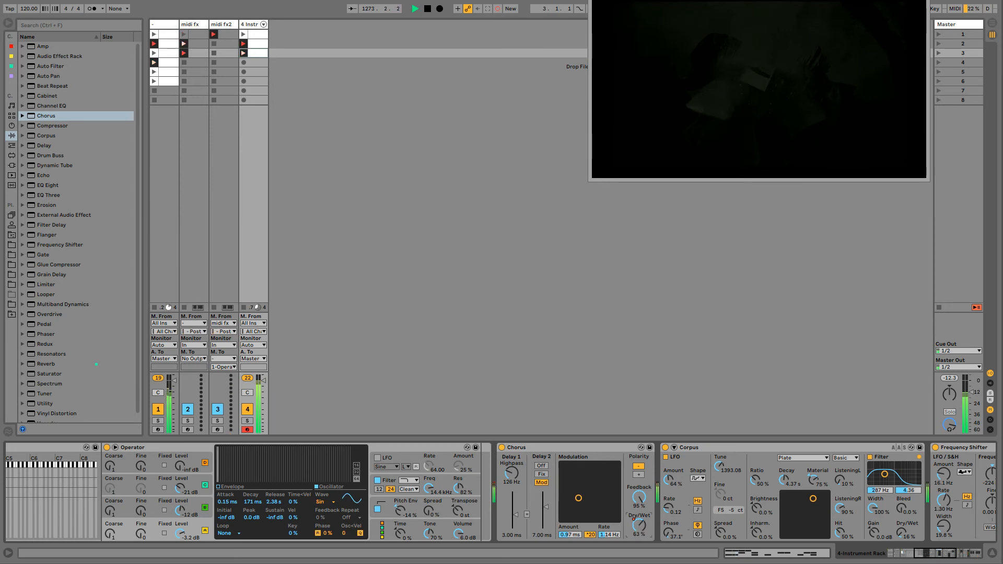
{"action": "left_click_drag", "start_coordinate": [639, 525], "coordinate": [639, 539]}
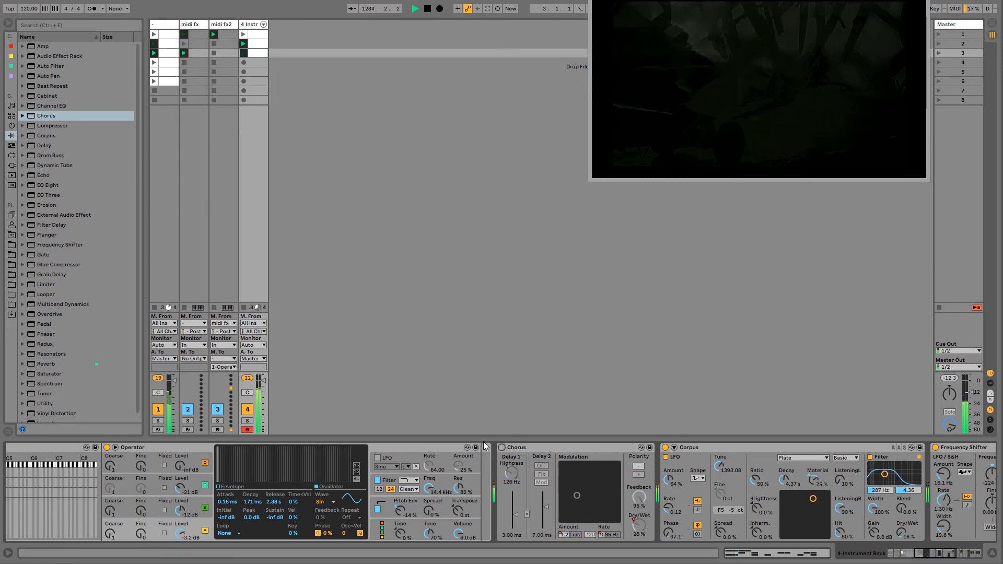
{"action": "left_click", "coordinate": [502, 447]}
{"action": "left_click", "coordinate": [501, 447]}
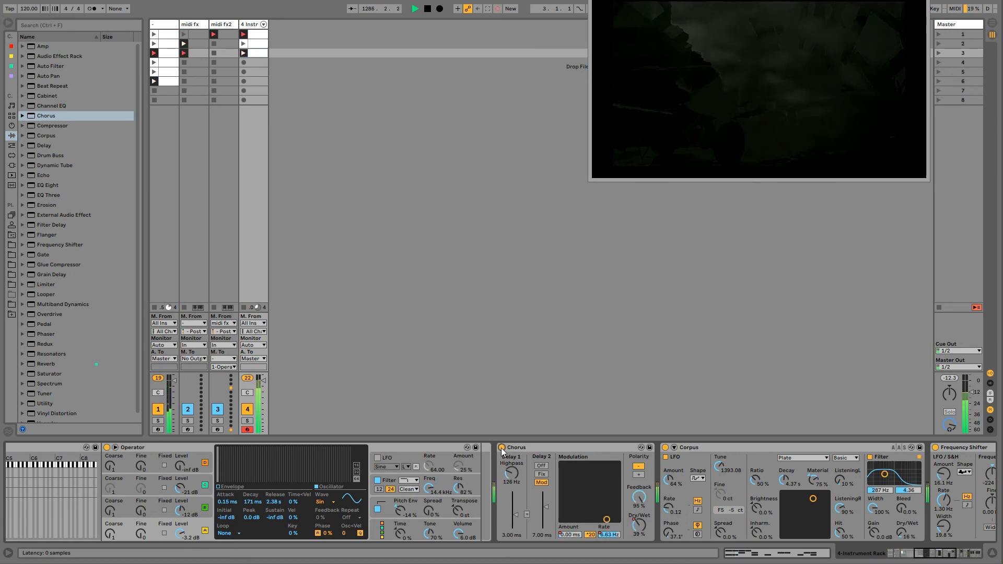
{"action": "left_click", "coordinate": [502, 447]}
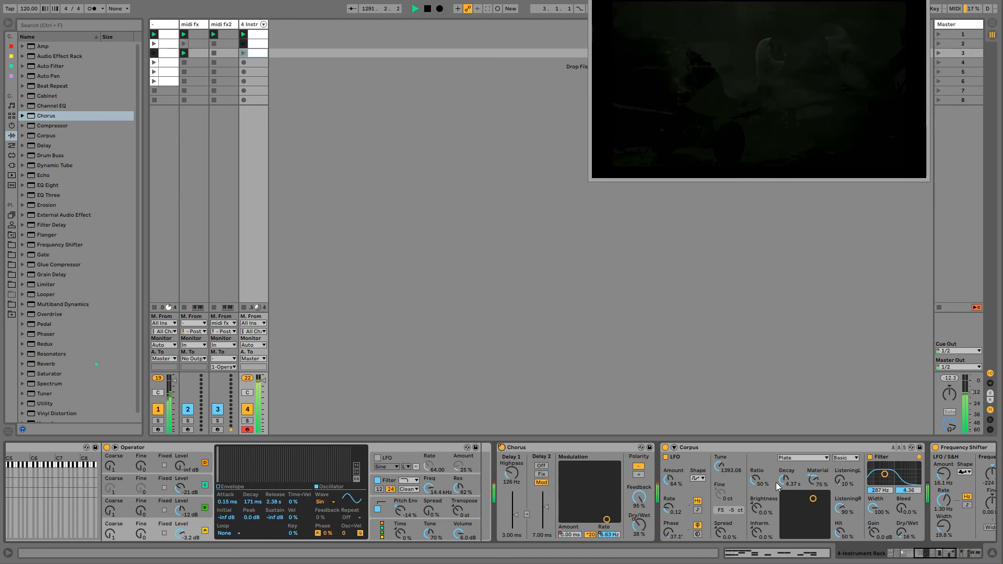
- Fold the Corpus device and record automation of the Frequency Shifter's dry/wet between 0% and 61.9%
{"action": "left_click", "coordinate": [931, 557]}
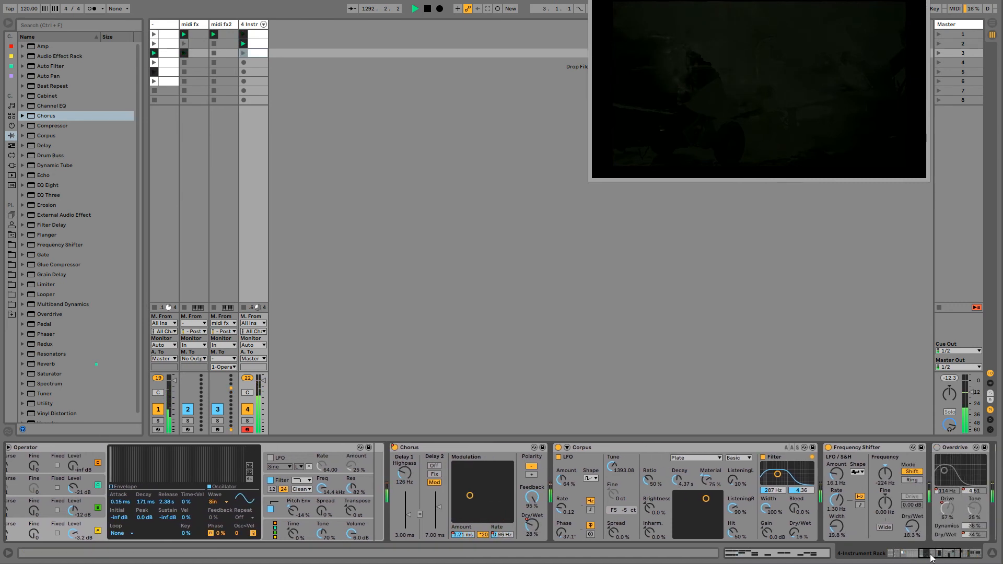
{"action": "left_click", "coordinate": [579, 448]}
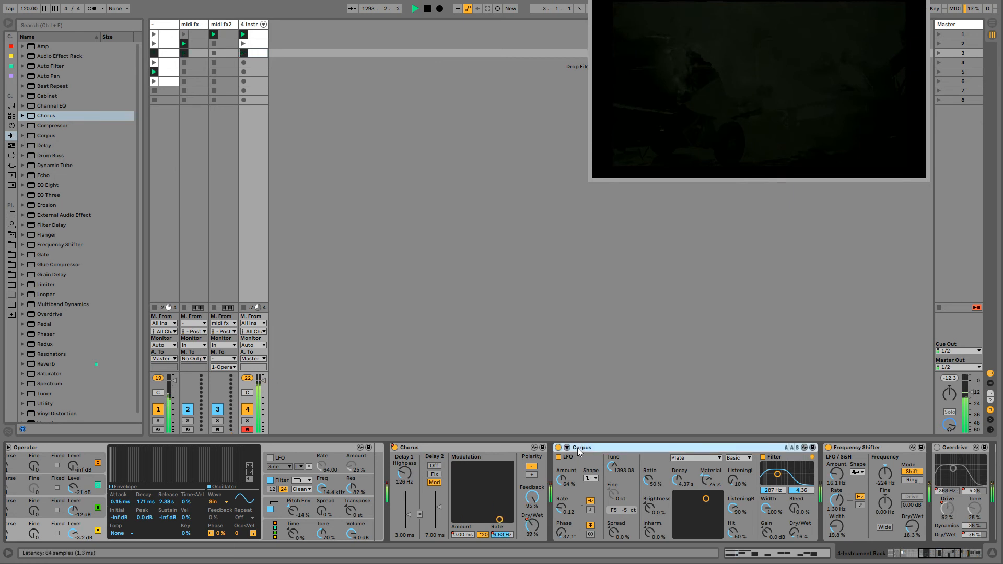
{"action": "double_click", "coordinate": [578, 449]}
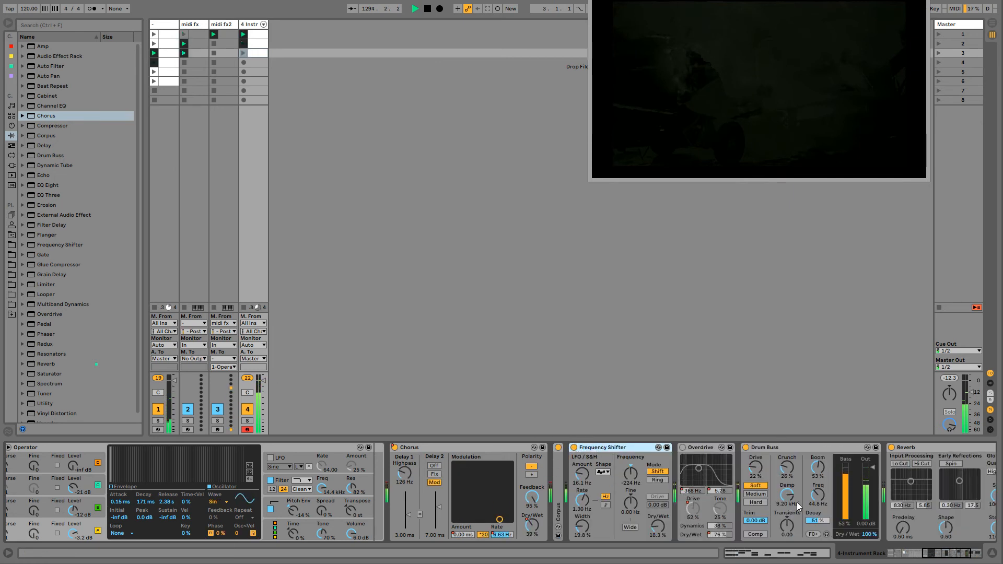
{"action": "left_click_drag", "start_coordinate": [934, 554], "coordinate": [943, 555]}
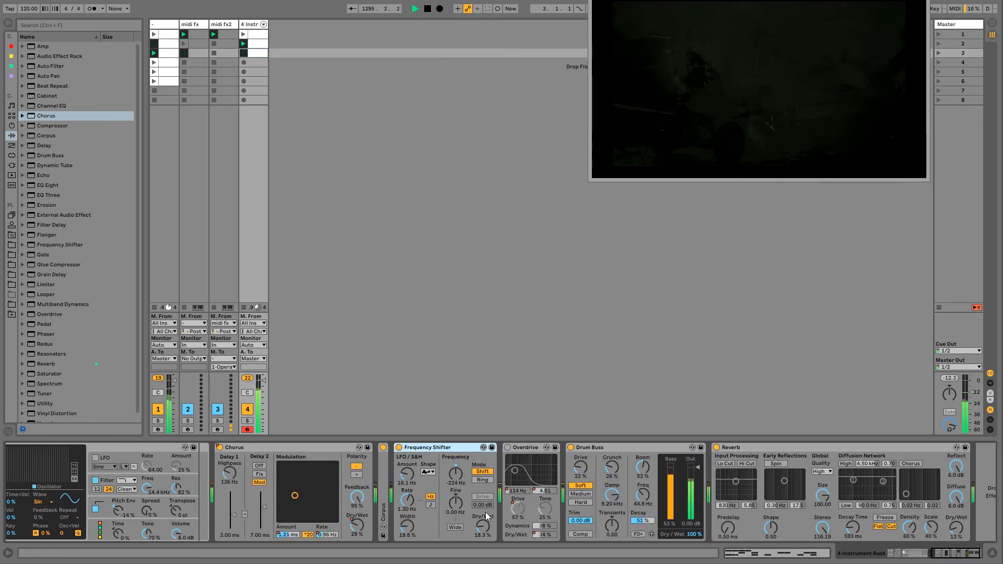
{"action": "left_click_drag", "start_coordinate": [483, 525], "coordinate": [485, 548]}
{"action": "left_click", "coordinate": [497, 9]}
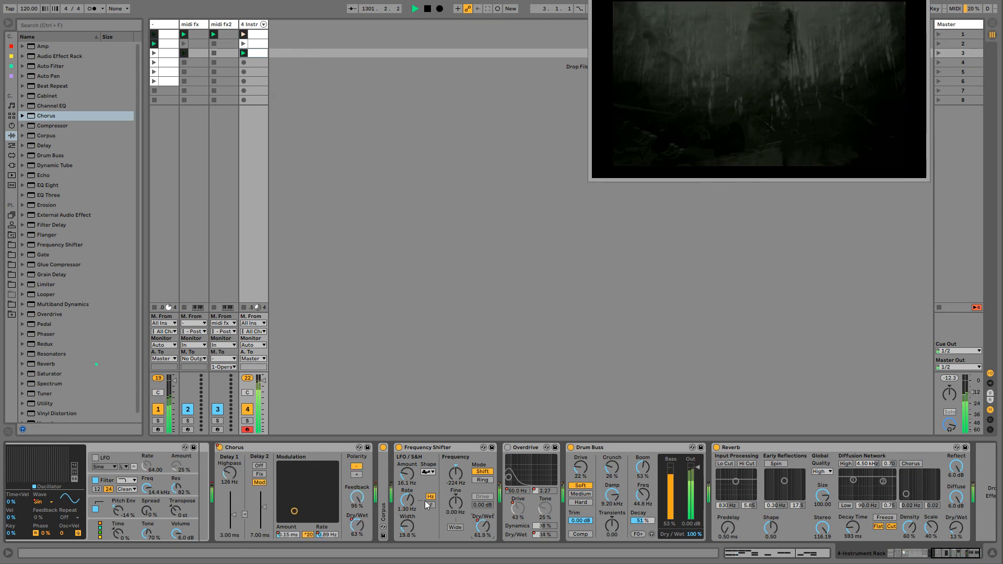
- Set the Chorus feedback to 41%, and the Reverb to 432 ms decay time, 74.29 stereo and 20% dry/wet
{"action": "mouse_move", "coordinate": [356, 498]}
{"action": "left_mouse_down"}
{"action": "mouse_move", "coordinate": [357, 547]}
{"action": "mouse_move", "coordinate": [357, 486]}
{"action": "mouse_move", "coordinate": [357, 500]}
{"action": "left_mouse_up"}
{"action": "key", "text": "ctrl+shift+F9"}
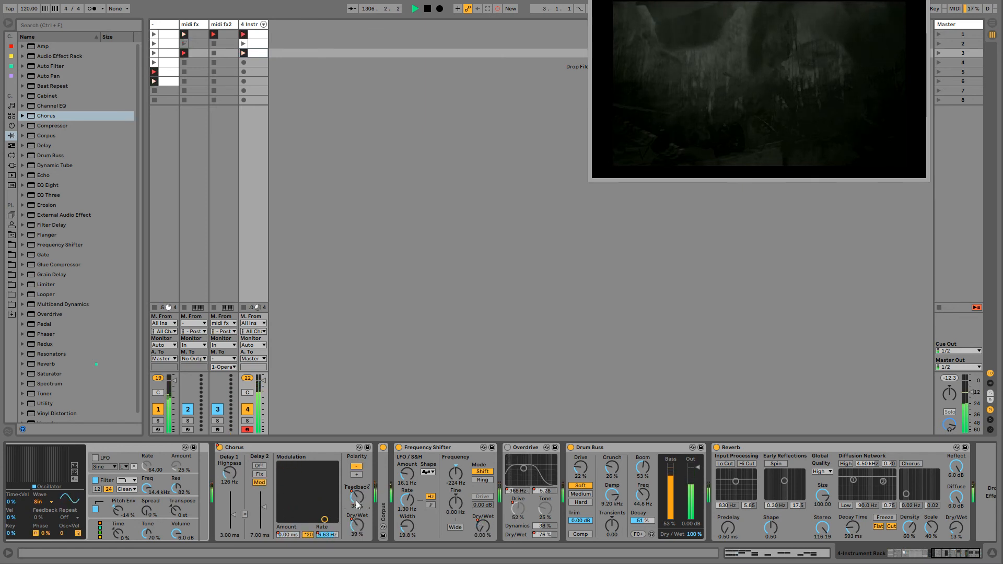
{"action": "key", "text": "ctrl+shift+F9"}
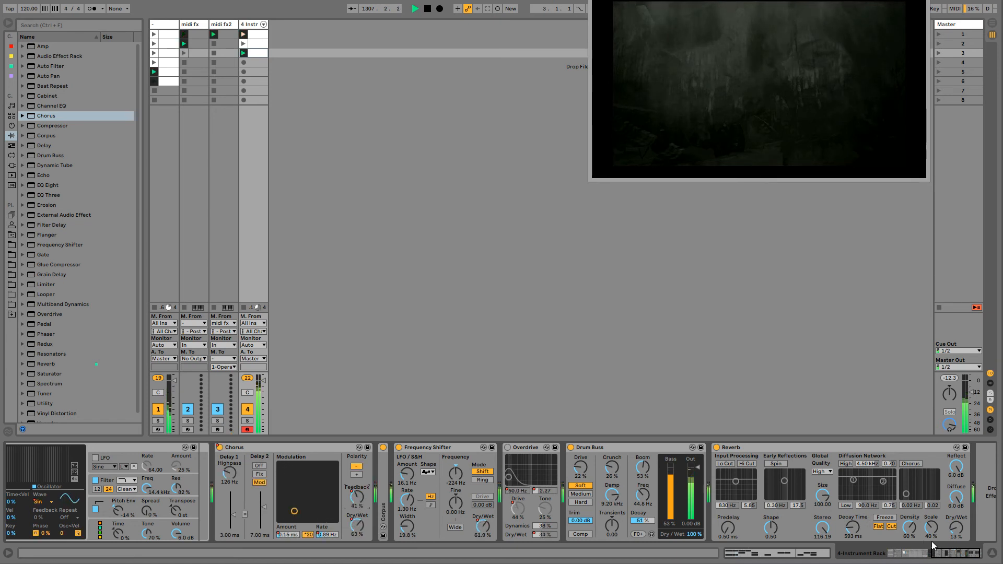
{"action": "left_click", "coordinate": [956, 555]}
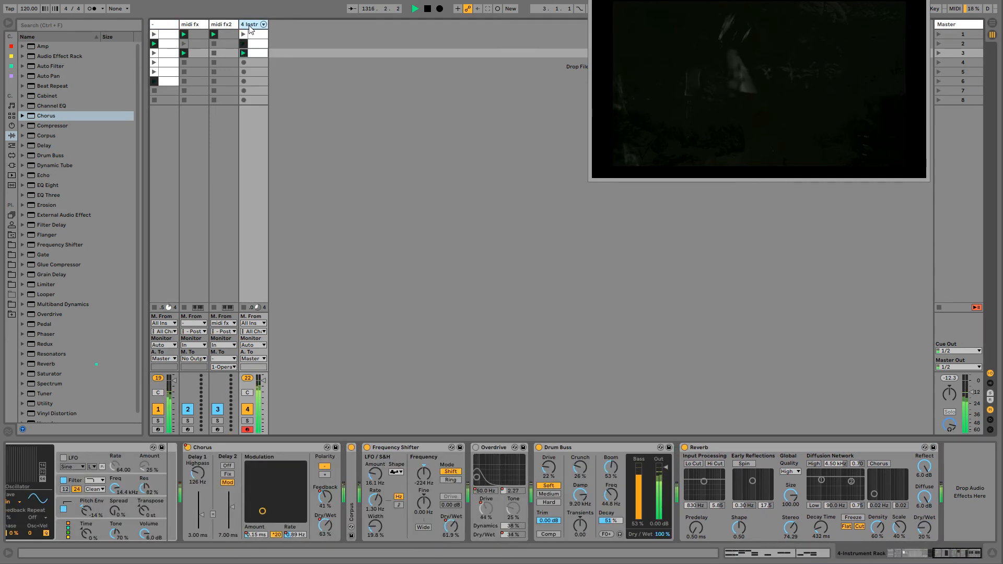
- Insert a new MIDI track after track 4, load an Operator on it and set oscillator A's attack to 946 ms
{"action": "key", "text": "ctrl+shift+t"}
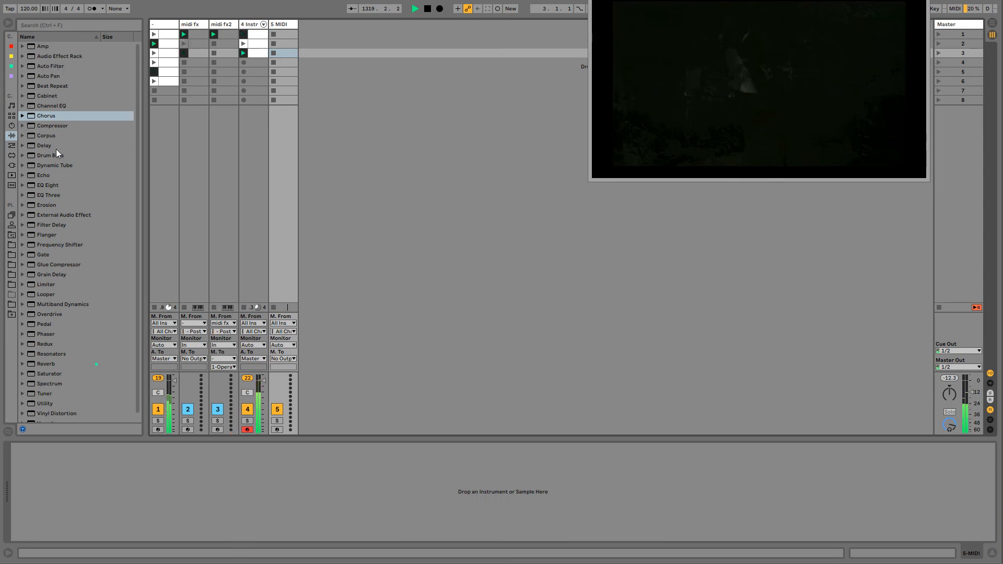
{"action": "left_click", "coordinate": [168, 24]}
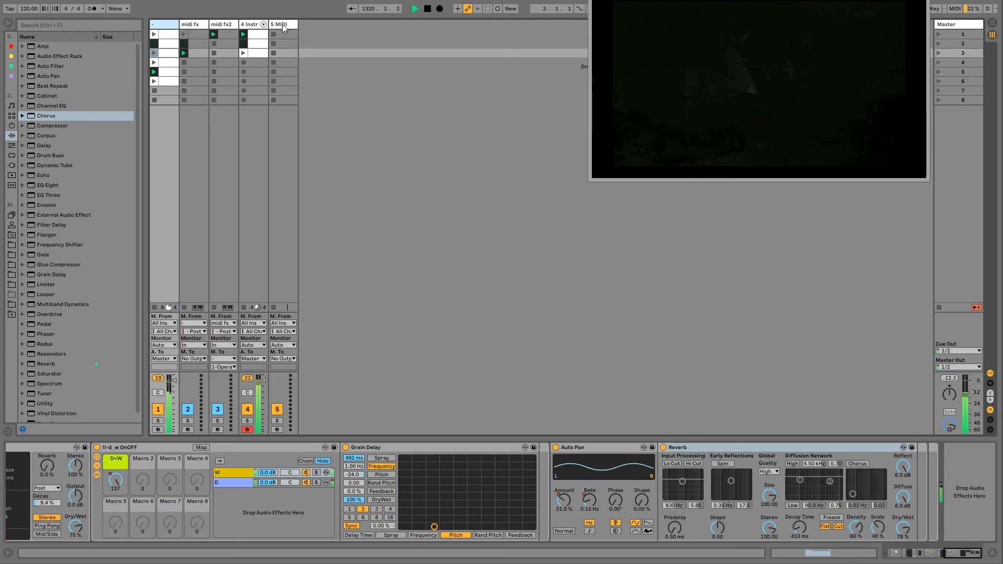
{"action": "left_click", "coordinate": [281, 24]}
{"action": "left_click", "coordinate": [12, 125]}
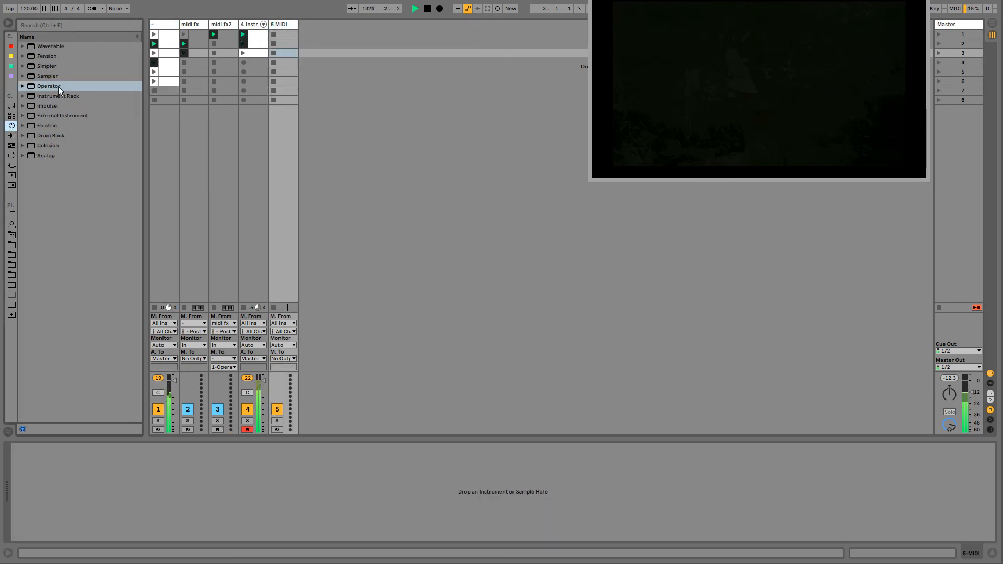
{"action": "left_click_drag", "start_coordinate": [49, 86], "coordinate": [288, 36]}
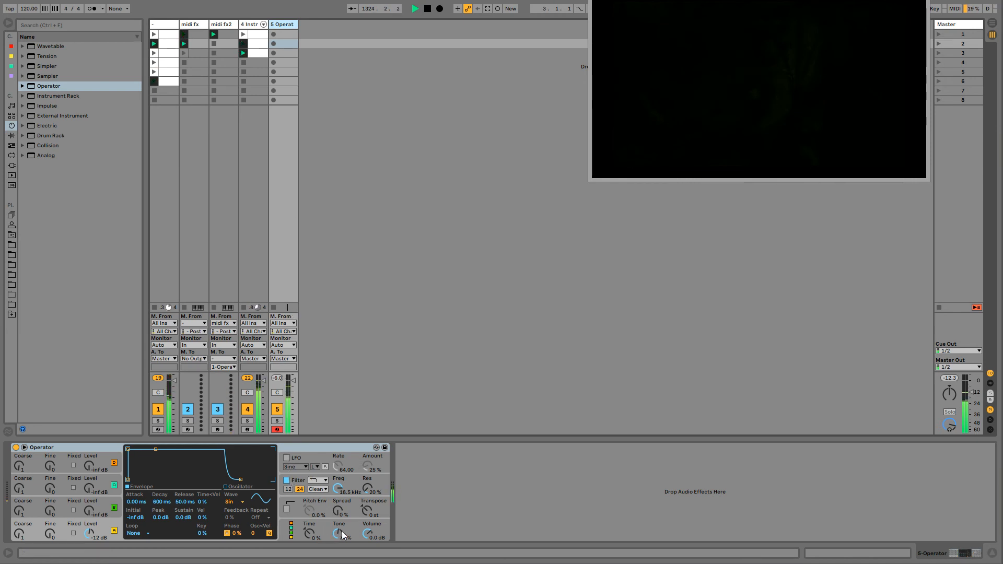
{"action": "left_click_drag", "start_coordinate": [134, 506], "coordinate": [142, 375]}
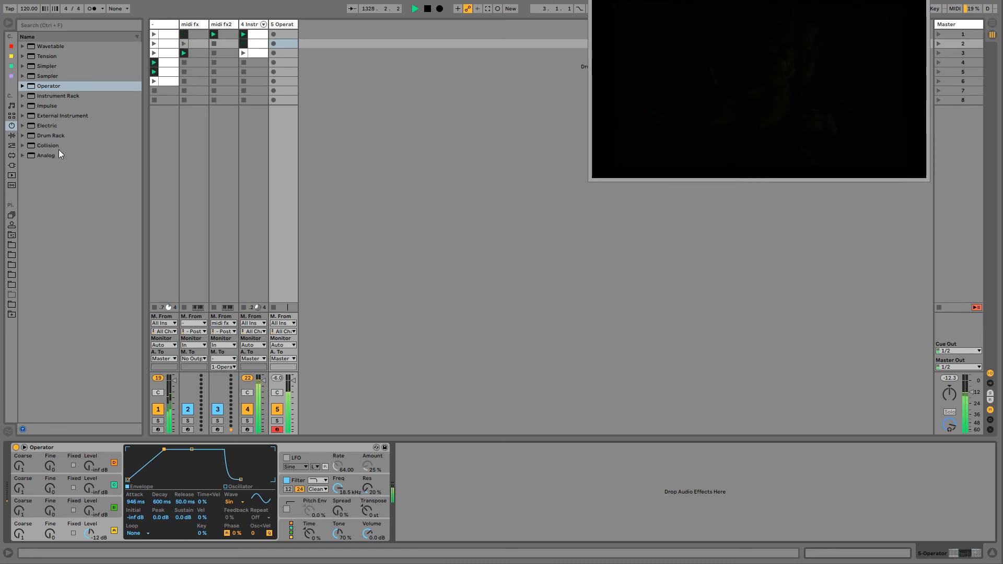
- Add a Reverb after track 5's Operator, with 88% dry/wet and a decay time of 3.79 s
{"action": "left_click", "coordinate": [11, 135]}
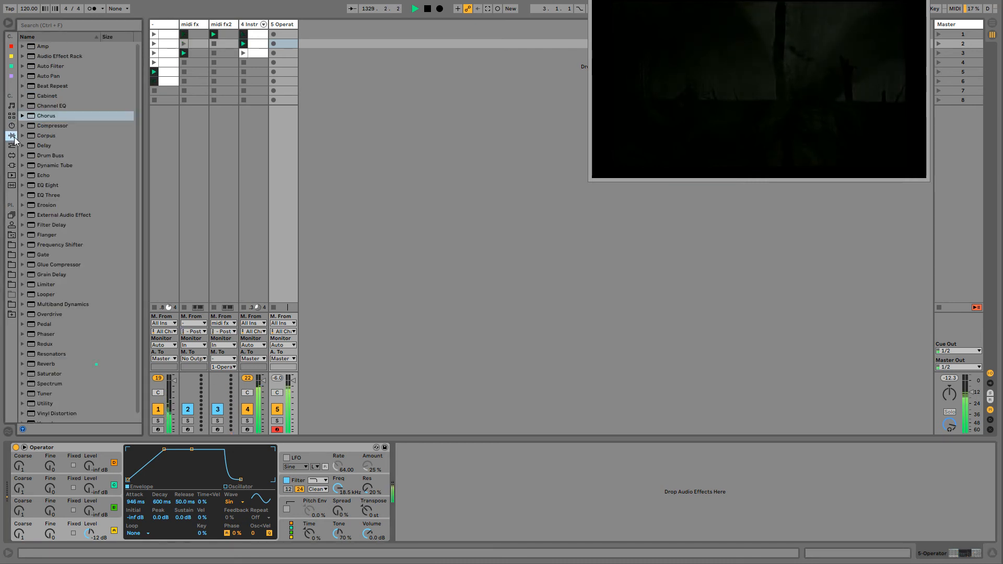
{"action": "left_click_drag", "start_coordinate": [45, 364], "coordinate": [406, 506]}
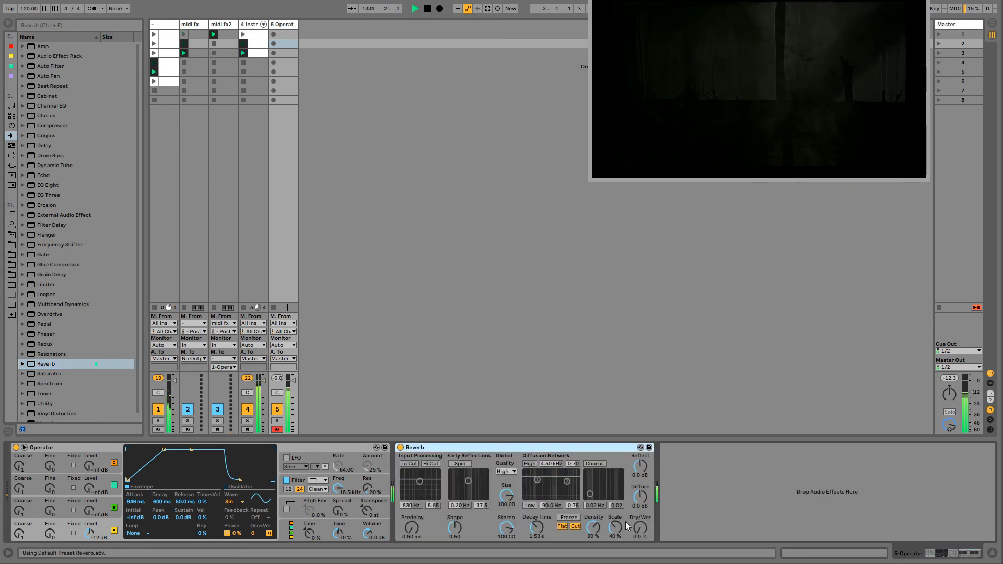
{"action": "left_click_drag", "start_coordinate": [639, 528], "coordinate": [638, 504]}
{"action": "left_click_drag", "start_coordinate": [541, 529], "coordinate": [541, 517]}
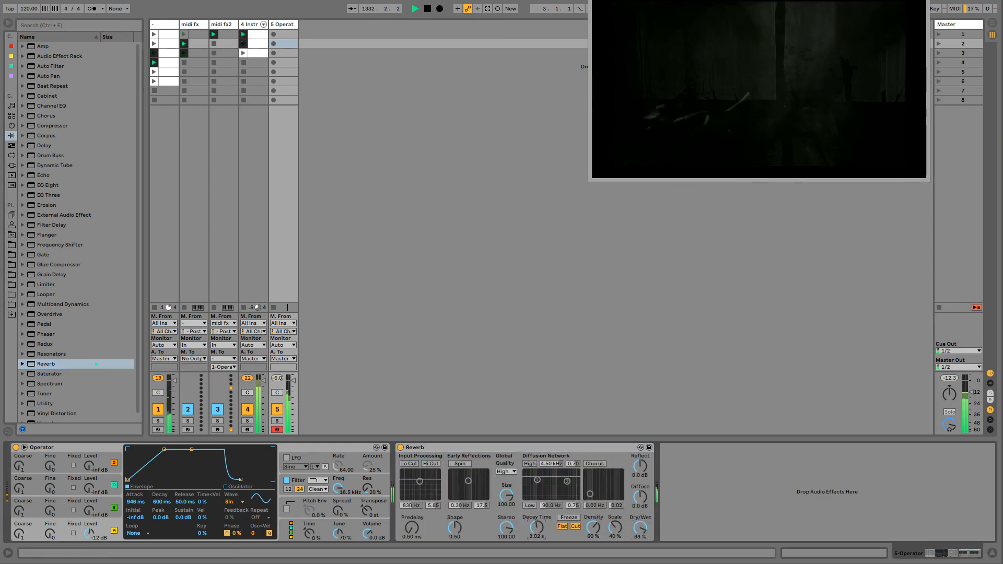
- Record a played MIDI clip of about 11 bars in track 5's first slot and open its notes
{"action": "left_click", "coordinate": [274, 34]}
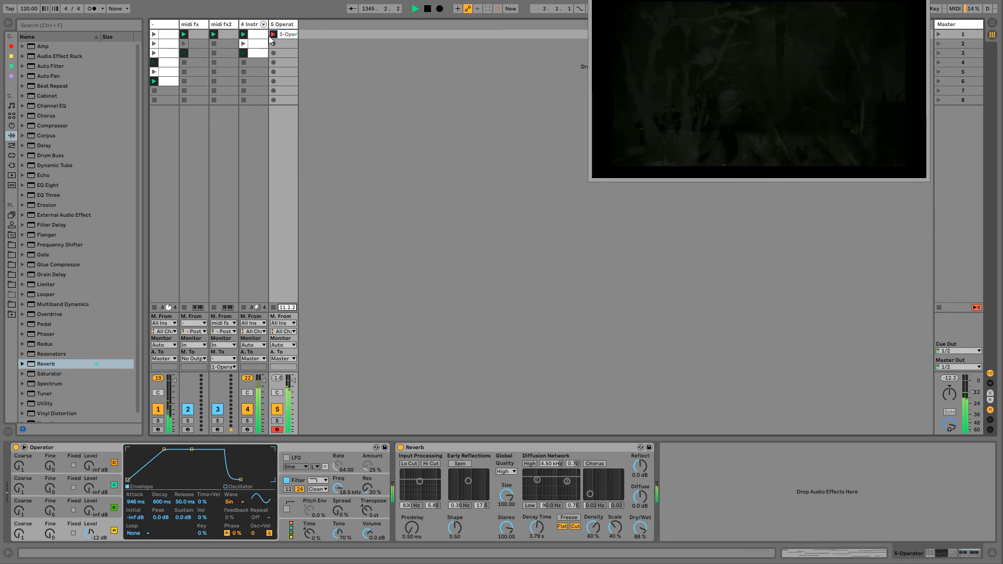
{"action": "double_click", "coordinate": [277, 35]}
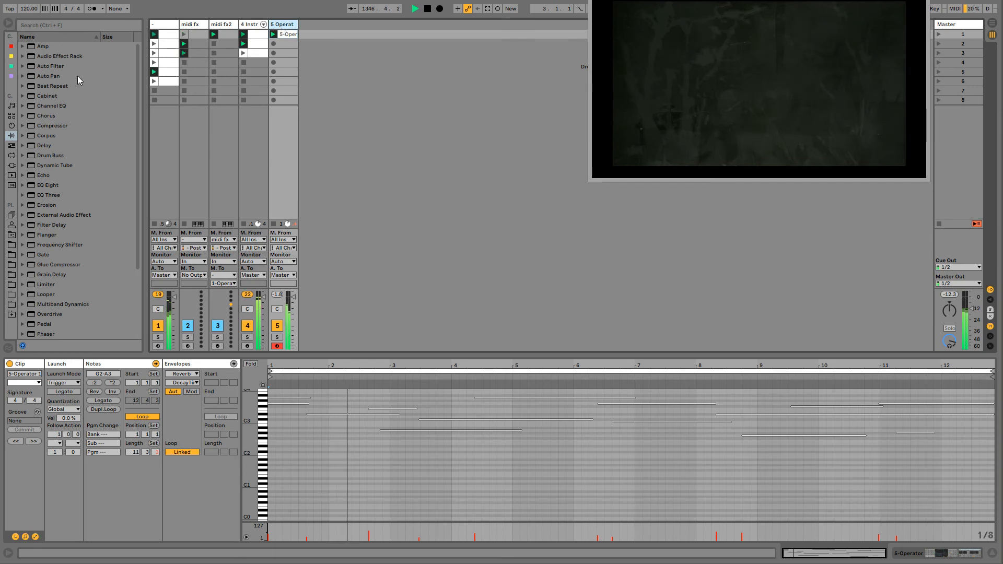
- Insert the MidiNoteProbabilityGate rack before track 5's Operator and set its probability macro to 65%
{"action": "left_click", "coordinate": [12, 145]}
{"action": "left_click", "coordinate": [55, 66]}
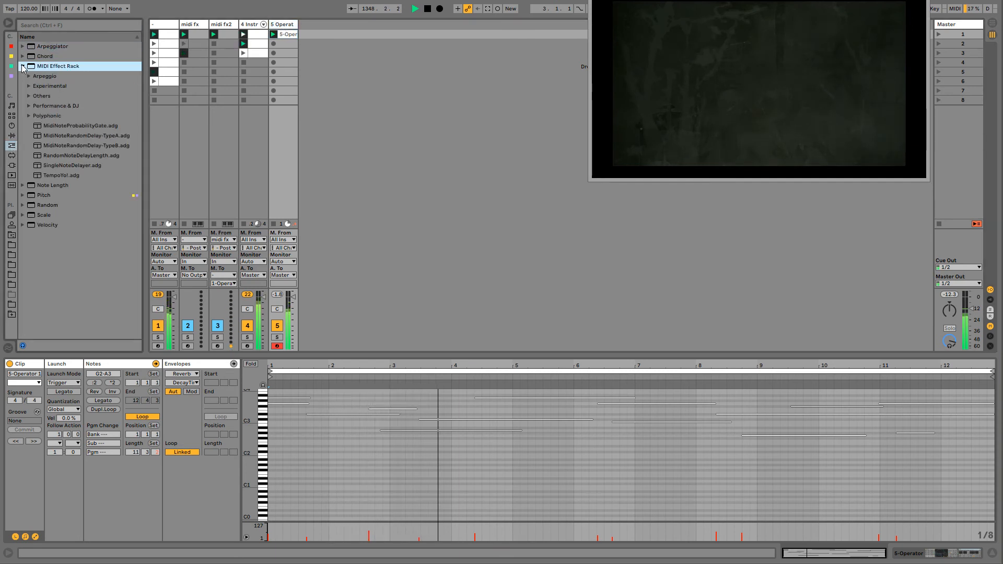
{"action": "left_click", "coordinate": [58, 127]}
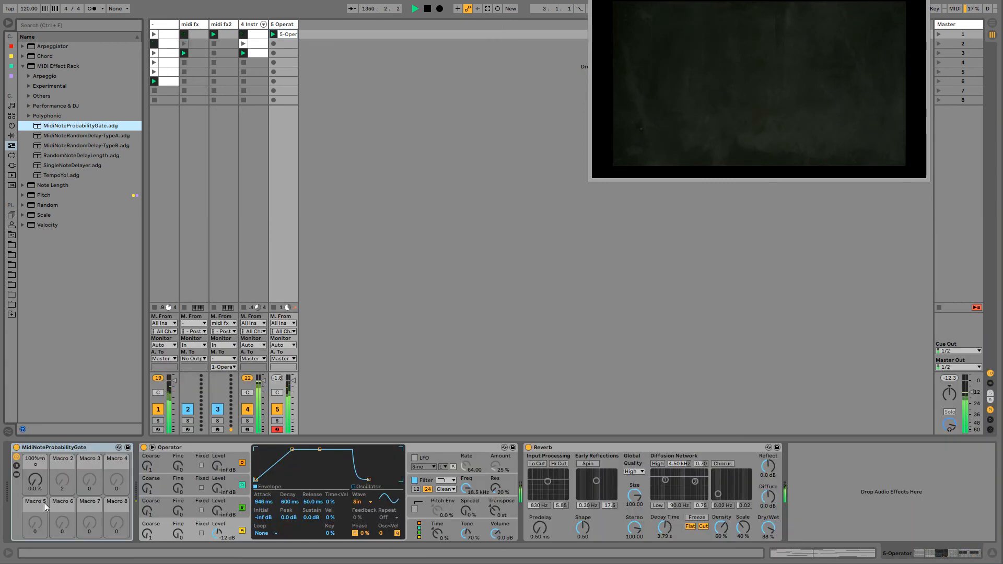
{"action": "left_click_drag", "start_coordinate": [35, 480], "coordinate": [41, 488]}
- Set Operator's oscillator B level to -16 dB and shape its envelope to 193 ms decay and -6.2 dB sustain
{"action": "left_click", "coordinate": [216, 510]}
{"action": "mouse_move", "coordinate": [216, 510]}
{"action": "left_mouse_down"}
{"action": "mouse_move", "coordinate": [216, 484]}
{"action": "mouse_move", "coordinate": [216, 496]}
{"action": "left_mouse_up"}
{"action": "left_click_drag", "start_coordinate": [283, 450], "coordinate": [279, 454]}
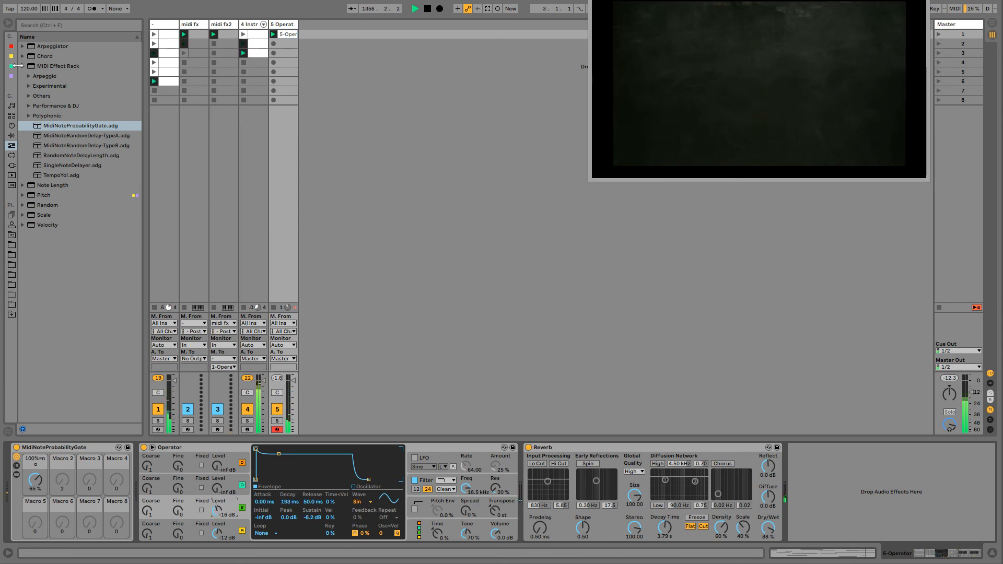
- Insert an Arpeggiator between the probability gate and Operator, and switch it to a free rate of 537 ms
{"action": "left_click", "coordinate": [23, 67]}
{"action": "left_click_drag", "start_coordinate": [38, 46], "coordinate": [180, 514]}
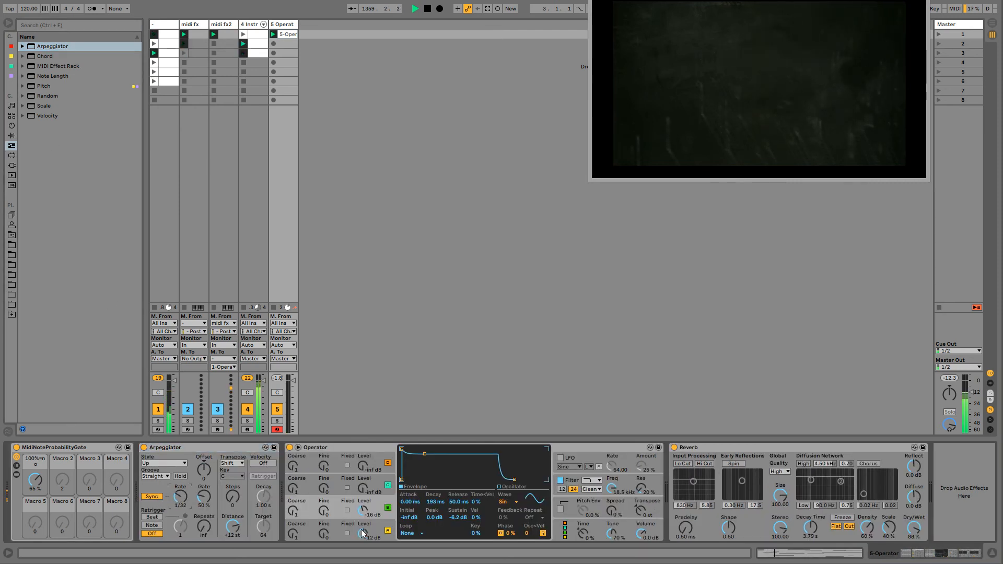
{"action": "left_click", "coordinate": [149, 496]}
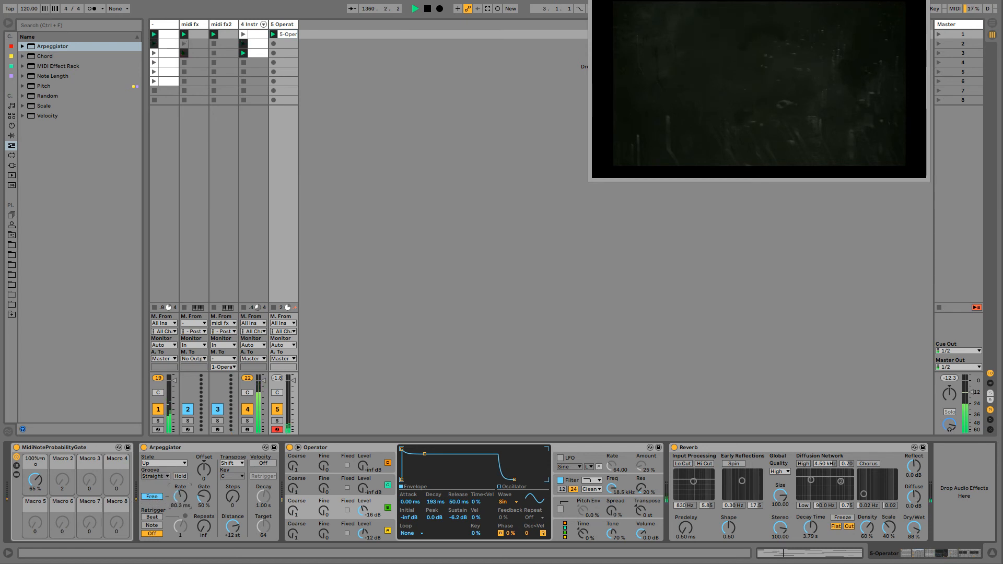
{"action": "left_click_drag", "start_coordinate": [181, 496], "coordinate": [180, 498]}
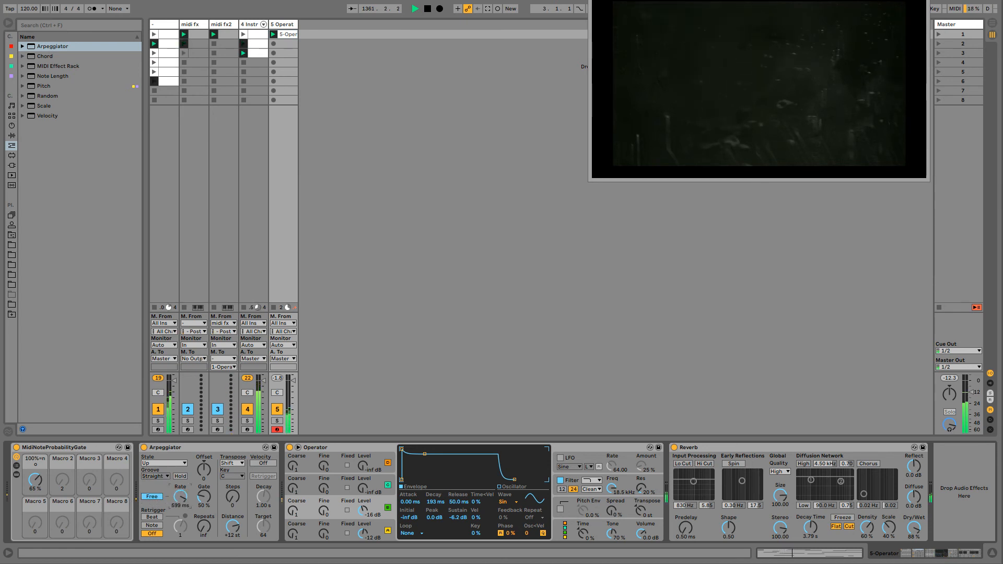
- Set oscillator A's attack to 2.41 ms and level to 0.0 dB, and reduce the Reverb dry/wet to 57%
{"action": "left_click", "coordinate": [373, 532]}
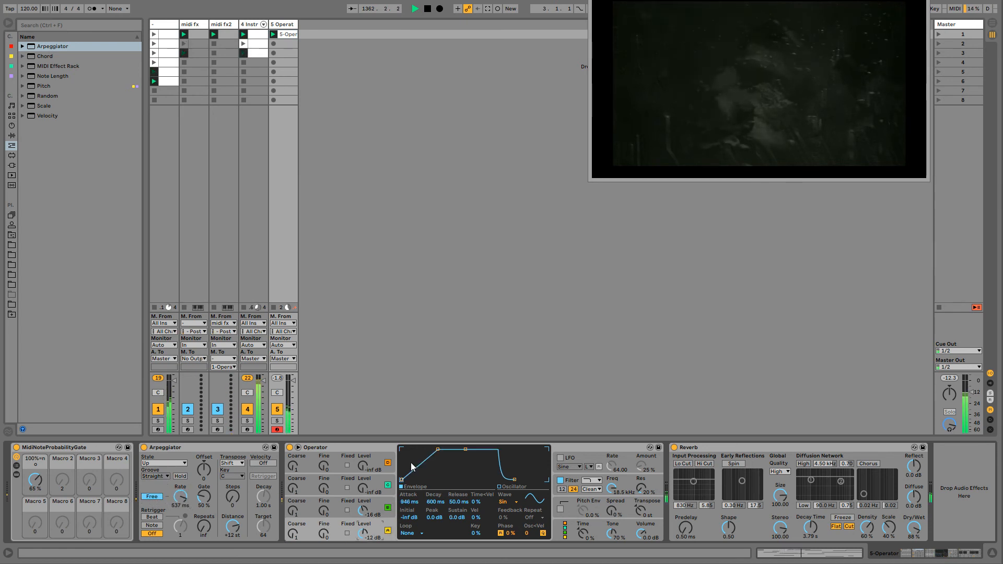
{"action": "left_click_drag", "start_coordinate": [437, 450], "coordinate": [417, 456]}
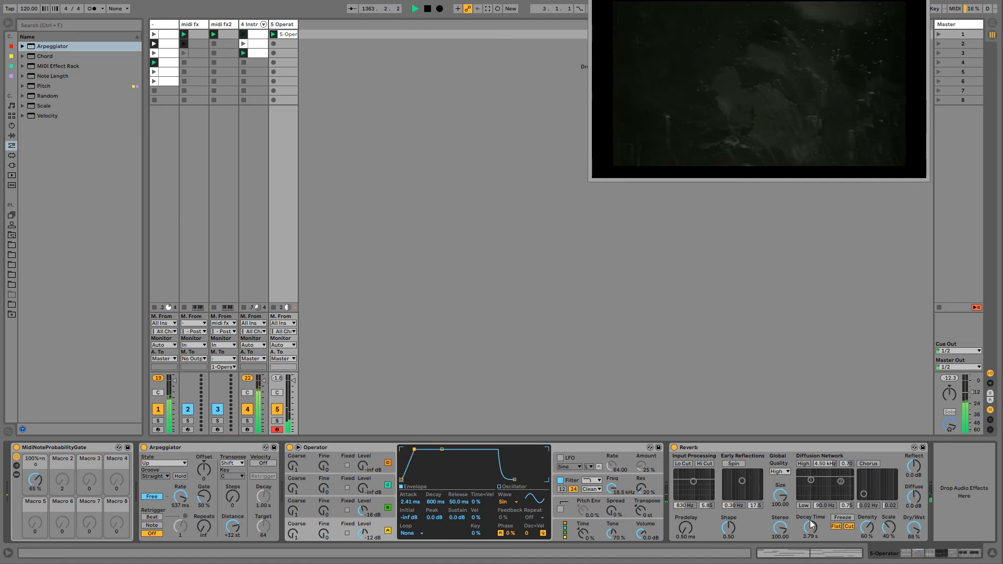
{"action": "left_click_drag", "start_coordinate": [914, 528], "coordinate": [913, 546]}
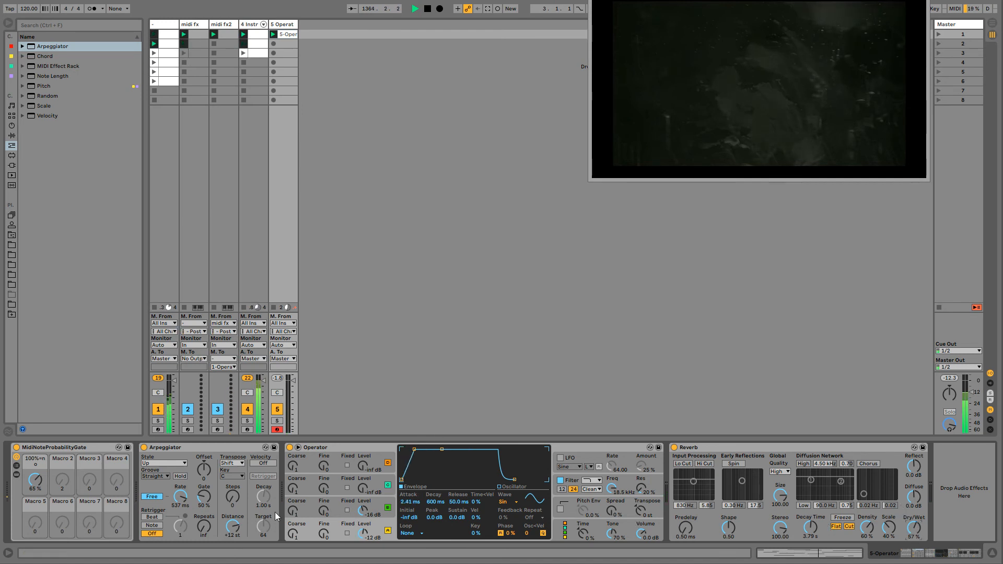
{"action": "left_click_drag", "start_coordinate": [374, 534], "coordinate": [374, 513]}
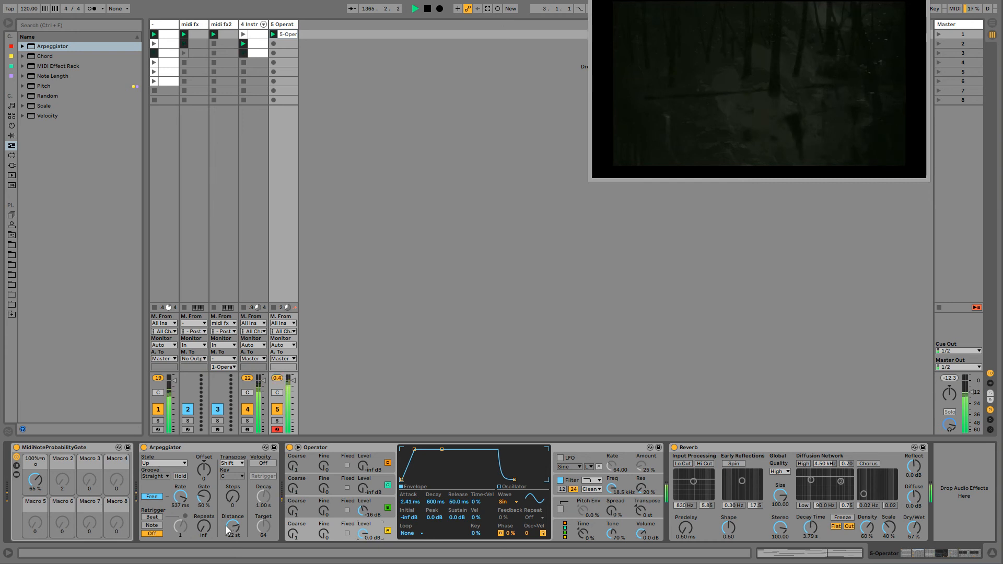
- Set the Arpeggiator's free rate to 1.00 s and group it into a MIDI Effect Rack with its chain selected
{"action": "mouse_move", "coordinate": [181, 496]}
{"action": "left_mouse_down"}
{"action": "mouse_move", "coordinate": [181, 522]}
{"action": "mouse_move", "coordinate": [180, 491]}
{"action": "left_mouse_up"}
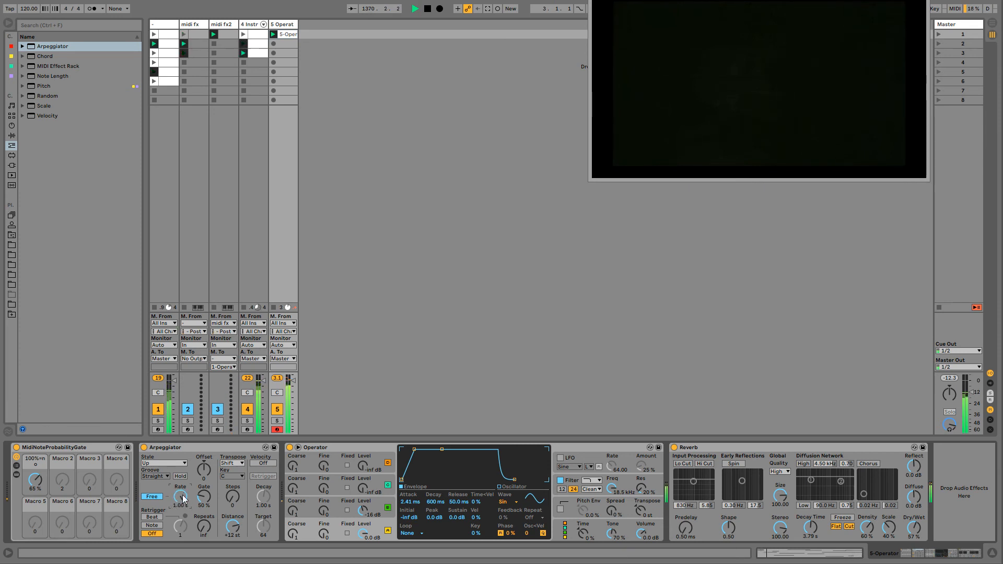
{"action": "left_click", "coordinate": [186, 447]}
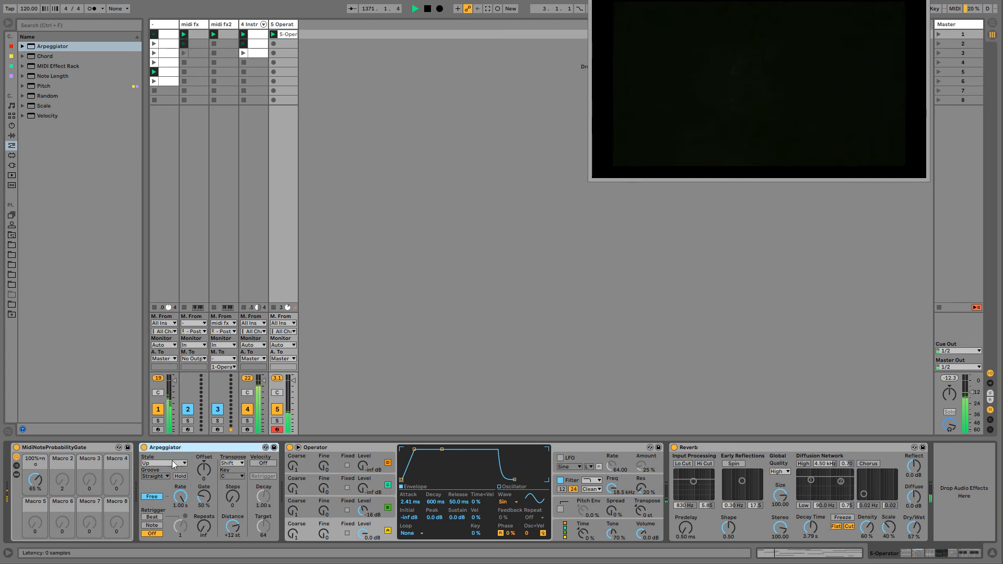
{"action": "key", "text": "ctrl+g"}
{"action": "left_click", "coordinate": [177, 474]}
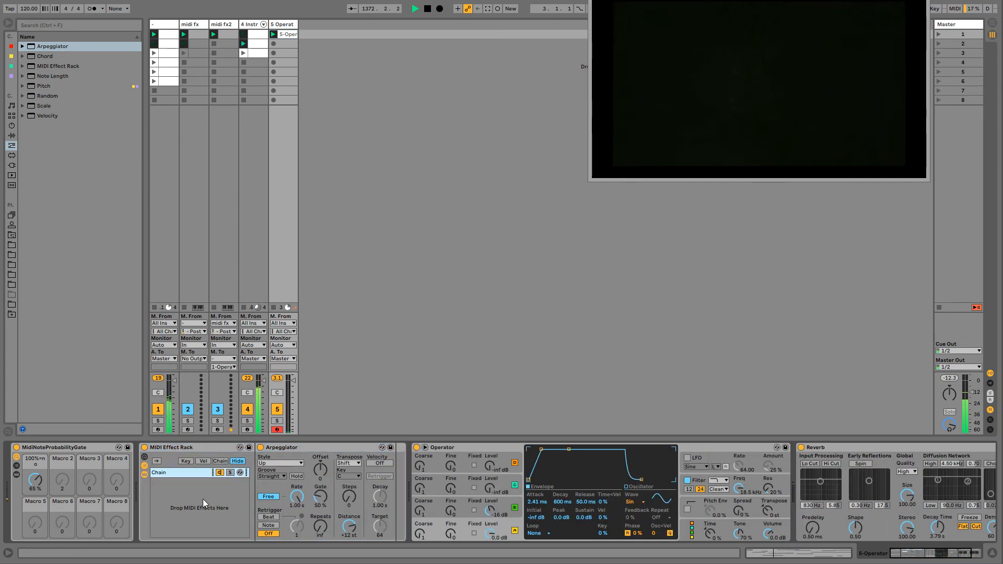
- Add a second, empty chain to the MIDI Effect Rack and set the first chain's Arpeggiator free rate to 173 ms
{"action": "left_click", "coordinate": [189, 488]}
{"action": "left_click", "coordinate": [200, 516]}
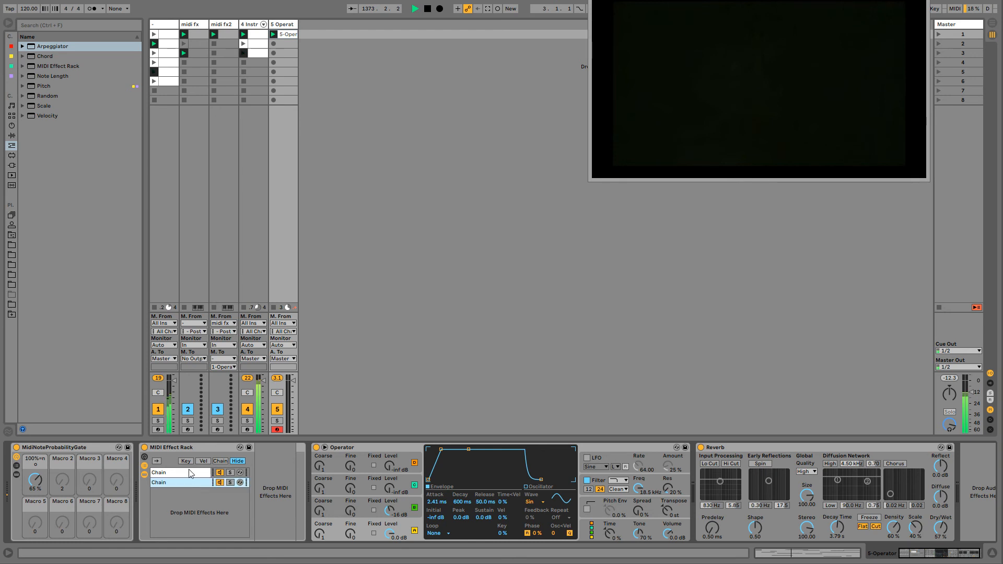
{"action": "left_click", "coordinate": [189, 473]}
{"action": "mouse_move", "coordinate": [301, 498]}
{"action": "left_mouse_down"}
{"action": "mouse_move", "coordinate": [297, 532]}
{"action": "mouse_move", "coordinate": [298, 505]}
{"action": "left_mouse_up"}
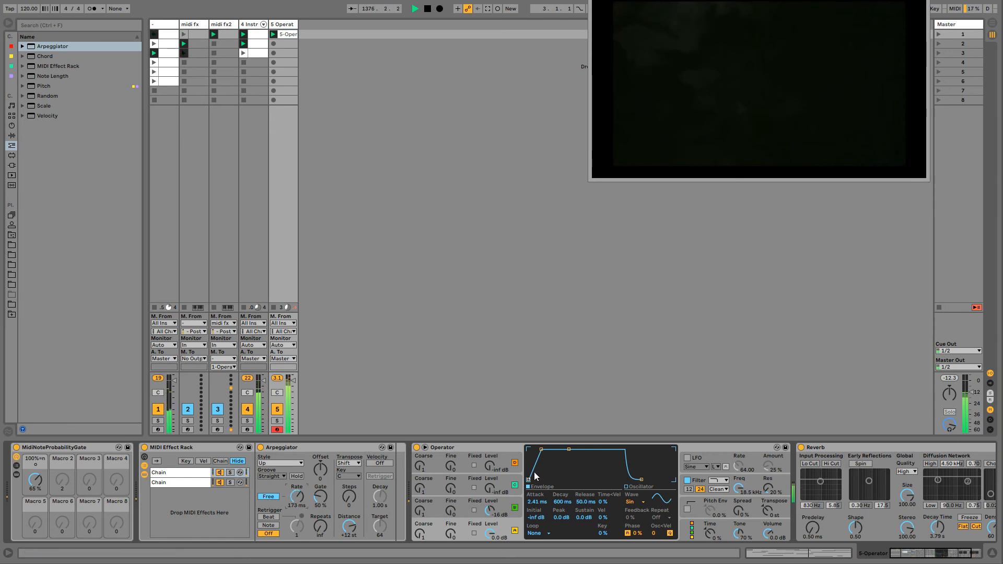
- Set Operator's polyphony to 16 voices in its global settings
{"action": "left_click", "coordinate": [701, 535]}
{"action": "left_click", "coordinate": [534, 534]}
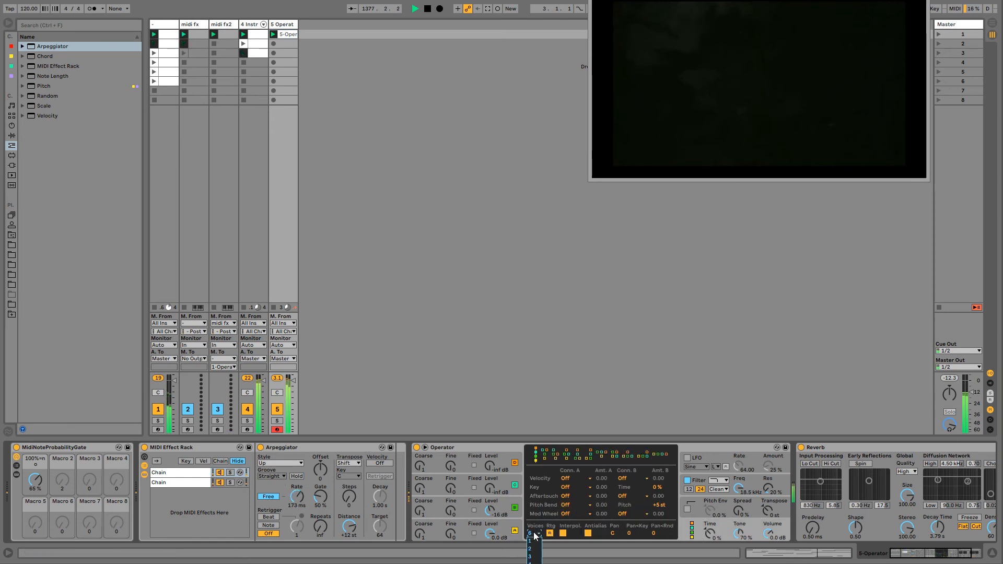
{"action": "left_click", "coordinate": [533, 563]}
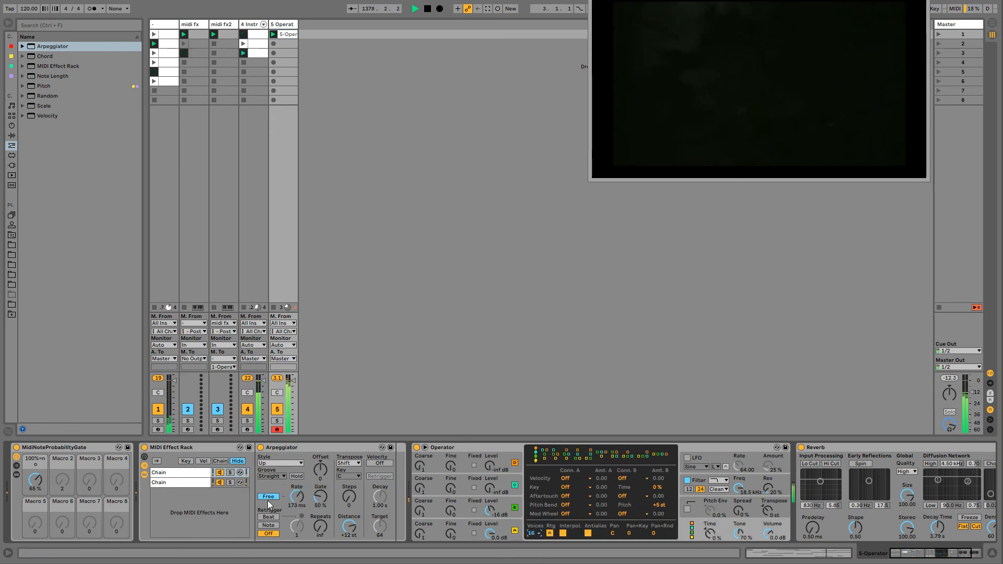
- Set the Arpeggiator's free rate to 346 ms and deactivate the rack's first chain
{"action": "left_click", "coordinate": [297, 497]}
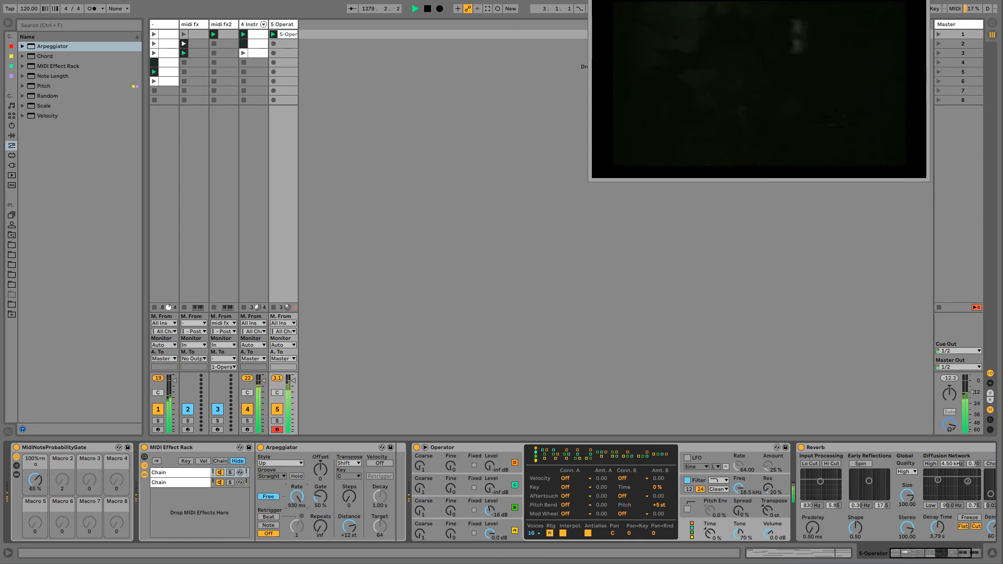
{"action": "mouse_move", "coordinate": [297, 497]}
{"action": "left_mouse_down"}
{"action": "mouse_move", "coordinate": [296, 523]}
{"action": "mouse_move", "coordinate": [297, 492]}
{"action": "left_mouse_up"}
{"action": "left_click", "coordinate": [222, 473]}
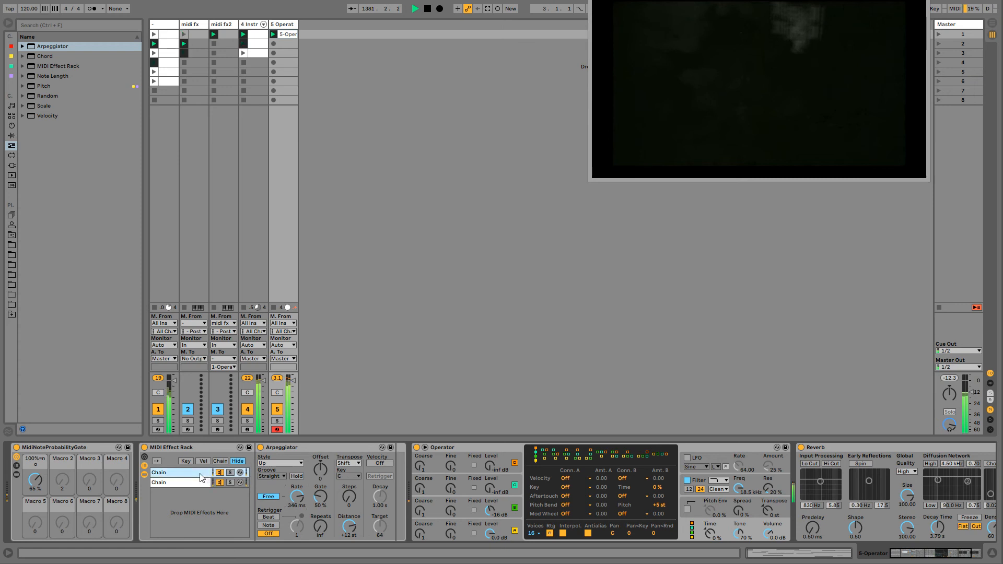
{"action": "left_click", "coordinate": [220, 473]}
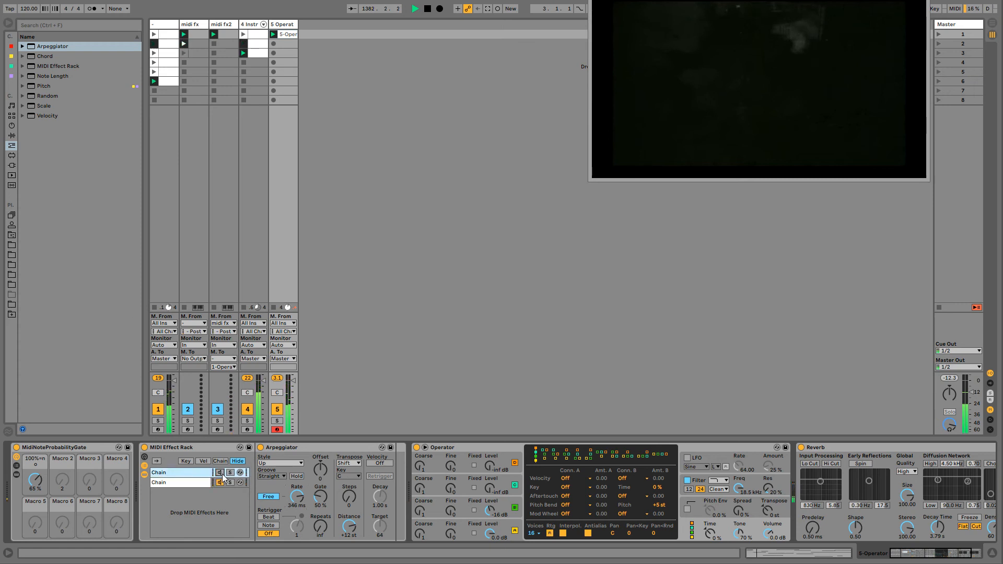
- Duplicate the Operator pad clip twice into the slots below it
{"action": "left_click", "coordinate": [287, 34]}
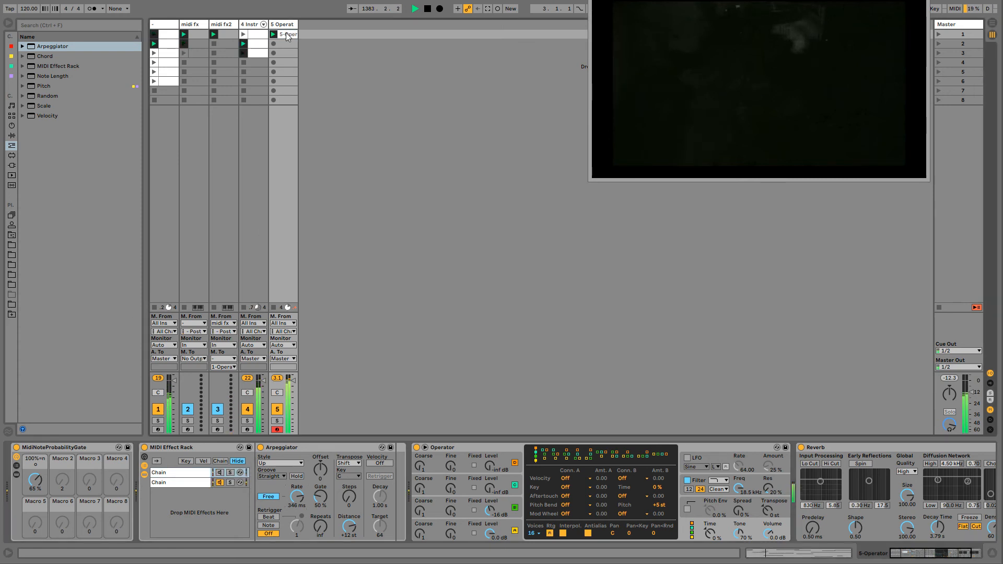
{"action": "key", "text": "ctrl+d"}
{"action": "key", "text": "ctrl+d"}
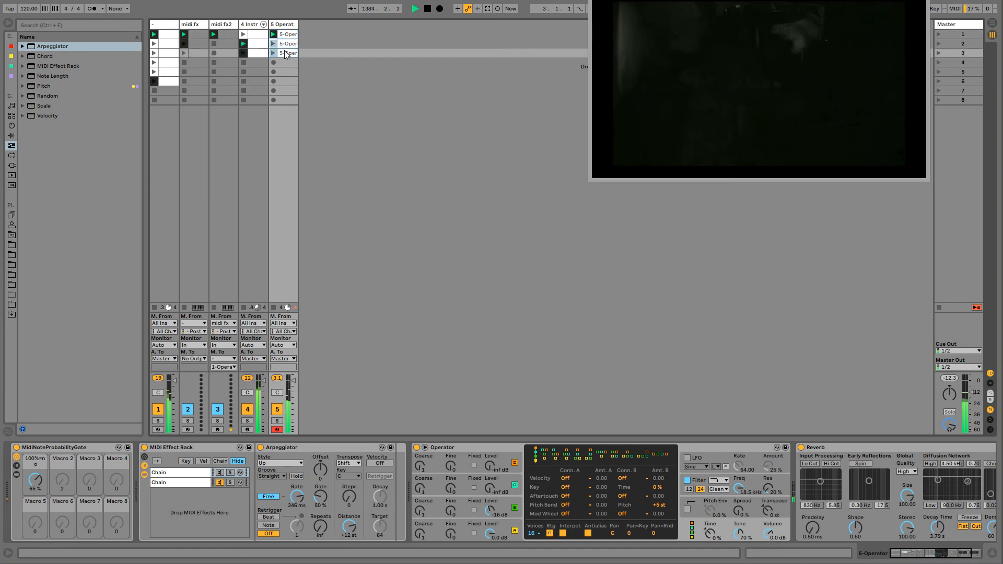
- Set the follow action of all three pad clips to Any and enable Legato launching for them
{"action": "left_click", "coordinate": [288, 45]}
{"action": "left_click", "coordinate": [288, 53], "text": "shift"}
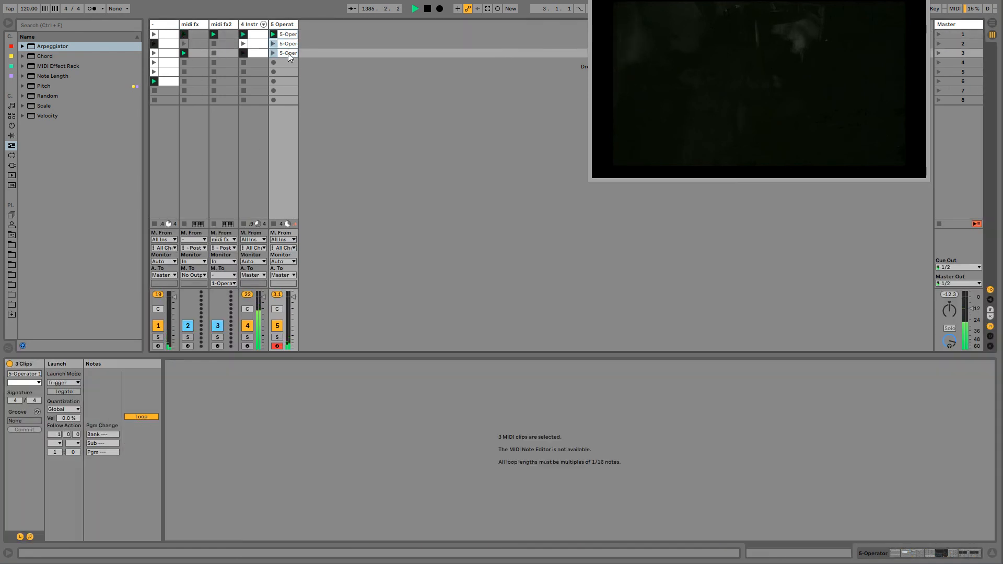
{"action": "left_click", "coordinate": [55, 443]}
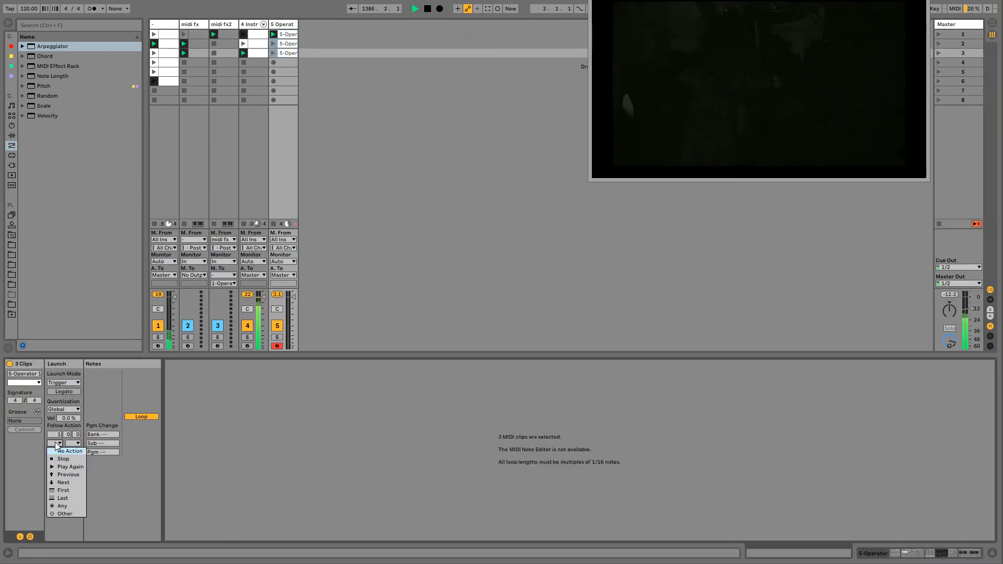
{"action": "left_click", "coordinate": [59, 506]}
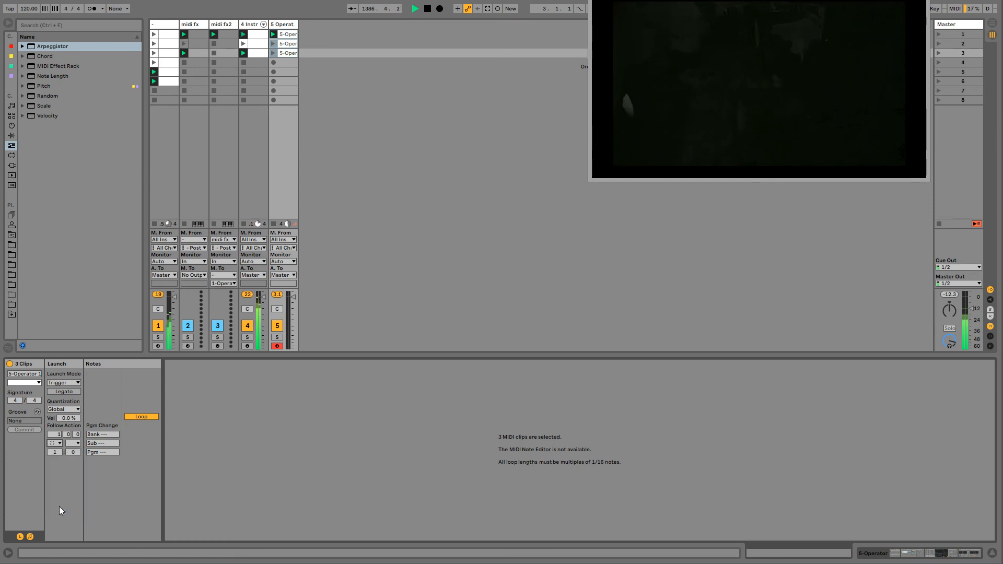
{"action": "left_click", "coordinate": [61, 392]}
- Return from the pad clips to their track's devices and set Operator's filter frequency to 2.29 kHz
{"action": "left_click", "coordinate": [288, 44]}
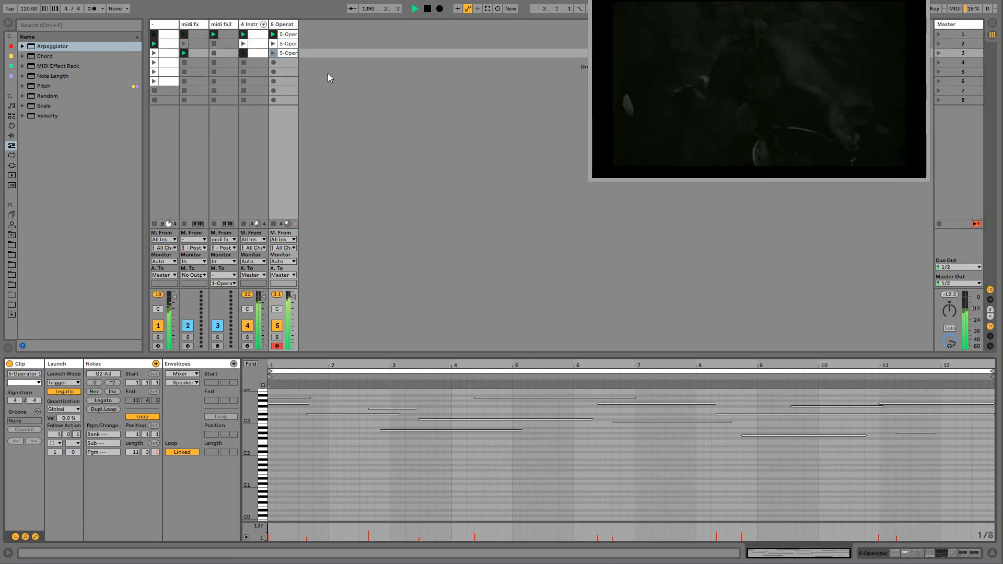
{"action": "left_click", "coordinate": [292, 43]}
{"action": "left_click", "coordinate": [291, 35]}
{"action": "left_click", "coordinate": [292, 24]}
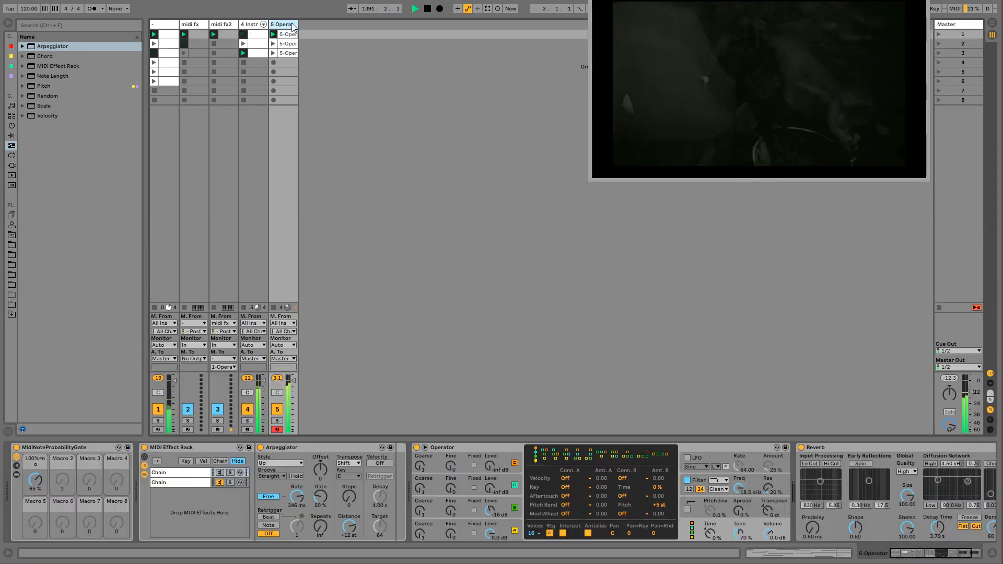
{"action": "left_click_drag", "start_coordinate": [737, 490], "coordinate": [738, 521]}
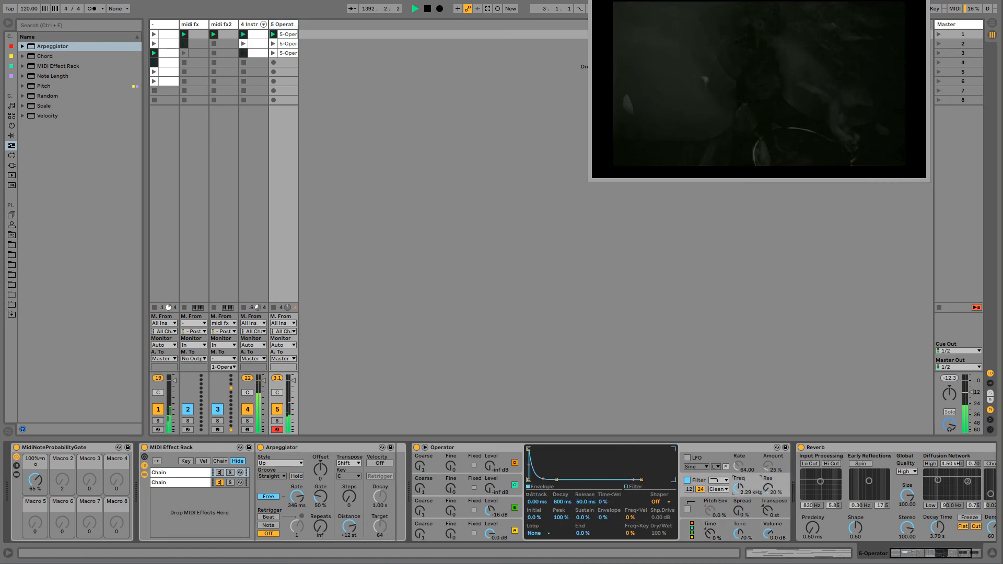
- Launch the first pad clip and raise the probability gate on its track to about 71%
{"action": "left_click", "coordinate": [274, 34]}
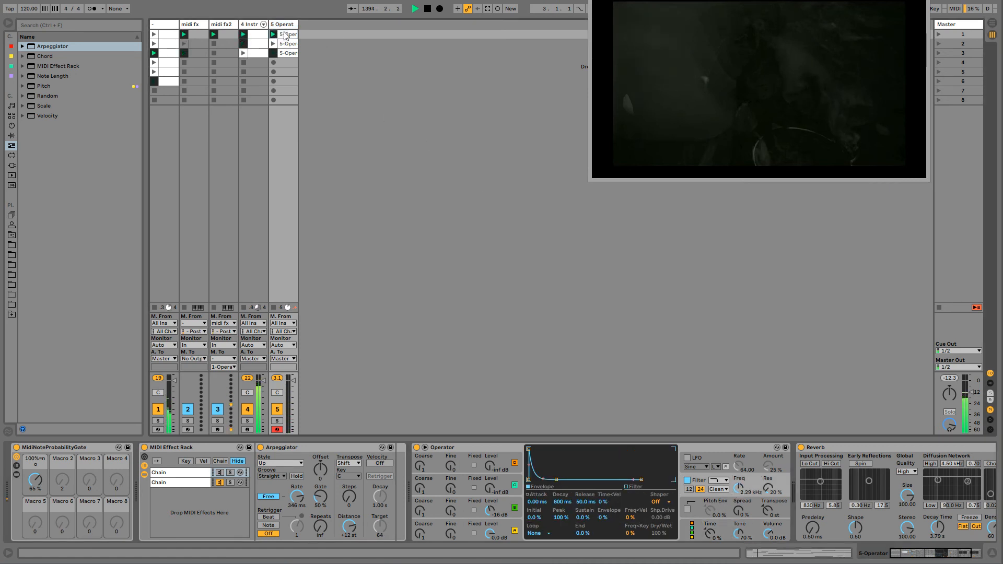
{"action": "left_click", "coordinate": [287, 36]}
{"action": "double_click", "coordinate": [284, 25]}
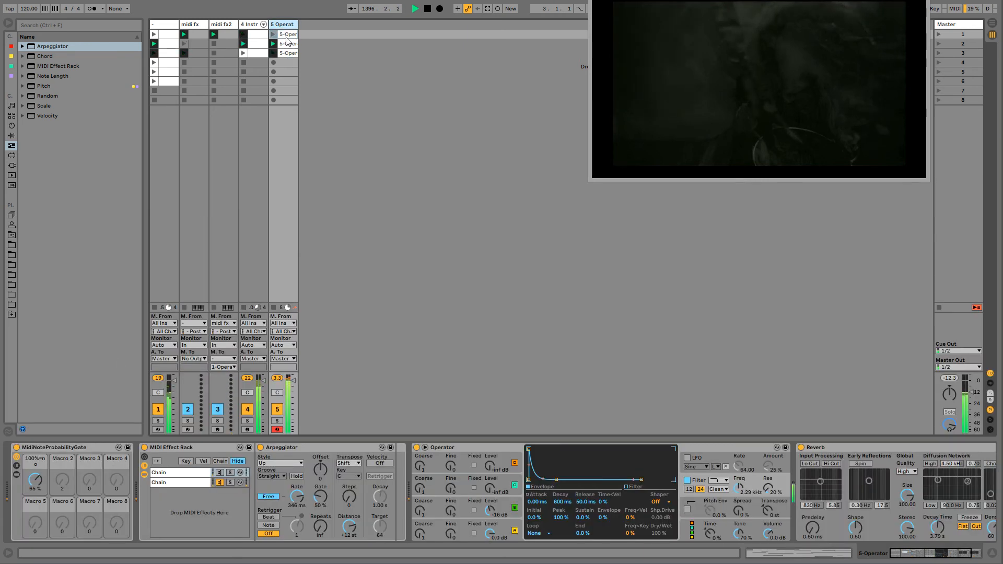
{"action": "left_click", "coordinate": [287, 34]}
{"action": "left_click", "coordinate": [287, 24]}
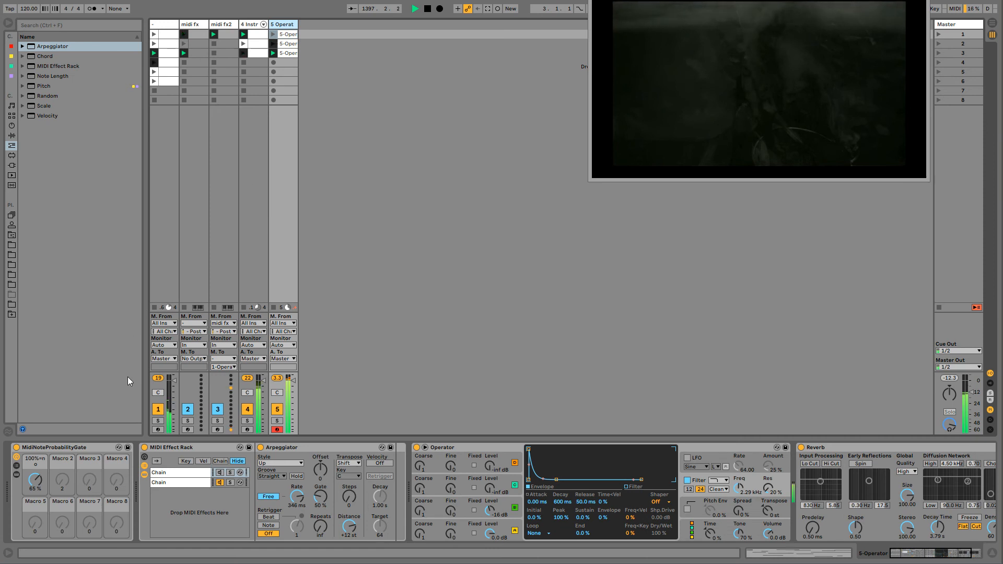
{"action": "left_click_drag", "start_coordinate": [37, 485], "coordinate": [44, 488]}
- Start session recording and record automation of the Arpeggiator's free rate and the first chain's on/off state
{"action": "key", "text": "ctrl+shift+F9"}
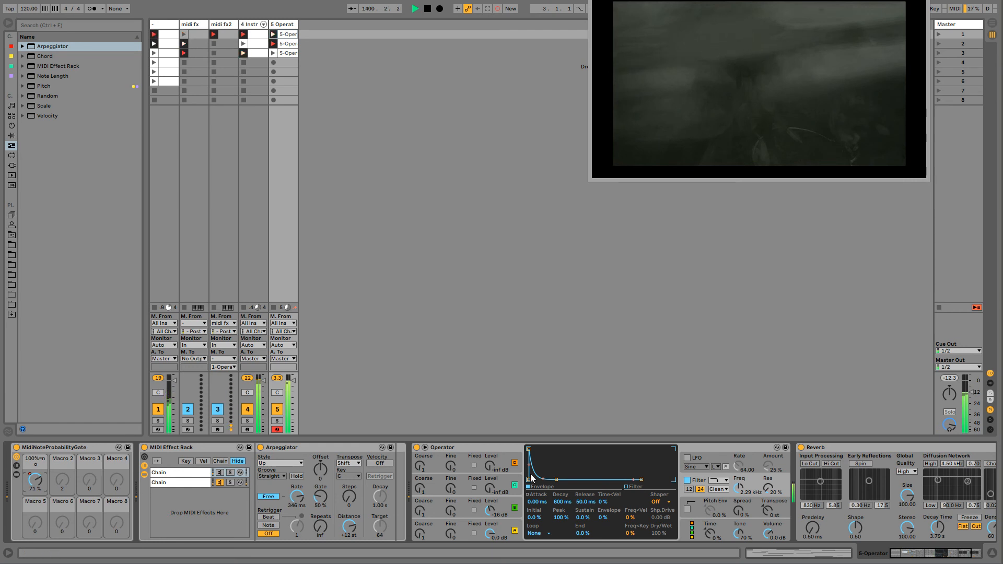
{"action": "left_click_drag", "start_coordinate": [296, 498], "coordinate": [296, 526]}
{"action": "left_click", "coordinate": [220, 472]}
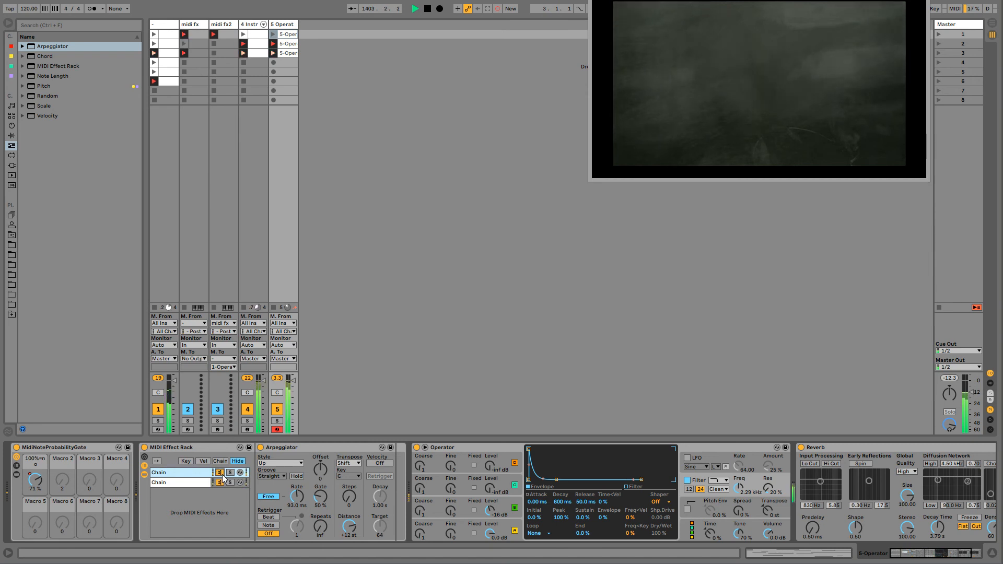
{"action": "left_click_drag", "start_coordinate": [297, 496], "coordinate": [297, 464]}
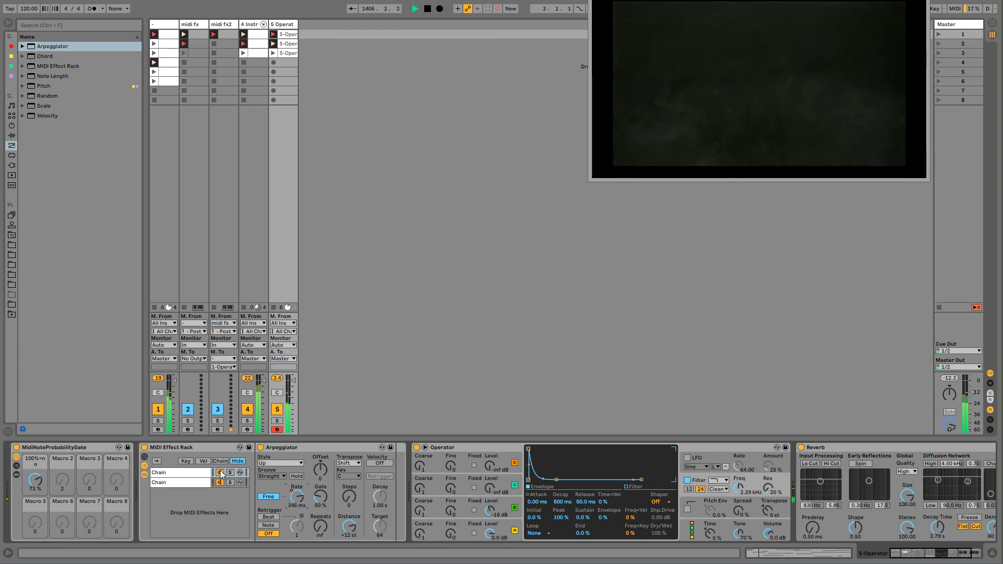
{"action": "left_click", "coordinate": [220, 474]}
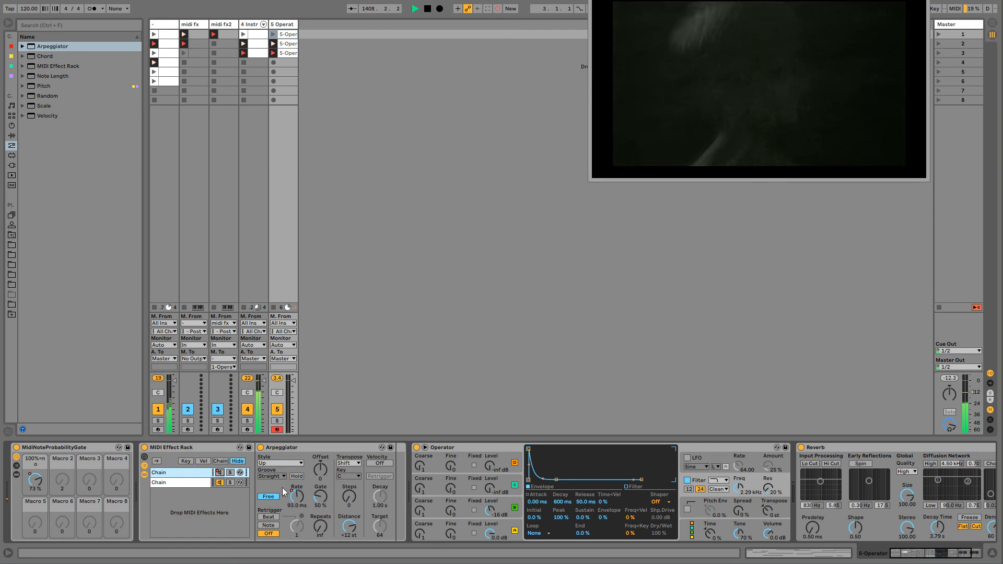
{"action": "left_click", "coordinate": [220, 474]}
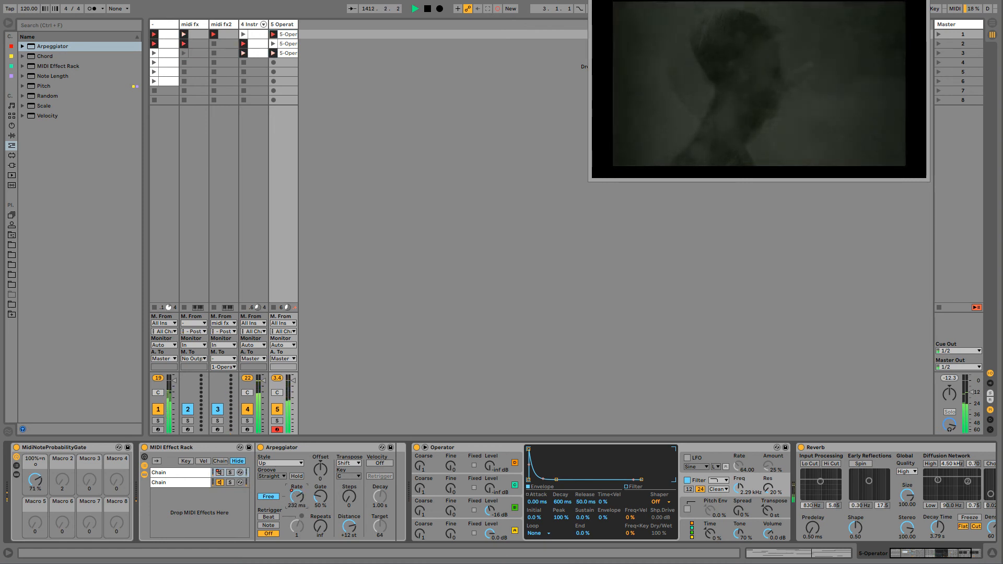
- Add a Pitch device to the rack's second chain and transpose it by -12 st
{"action": "left_click", "coordinate": [194, 482]}
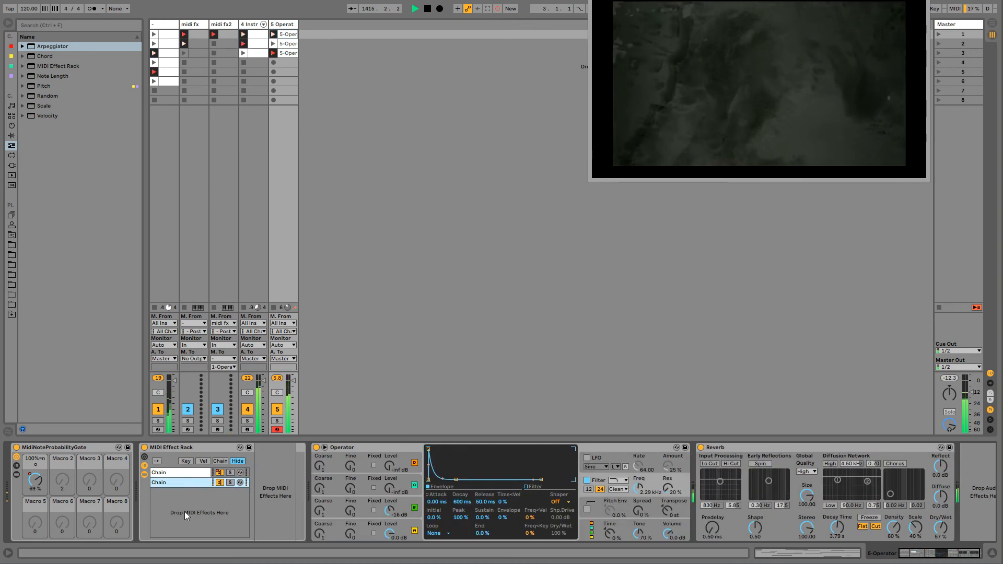
{"action": "left_click", "coordinate": [38, 87]}
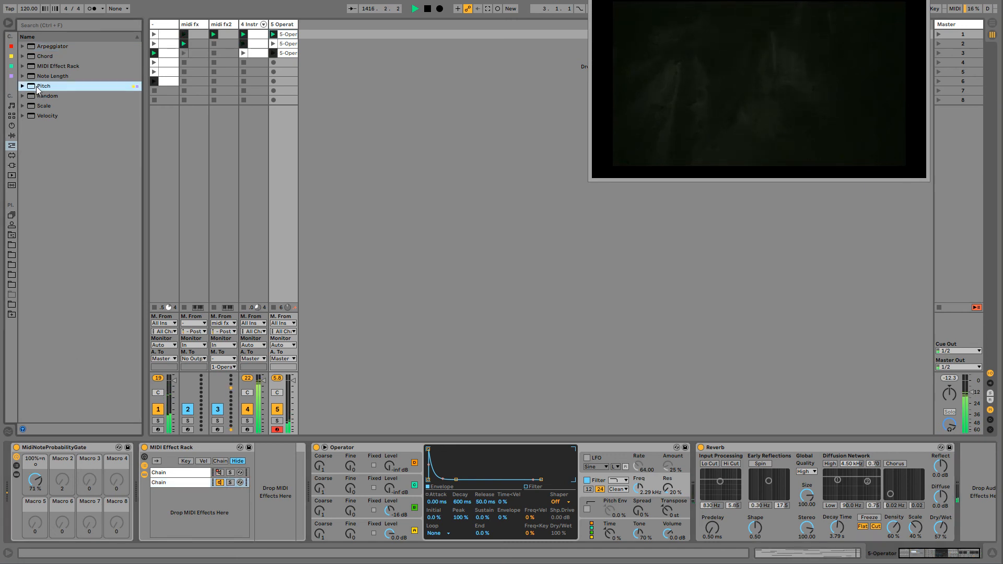
{"action": "left_click_drag", "start_coordinate": [37, 89], "coordinate": [277, 481]}
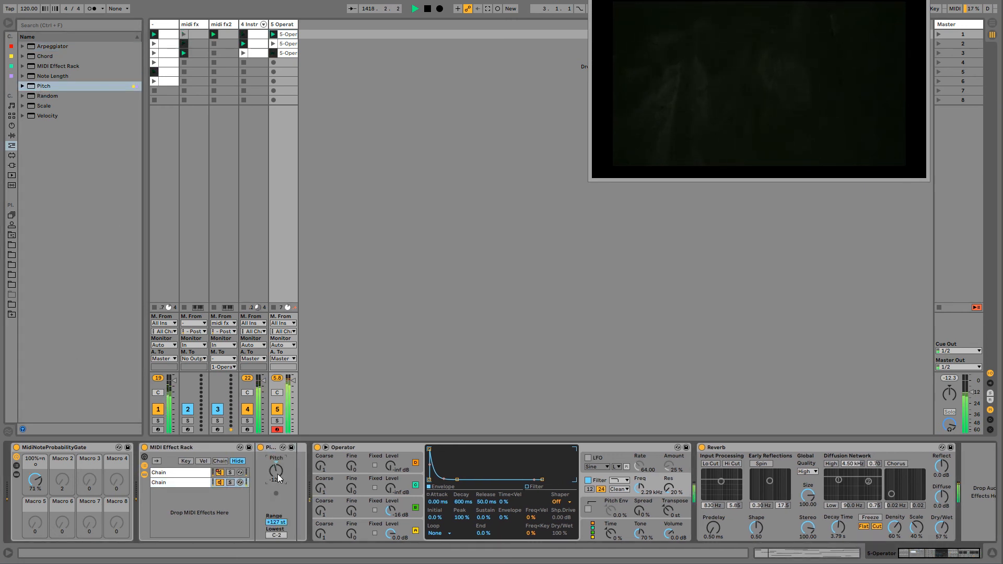
{"action": "left_click", "coordinate": [168, 483]}
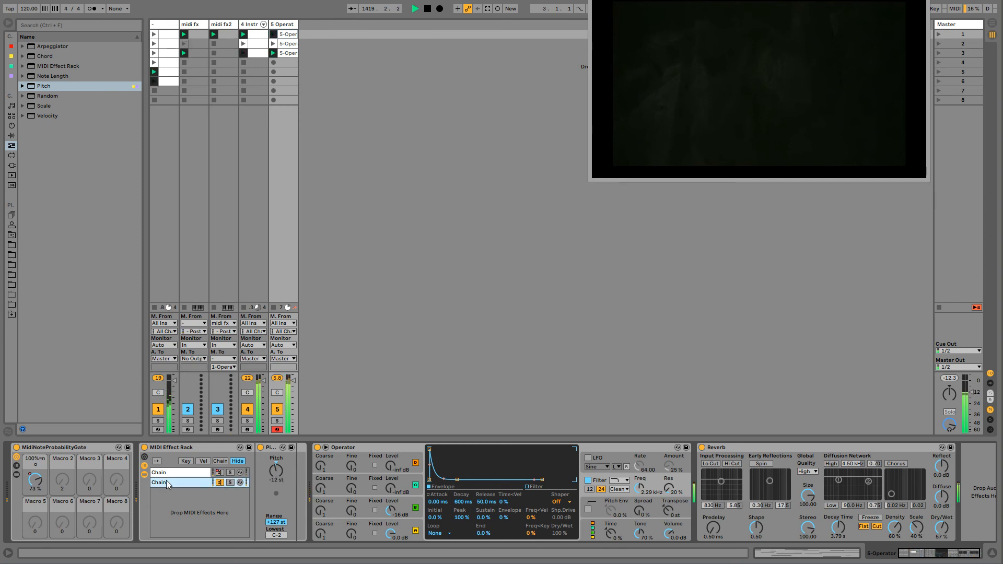
- Lengthen oscillator A's attack to 2.39 s and raise oscillator B's level to -11 dB
{"action": "left_click", "coordinate": [371, 522]}
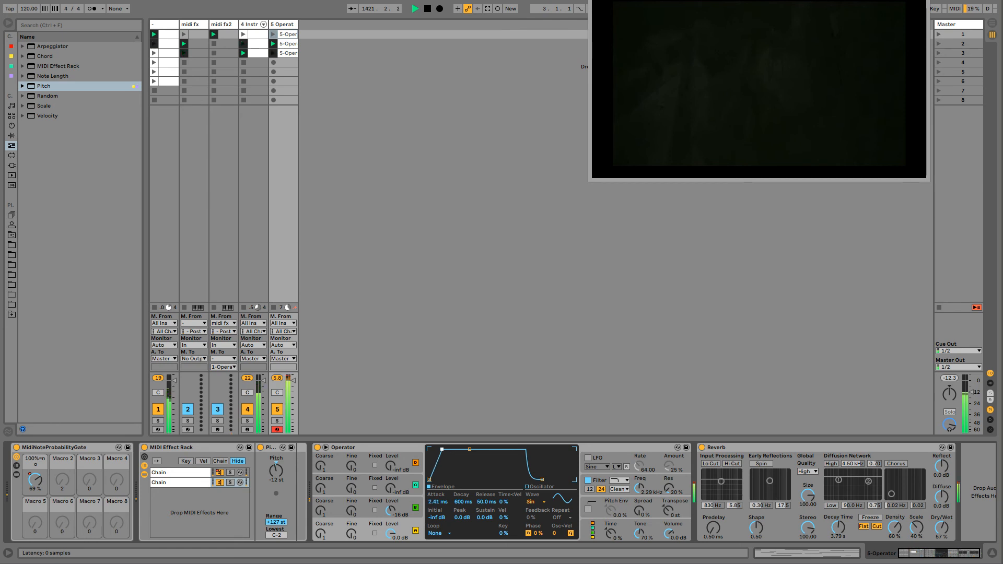
{"action": "left_click_drag", "start_coordinate": [443, 449], "coordinate": [457, 450]}
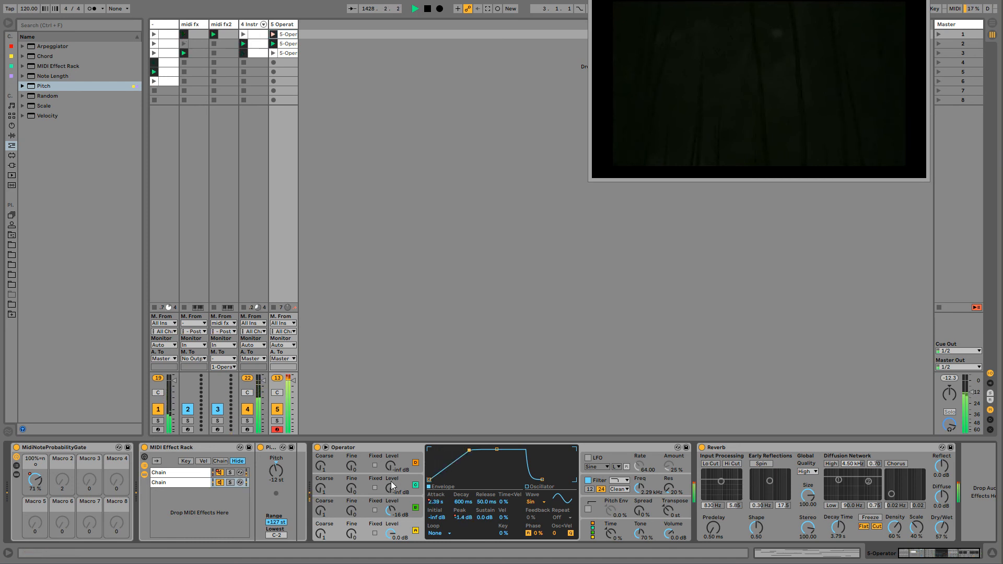
{"action": "left_click_drag", "start_coordinate": [390, 510], "coordinate": [391, 504]}
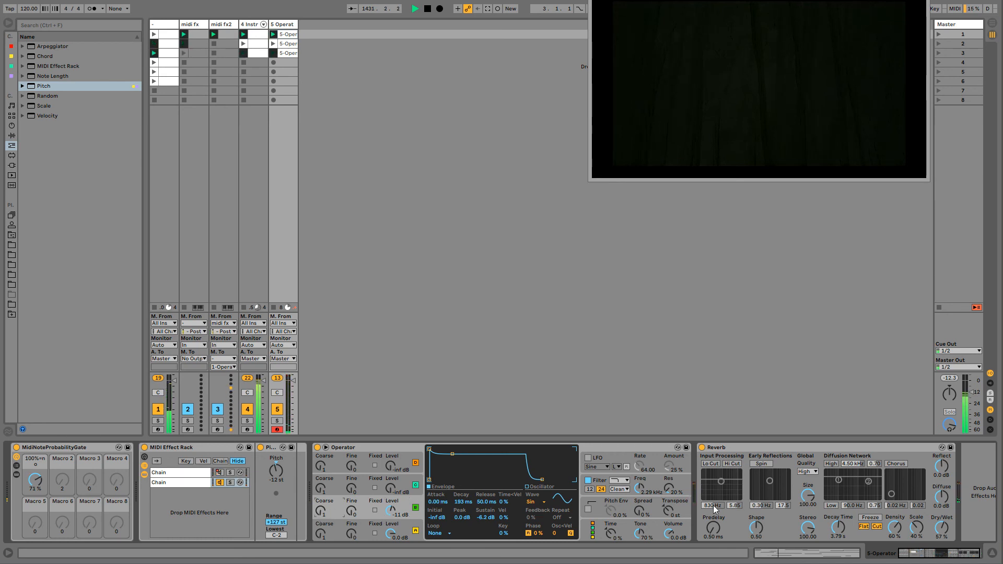
- Record automation of Operator's filter frequency and resonance, and reduce the Reverb dry/wet to 16%
{"action": "left_click_drag", "start_coordinate": [638, 488], "coordinate": [639, 540]}
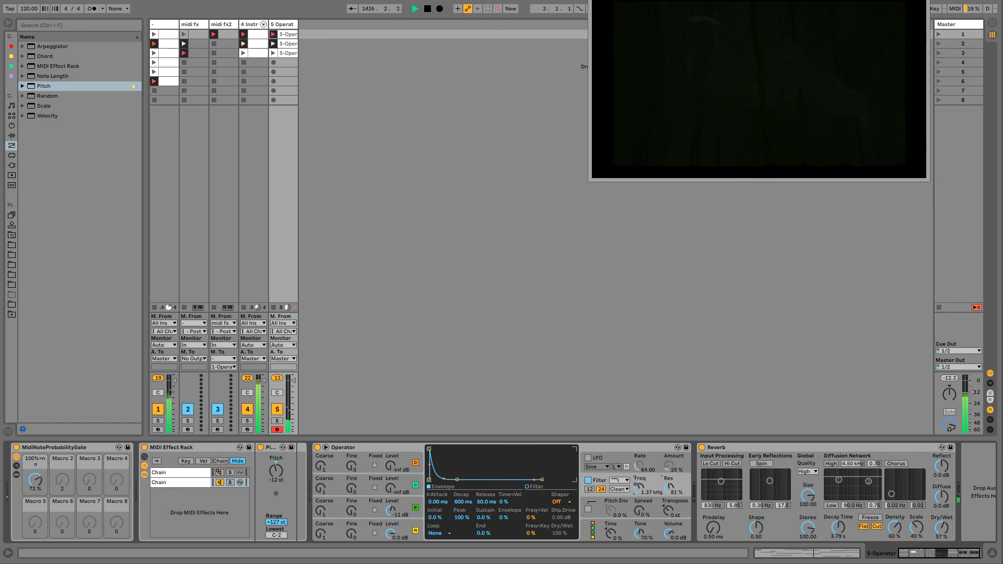
{"action": "left_click_drag", "start_coordinate": [639, 488], "coordinate": [679, 478]}
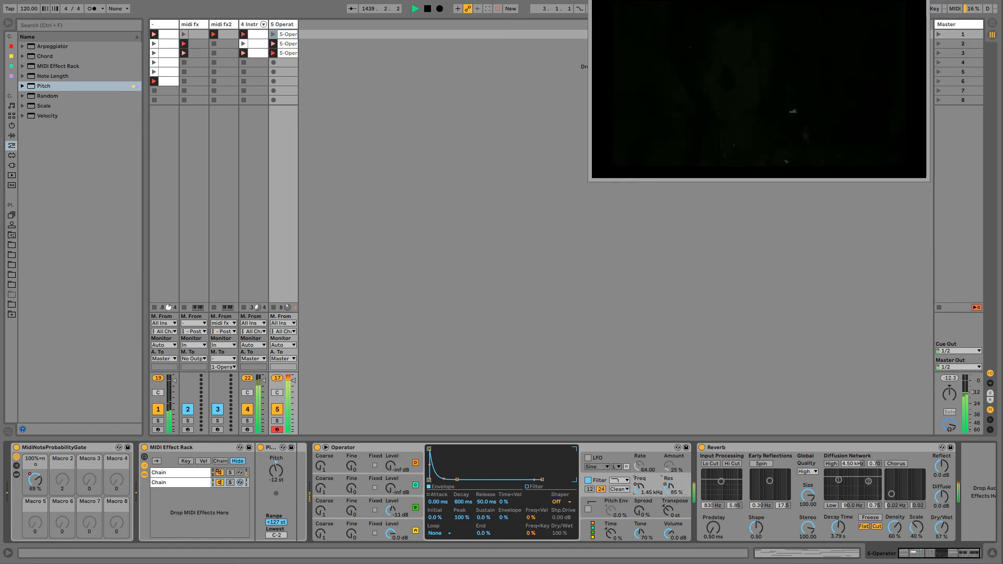
{"action": "left_click_drag", "start_coordinate": [670, 487], "coordinate": [669, 494]}
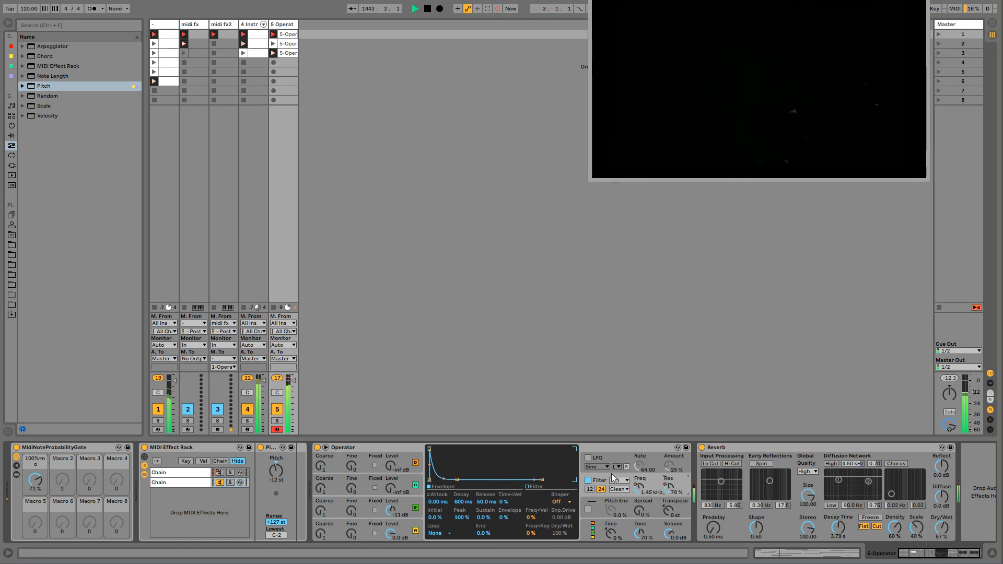
{"action": "left_click_drag", "start_coordinate": [639, 486], "coordinate": [638, 479]}
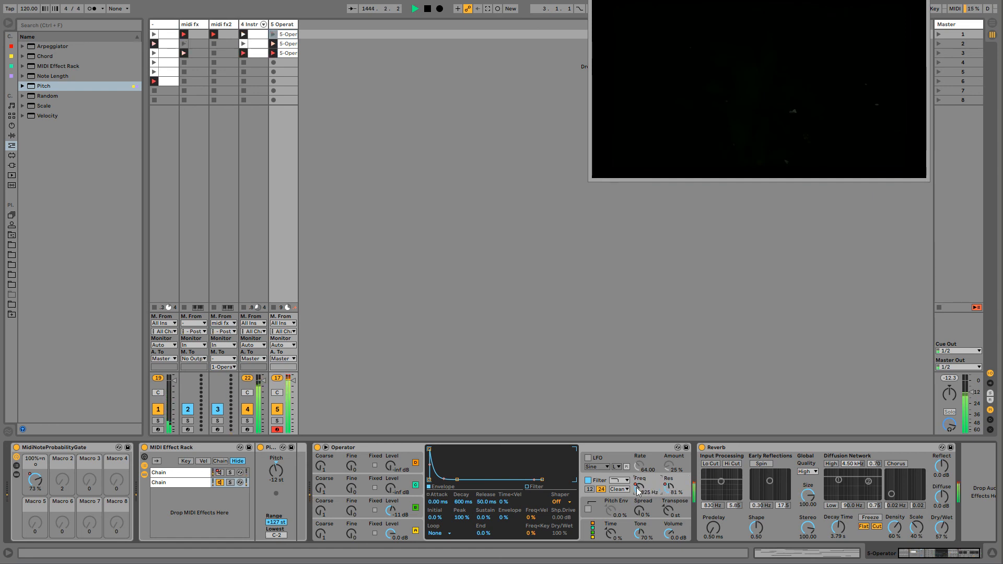
{"action": "left_click_drag", "start_coordinate": [950, 535], "coordinate": [950, 546]}
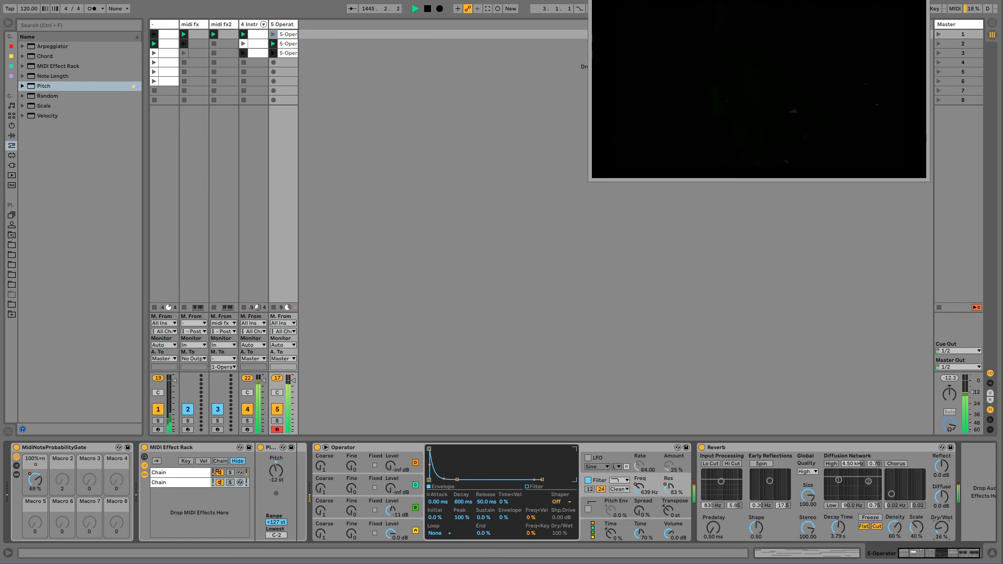
- Shorten the attack of Operator's oscillator A and bring up oscillator B's envelope
{"action": "left_click", "coordinate": [406, 524]}
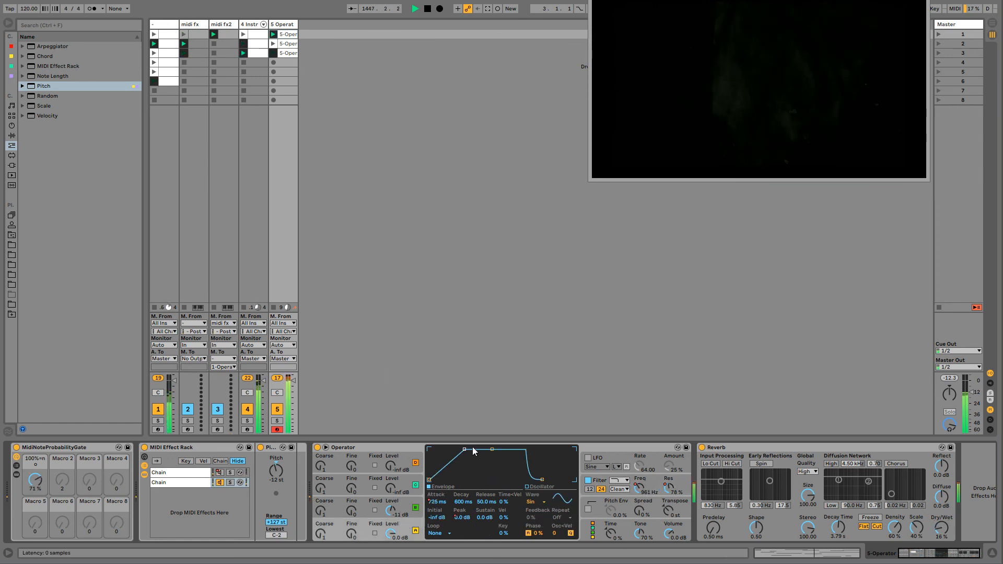
{"action": "mouse_move", "coordinate": [438, 502]}
{"action": "left_mouse_down"}
{"action": "mouse_move", "coordinate": [438, 536]}
{"action": "mouse_move", "coordinate": [437, 520]}
{"action": "left_mouse_up"}
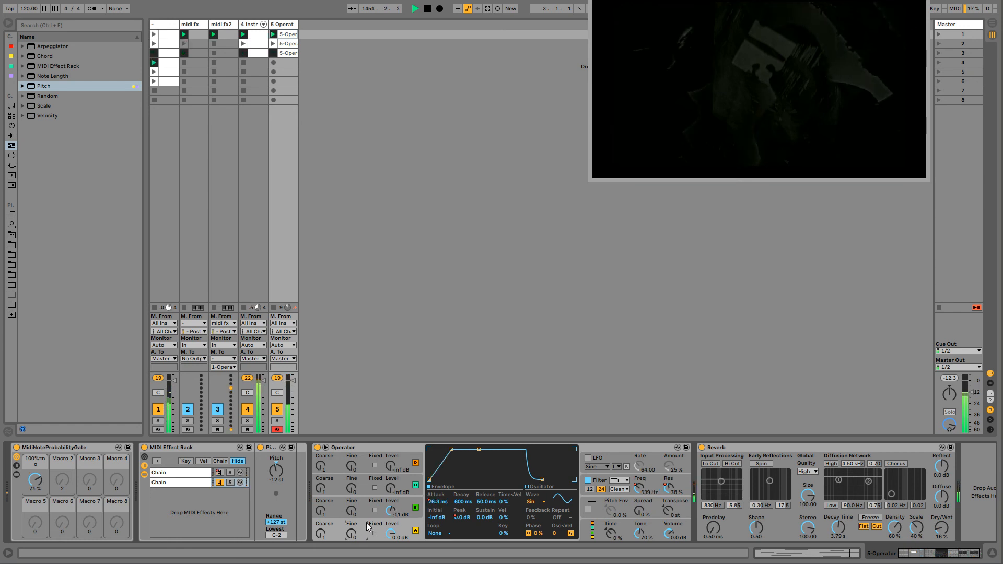
{"action": "left_click", "coordinate": [370, 505]}
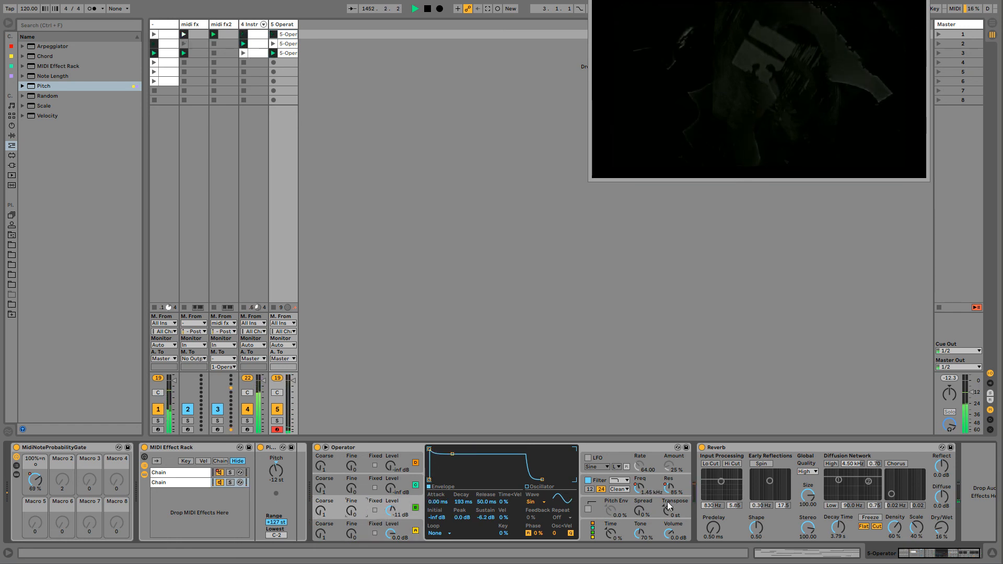
- Enable Operator's LFO and try different rates and amounts, settling on a rate of 92.73
{"action": "left_click", "coordinate": [588, 459]}
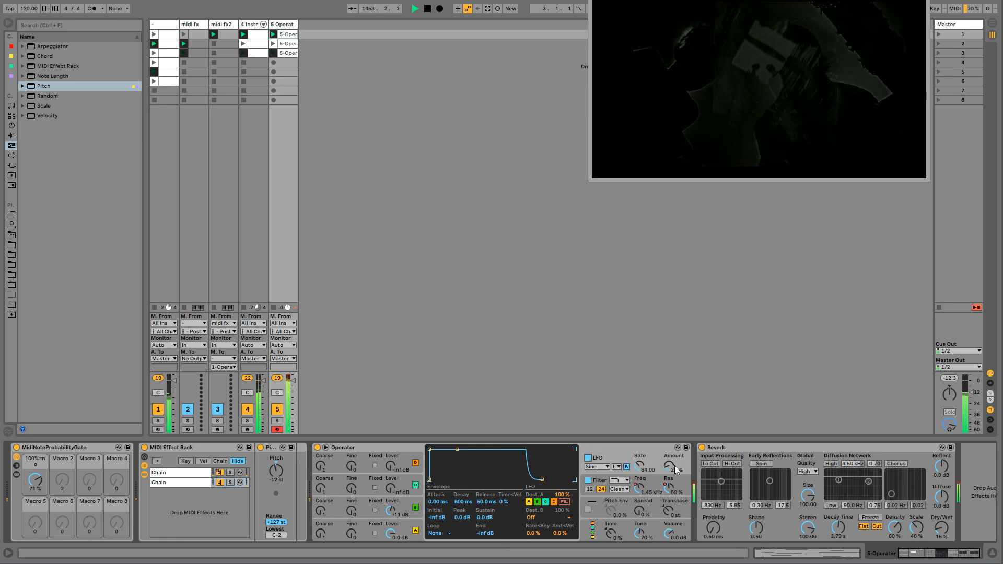
{"action": "left_click_drag", "start_coordinate": [639, 465], "coordinate": [639, 516]}
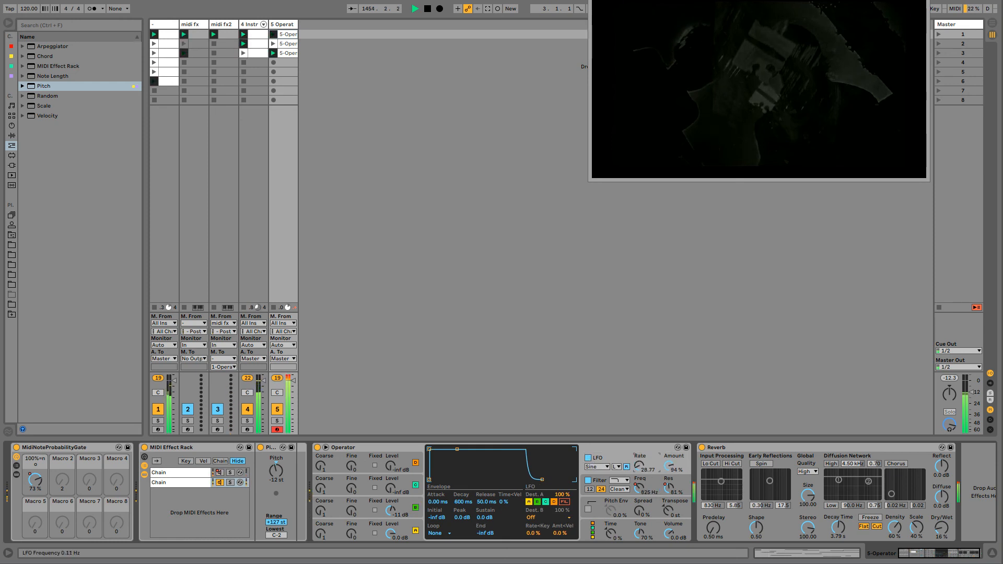
{"action": "left_click_drag", "start_coordinate": [665, 469], "coordinate": [665, 520]}
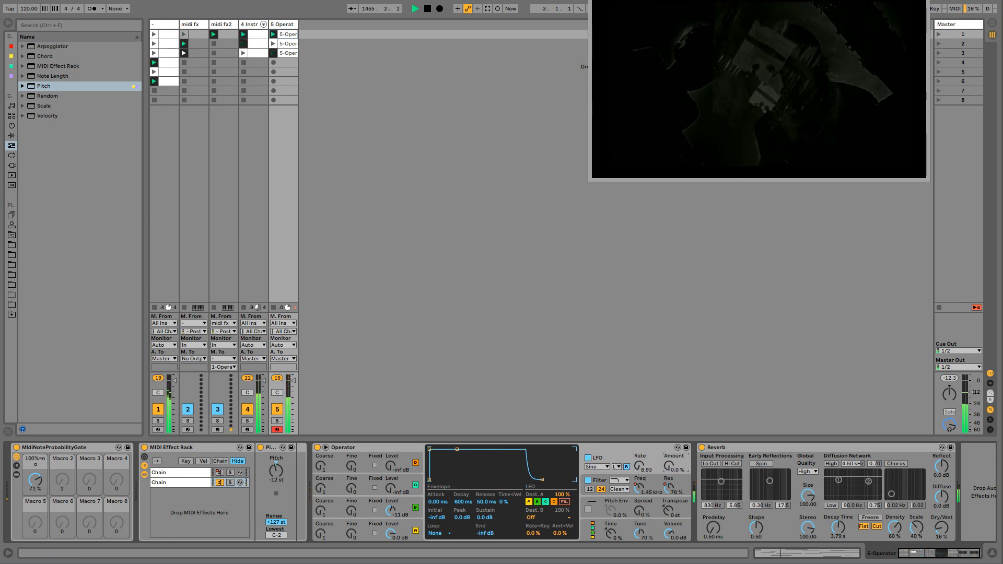
{"action": "left_click_drag", "start_coordinate": [639, 465], "coordinate": [640, 422]}
{"action": "left_click_drag", "start_coordinate": [670, 466], "coordinate": [669, 466]}
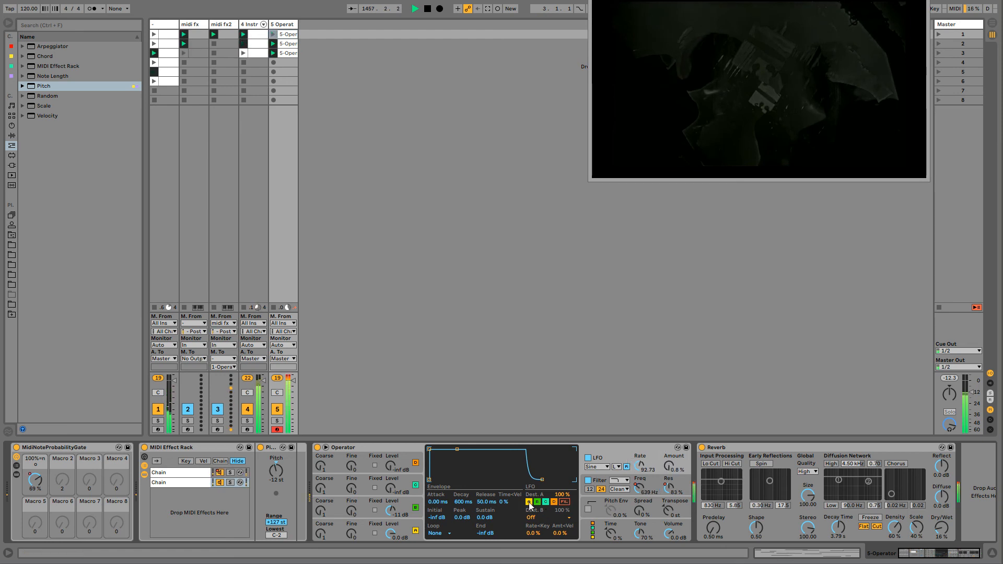
- Route the LFO to the filter instead of oscillator A, with a 96% amount and a rate of 112.89
{"action": "left_click", "coordinate": [564, 501]}
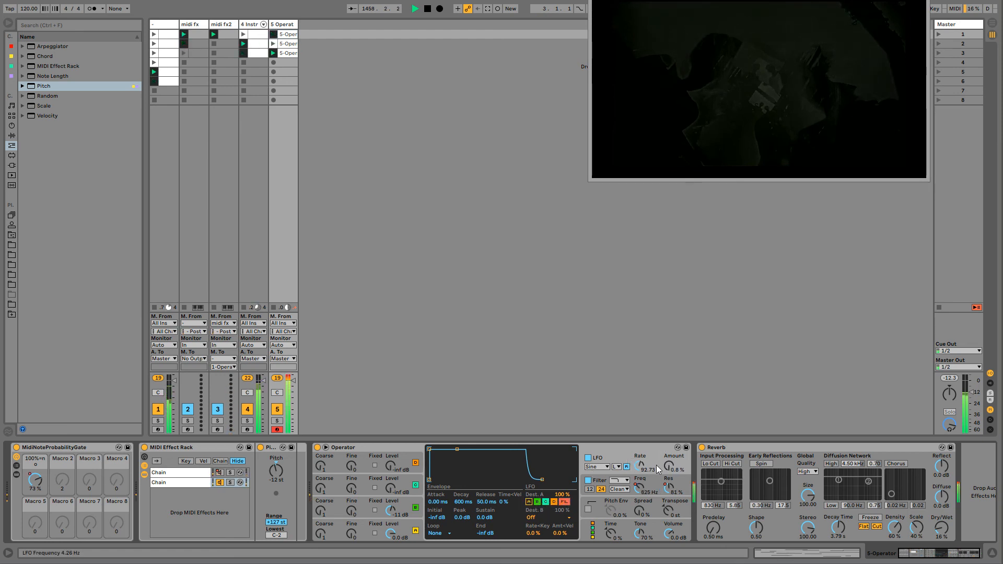
{"action": "left_click_drag", "start_coordinate": [669, 466], "coordinate": [669, 416]}
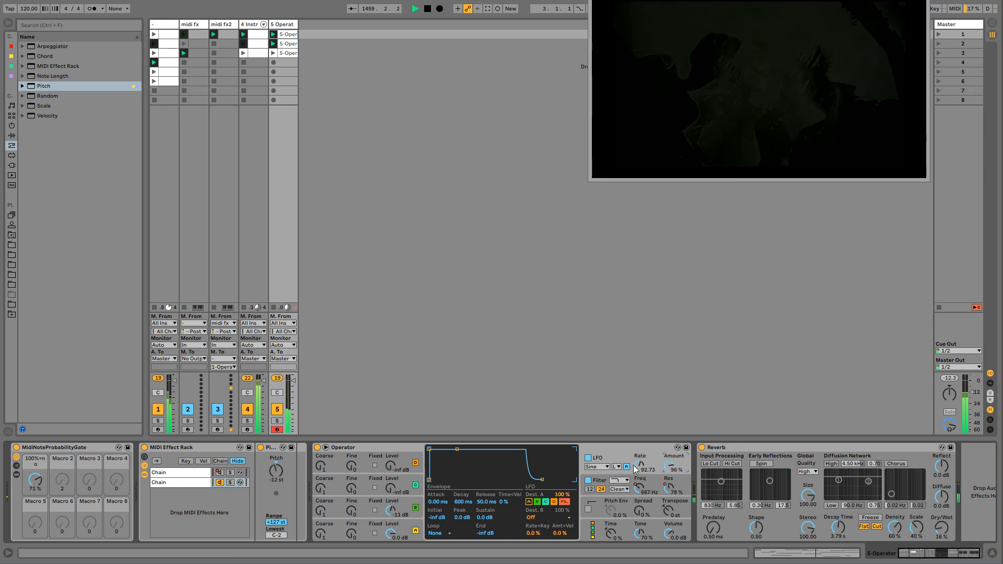
{"action": "mouse_move", "coordinate": [639, 465]}
{"action": "left_mouse_down"}
{"action": "mouse_move", "coordinate": [639, 447]}
{"action": "mouse_move", "coordinate": [634, 464]}
{"action": "left_mouse_up"}
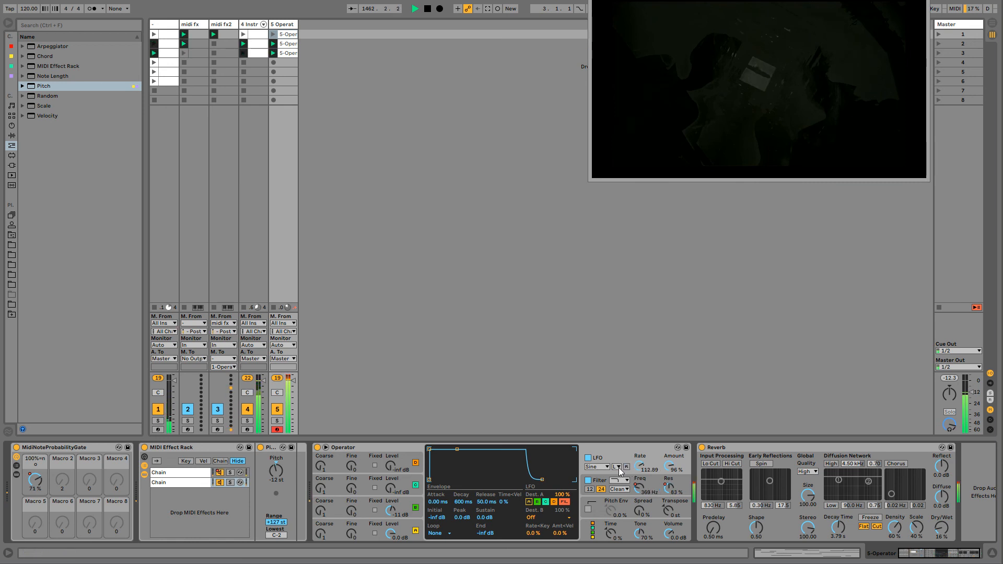
- Switch the LFO range to high and record automation of the LFO's rate and amount
{"action": "left_click", "coordinate": [617, 467]}
{"action": "left_click", "coordinate": [620, 474]}
{"action": "left_click", "coordinate": [626, 467]}
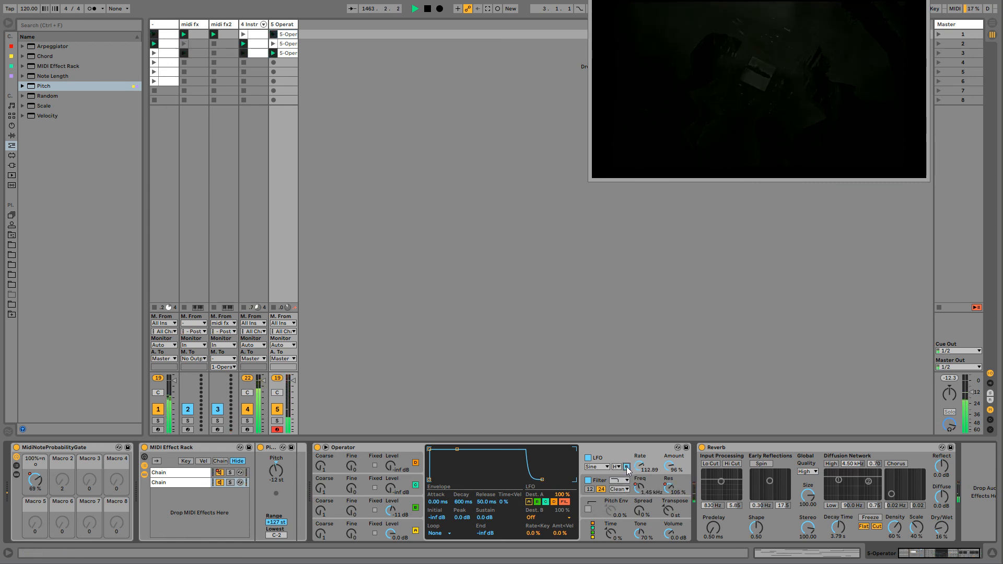
{"action": "mouse_move", "coordinate": [639, 466]}
{"action": "left_mouse_down"}
{"action": "mouse_move", "coordinate": [640, 454]}
{"action": "mouse_move", "coordinate": [639, 466]}
{"action": "left_mouse_up"}
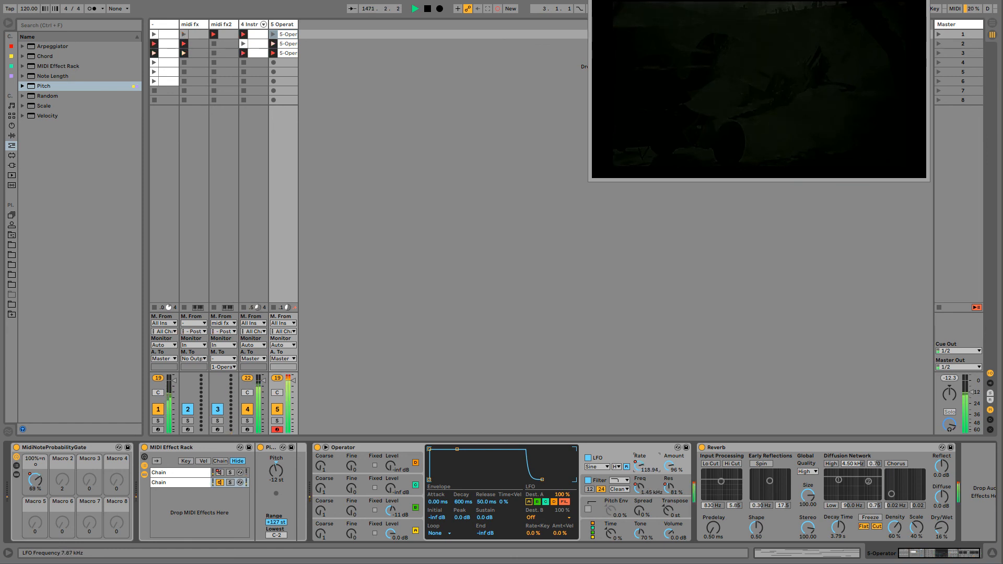
{"action": "left_click_drag", "start_coordinate": [640, 465], "coordinate": [639, 466]}
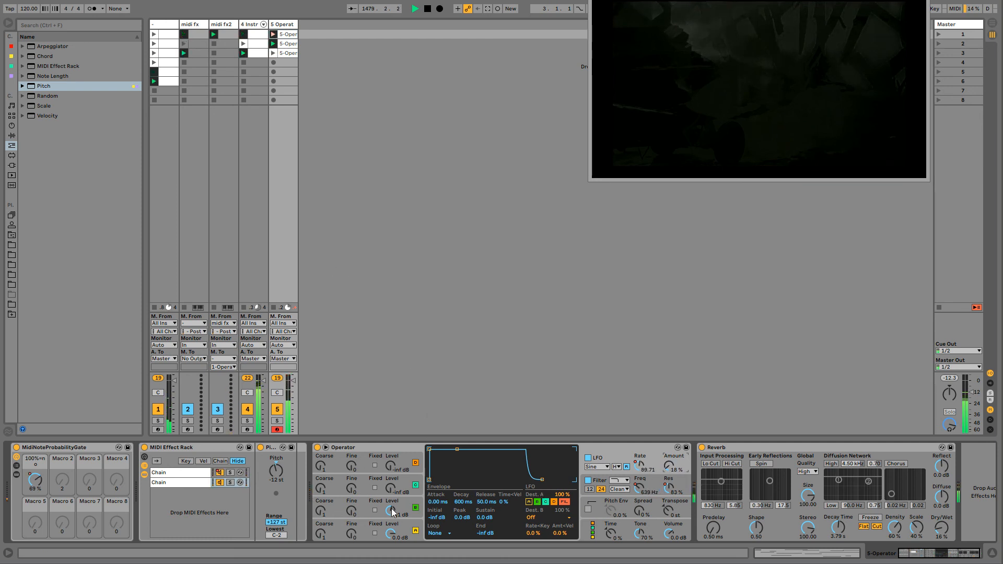
- Insert an Auto Pan between Operator and Reverb and record automation of its amount and rate
{"action": "left_click", "coordinate": [413, 525]}
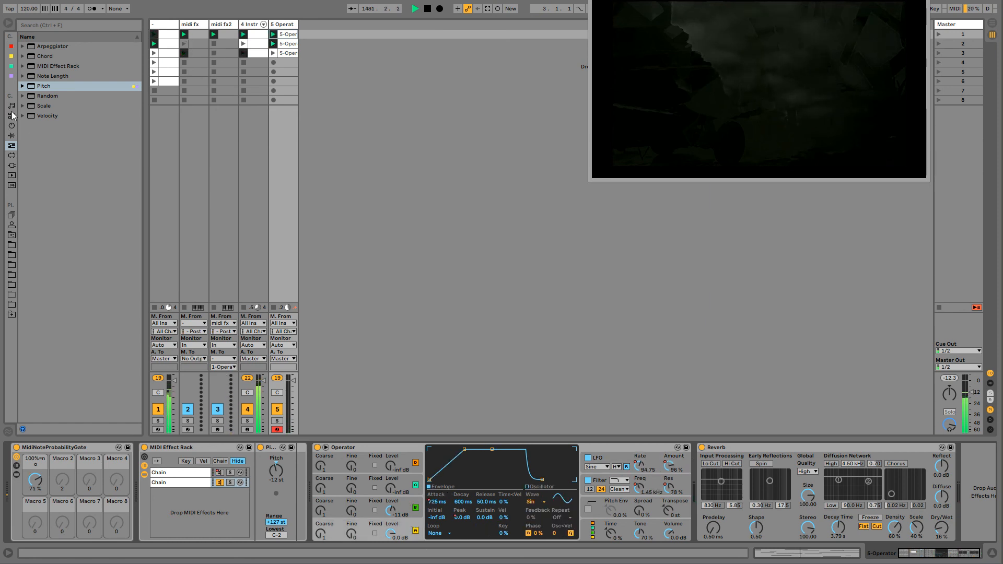
{"action": "left_click", "coordinate": [11, 126]}
{"action": "left_click", "coordinate": [11, 135]}
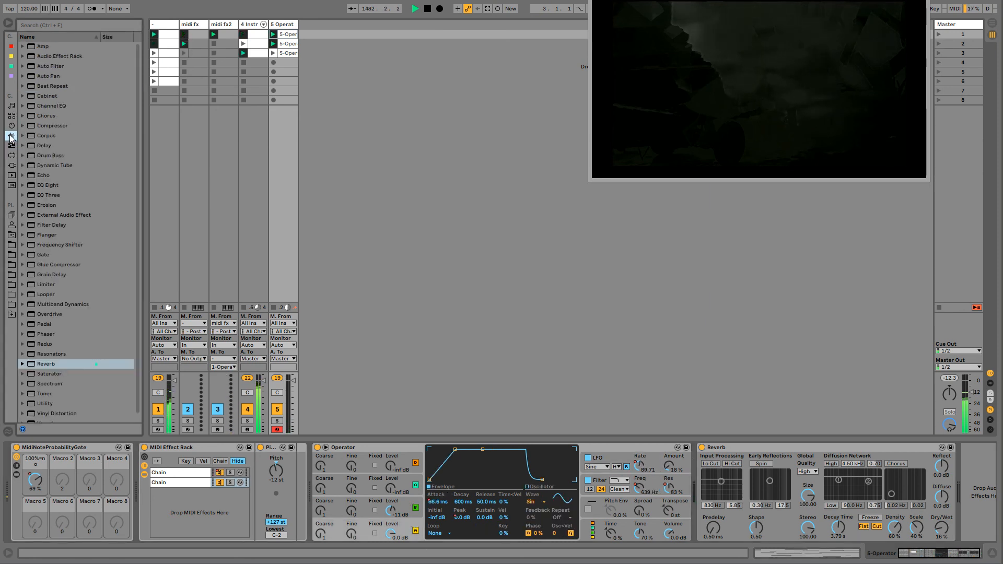
{"action": "left_click_drag", "start_coordinate": [49, 76], "coordinate": [715, 501]}
{"action": "left_click", "coordinate": [726, 495]}
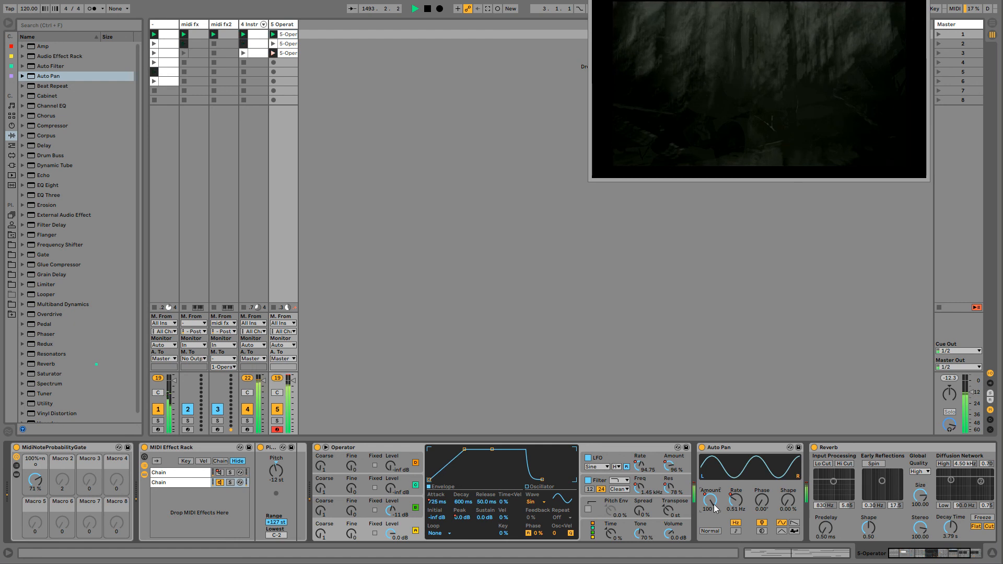
- Set the pad track's Reverb to a 2.64 s decay time, 62.86 stereo and 64% dry/wet, checking the first track's Reverb for comparison
{"action": "left_click_drag", "start_coordinate": [896, 554], "coordinate": [922, 507]}
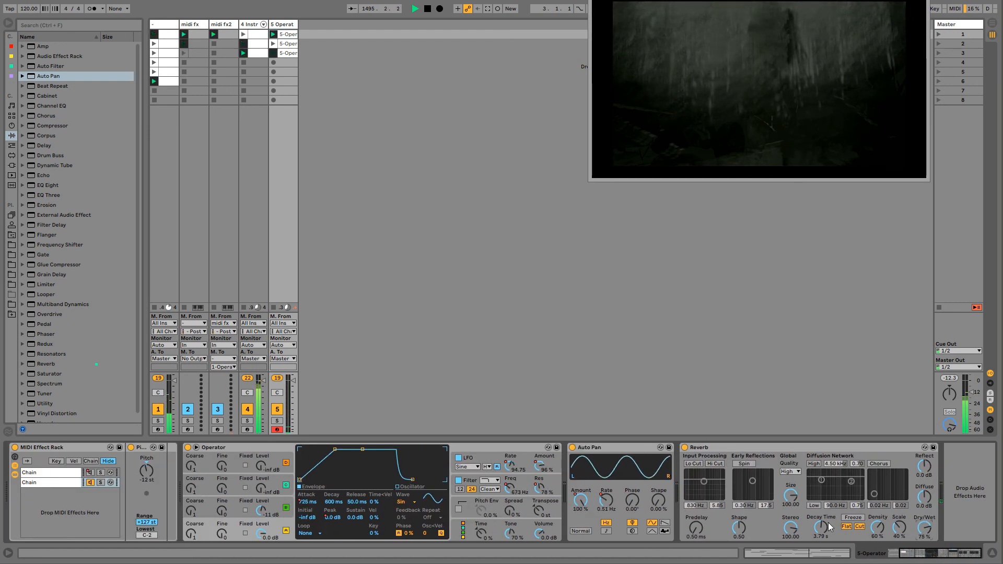
{"action": "left_click_drag", "start_coordinate": [829, 524], "coordinate": [829, 501]}
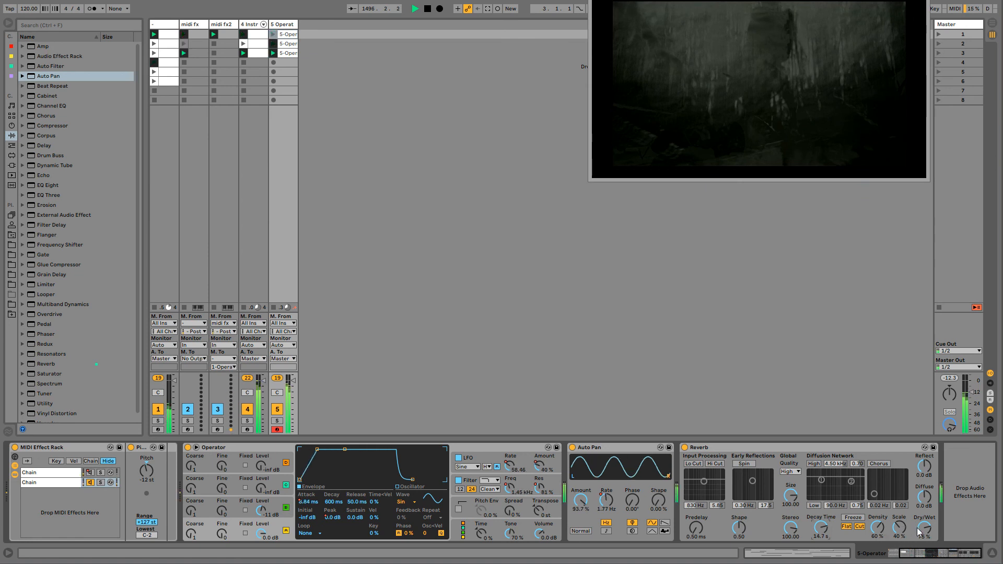
{"action": "left_click", "coordinate": [924, 531]}
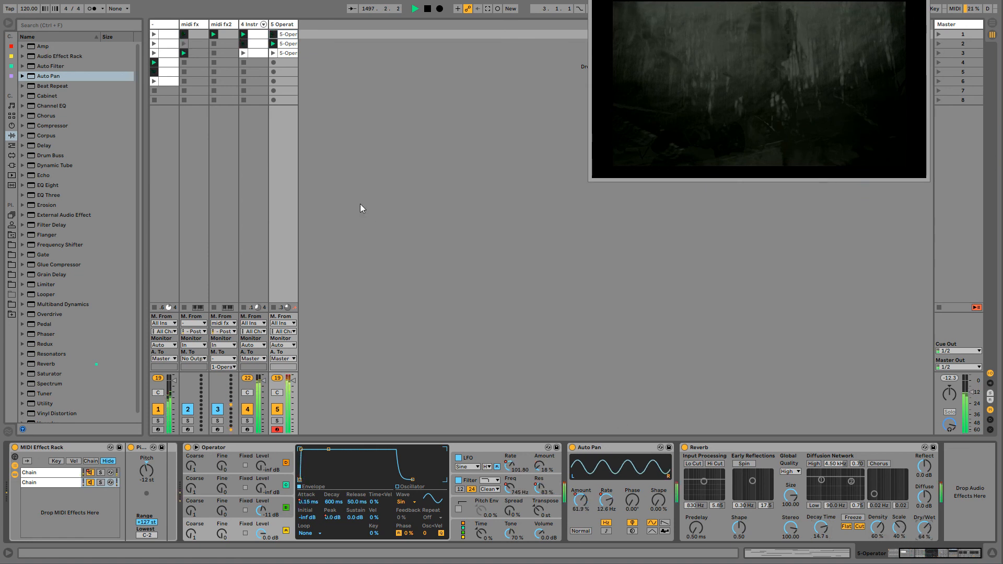
{"action": "left_click", "coordinate": [169, 26]}
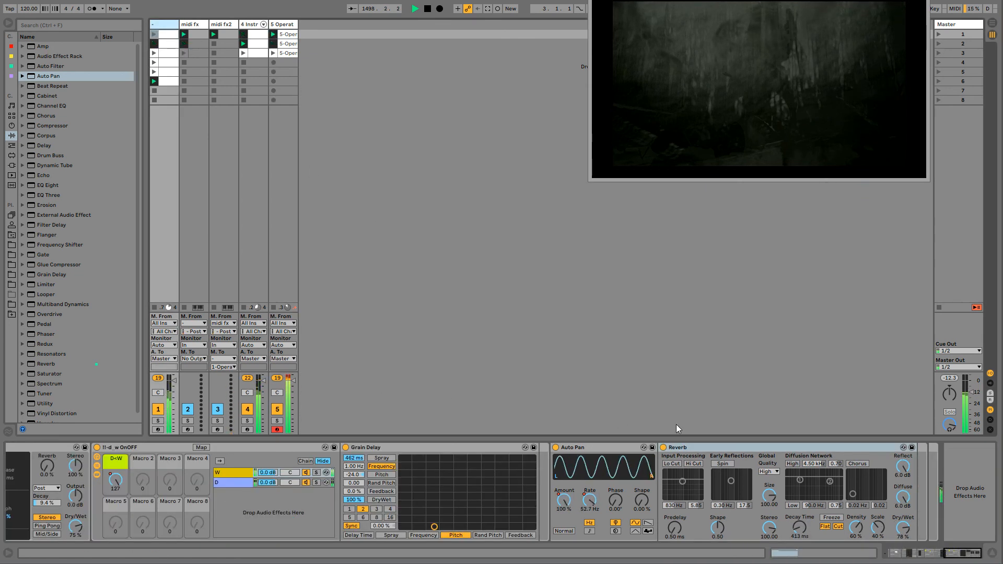
{"action": "left_click", "coordinate": [288, 24]}
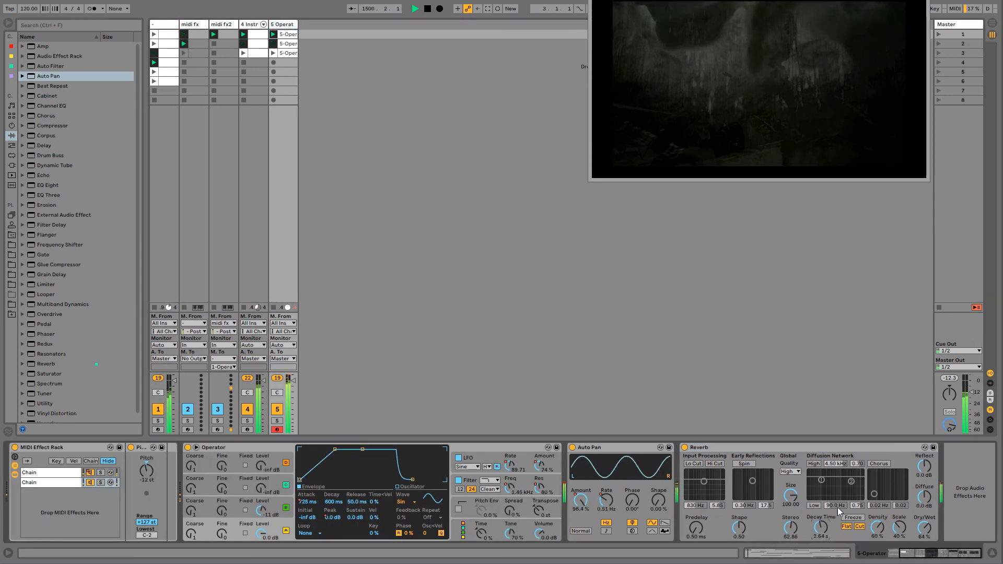
- Insert a Chorus after Operator with a 4.90 ms modulation amount, 6.63 Hz rate and raised feedback, and reduce its dry/wet
{"action": "left_click", "coordinate": [43, 115]}
{"action": "left_click_drag", "start_coordinate": [498, 490], "coordinate": [497, 489]}
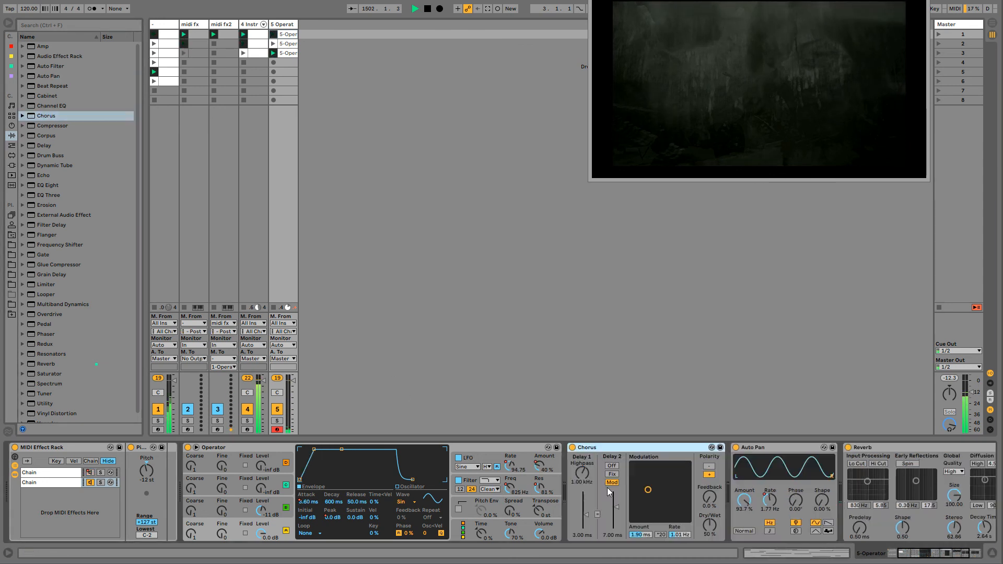
{"action": "left_click_drag", "start_coordinate": [670, 471], "coordinate": [709, 452]}
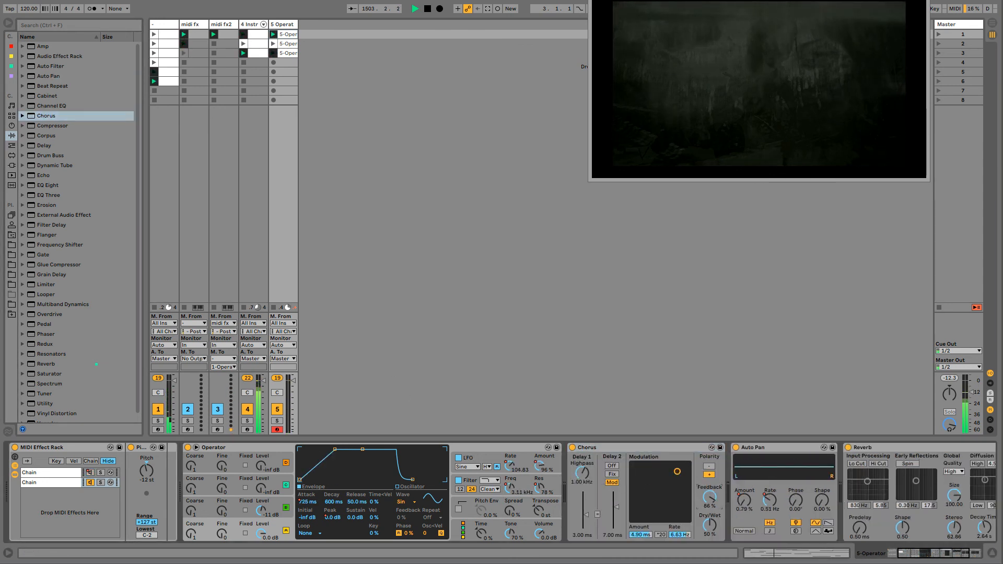
{"action": "left_click_drag", "start_coordinate": [709, 525], "coordinate": [710, 541]}
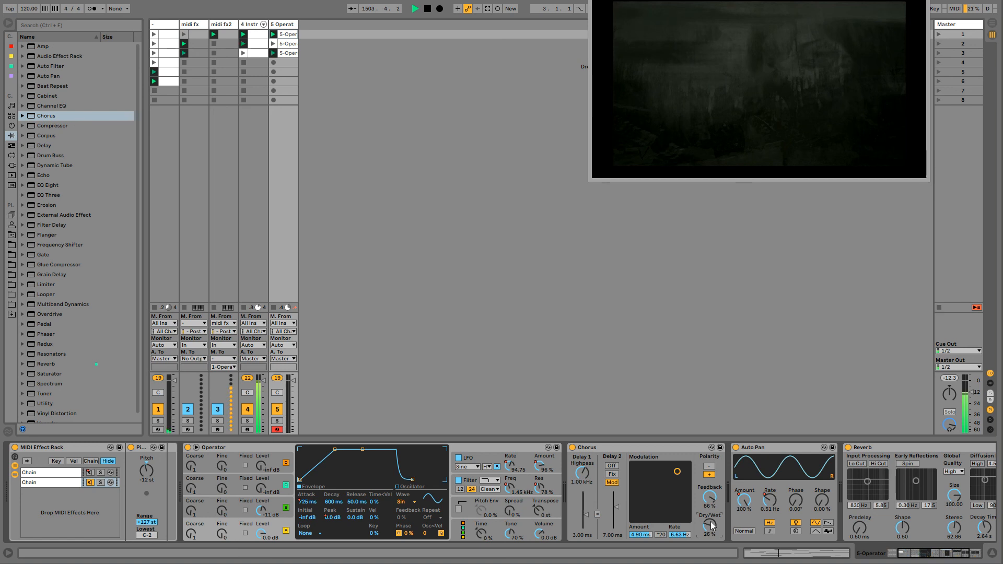
- Enable the Chorus's x20 rate multiplier and negative polarity, with a 4.90 ms amount, 5.27 Hz rate and 37% dry/wet
{"action": "left_click", "coordinate": [660, 534]}
{"action": "left_click", "coordinate": [702, 469]}
{"action": "left_click_drag", "start_coordinate": [672, 475], "coordinate": [689, 472]}
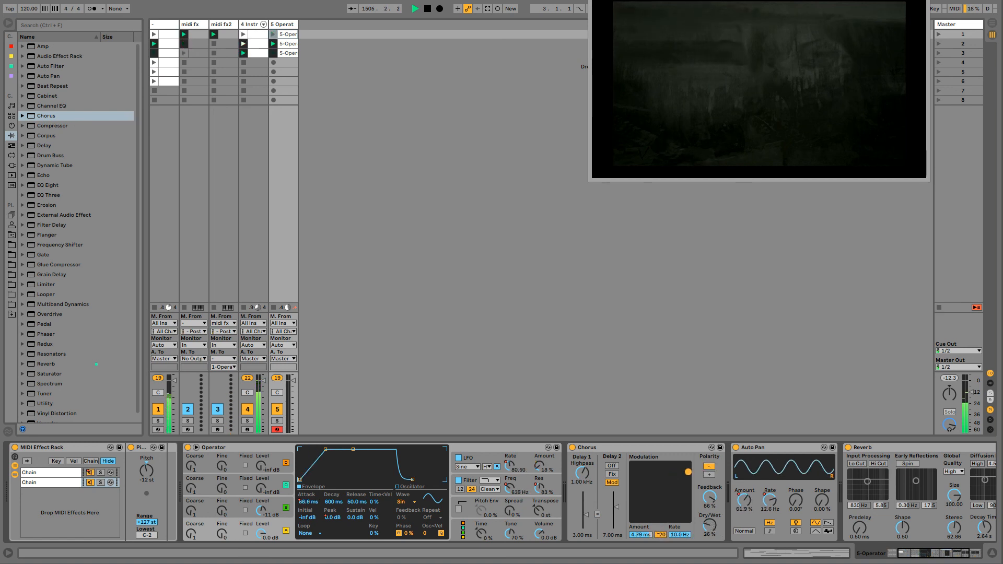
{"action": "left_click_drag", "start_coordinate": [709, 525], "coordinate": [710, 517]}
{"action": "mouse_move", "coordinate": [683, 482]}
{"action": "left_mouse_down"}
{"action": "mouse_move", "coordinate": [663, 488]}
{"action": "mouse_move", "coordinate": [672, 471]}
{"action": "left_mouse_up"}
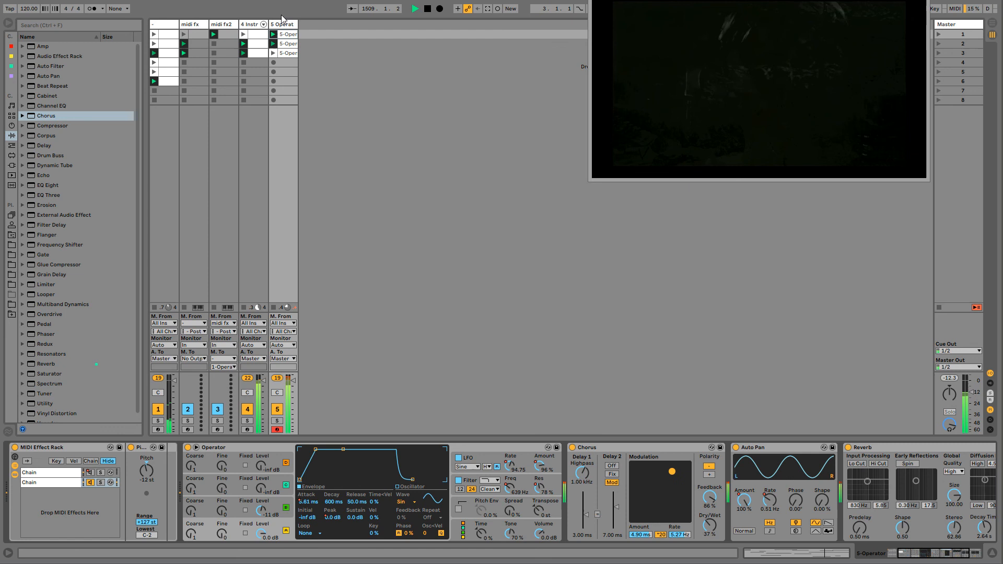
- Lower the Chorus dry/wet to 9.5% on the Operator pad track and move the Auto Pan in front of the Chorus
{"action": "left_click", "coordinate": [253, 24]}
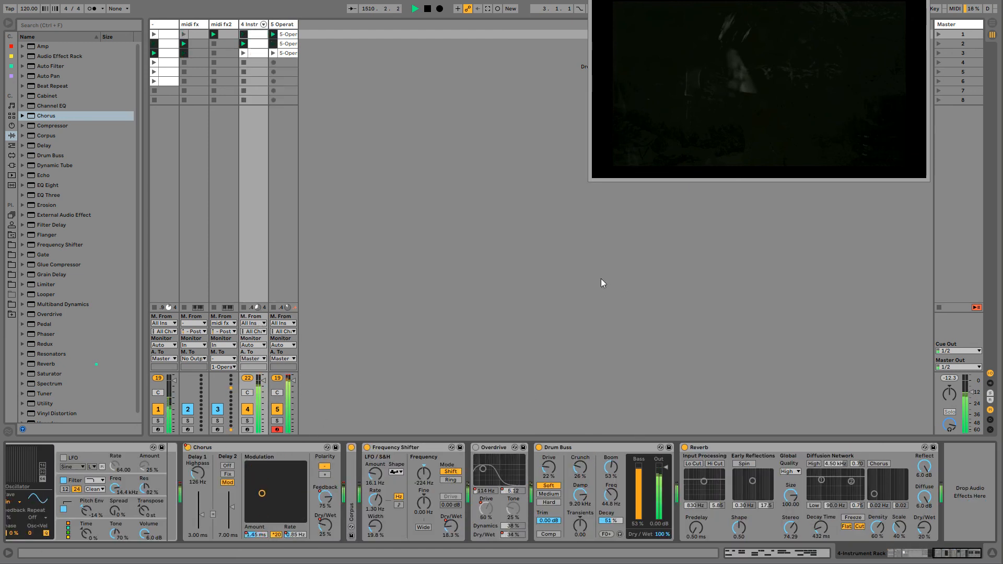
{"action": "left_click", "coordinate": [289, 24]}
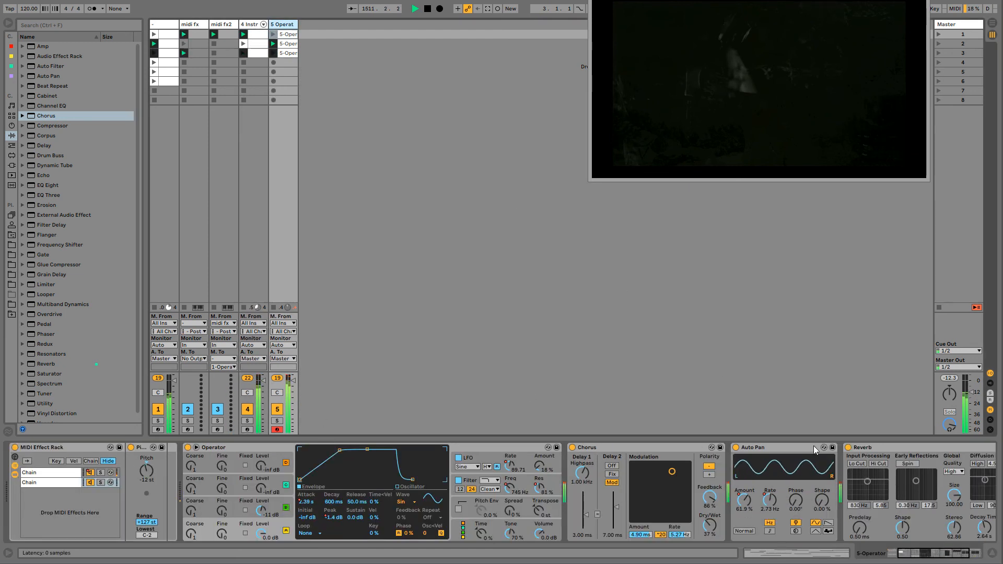
{"action": "left_click", "coordinate": [840, 548]}
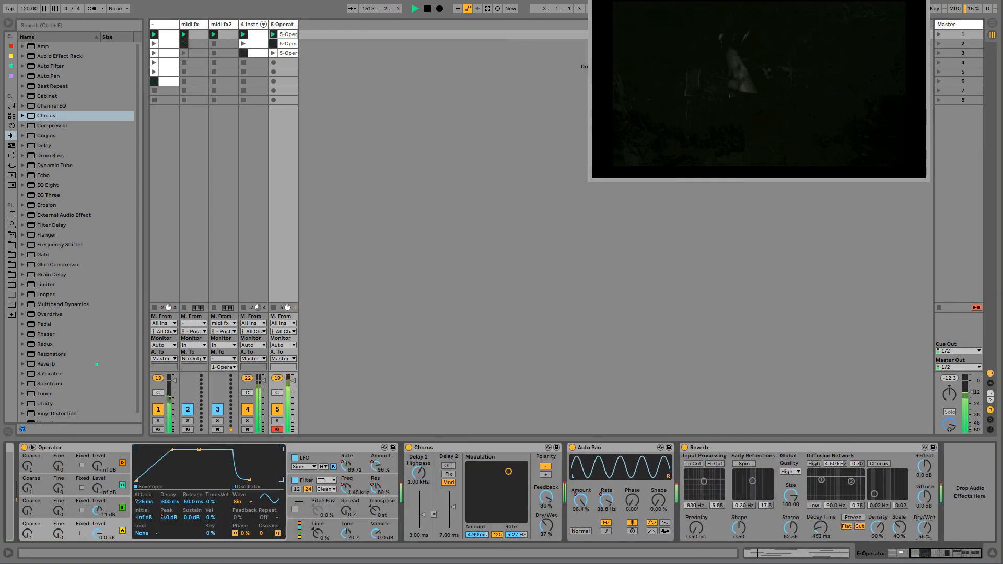
{"action": "left_click_drag", "start_coordinate": [547, 522], "coordinate": [547, 546]}
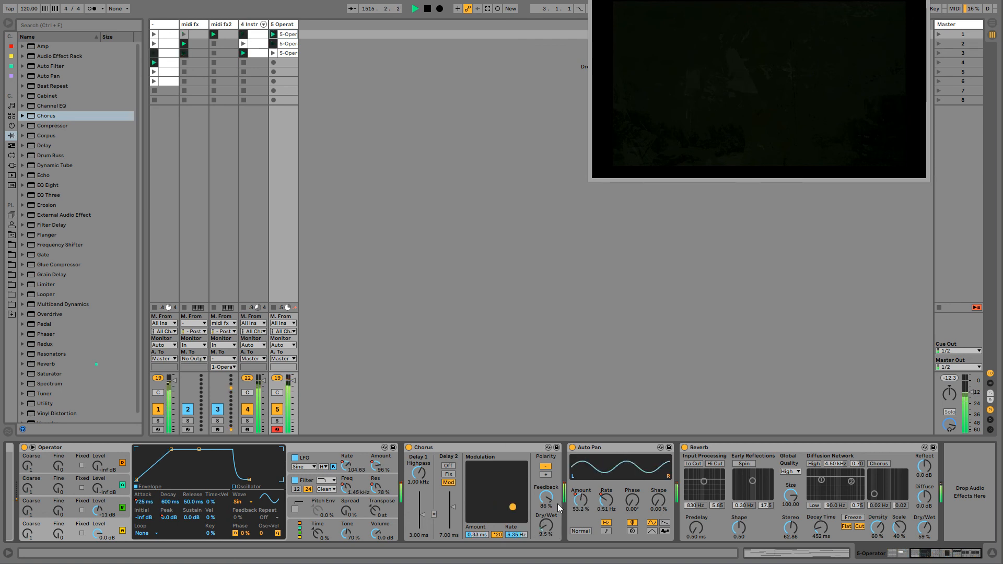
{"action": "left_click_drag", "start_coordinate": [587, 450], "coordinate": [407, 473]}
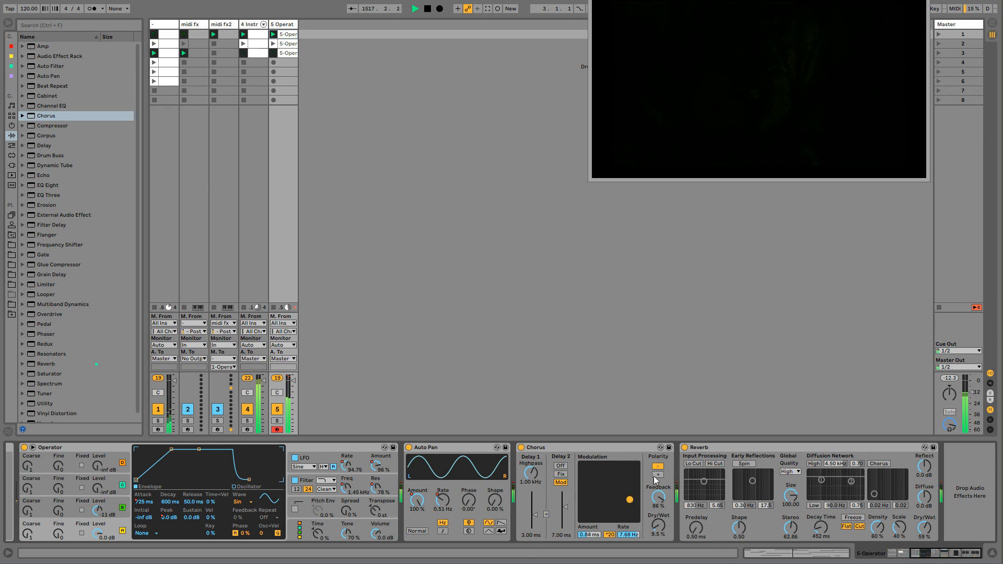
- On the percussion Instrument Rack track, select the snare chain and lower its Operator's oscillator B level to -26 dB
{"action": "left_click", "coordinate": [252, 24]}
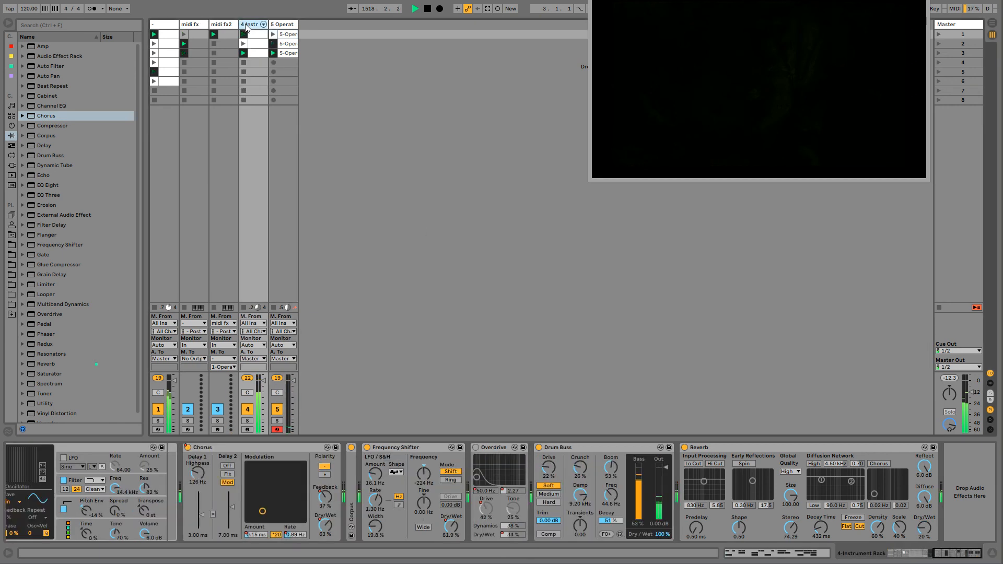
{"action": "left_click_drag", "start_coordinate": [956, 553], "coordinate": [913, 556]}
{"action": "left_click", "coordinate": [238, 483]}
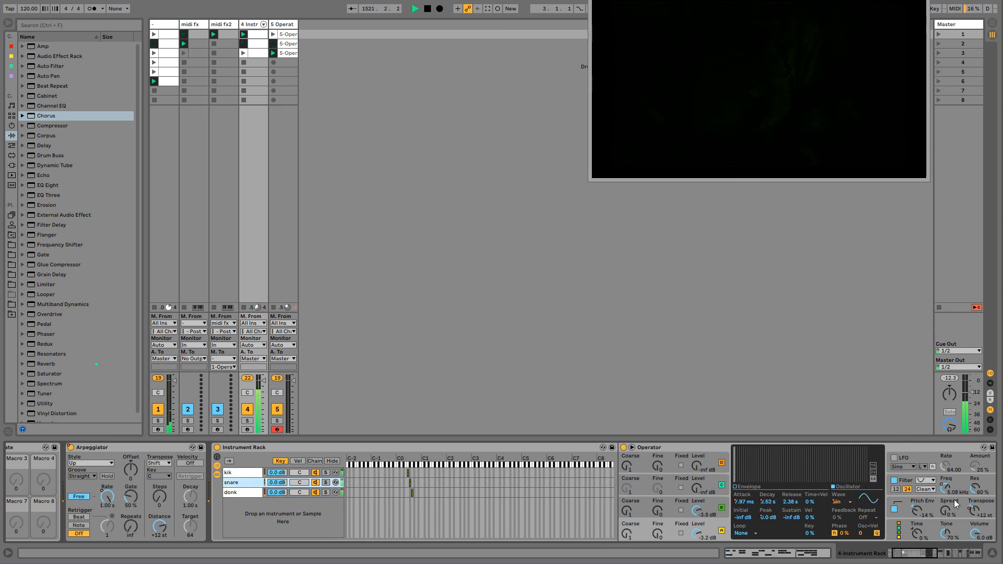
{"action": "left_click_drag", "start_coordinate": [910, 555], "coordinate": [920, 559]}
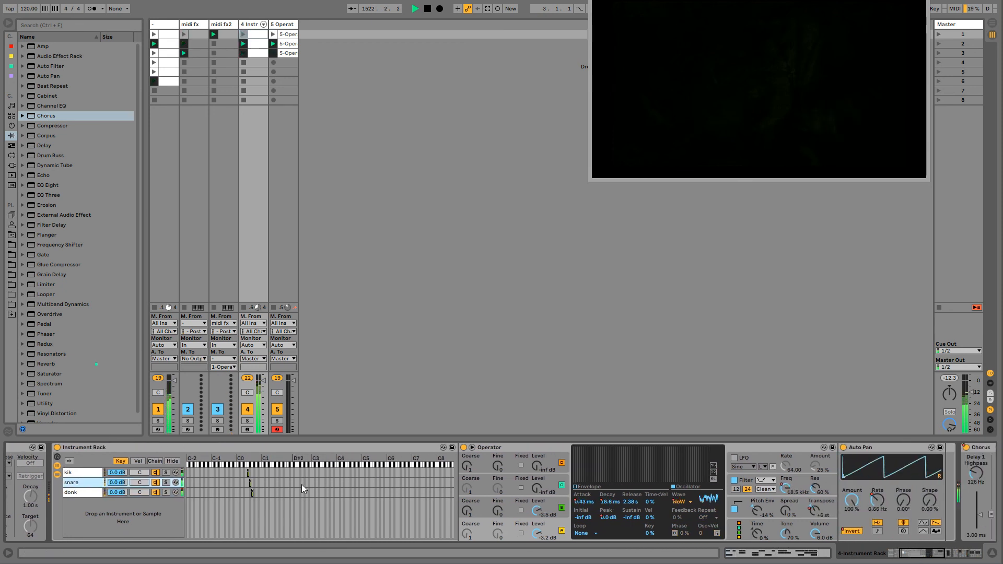
{"action": "left_click_drag", "start_coordinate": [537, 510], "coordinate": [536, 528]}
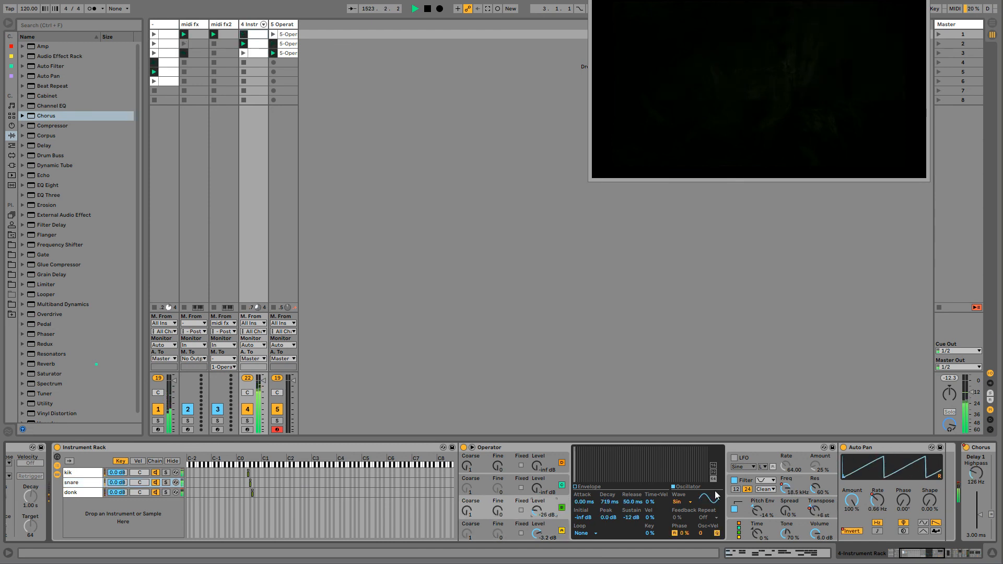
- On the snare chain's Operator, reset the pitch envelope amount to 0% and raise oscillator B's level to -13 dB
{"action": "left_click", "coordinate": [755, 513]}
{"action": "key", "text": "Delete"}
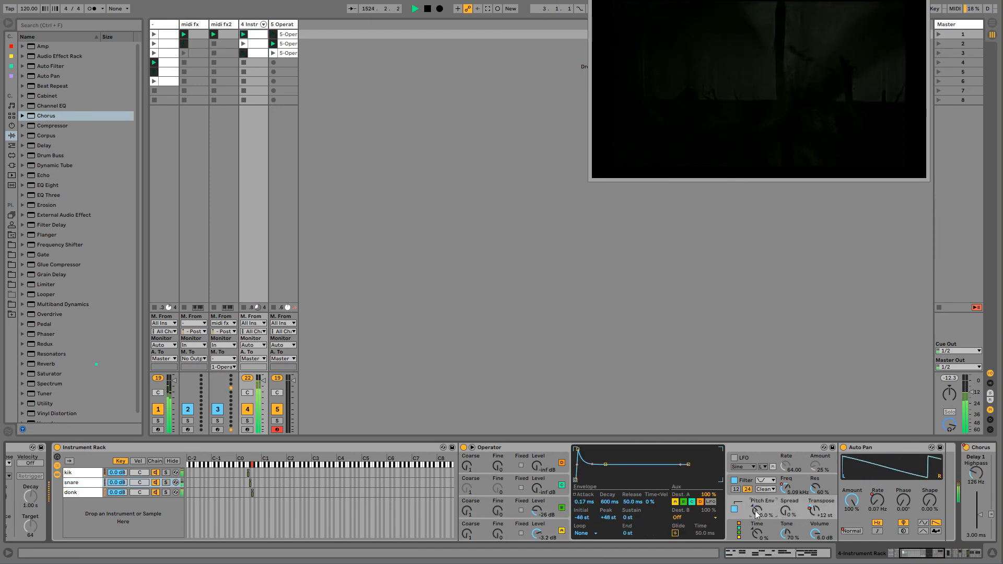
{"action": "left_click_drag", "start_coordinate": [537, 510], "coordinate": [537, 504]}
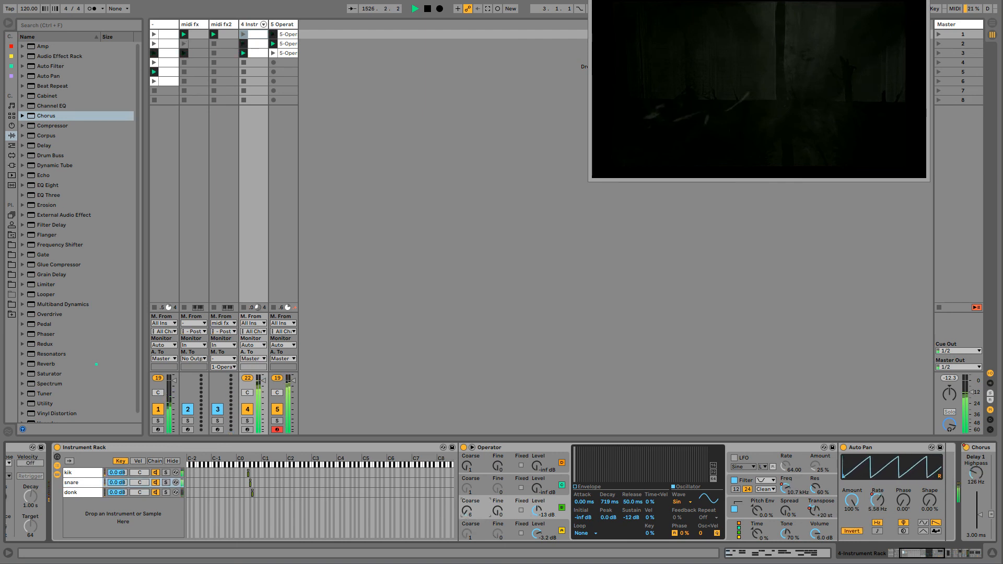
- On the Operator pad's Chorus, set dry/wet to 100%, feedback to 95%, modulation to 4.79 ms at 9.31 Hz, and choose negative polarity
{"action": "left_click", "coordinate": [287, 29]}
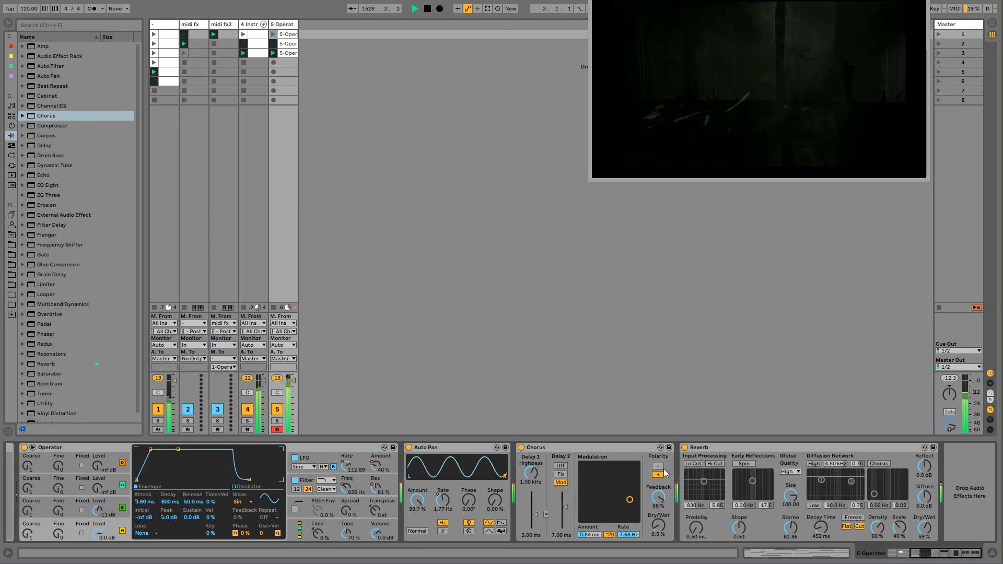
{"action": "left_click_drag", "start_coordinate": [662, 521], "coordinate": [662, 470]}
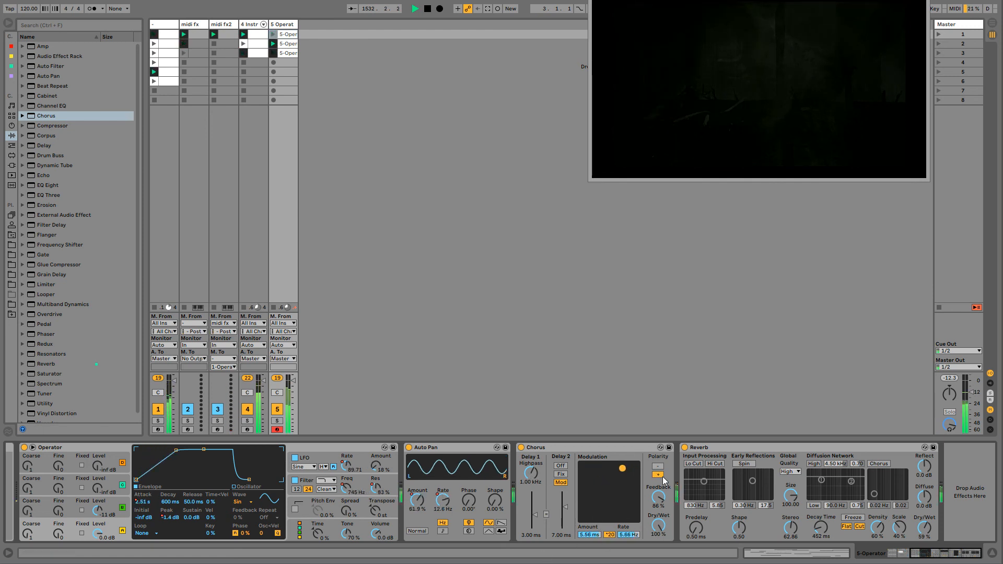
{"action": "left_click_drag", "start_coordinate": [659, 496], "coordinate": [659, 489]}
{"action": "left_click_drag", "start_coordinate": [623, 469], "coordinate": [617, 501]}
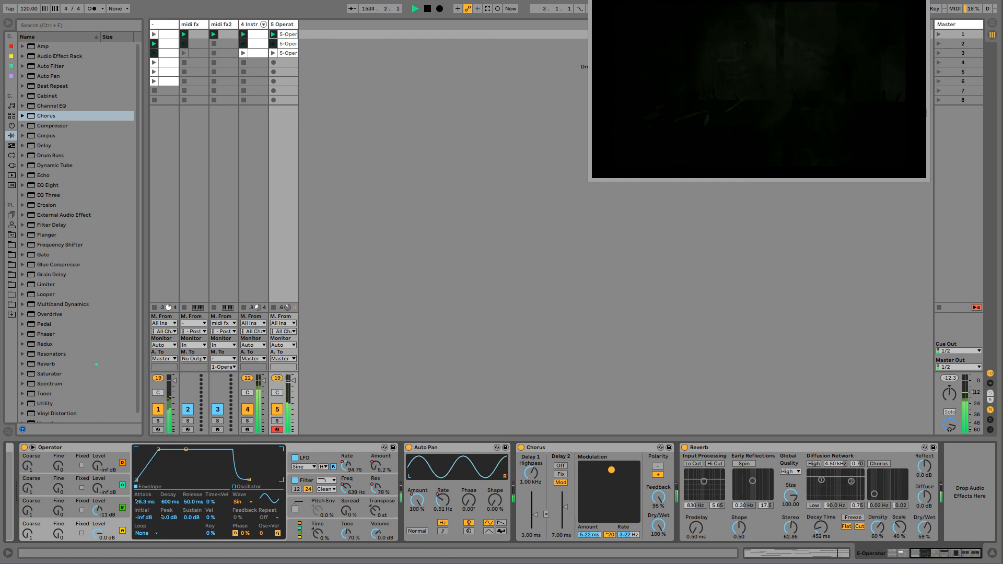
{"action": "left_click", "coordinate": [657, 466]}
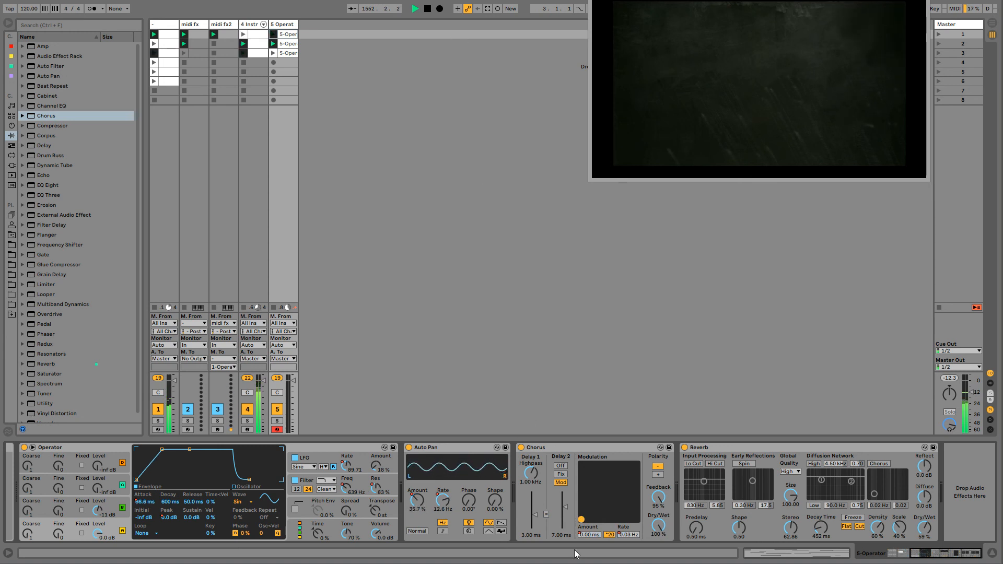
- Lower the pad Chorus's feedback to 0%, and with session recording on, raise it to 88% as clip automation
{"action": "left_click_drag", "start_coordinate": [664, 503], "coordinate": [664, 554]}
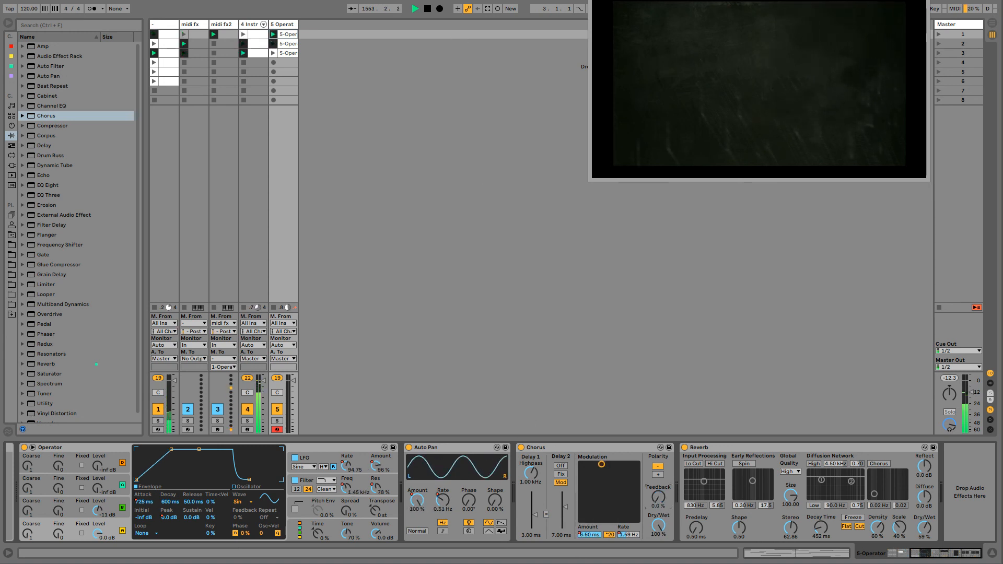
{"action": "left_click_drag", "start_coordinate": [665, 503], "coordinate": [664, 535]}
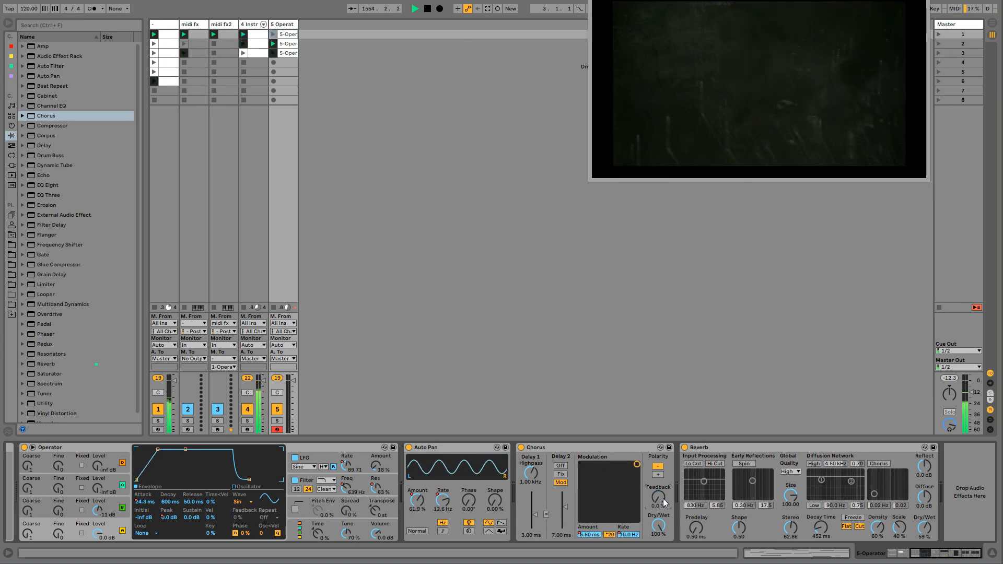
{"action": "key", "text": "ctrl+shift+F9"}
{"action": "left_click_drag", "start_coordinate": [663, 499], "coordinate": [664, 479]}
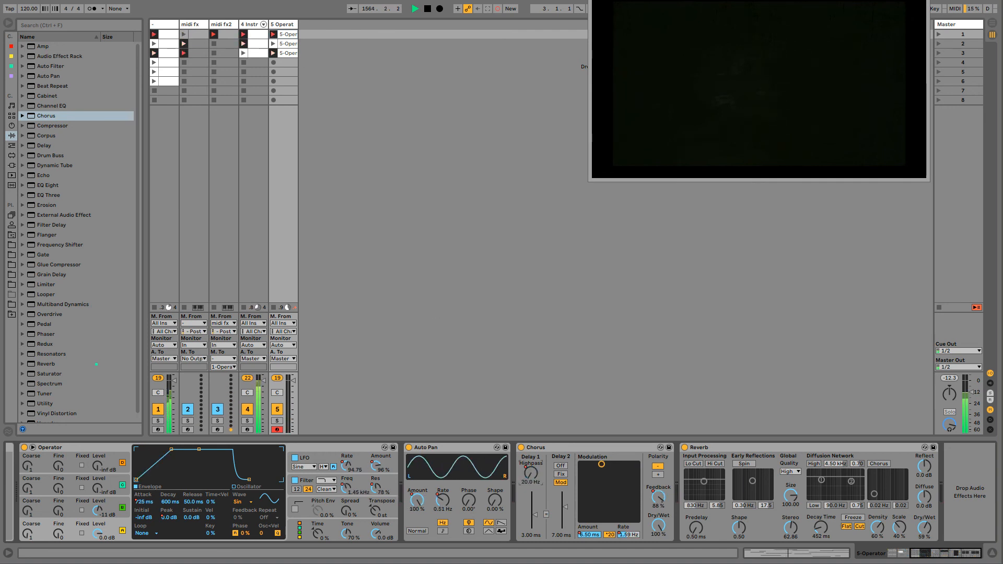
- Group all five tracks into one group track and select the group
{"action": "left_click", "coordinate": [176, 26]}
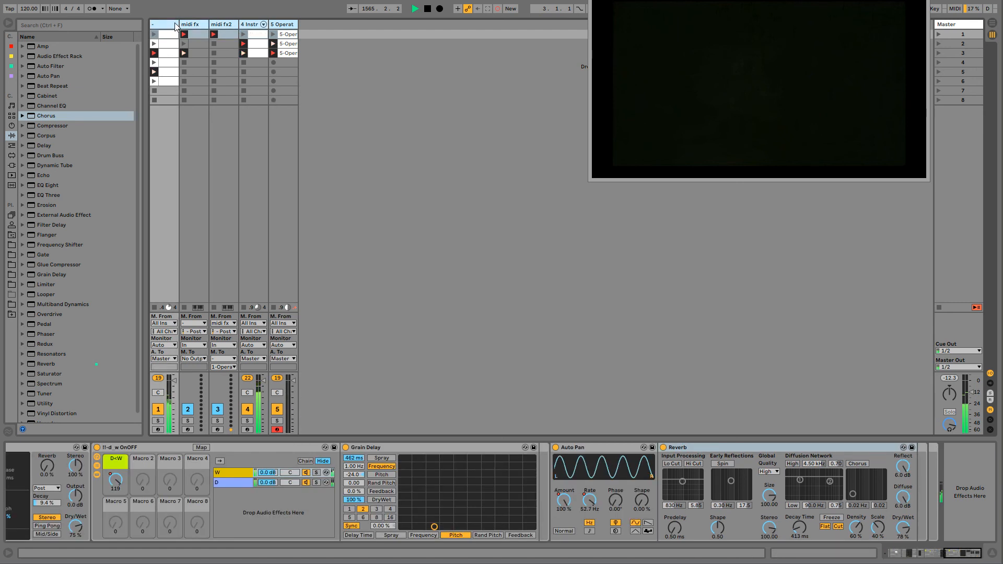
{"action": "key", "text": "ctrl+g"}
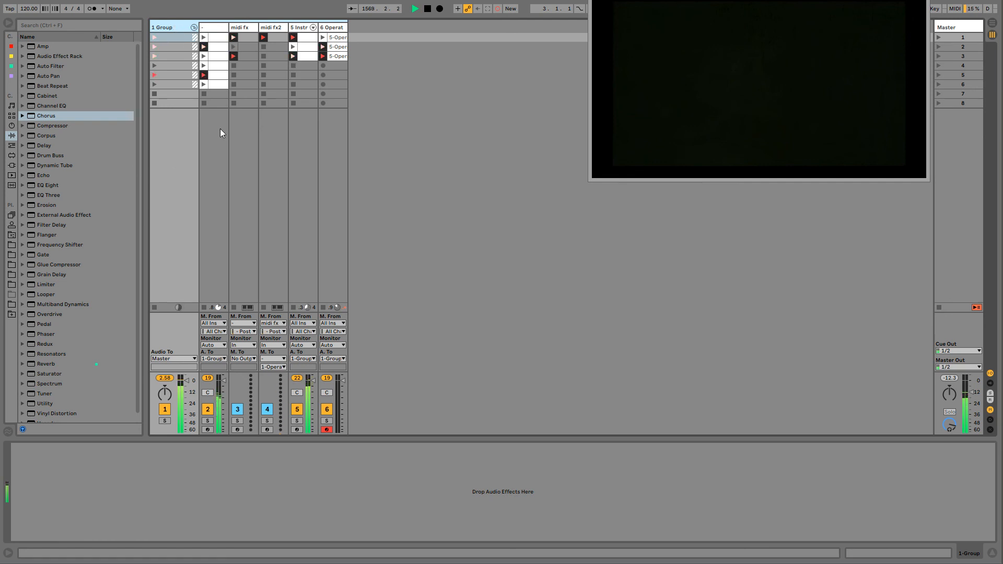
{"action": "left_click", "coordinate": [201, 28]}
{"action": "left_click", "coordinate": [180, 27]}
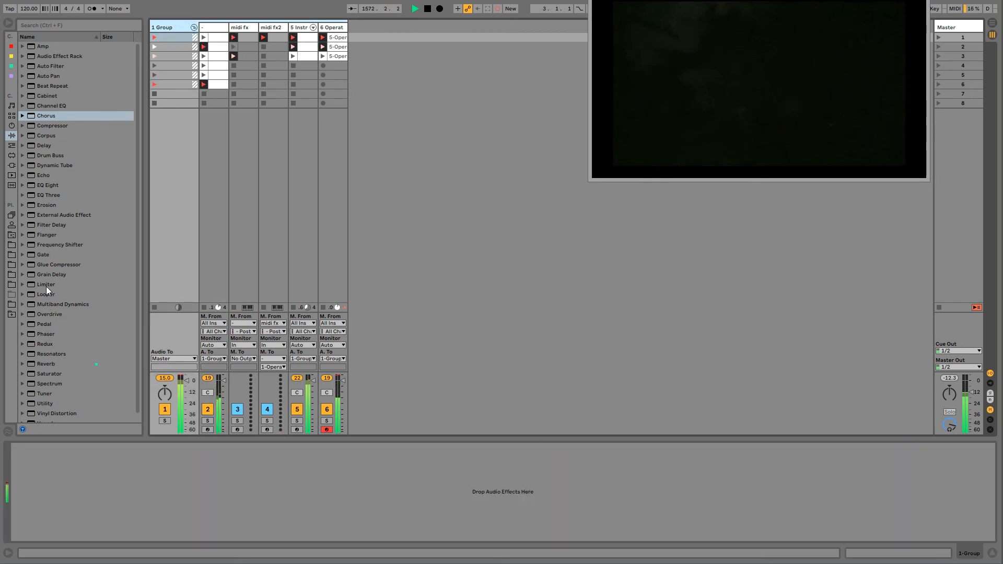
- Insert a Grain Delay on the group track and make sure the device is switched on
{"action": "left_click_drag", "start_coordinate": [45, 272], "coordinate": [63, 479]}
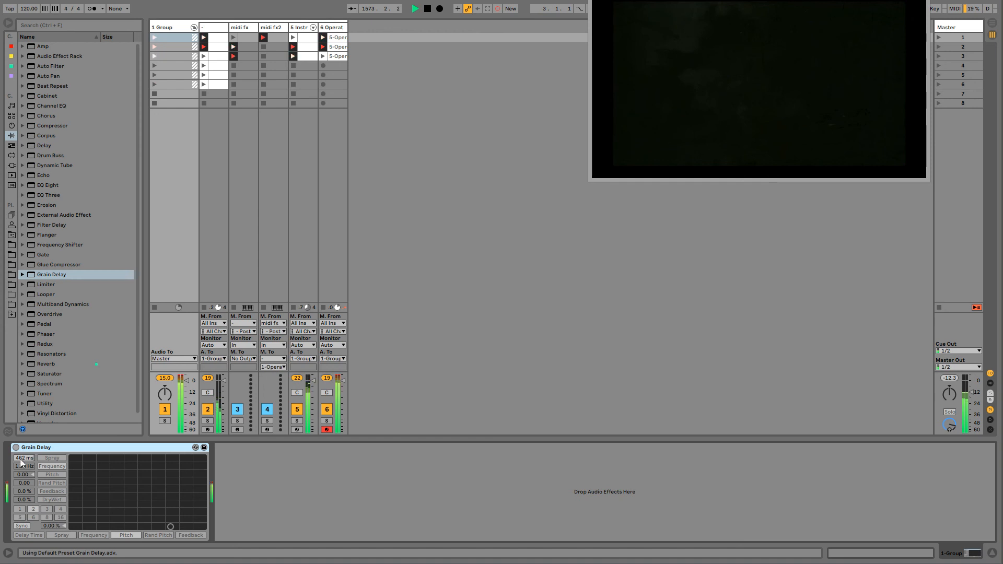
{"action": "left_click", "coordinate": [15, 448]}
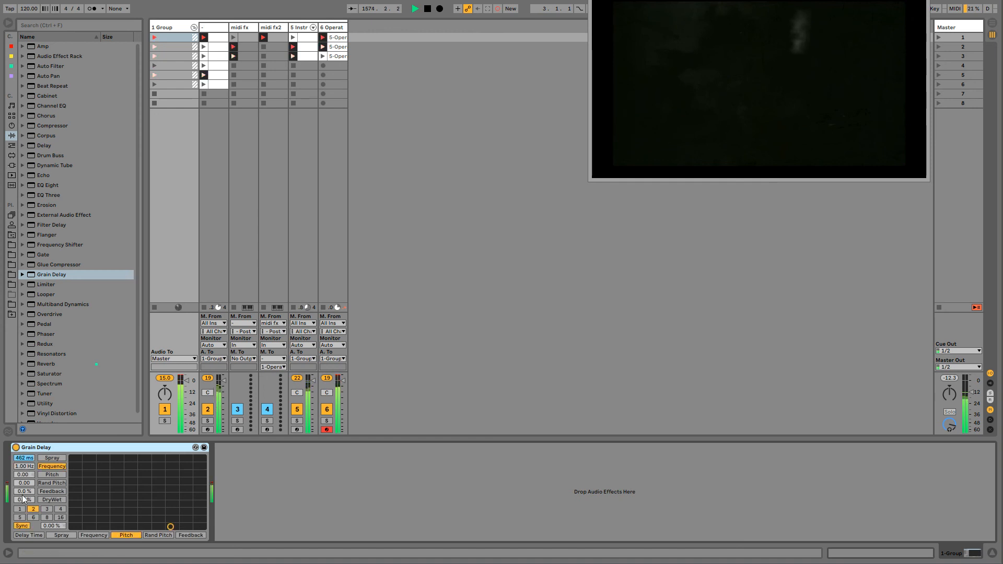
{"action": "left_click", "coordinate": [301, 204]}
- Open the first Operator pad clip and a drone clip, and jump the song position far ahead
{"action": "left_click_drag", "start_coordinate": [375, 10], "coordinate": [368, 37]}
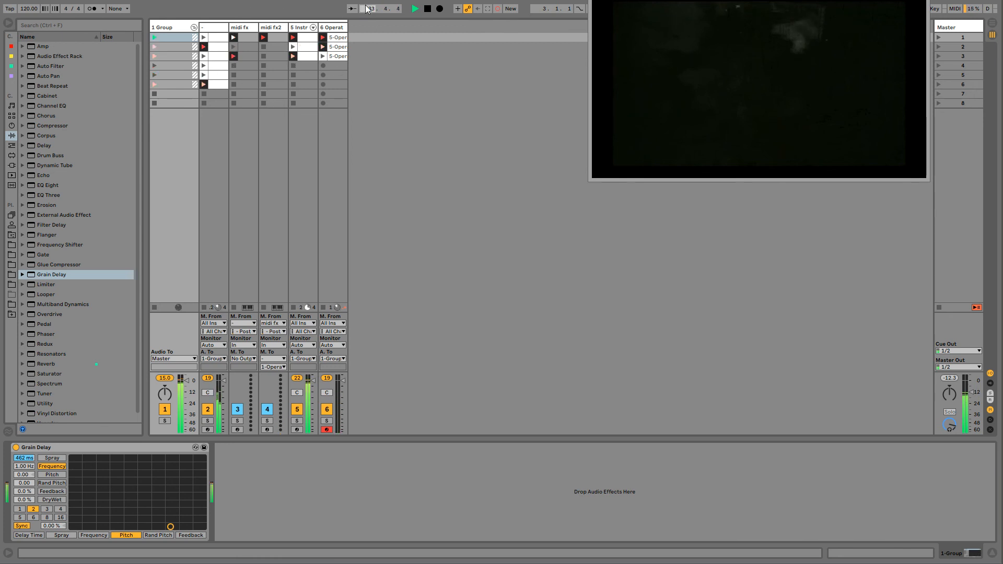
{"action": "left_click", "coordinate": [338, 37]}
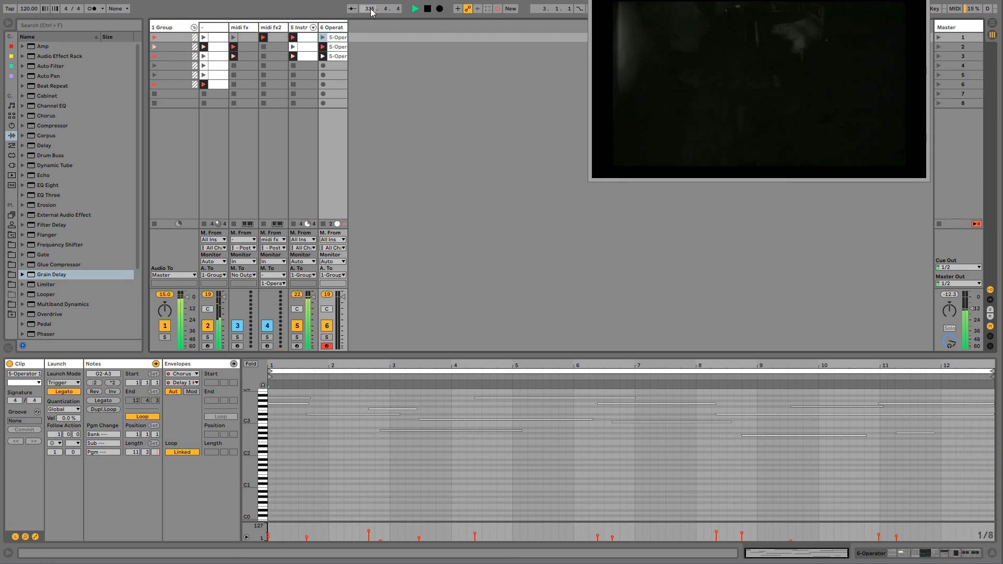
{"action": "left_click", "coordinate": [216, 37]}
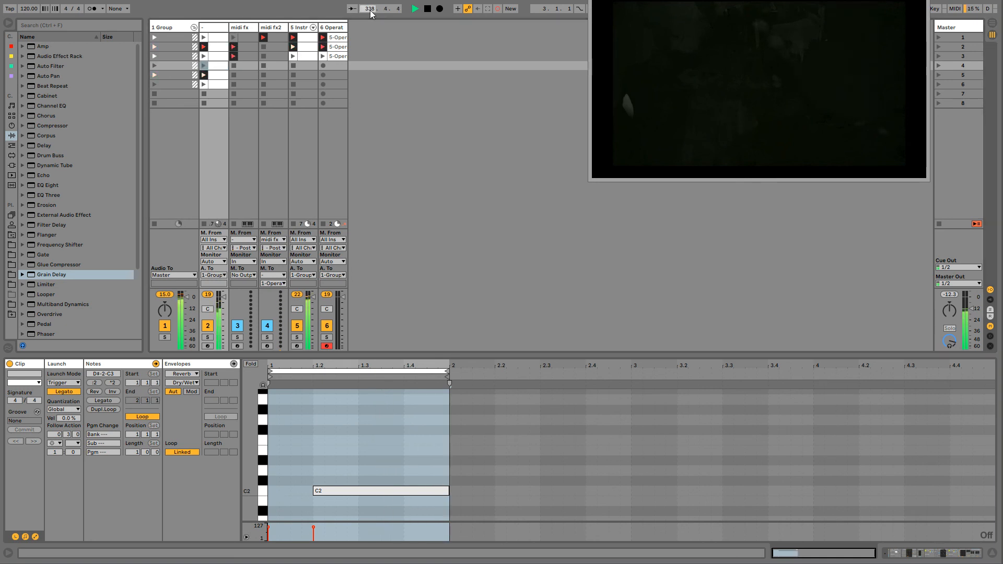
{"action": "left_click_drag", "start_coordinate": [370, 10], "coordinate": [370, 163]}
{"action": "type", "text": "4"}
{"action": "key", "text": "Return"}
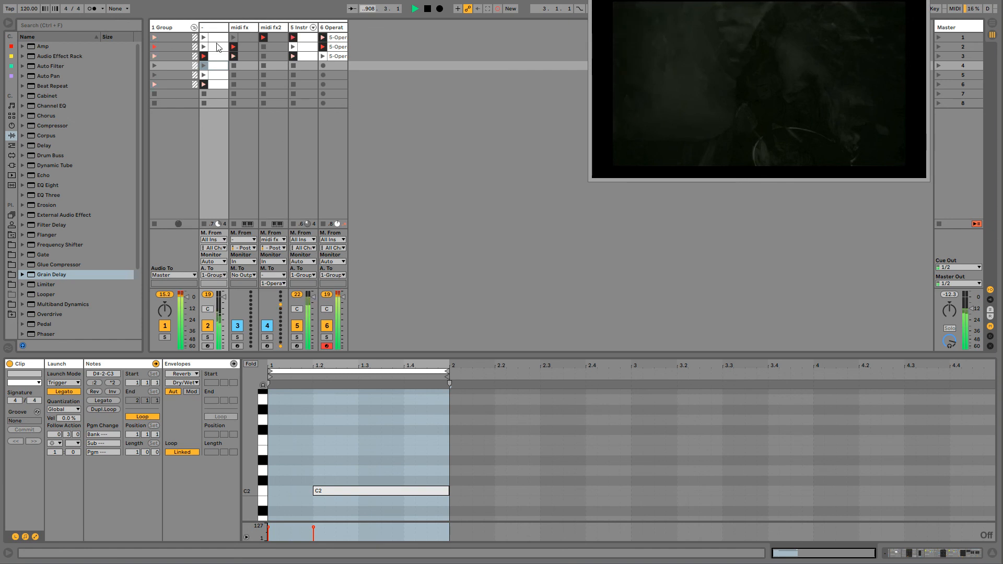
- Set the group's Grain Delay pitch to 12 and raise its dry/wet to 64%
{"action": "left_click", "coordinate": [160, 33]}
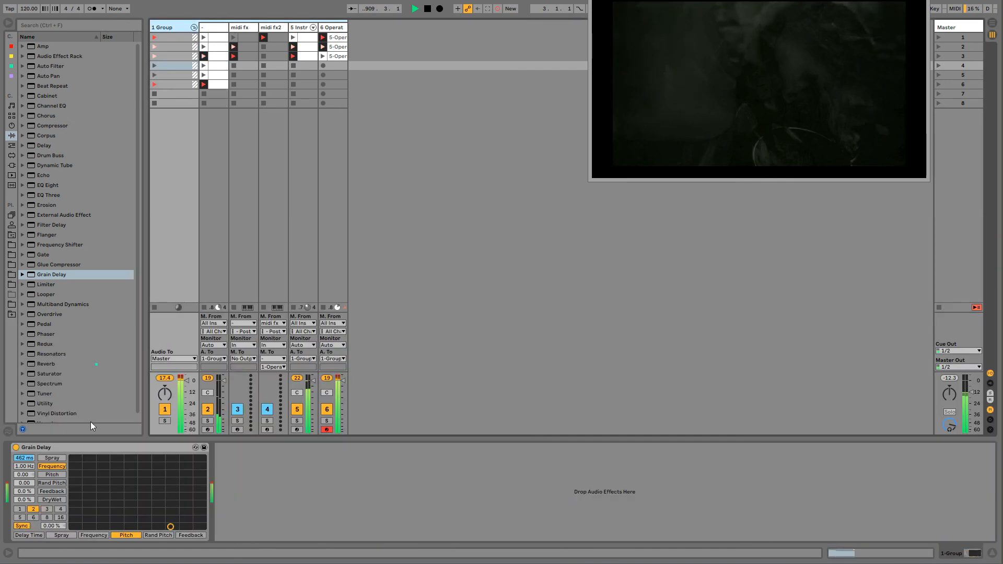
{"action": "left_click", "coordinate": [23, 475]}
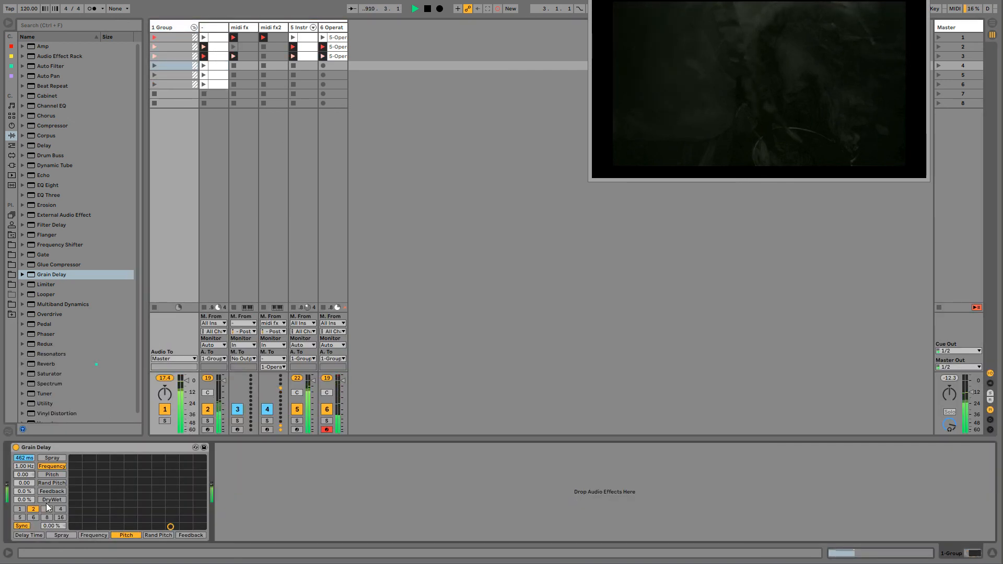
{"action": "type", "text": "12"}
{"action": "key", "text": "Return"}
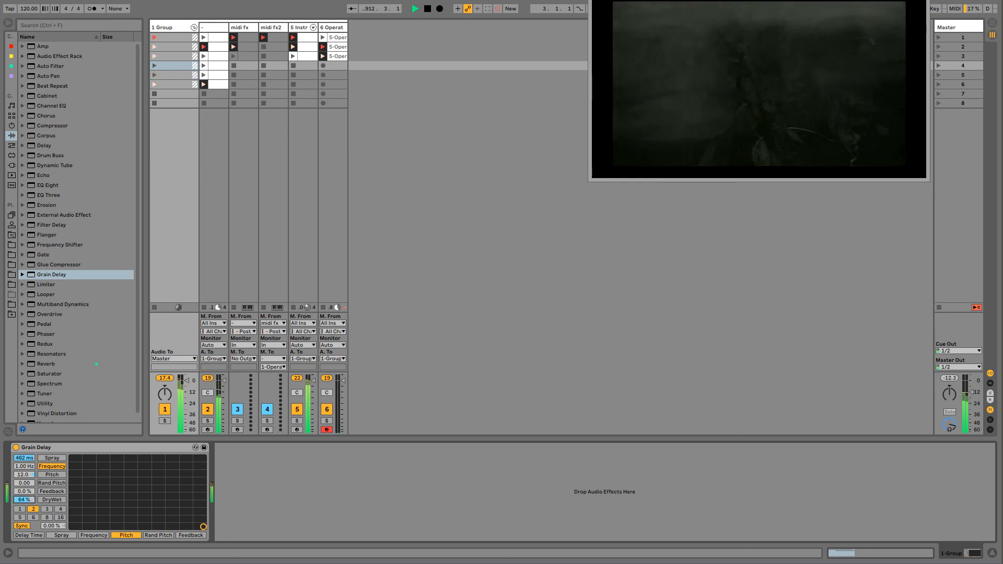
- Lower the Grain Delay's dry/wet to 0% and delete the device from the group
{"action": "left_click_drag", "start_coordinate": [24, 500], "coordinate": [24, 538]}
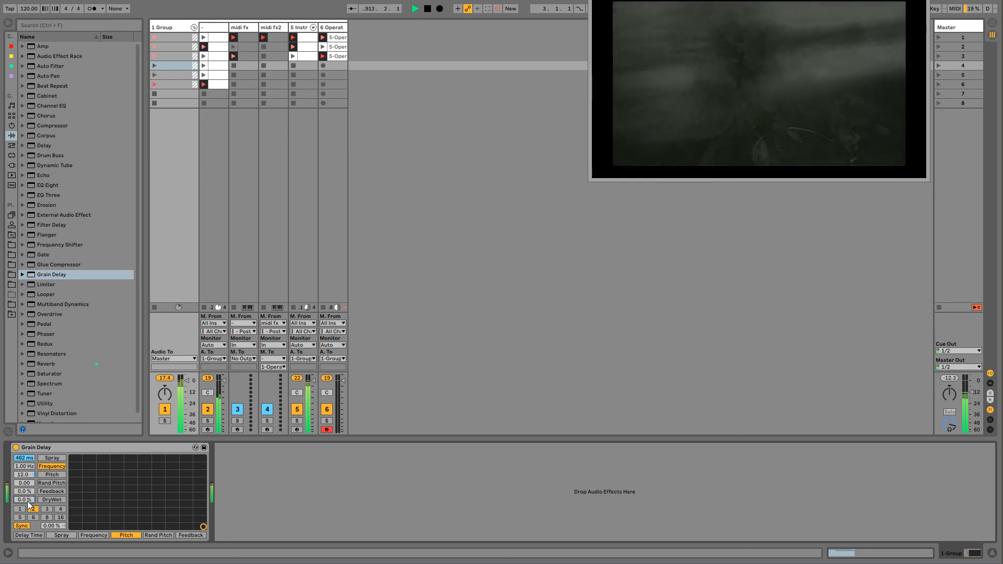
{"action": "left_click", "coordinate": [29, 447]}
{"action": "key", "text": "Delete"}
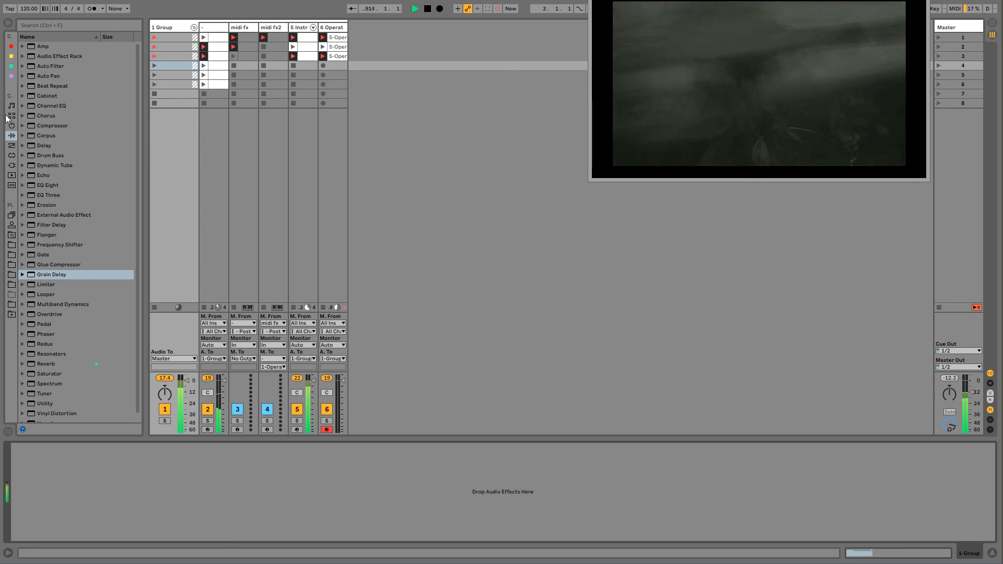
- Import the NoiseMak track from sketchsploration1.als as a new track after the Operator pad
{"action": "left_click", "coordinate": [14, 235]}
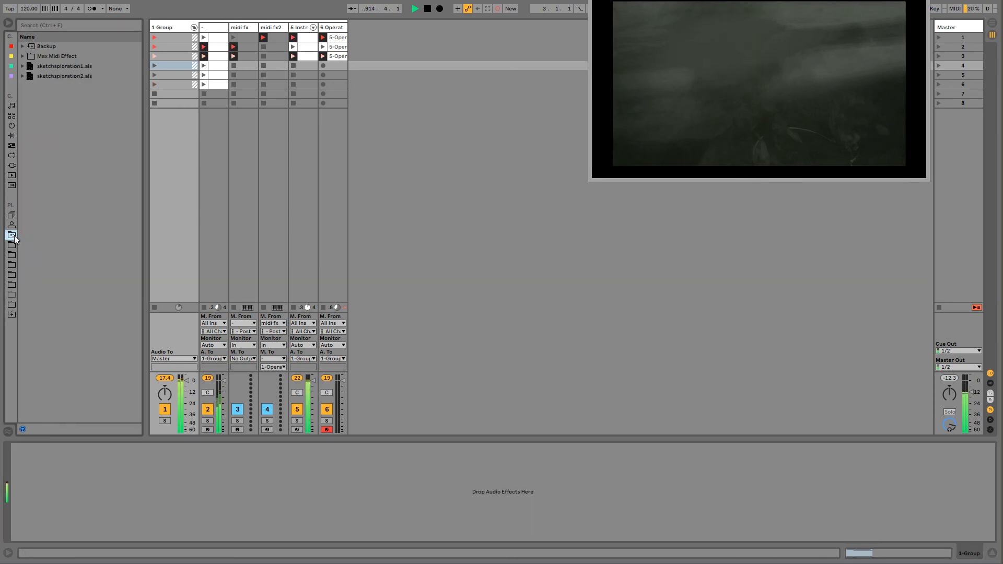
{"action": "left_click", "coordinate": [21, 76]}
{"action": "left_click", "coordinate": [22, 67]}
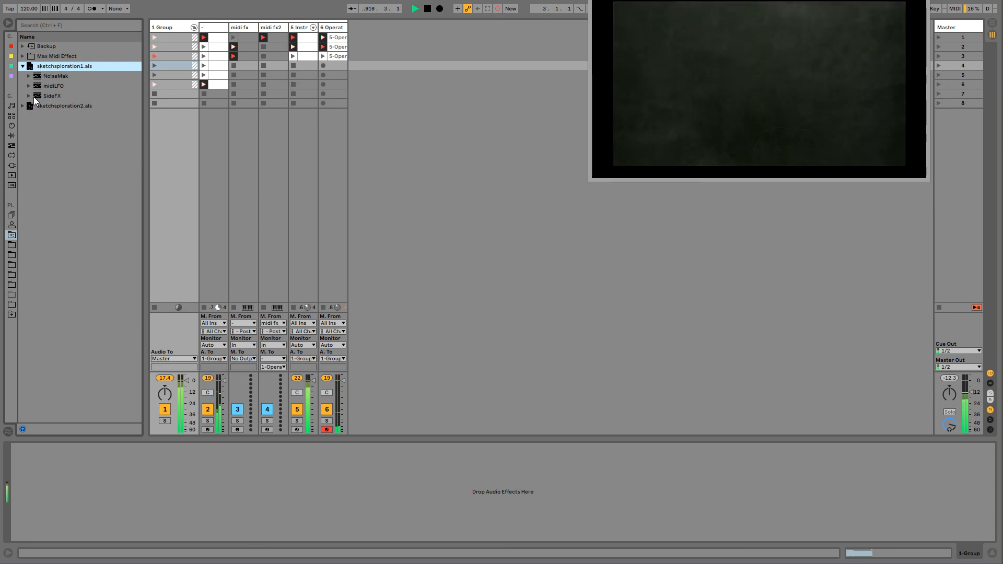
{"action": "left_click", "coordinate": [50, 76]}
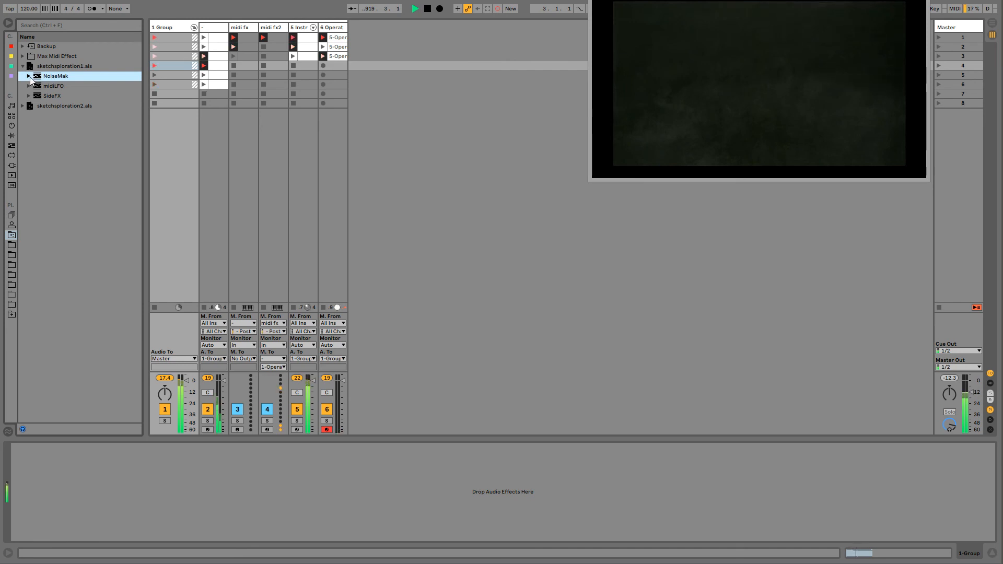
{"action": "left_click", "coordinate": [49, 98]}
{"action": "left_click", "coordinate": [49, 77]}
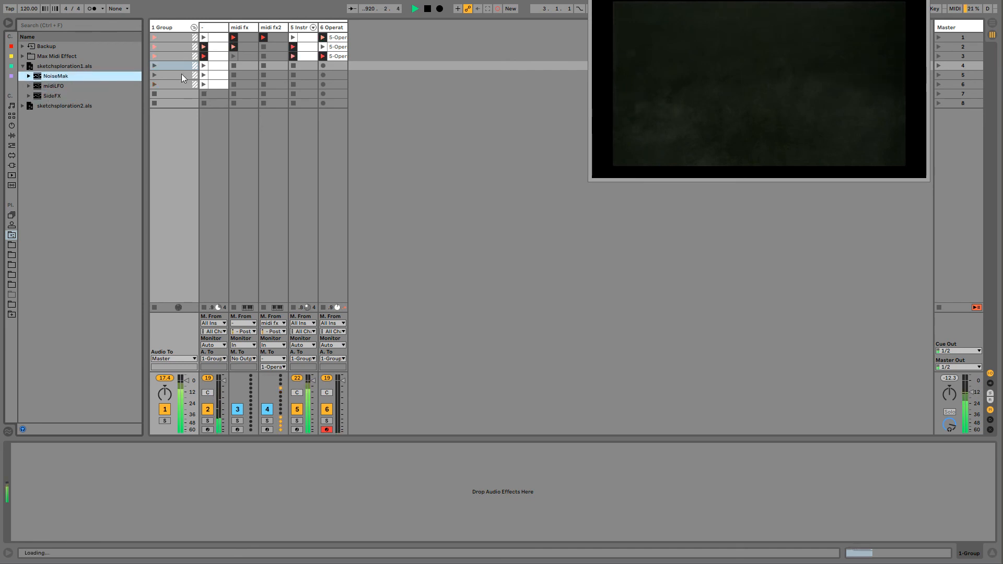
{"action": "left_click_drag", "start_coordinate": [181, 73], "coordinate": [358, 37]}
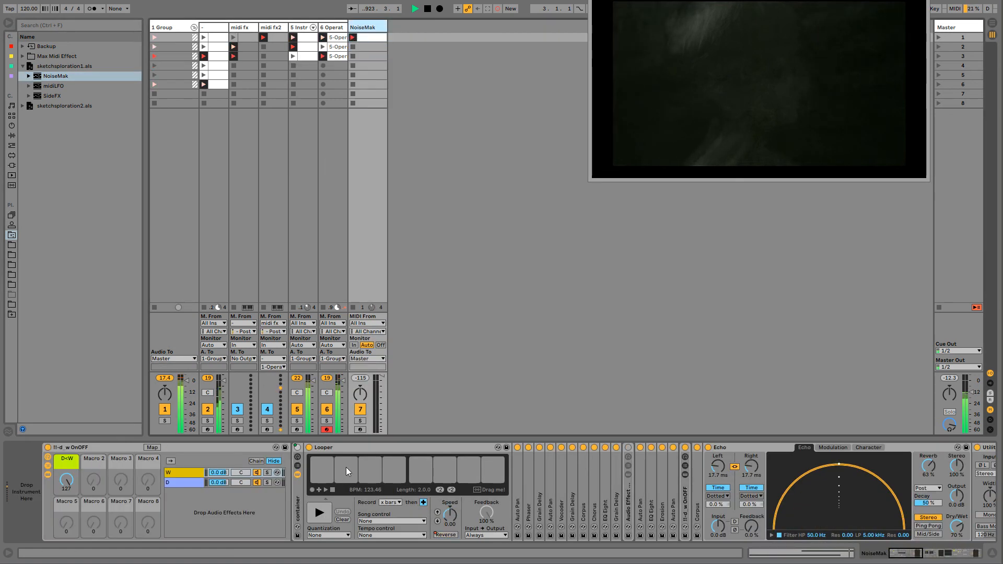
- Fold the Looper on the NoiseMak track, delete its on/off automation and switch the device off
{"action": "left_click", "coordinate": [316, 449]}
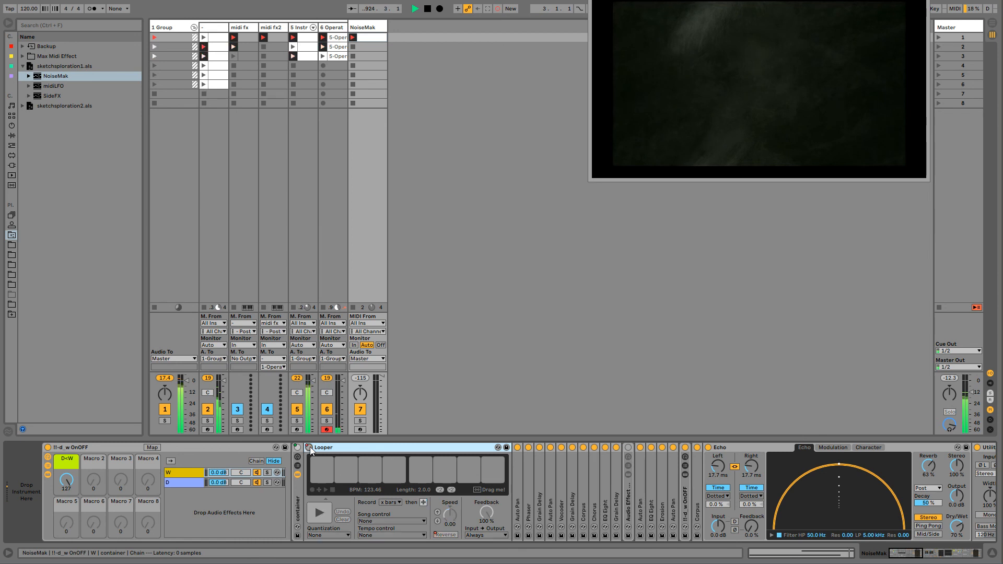
{"action": "double_click", "coordinate": [312, 449]}
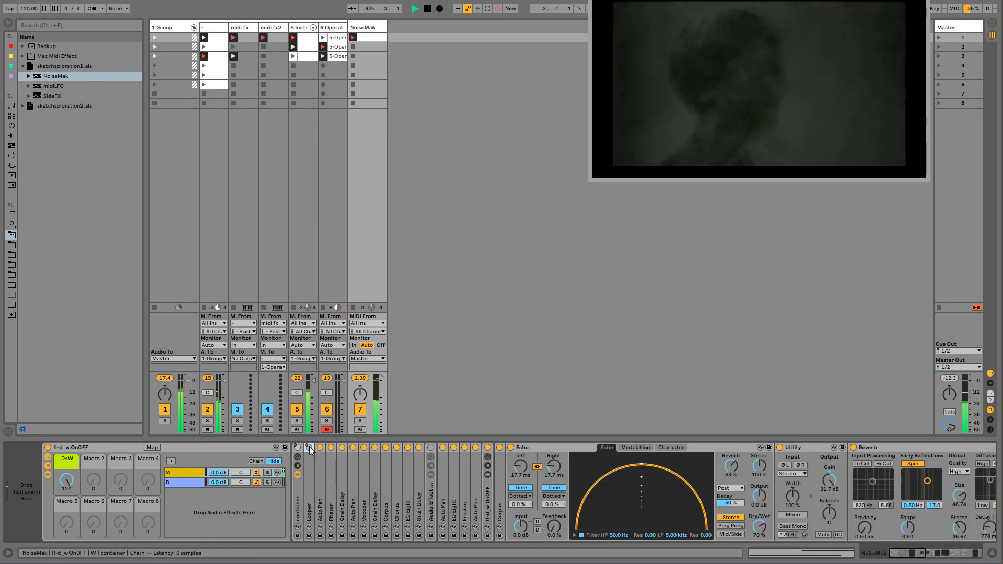
{"action": "right_click", "coordinate": [309, 449]}
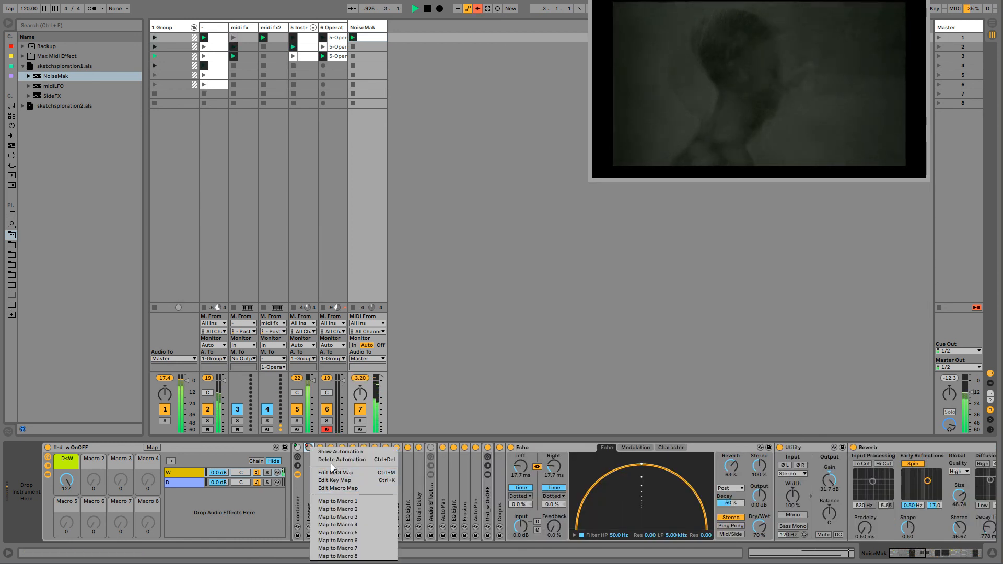
{"action": "left_click", "coordinate": [309, 448]}
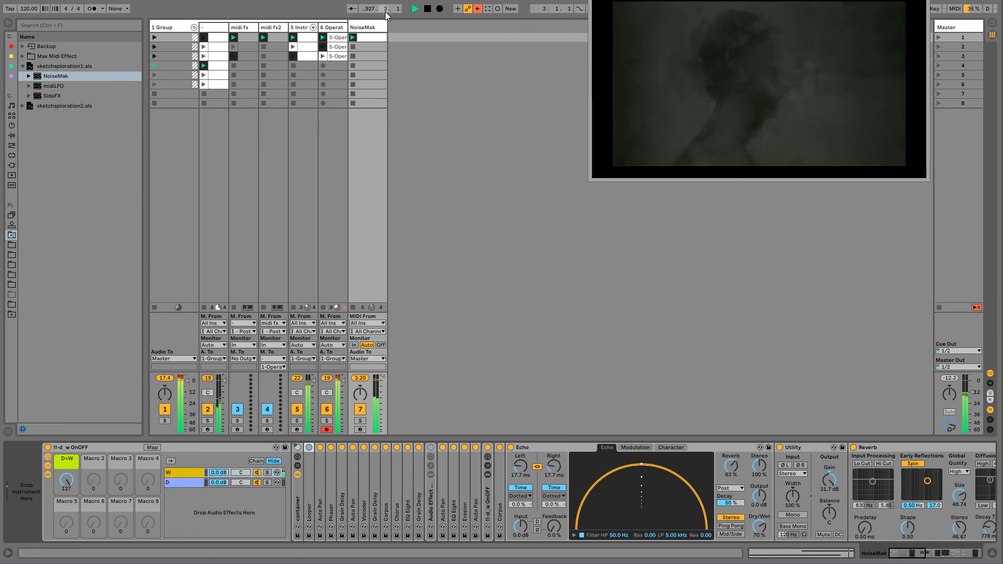
- Insert a Gate at the start of the NoiseMak track's device chain and route 1 Group's audio output to Sends Only
{"action": "left_click", "coordinate": [168, 29]}
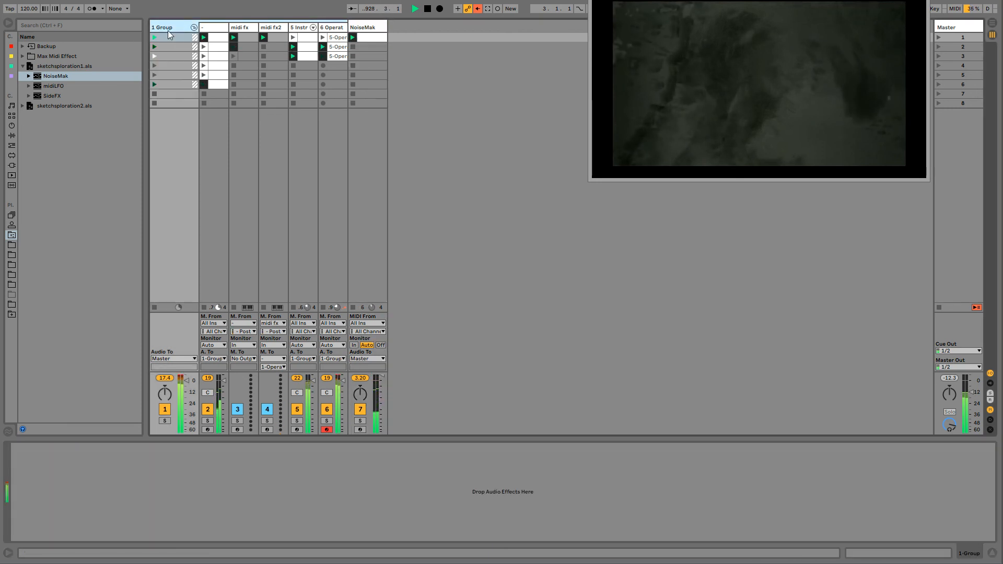
{"action": "left_click", "coordinate": [12, 135]}
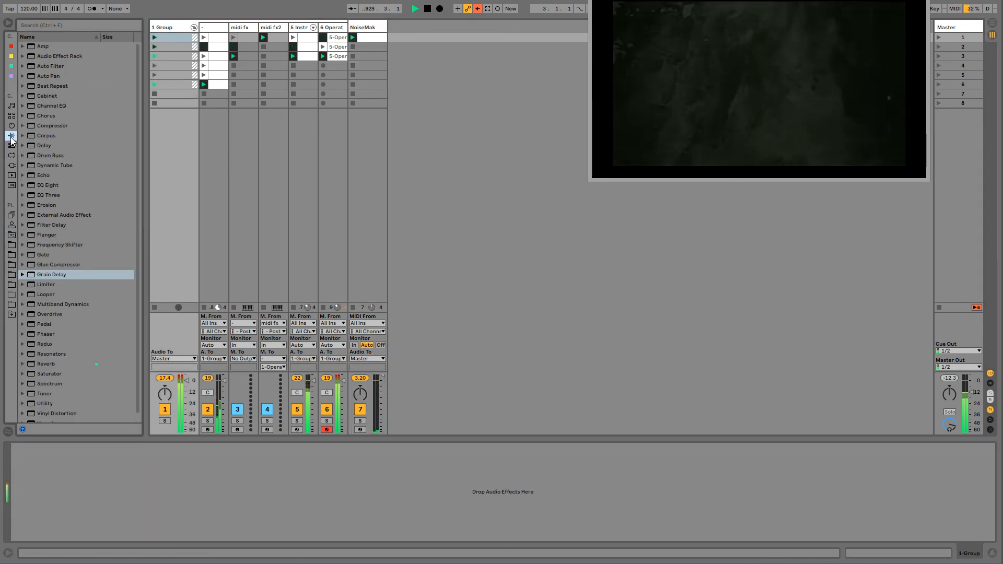
{"action": "left_click", "coordinate": [41, 254]}
{"action": "left_click", "coordinate": [333, 27]}
{"action": "left_click", "coordinate": [365, 31]}
{"action": "left_click_drag", "start_coordinate": [364, 28], "coordinate": [36, 465]}
{"action": "left_click", "coordinate": [177, 358]}
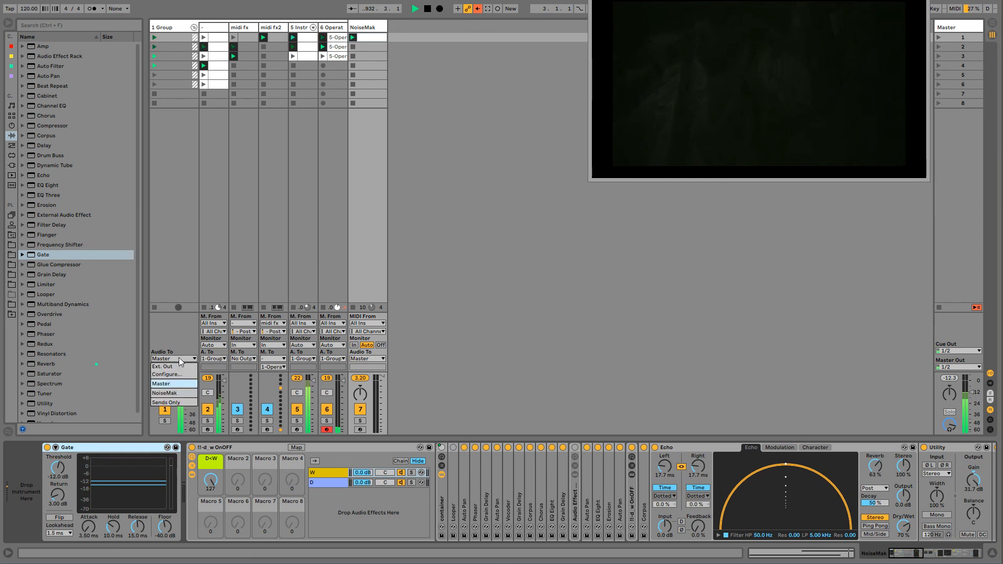
{"action": "left_click", "coordinate": [175, 402]}
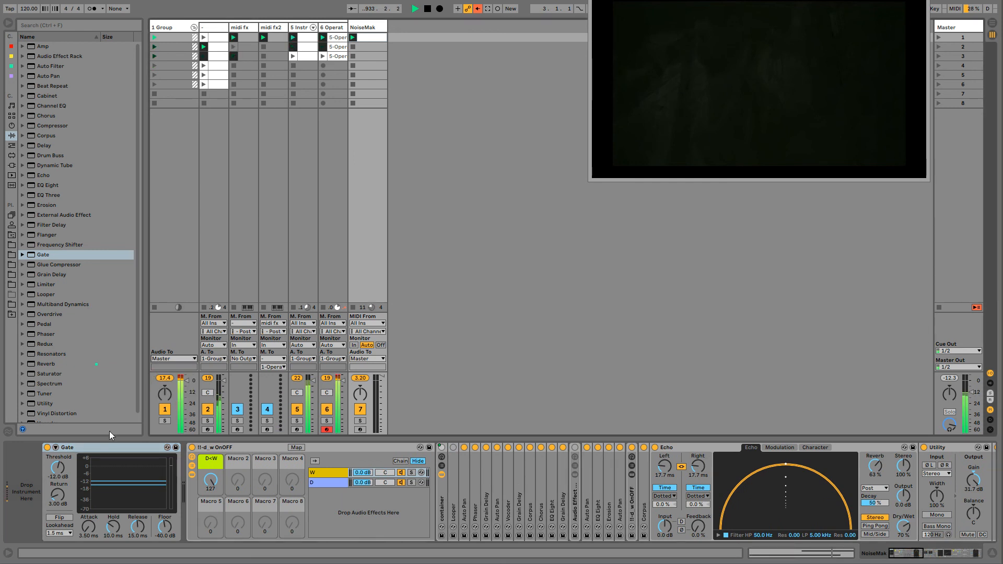
- Enable the Gate's sidechain with 1-Group as its post-FX audio source and turn on sidechain listening
{"action": "left_click", "coordinate": [56, 448]}
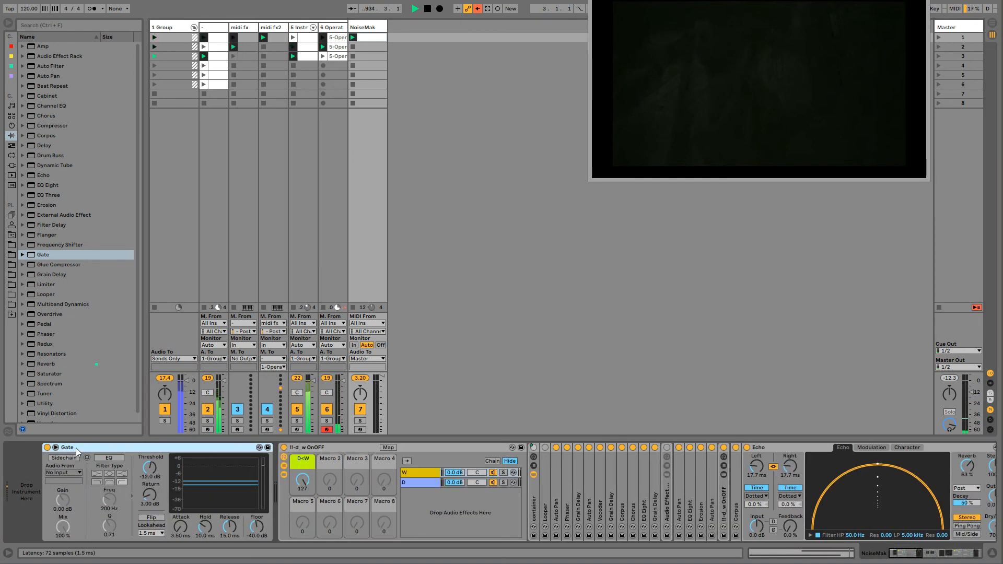
{"action": "left_click", "coordinate": [62, 458]}
{"action": "left_click", "coordinate": [64, 473]}
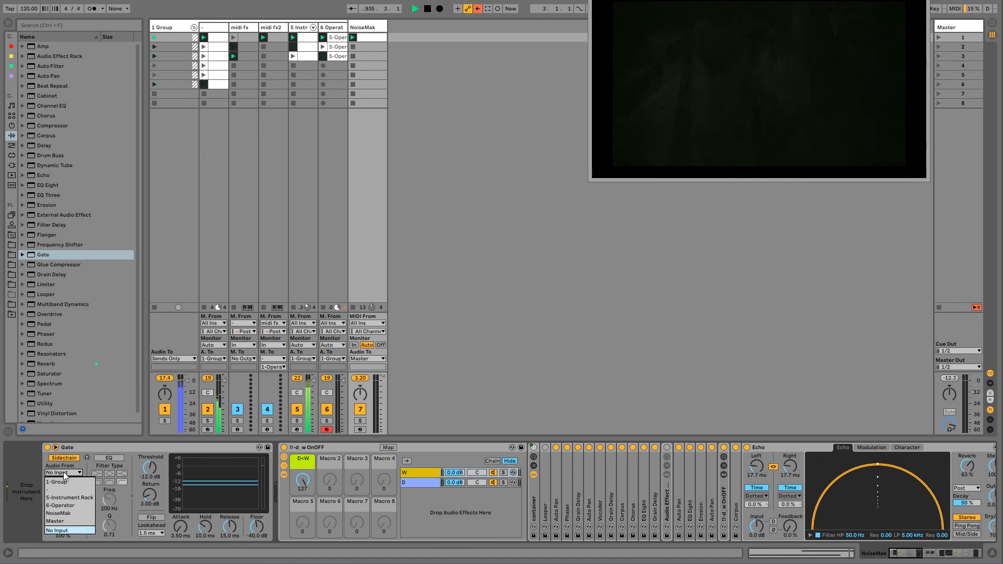
{"action": "left_click", "coordinate": [64, 482]}
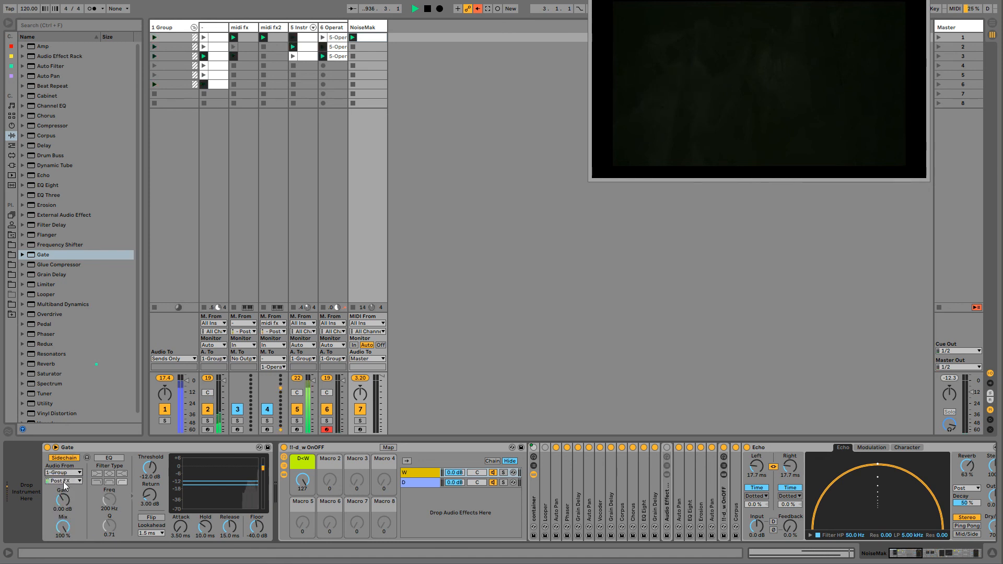
{"action": "left_click", "coordinate": [87, 458]}
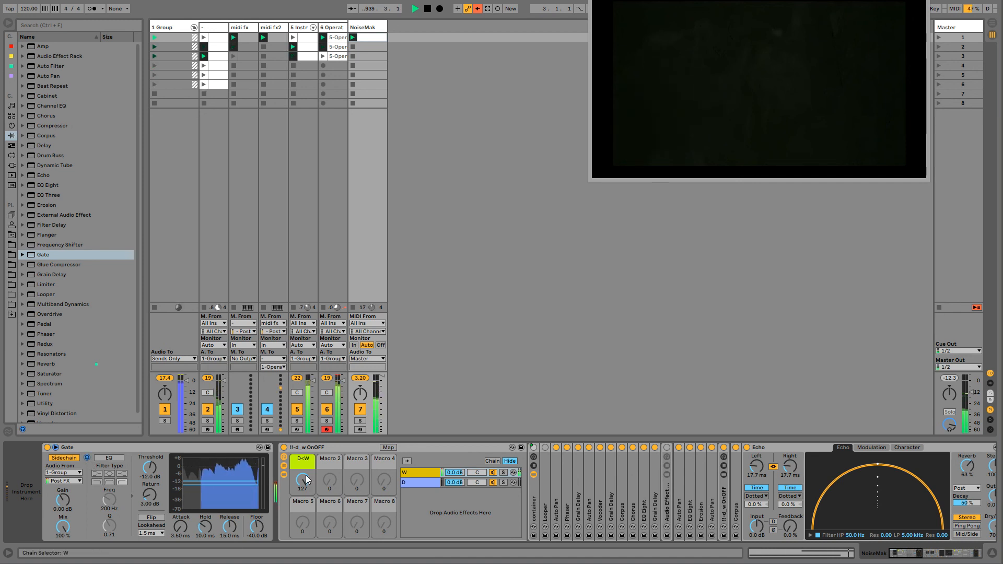
- Lower the D+W macro of the NoiseMak track's effect rack to 36 and fold the Gate
{"action": "left_click_drag", "start_coordinate": [307, 479], "coordinate": [308, 513]}
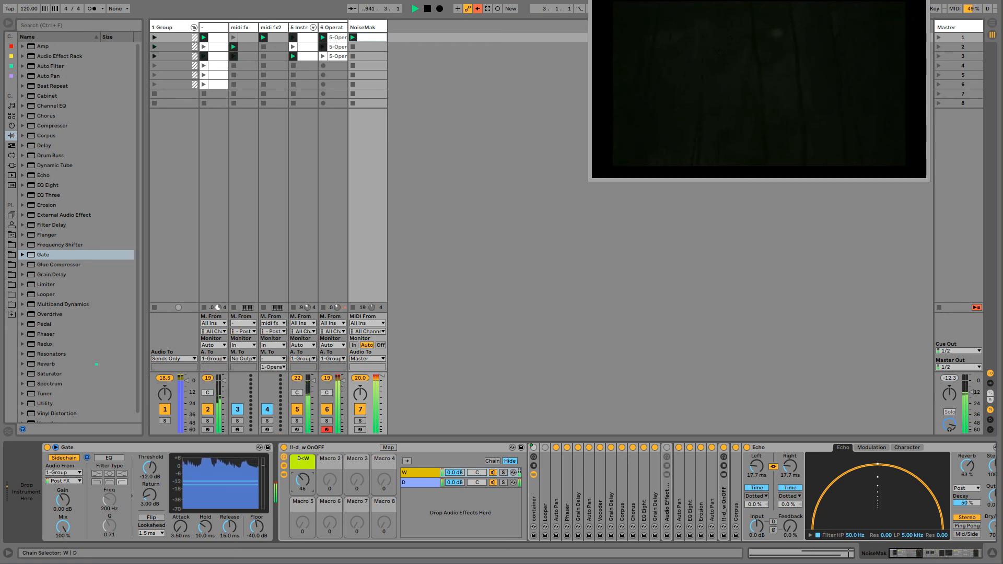
{"action": "left_click", "coordinate": [283, 466]}
{"action": "left_click_drag", "start_coordinate": [293, 473], "coordinate": [303, 485]}
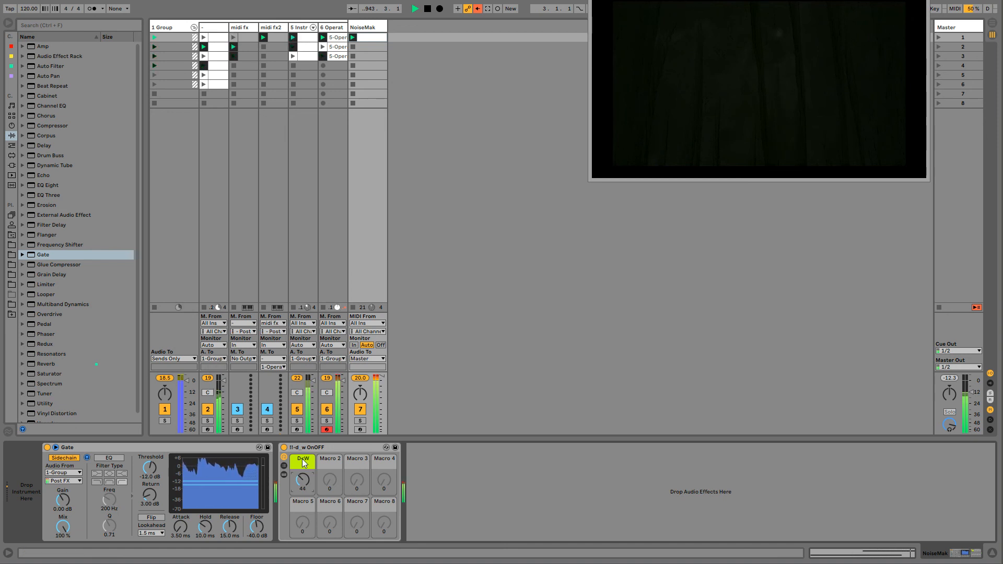
{"action": "left_click", "coordinate": [309, 450]}
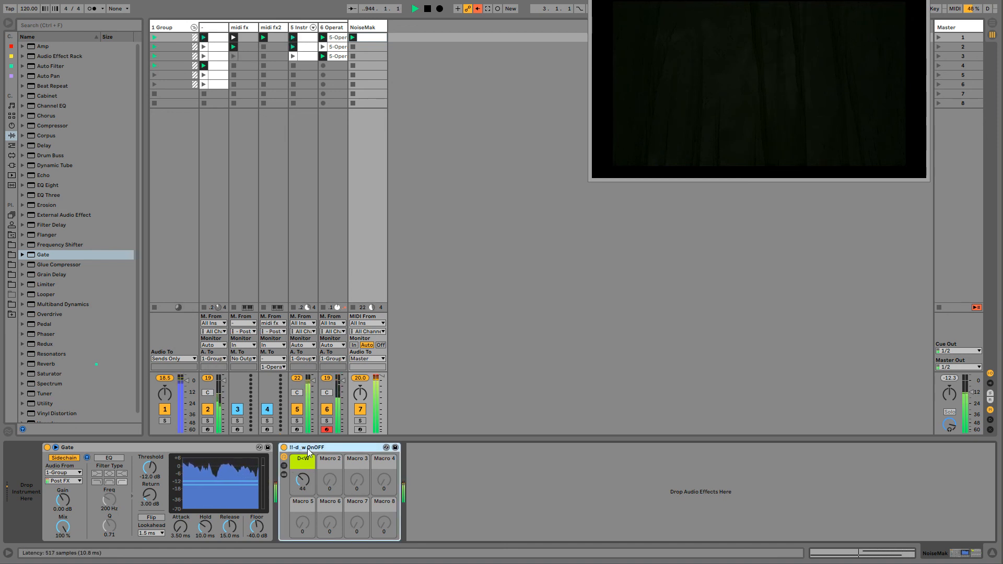
{"action": "double_click", "coordinate": [164, 444]}
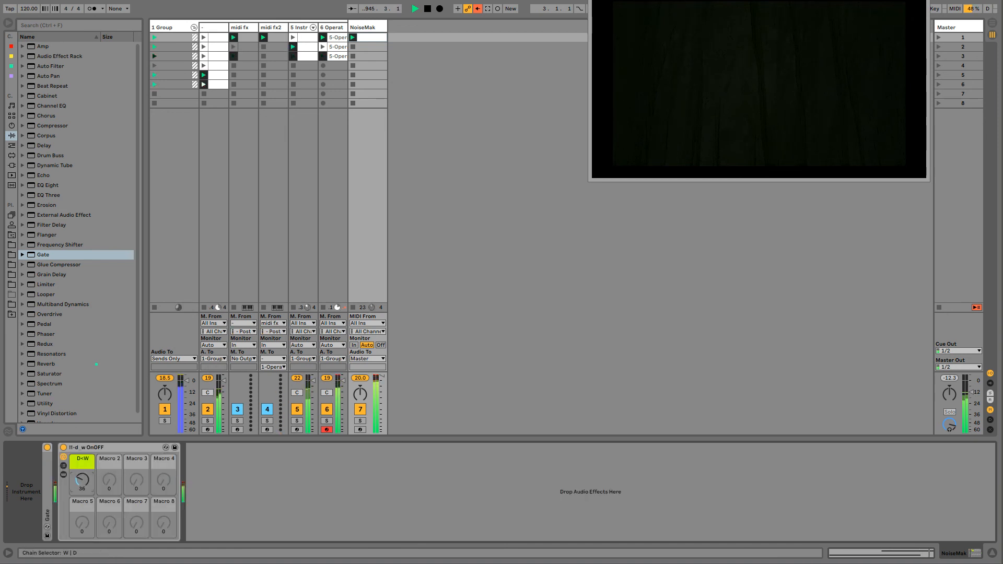
- Show the rack's W chain and fold the devices at its end, from the first open Echo through the last Echo
{"action": "left_click", "coordinate": [63, 465]}
{"action": "left_click", "coordinate": [208, 474]}
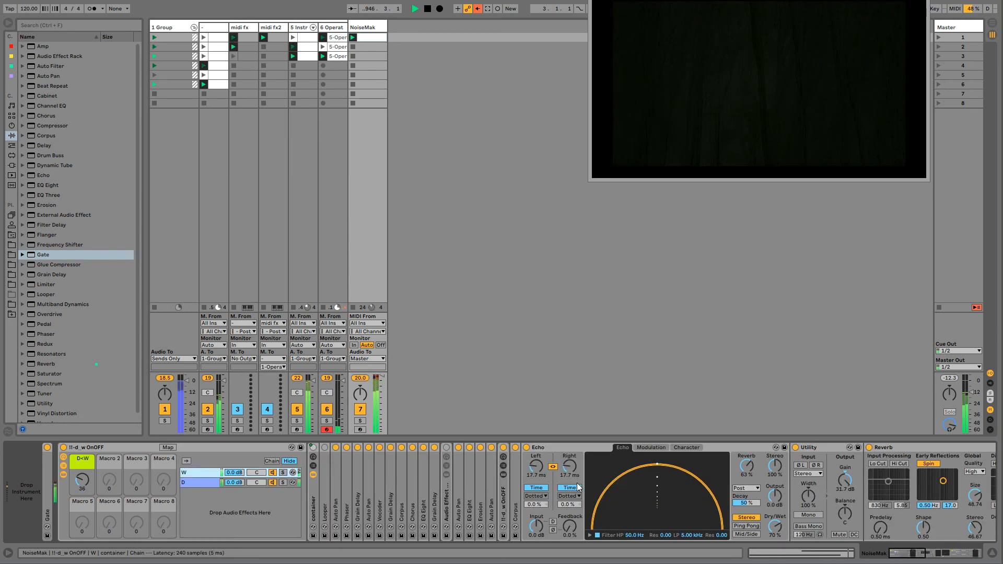
{"action": "left_click", "coordinate": [567, 449]}
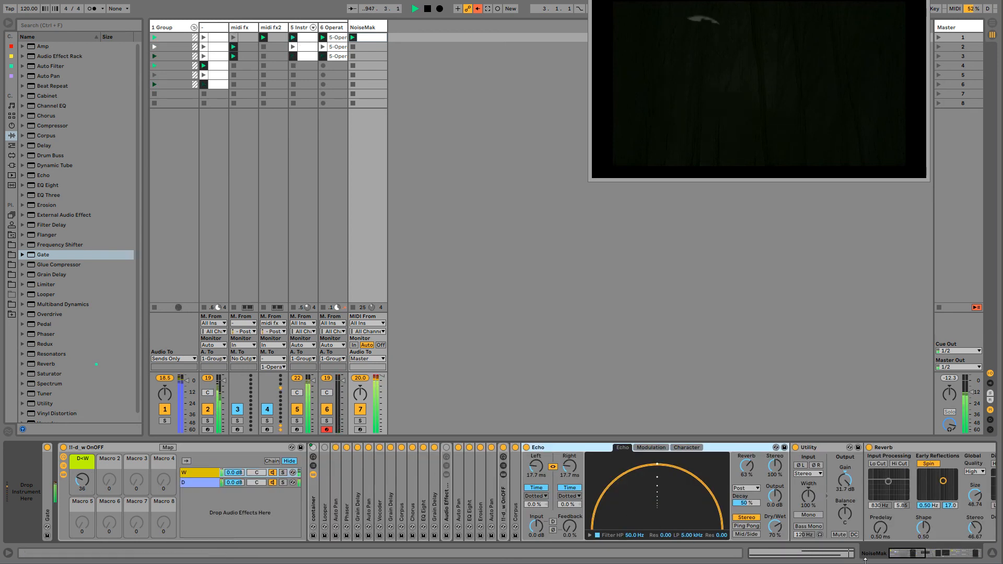
{"action": "mouse_move", "coordinate": [912, 556]}
{"action": "left_mouse_down"}
{"action": "mouse_move", "coordinate": [964, 558]}
{"action": "mouse_move", "coordinate": [903, 558]}
{"action": "left_mouse_up"}
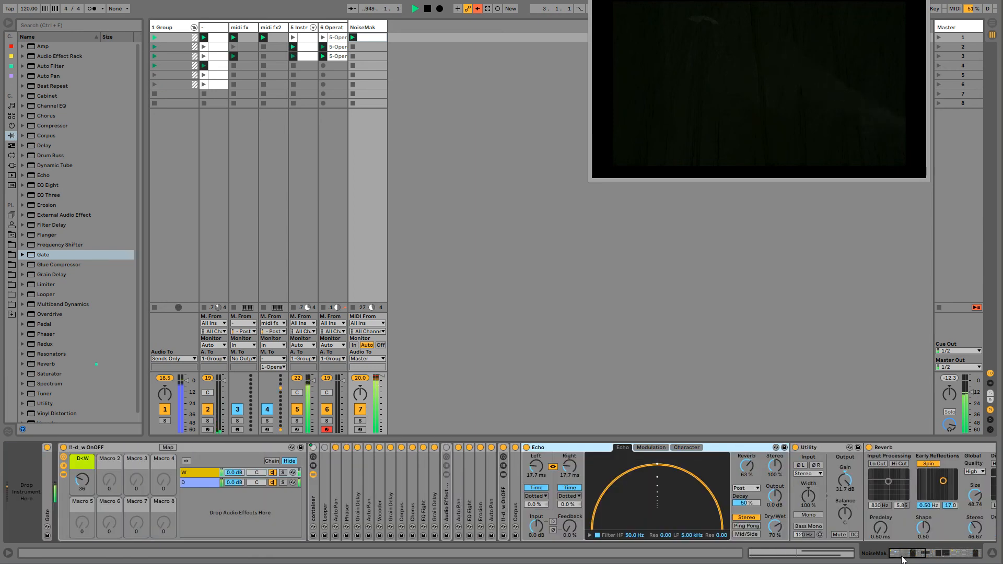
{"action": "double_click", "coordinate": [591, 448]}
{"action": "double_click", "coordinate": [558, 450]}
{"action": "double_click", "coordinate": [598, 447]}
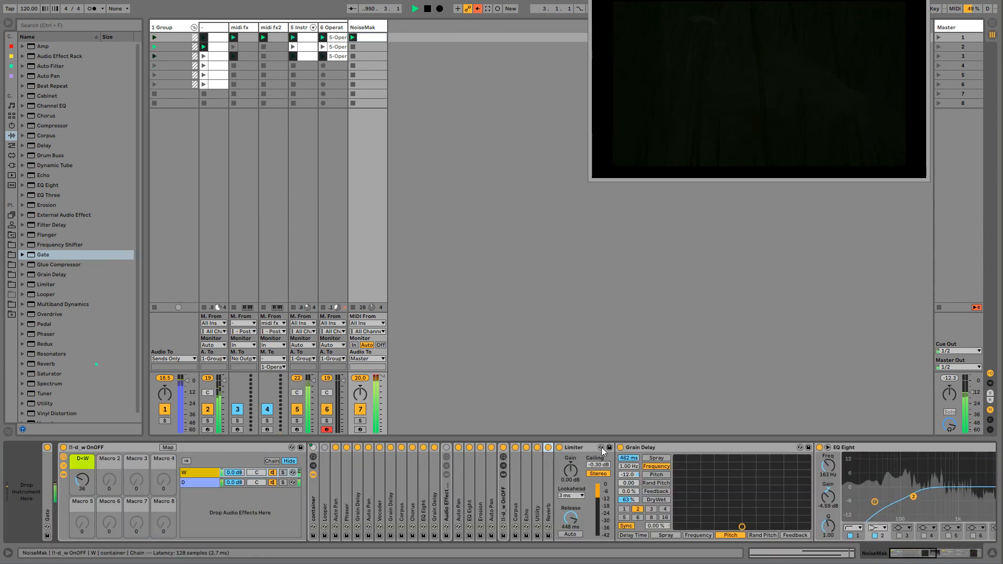
{"action": "double_click", "coordinate": [595, 448]}
{"action": "double_click", "coordinate": [618, 447]}
{"action": "double_click", "coordinate": [624, 448]}
{"action": "double_click", "coordinate": [626, 447]}
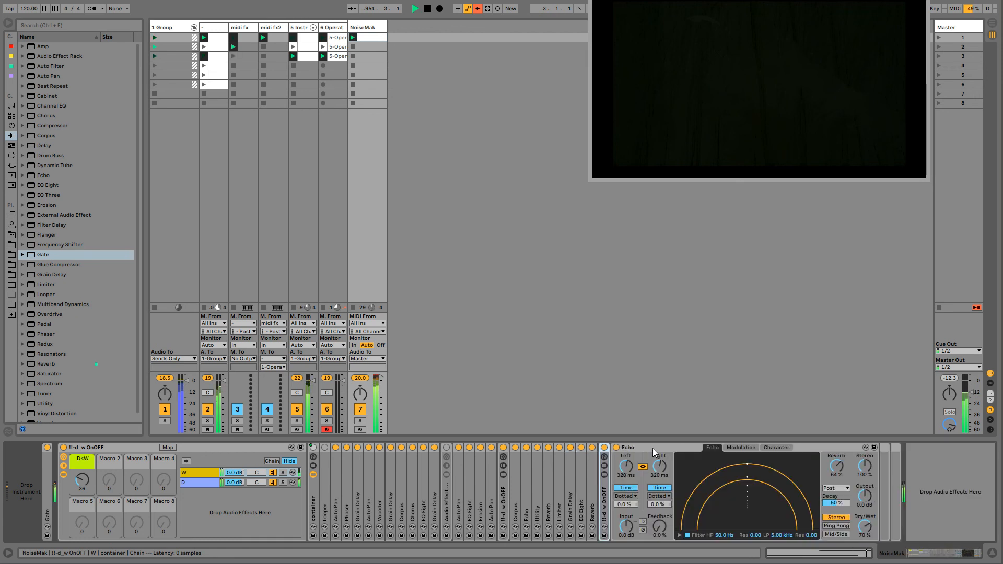
{"action": "double_click", "coordinate": [653, 448]}
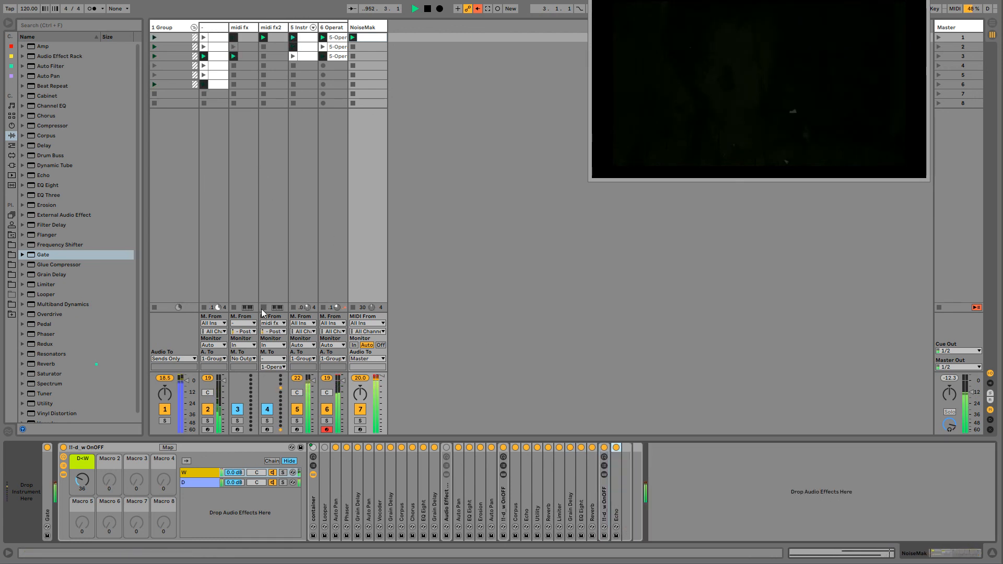
- Fold 1 Group, group it together with the NoiseMak track, and name the new group "song 1"
{"action": "left_click", "coordinate": [194, 28]}
{"action": "left_click", "coordinate": [215, 26]}
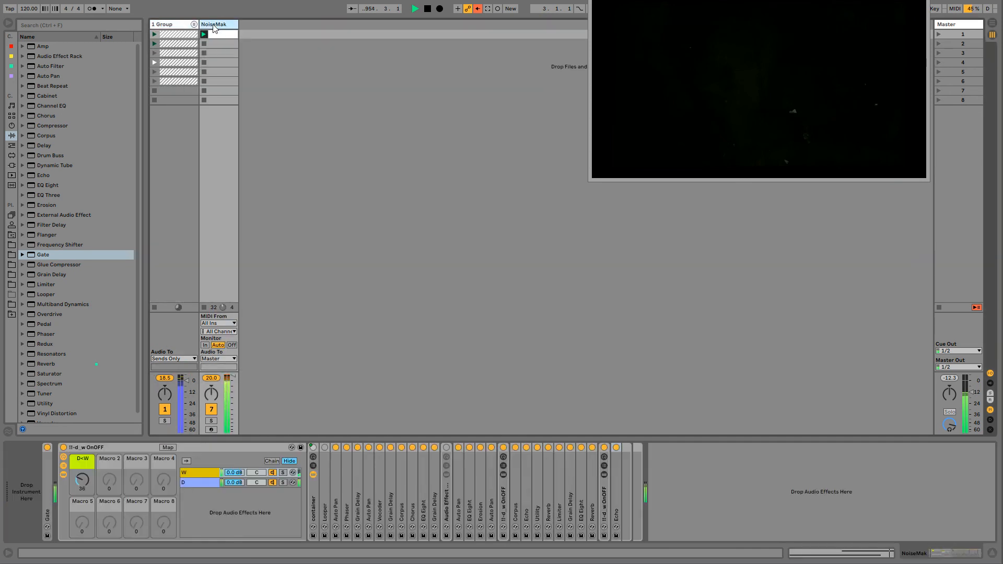
{"action": "left_click", "coordinate": [175, 23]}
{"action": "left_click", "coordinate": [226, 24]}
{"action": "left_click", "coordinate": [171, 26]}
{"action": "key", "text": "ctrl+g"}
{"action": "key", "text": "ctrl+r"}
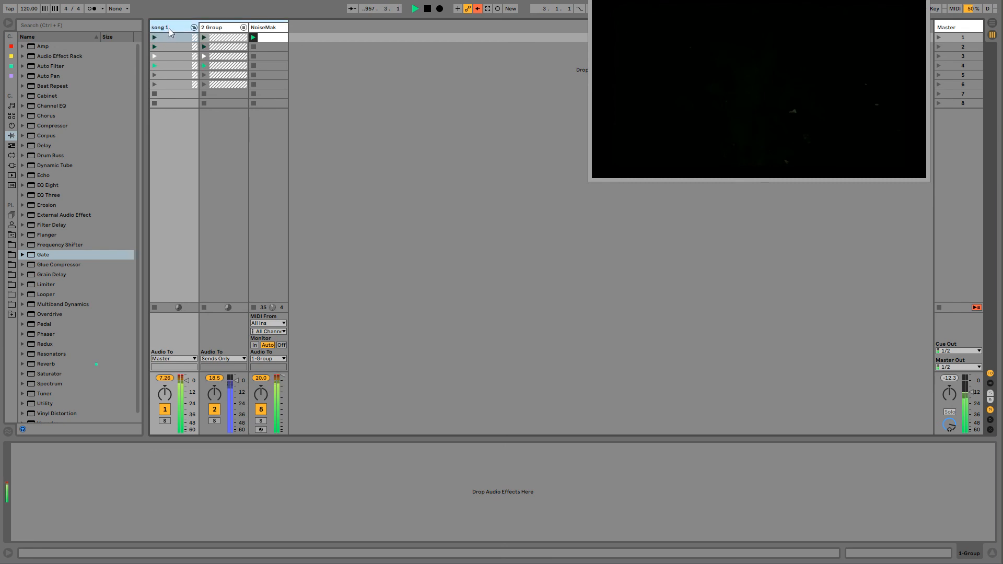
{"action": "type", "text": "song 1"}
{"action": "key", "text": "Return"}
- Adjust the track volume of the song 1 group and leave the group folded
{"action": "left_click", "coordinate": [194, 27]}
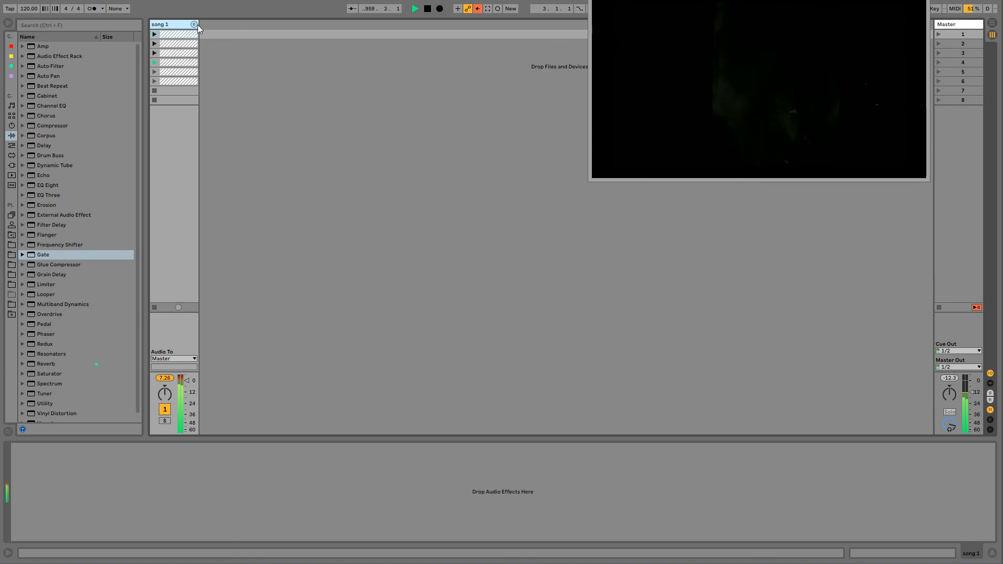
{"action": "left_click", "coordinate": [195, 24]}
{"action": "left_click", "coordinate": [244, 27]}
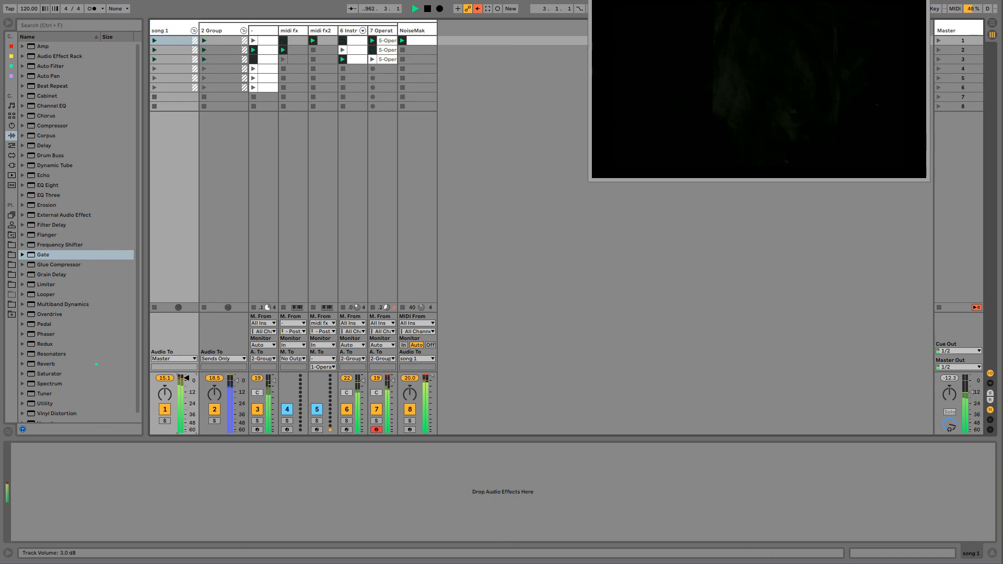
{"action": "left_click_drag", "start_coordinate": [187, 389], "coordinate": [186, 381]}
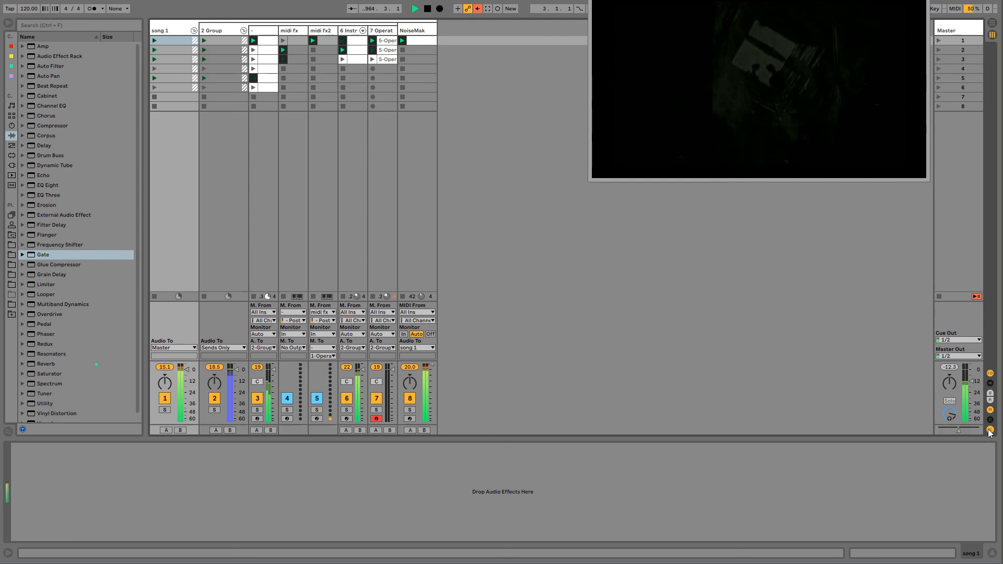
{"action": "left_click", "coordinate": [194, 30]}
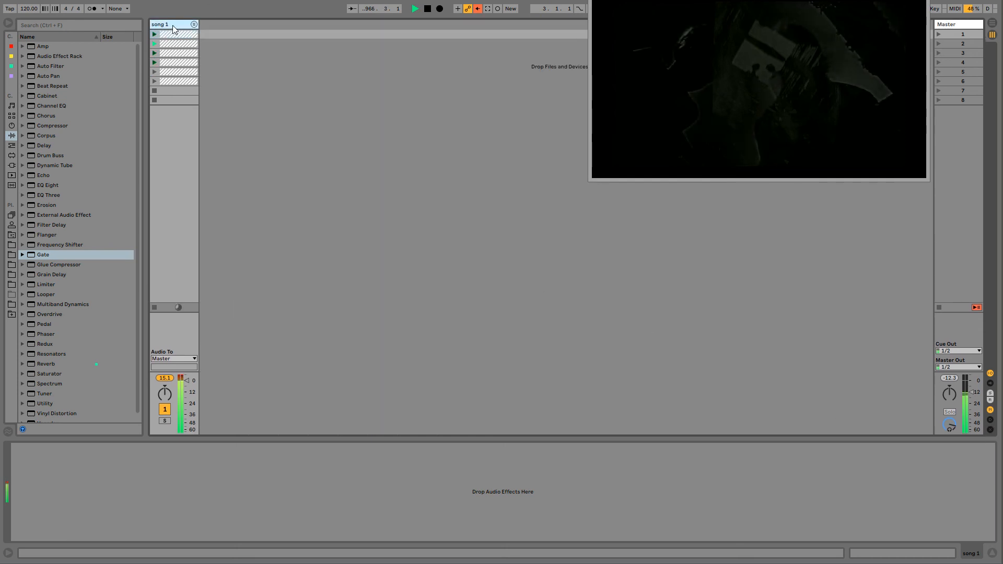